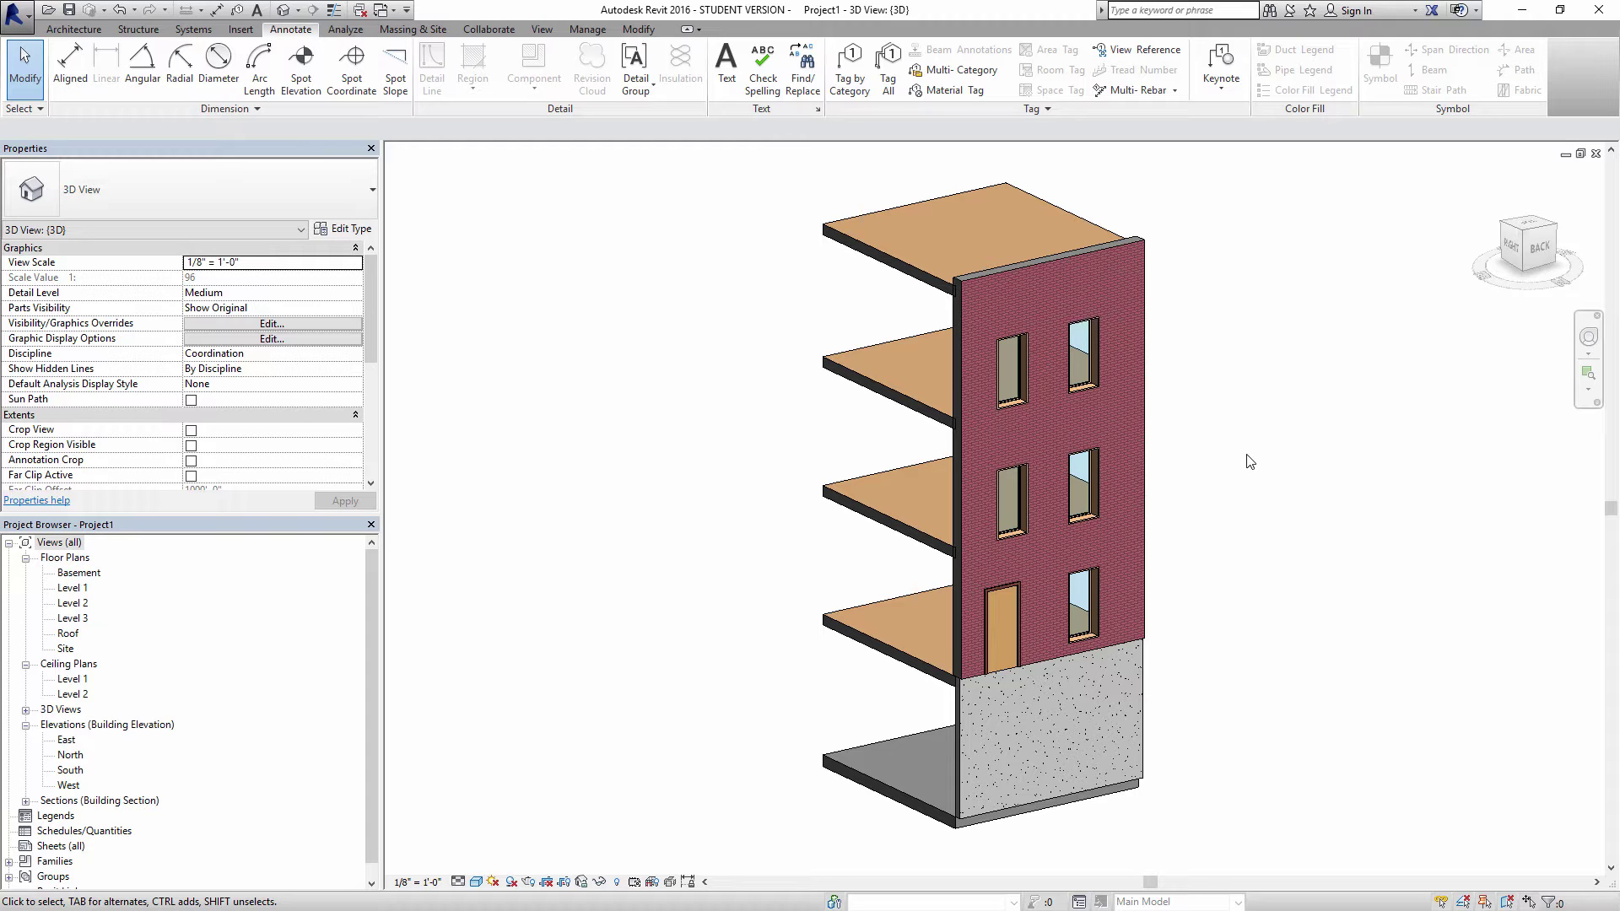
- Orbit the 3D building, then open the Level 1 plan and the North elevation
mouse_move(1247, 460)
shift+middle_down()
mouse_move(1299, 466)
mouse_move(1212, 463)
mouse_move(1273, 467)
mouse_move(1269, 453)
mouse_move(1260, 467)
shift+middle_up()
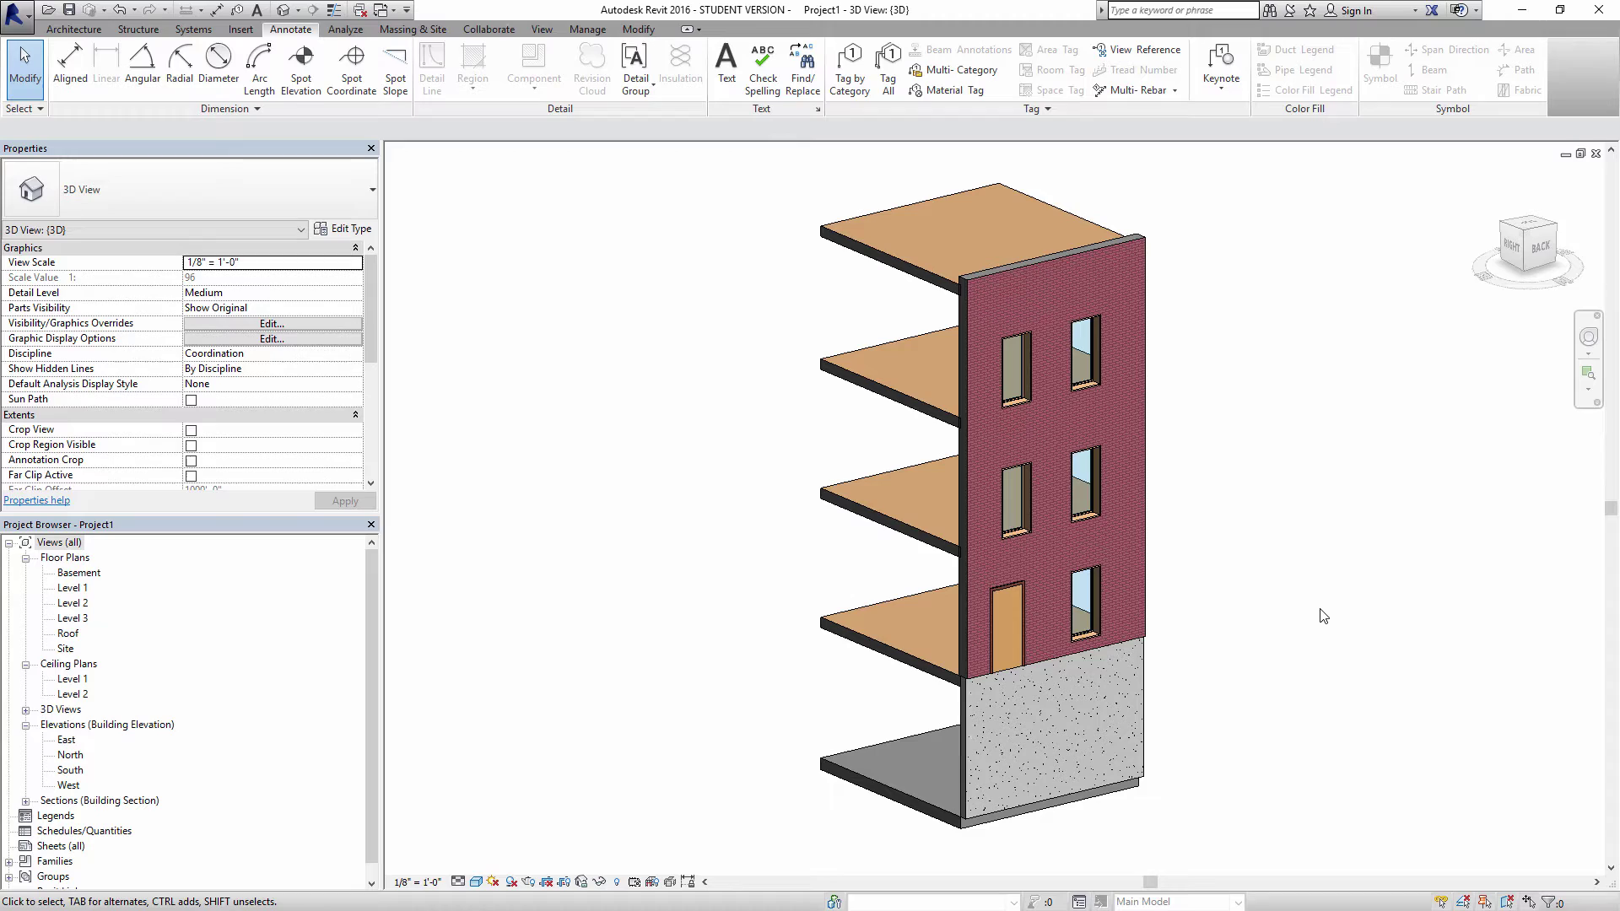
shift+middle_drag(1262, 601, 1204, 549)
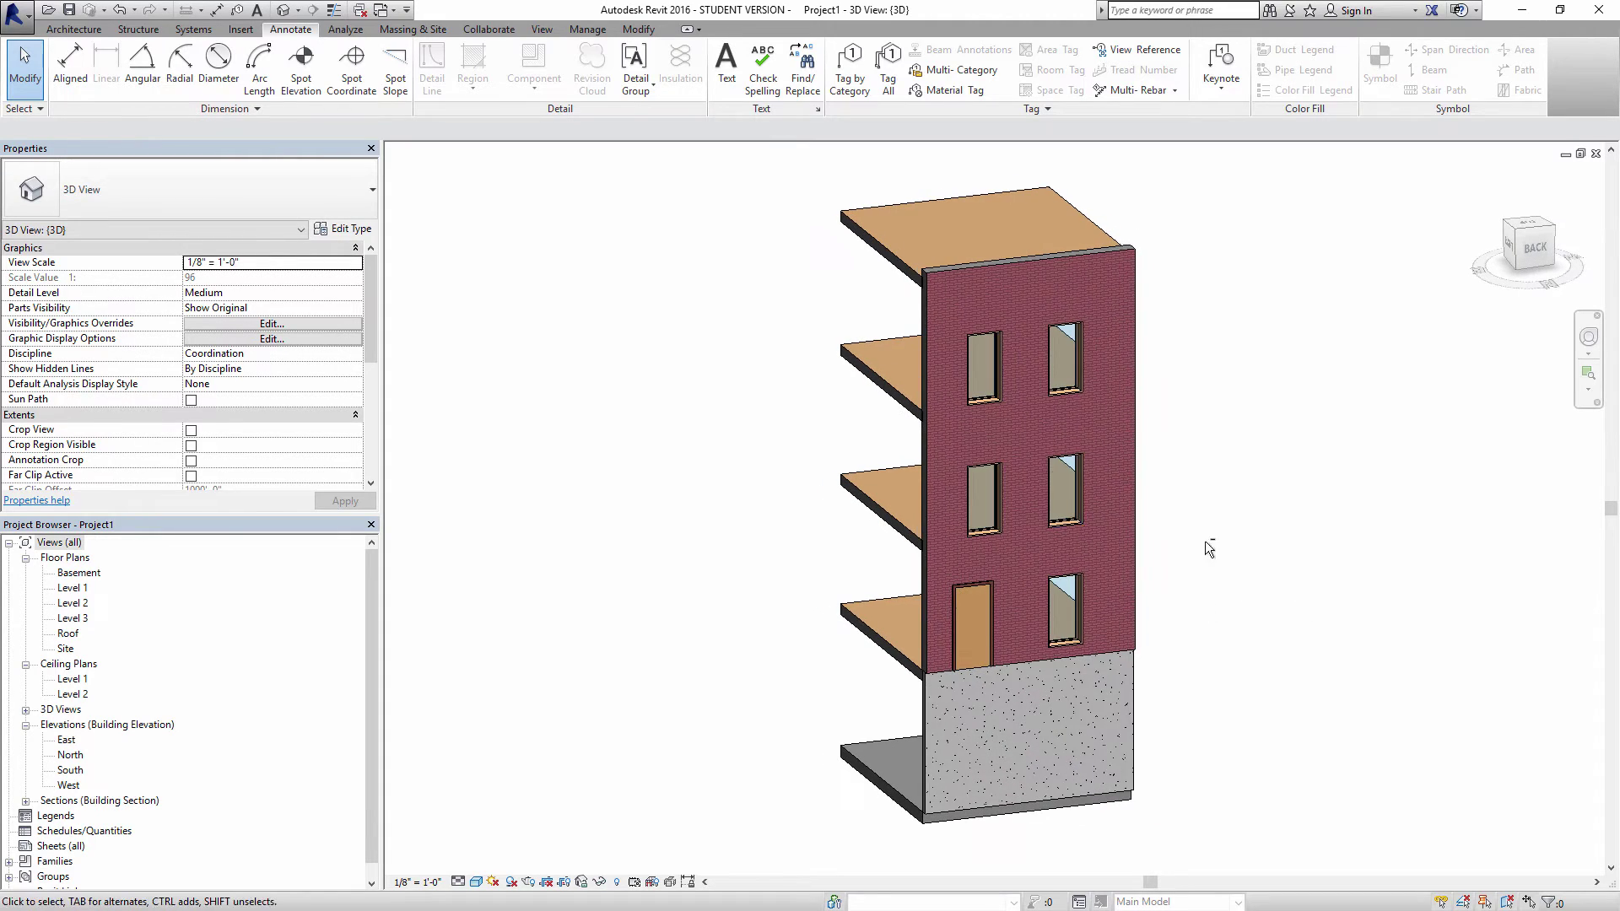
shift+middle_drag(1055, 498, 1068, 602)
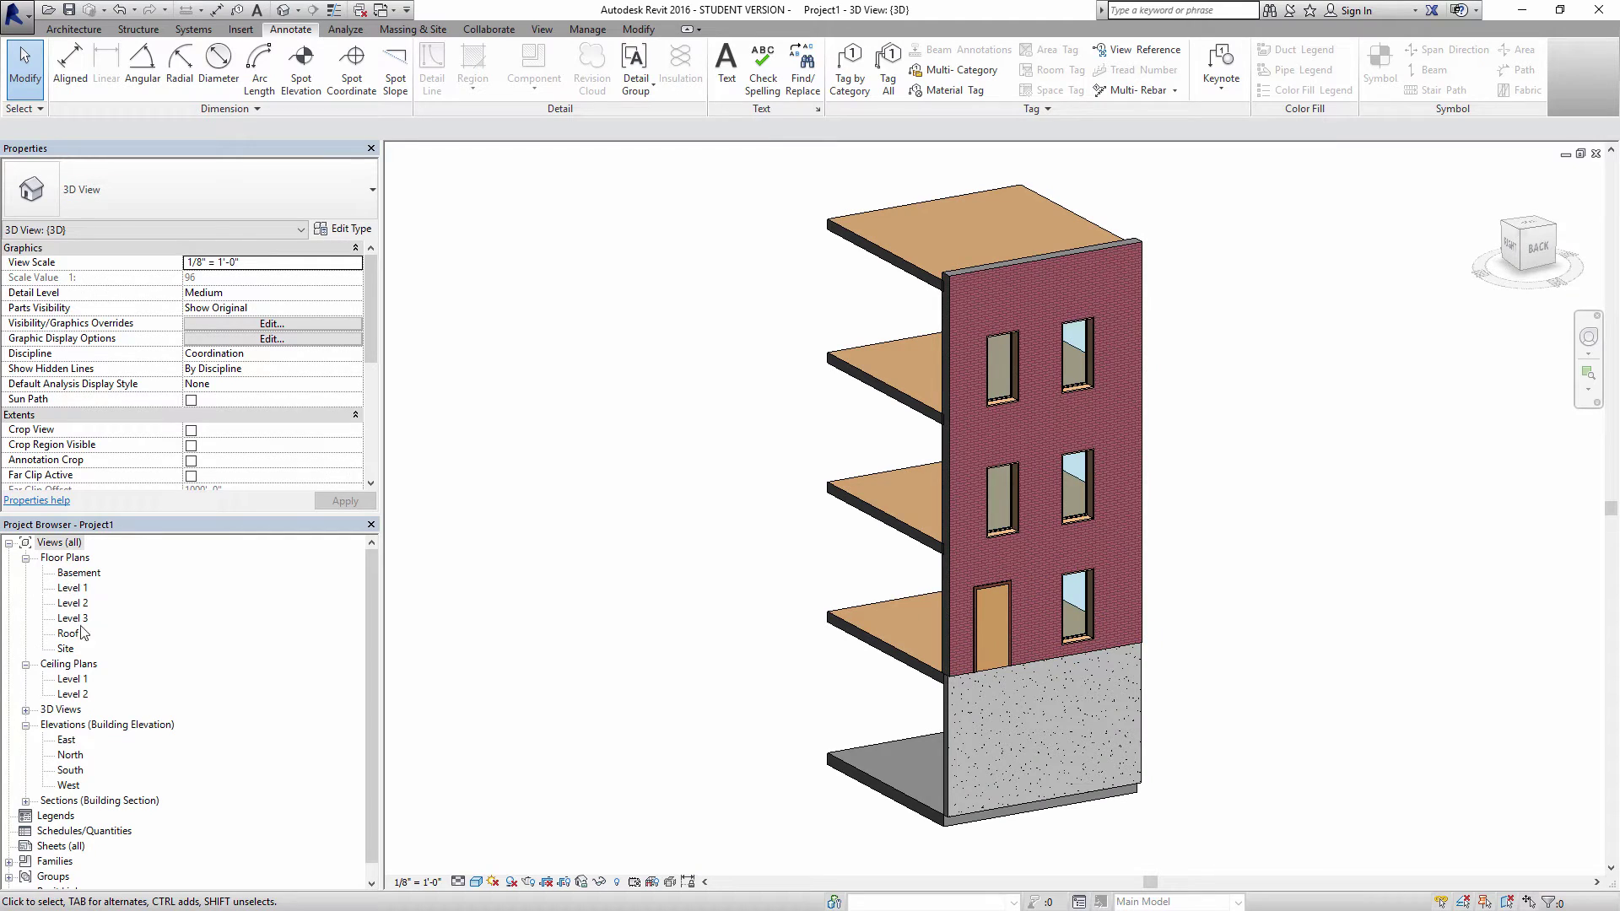
double_click(68, 588)
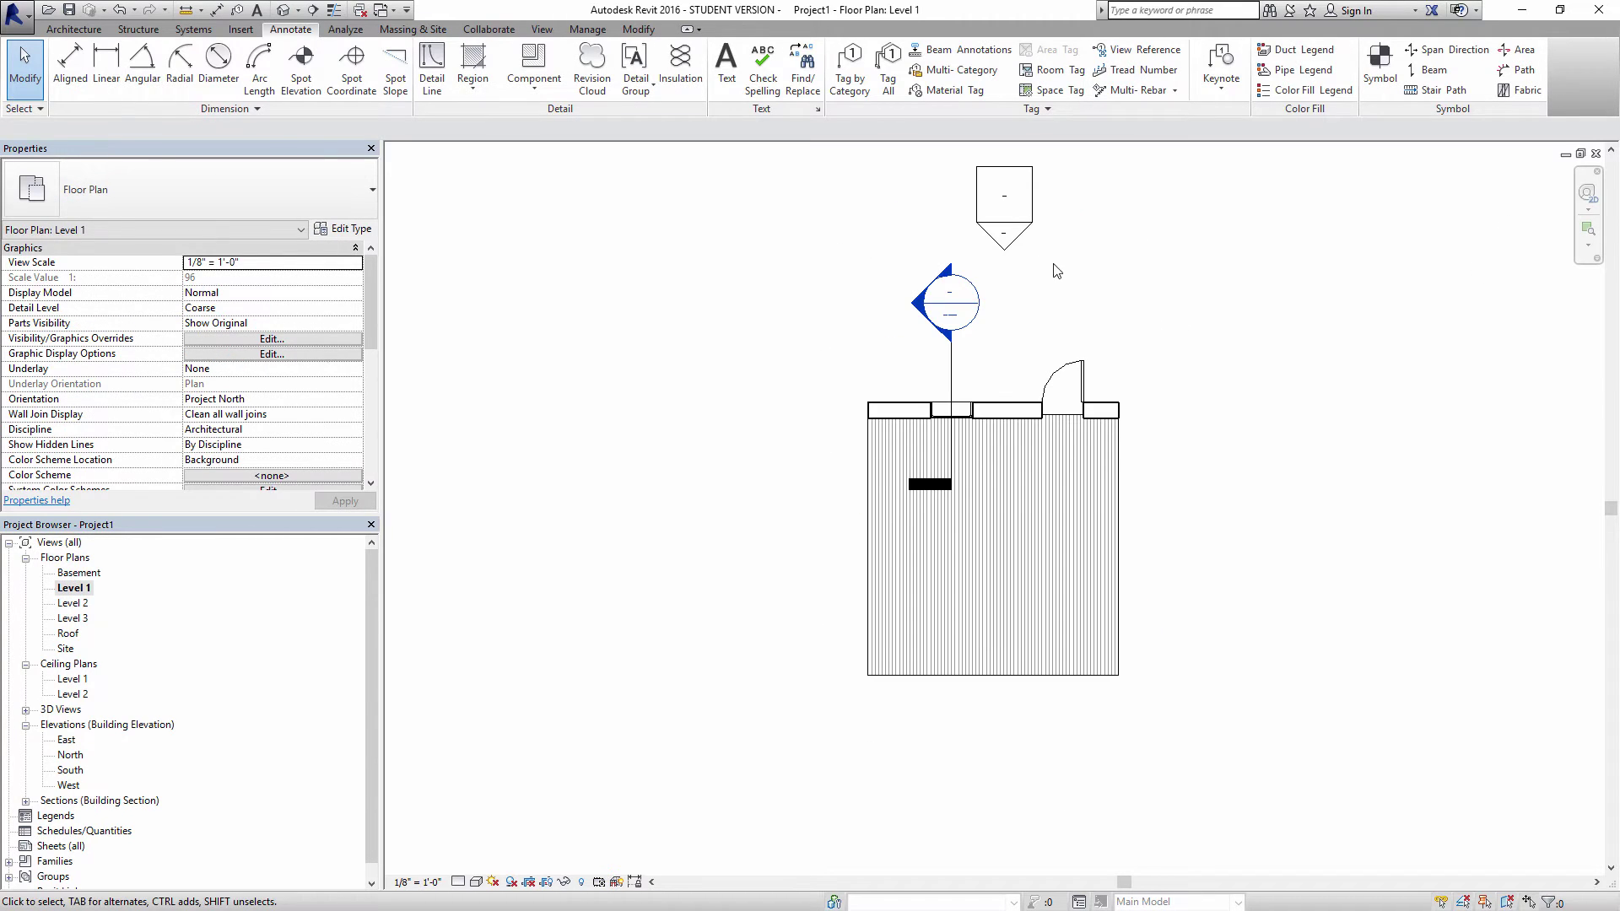
double_click(1022, 250)
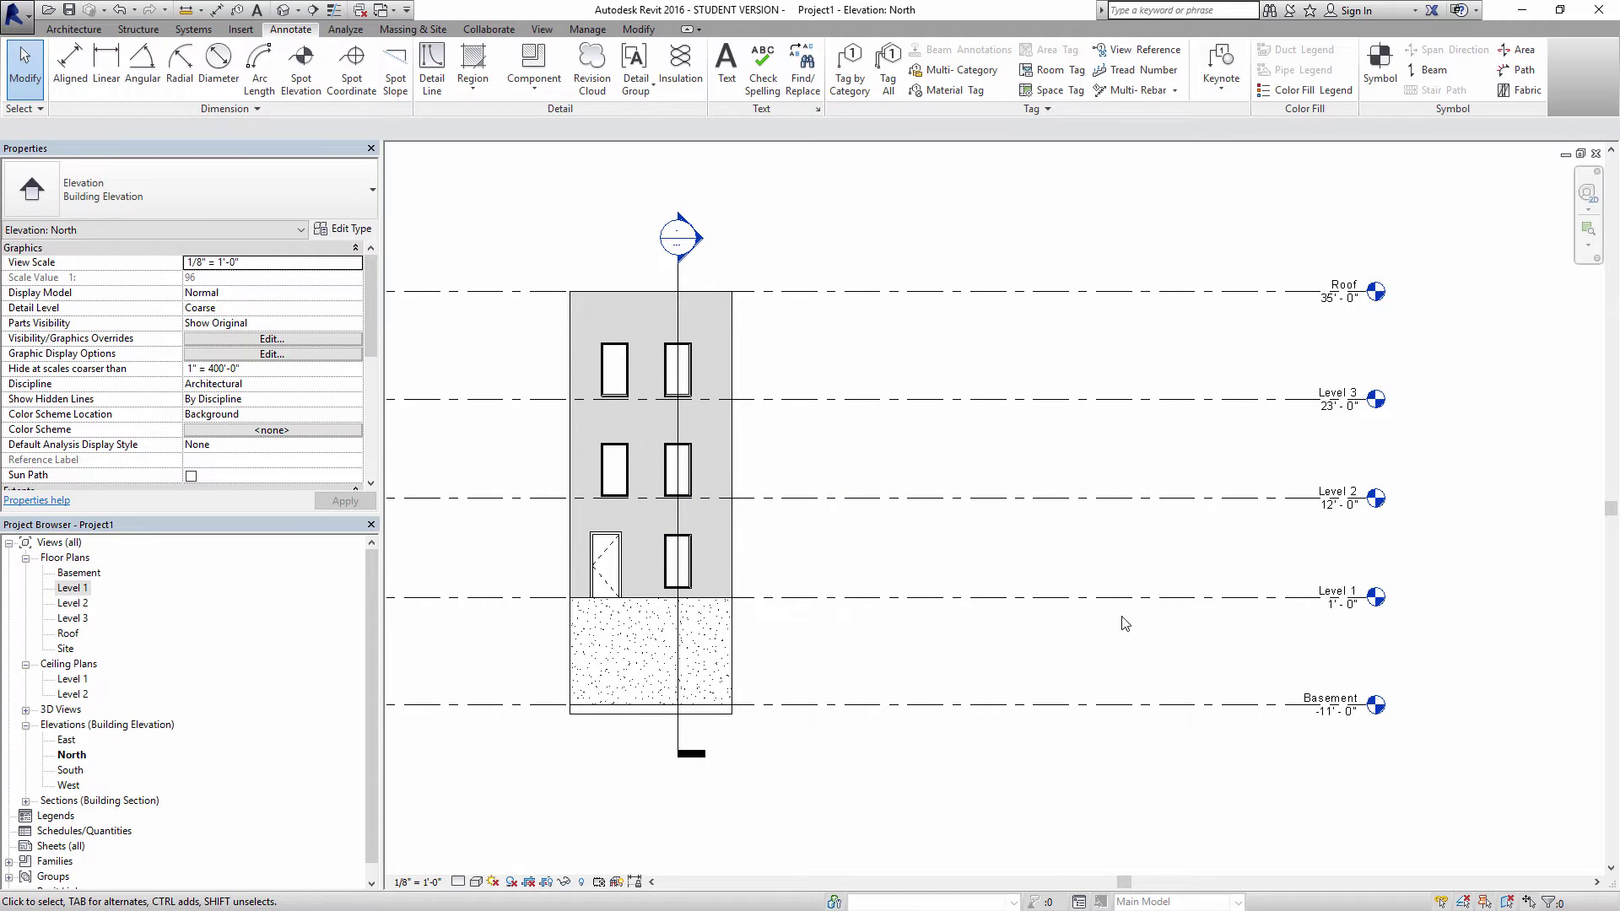
- Select the concrete foundation wall and the upper brick wall to check their types
click(571, 626)
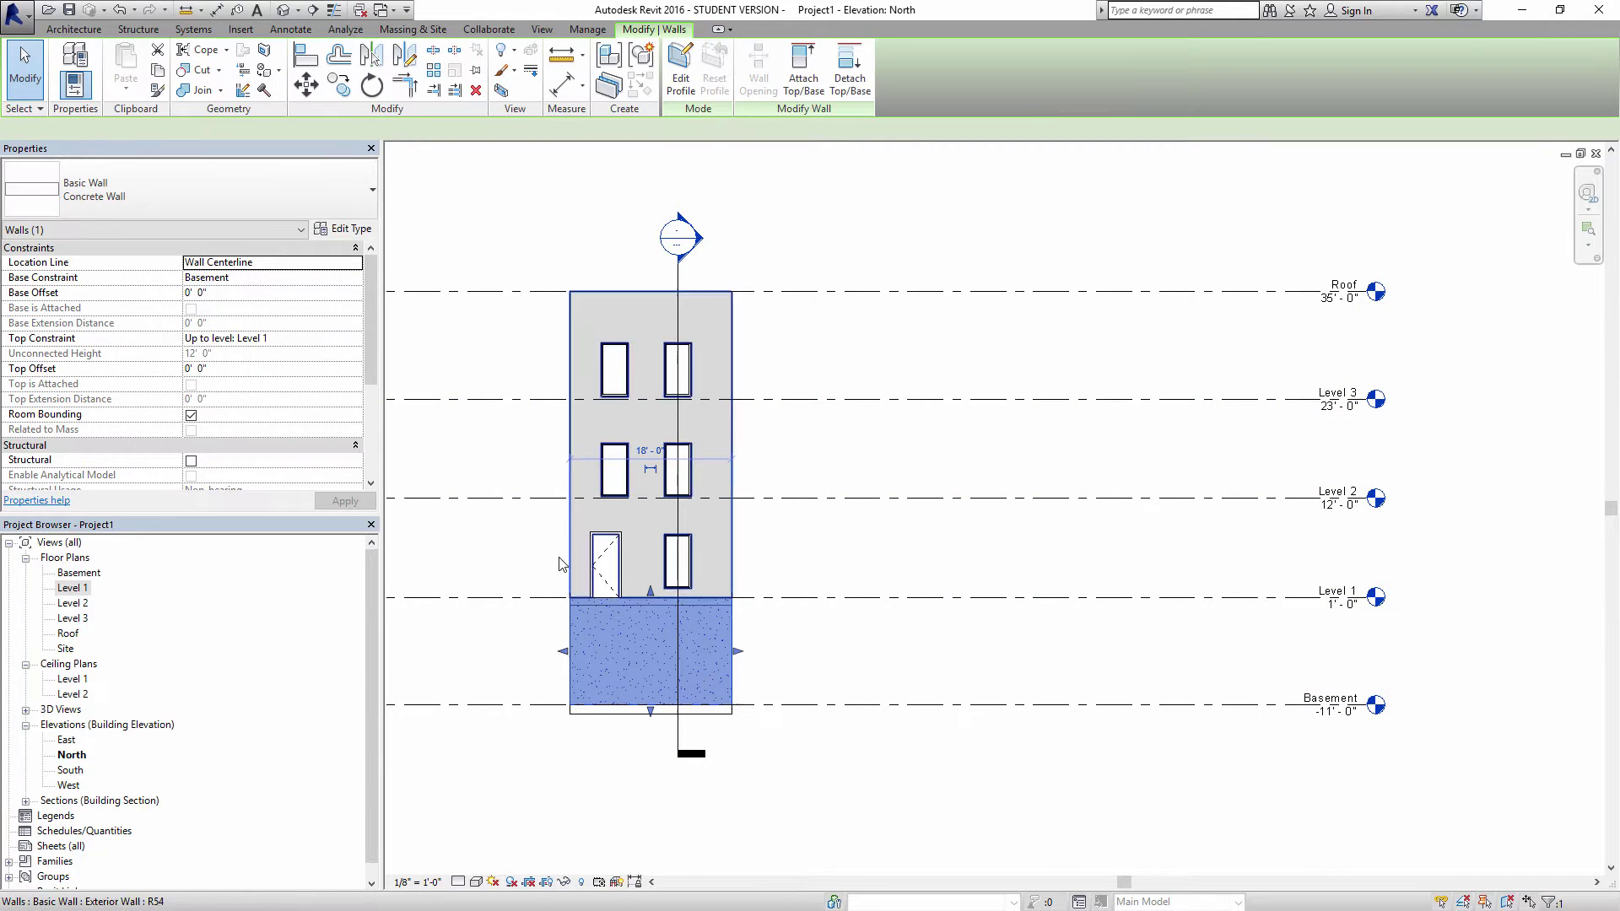
click(733, 545)
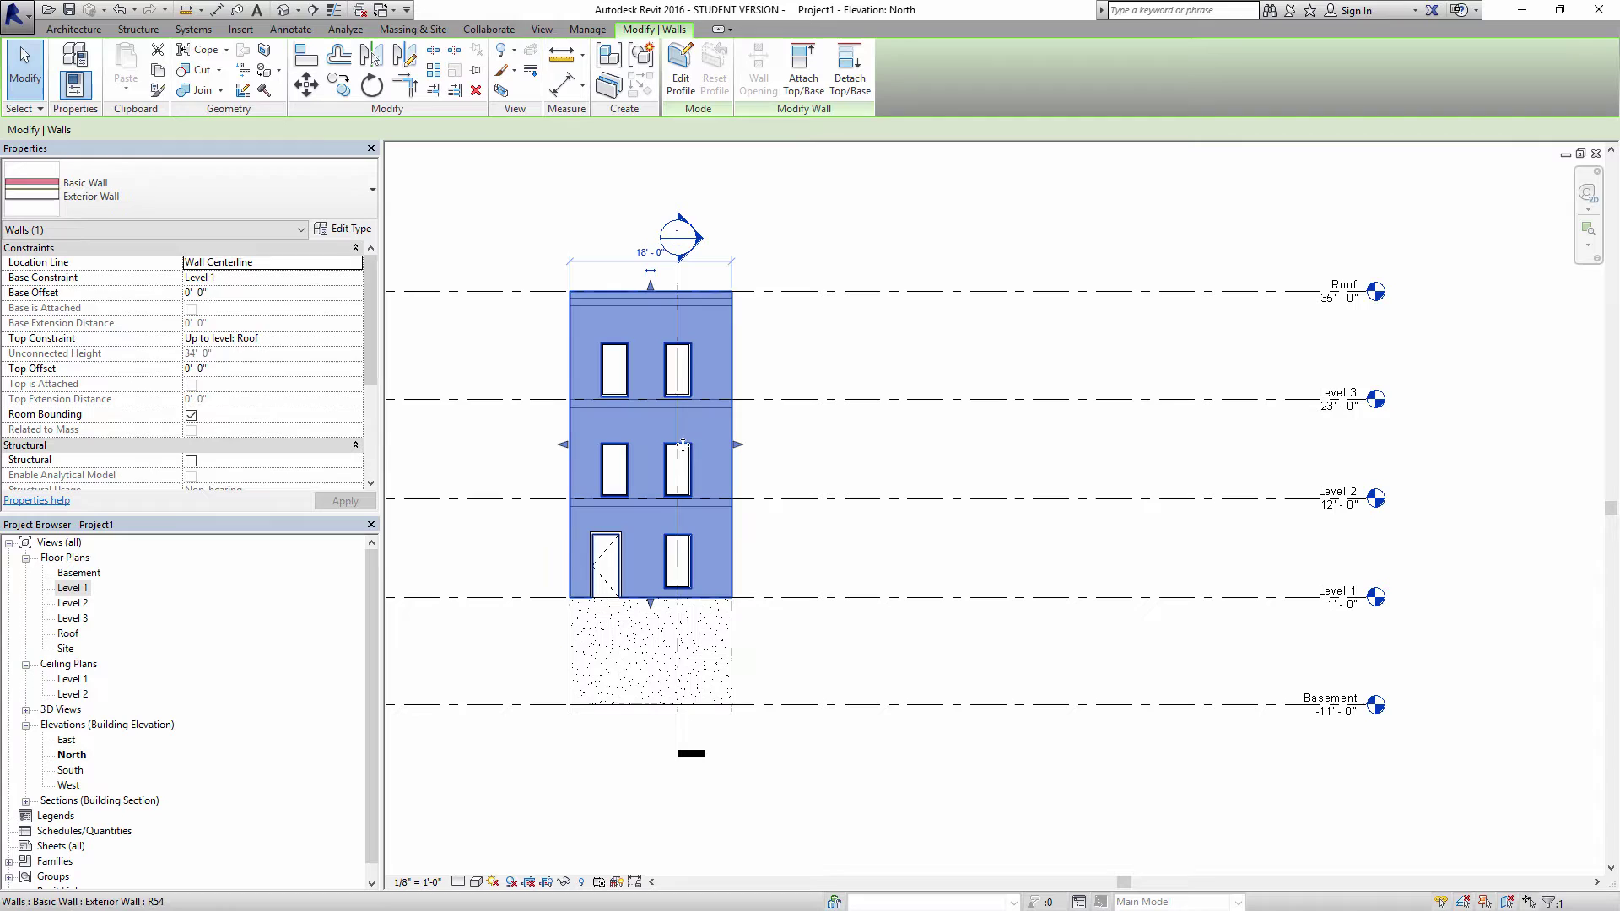
click(929, 554)
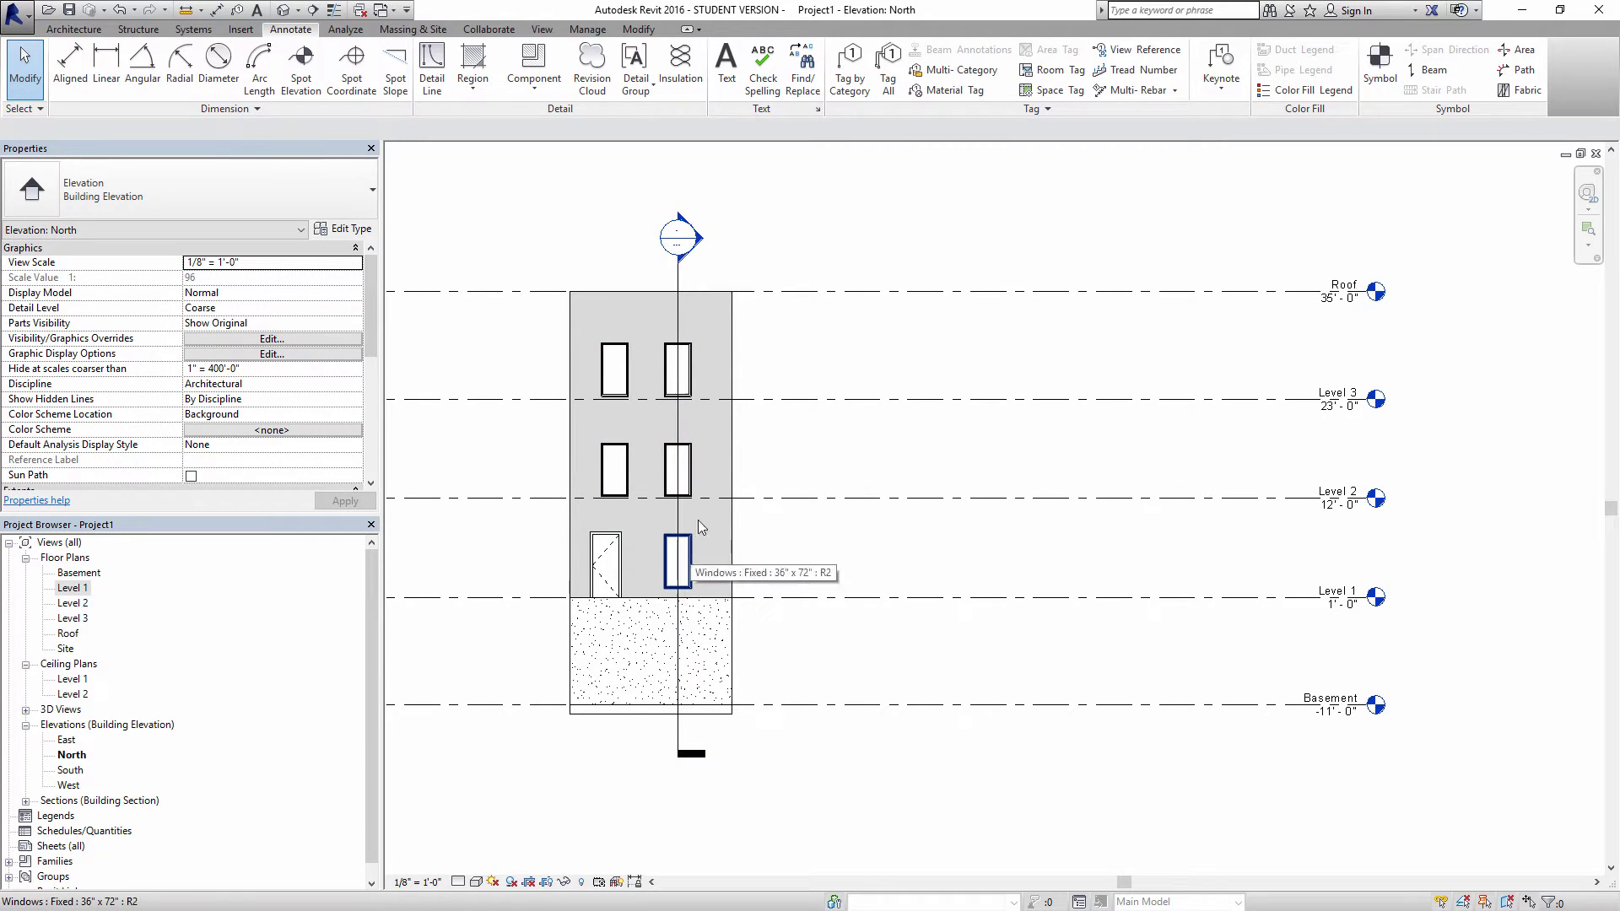
- Open Section 1 and pan the upper floors into view
double_click(705, 243)
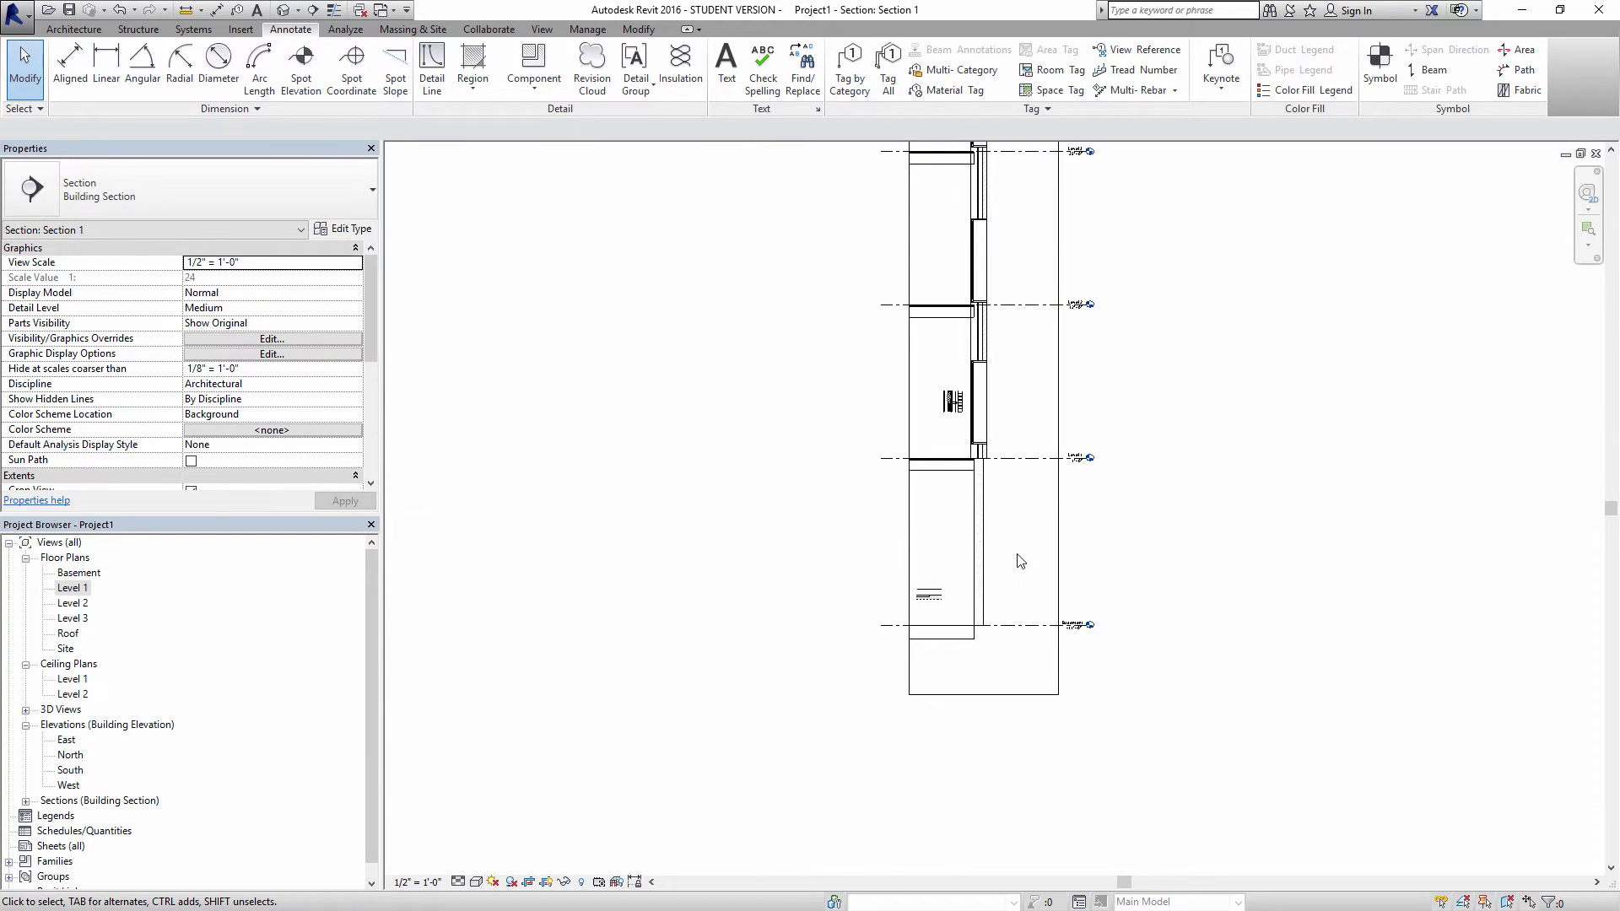
middle_drag(929, 491, 866, 601)
middle_drag(972, 366, 946, 552)
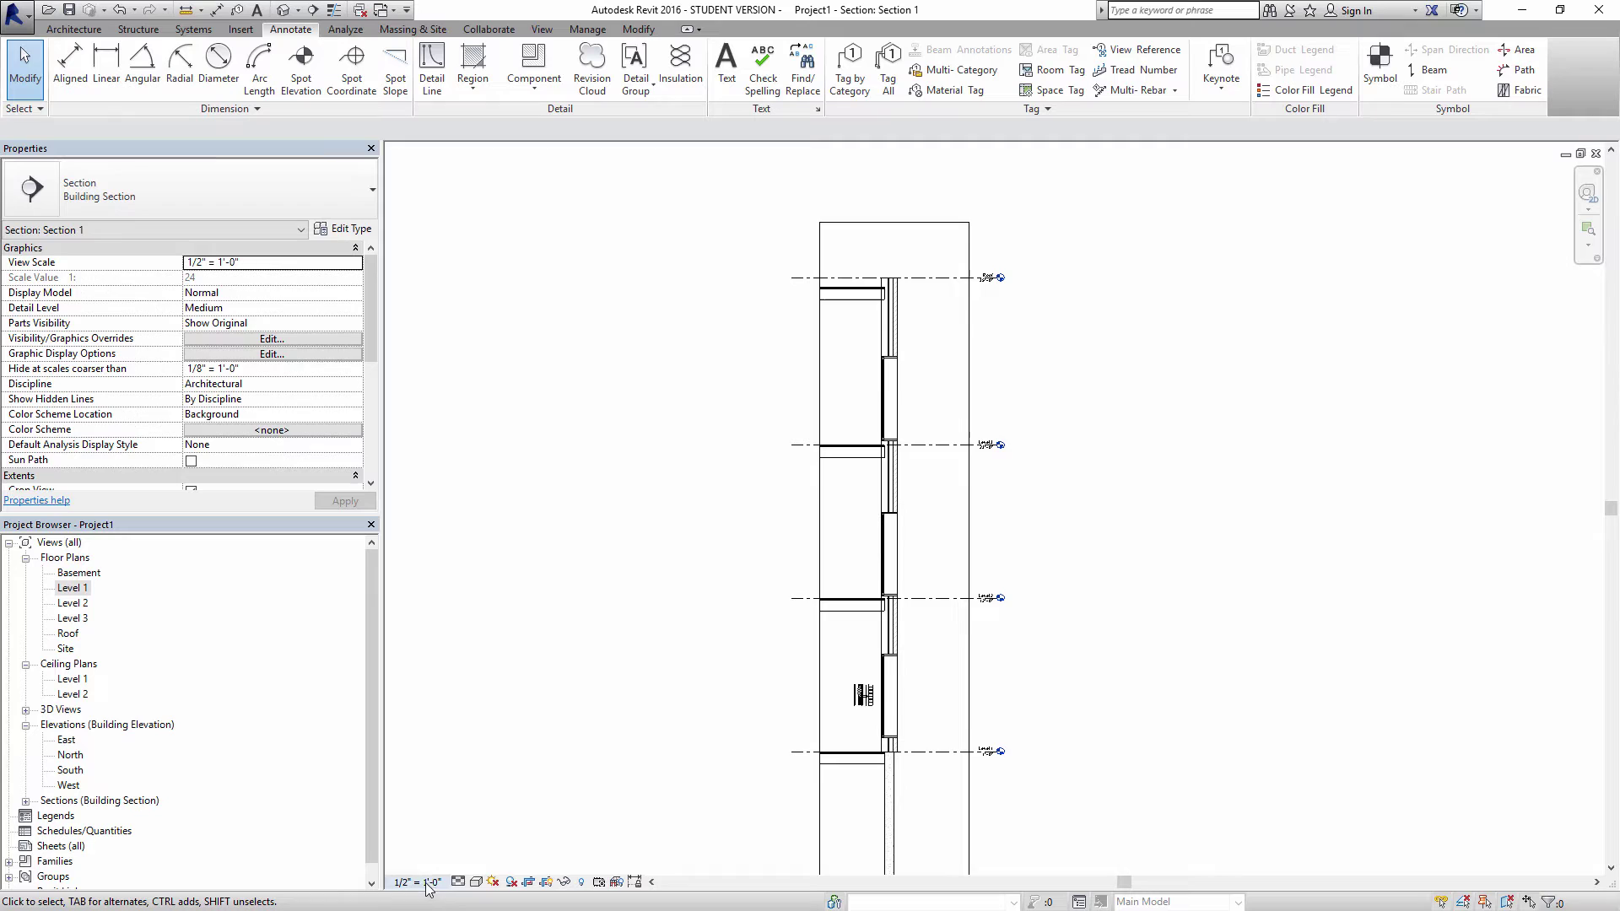
- Switch Section 1 to Fine detail, zoom in and select the exterior wall
click(458, 882)
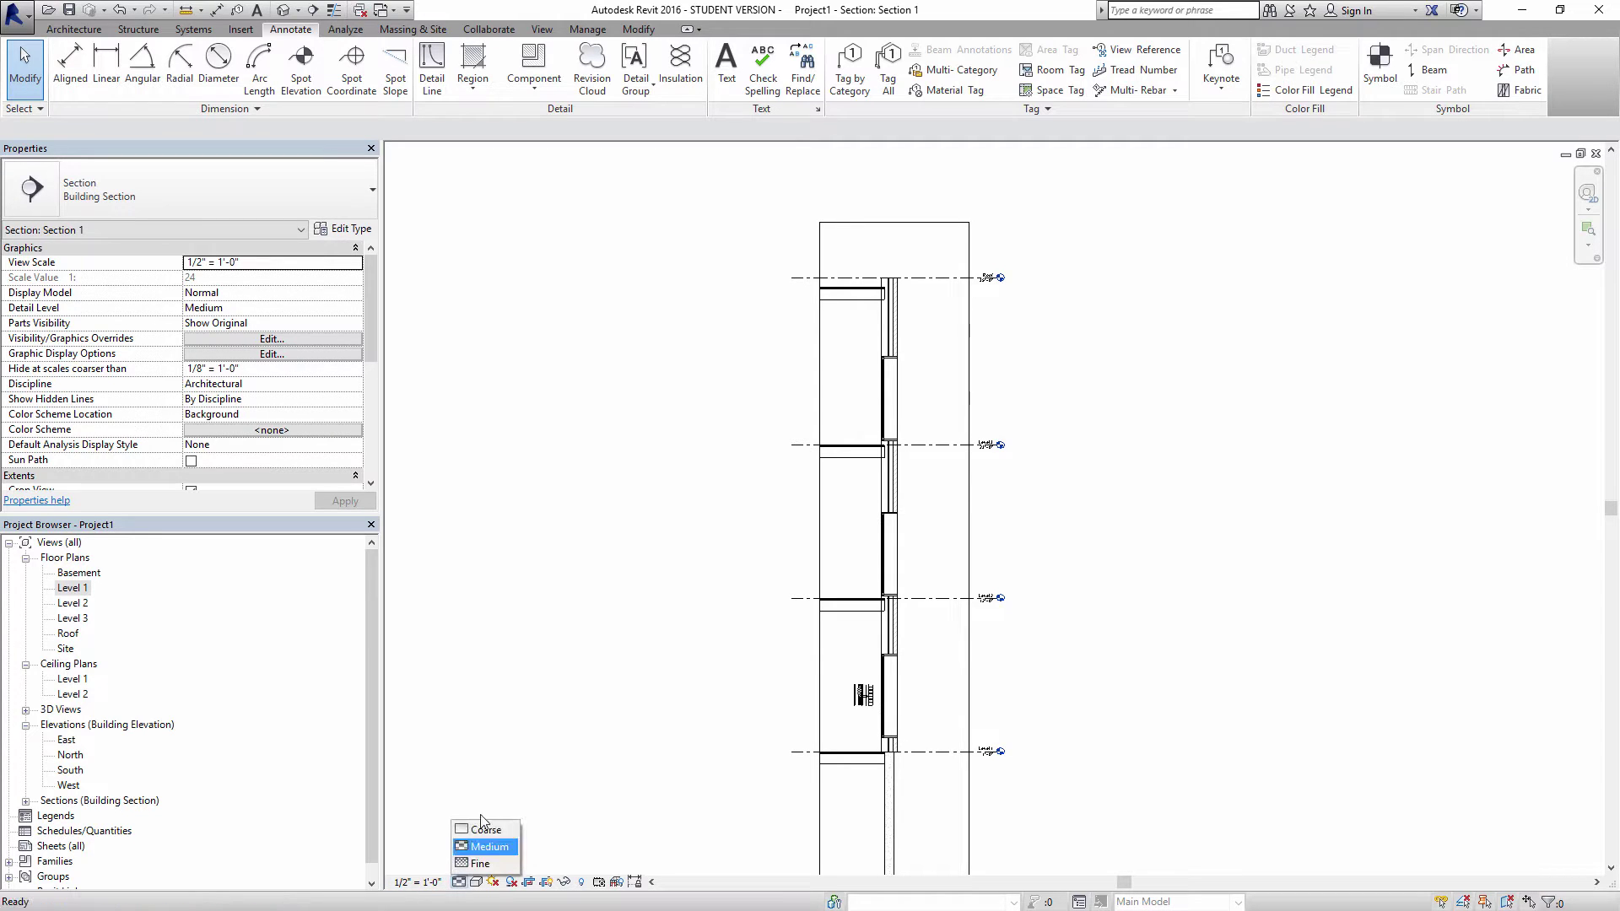
click(495, 864)
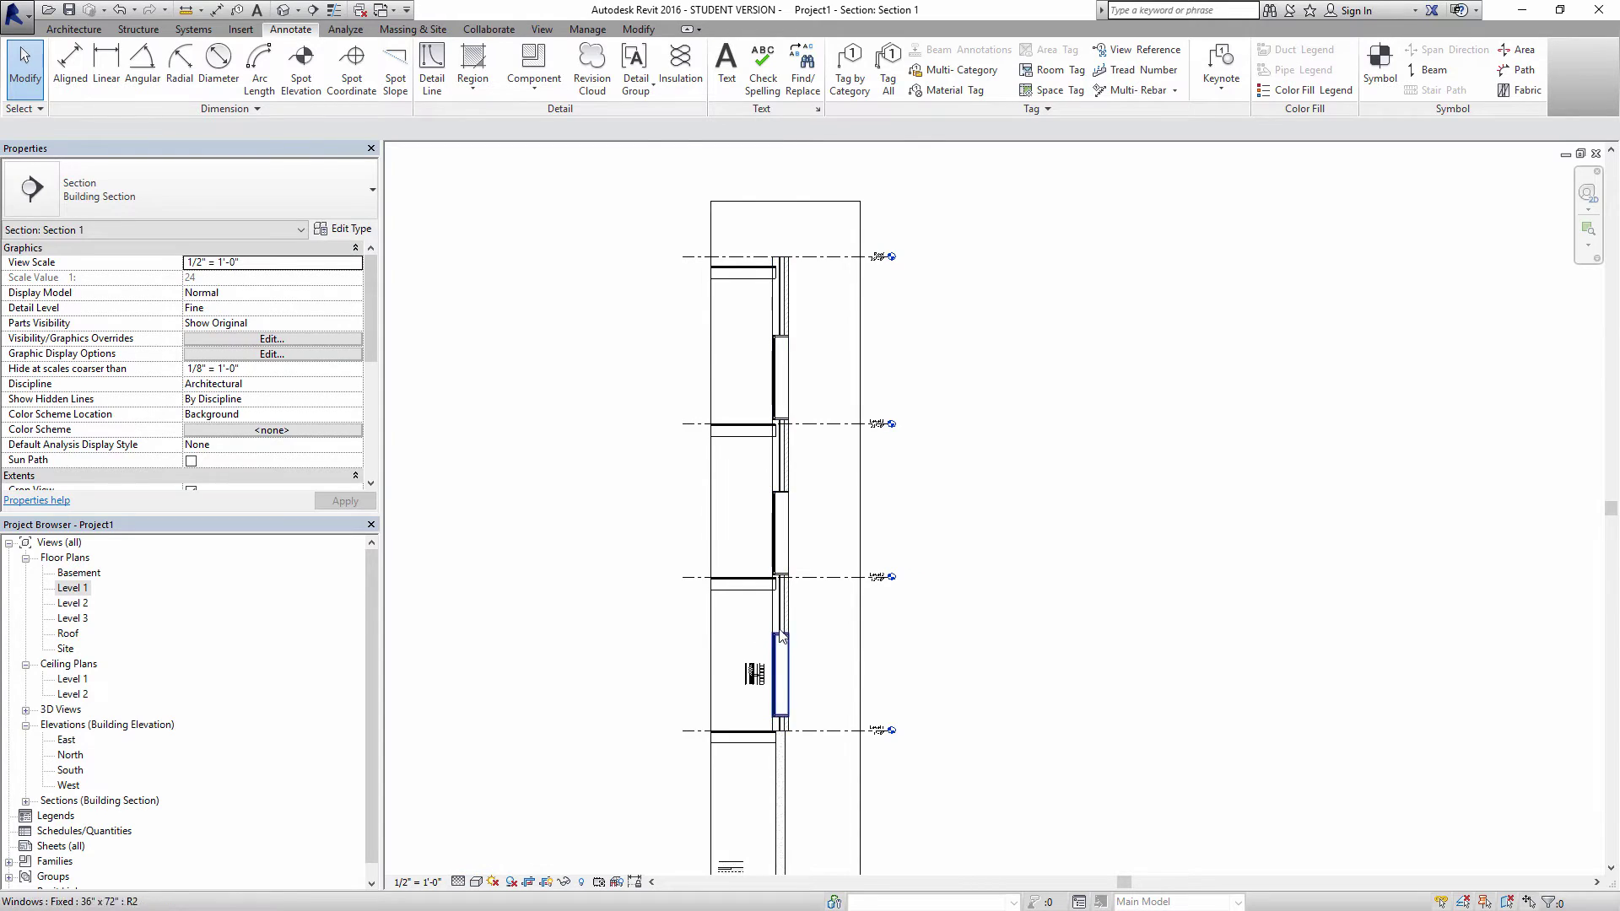
scroll(768, 624, up, 4)
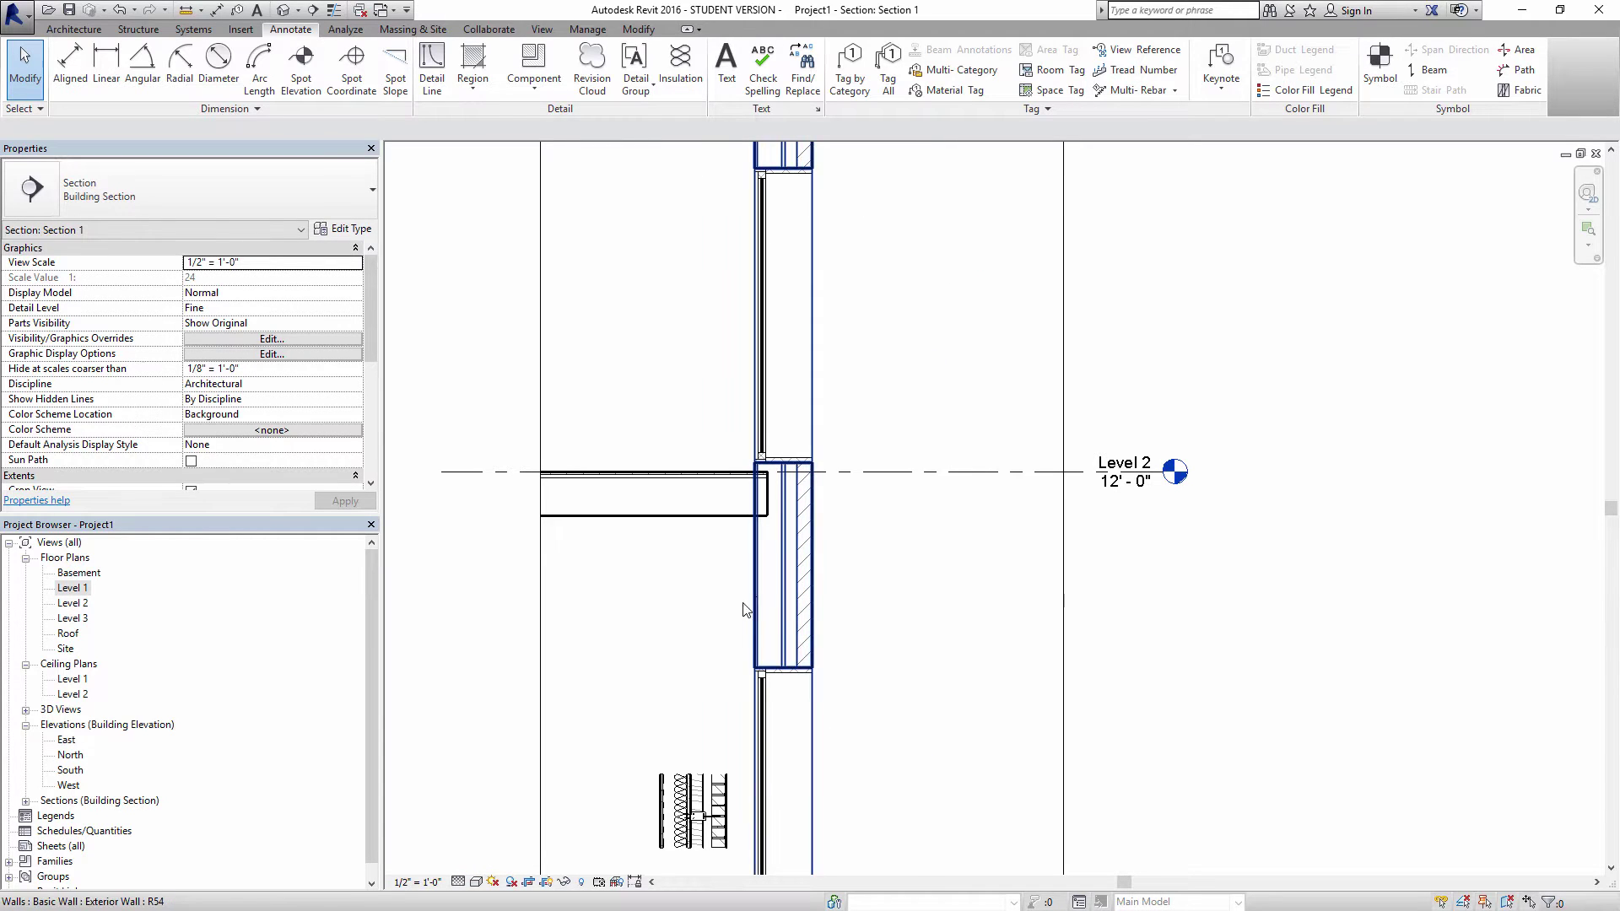
scroll(752, 608, up, 2)
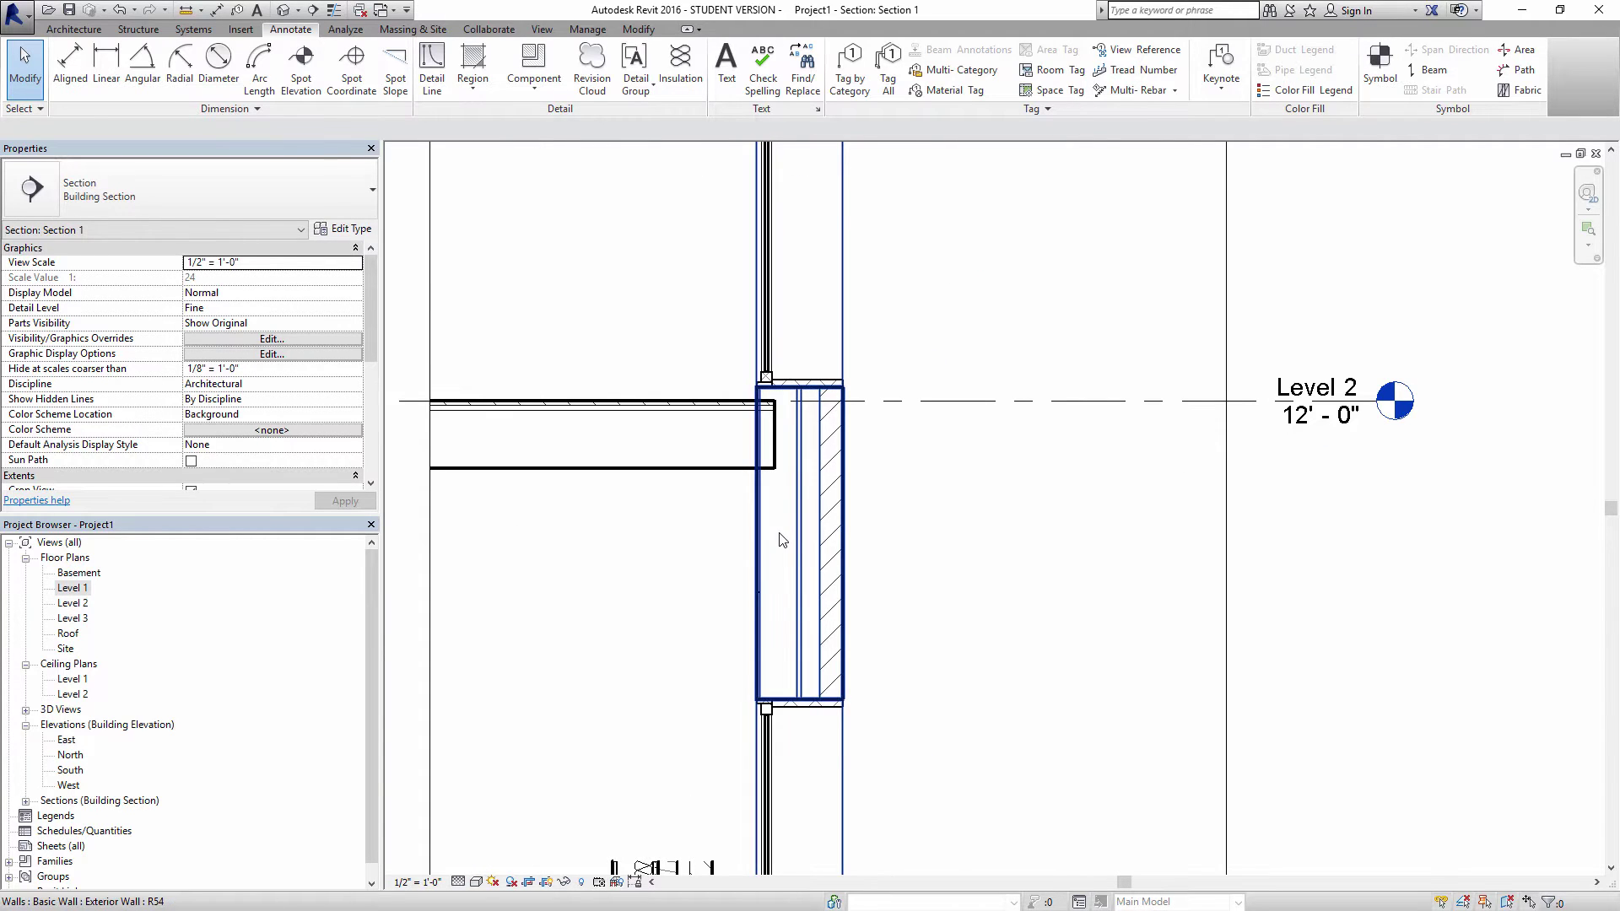
click(773, 506)
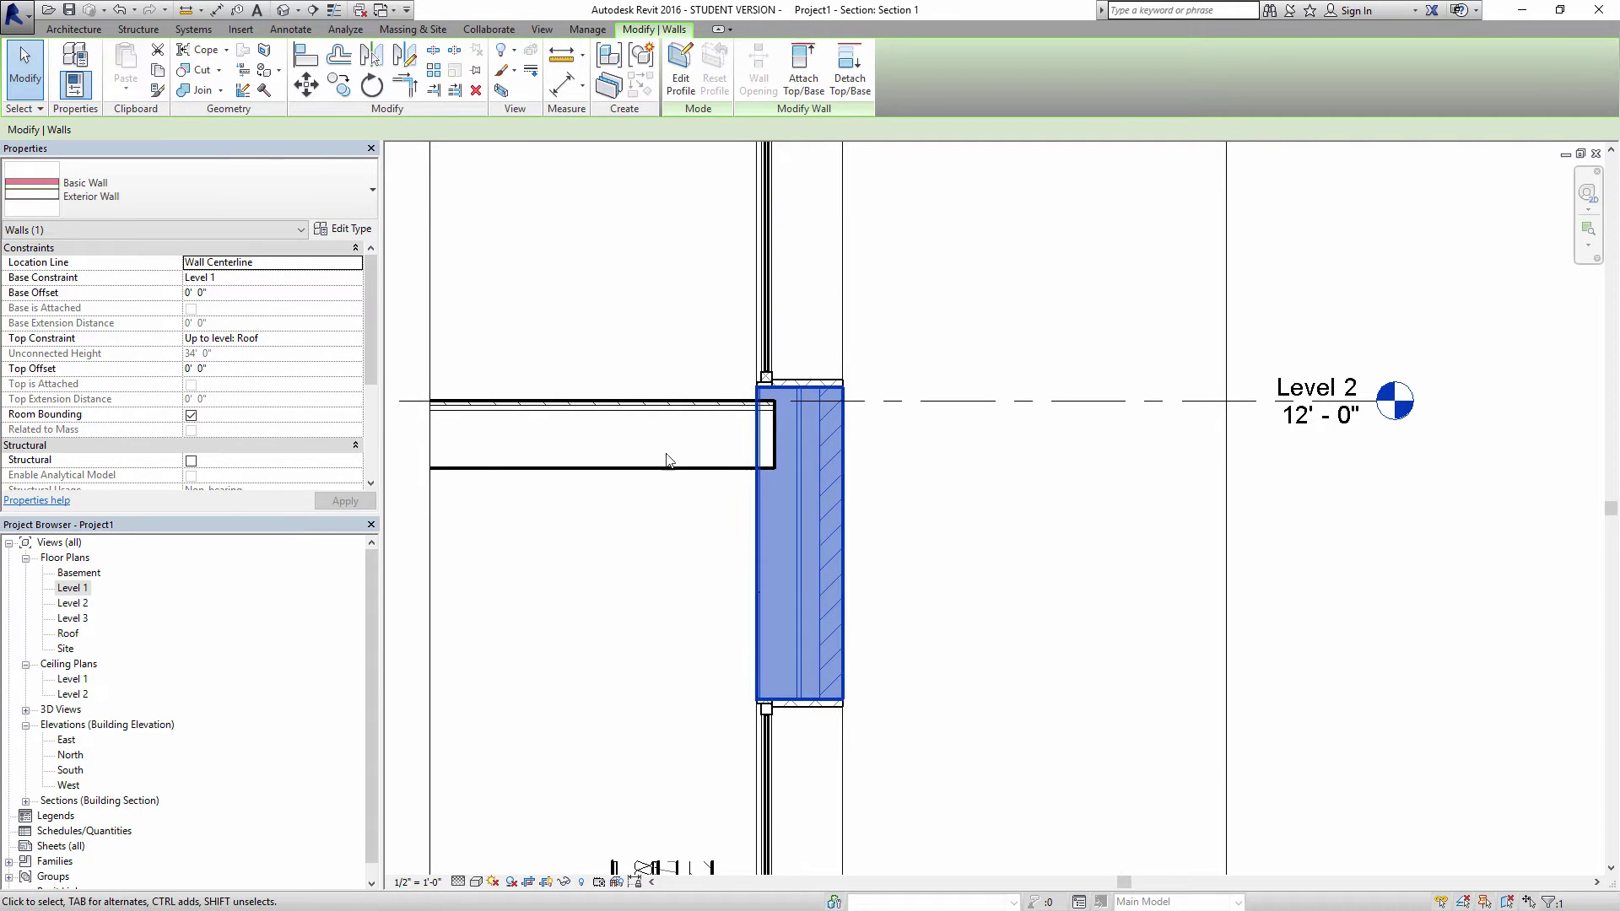
- Open the Exterior Wall type's layer structure and set the Metal Stud Layer to 5 1/2"
click(350, 229)
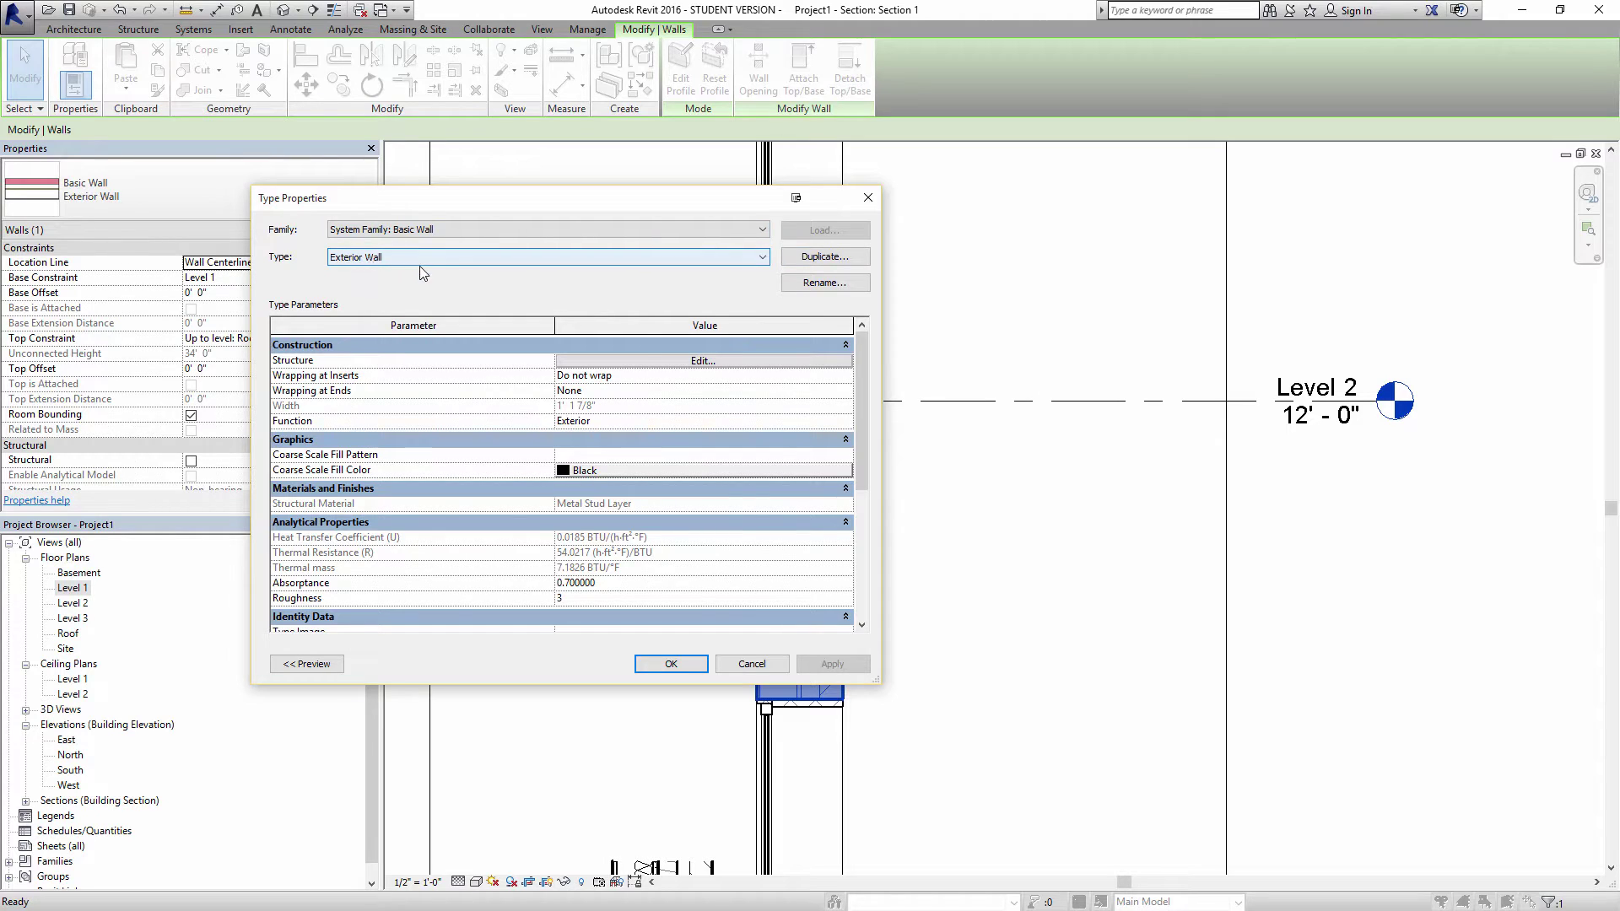
click(713, 361)
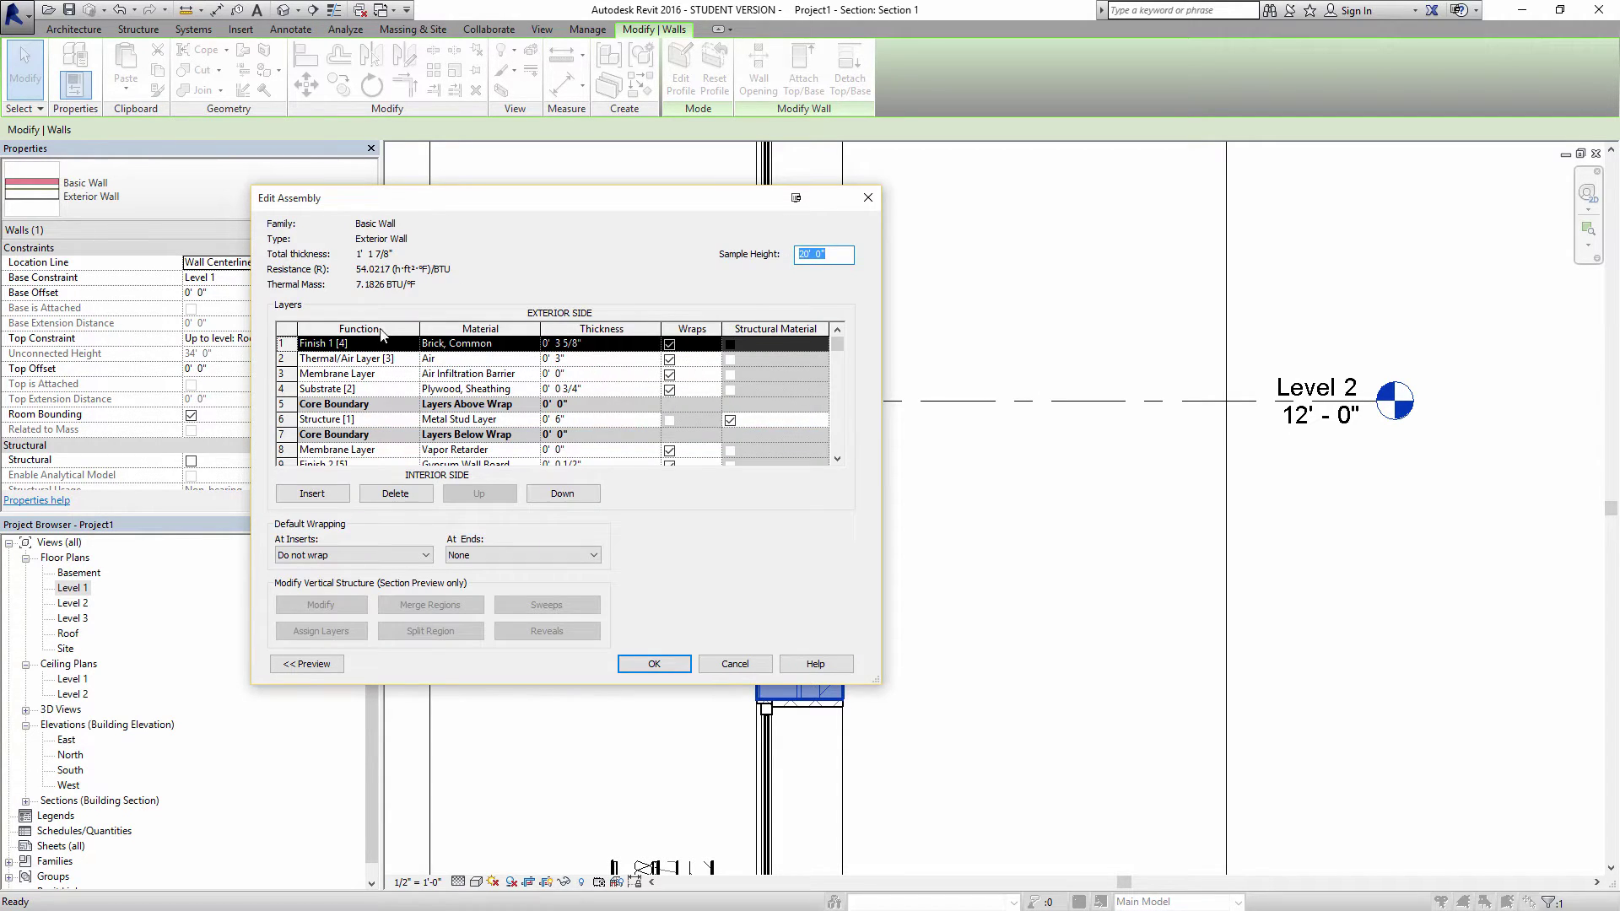
drag(873, 677, 1169, 847)
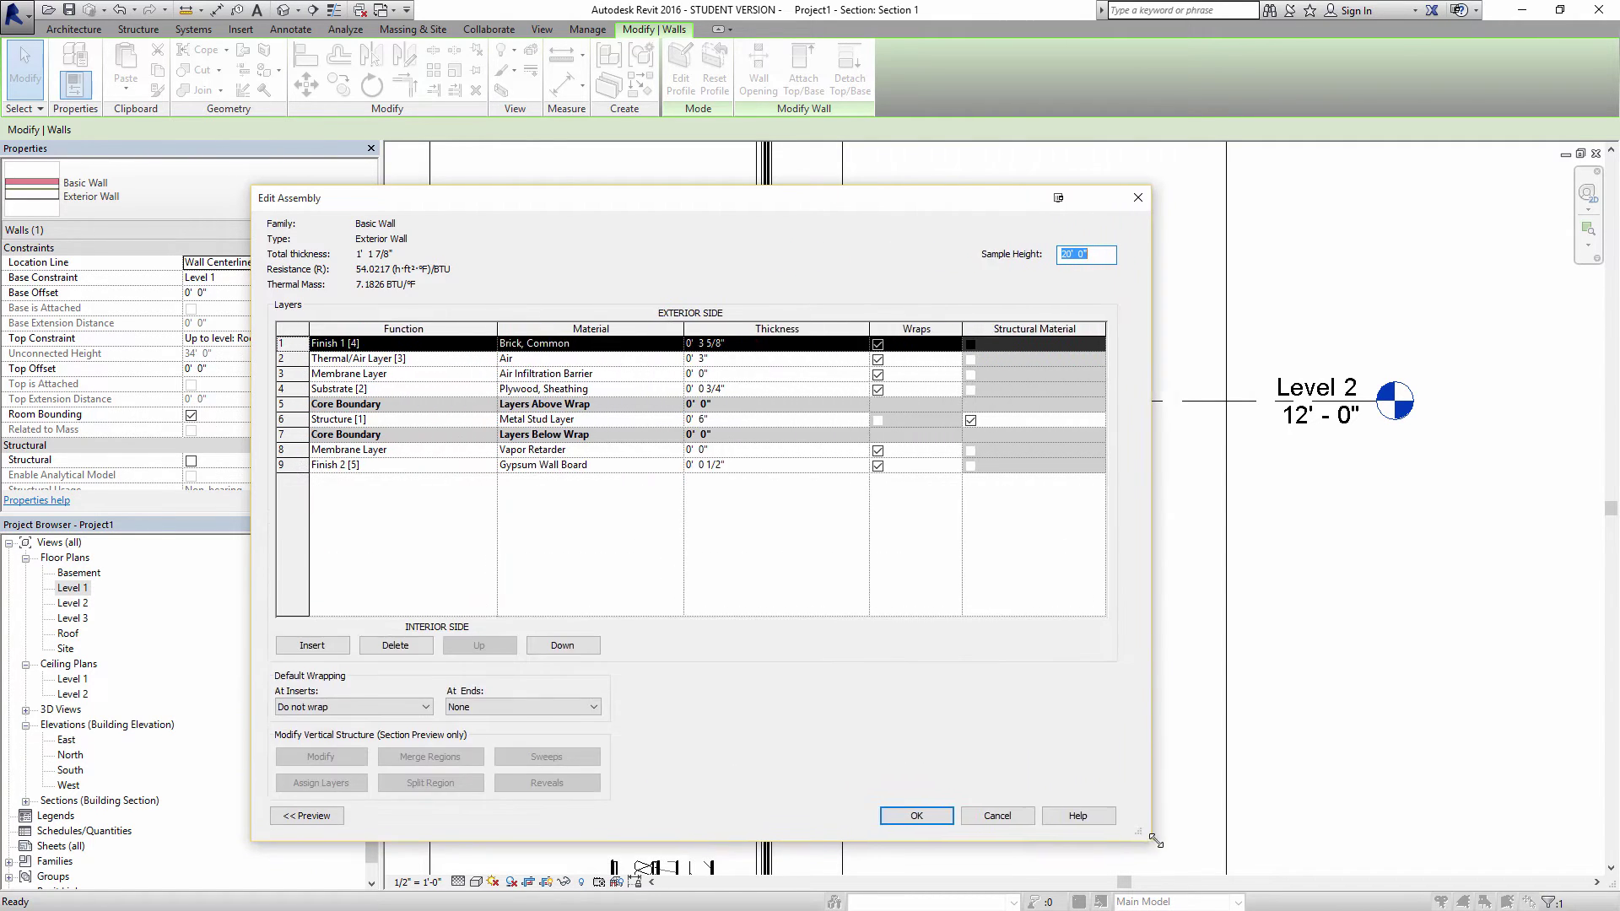
click(390, 516)
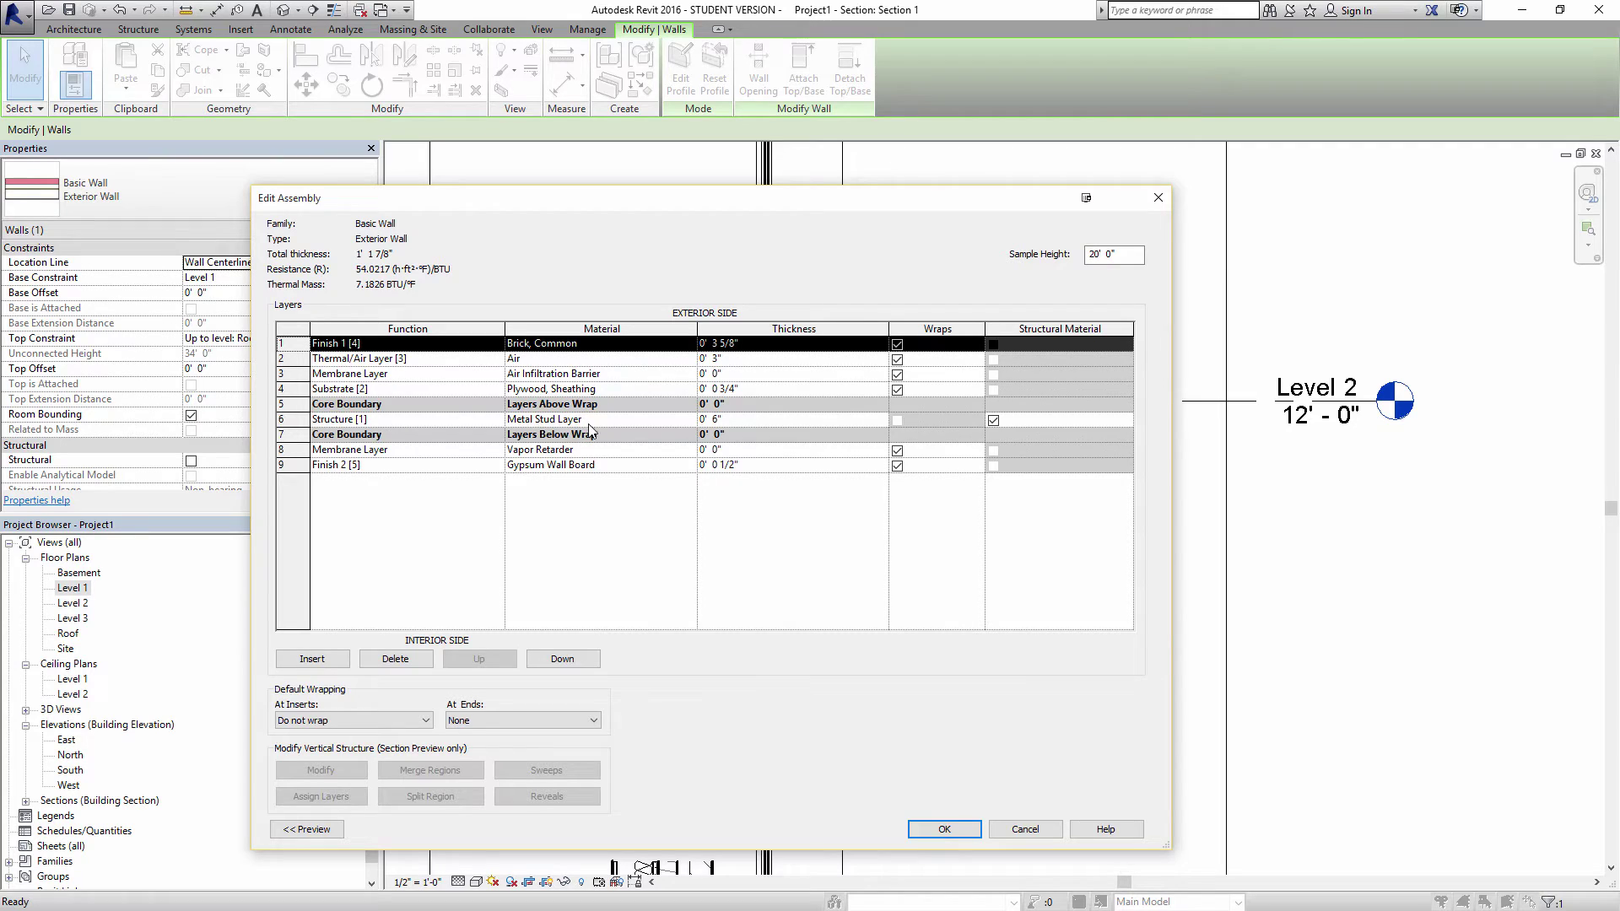
click(731, 420)
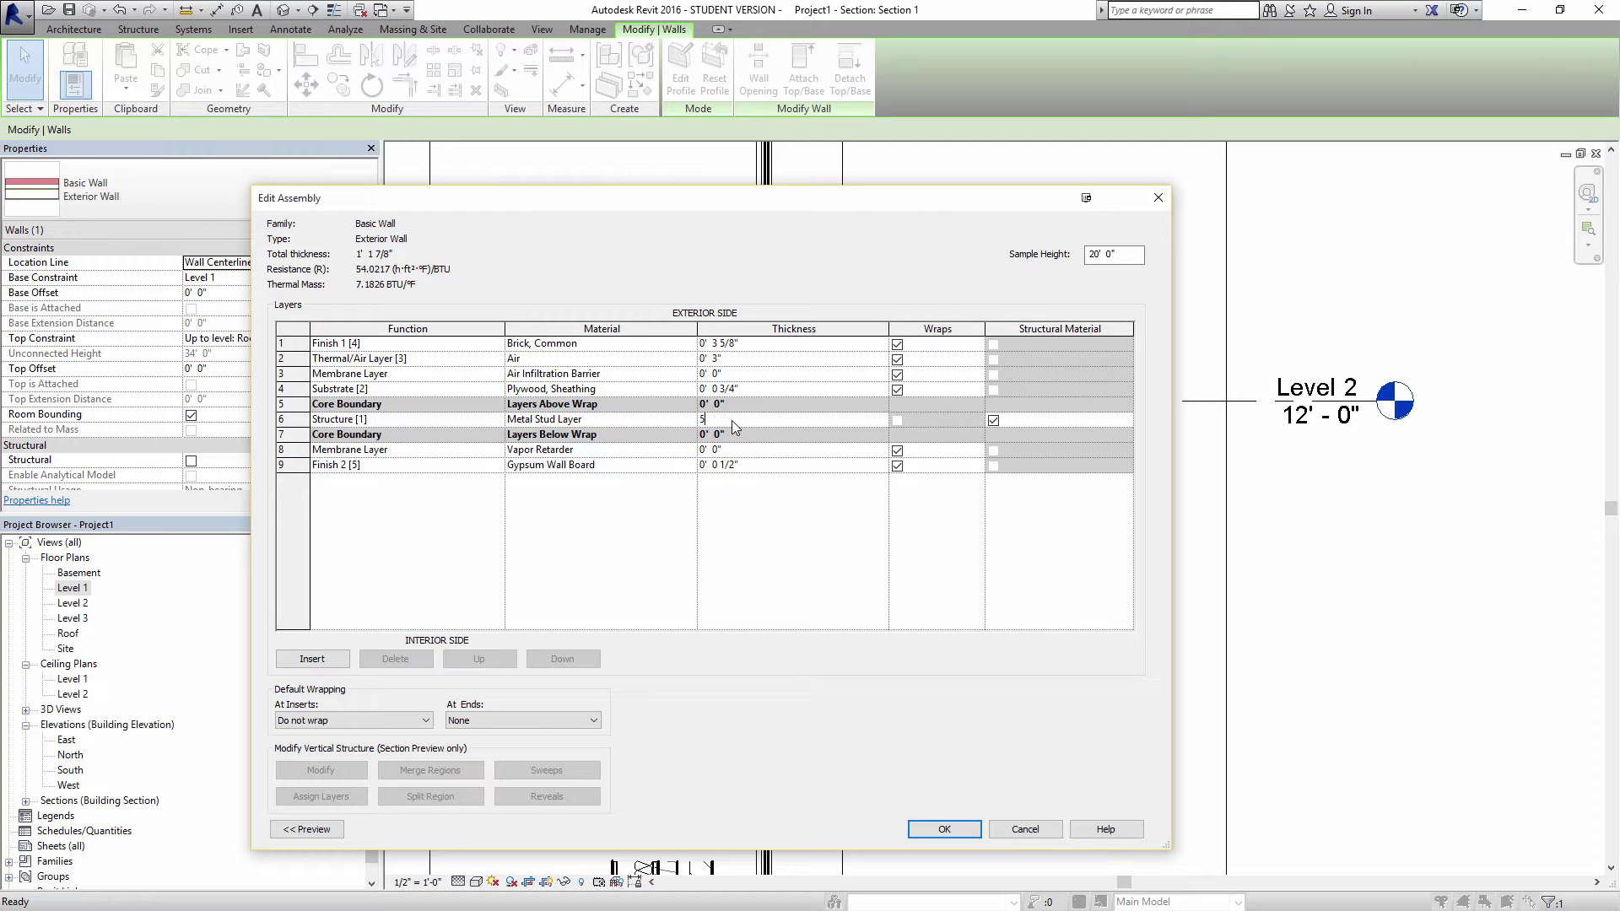
text(5.5")
click(740, 538)
- Set the stud layer to 3 1/2" and insert a 2" Air layer in the core
click(755, 421)
text(3.5")
key(Return)
click(329, 659)
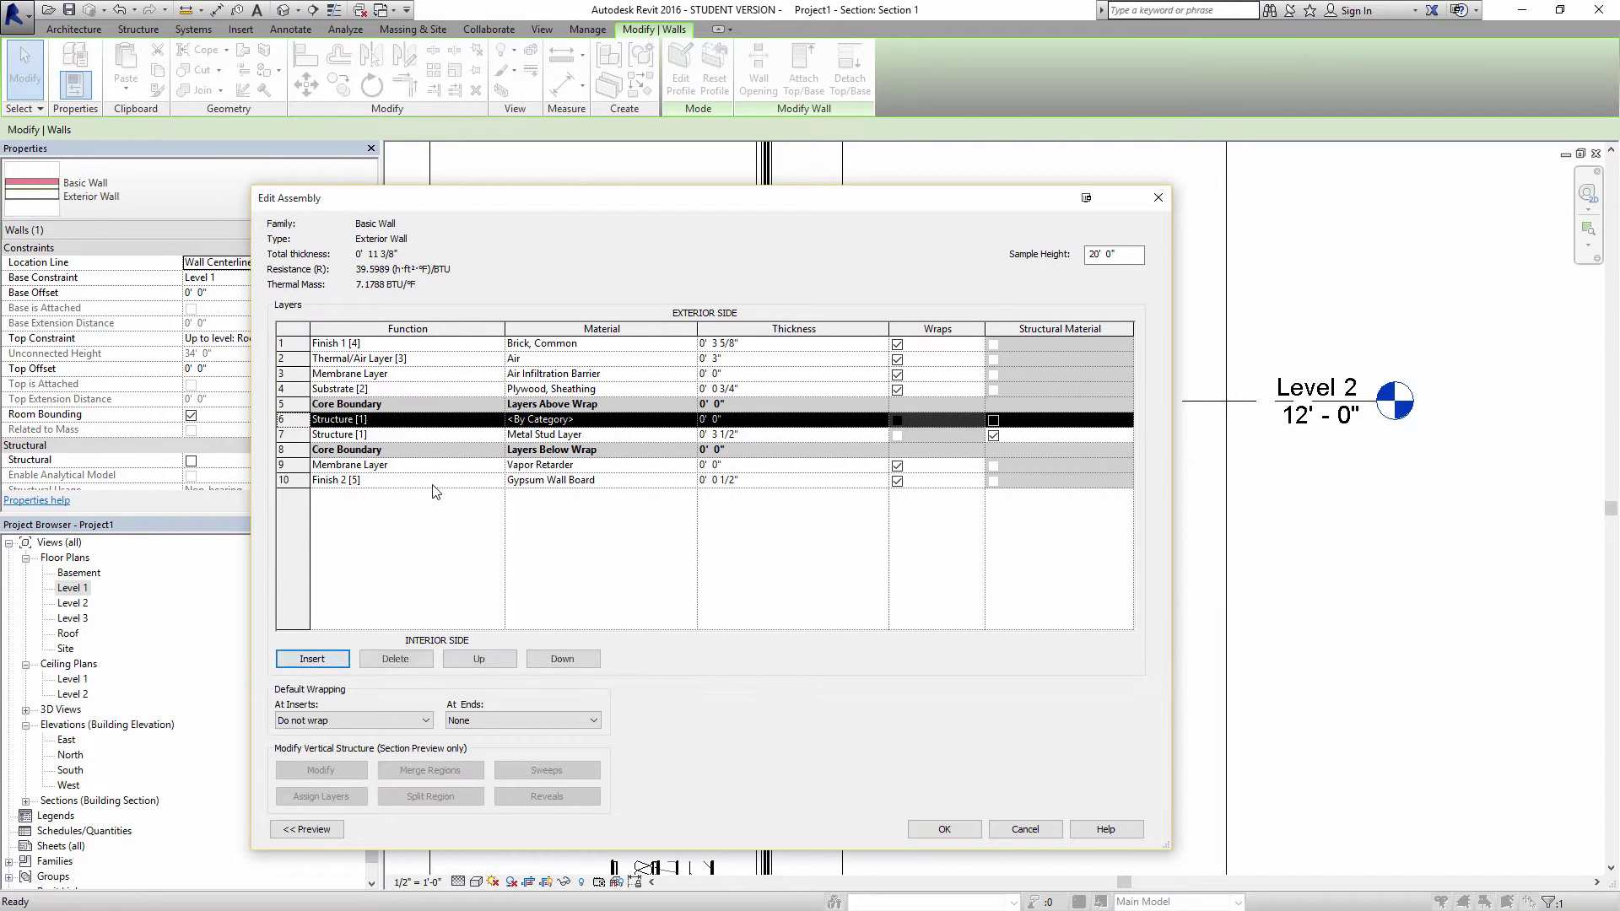
click(662, 422)
text(Ai)
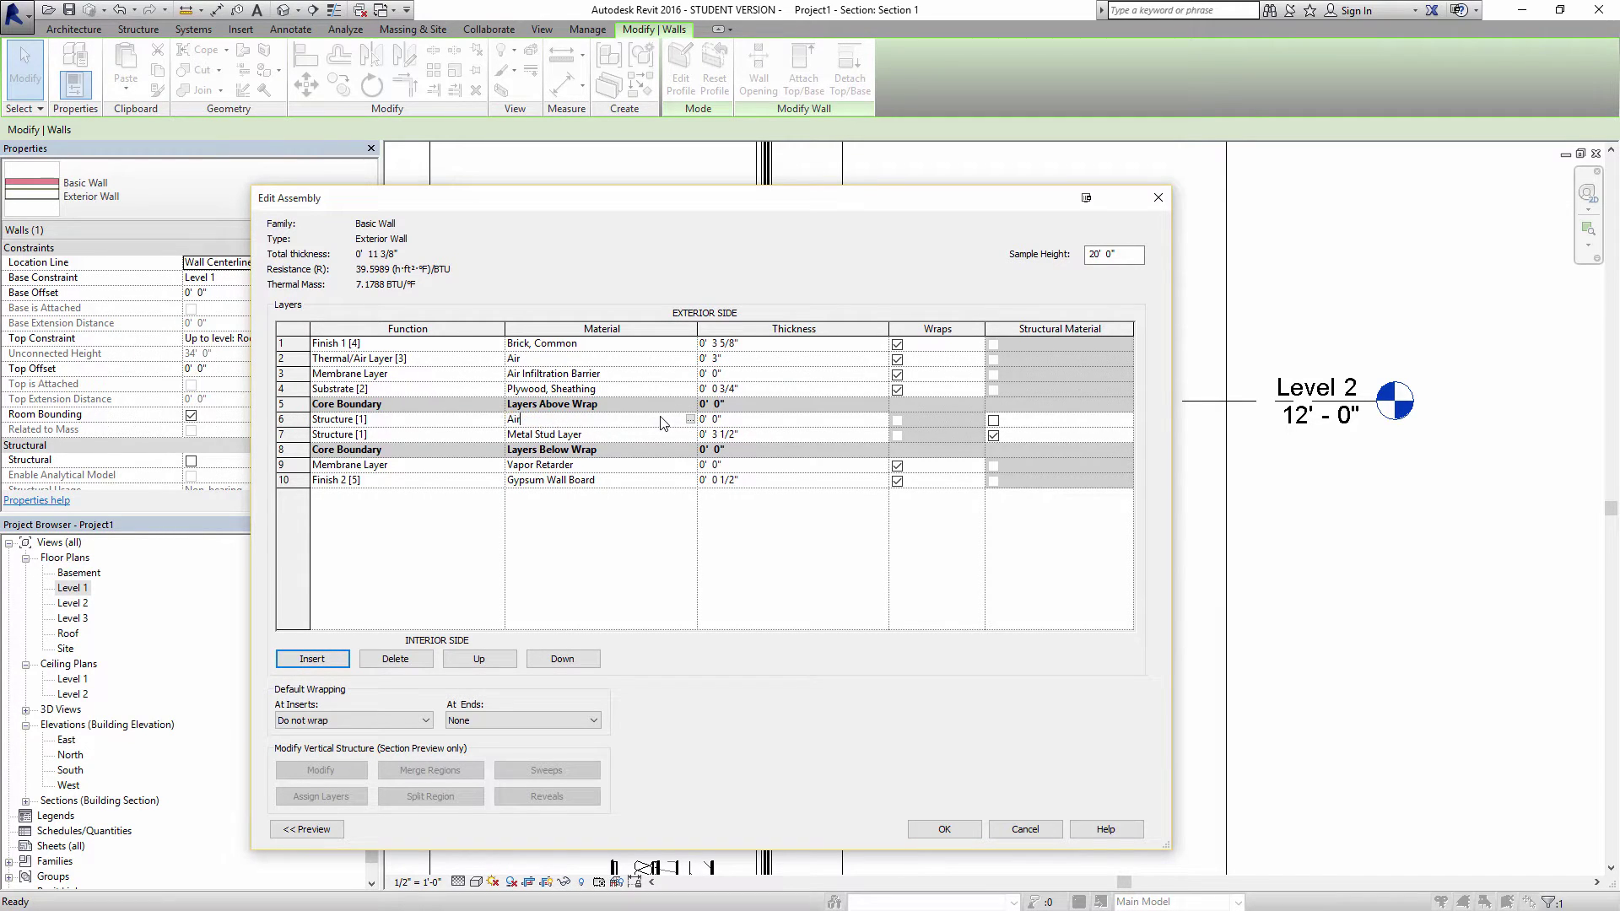
text(r)
click(789, 422)
text(2")
key(Tab)
- Insert a 5 1/2" Metal Stud Layer above the air gap
click(339, 663)
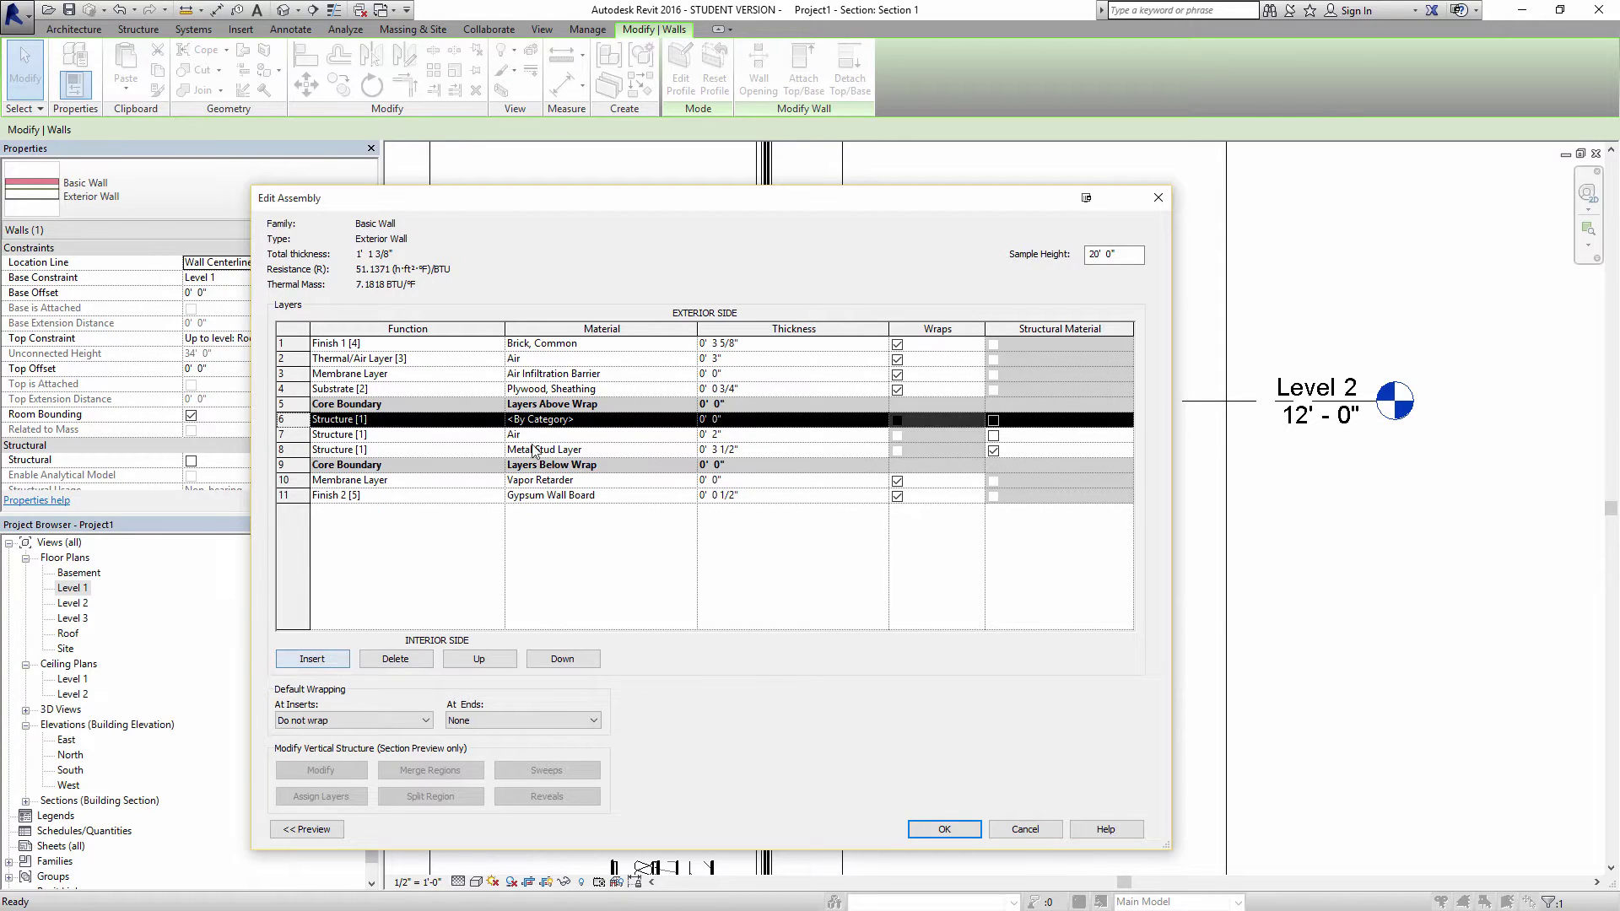
click(617, 421)
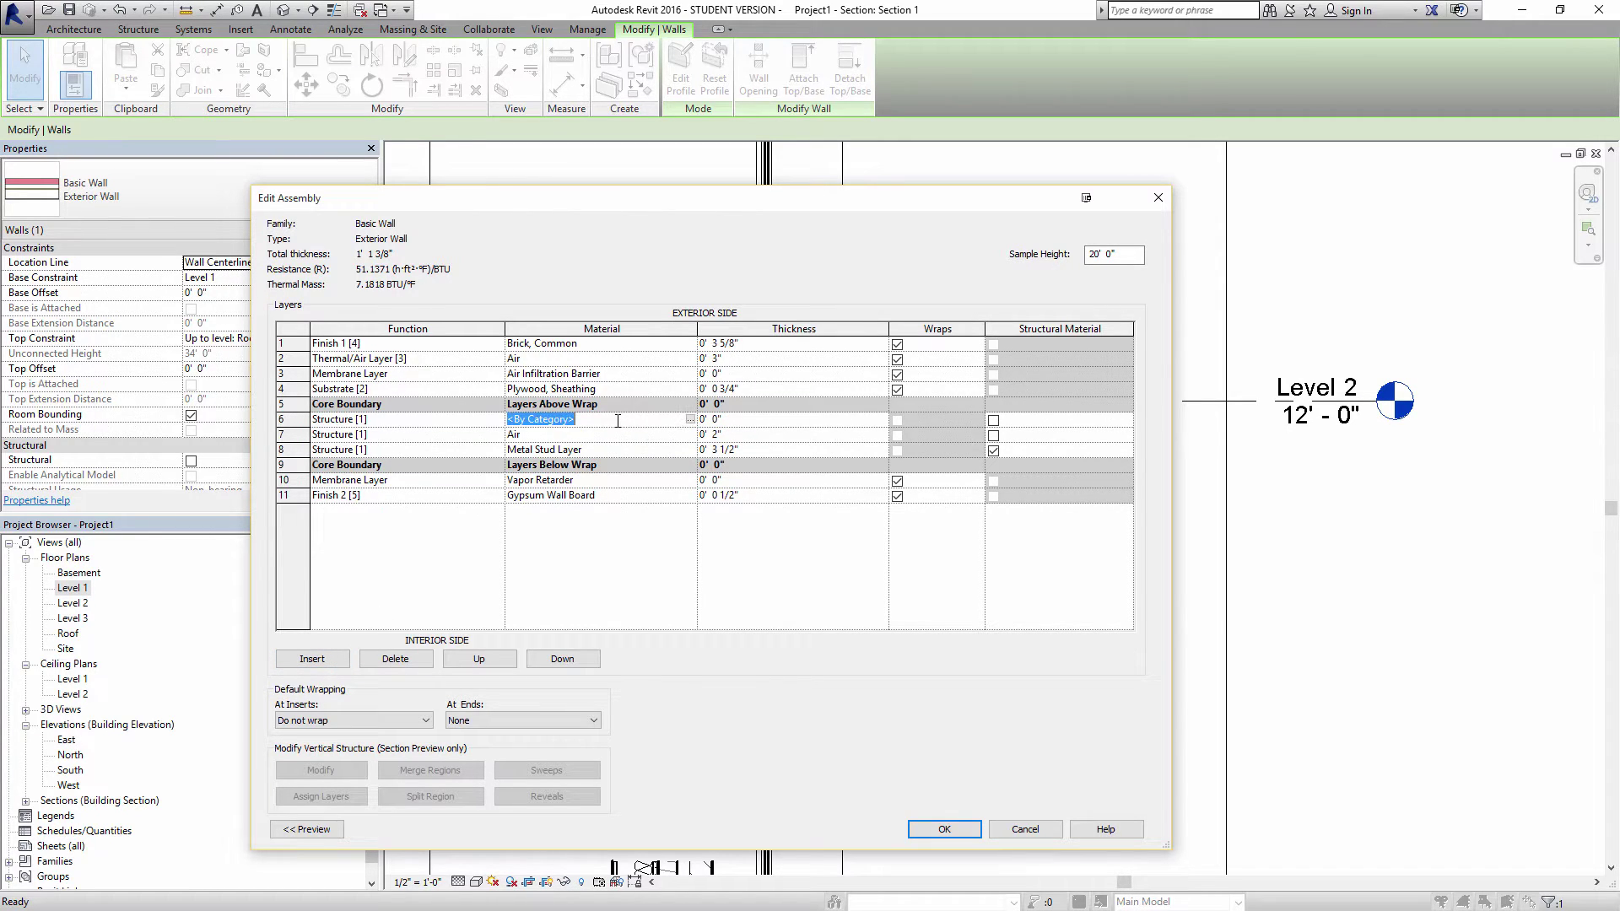
text(Metal Stud Layer)
click(751, 420)
text(5.5")
key(Tab)
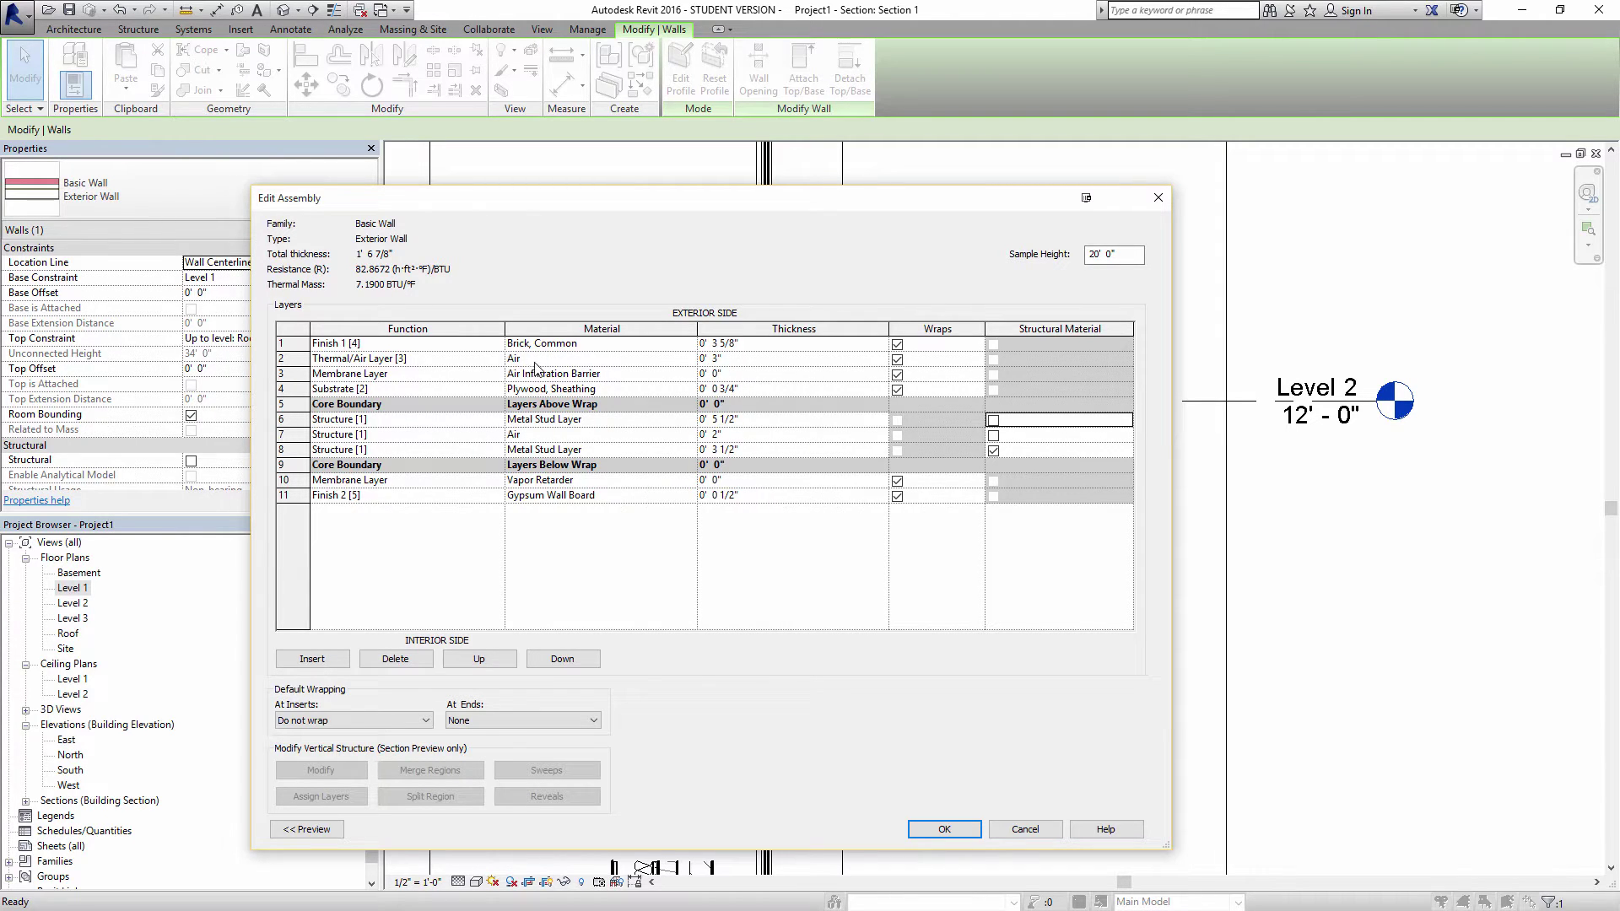
click(661, 359)
- Change the exterior Air layer's material to Rigid insulation
click(690, 359)
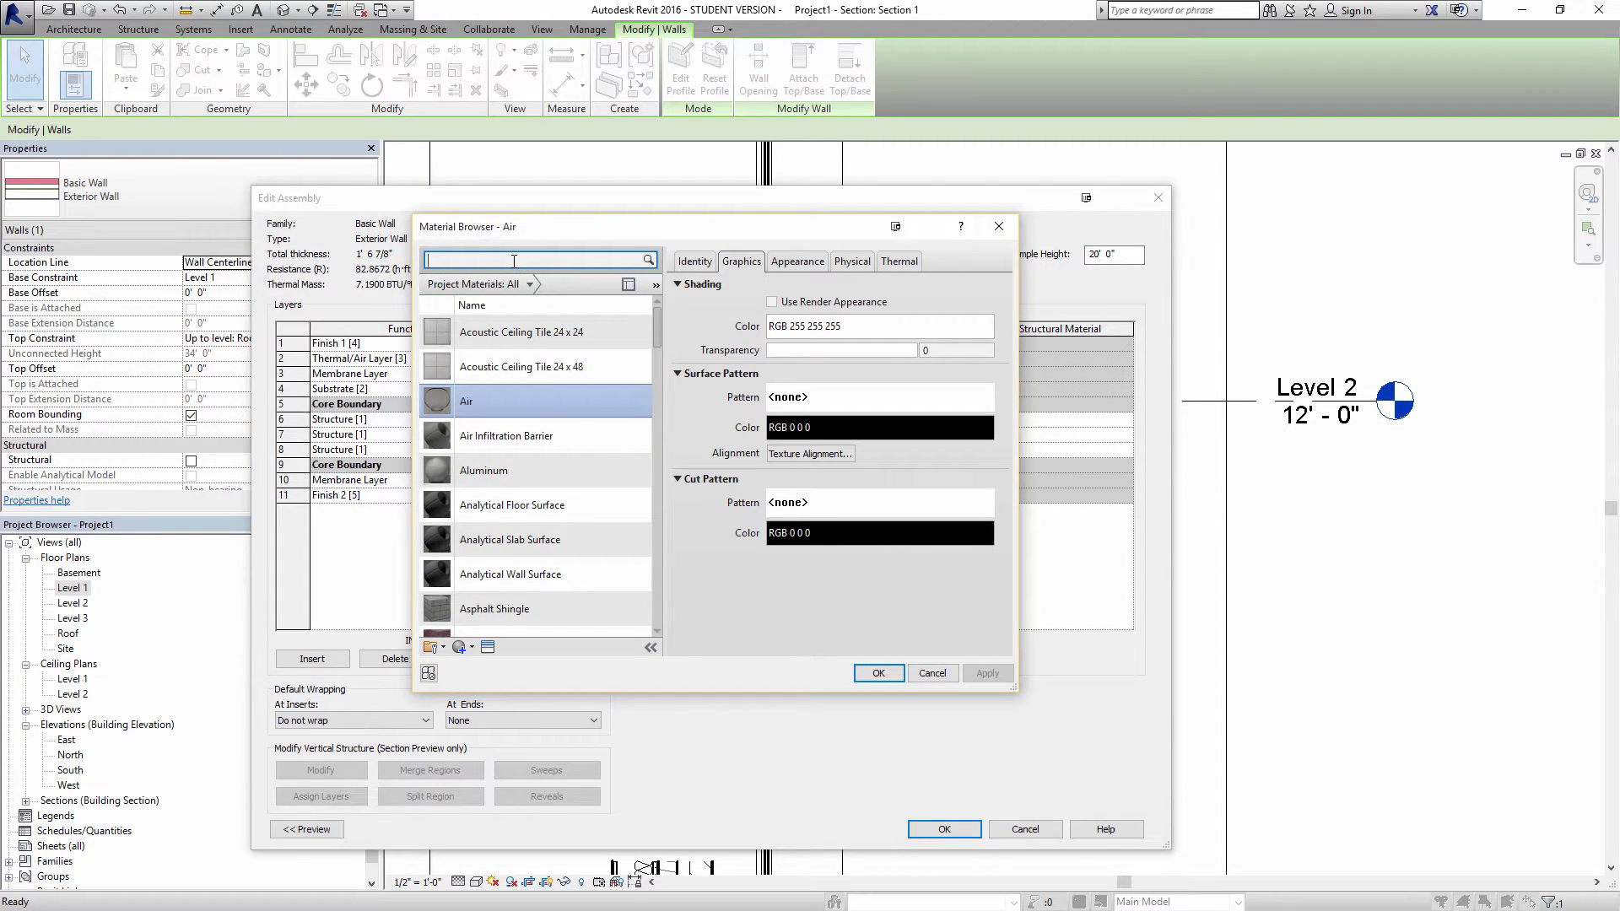
text(insulation)
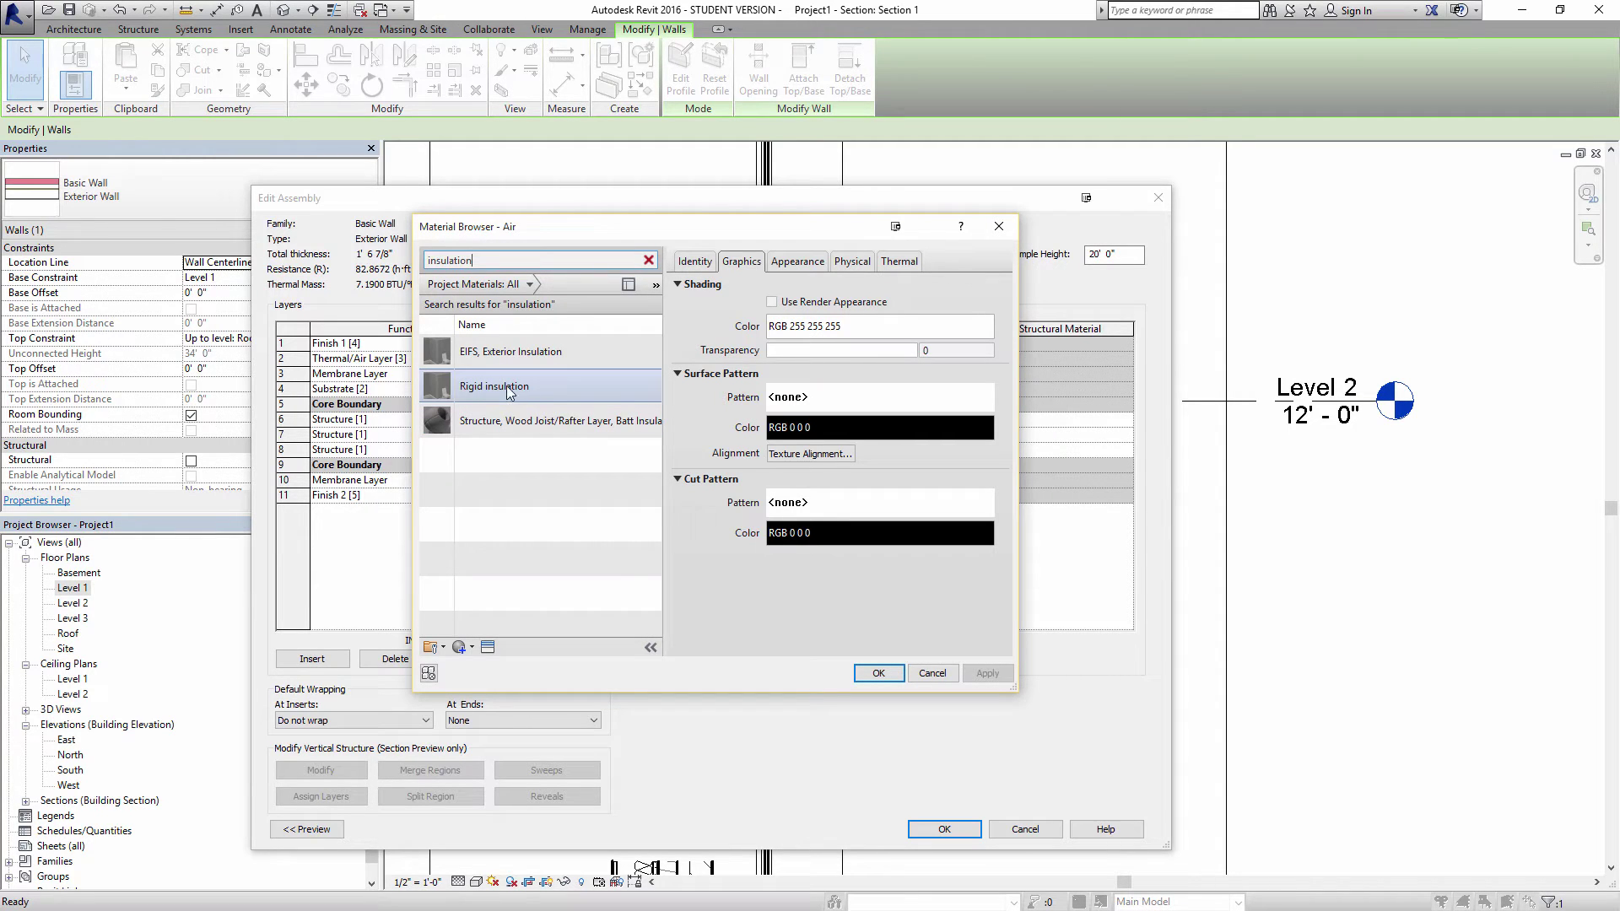
double_click(532, 394)
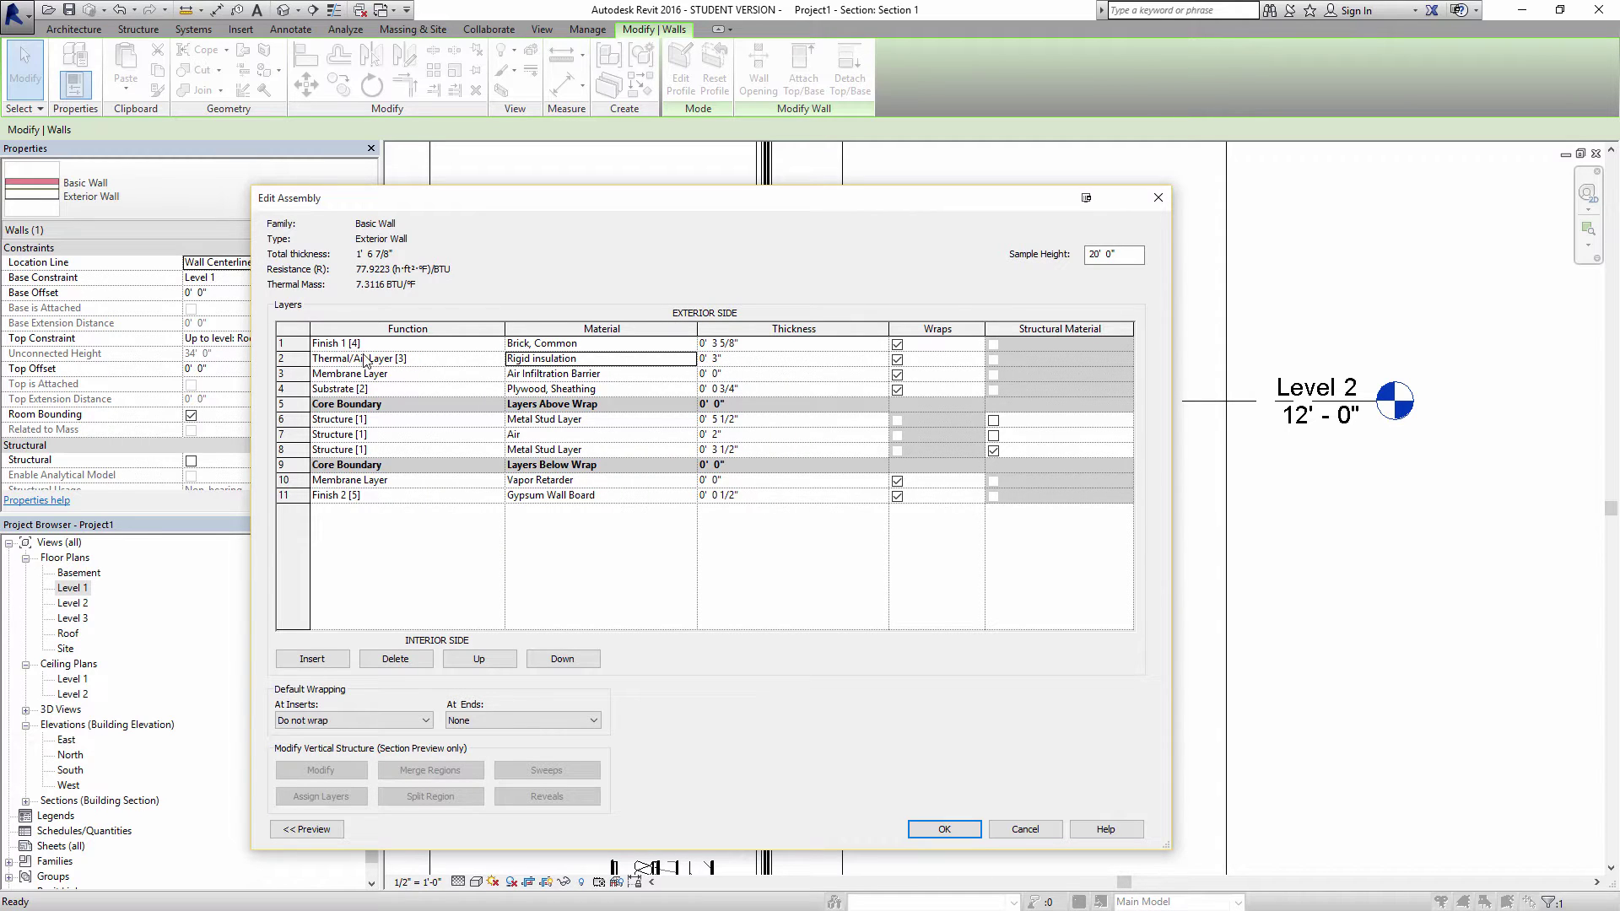
- Insert a 1" Air layer just inside the brick and compare against the wall section
click(328, 661)
click(621, 361)
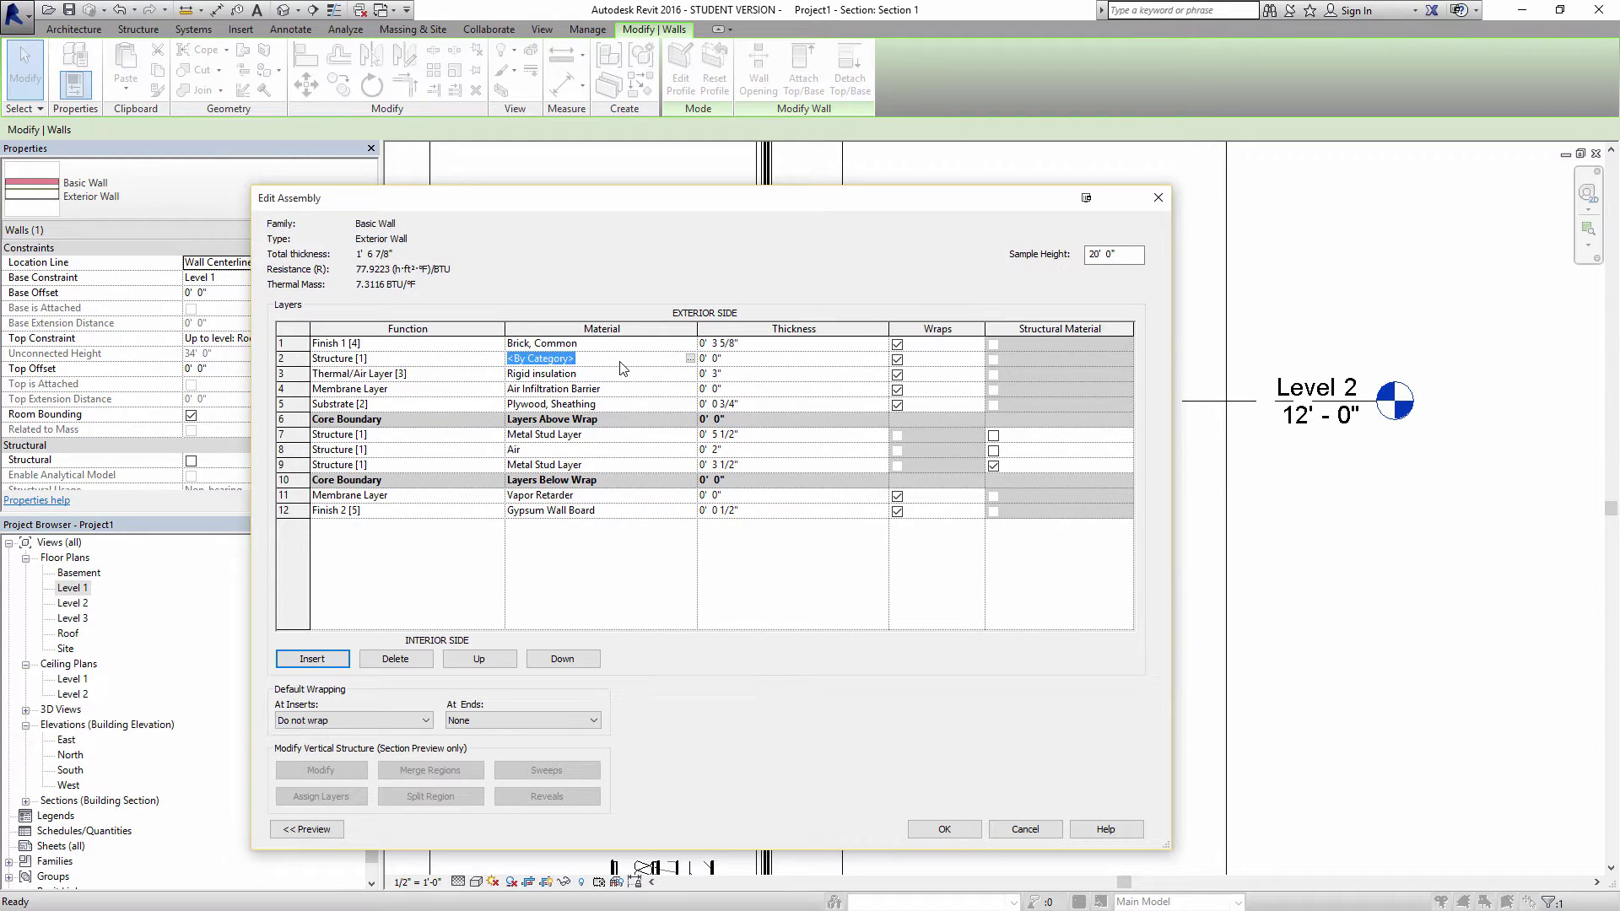
text(Air)
key(Tab)
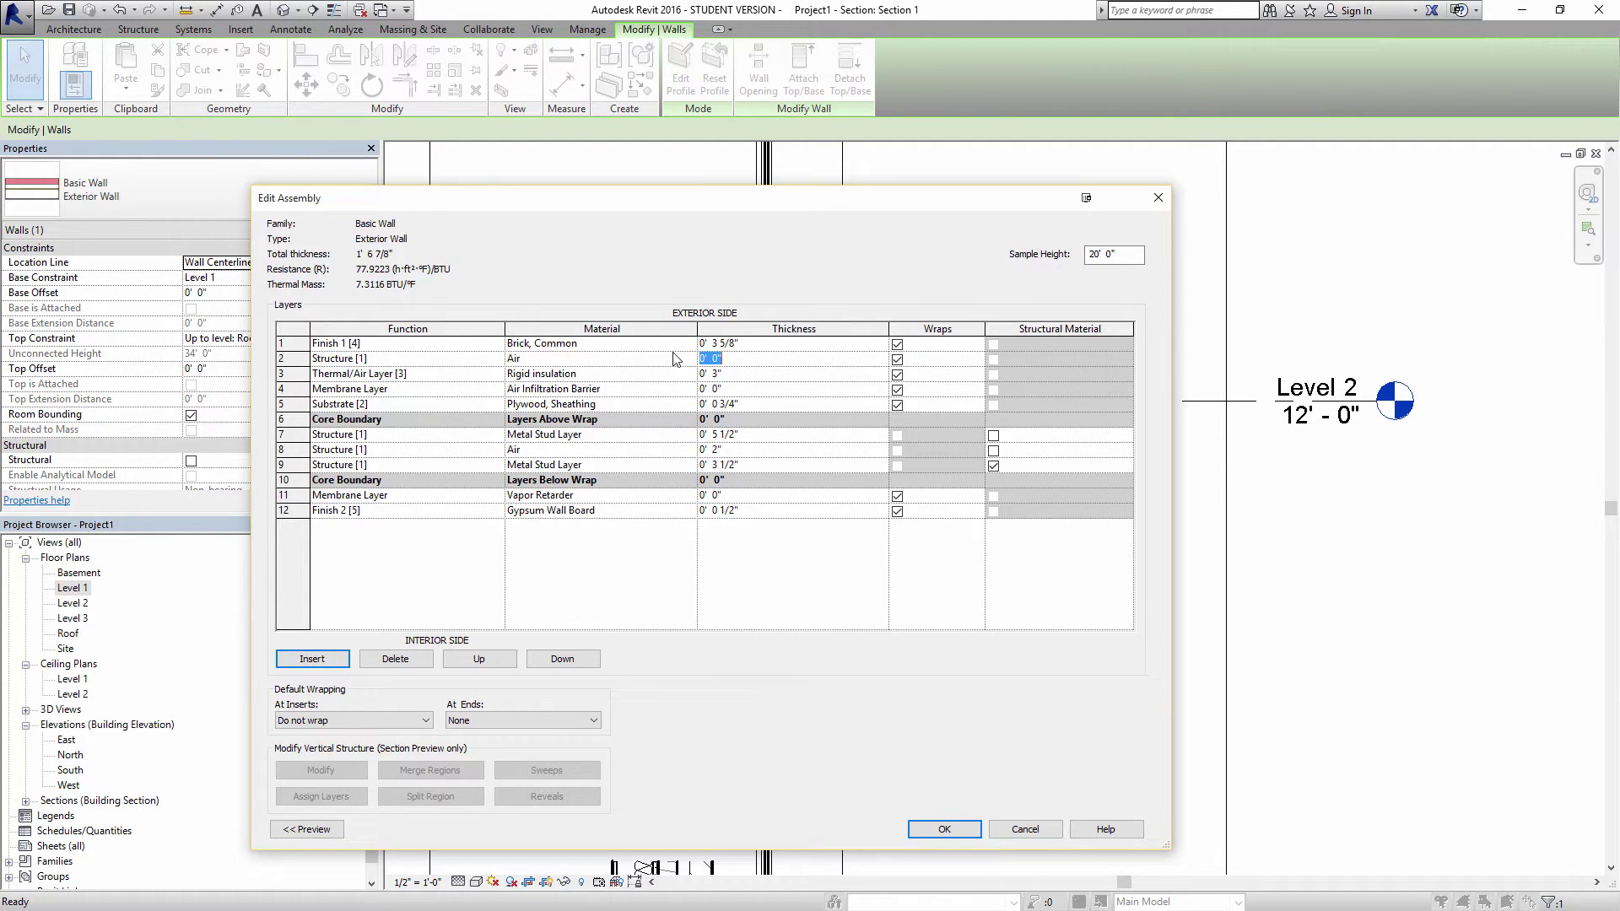
text(1")
key(Tab)
drag(834, 206, 1007, 603)
drag(888, 599, 686, 237)
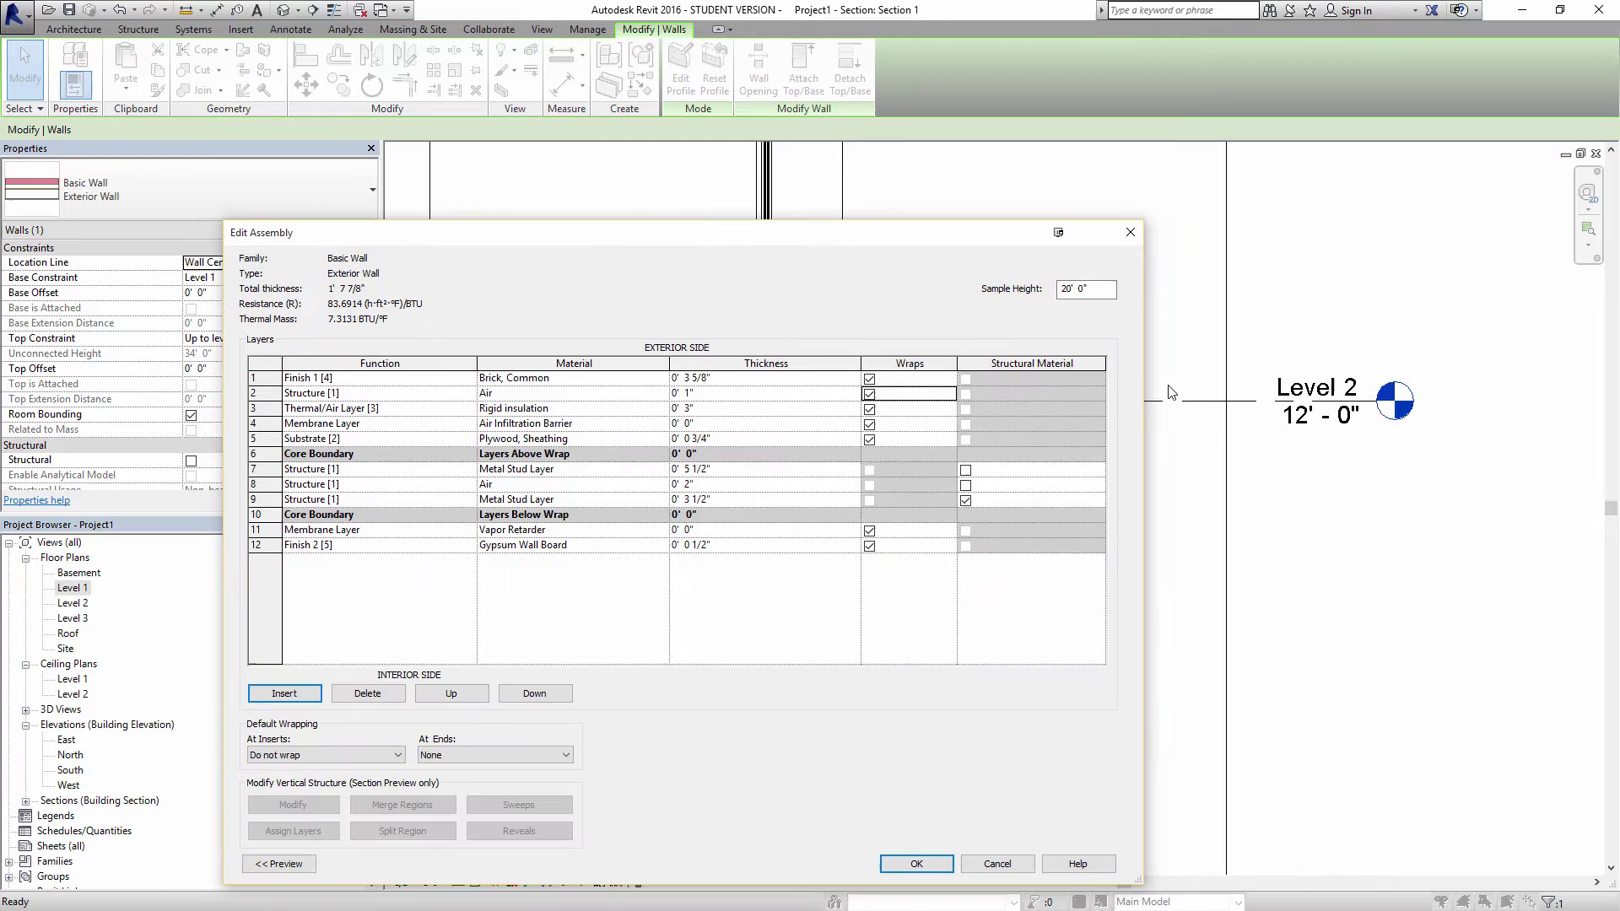
drag(807, 238, 380, 152)
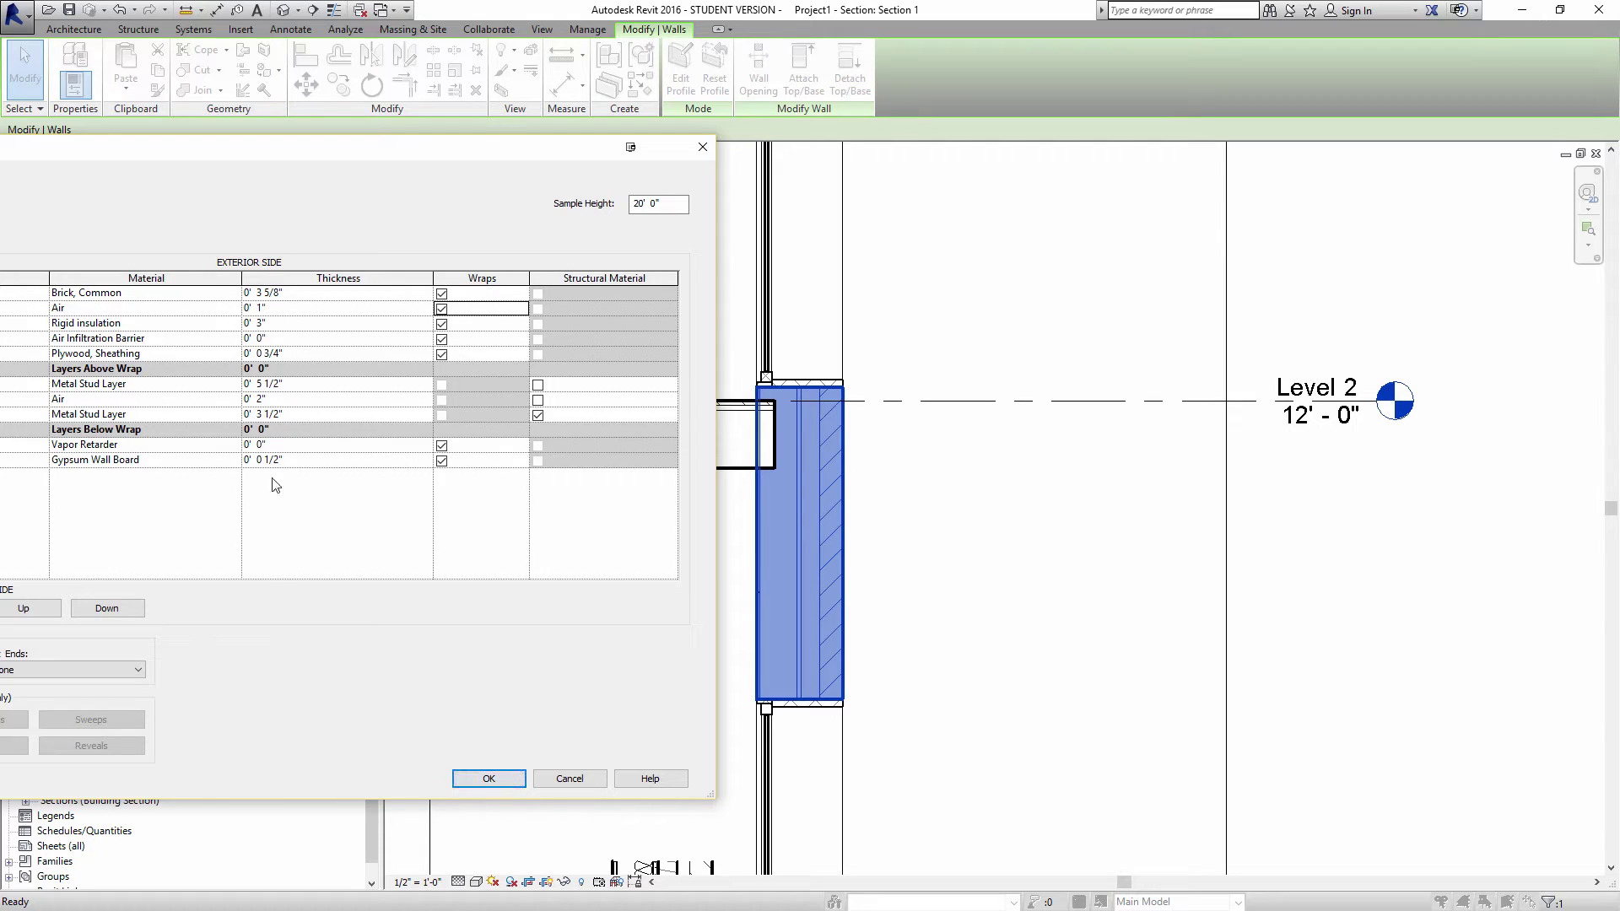
- Resolve the layer priority error by making row 2 a Thermal/Air Layer
click(505, 779)
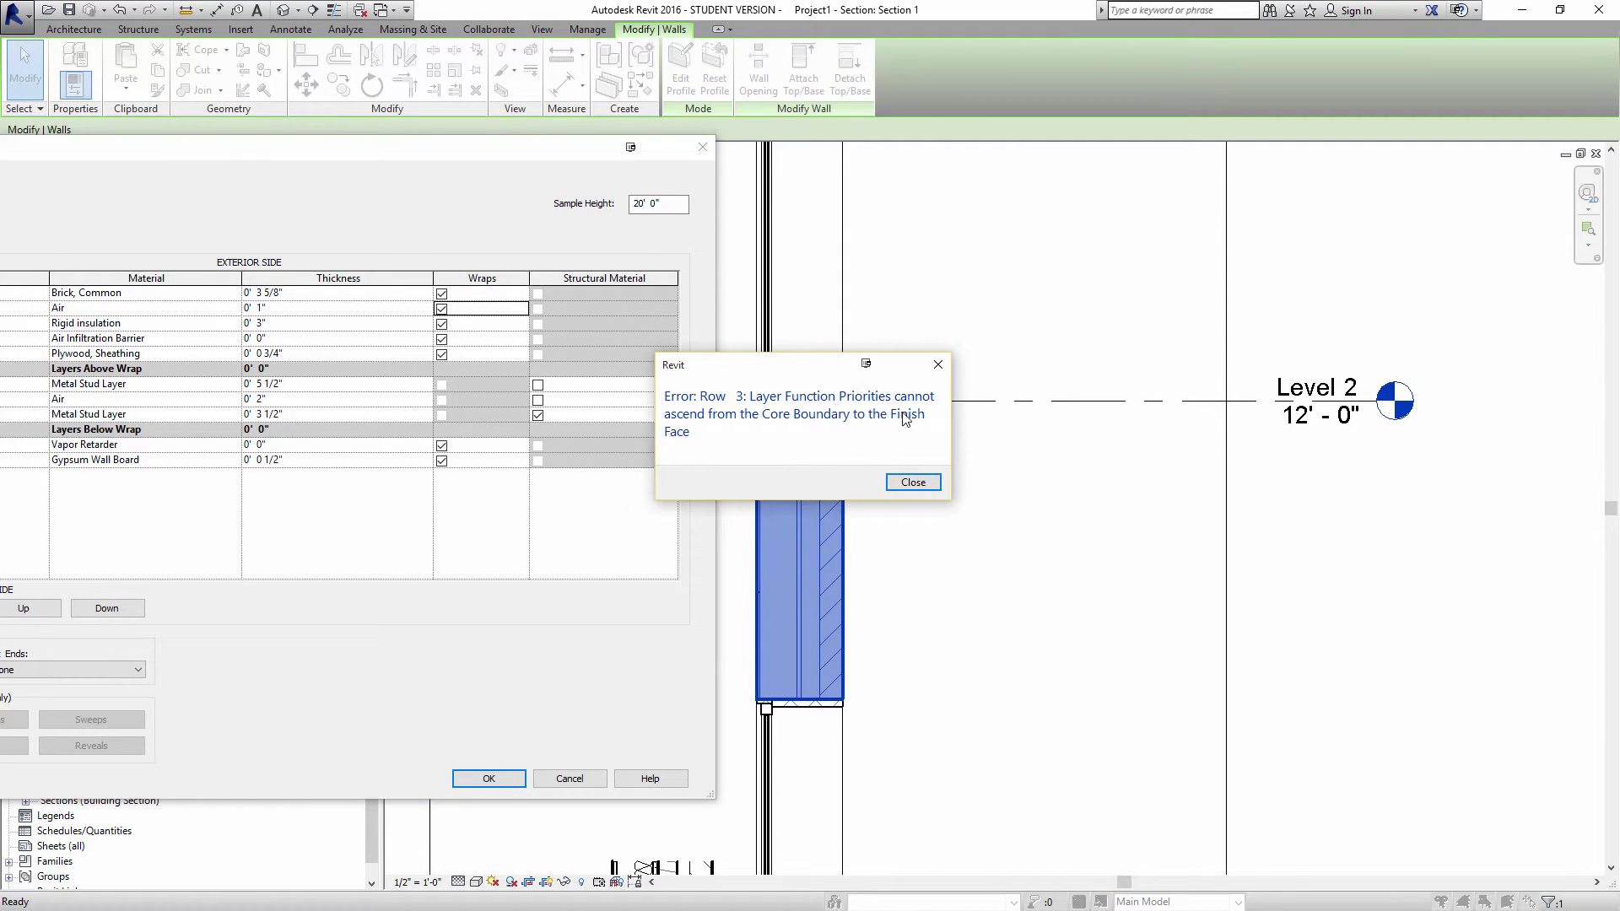
click(914, 482)
drag(470, 147, 1087, 181)
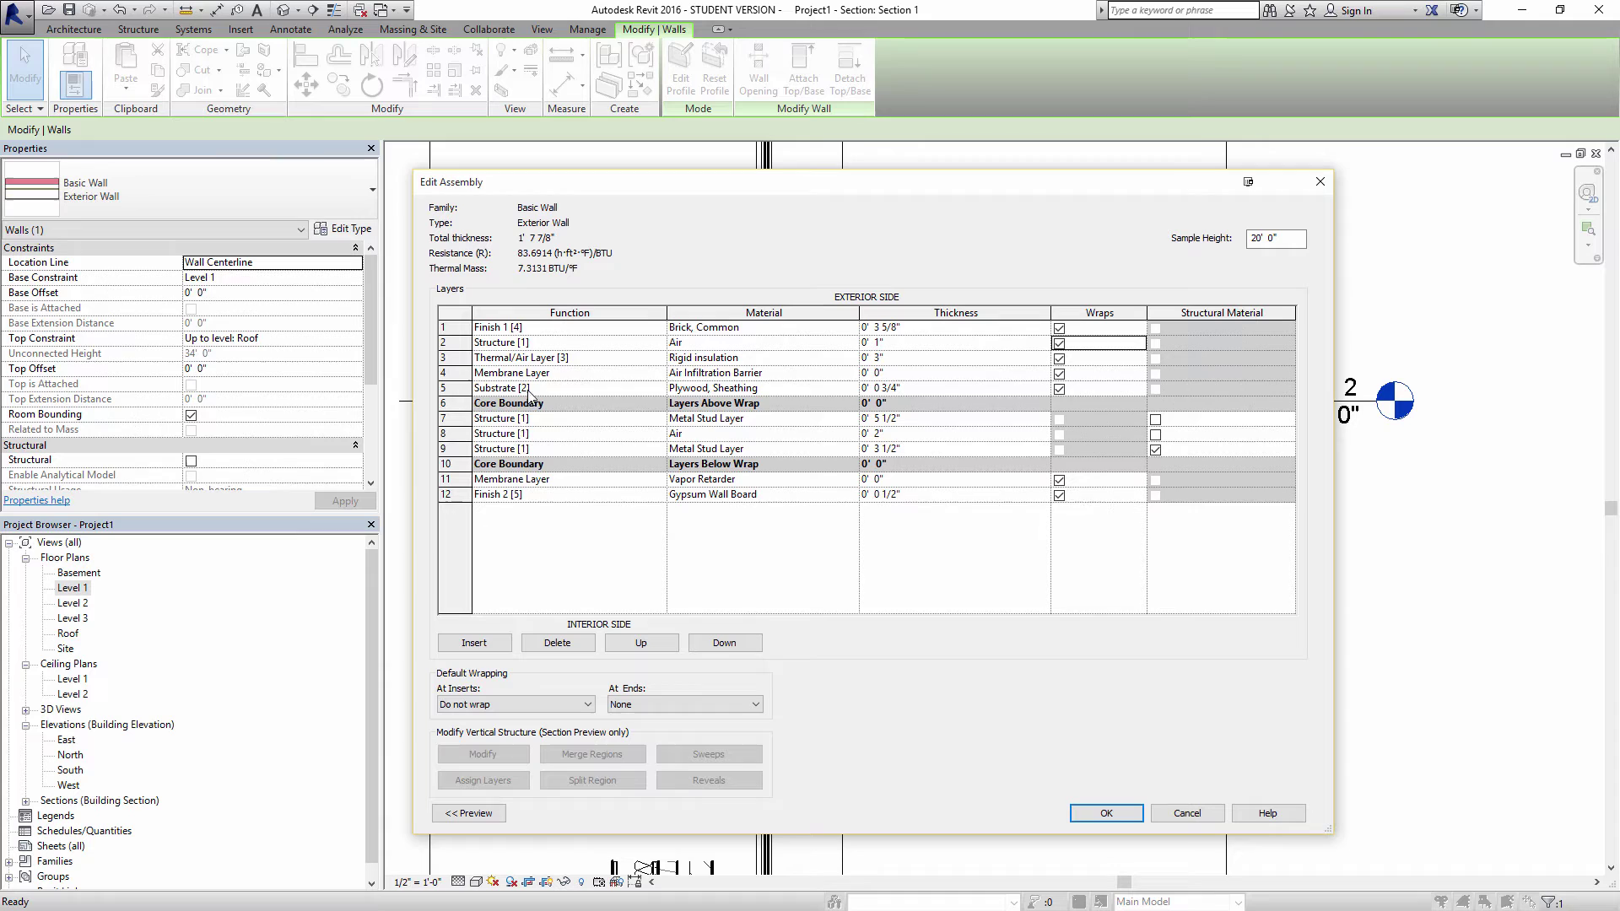
click(658, 343)
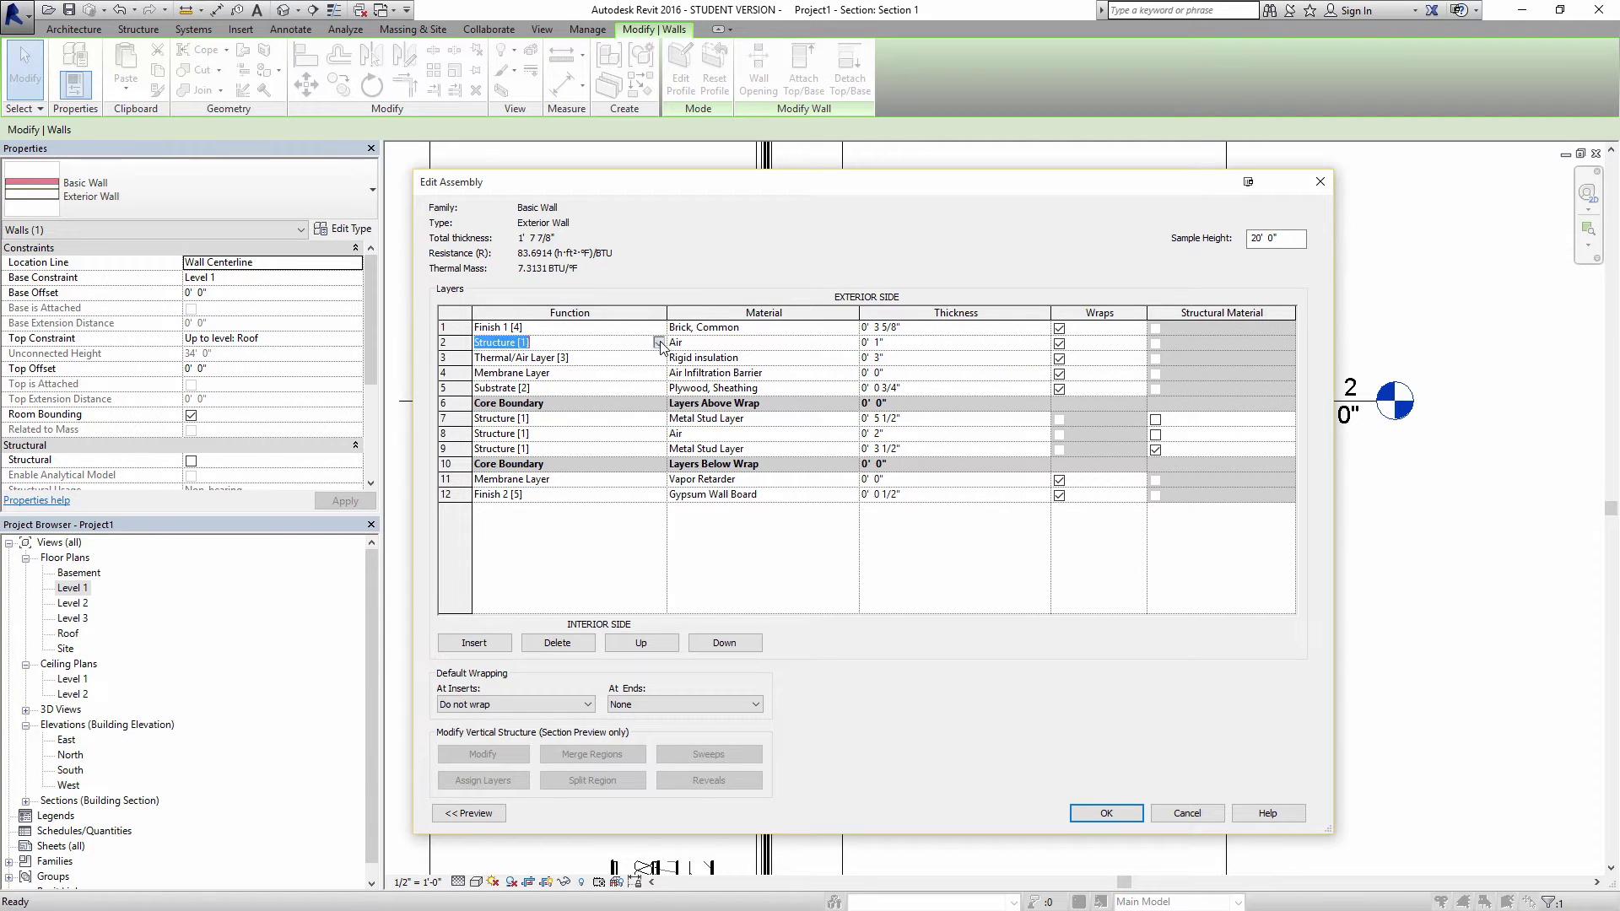
click(644, 344)
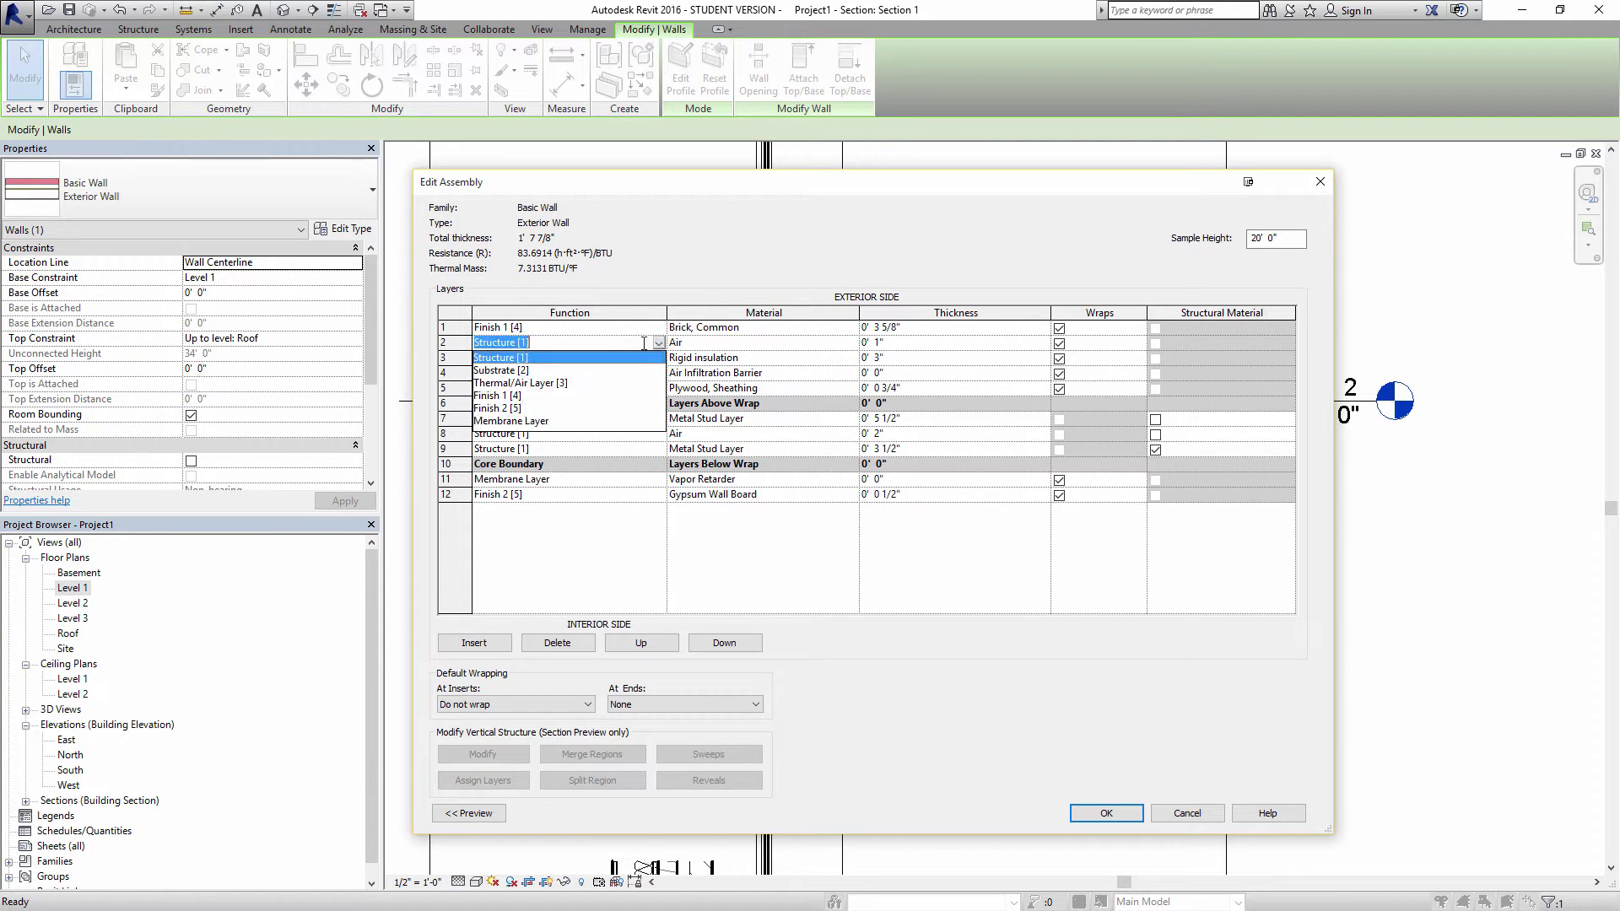
click(530, 384)
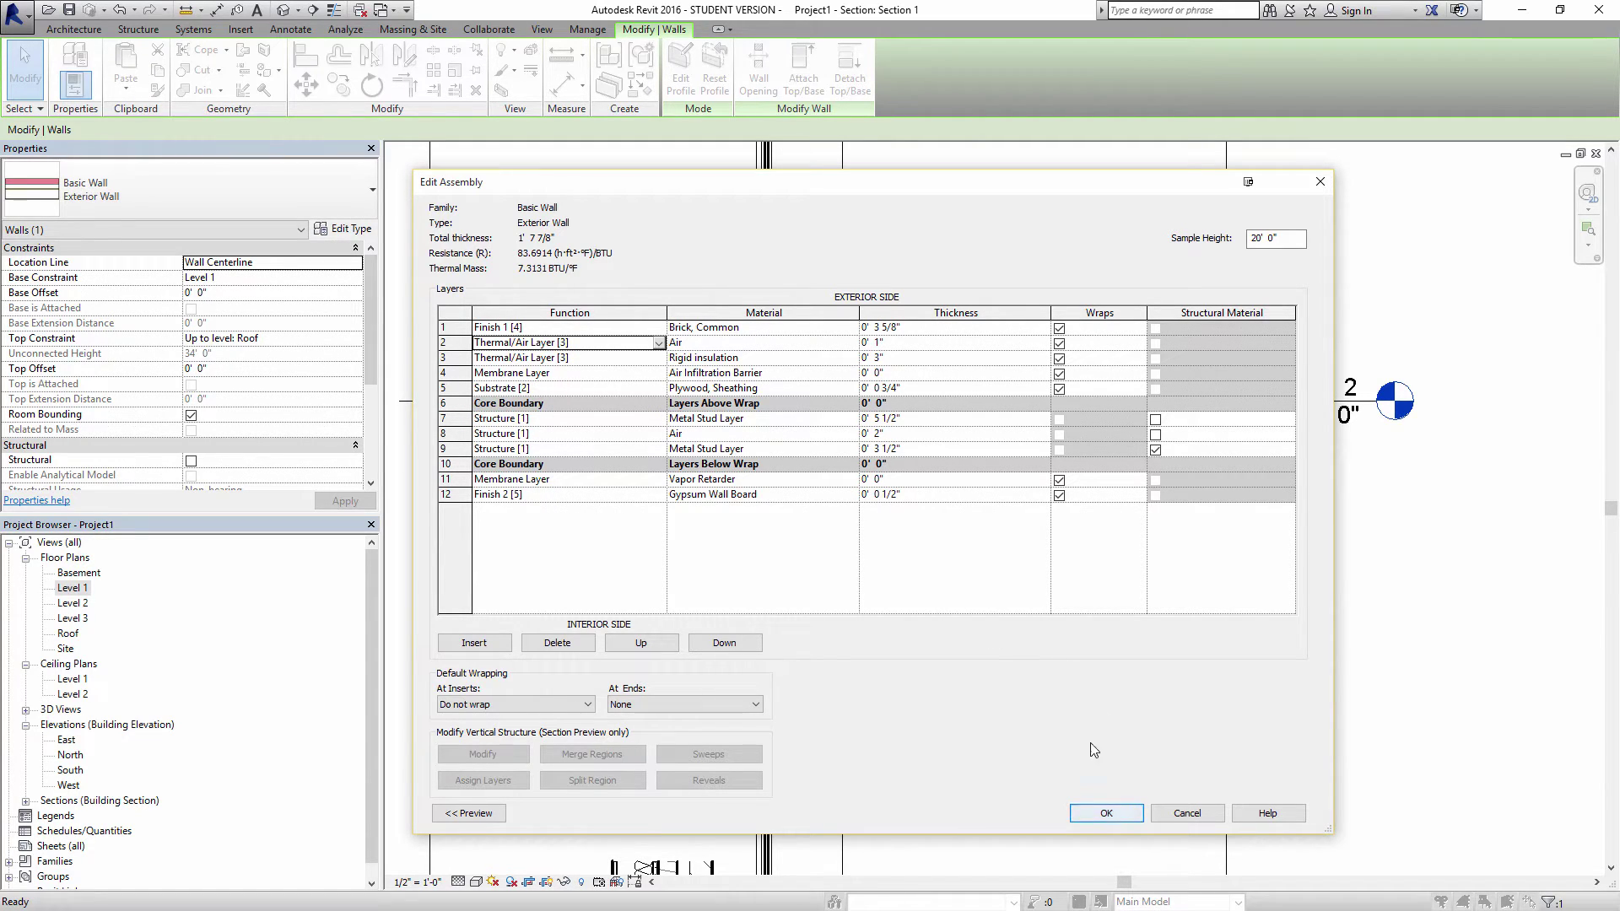
- Accept the edited assembly and Type Properties, then view the thicker wall in the section
drag(848, 186, 140, 155)
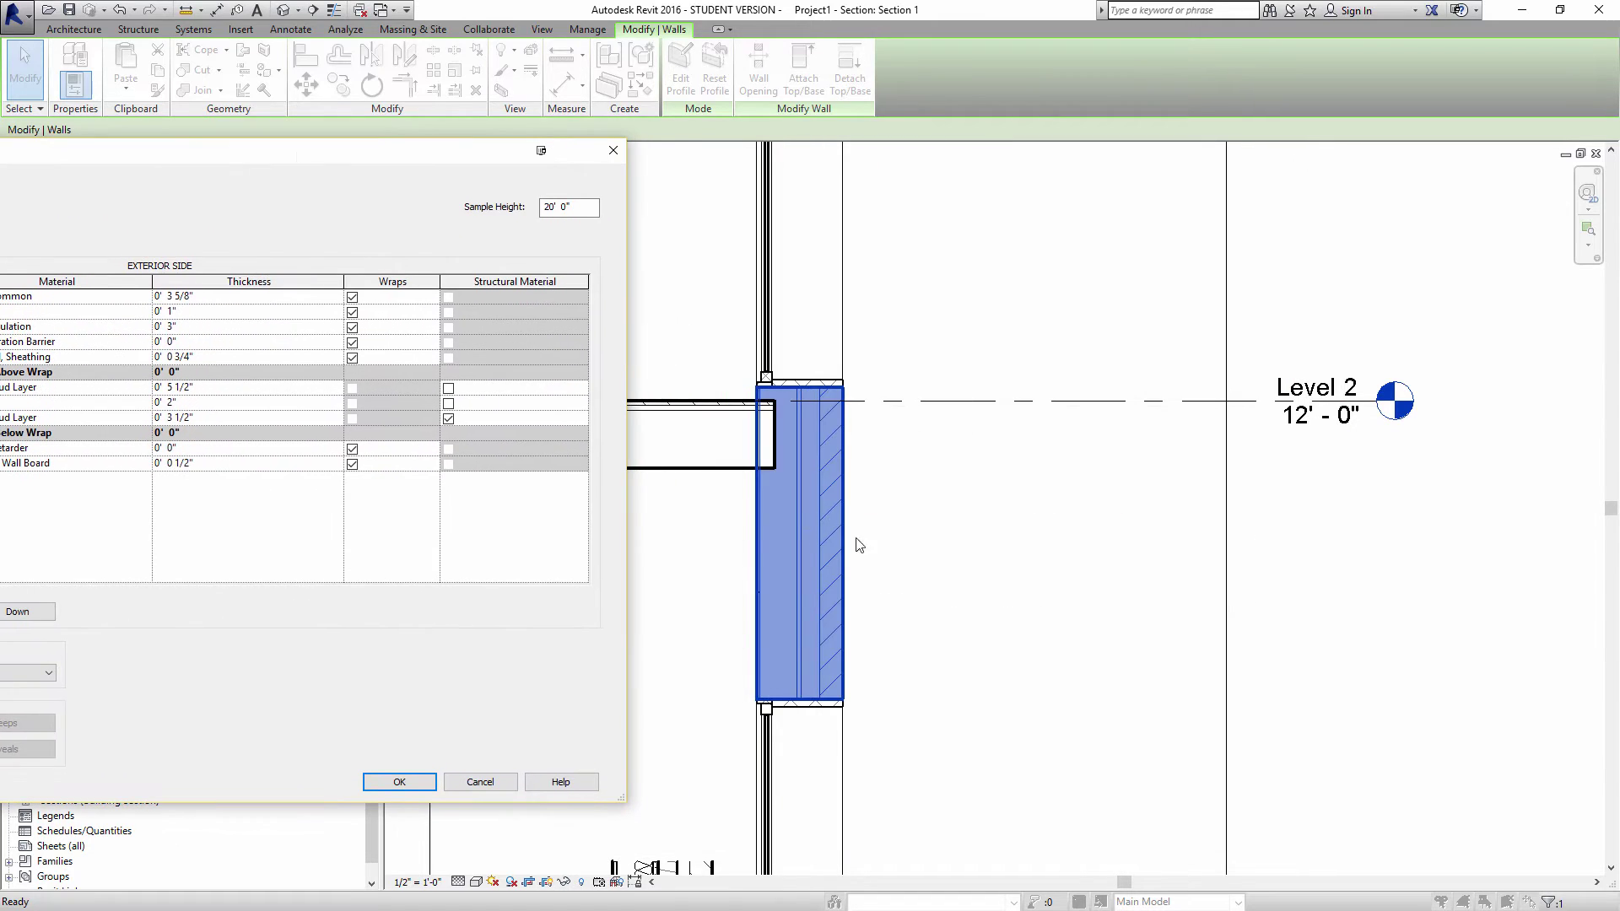
click(399, 784)
click(291, 703)
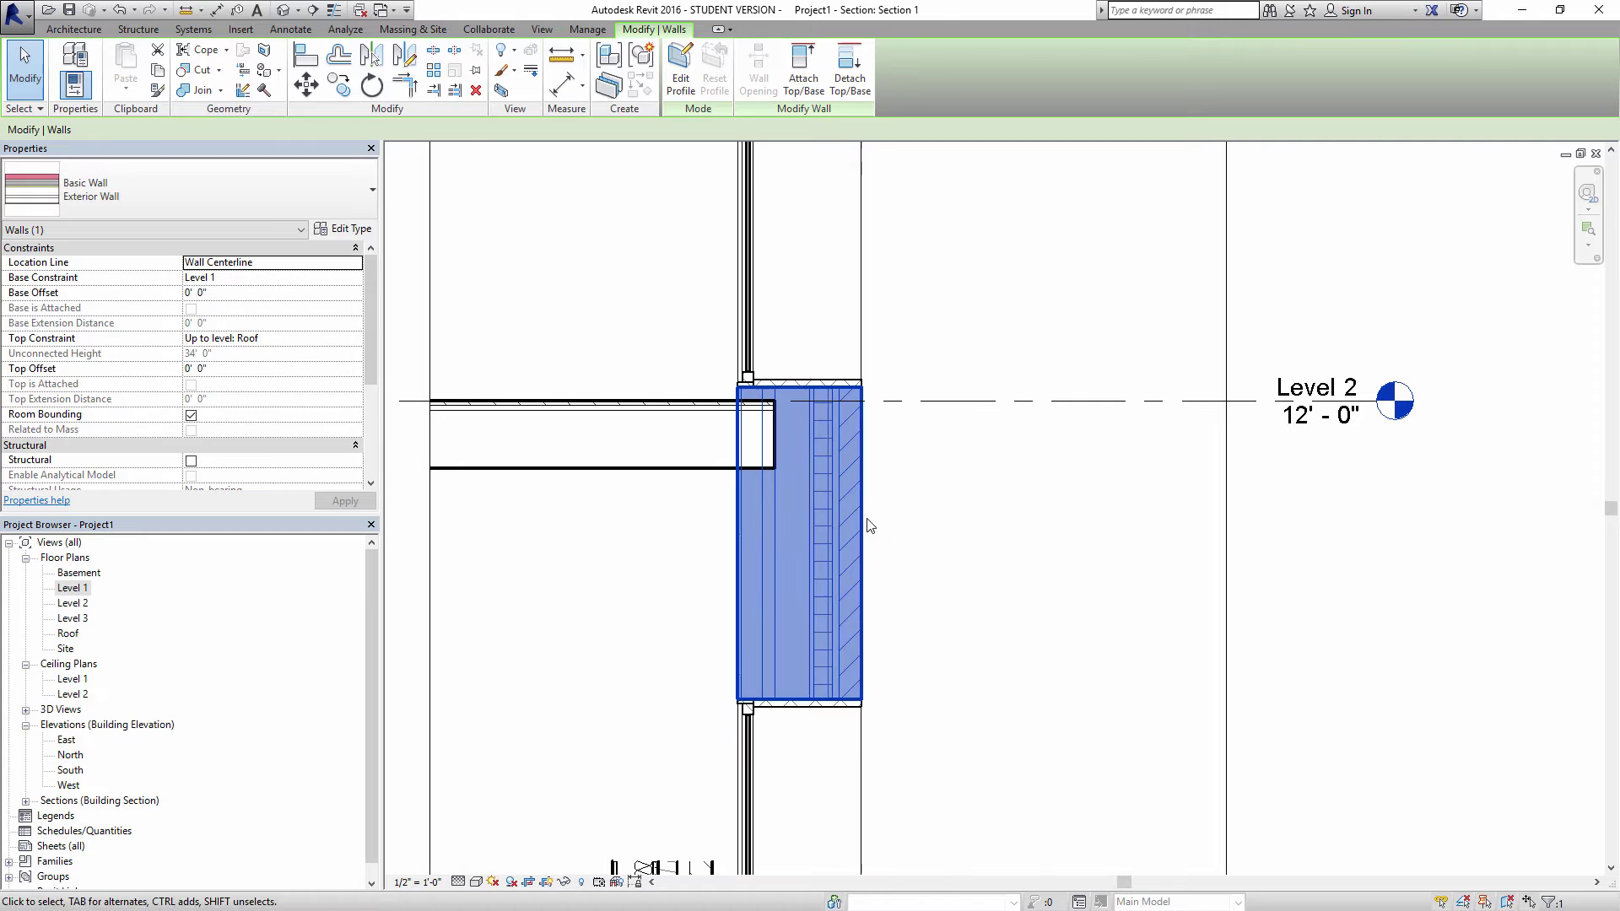
click(931, 563)
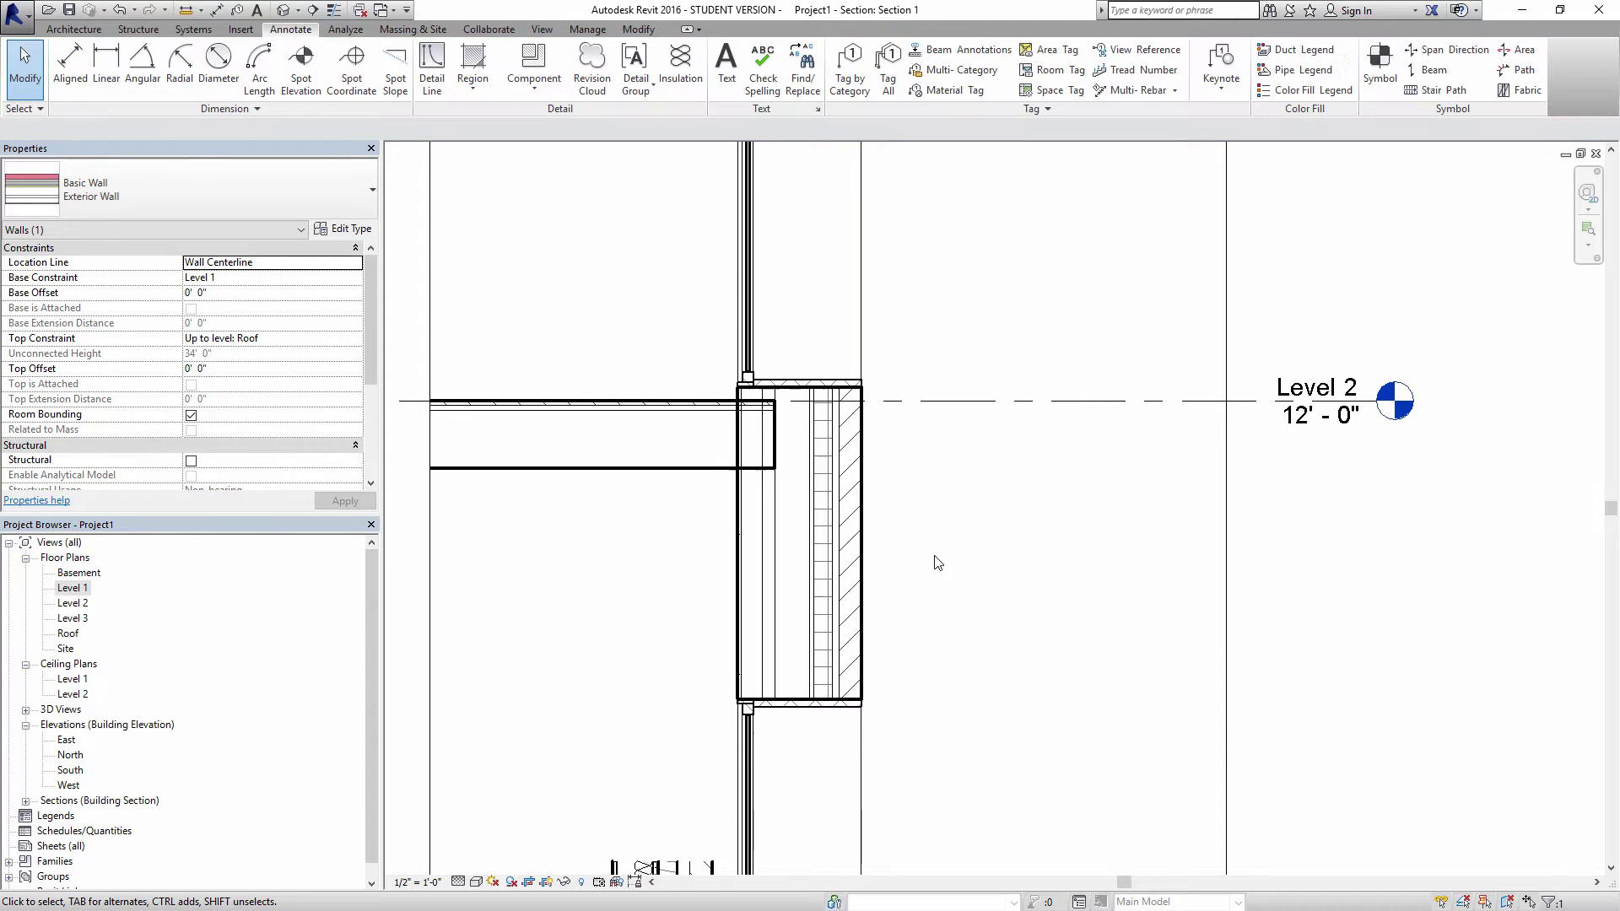
scroll(699, 403, up, 1)
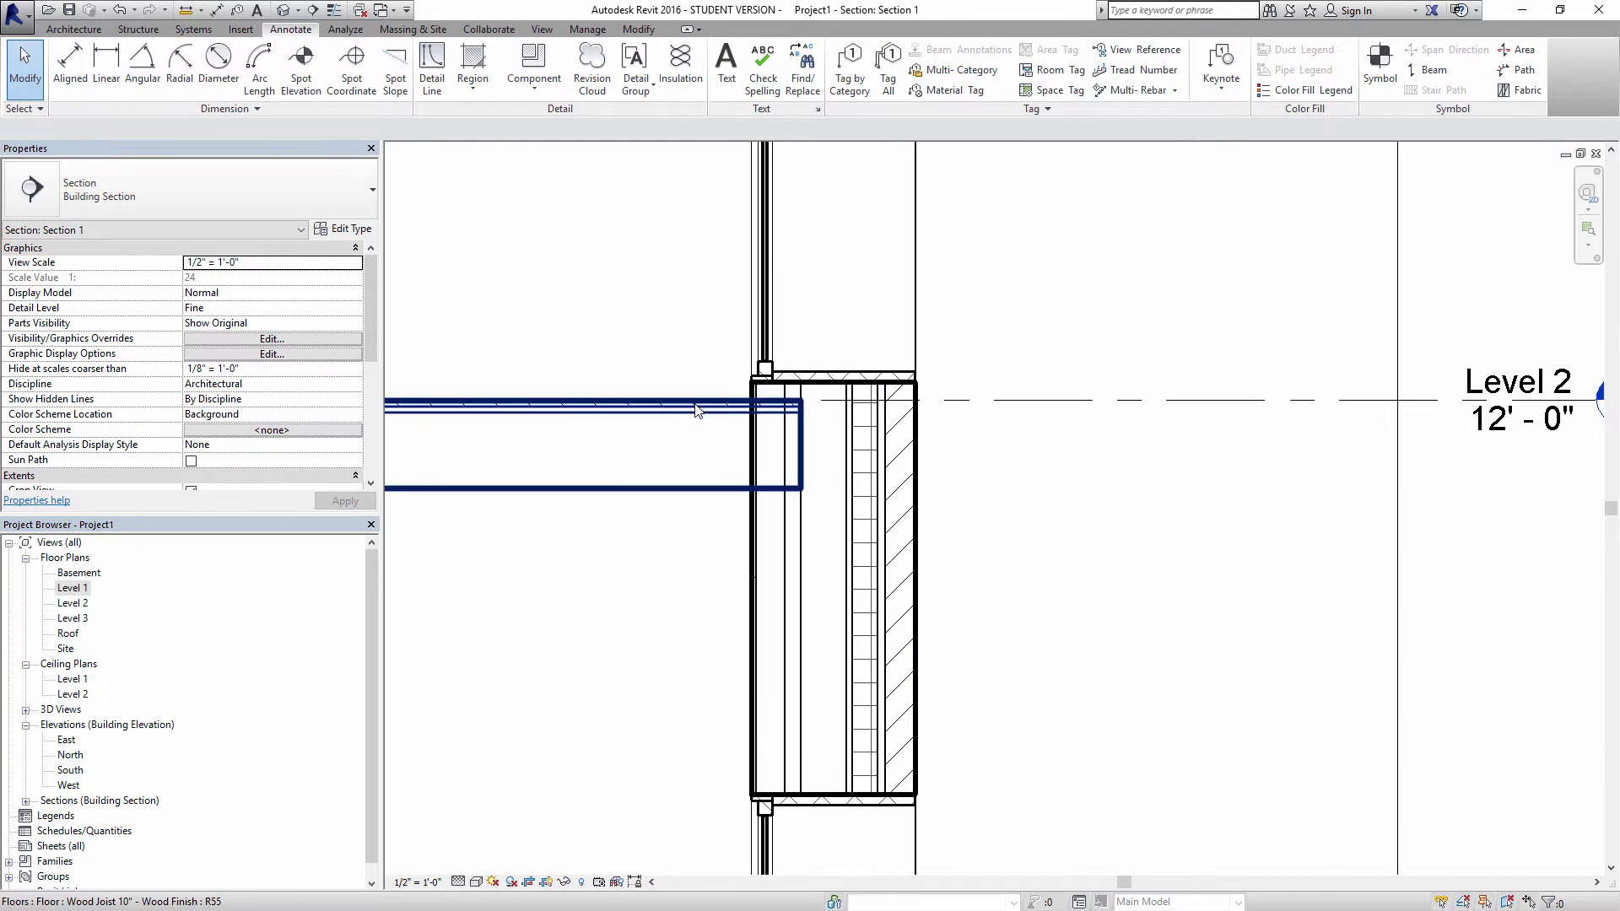
click(690, 401)
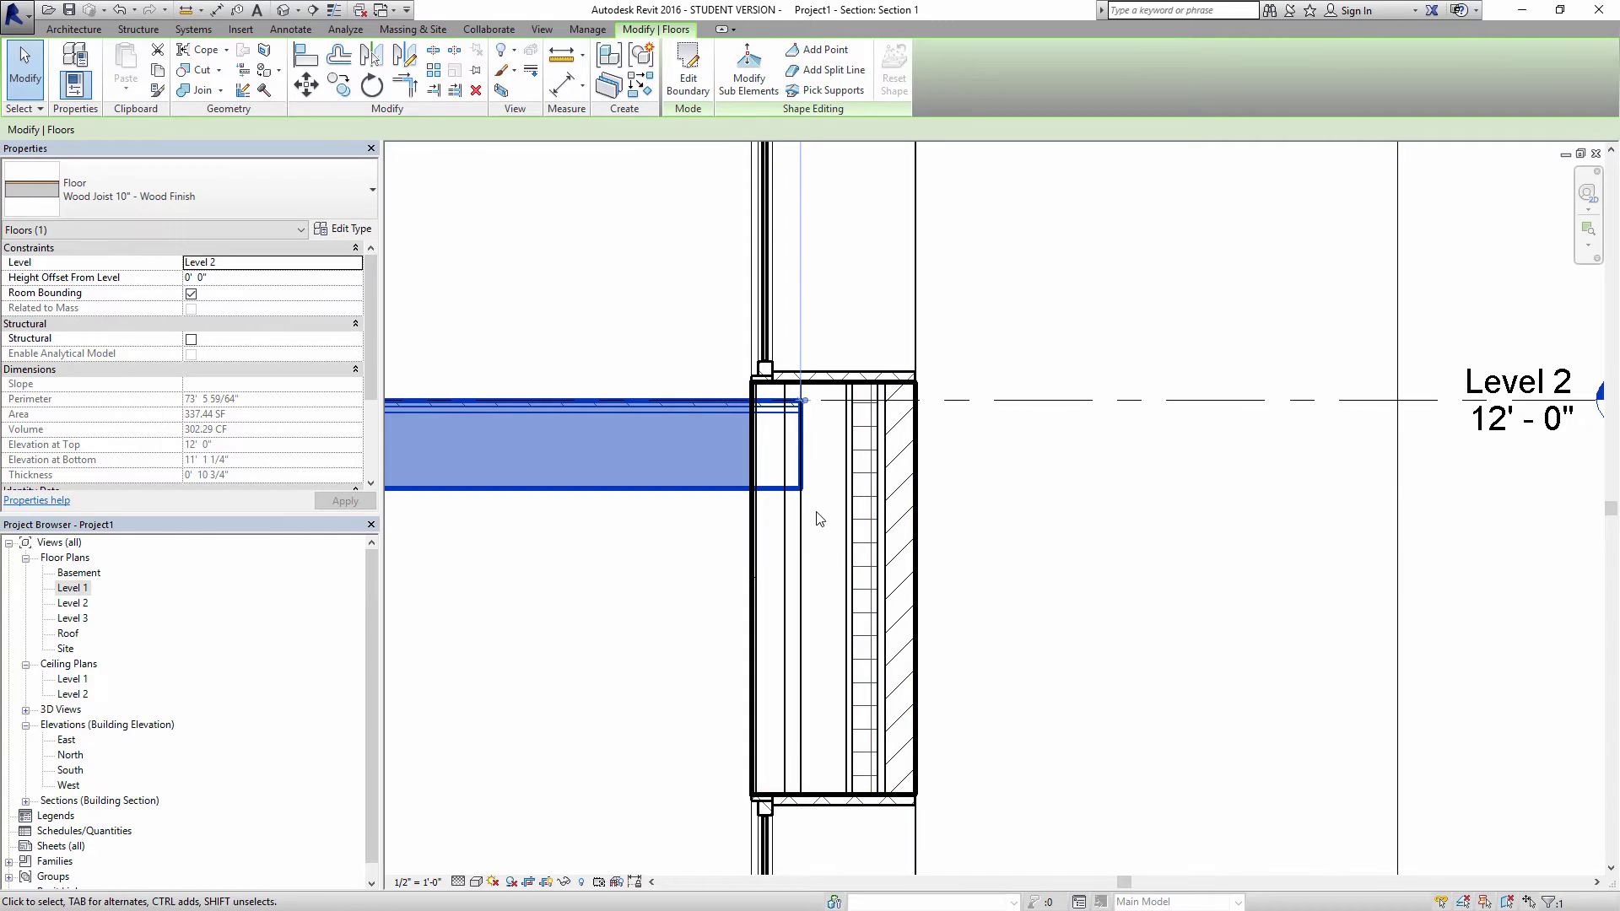
scroll(816, 513, down, 3)
middle_drag(875, 438, 885, 541)
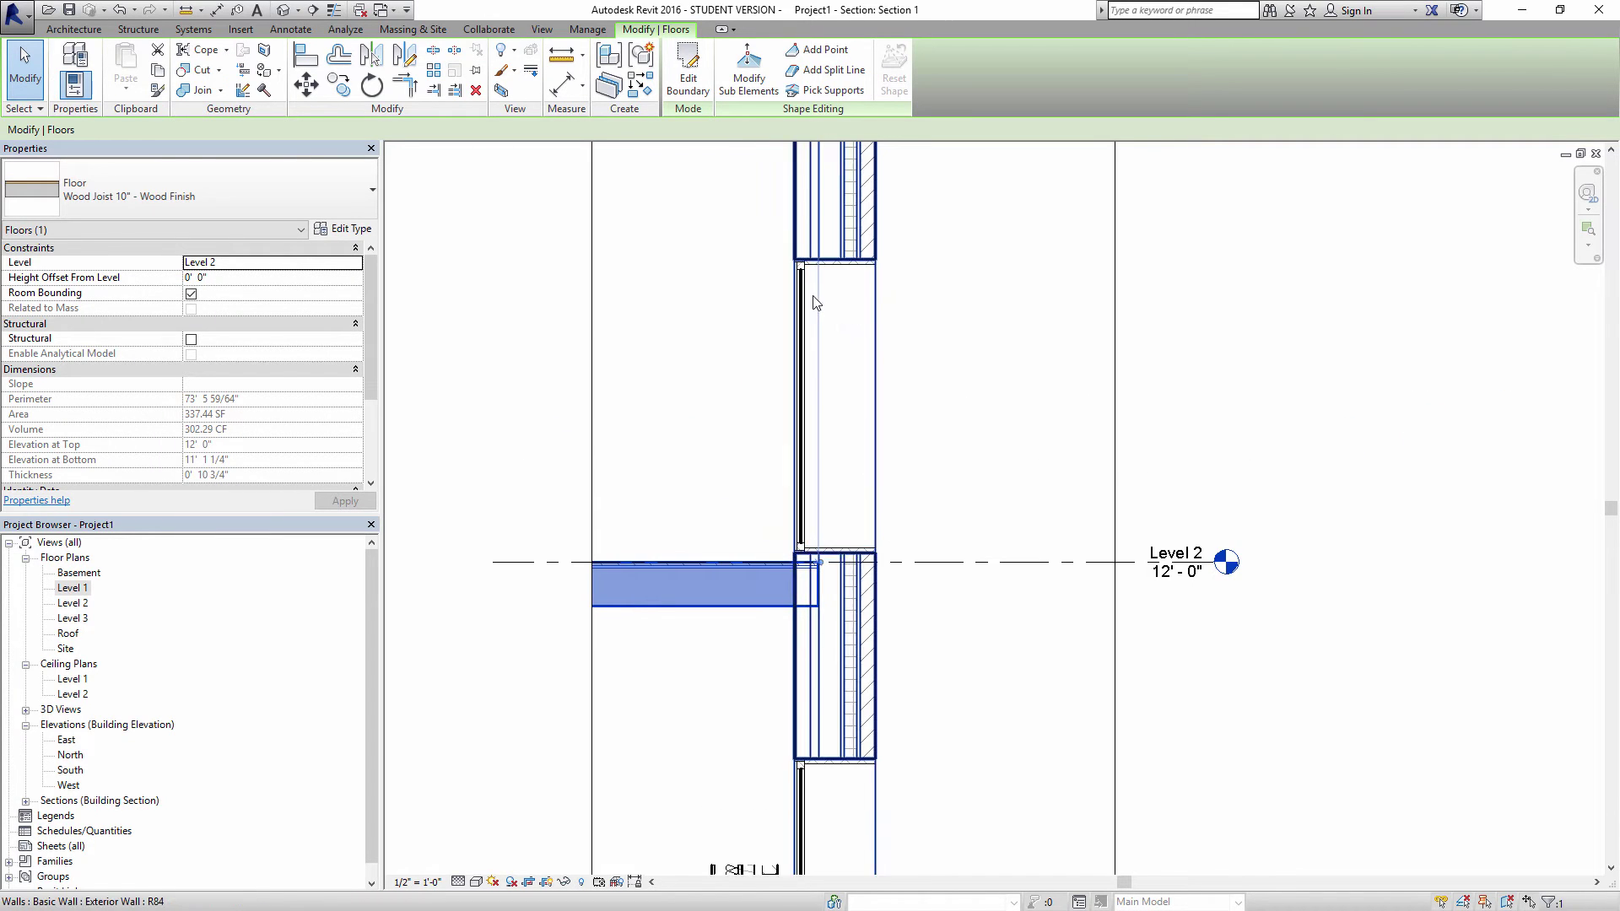
scroll(814, 304, up, 2)
middle_drag(815, 309, 784, 364)
scroll(821, 263, up, 2)
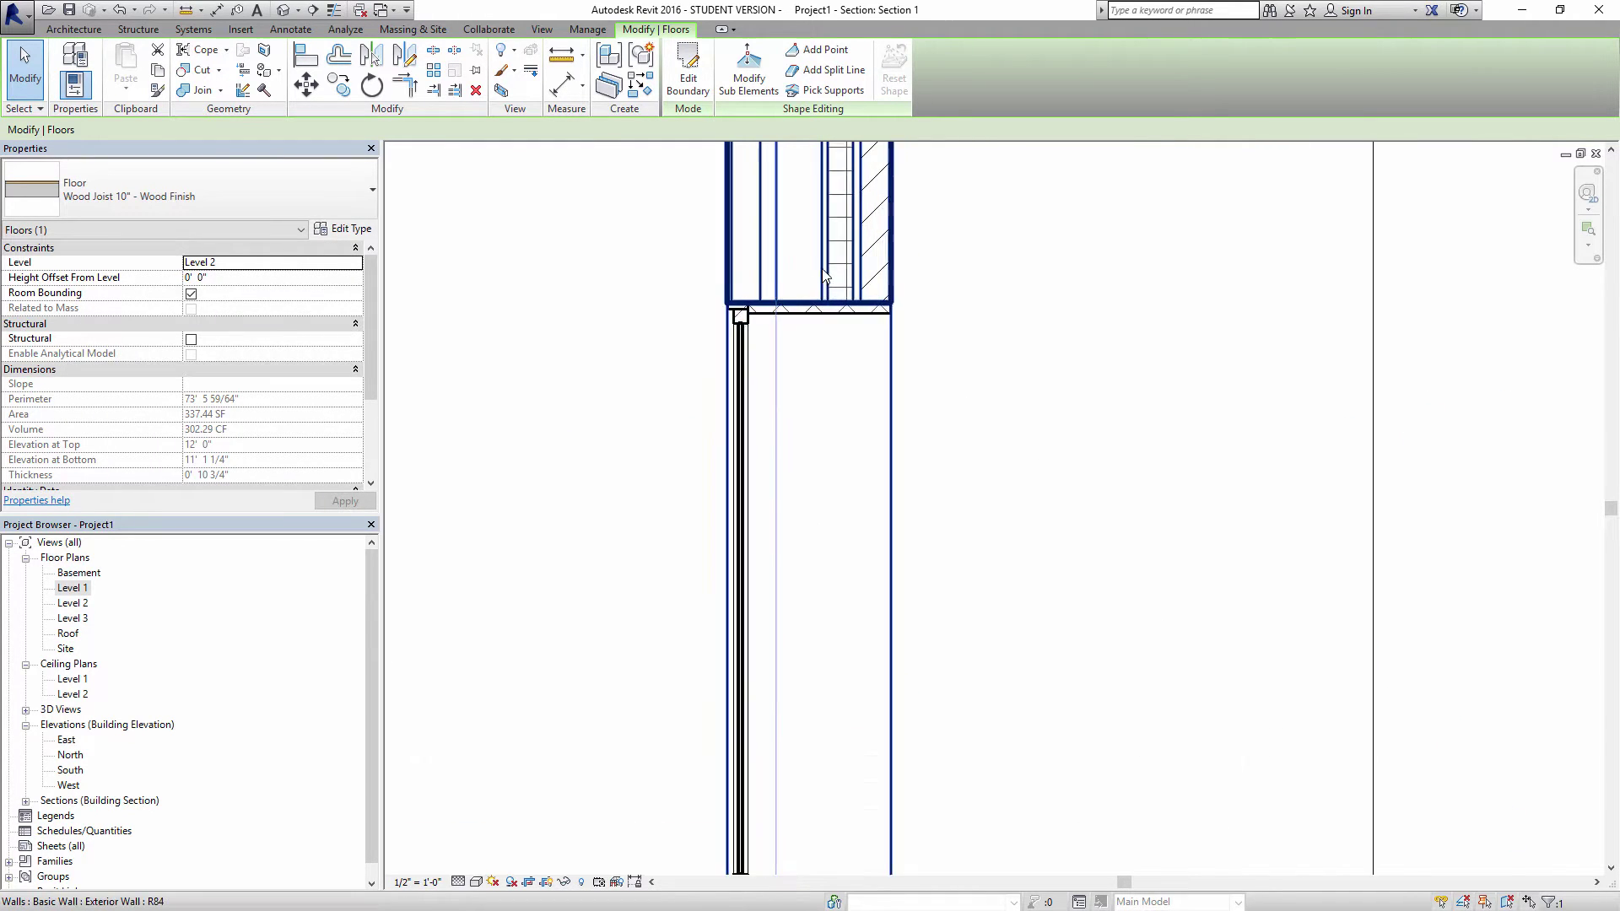
middle_drag(711, 259, 698, 360)
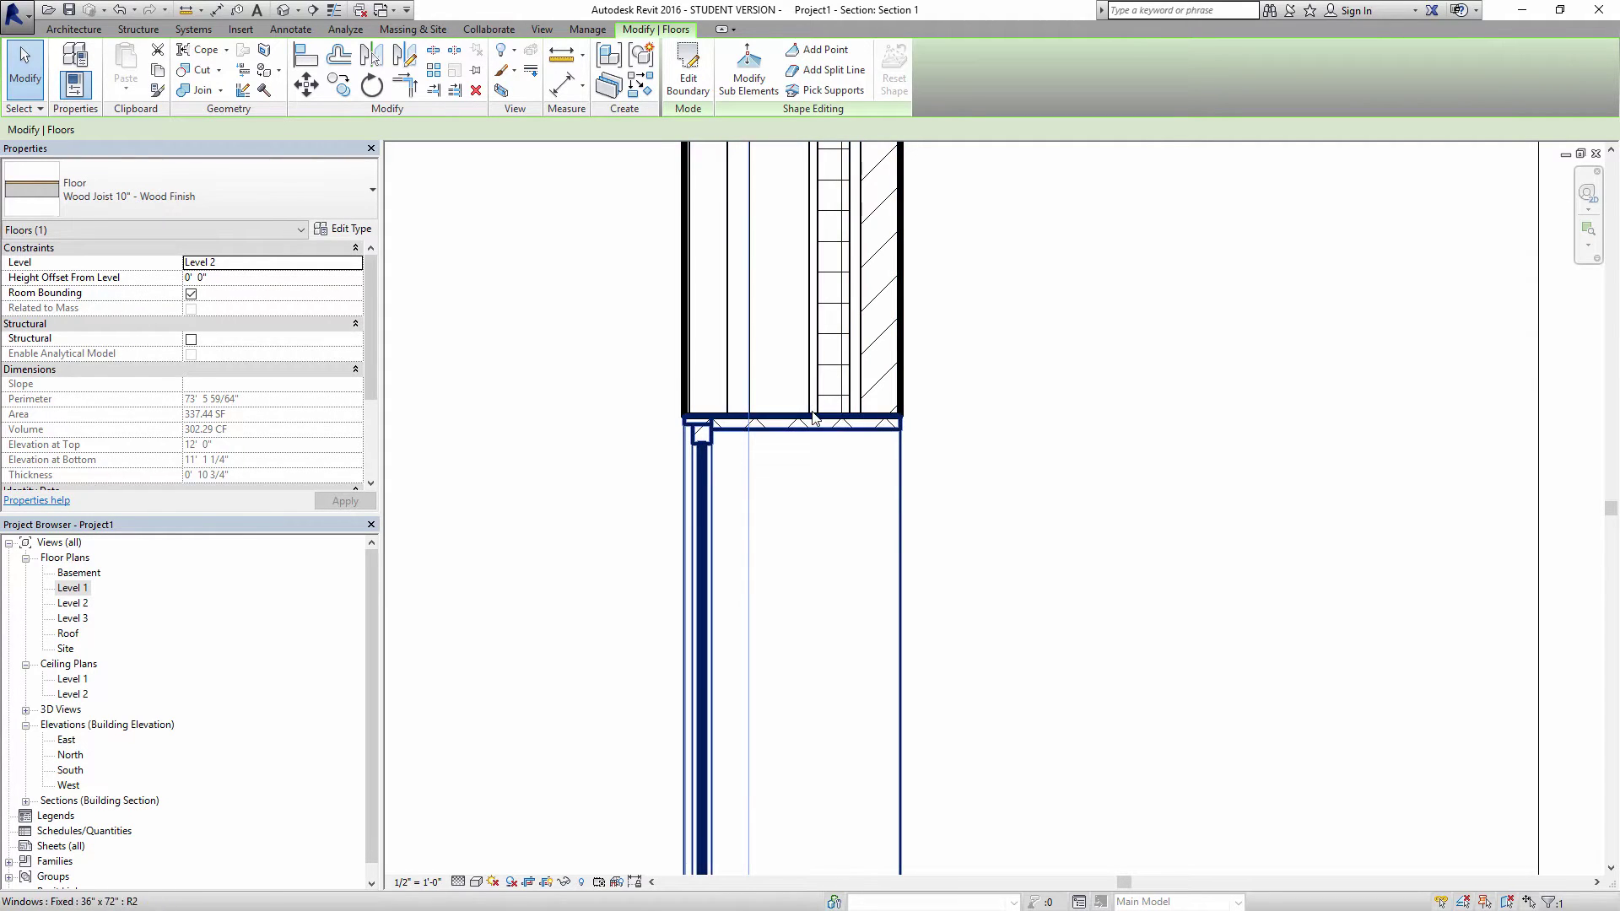
- Inspect the fixed window's type properties and close them unchanged
click(707, 471)
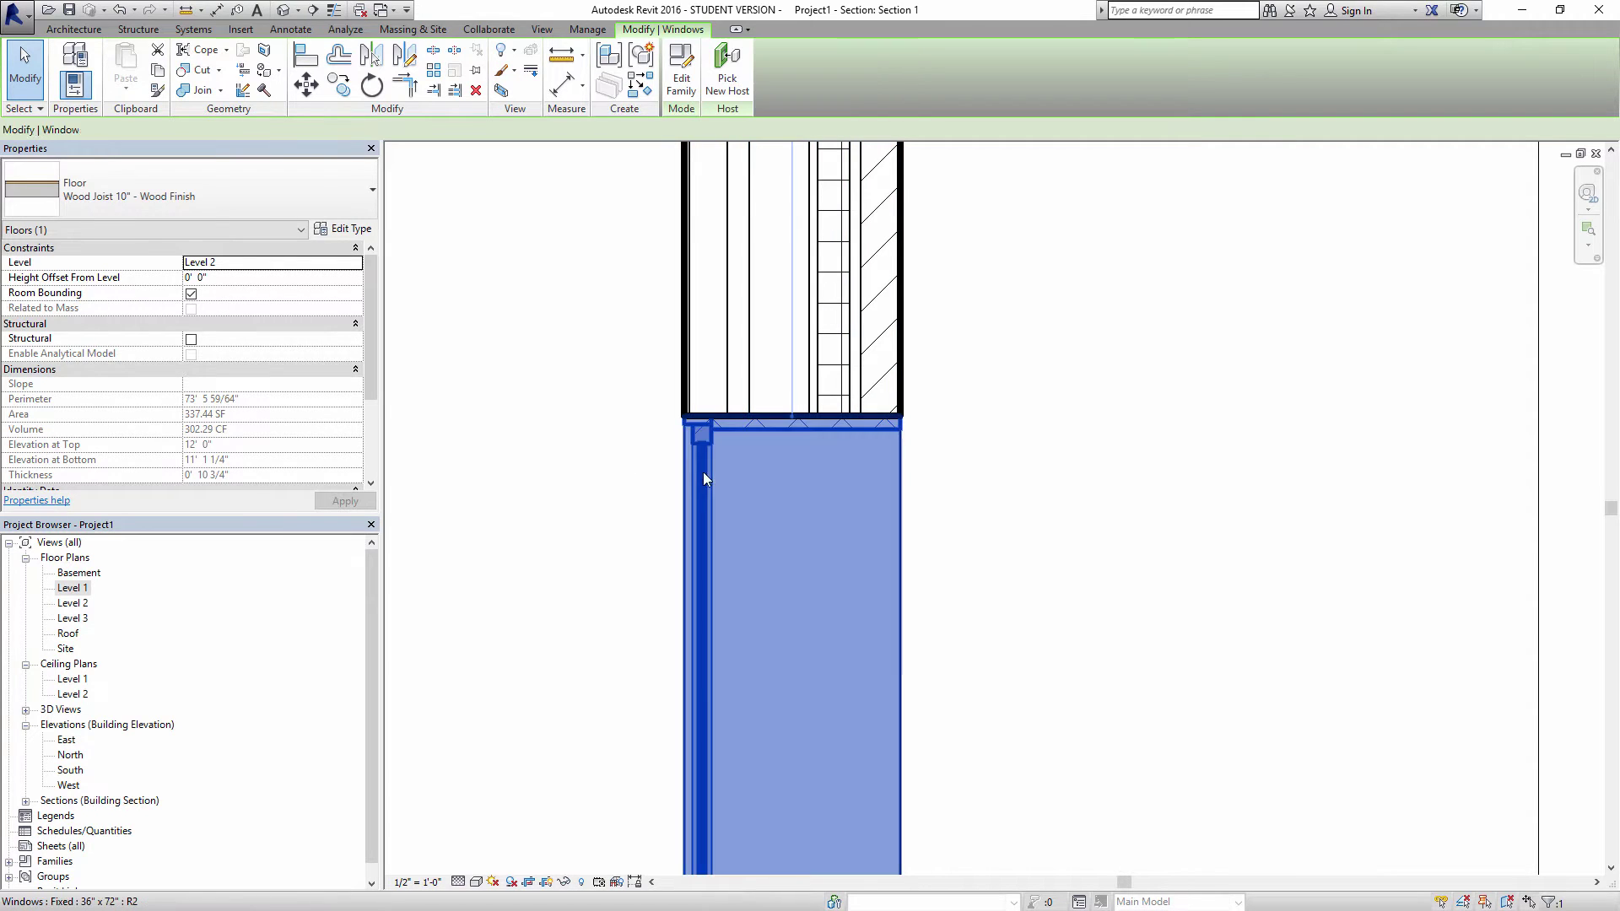
click(344, 230)
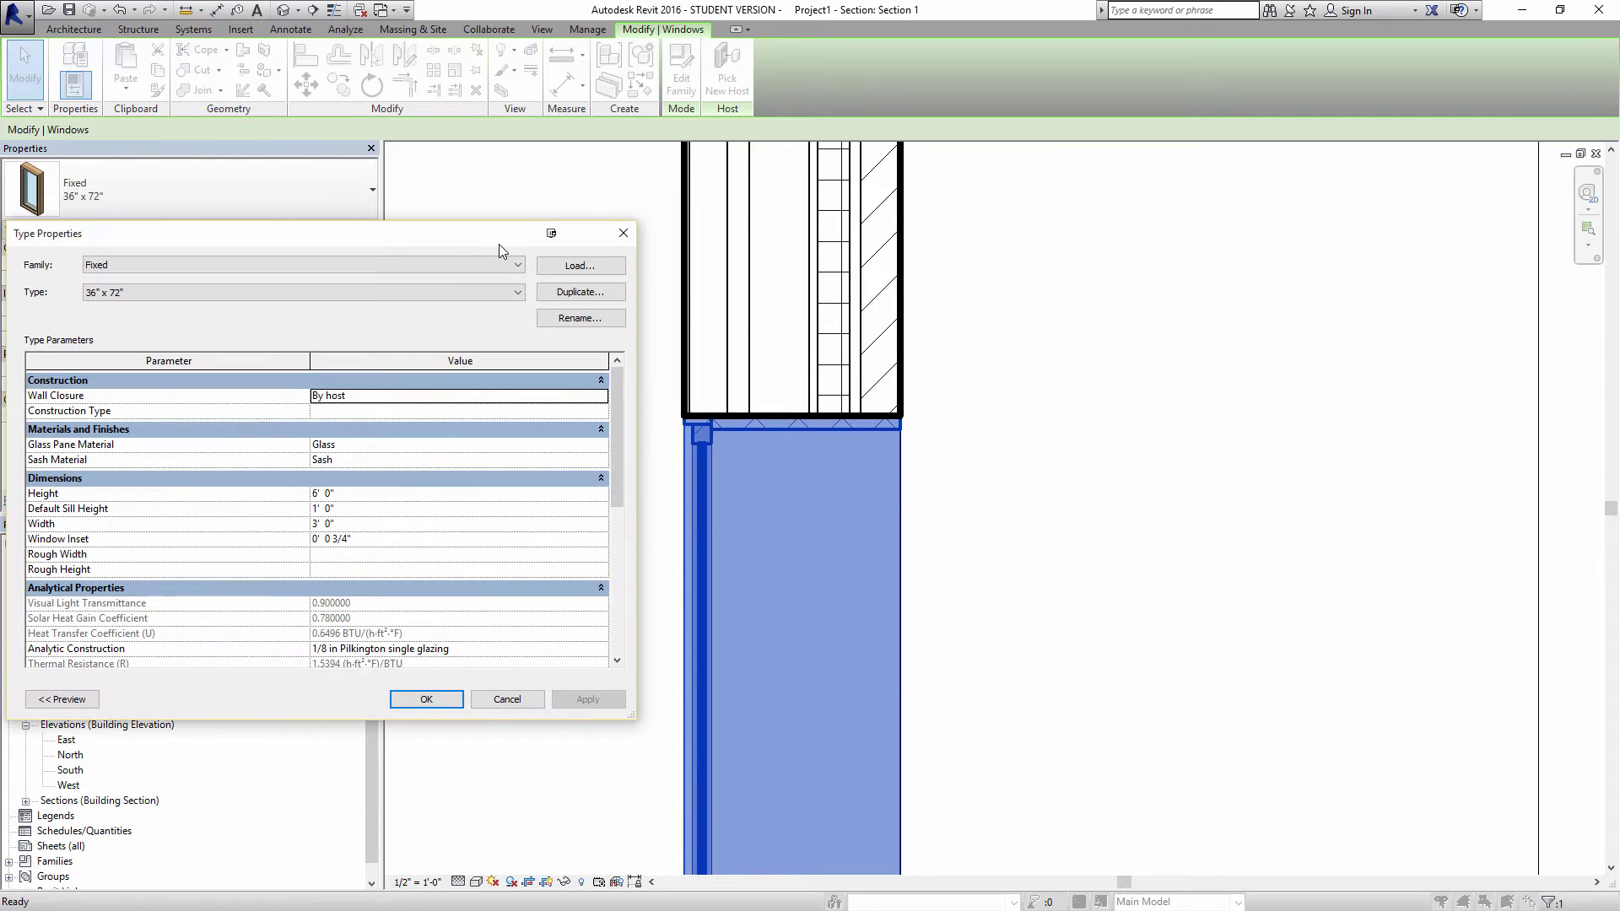
drag(497, 244, 882, 244)
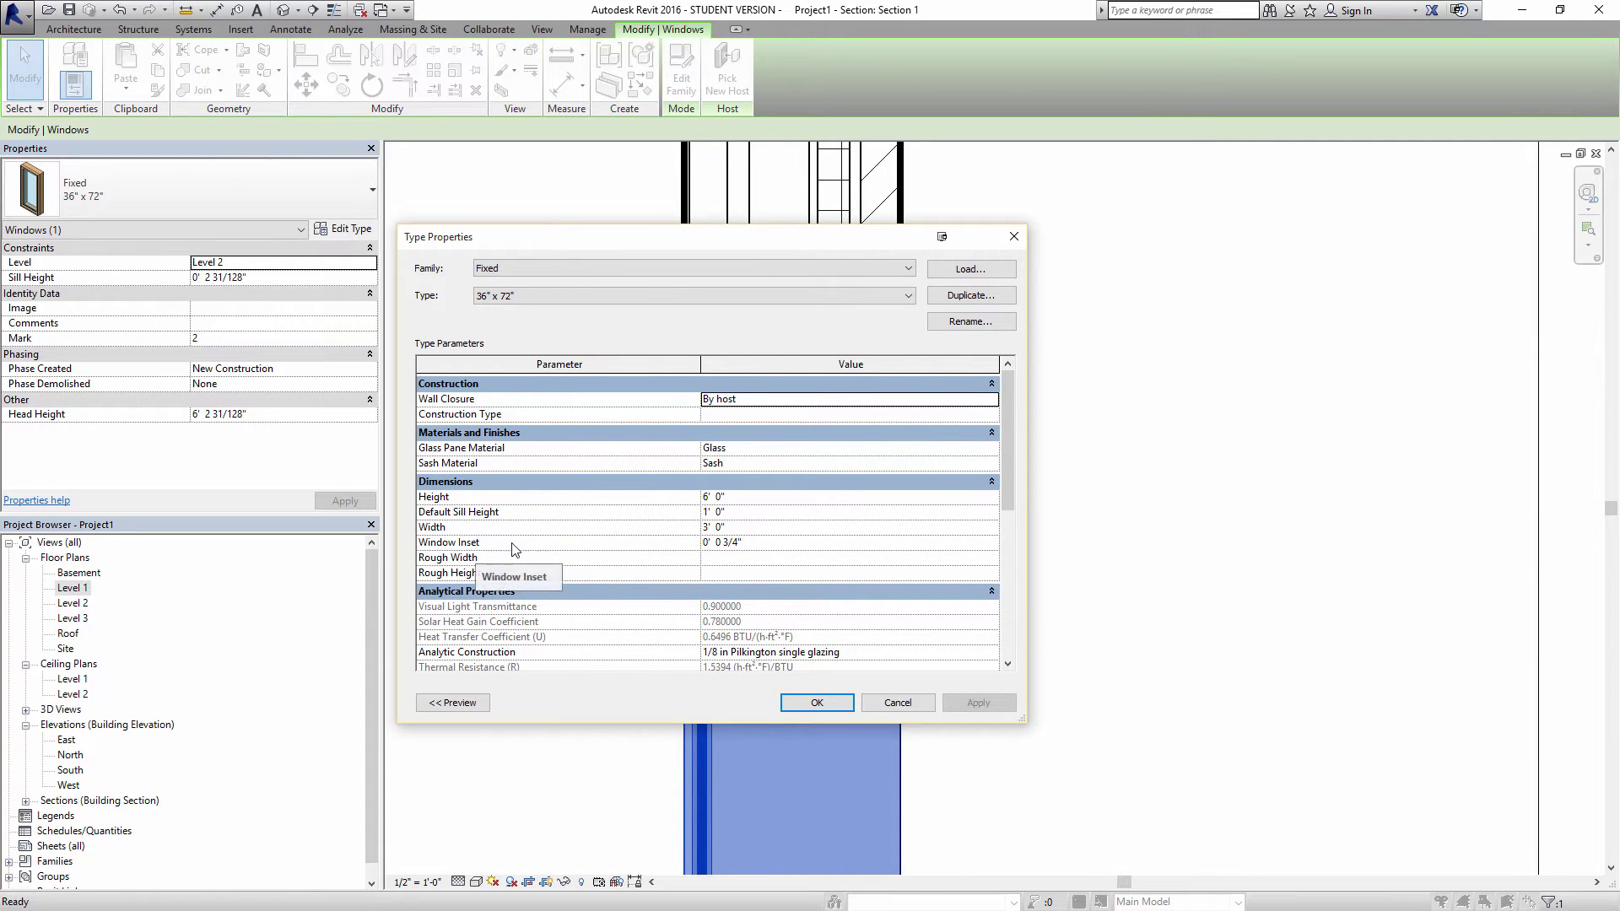
click(914, 703)
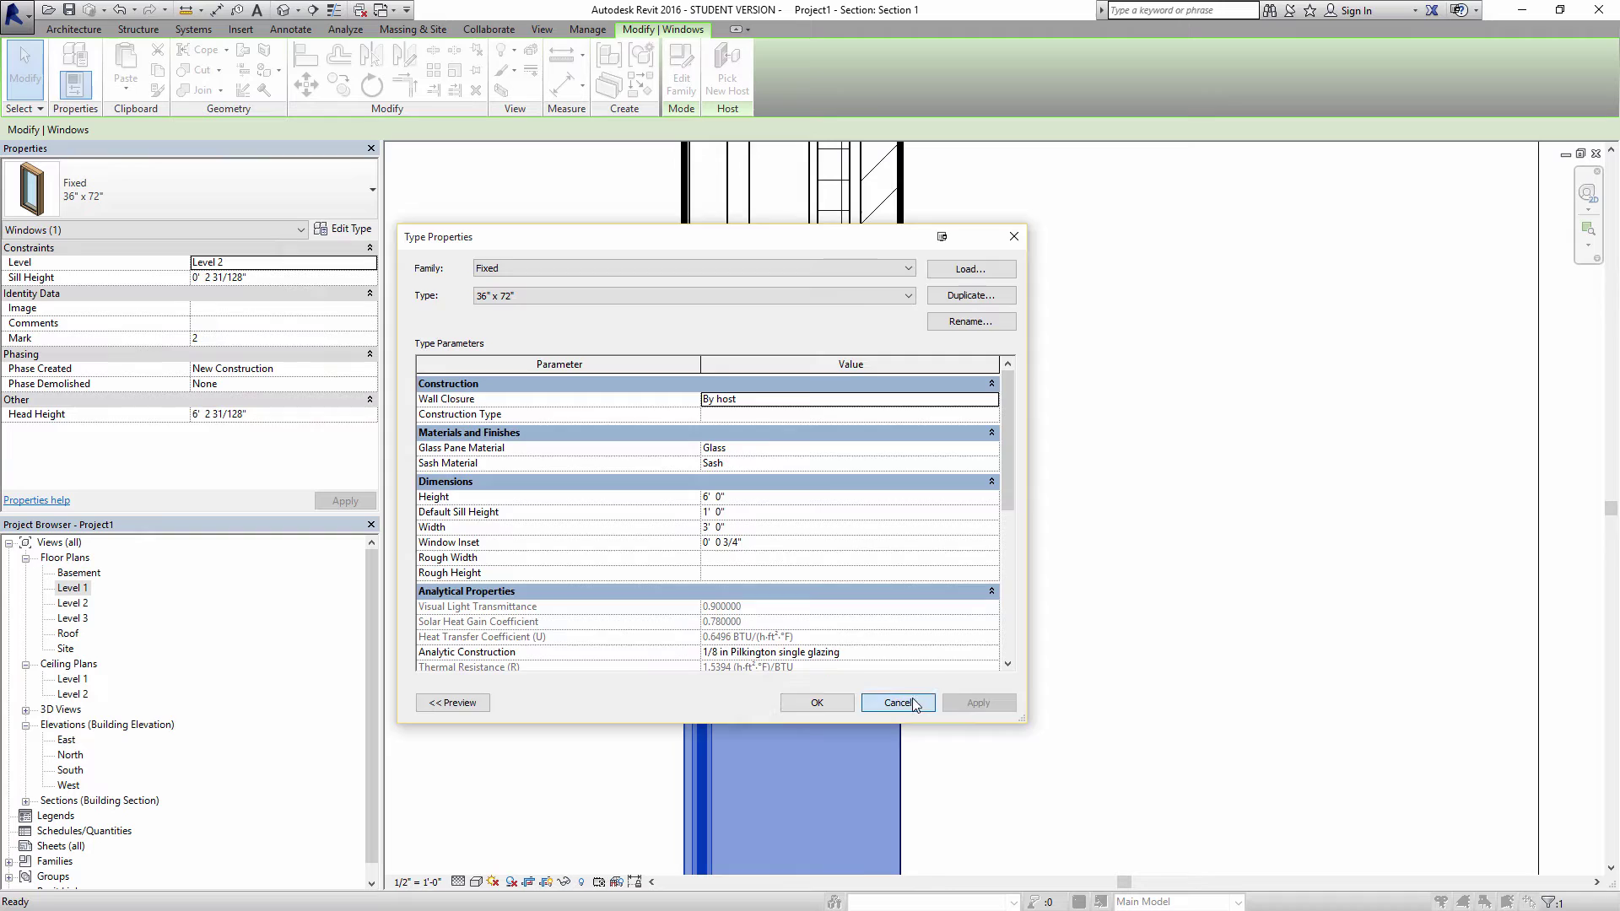
click(1024, 493)
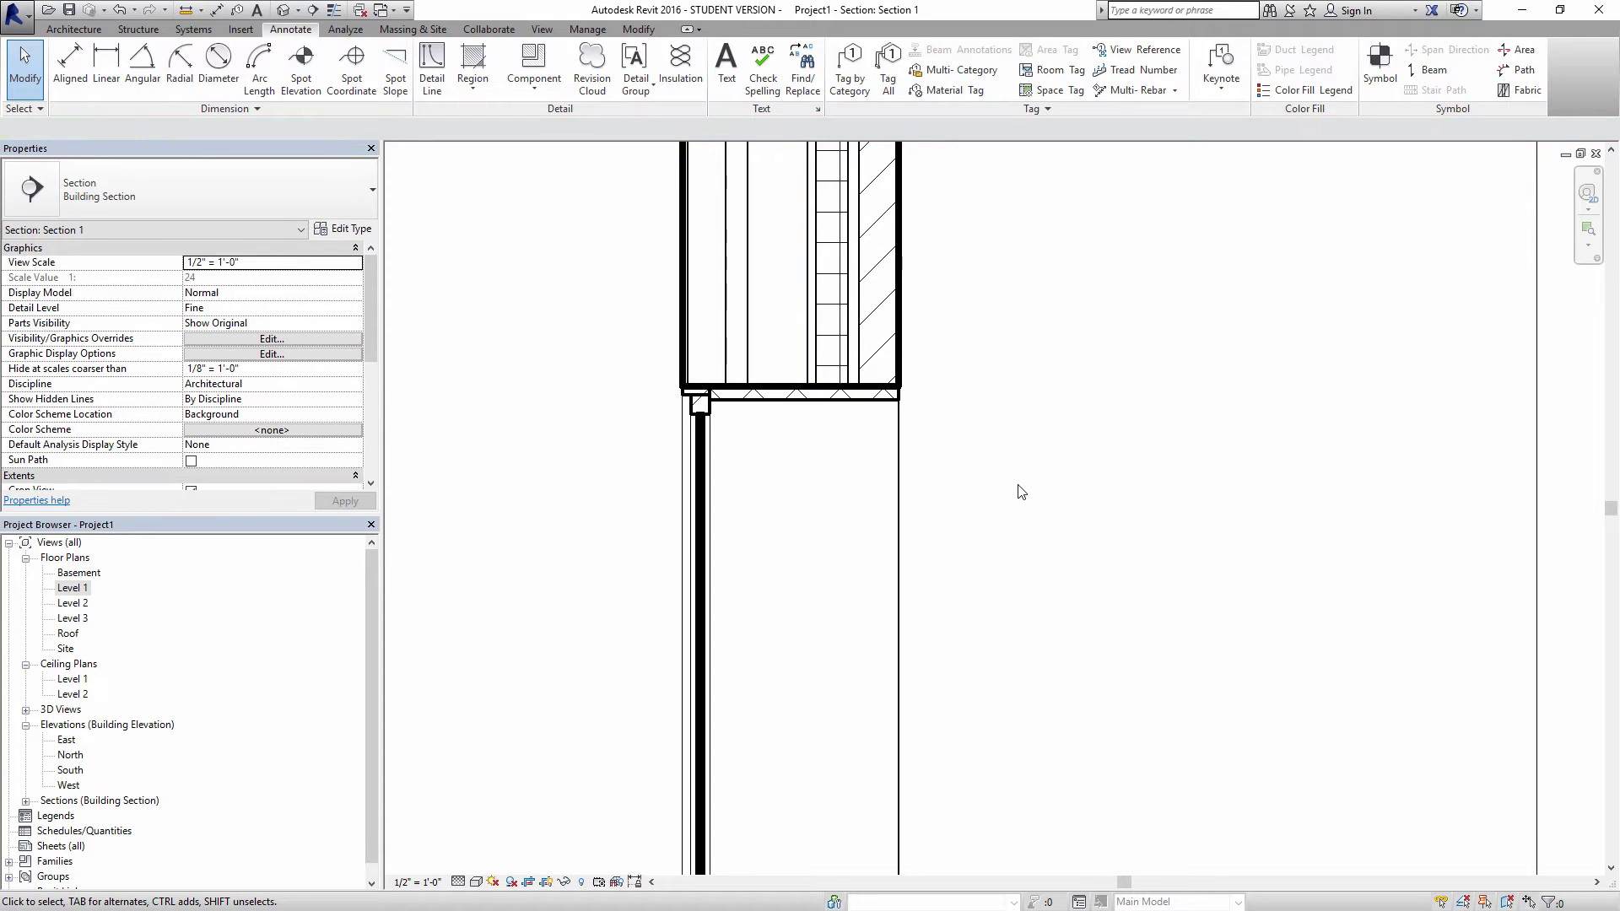
- Place a 0'-10 3/8" aligned dimension from the window face to the wall's reference line
key(d)
key(i)
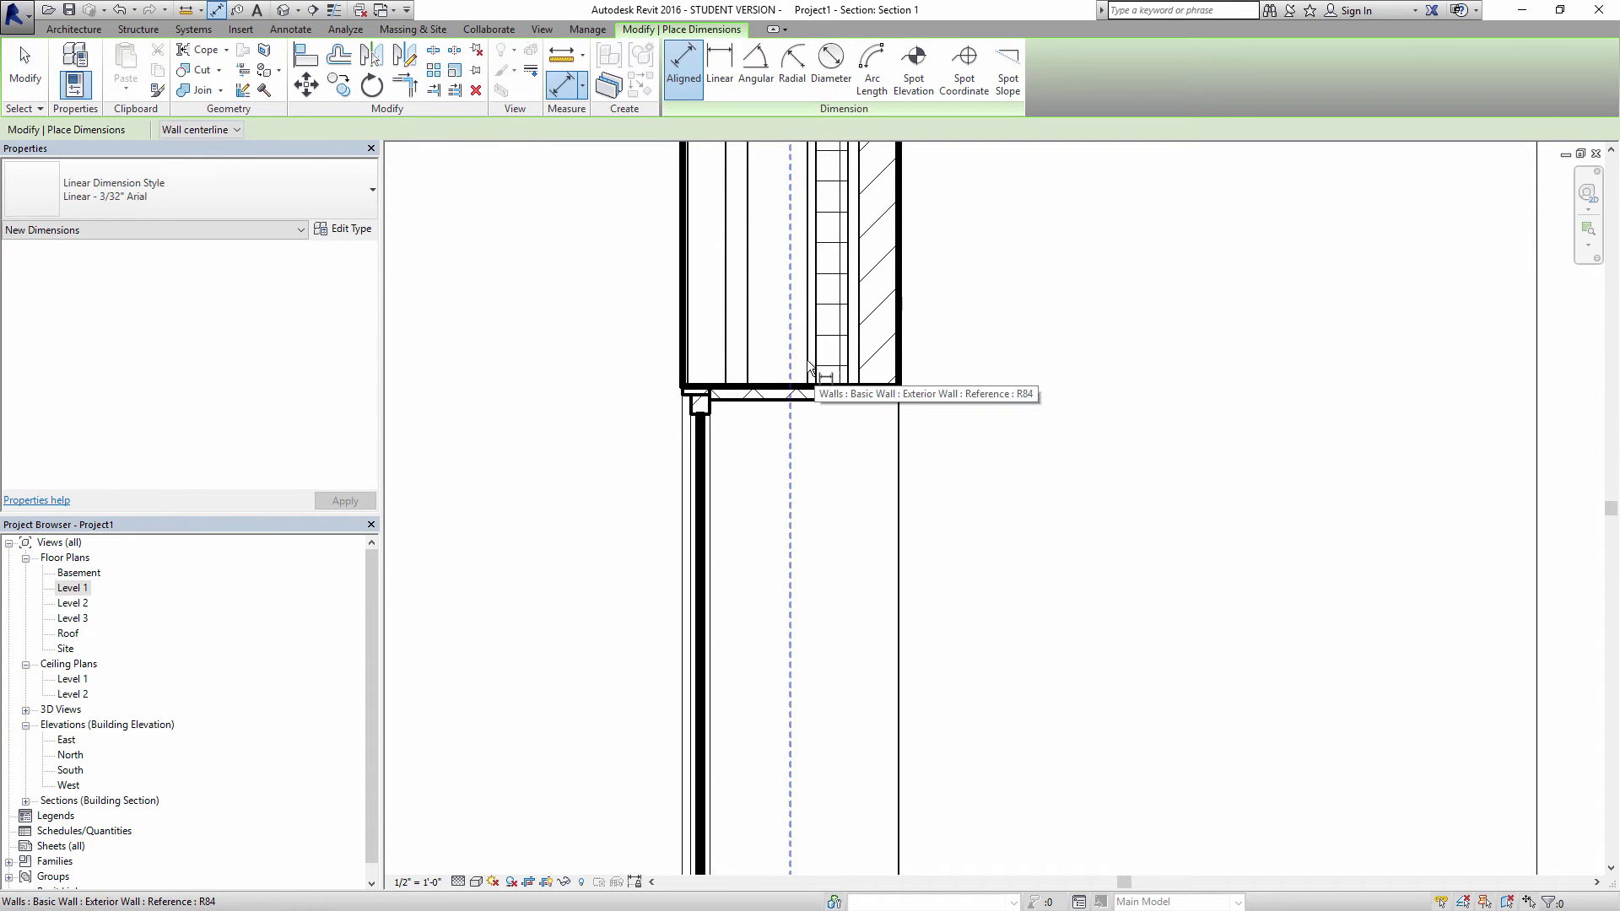
click(706, 438)
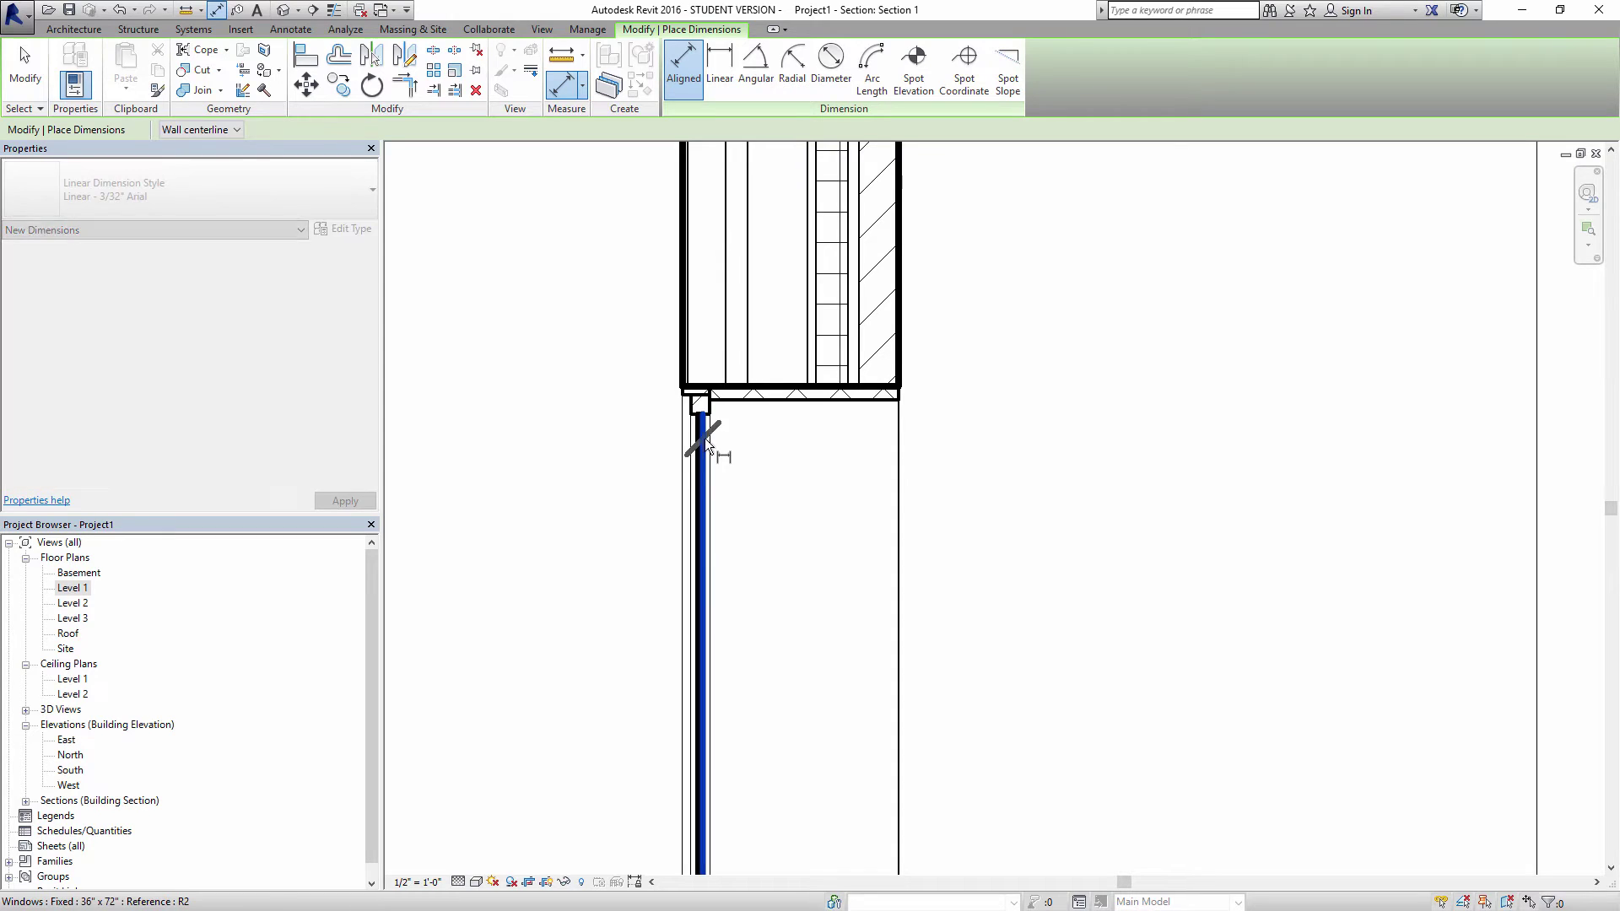
click(815, 363)
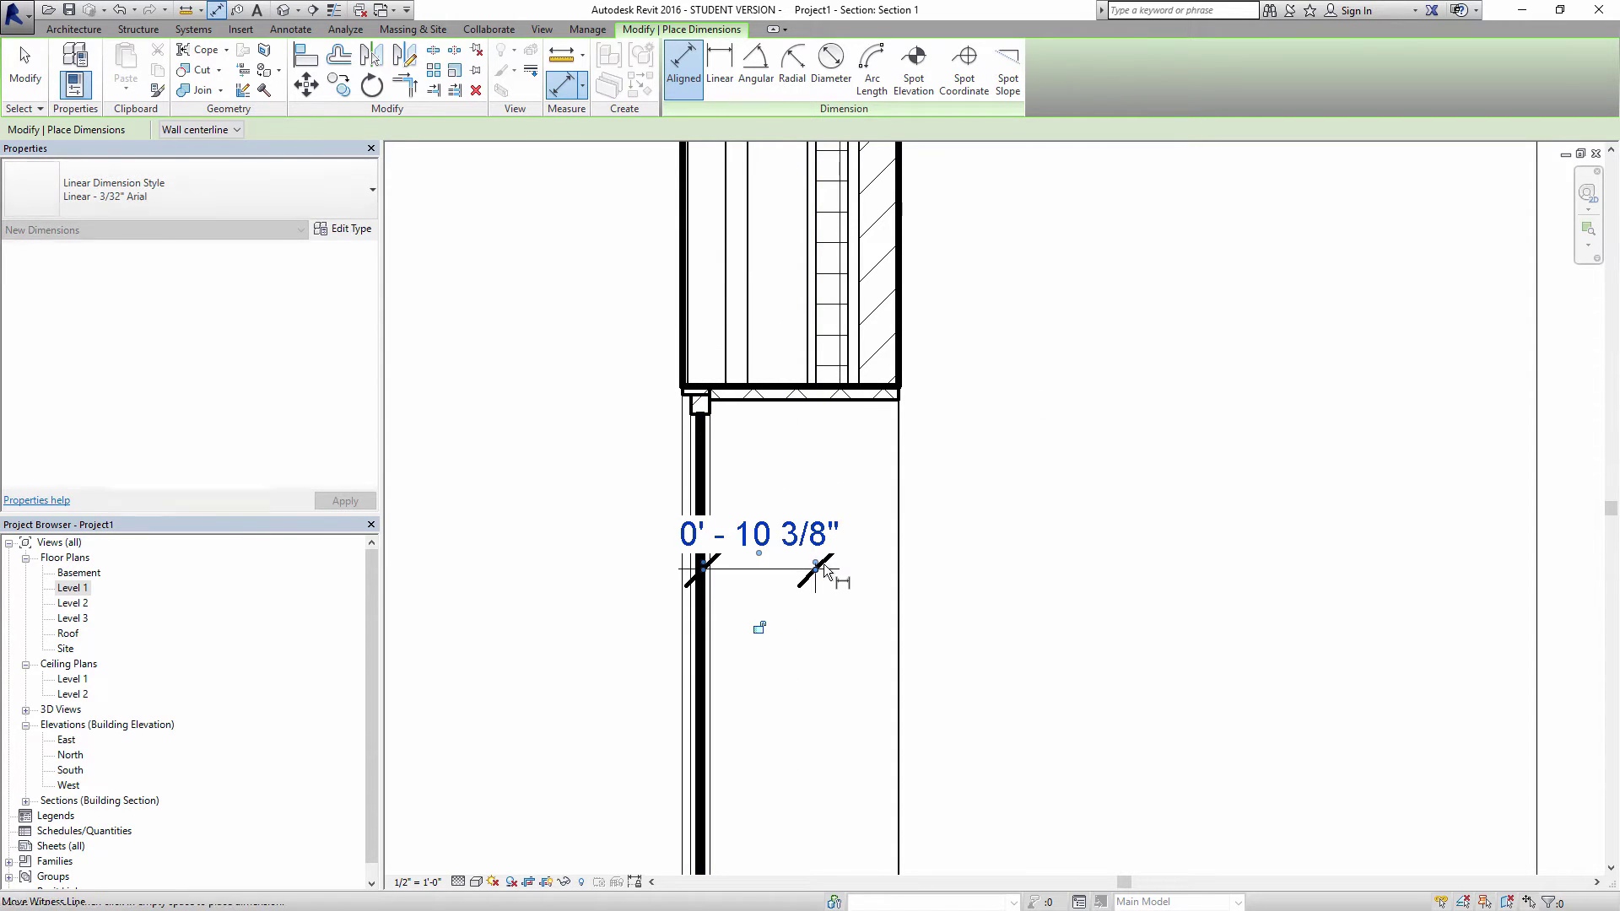
click(824, 573)
key(Escape)
key(Escape)
- Set the fixed window type's Window Inset to 0' 11 1/8" and select the dimension
click(712, 456)
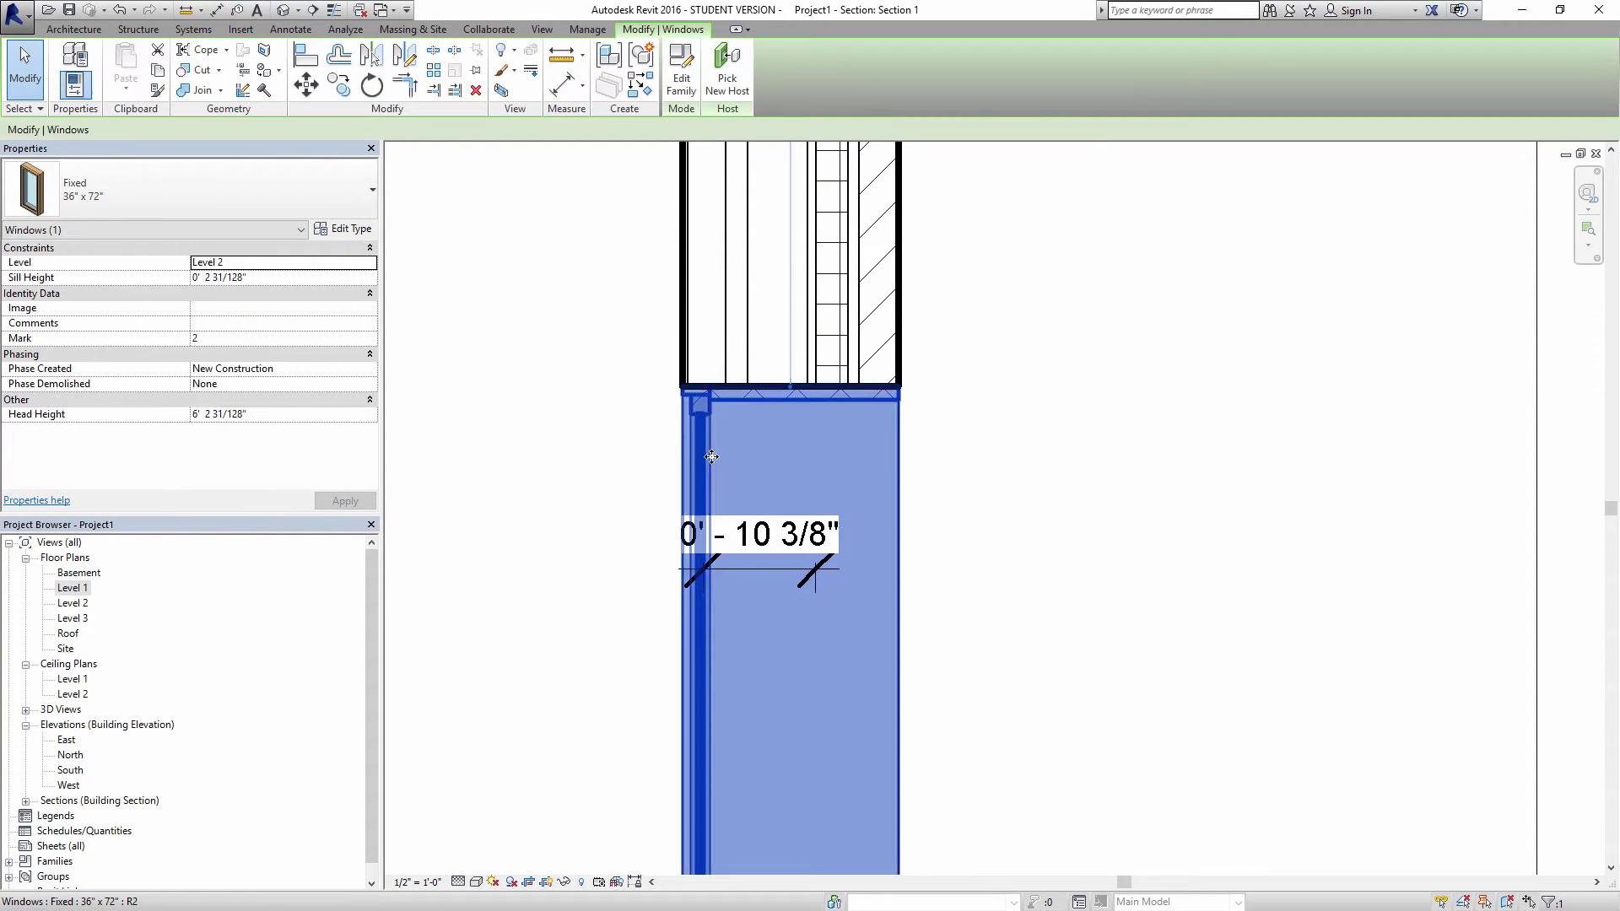
click(344, 230)
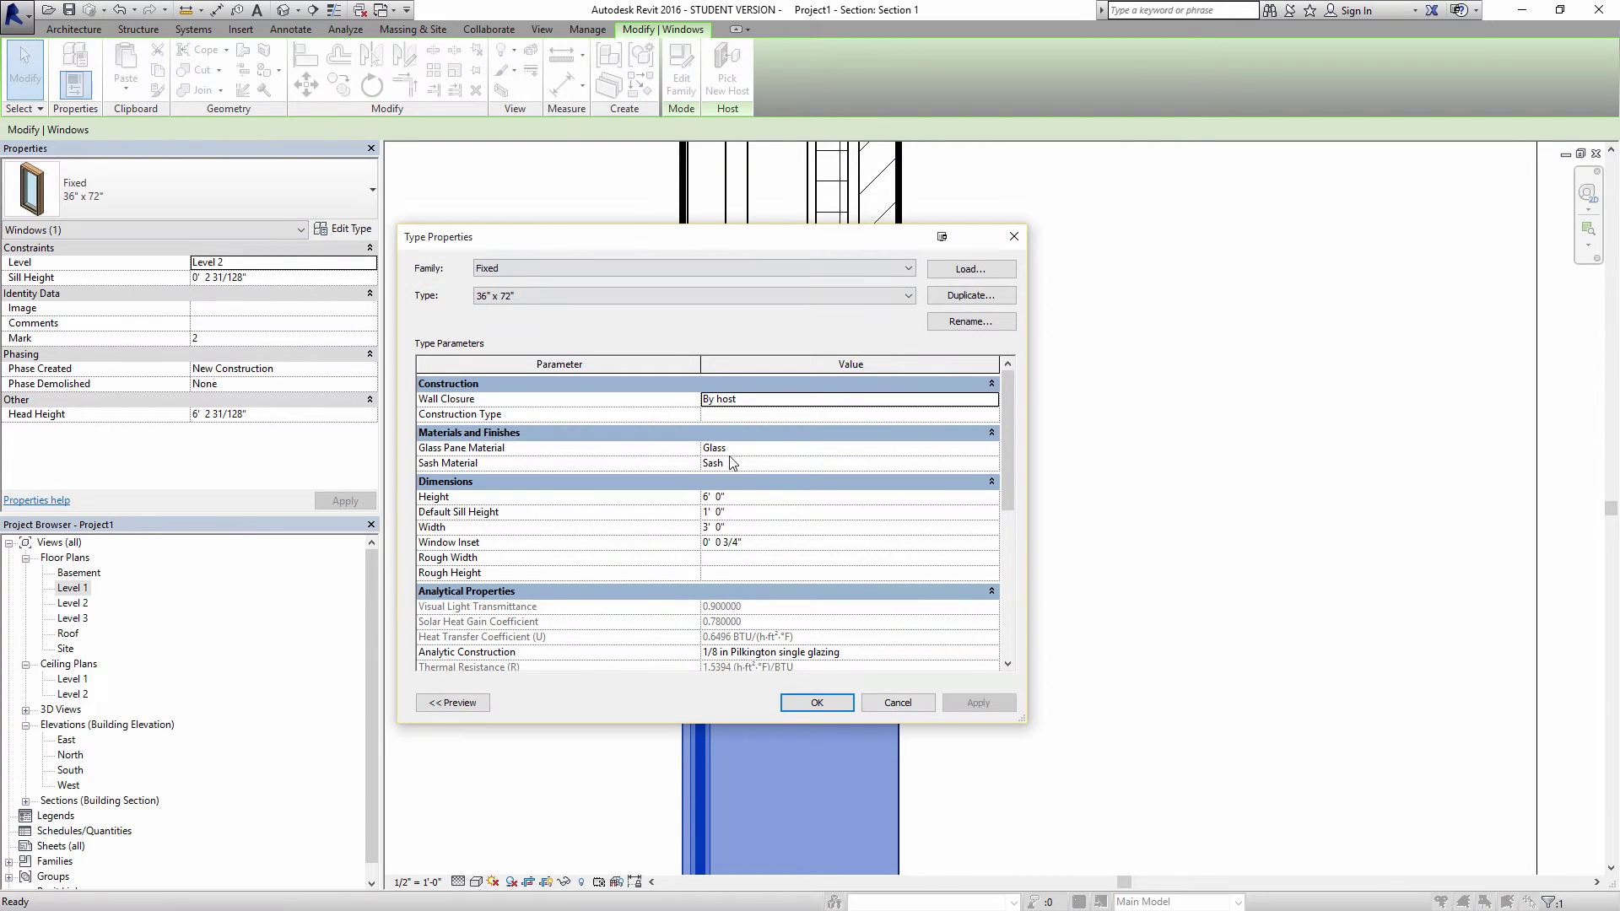
click(706, 545)
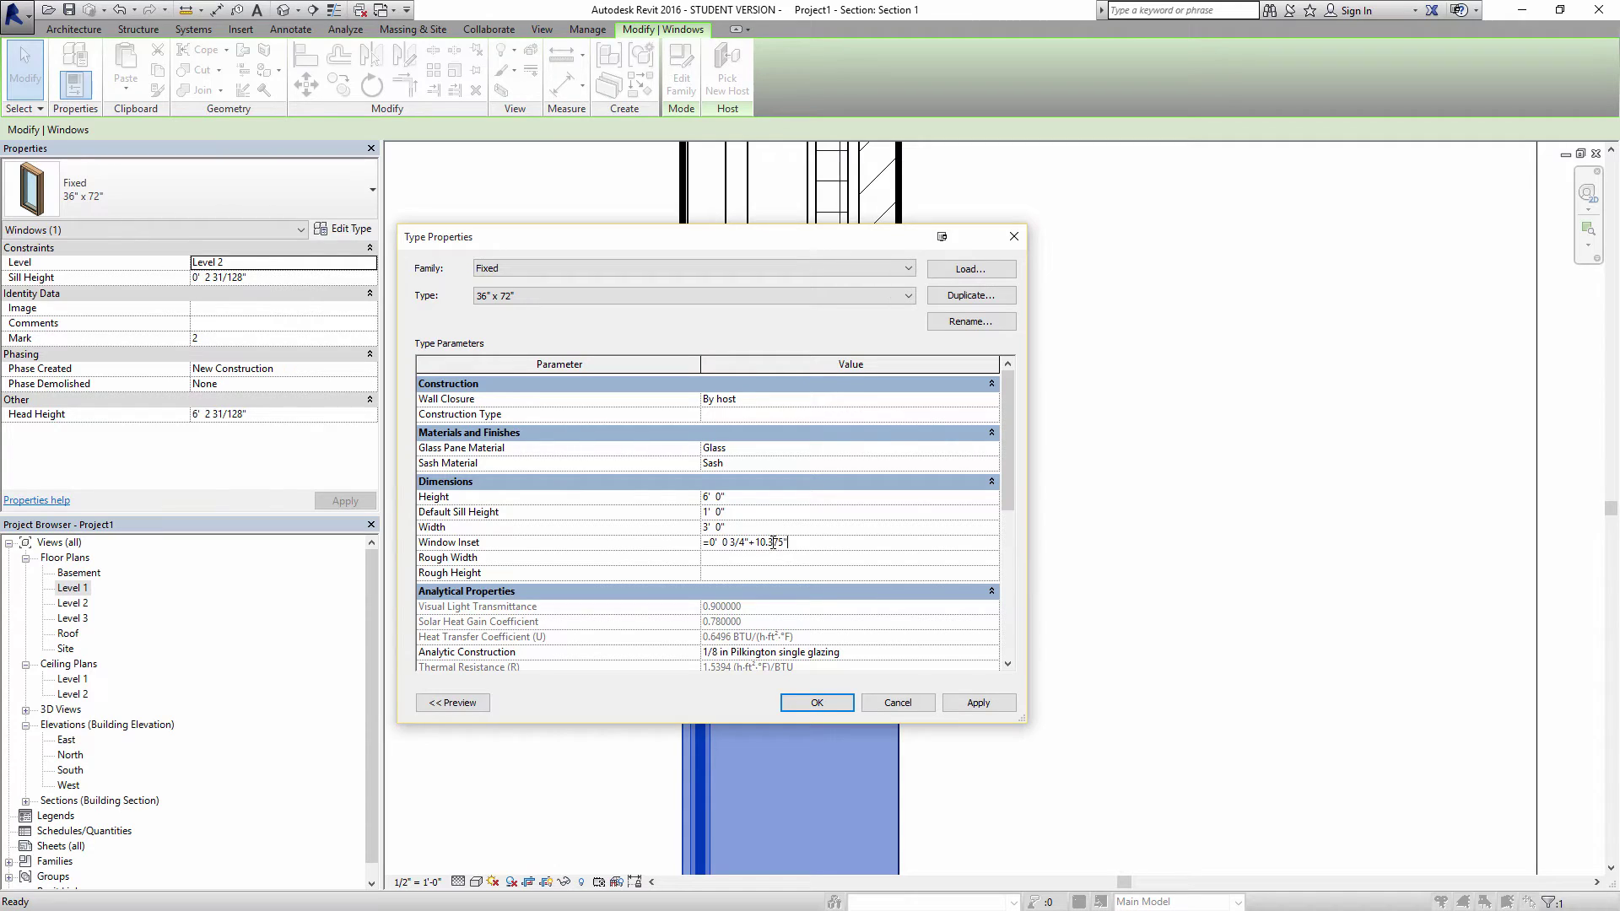
click(813, 528)
click(816, 703)
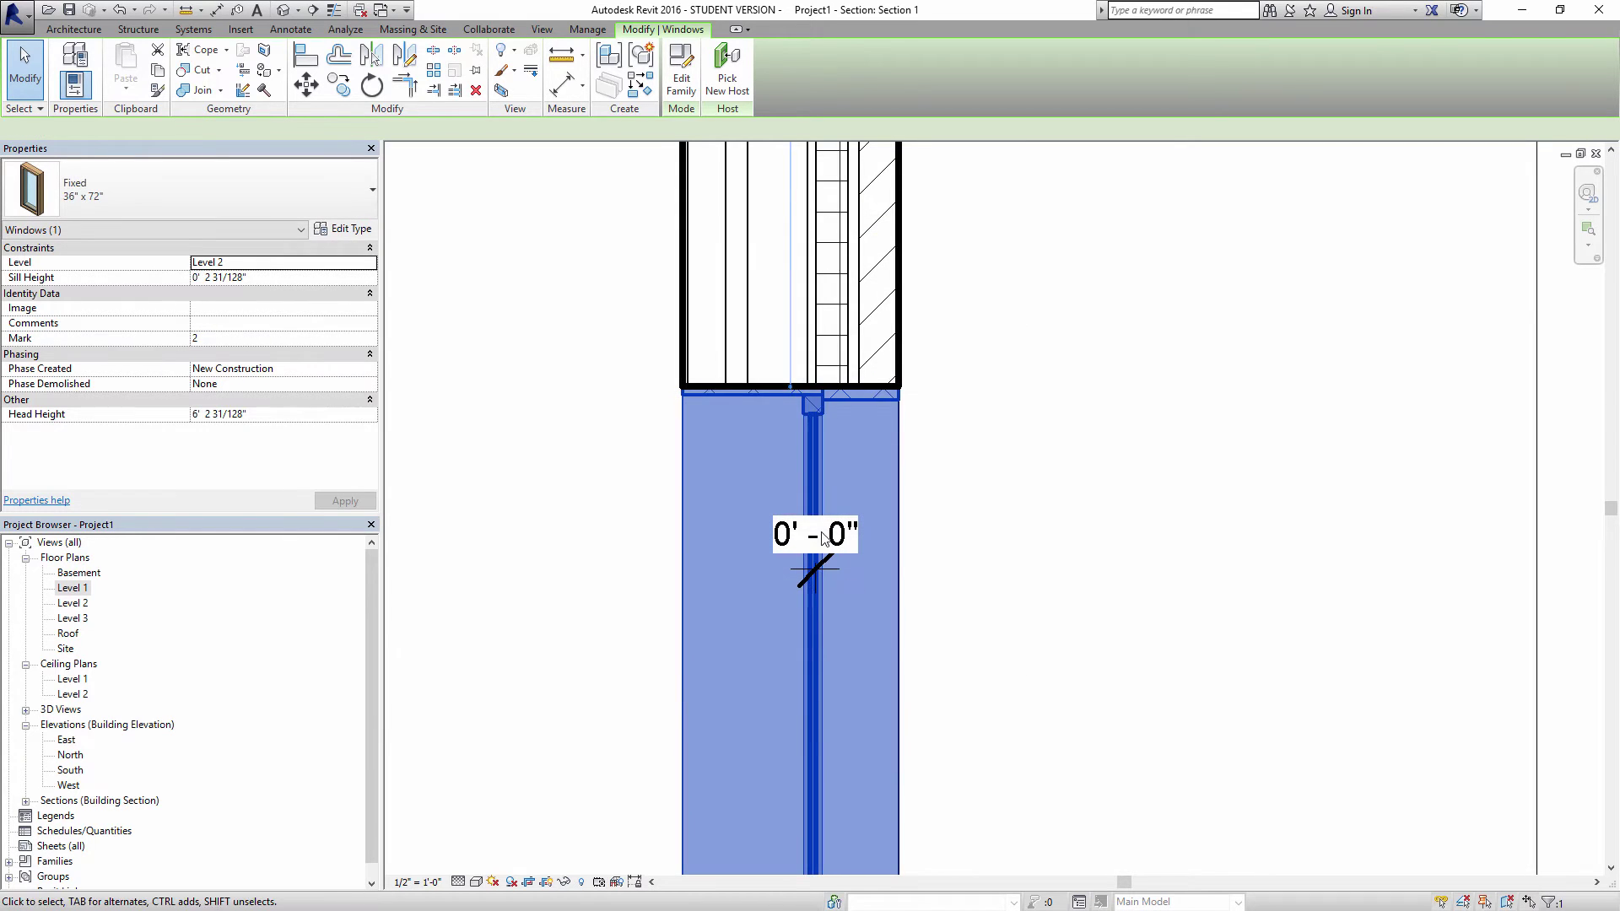
click(998, 562)
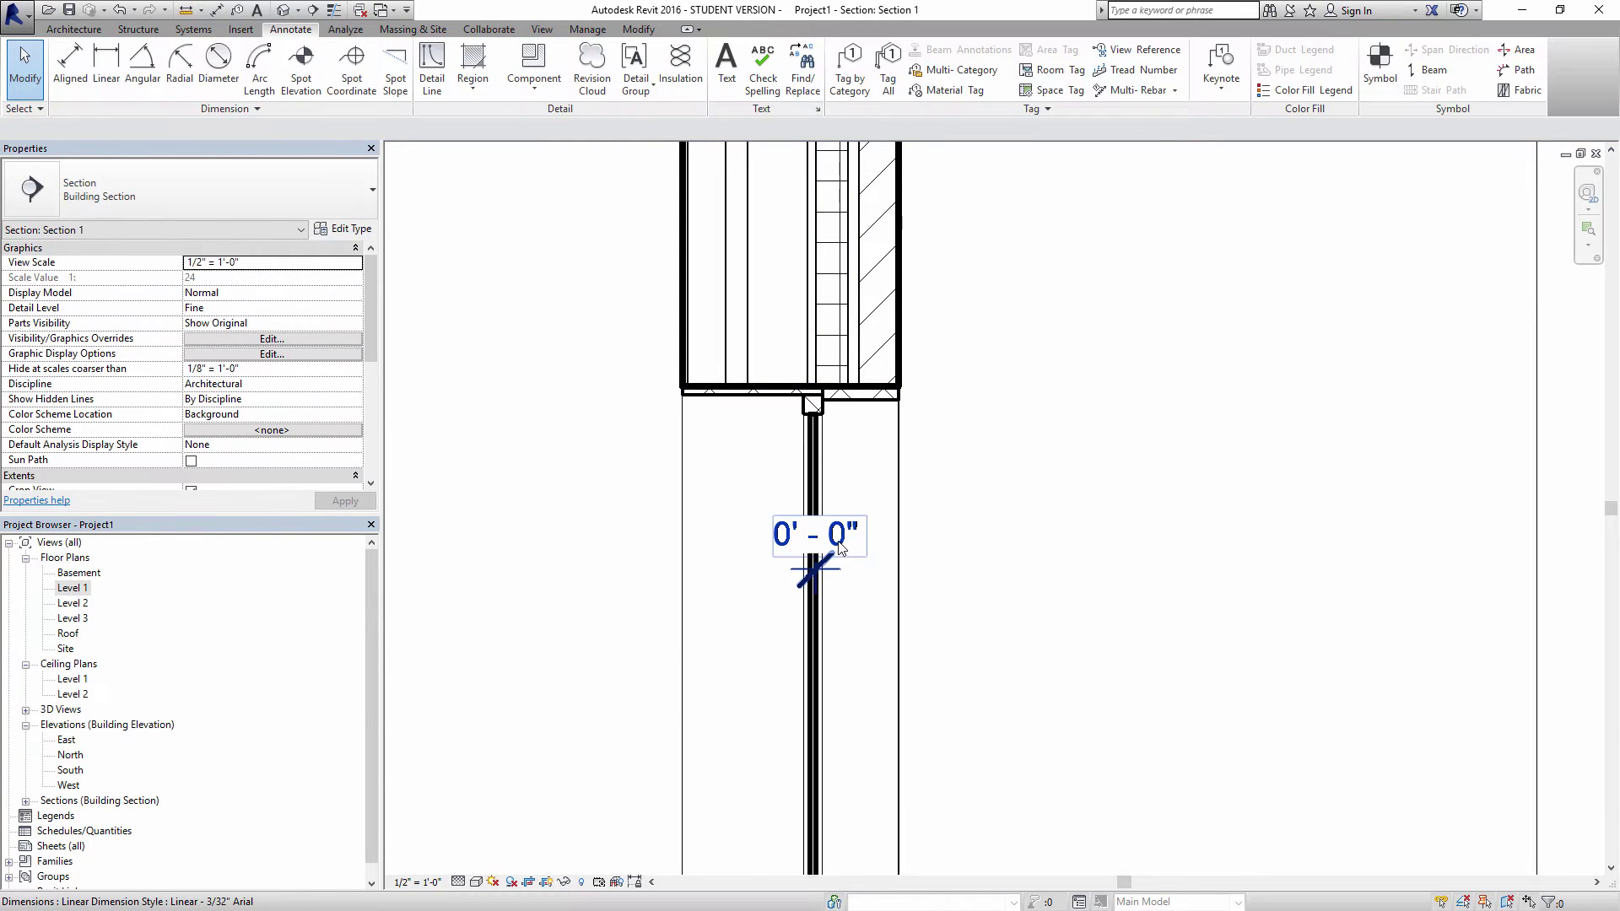
click(815, 559)
key(Delete)
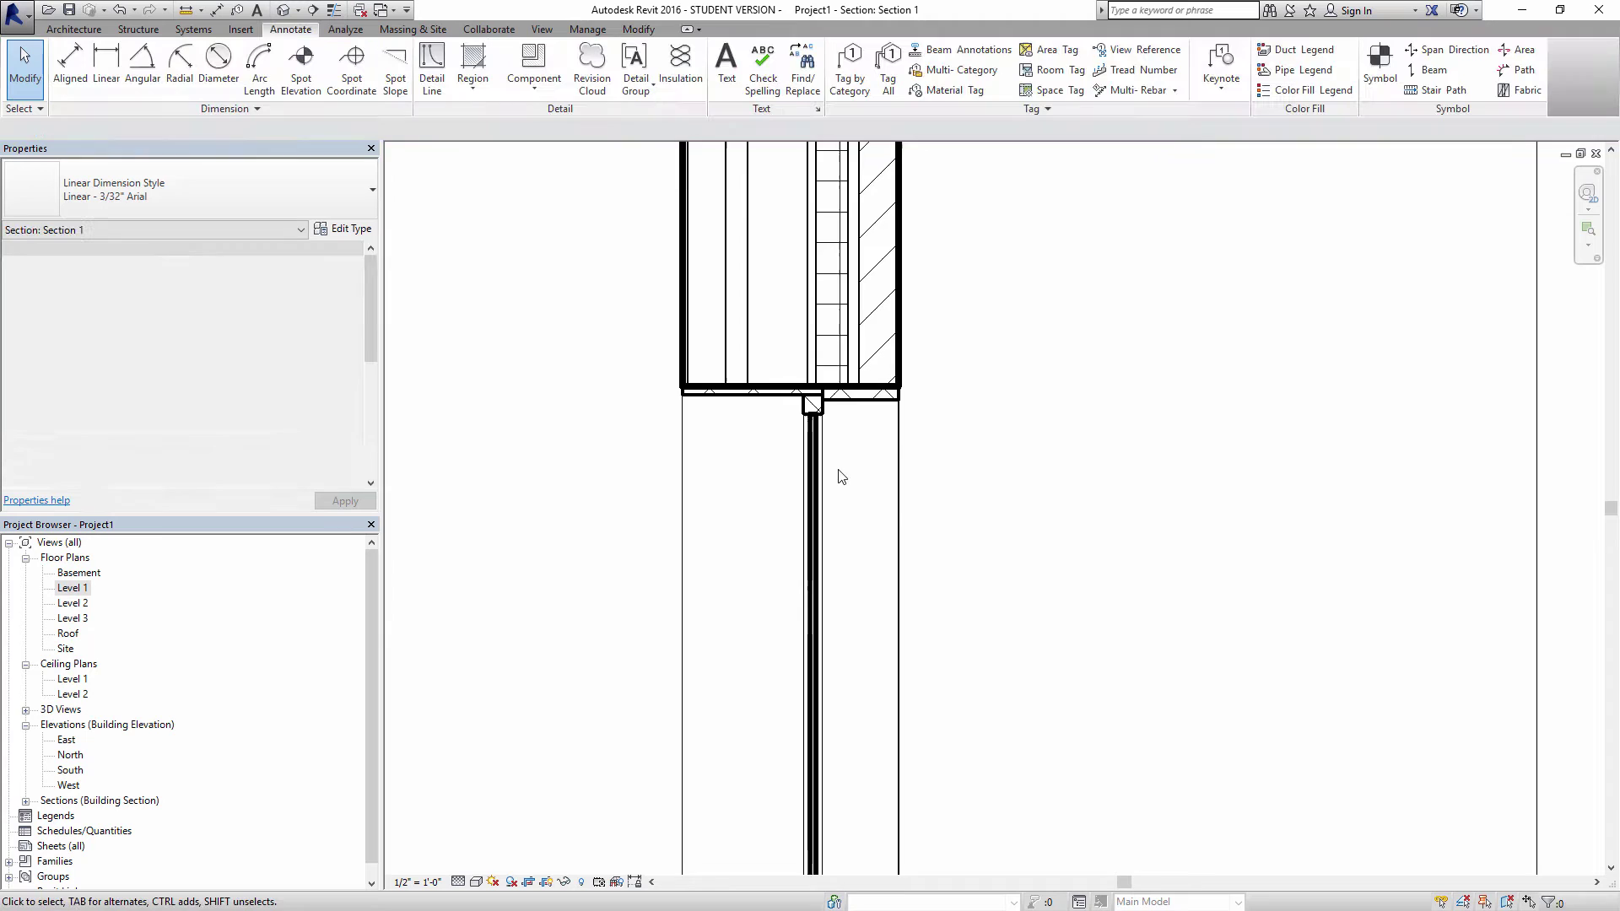
scroll(846, 474, down, 3)
scroll(925, 299, down, 1)
middle_drag(924, 300, 888, 475)
scroll(861, 280, down, 2)
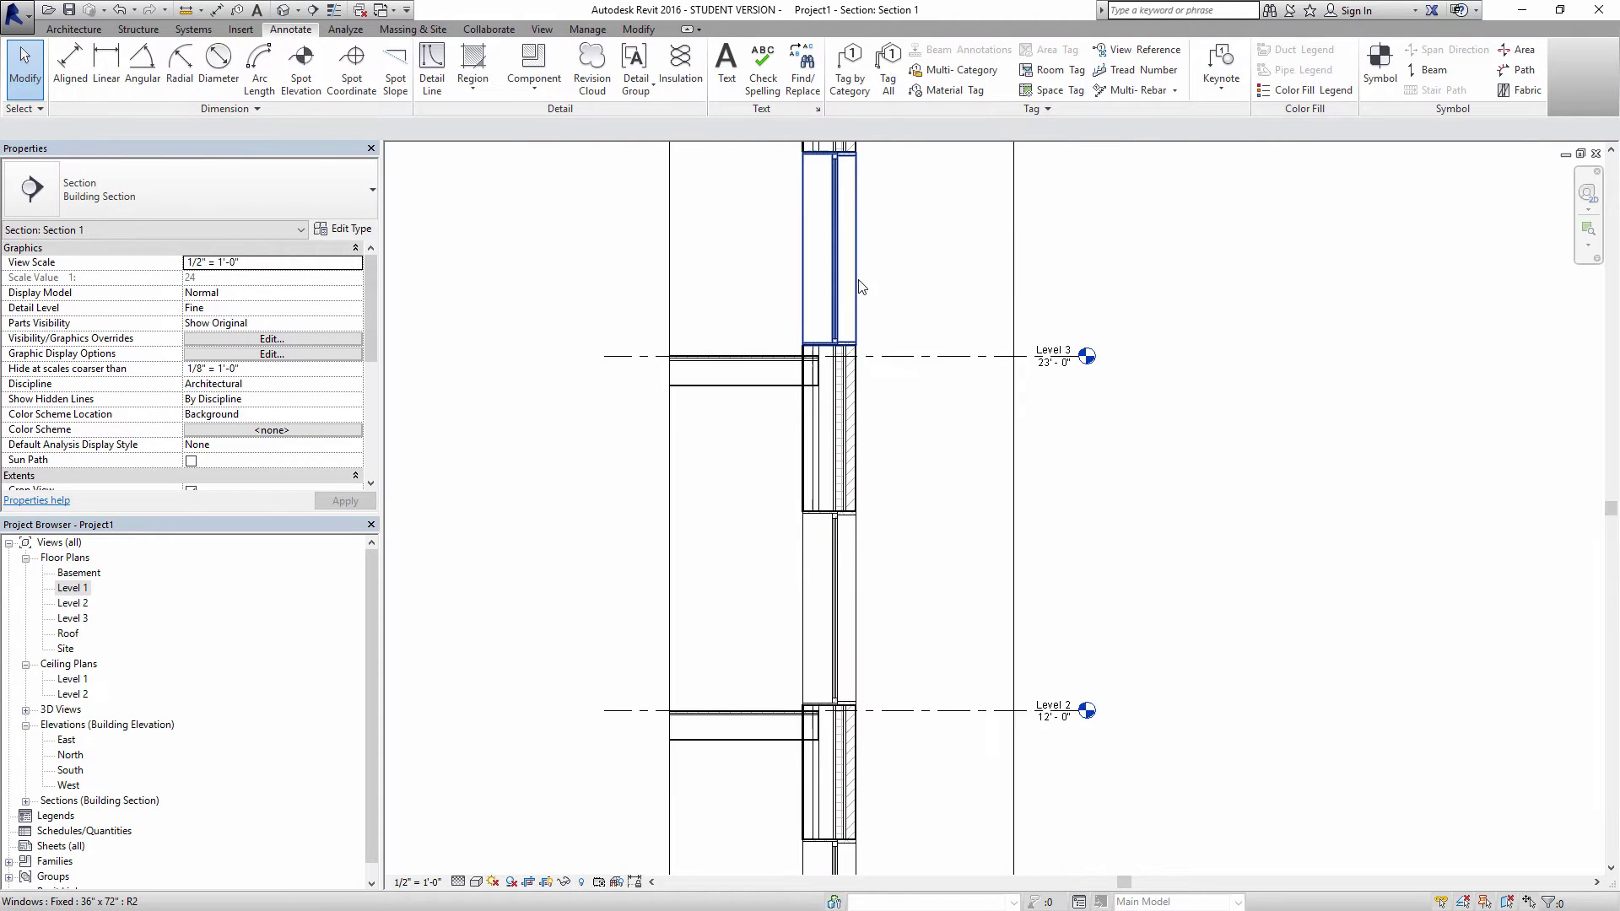
middle_drag(844, 172, 831, 305)
scroll(832, 305, up, 1)
middle_drag(817, 838, 817, 553)
scroll(820, 620, up, 1)
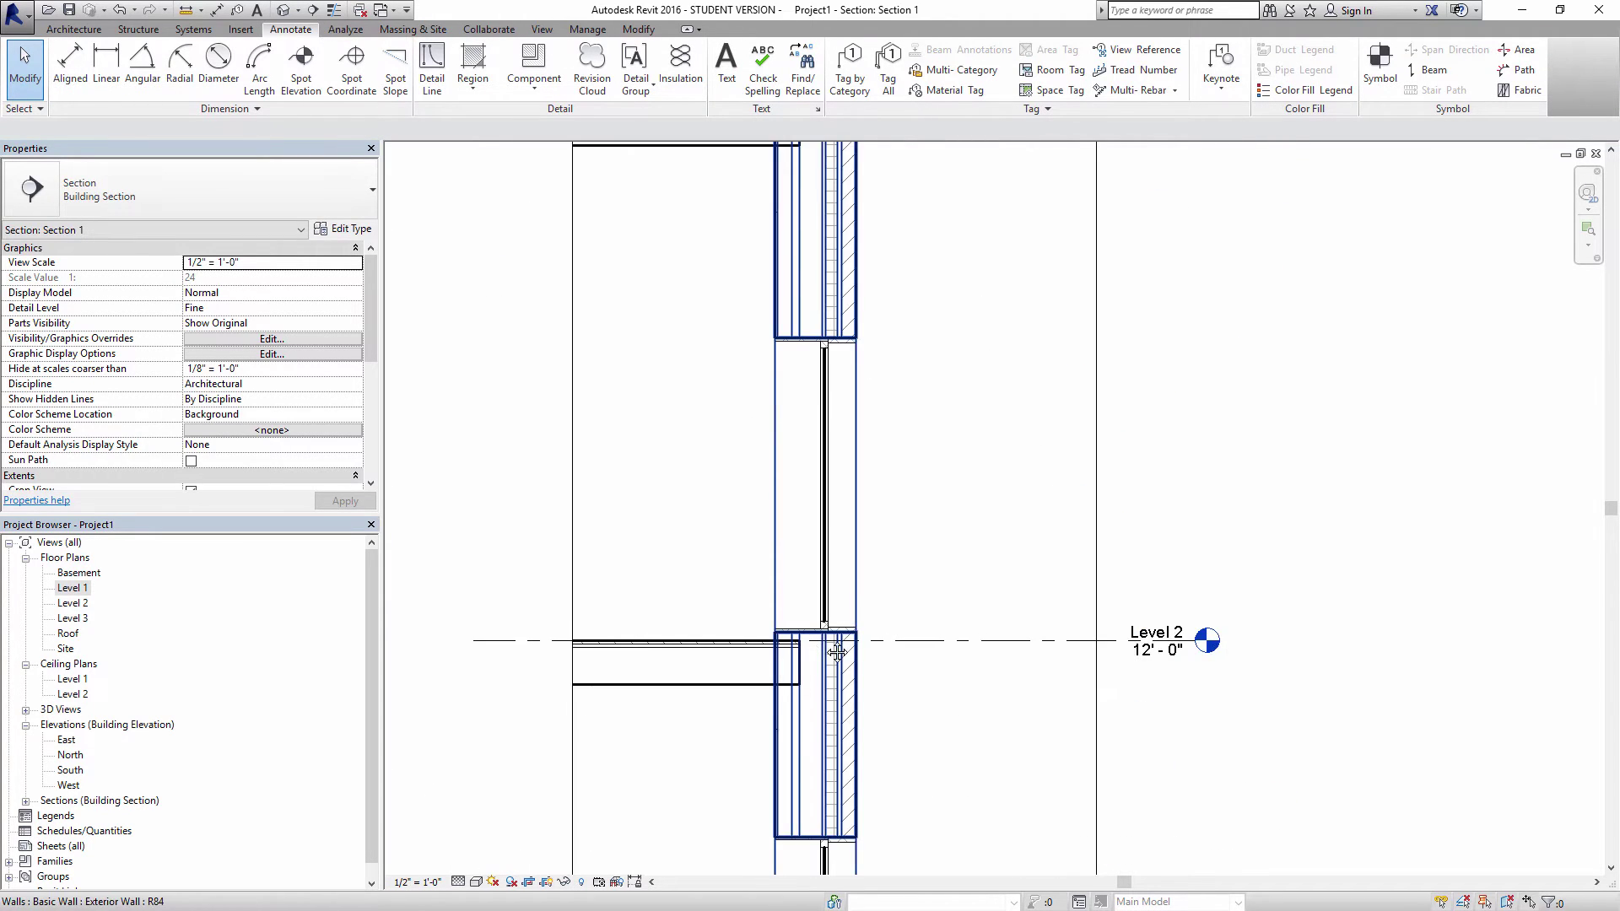
middle_drag(827, 649, 835, 476)
scroll(883, 358, down, 1)
middle_drag(883, 358, 882, 673)
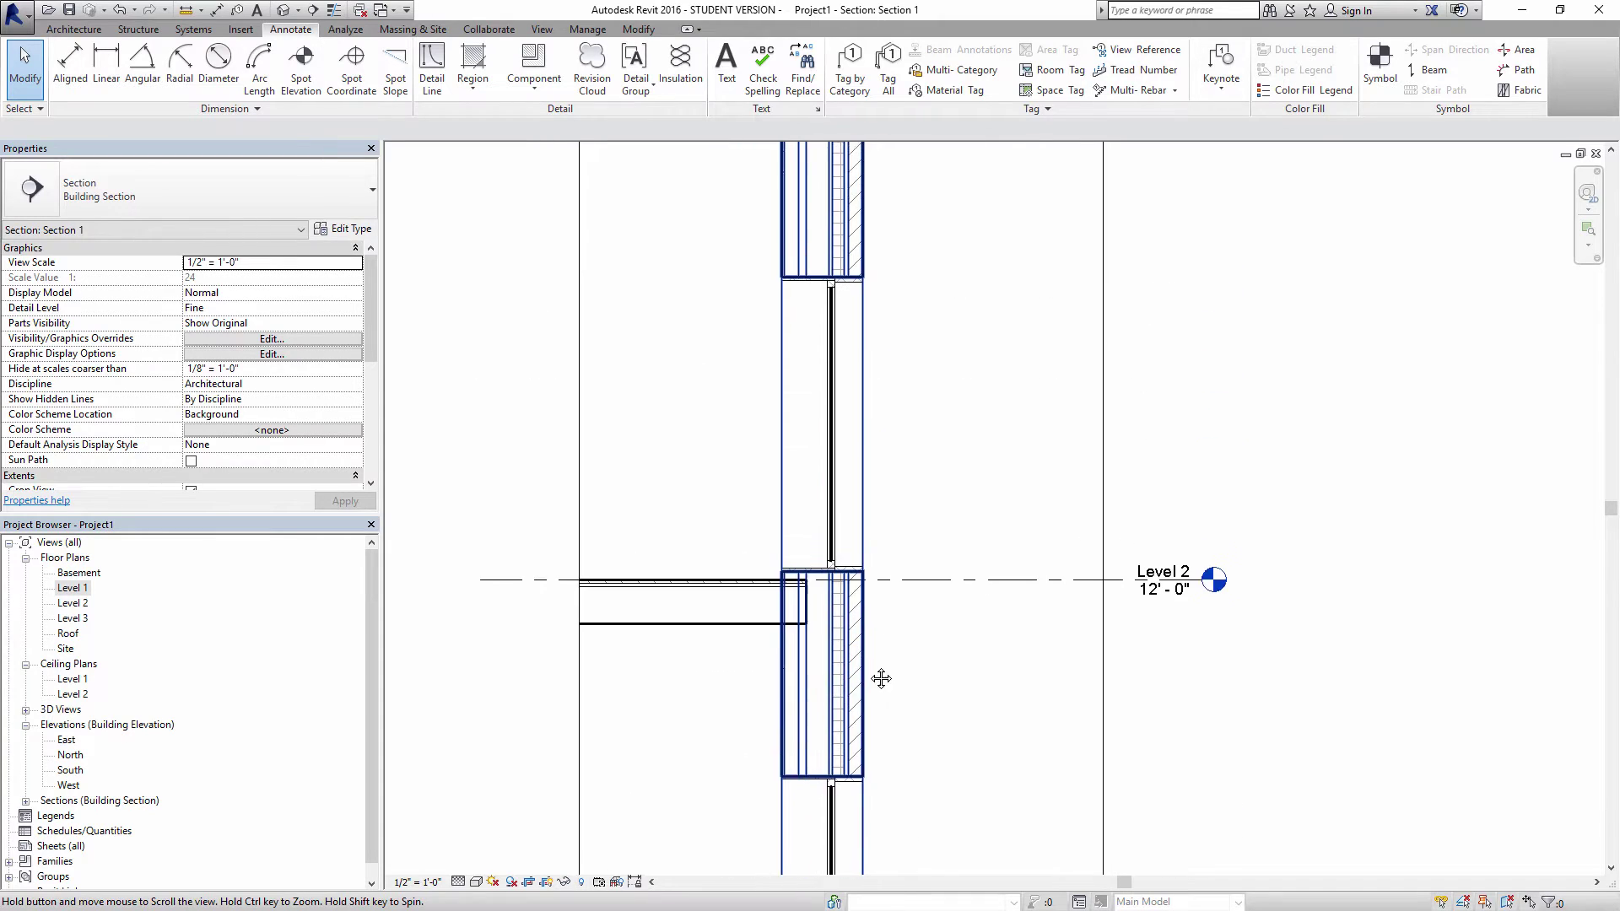
scroll(865, 571, up, 2)
middle_drag(865, 571, 886, 408)
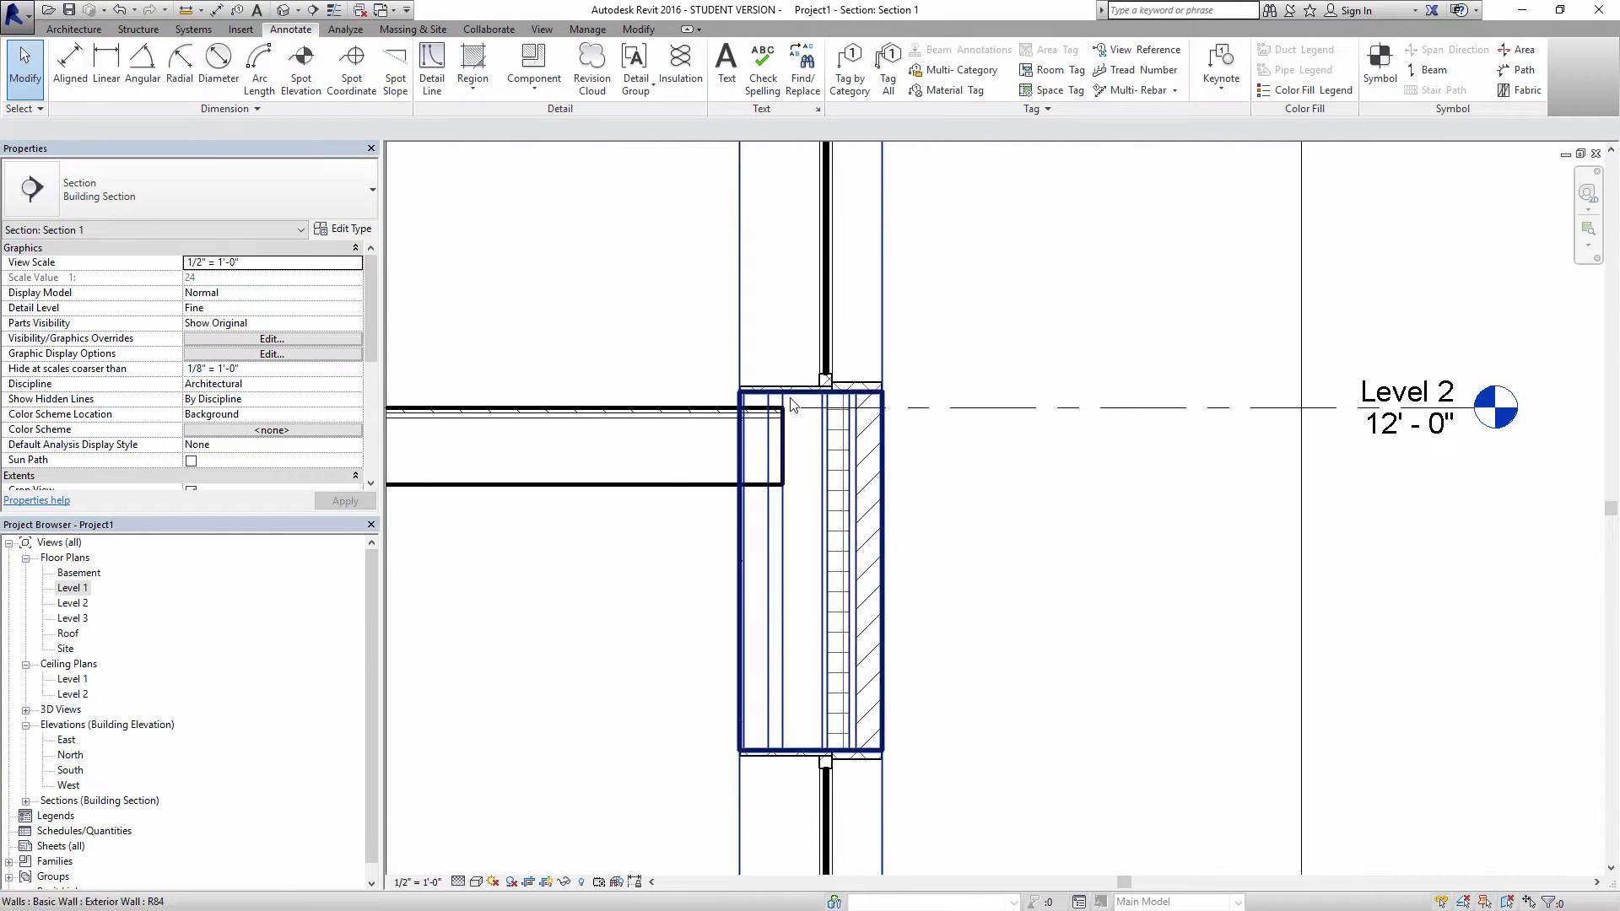
click(618, 411)
key(Escape)
click(884, 438)
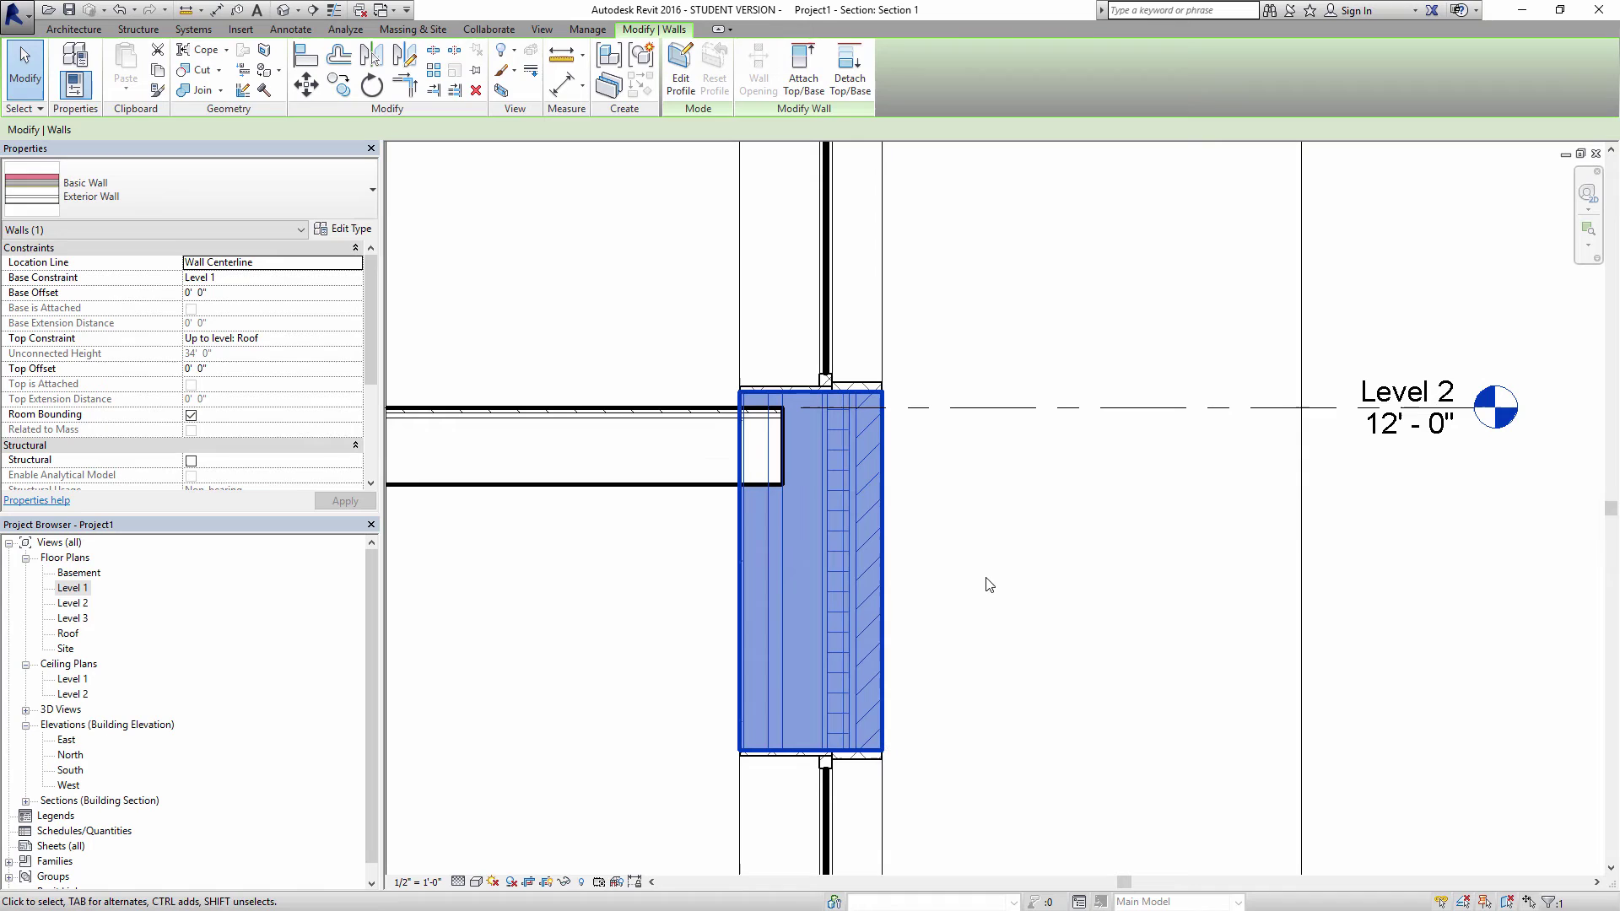
click(1010, 590)
scroll(1019, 586, down, 2)
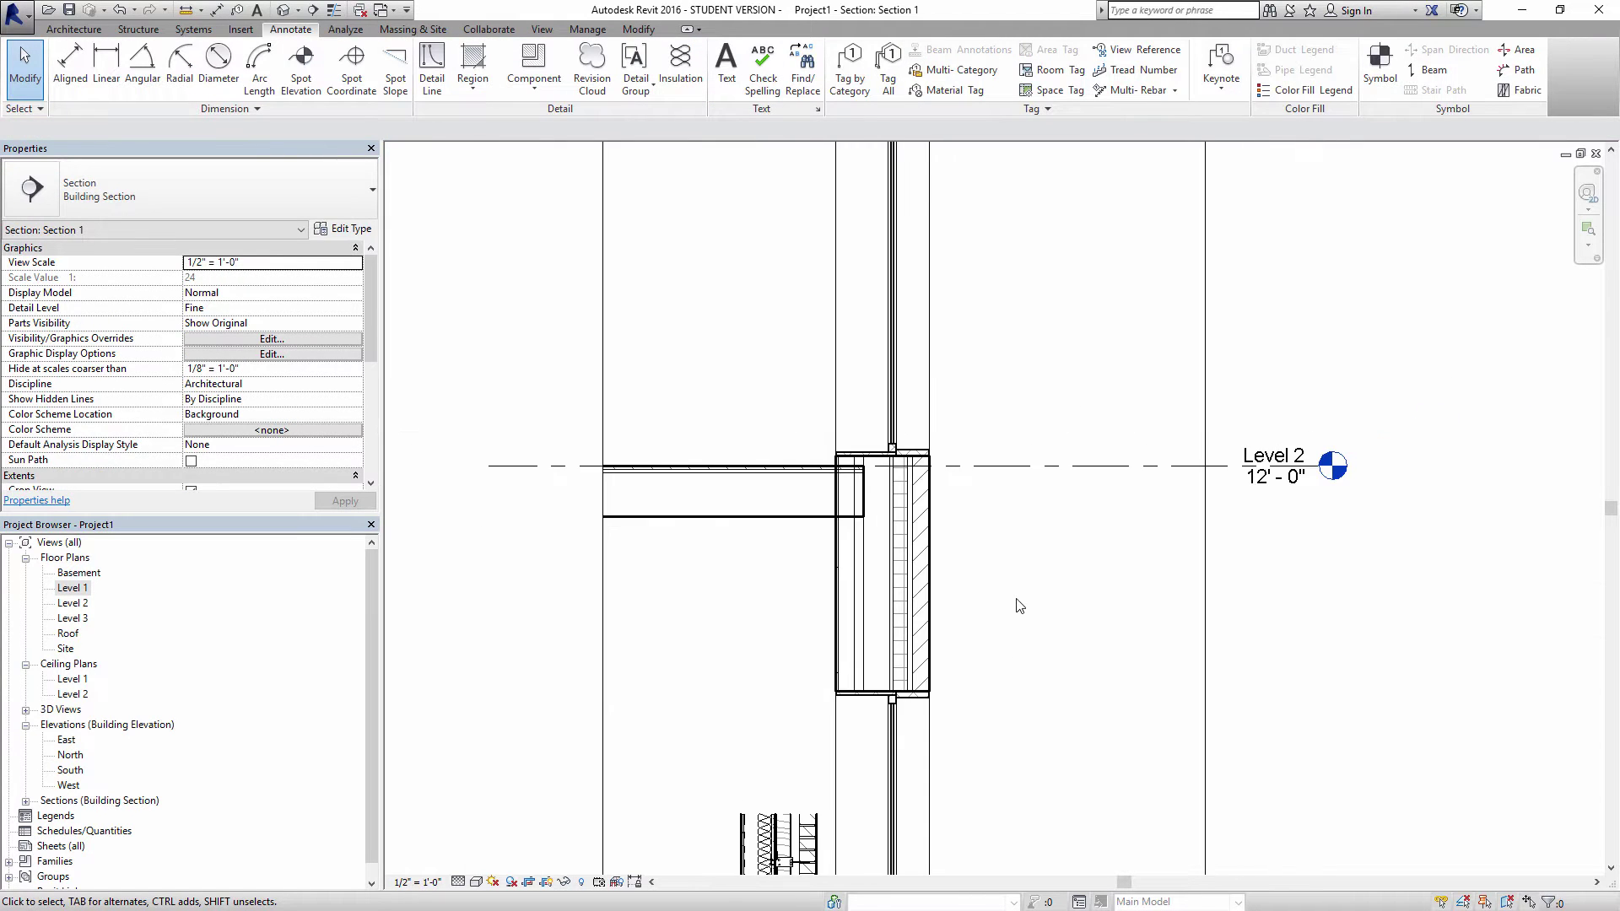
middle_drag(1023, 604, 1033, 463)
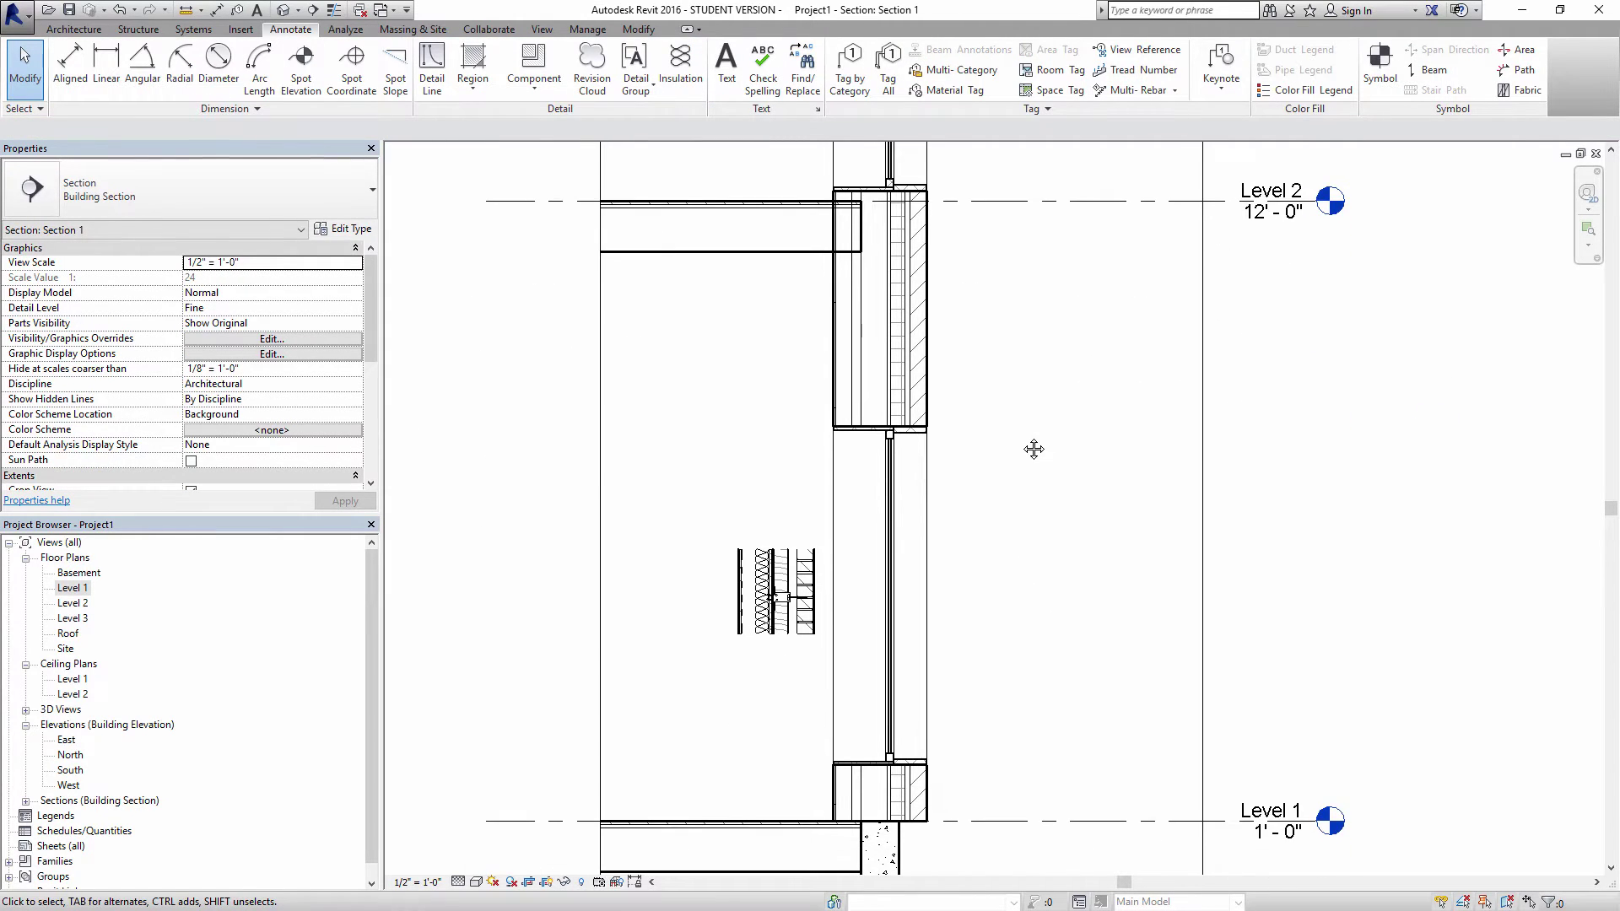
scroll(809, 680, up, 2)
drag(729, 588, 833, 681)
click(644, 465)
click(831, 675)
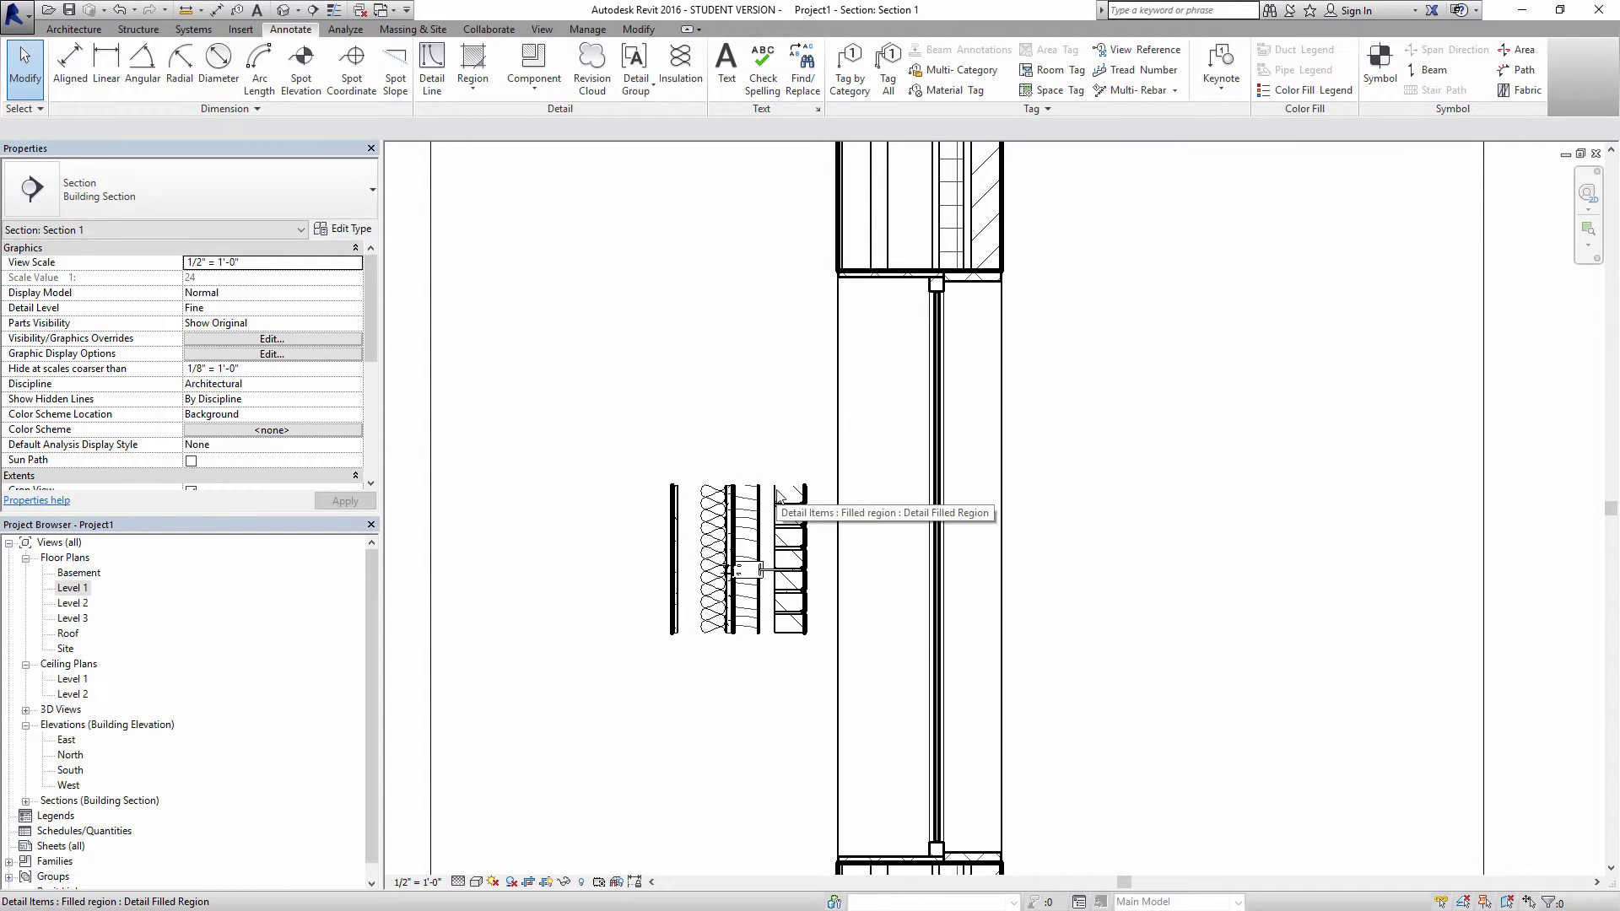
scroll(740, 709, down, 1)
scroll(737, 704, down, 1)
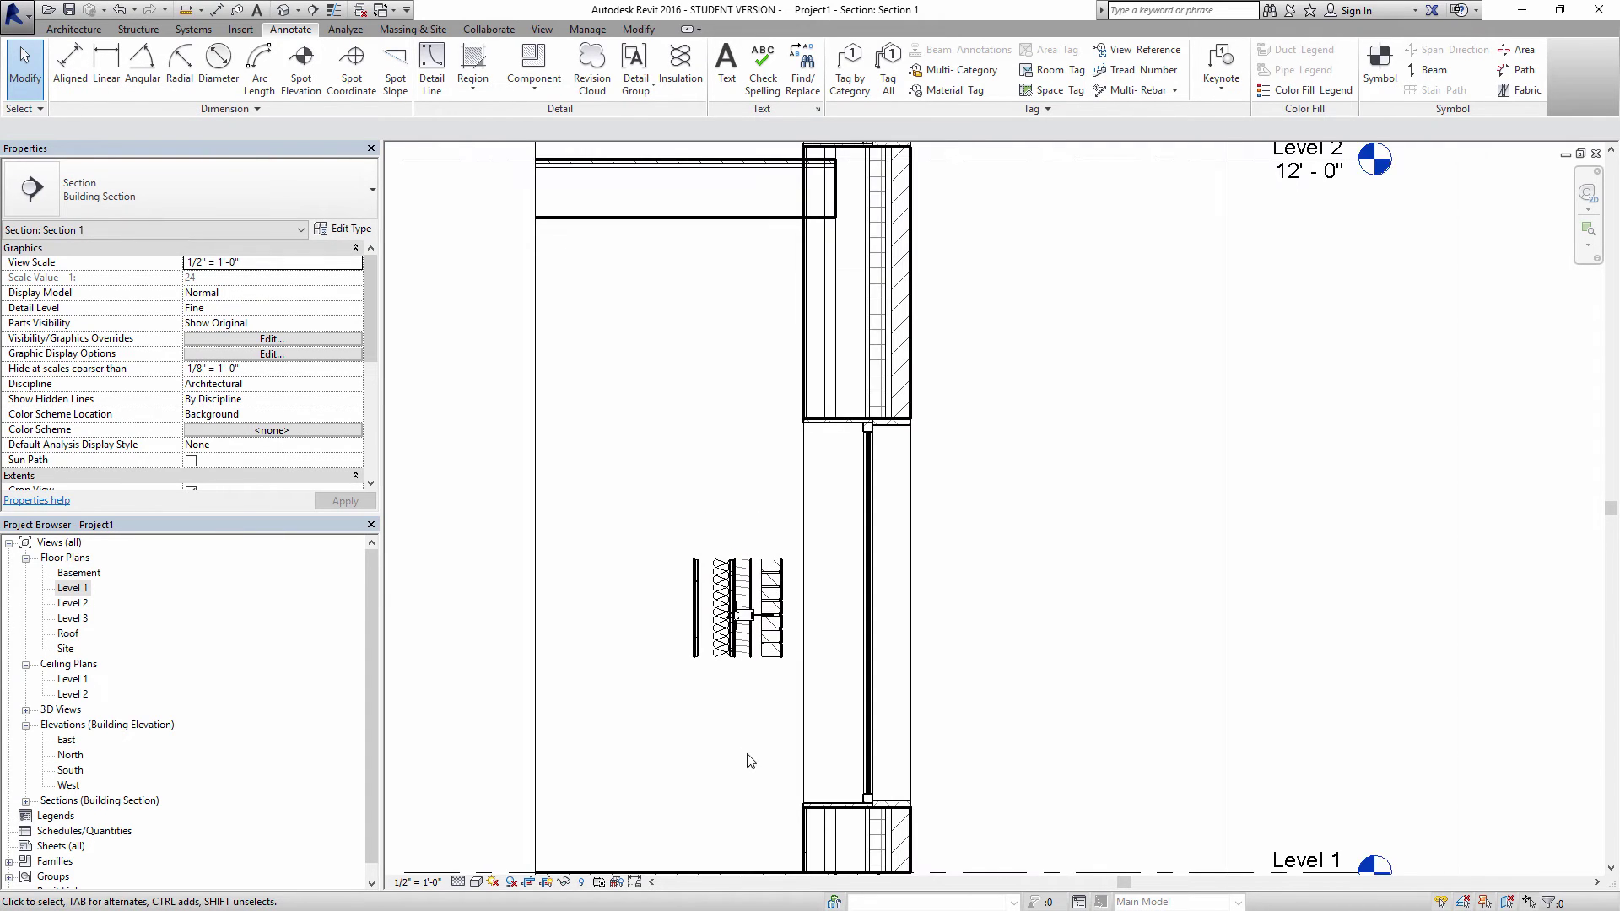
middle_drag(749, 760, 786, 502)
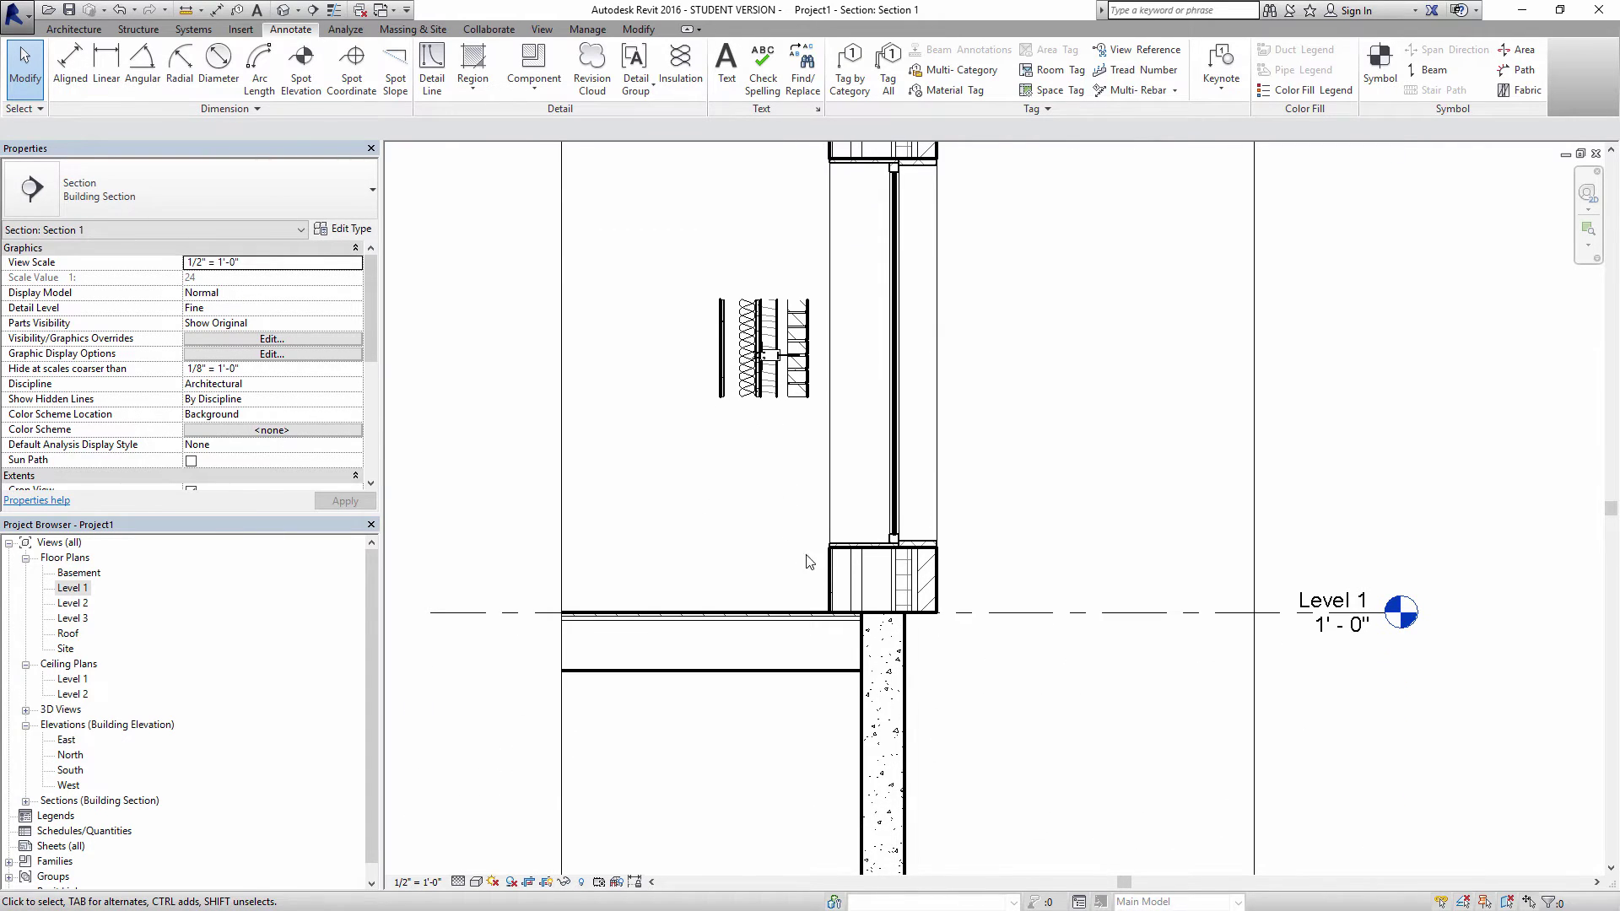
middle_drag(936, 742, 911, 434)
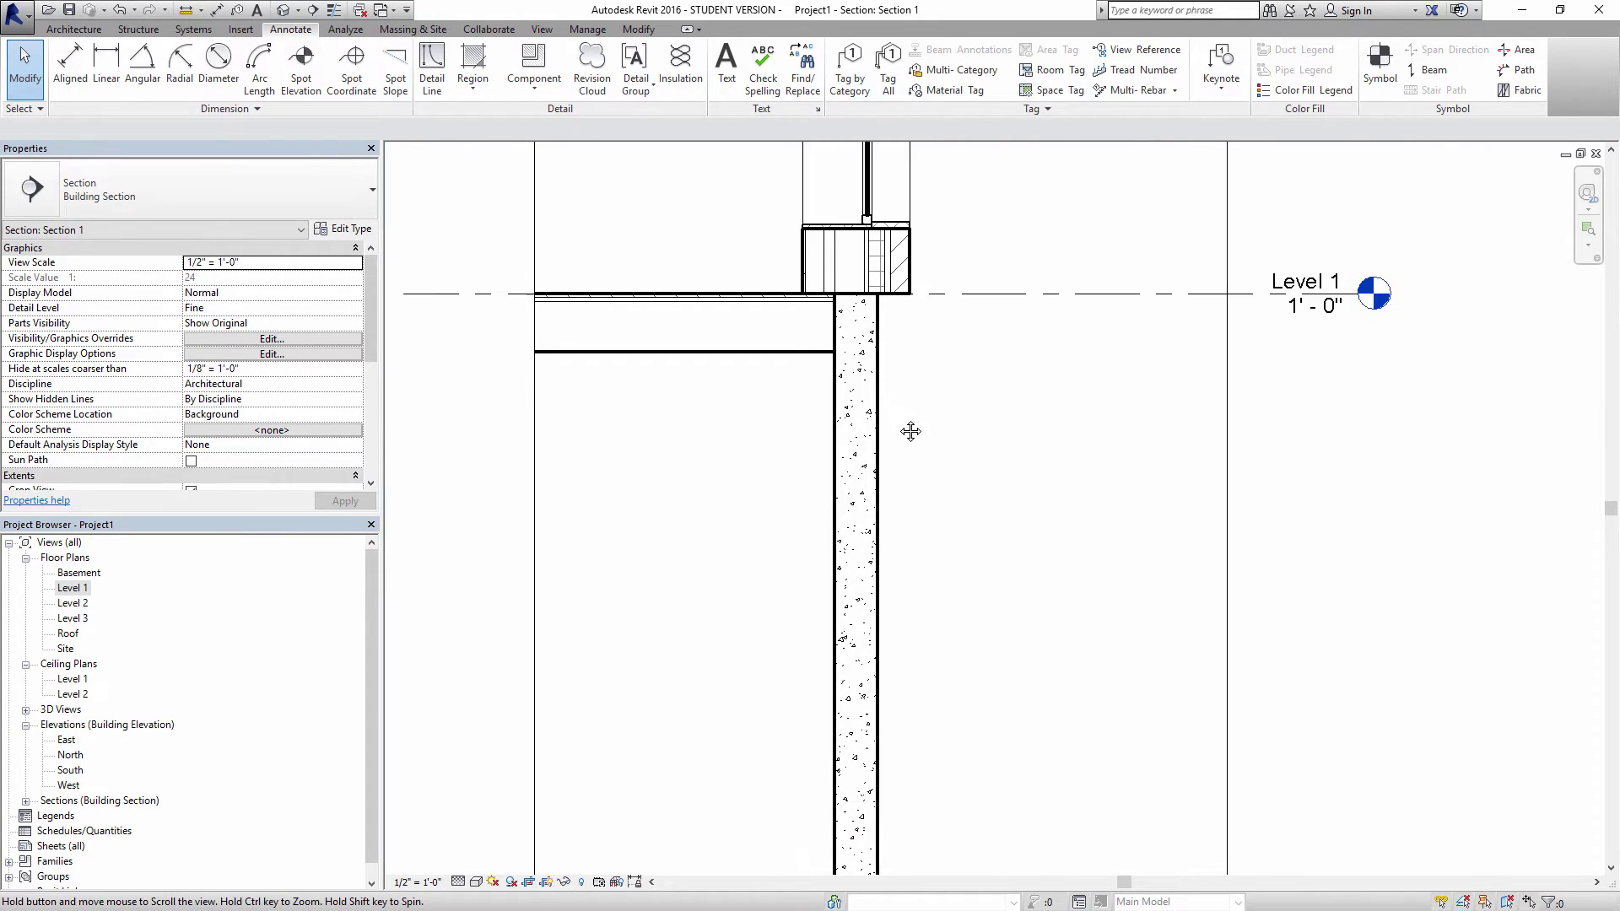
click(880, 533)
scroll(882, 574, down, 1)
middle_drag(868, 777, 857, 608)
click(920, 671)
middle_drag(923, 677, 933, 558)
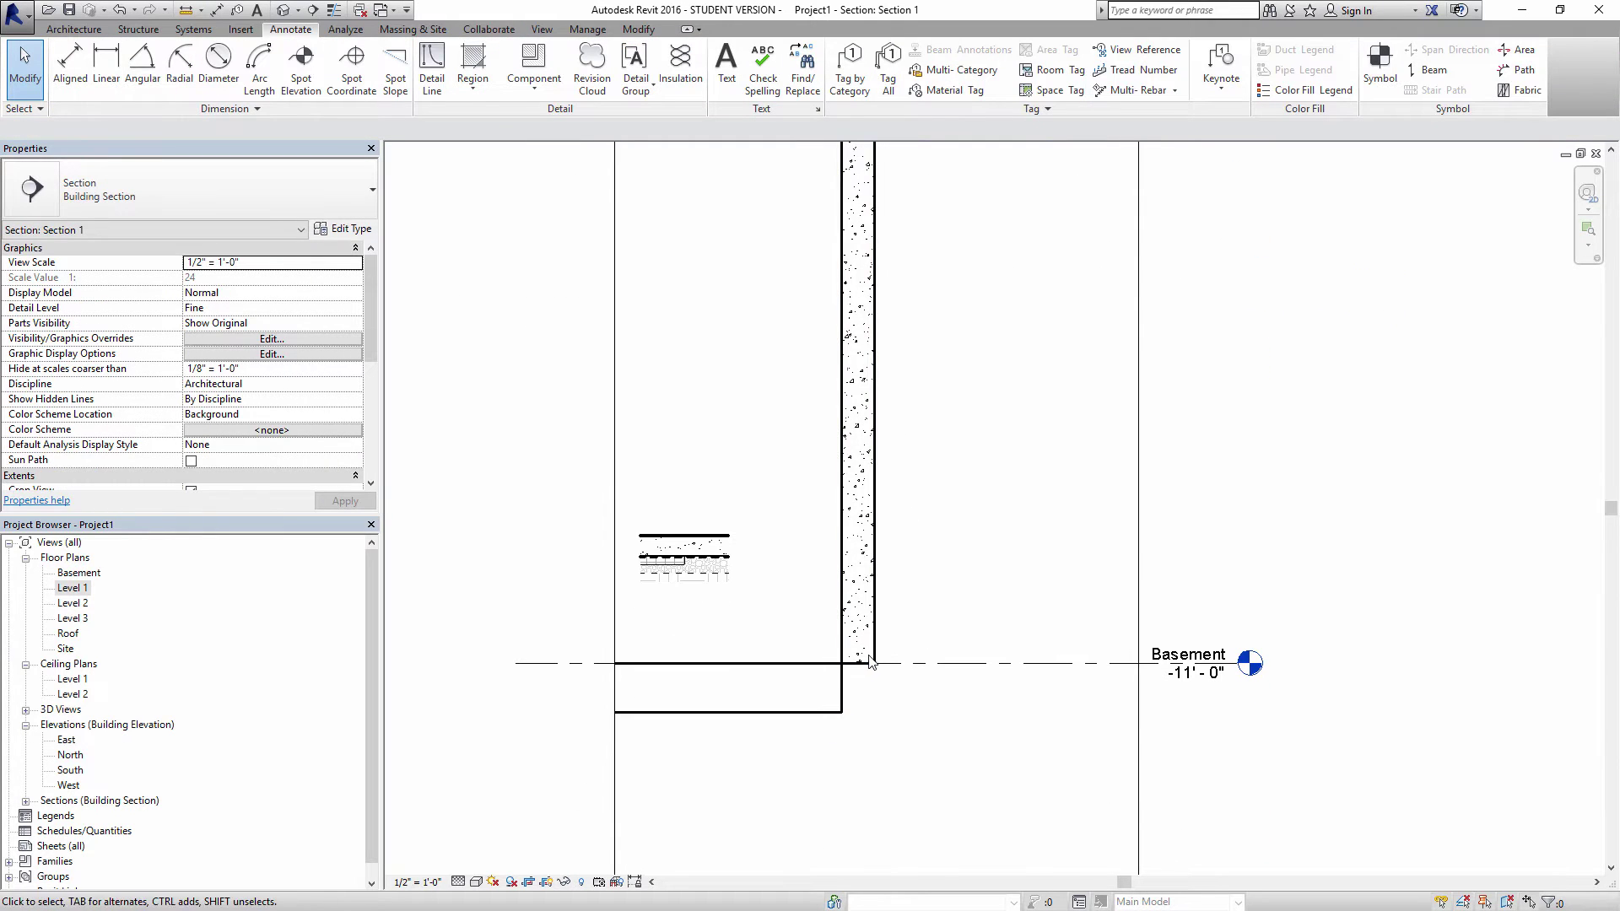
click(870, 661)
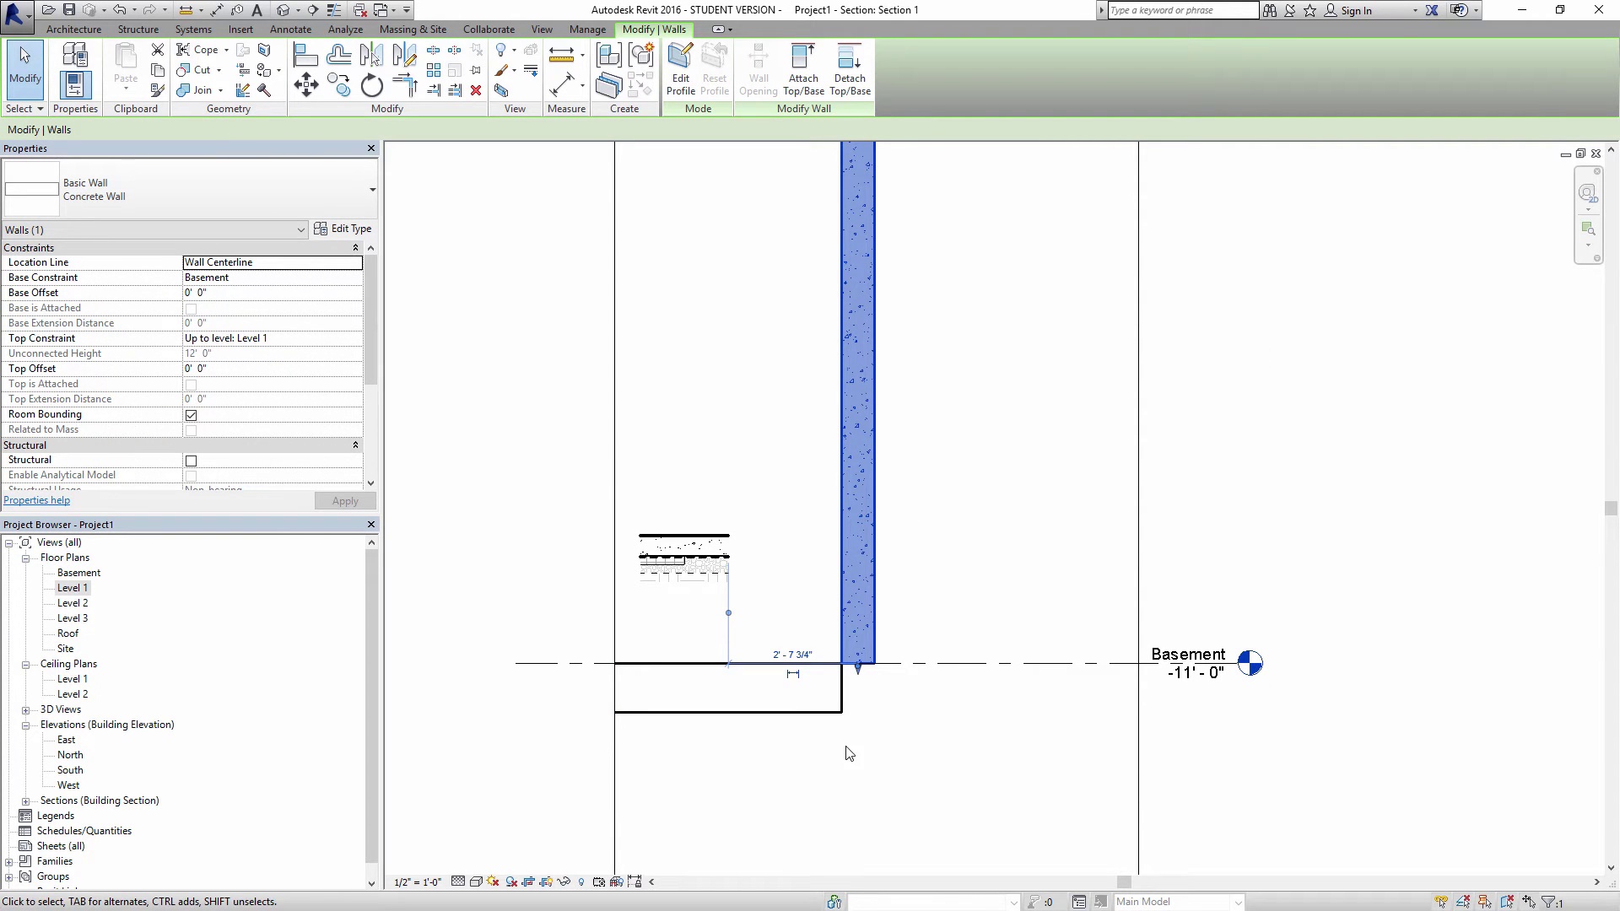
click(899, 749)
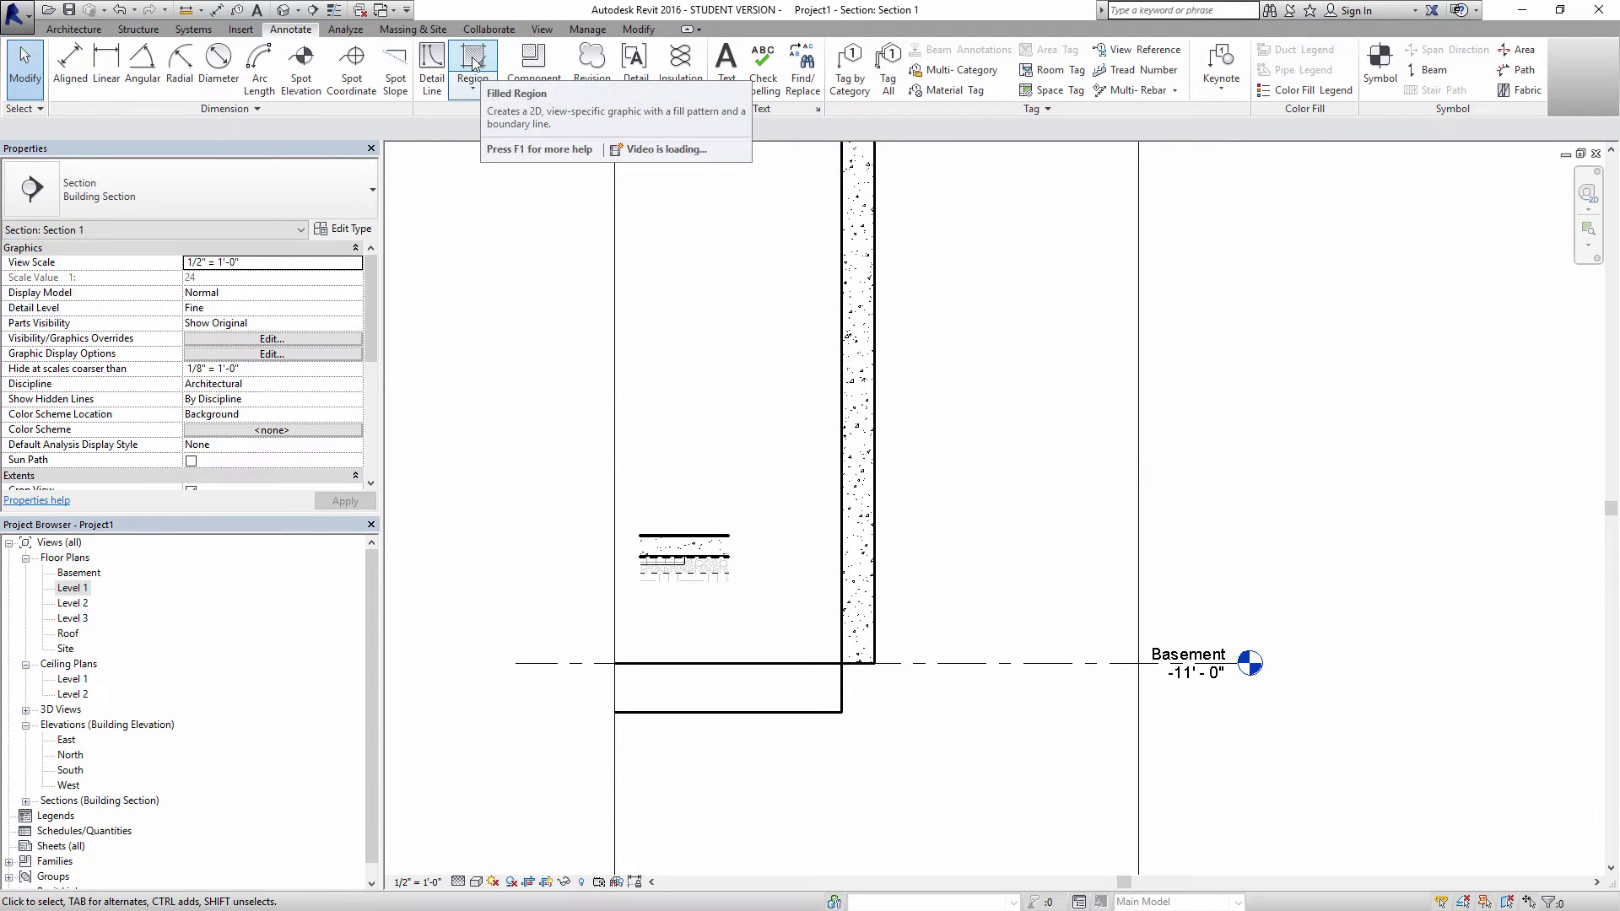
- Sketch a rectangular filled region boundary below the foundation wall
click(432, 65)
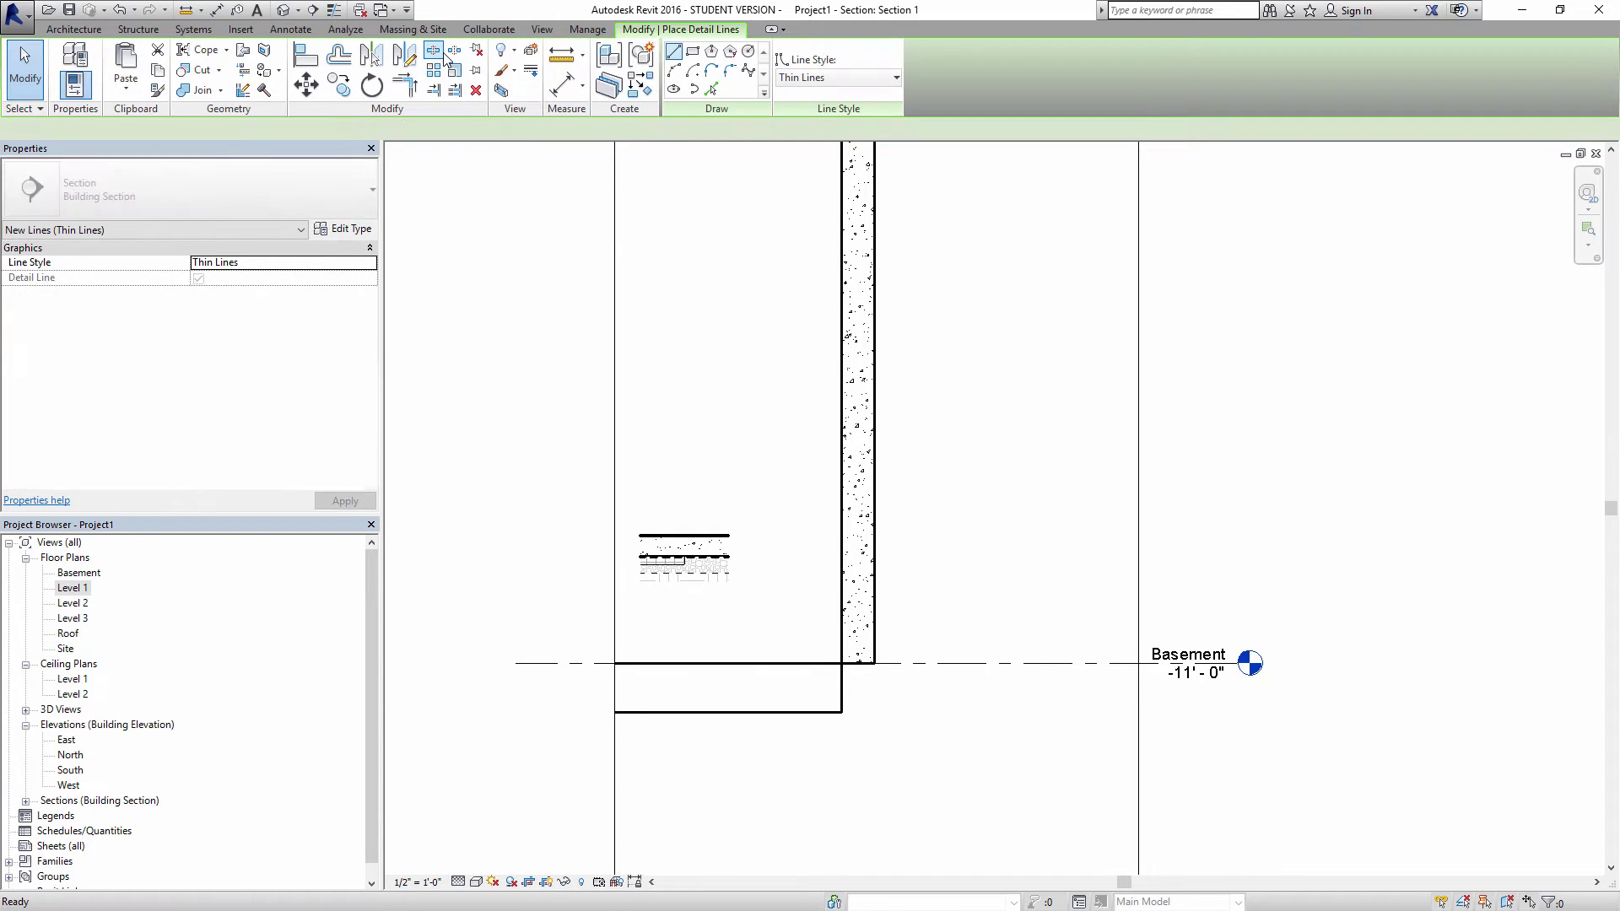
key(Escape)
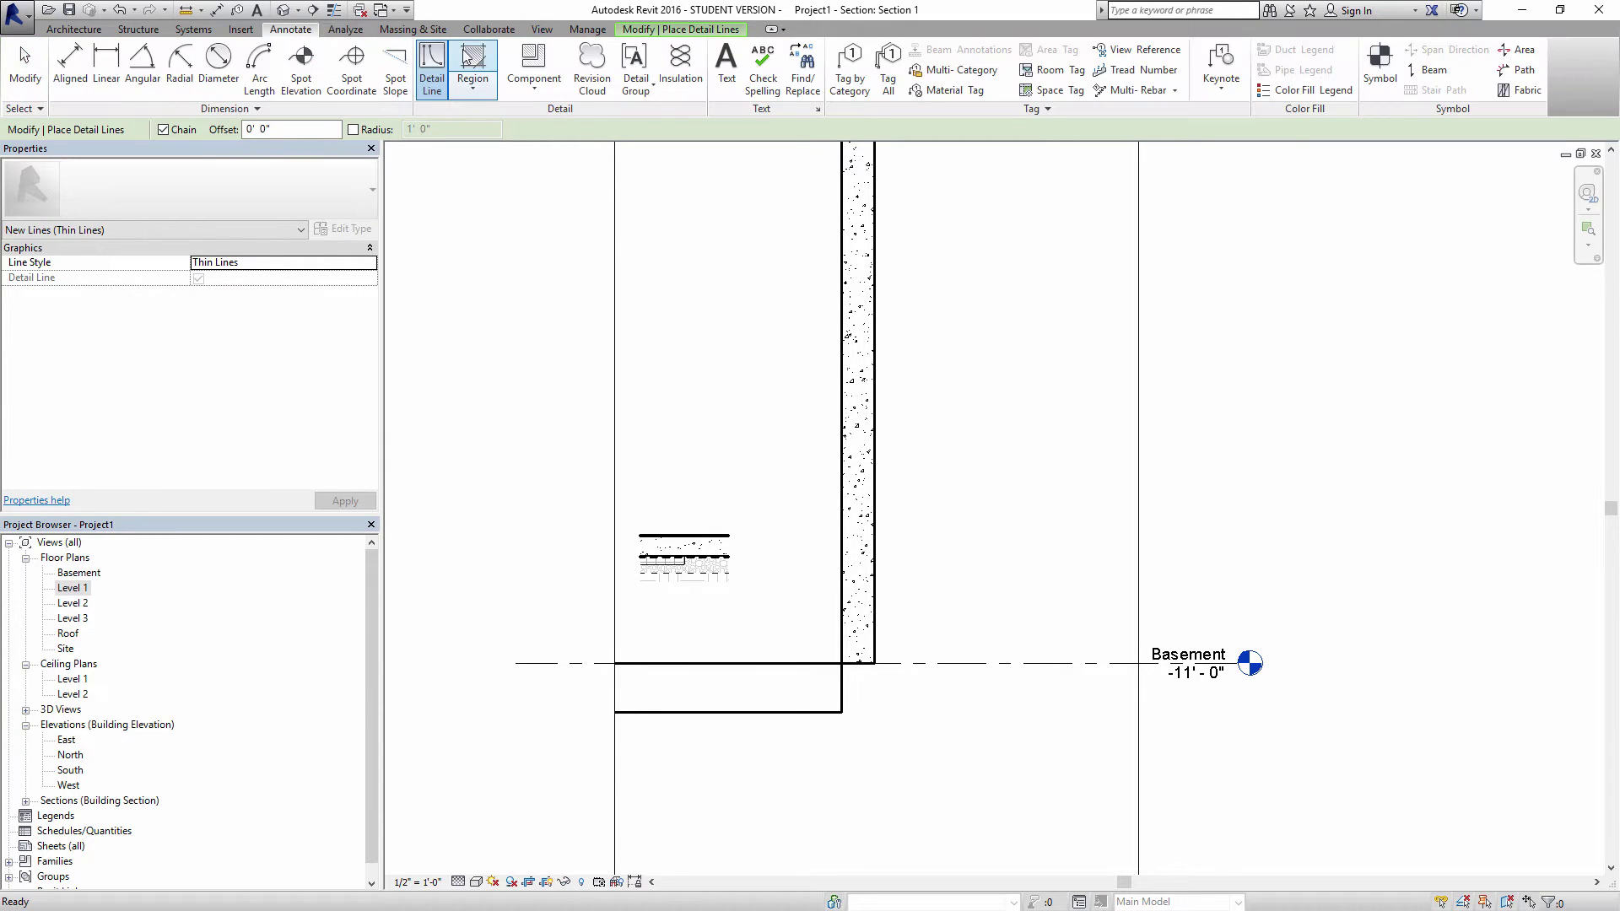
click(470, 59)
click(729, 52)
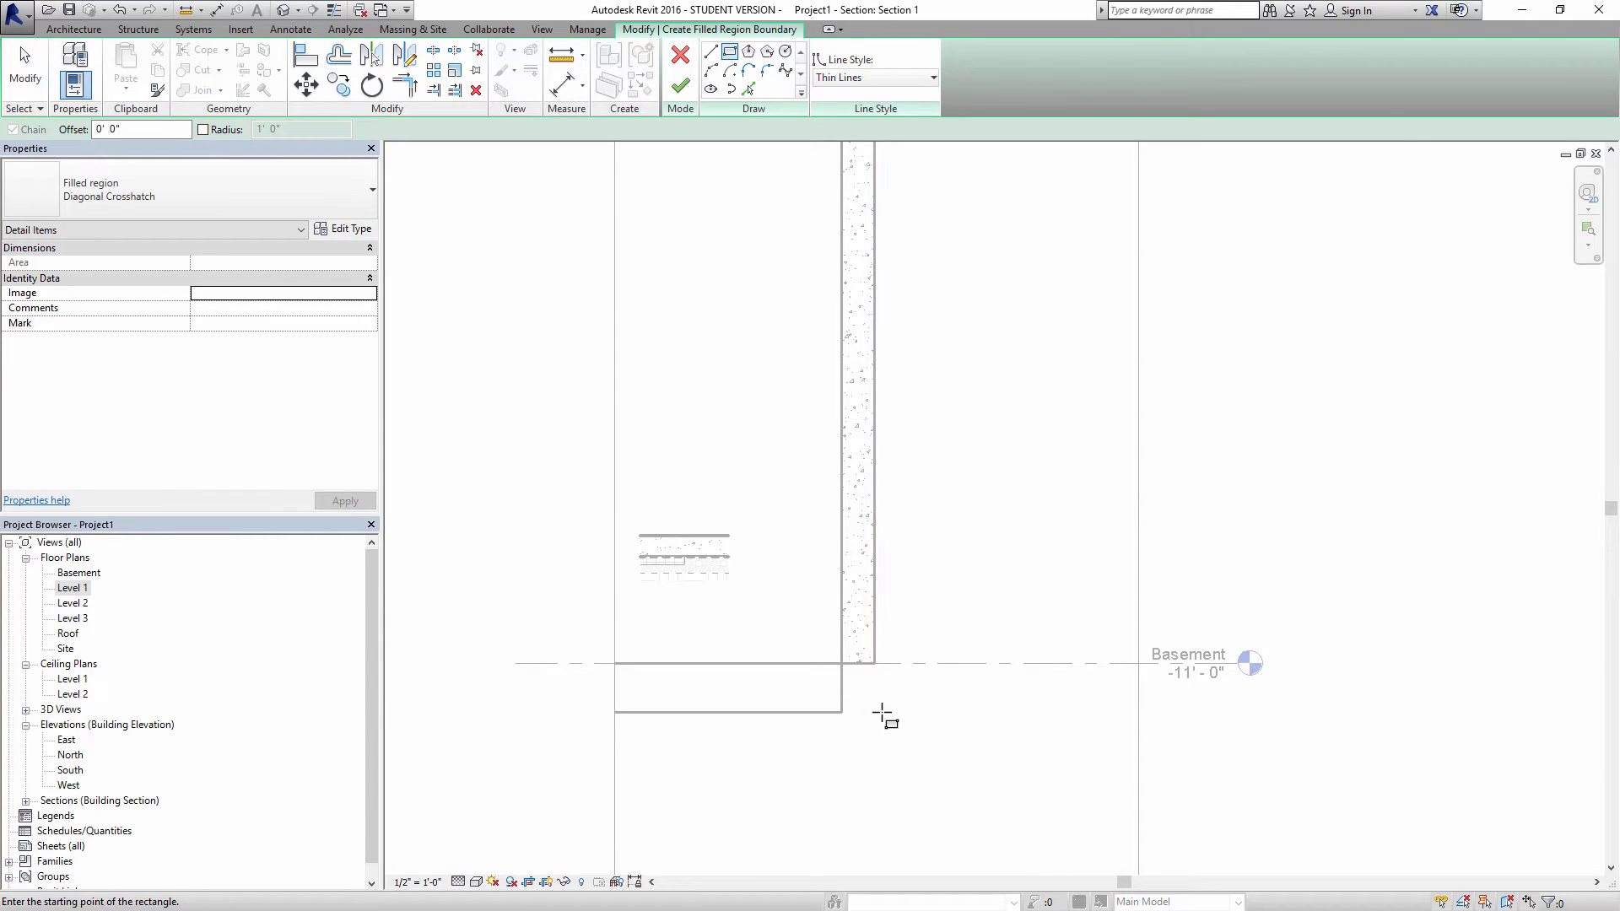
click(875, 713)
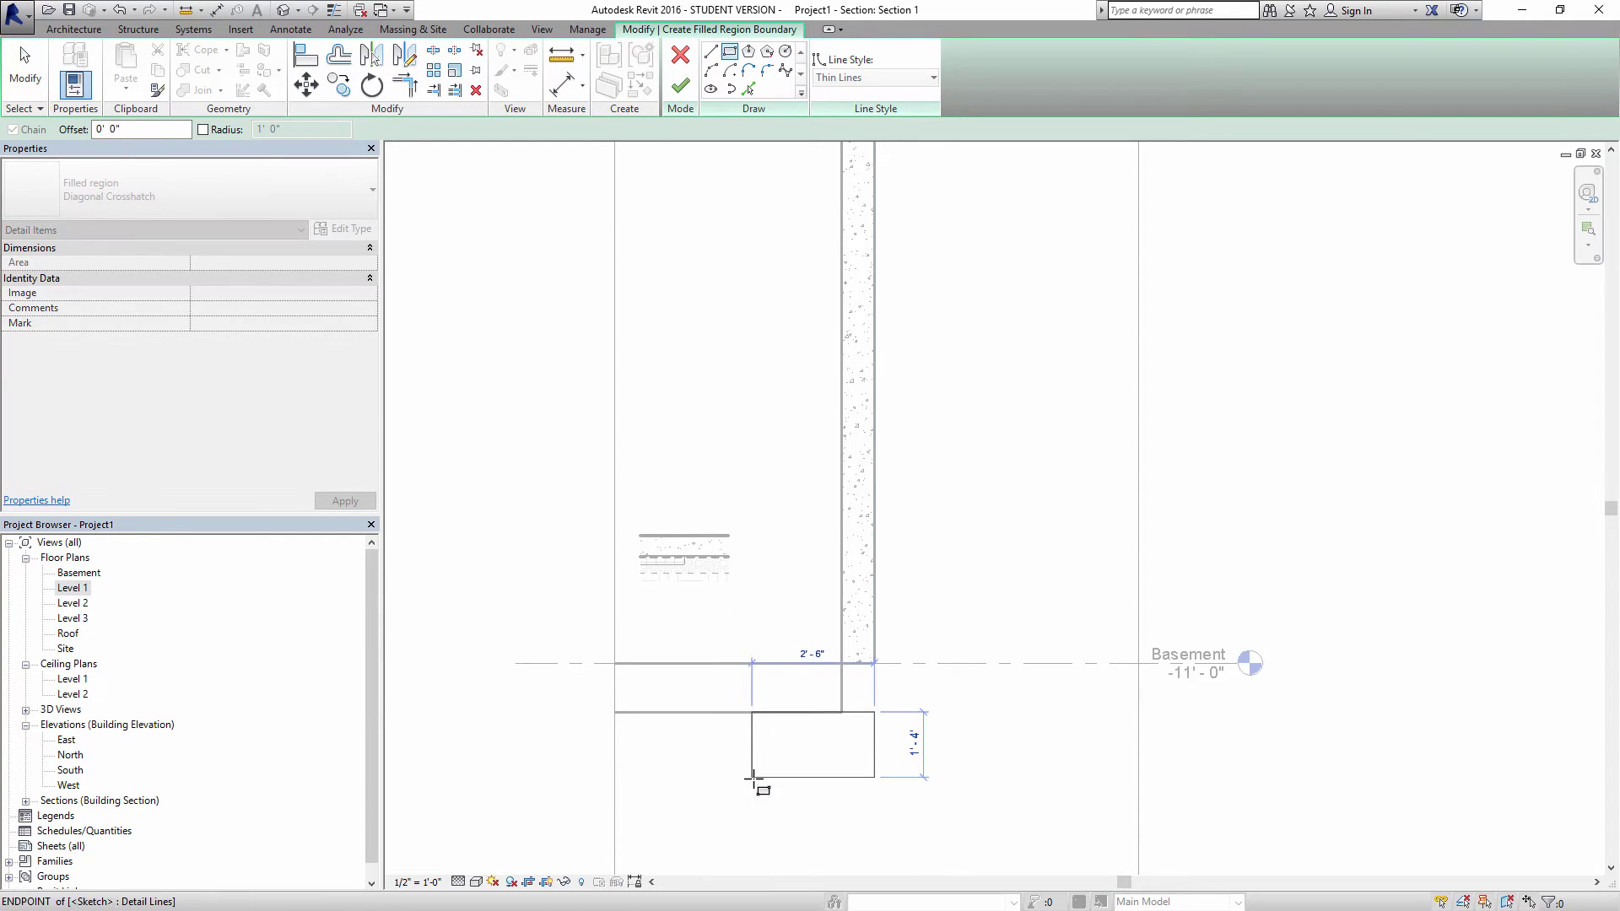
click(751, 777)
key(Escape)
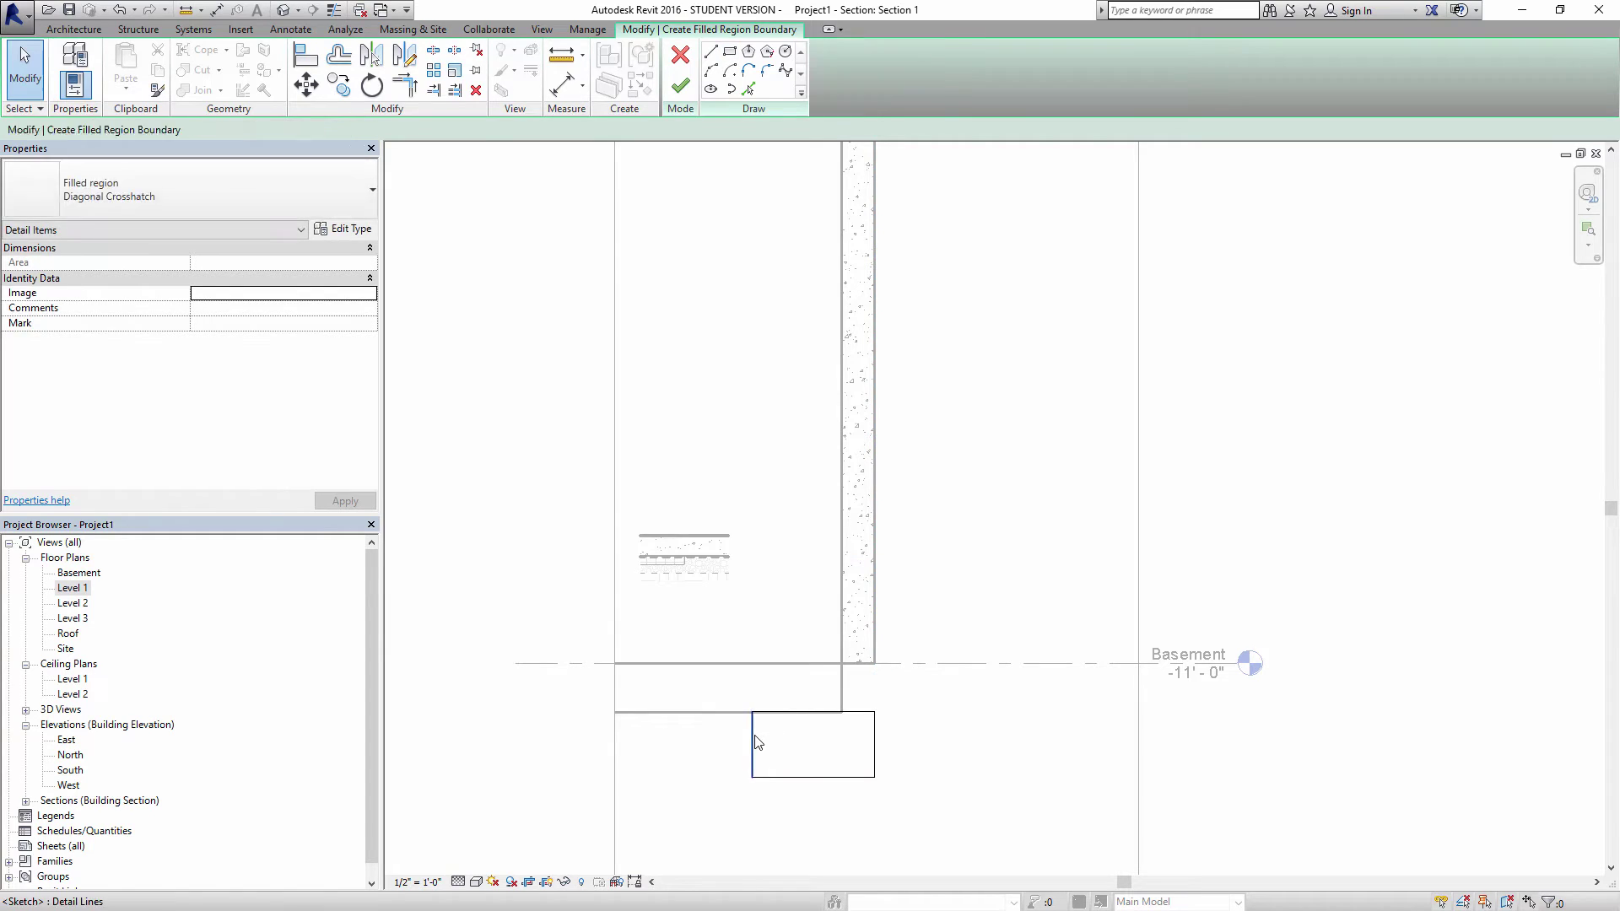
- Set the footing rectangle's four boundary lines to the 5_Wide line style
click(752, 742)
click(800, 667)
click(804, 798)
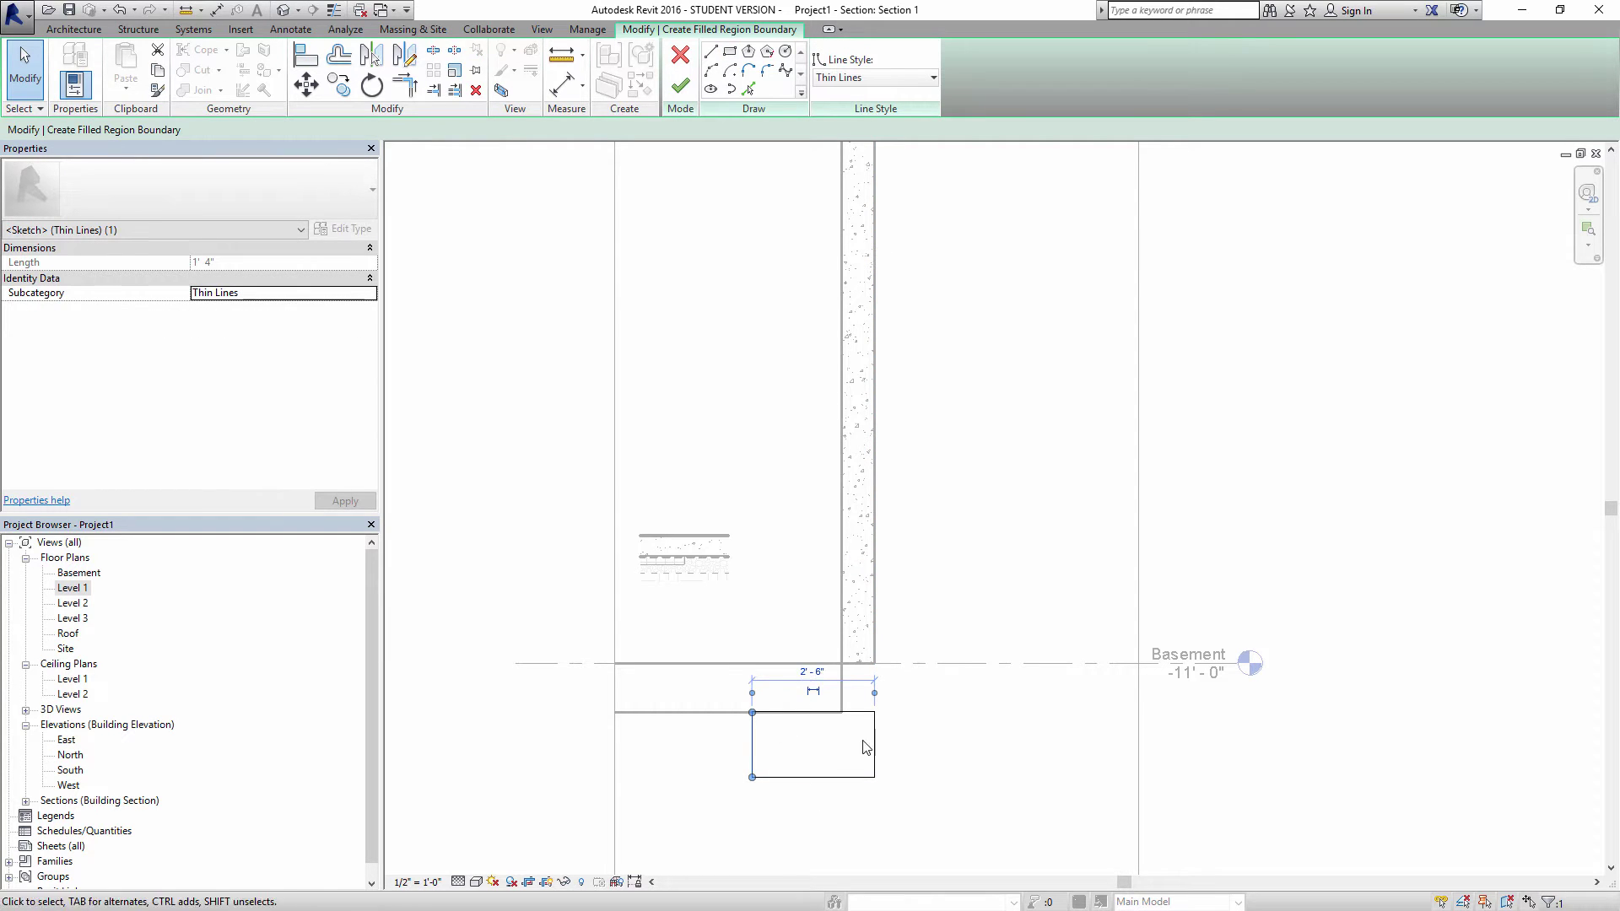
click(837, 778)
key(Escape)
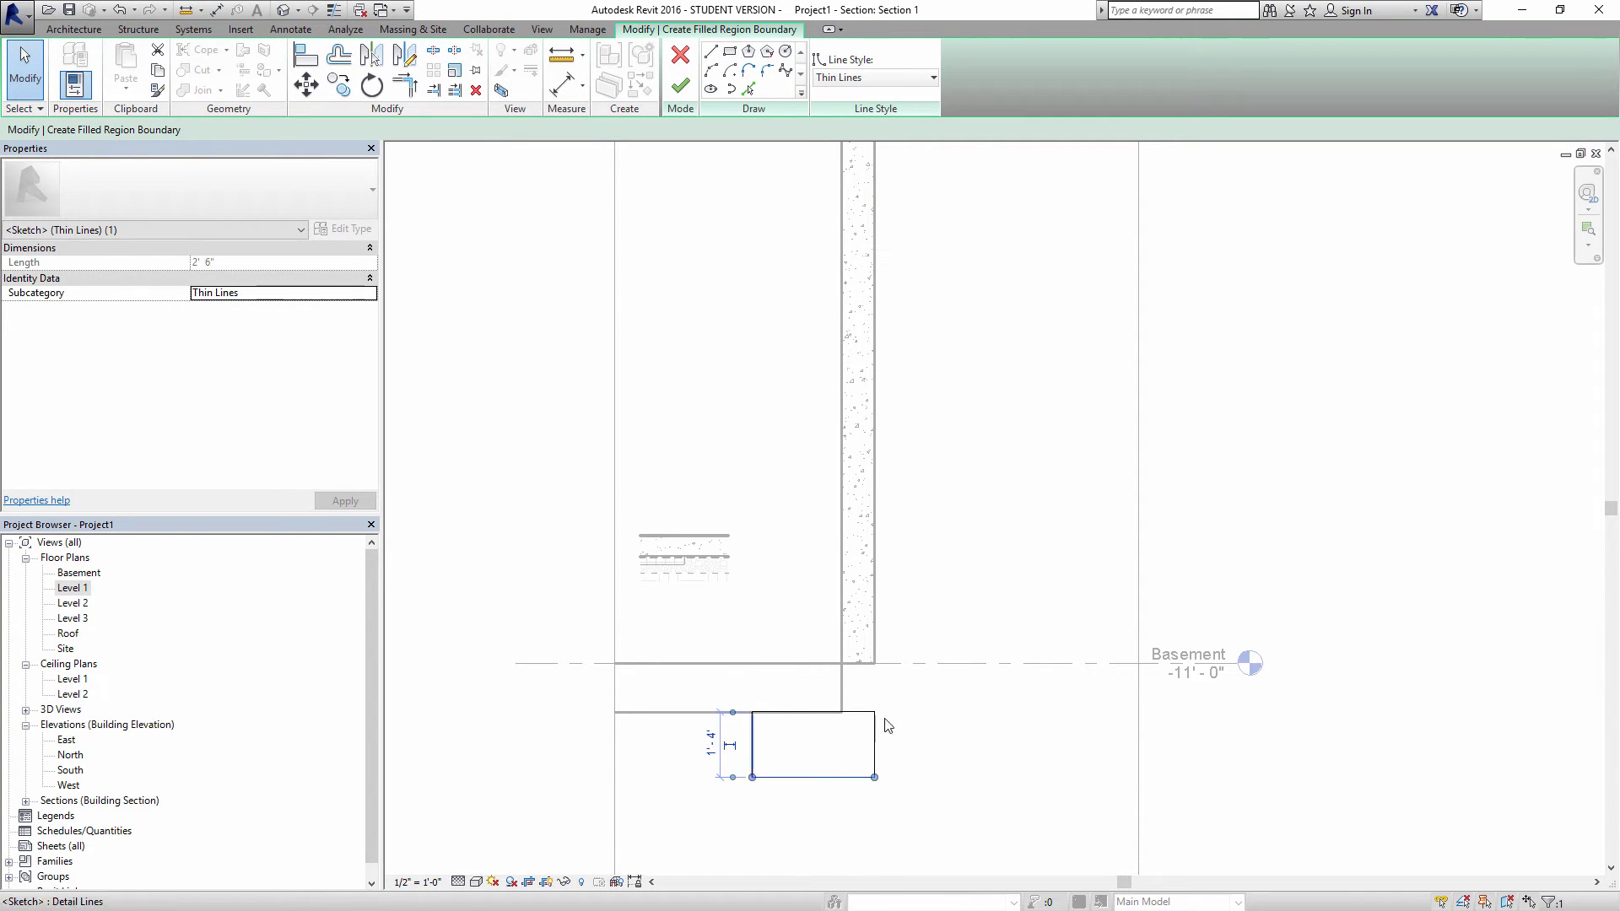
click(875, 741)
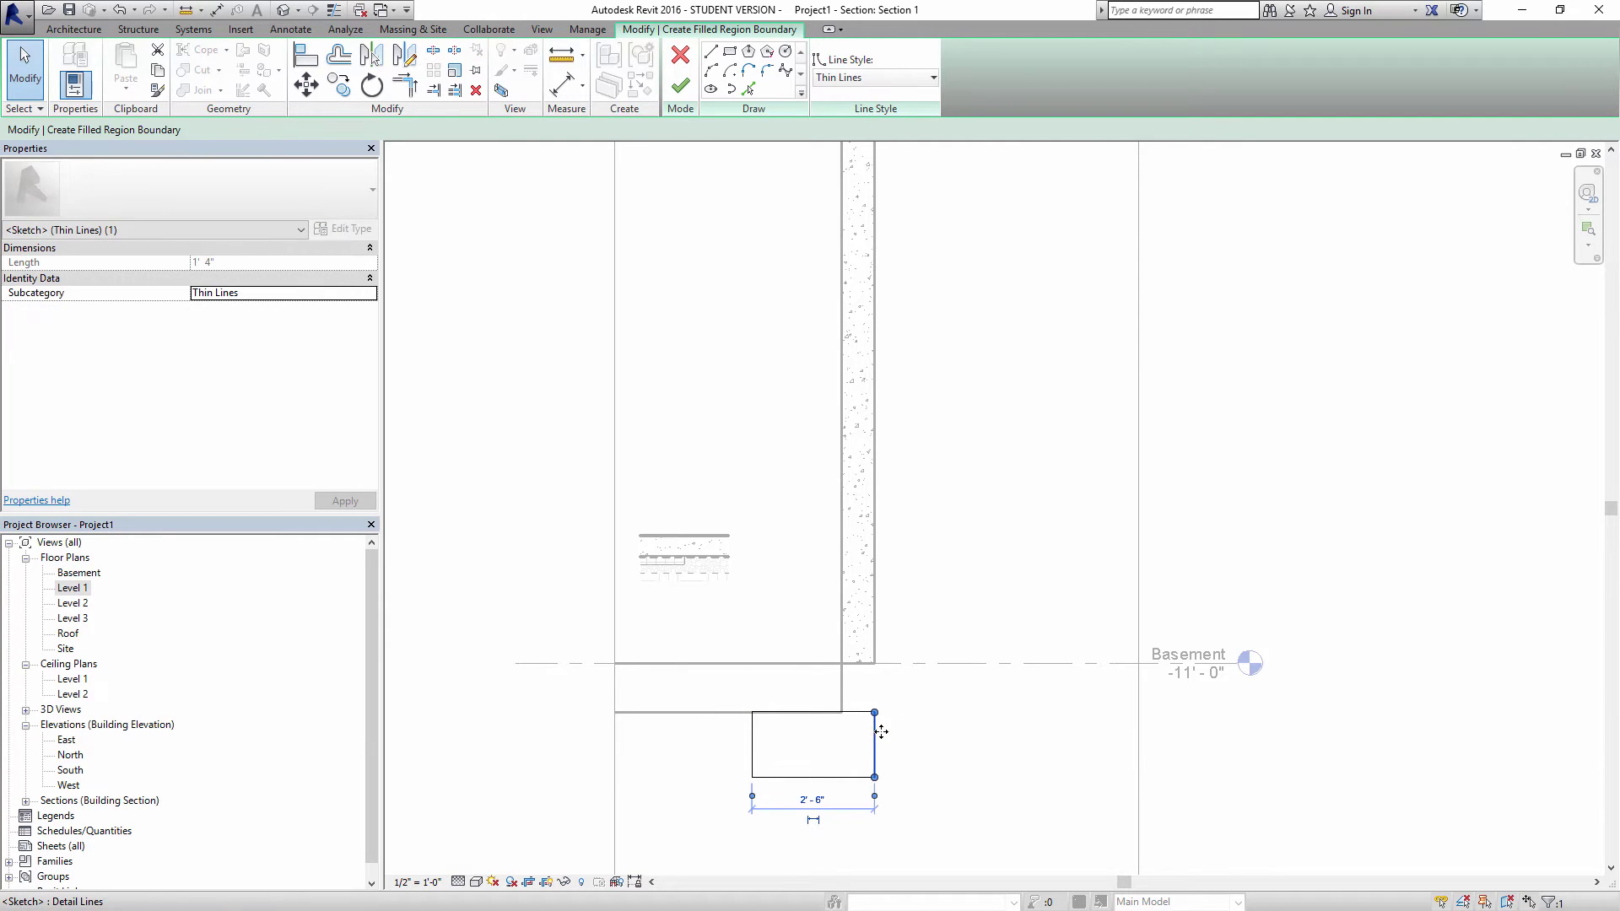
key(Escape)
click(876, 743)
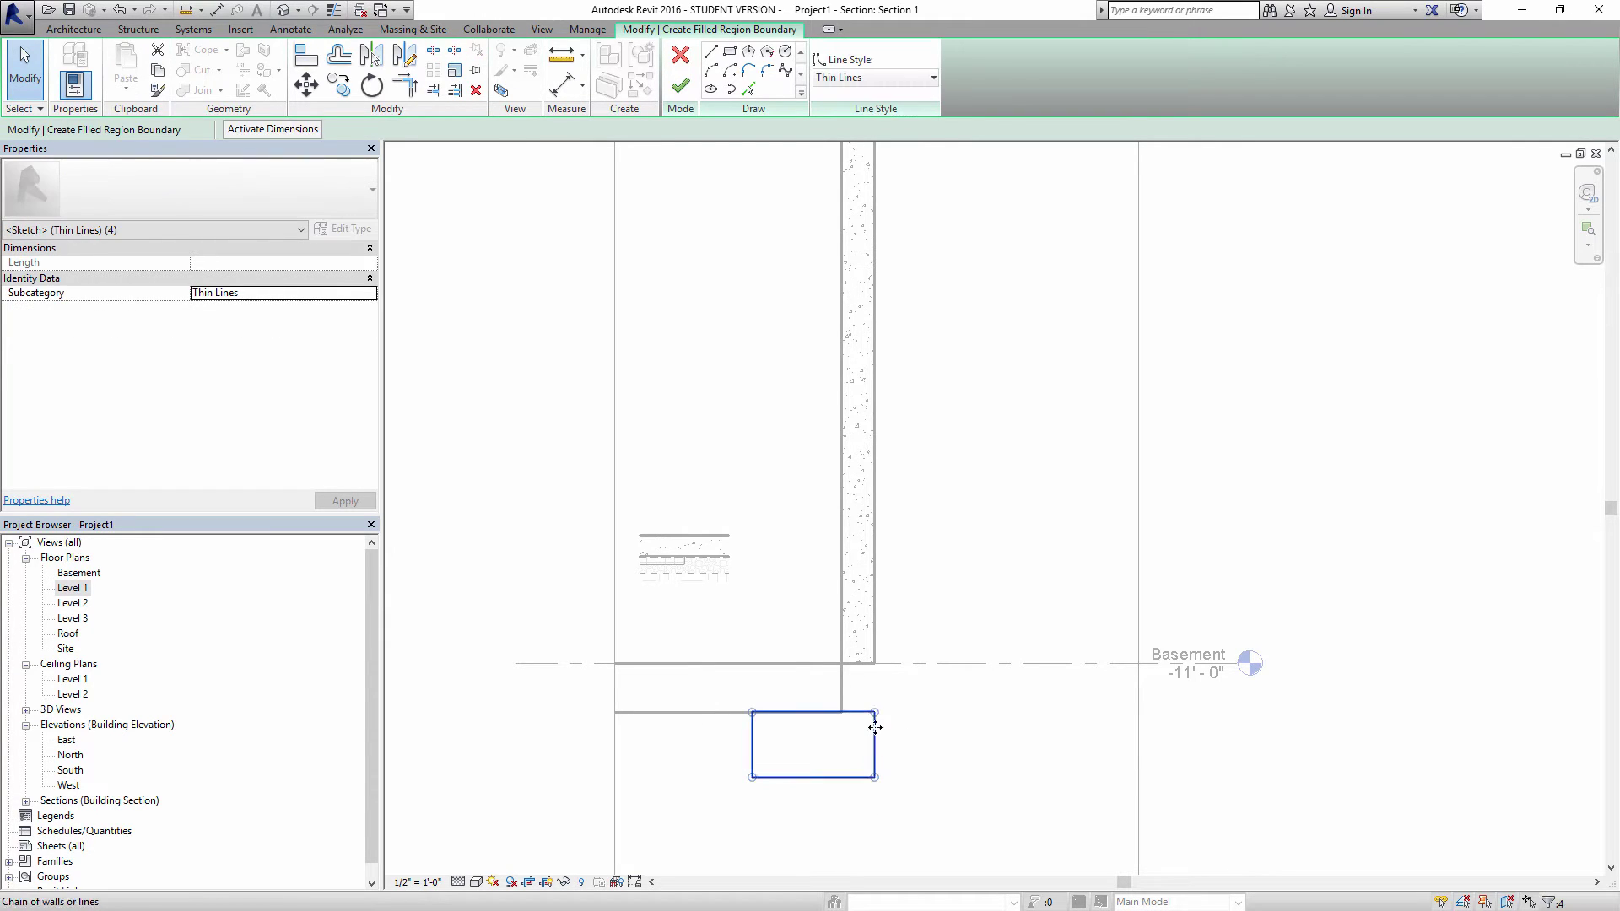
click(835, 78)
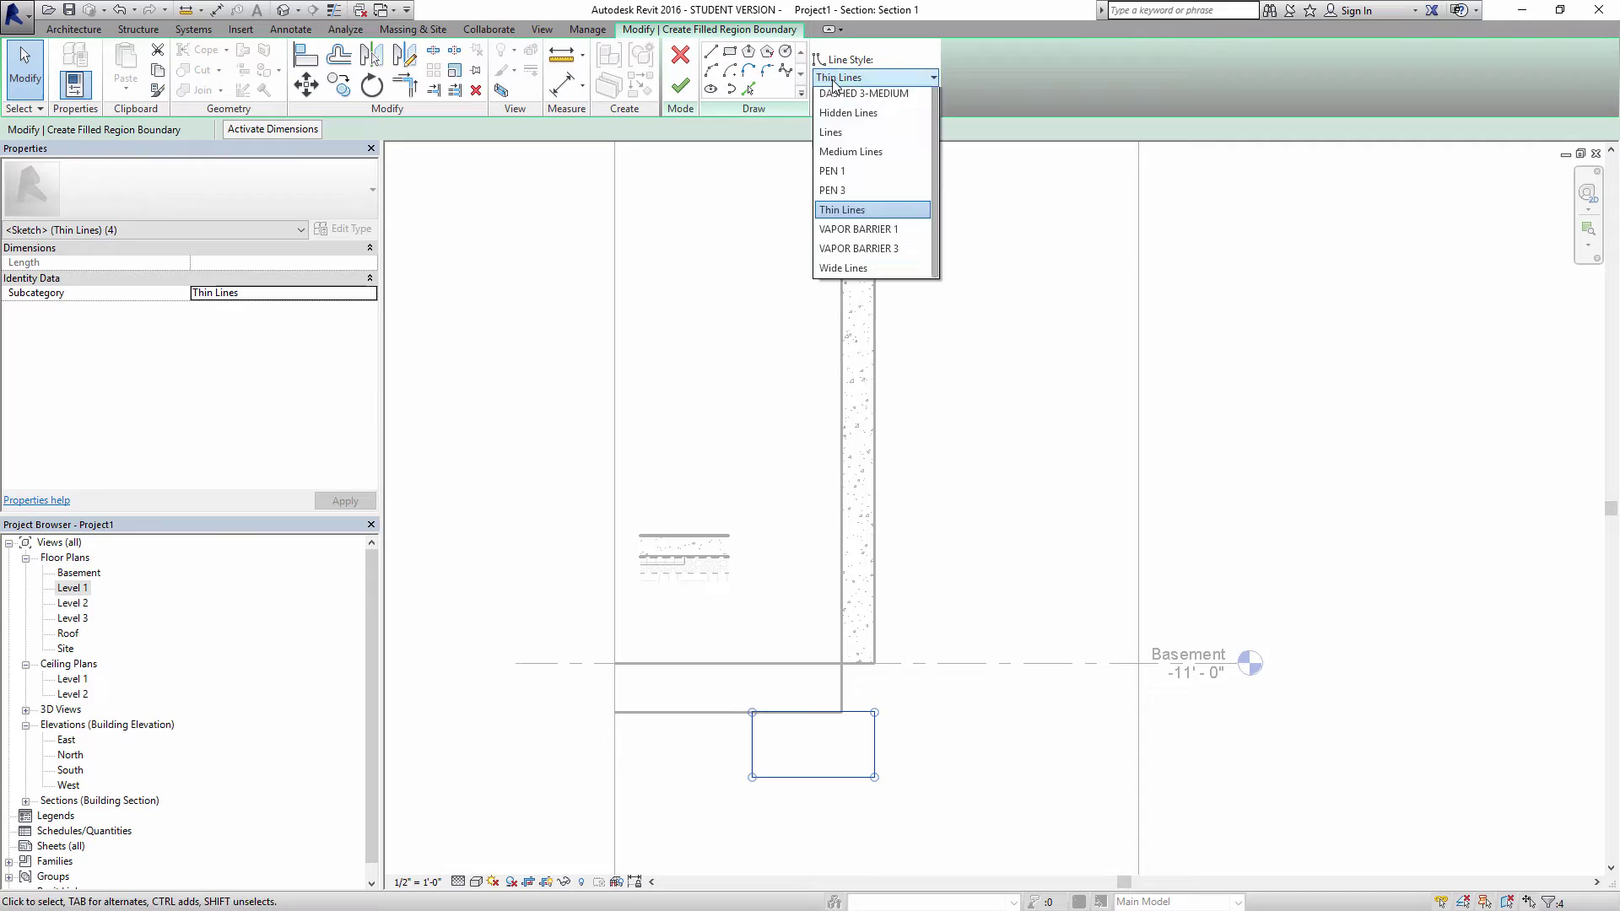
scroll(870, 186, up, 3)
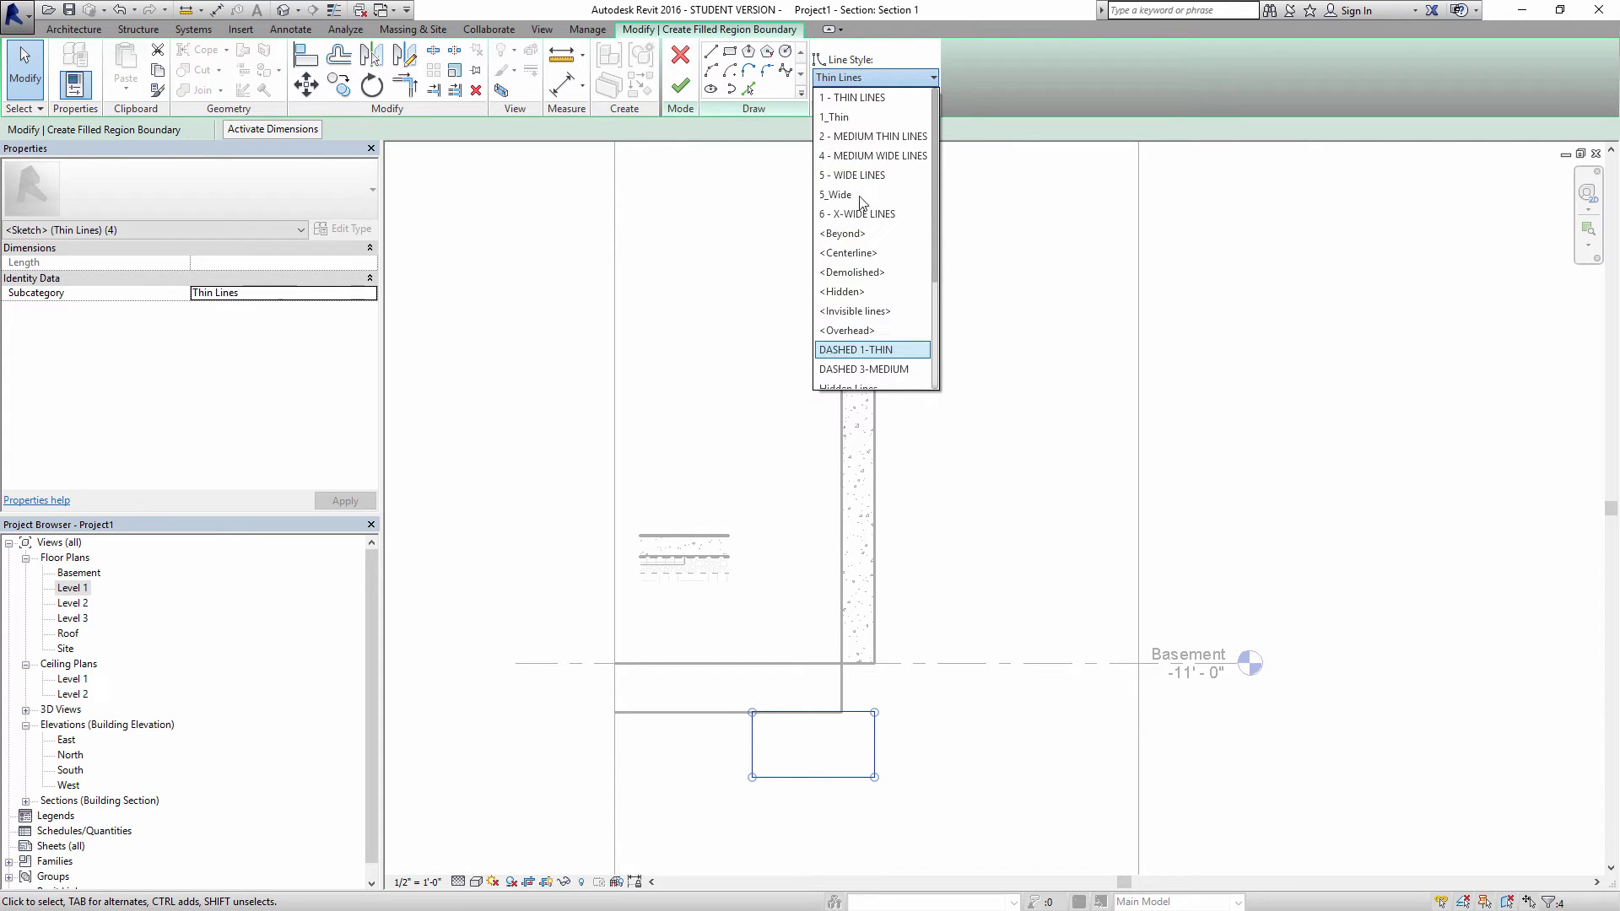
click(844, 195)
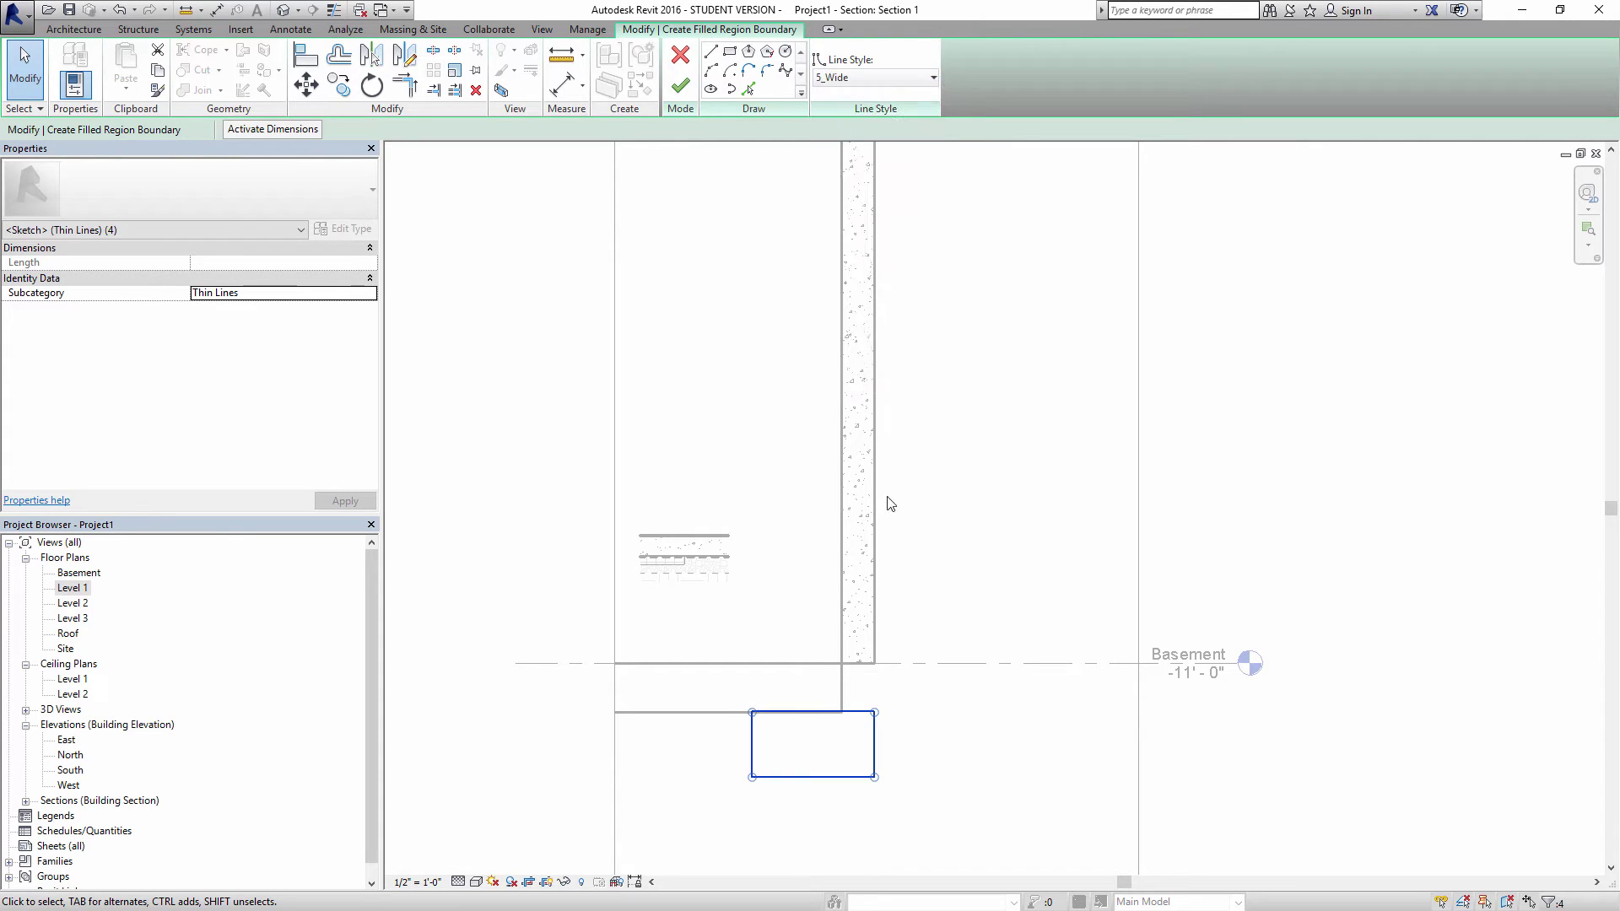
- Finish the filled region and change its type to Concrete
click(681, 86)
click(132, 168)
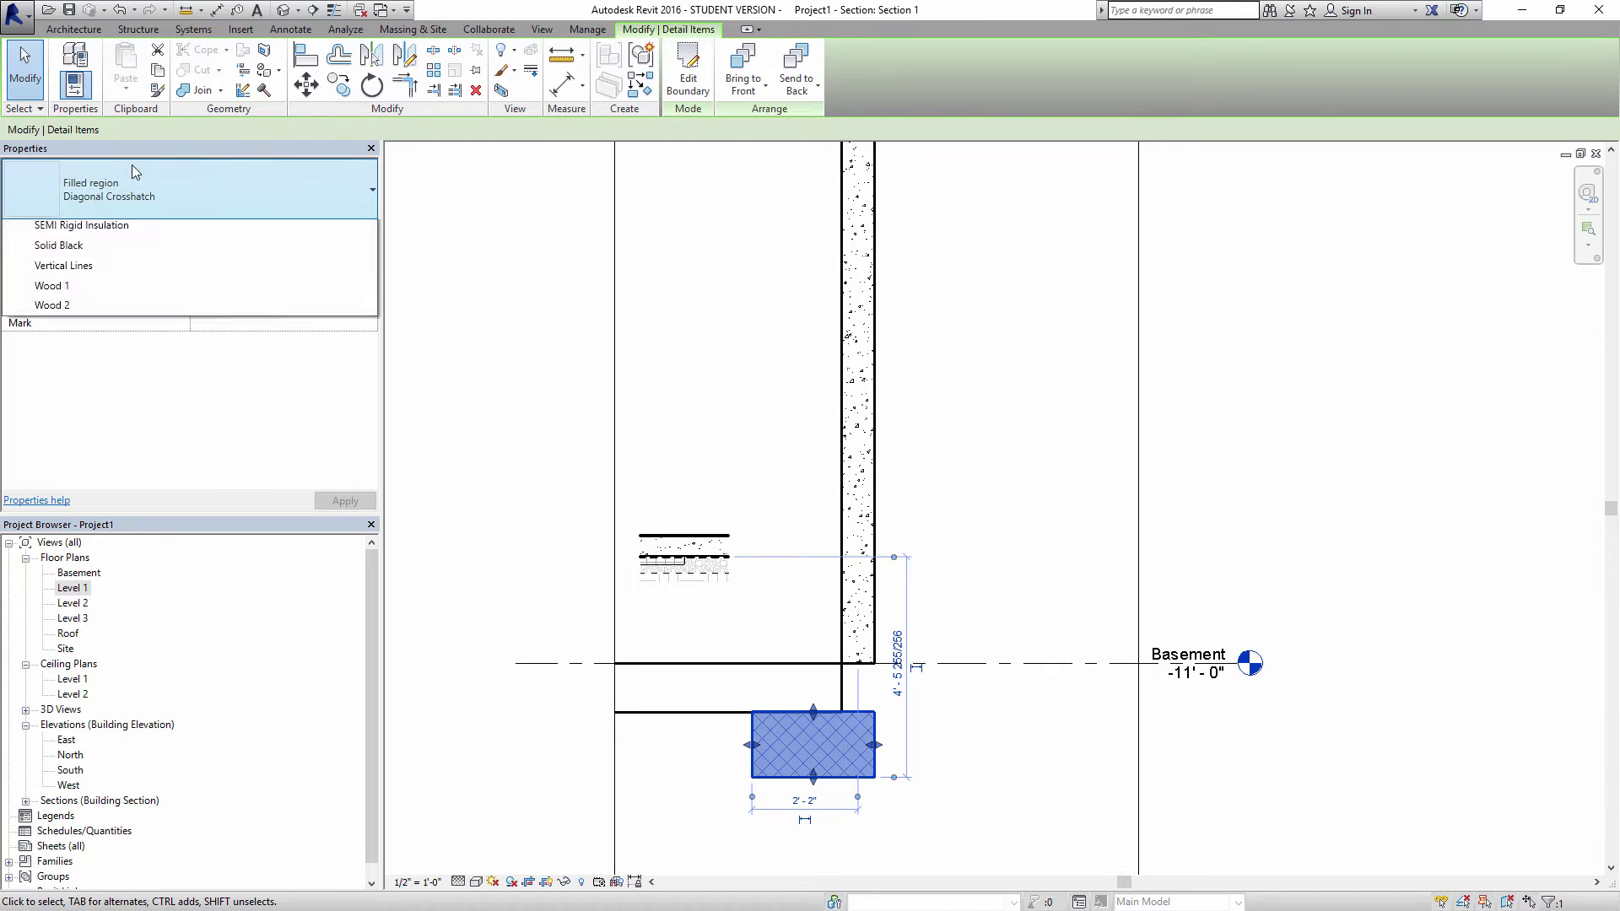
click(79, 275)
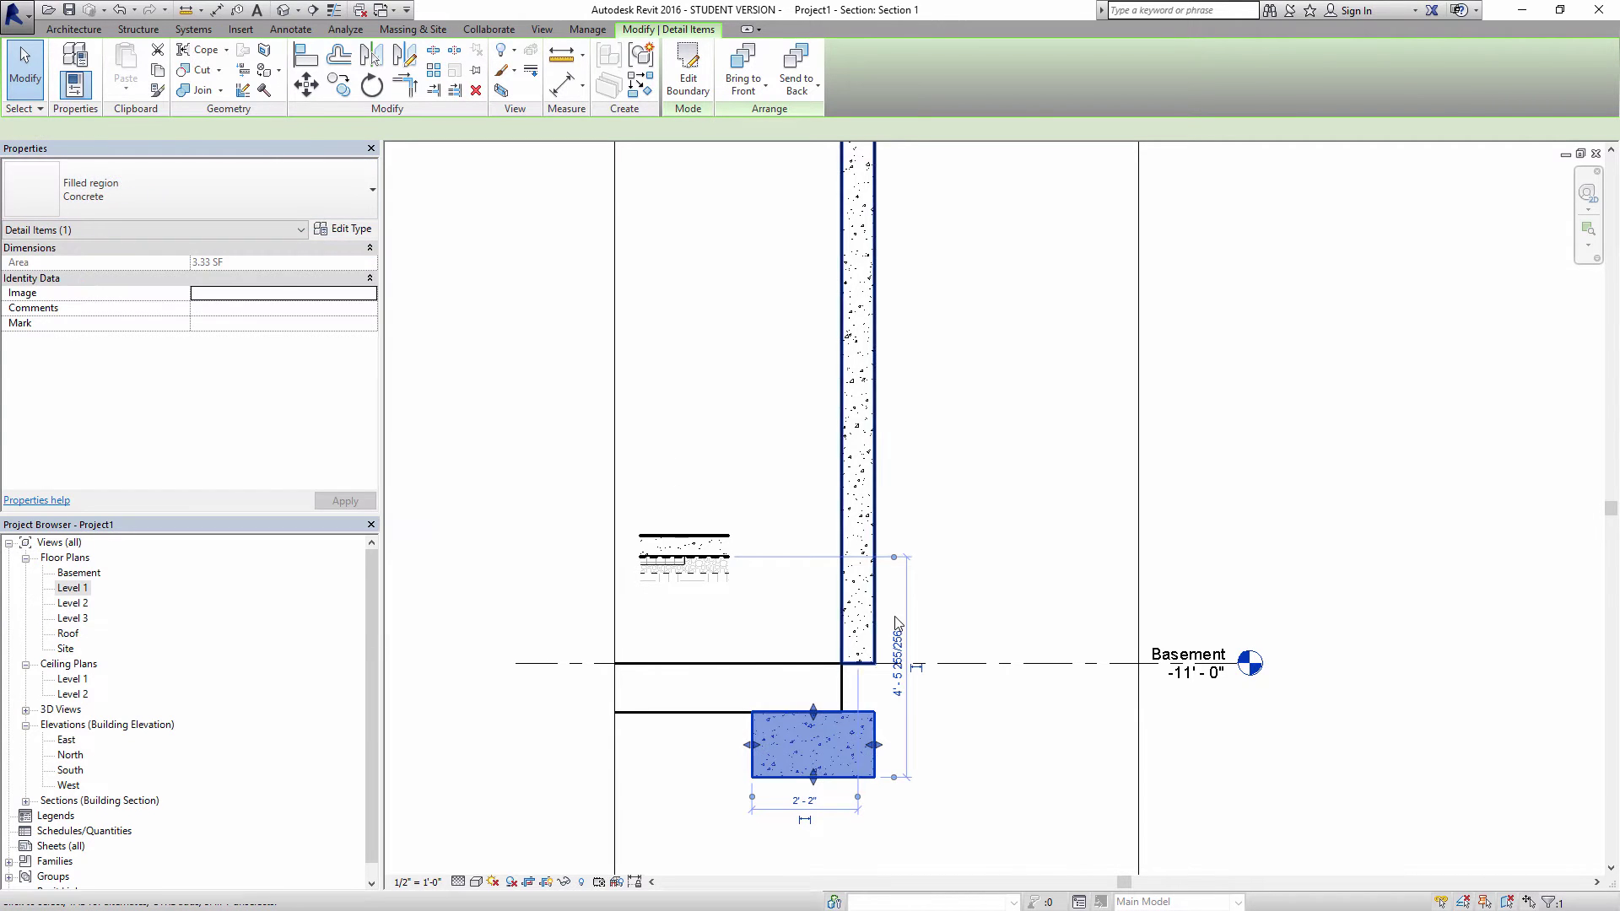
key(Escape)
scroll(881, 731, up, 2)
- Give the concrete foundation wall a Base Offset of -1' 0" so it reaches the footing
click(874, 593)
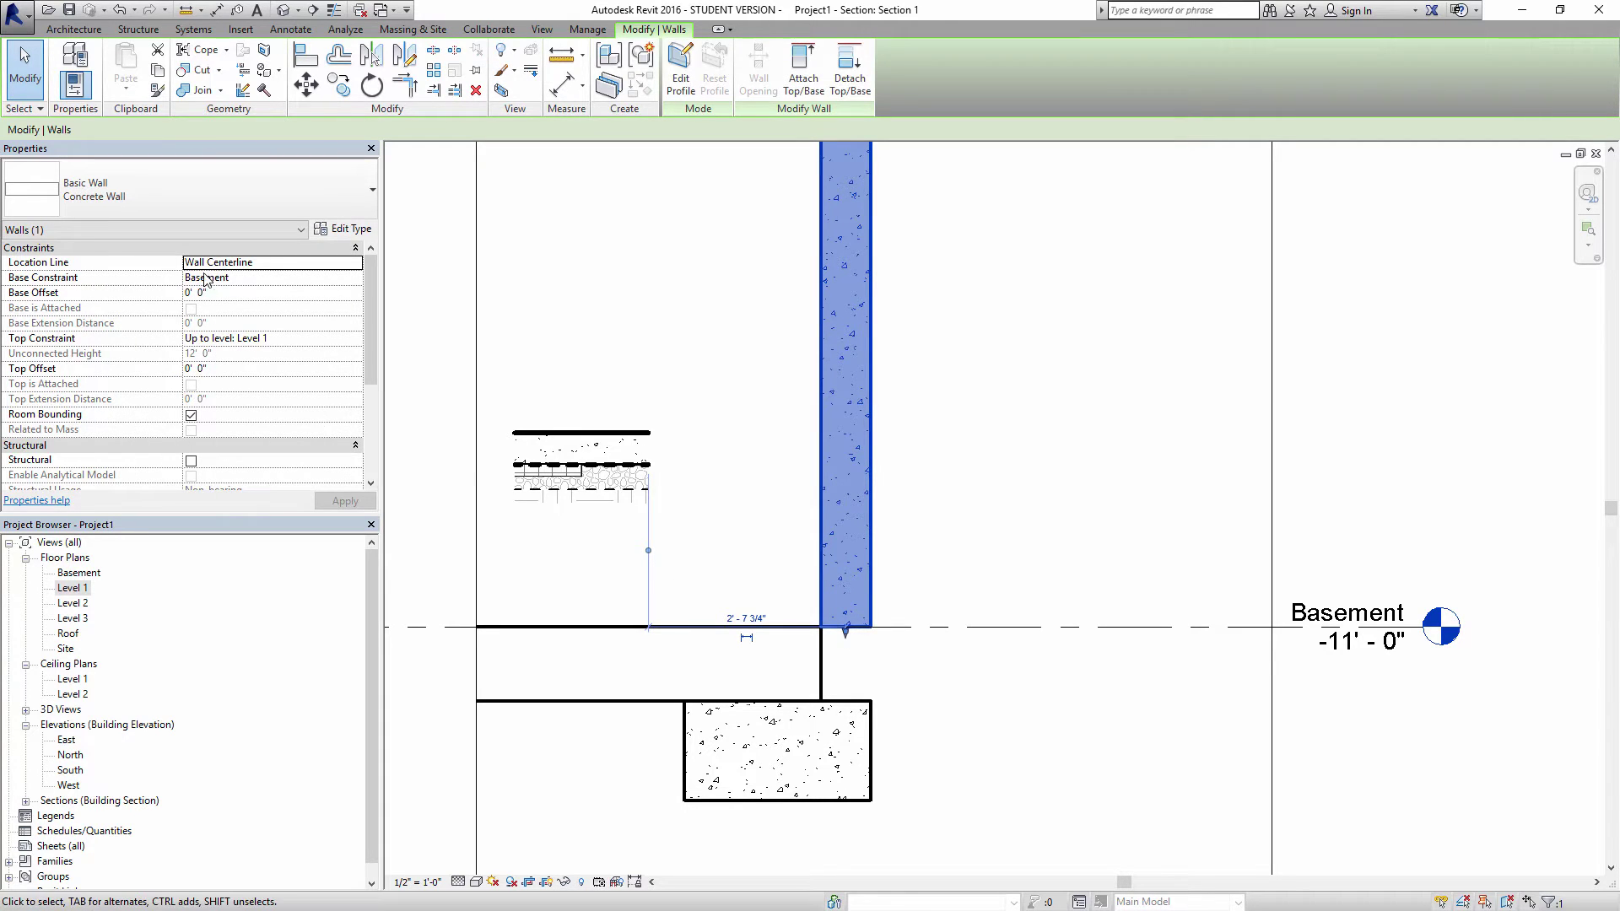
click(245, 292)
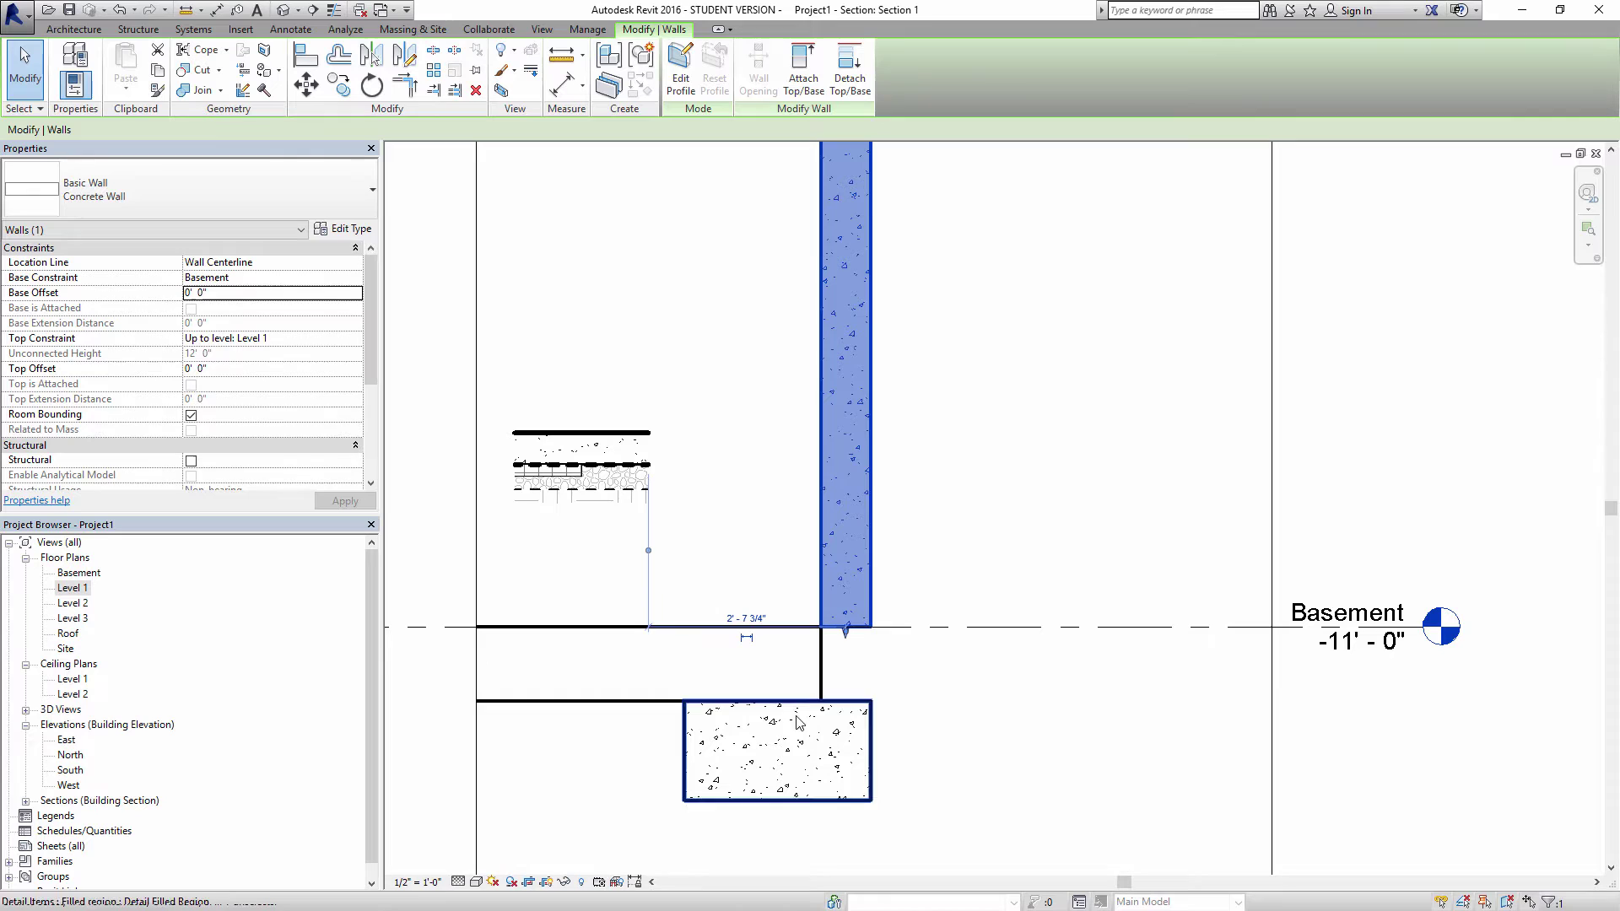
click(809, 637)
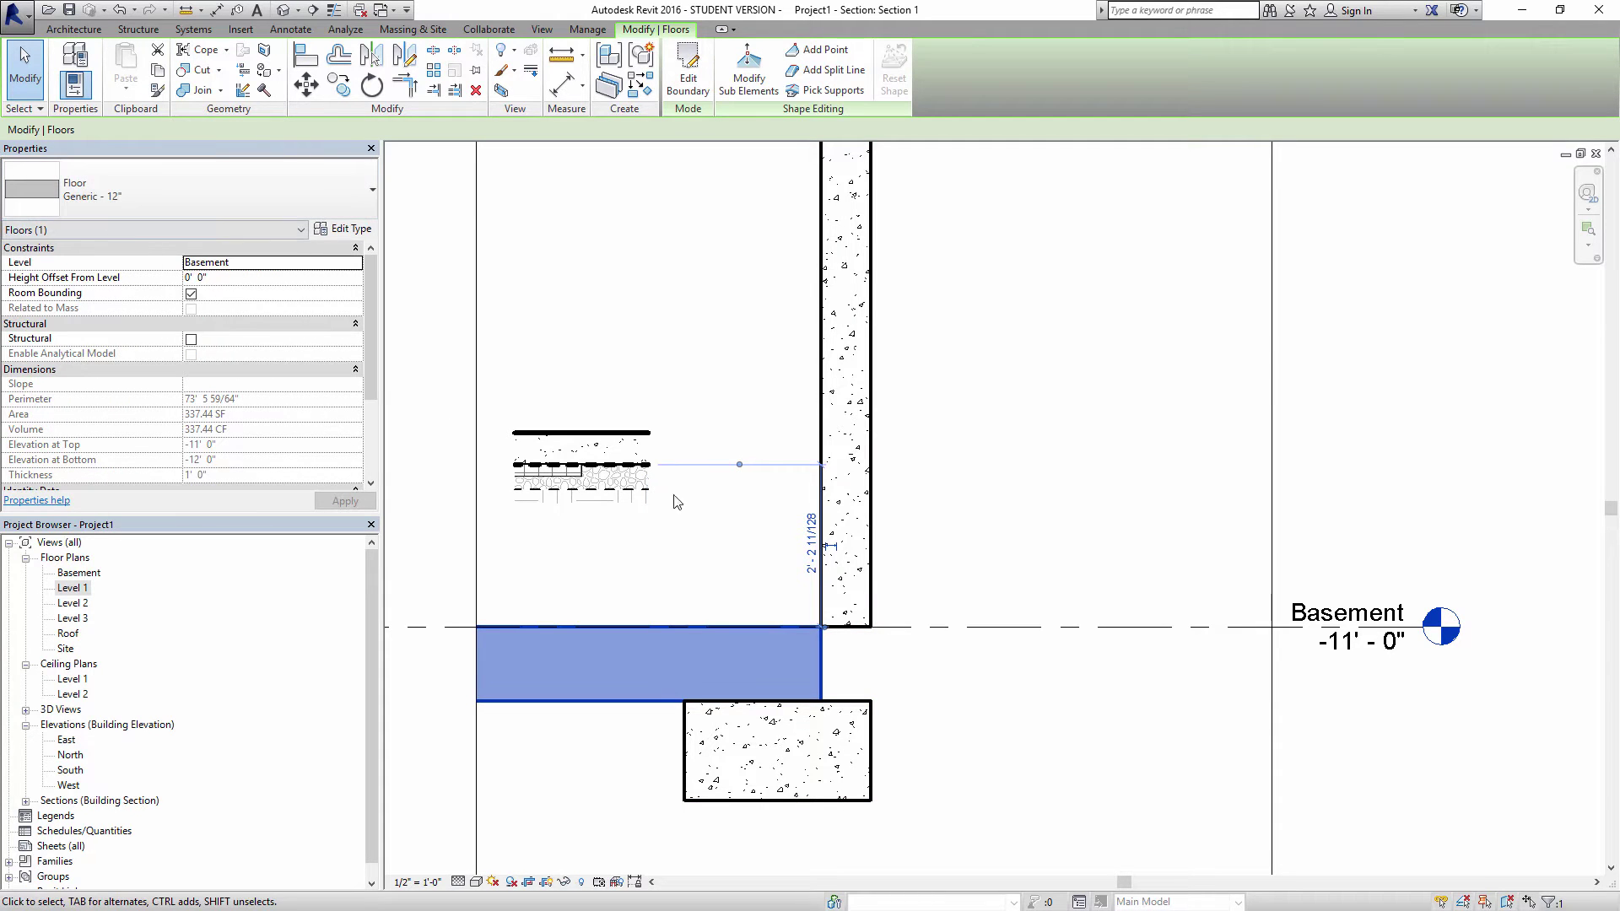
click(869, 524)
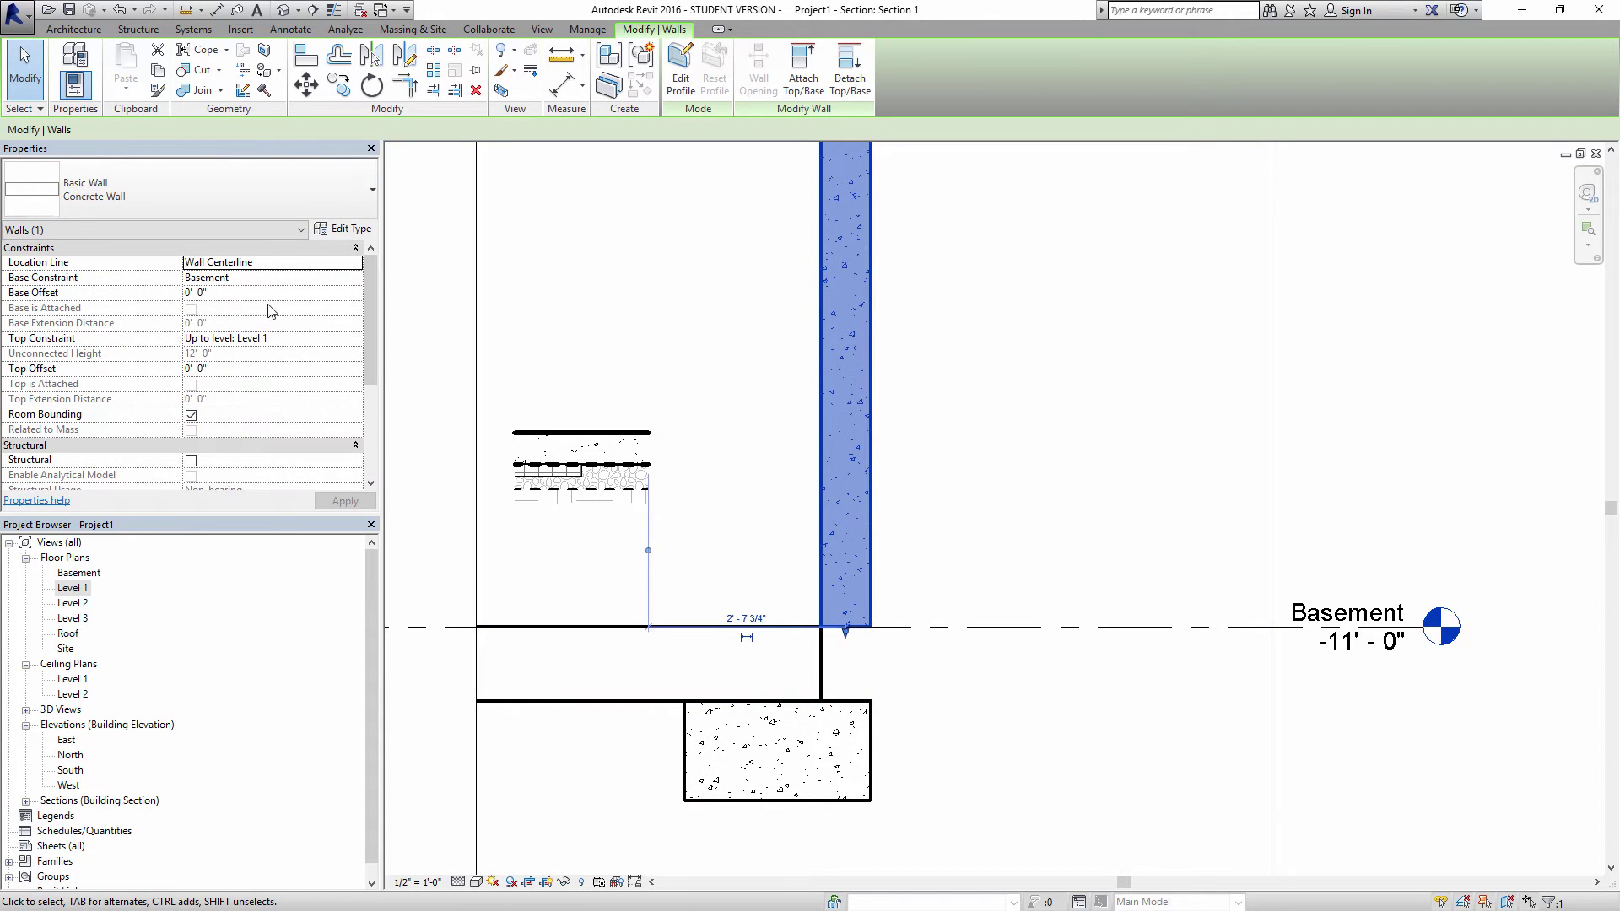
click(217, 293)
text(-1)
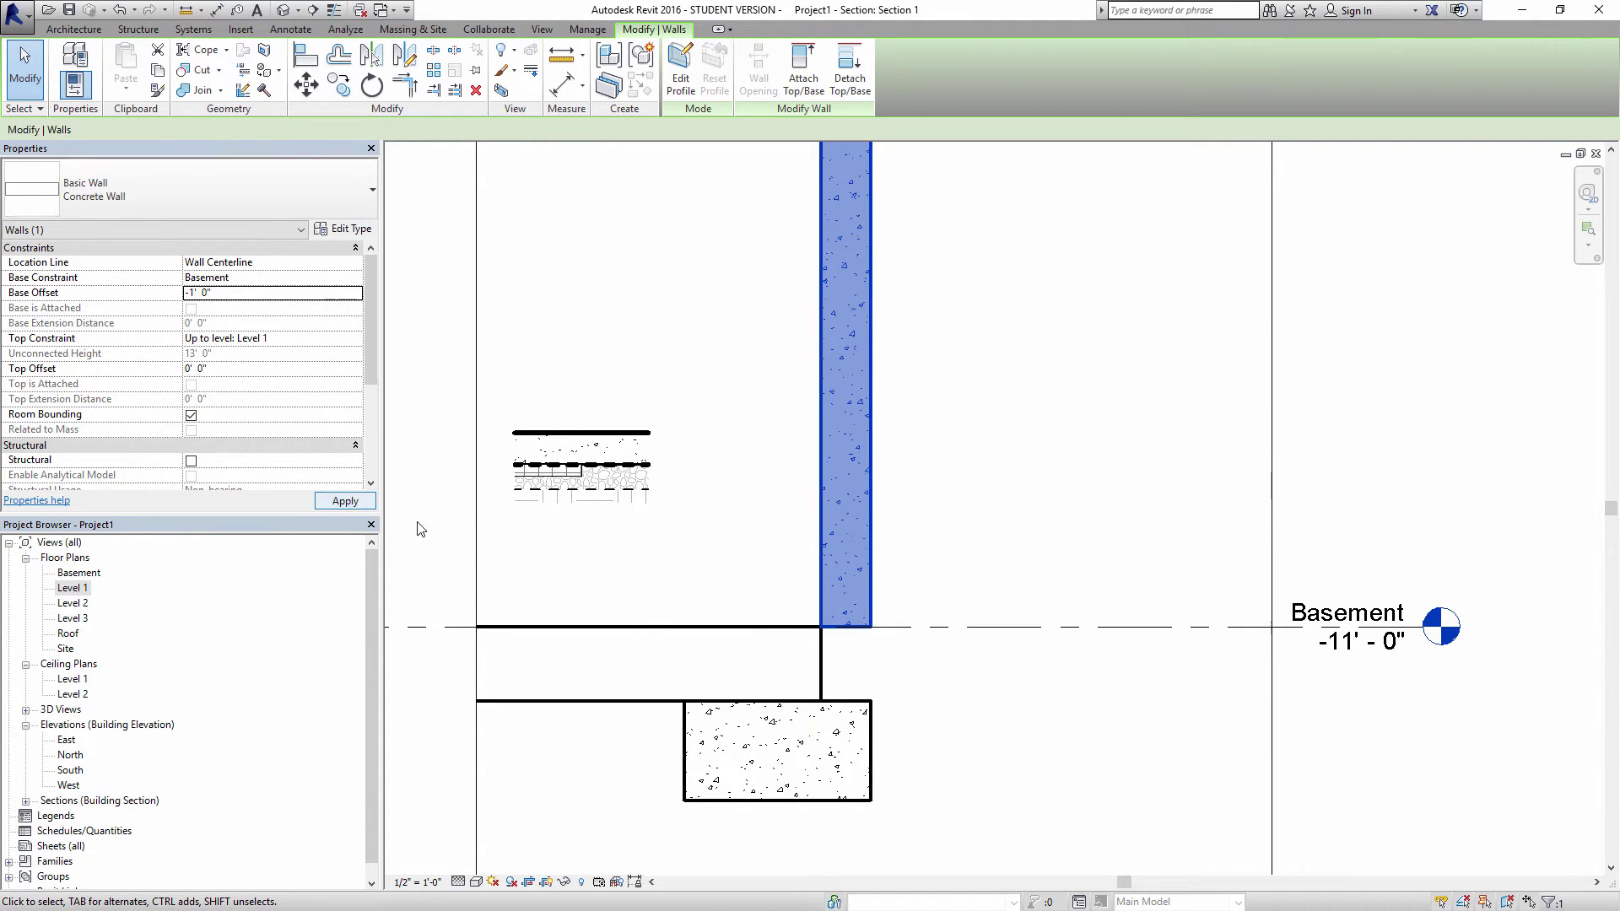
key(Escape)
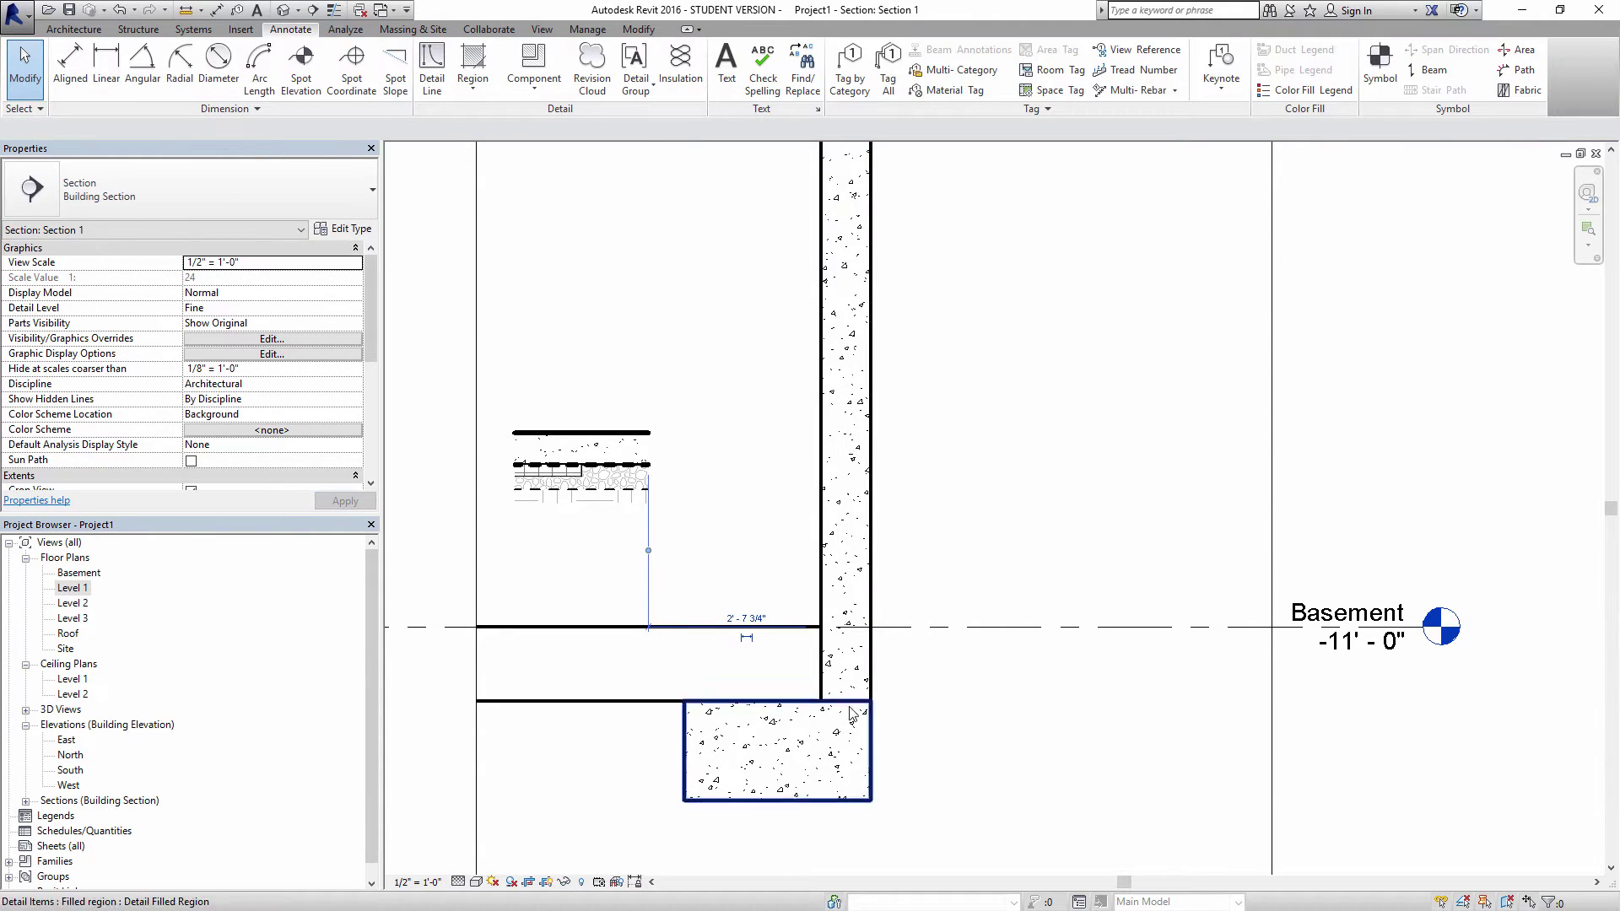
middle_drag(833, 716, 1026, 704)
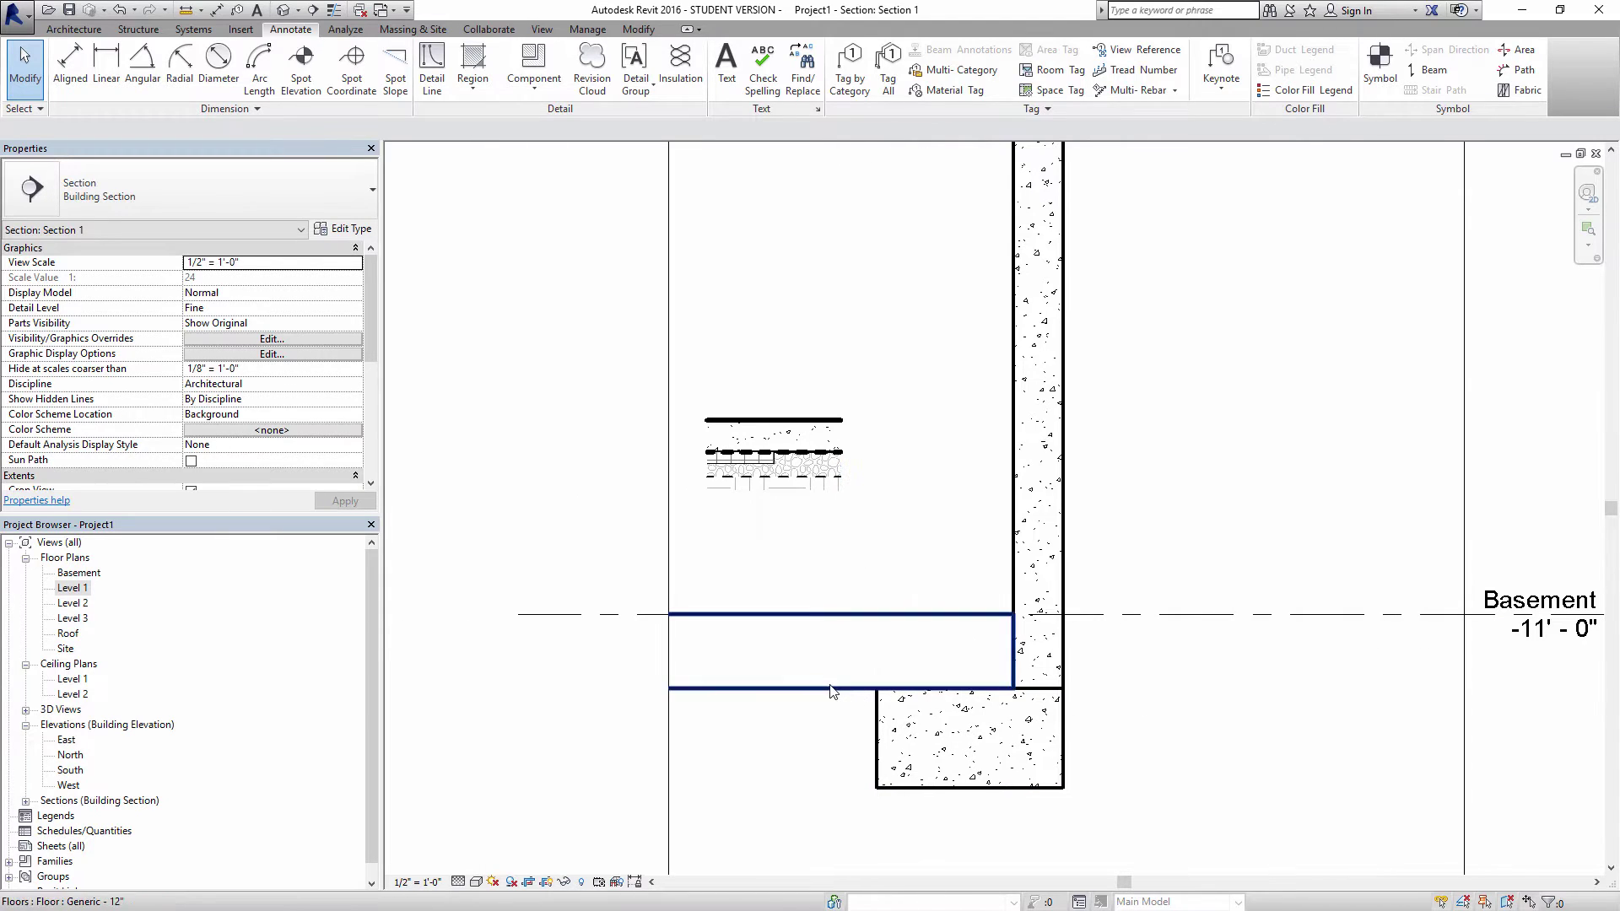
- Duplicate the basement slab's Generic - 12" floor type as 'Basement Floor'
click(883, 643)
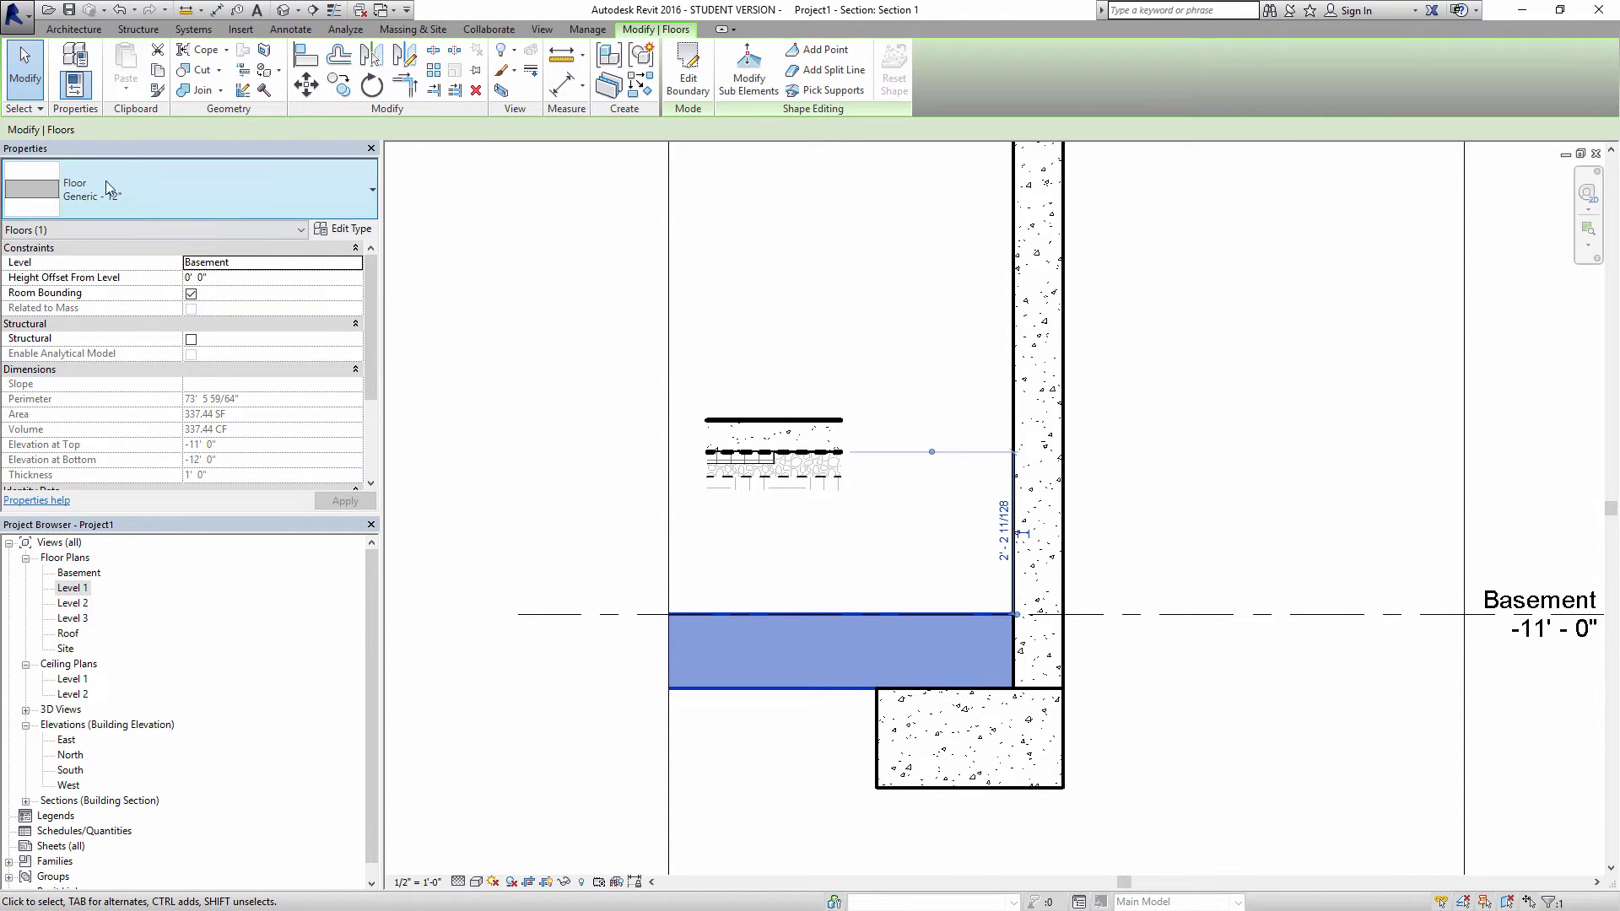
click(273, 196)
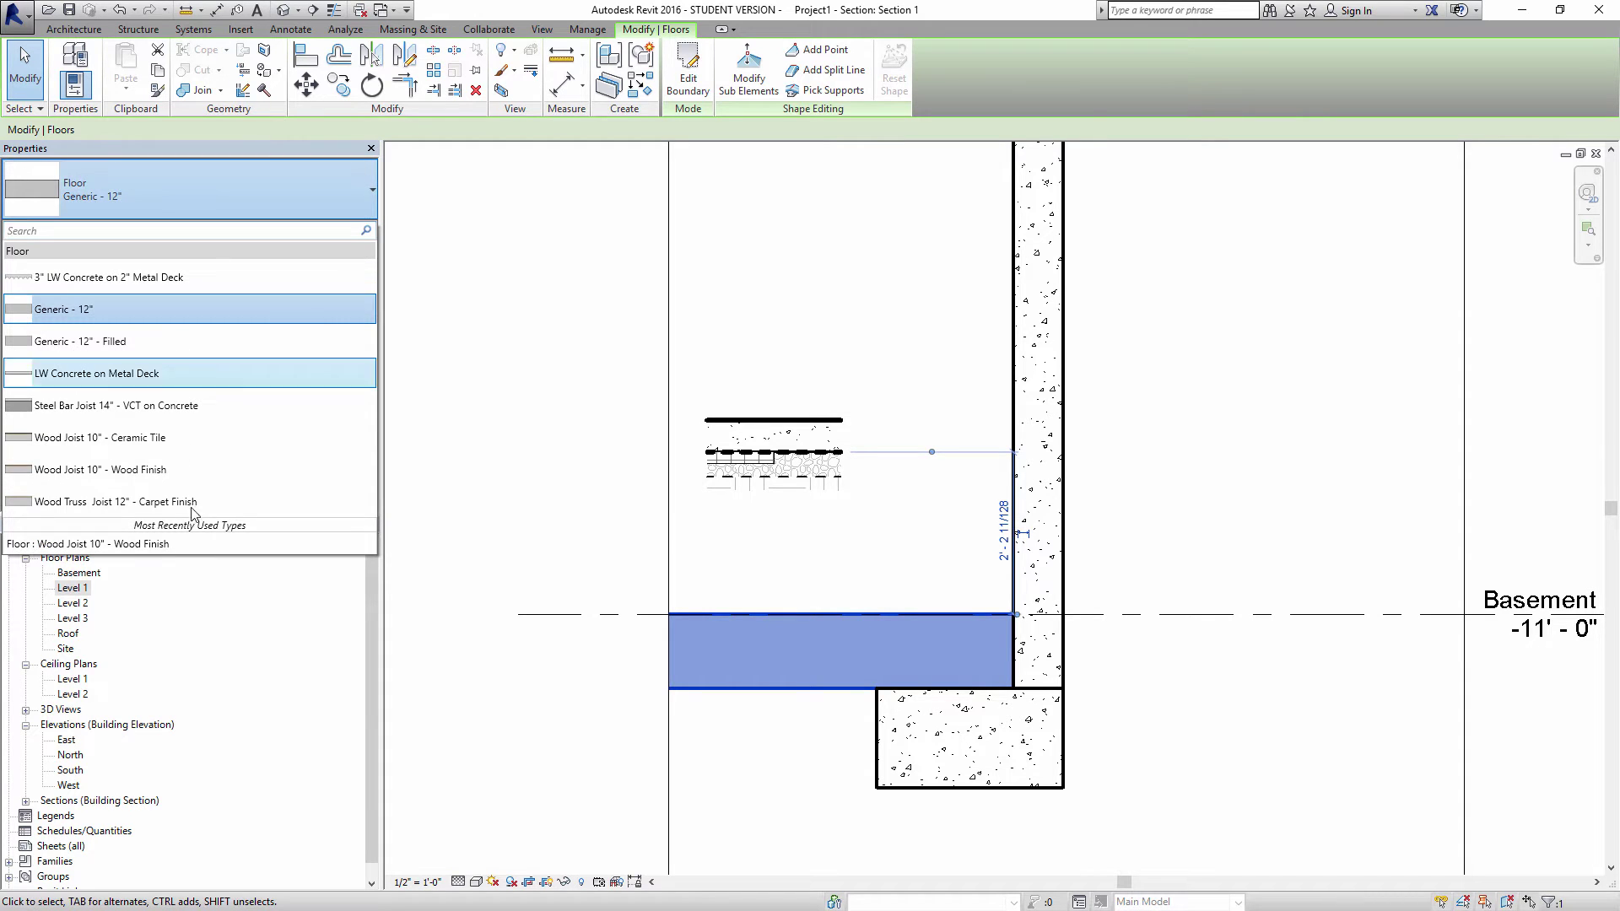
click(212, 197)
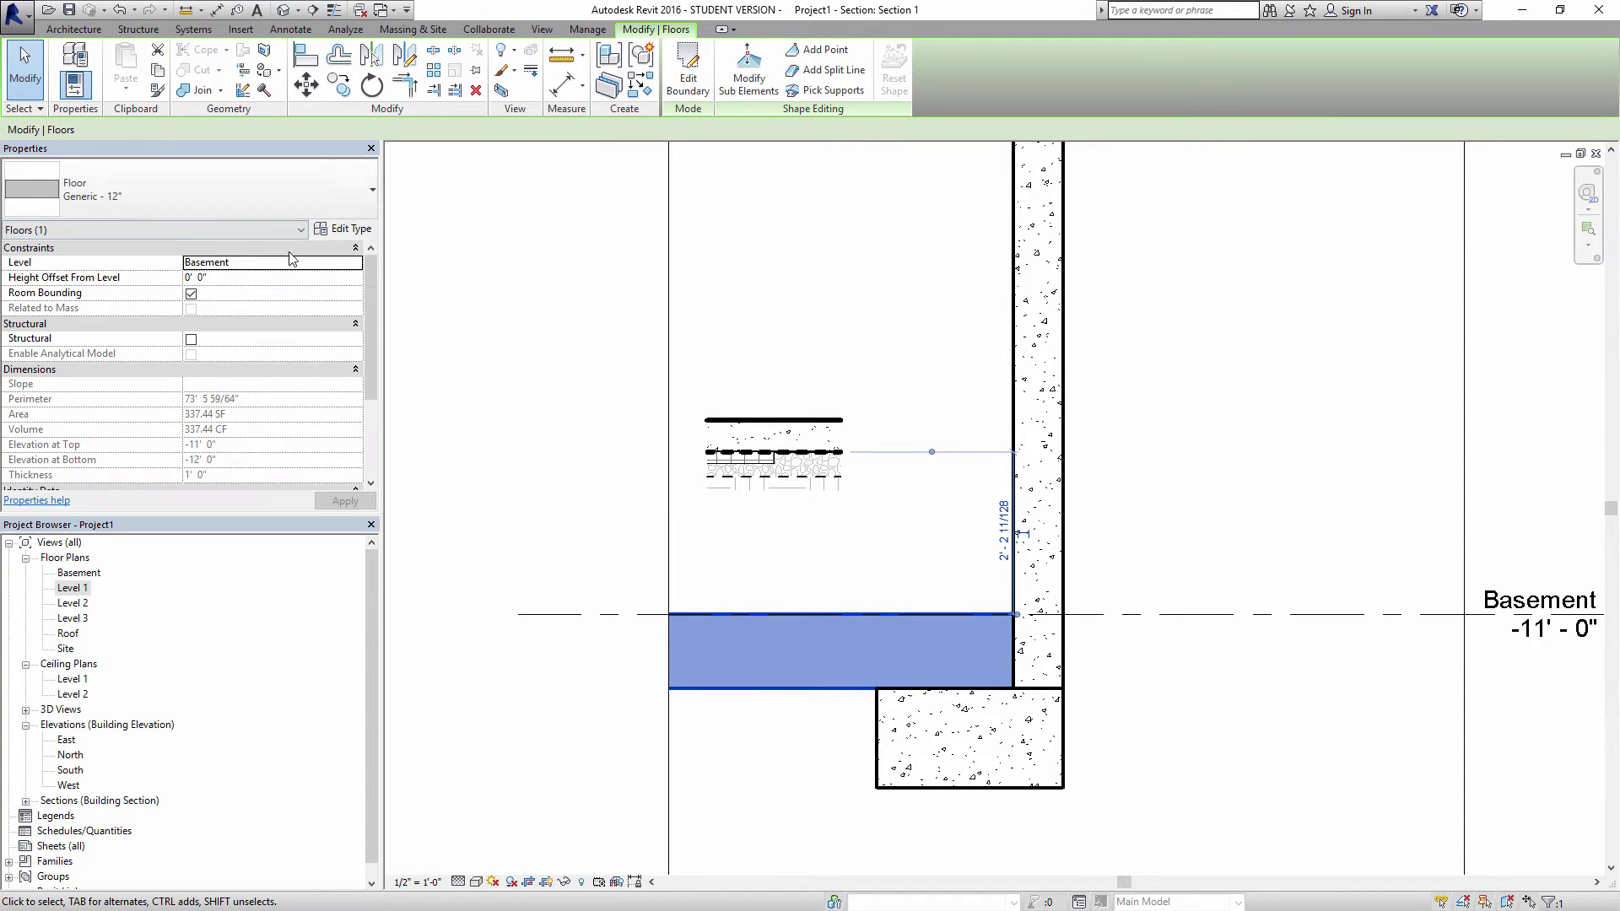
click(354, 230)
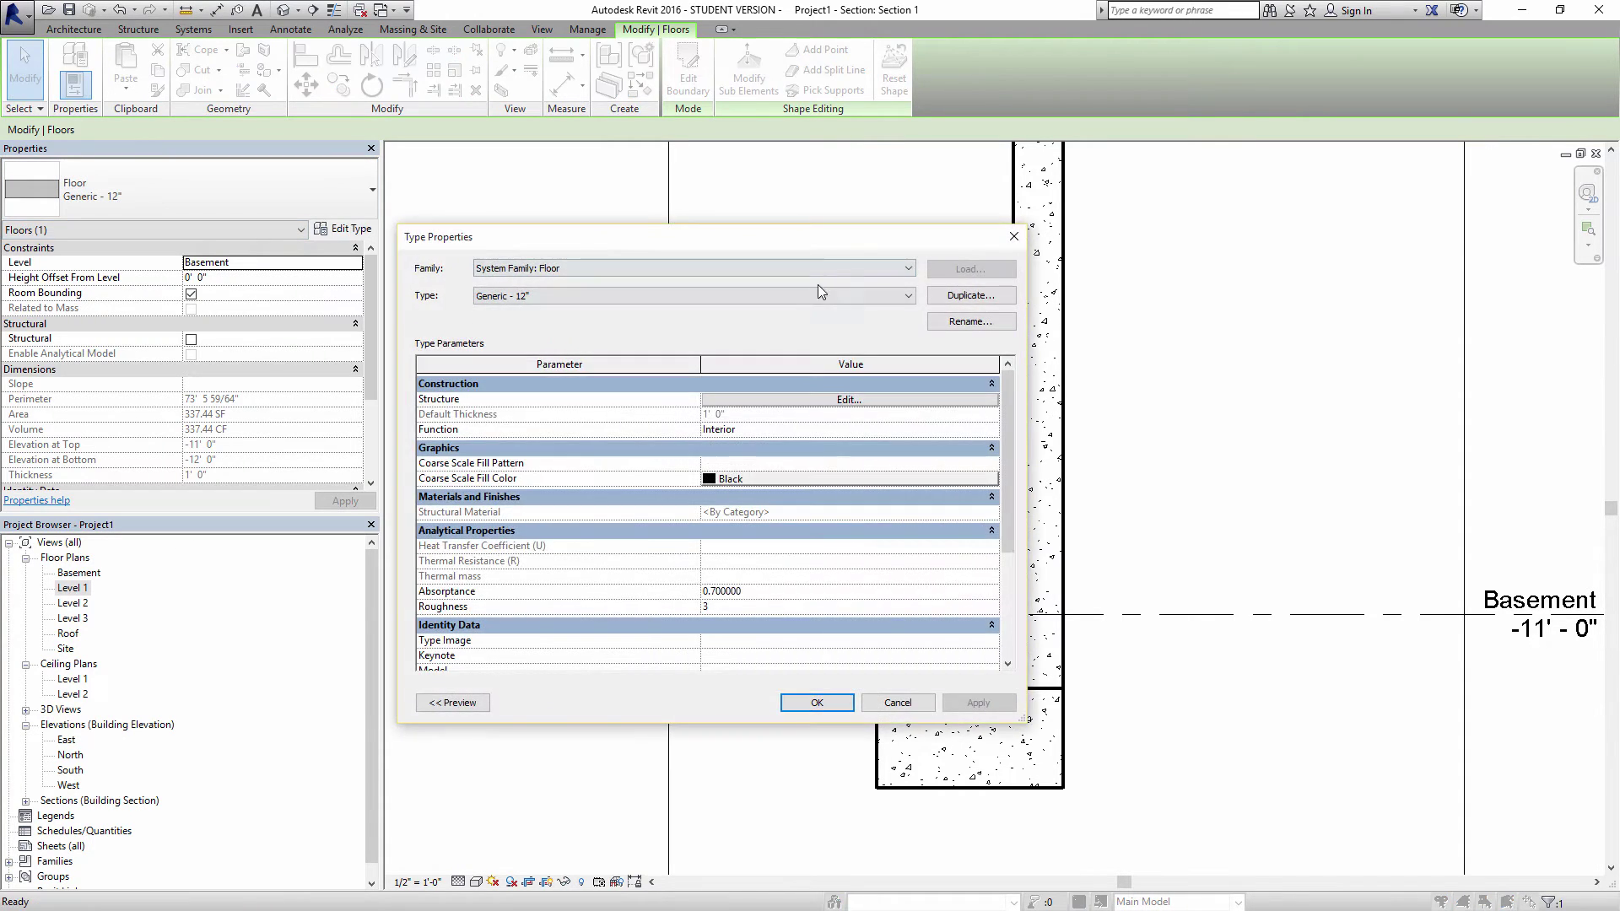
click(978, 297)
text(Basem)
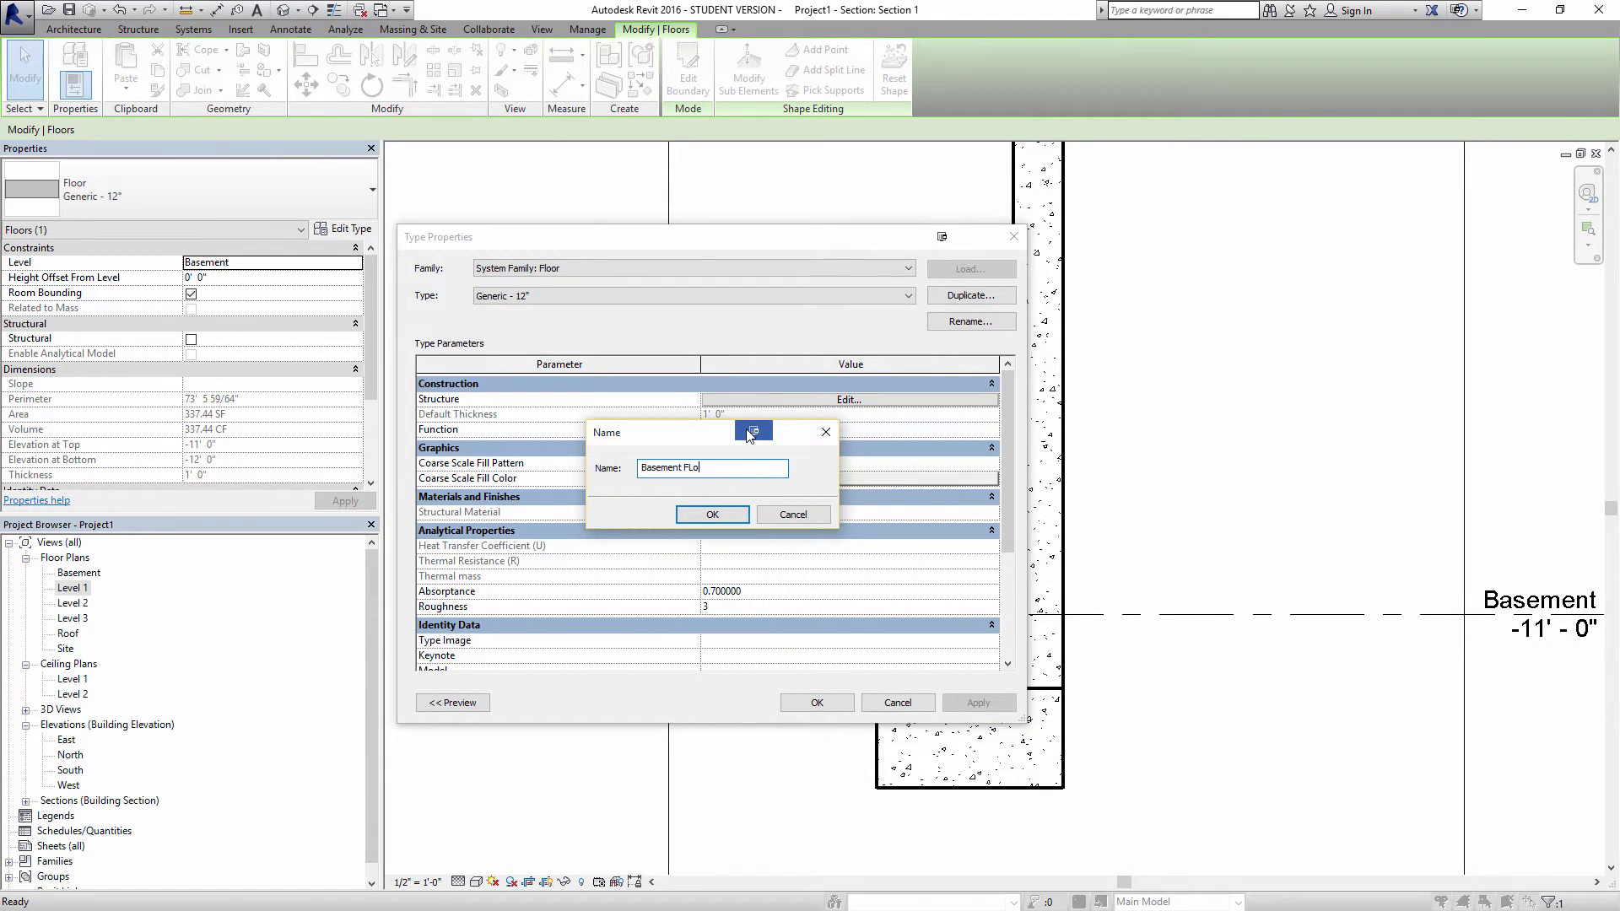
text(ent Floor)
key(Return)
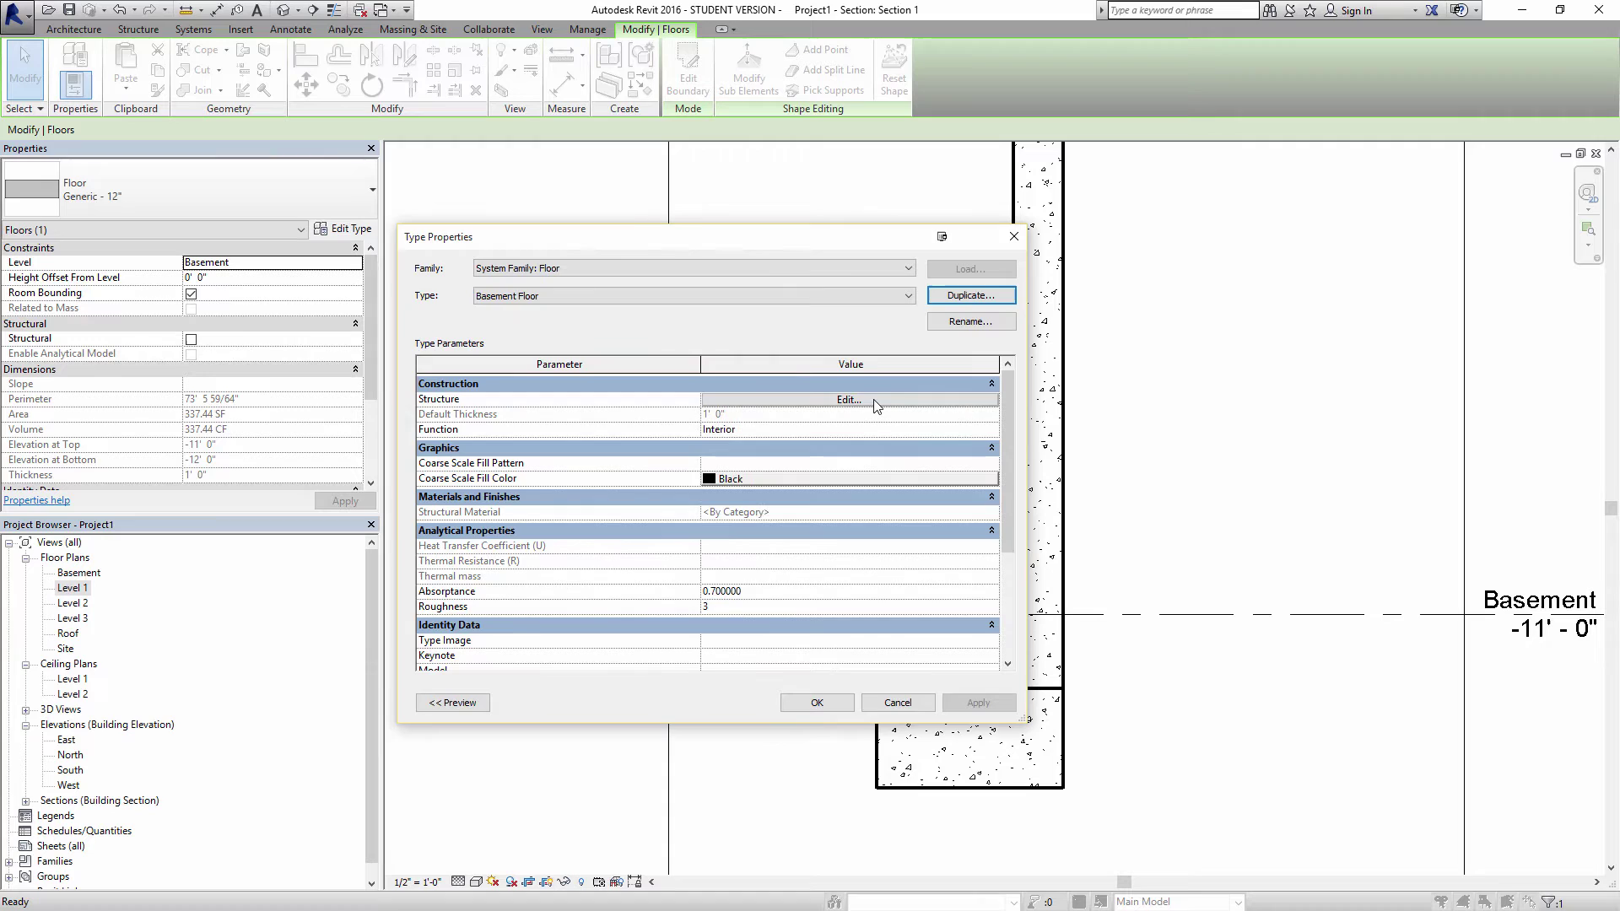
- Make the Basement Floor structure layer Concrete, Lightweight and apply the type changes
click(849, 401)
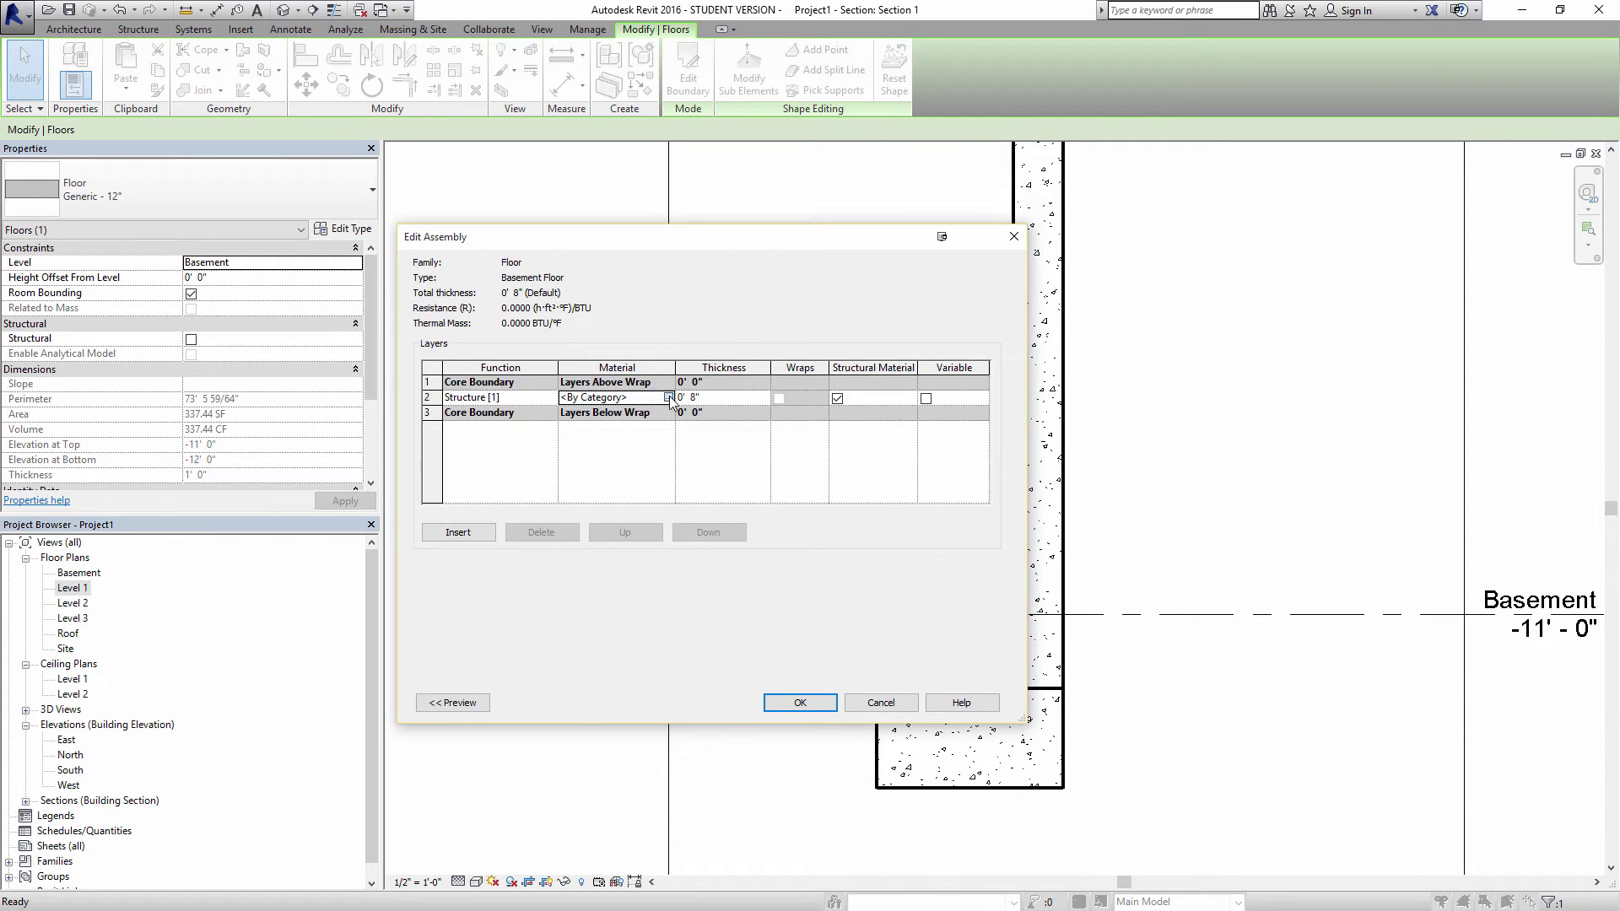
click(670, 398)
click(552, 433)
key(c)
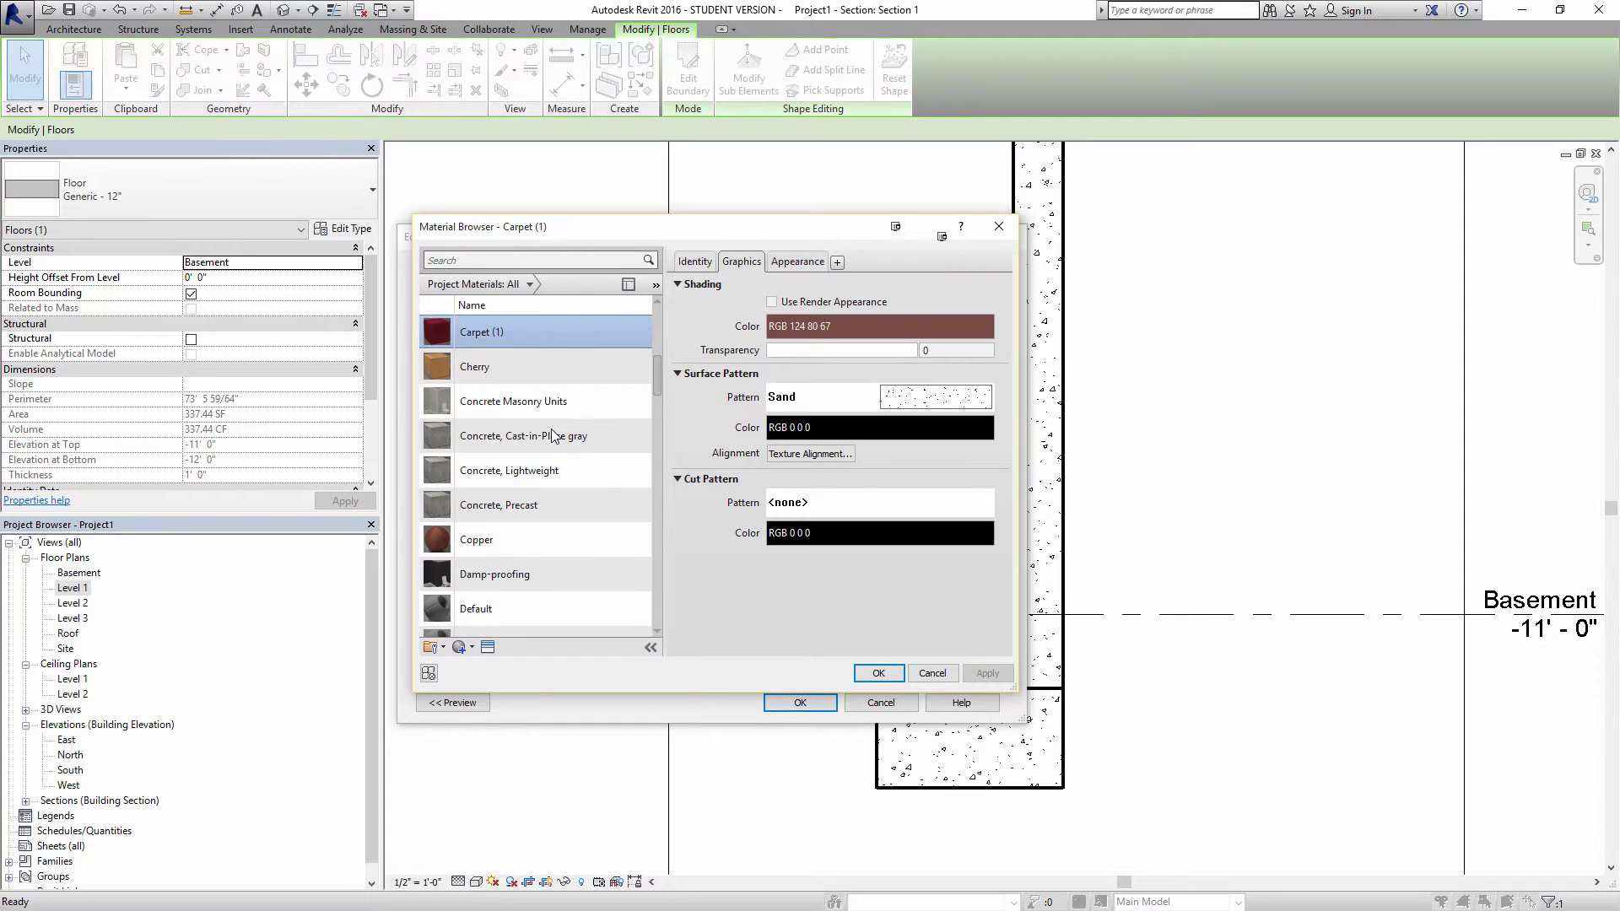
click(557, 470)
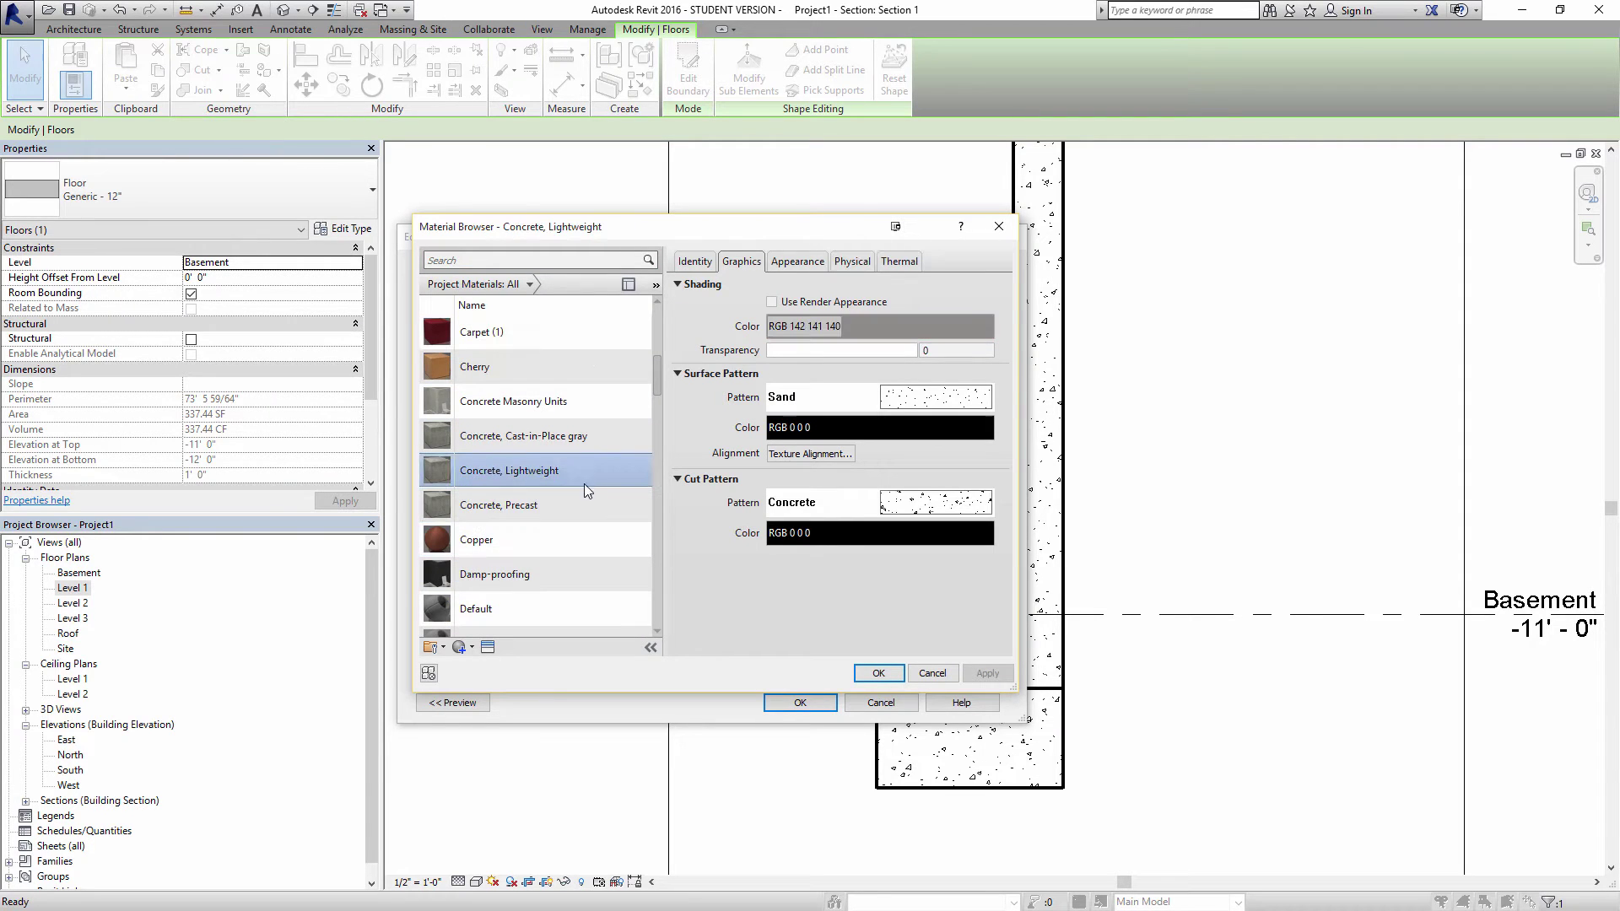
click(878, 674)
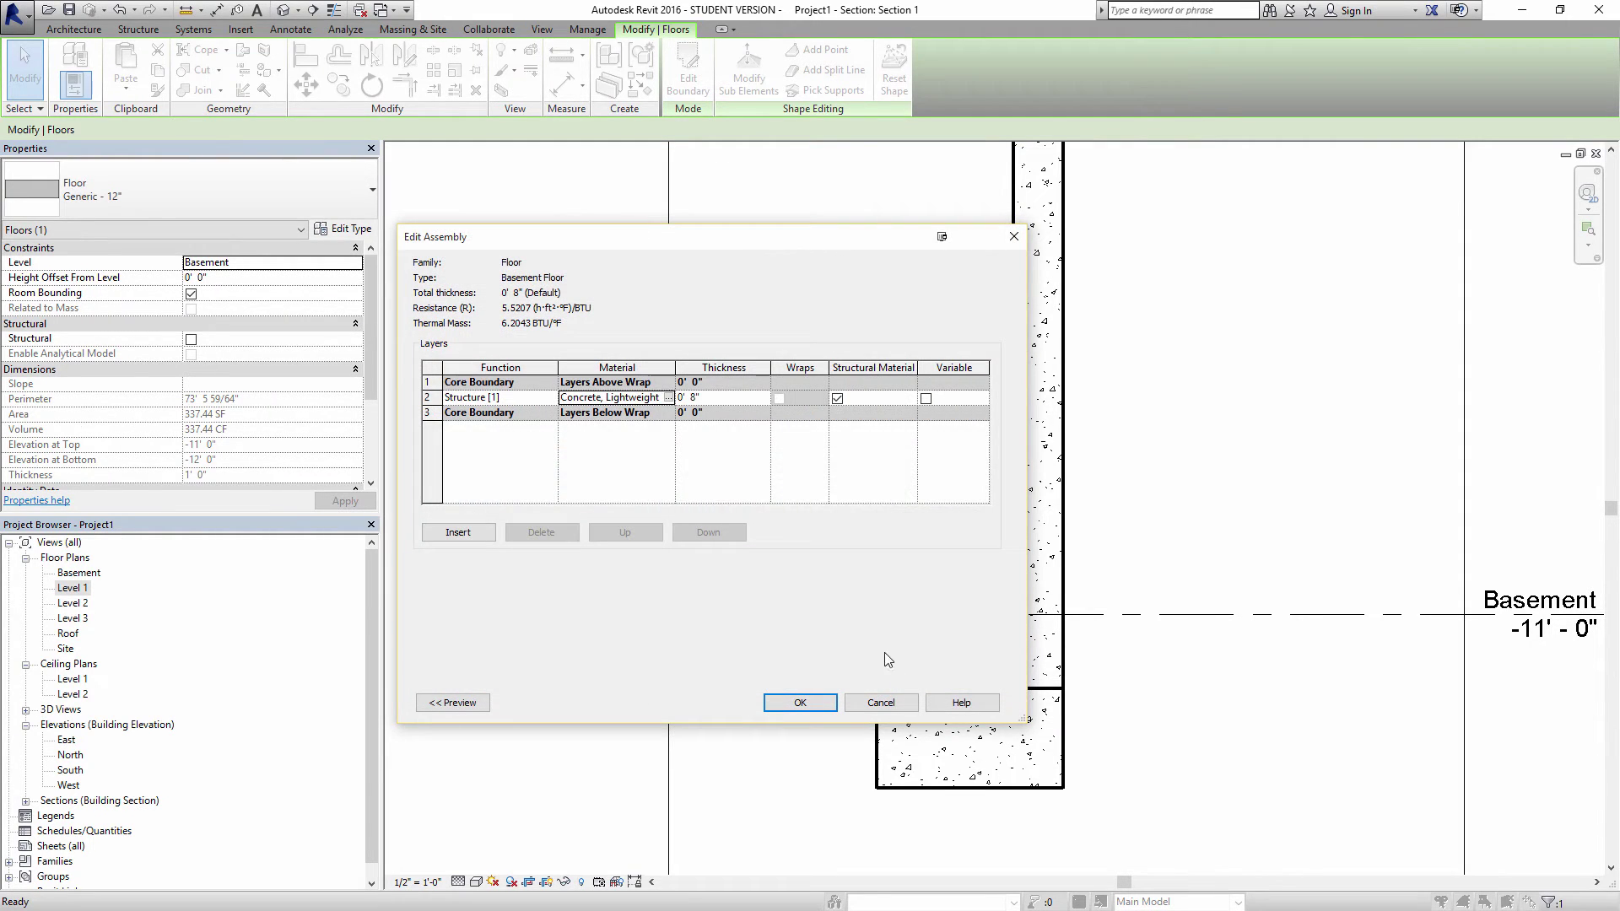
click(801, 703)
click(817, 703)
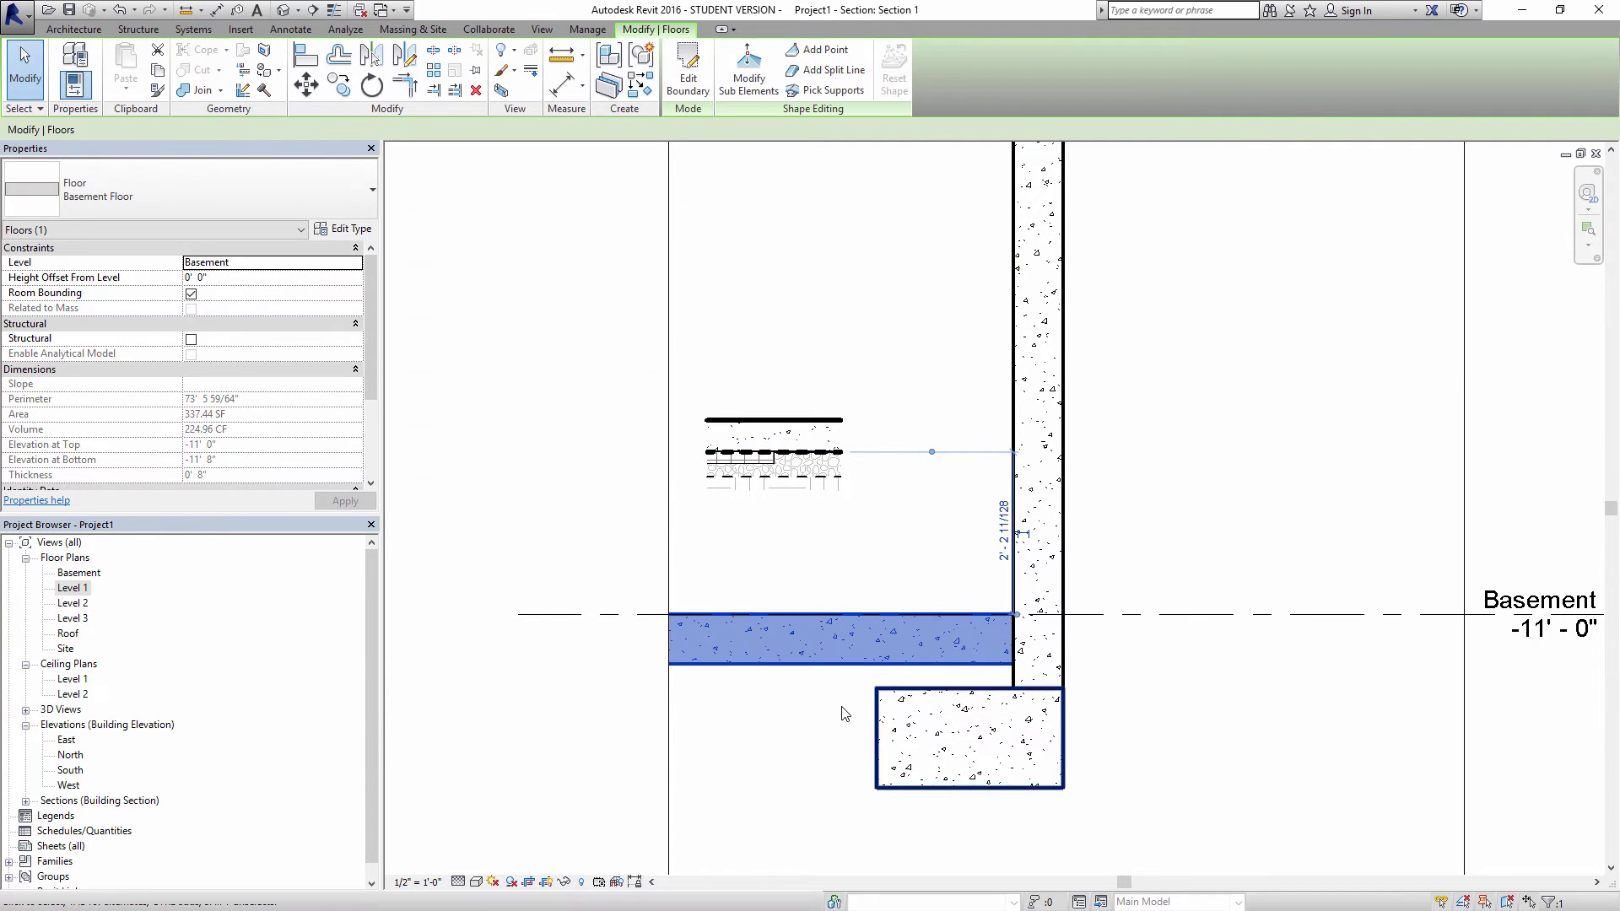
- Move the Concrete footing region up so it sits directly under the basement slab
click(846, 607)
click(969, 690)
scroll(968, 691, up, 1)
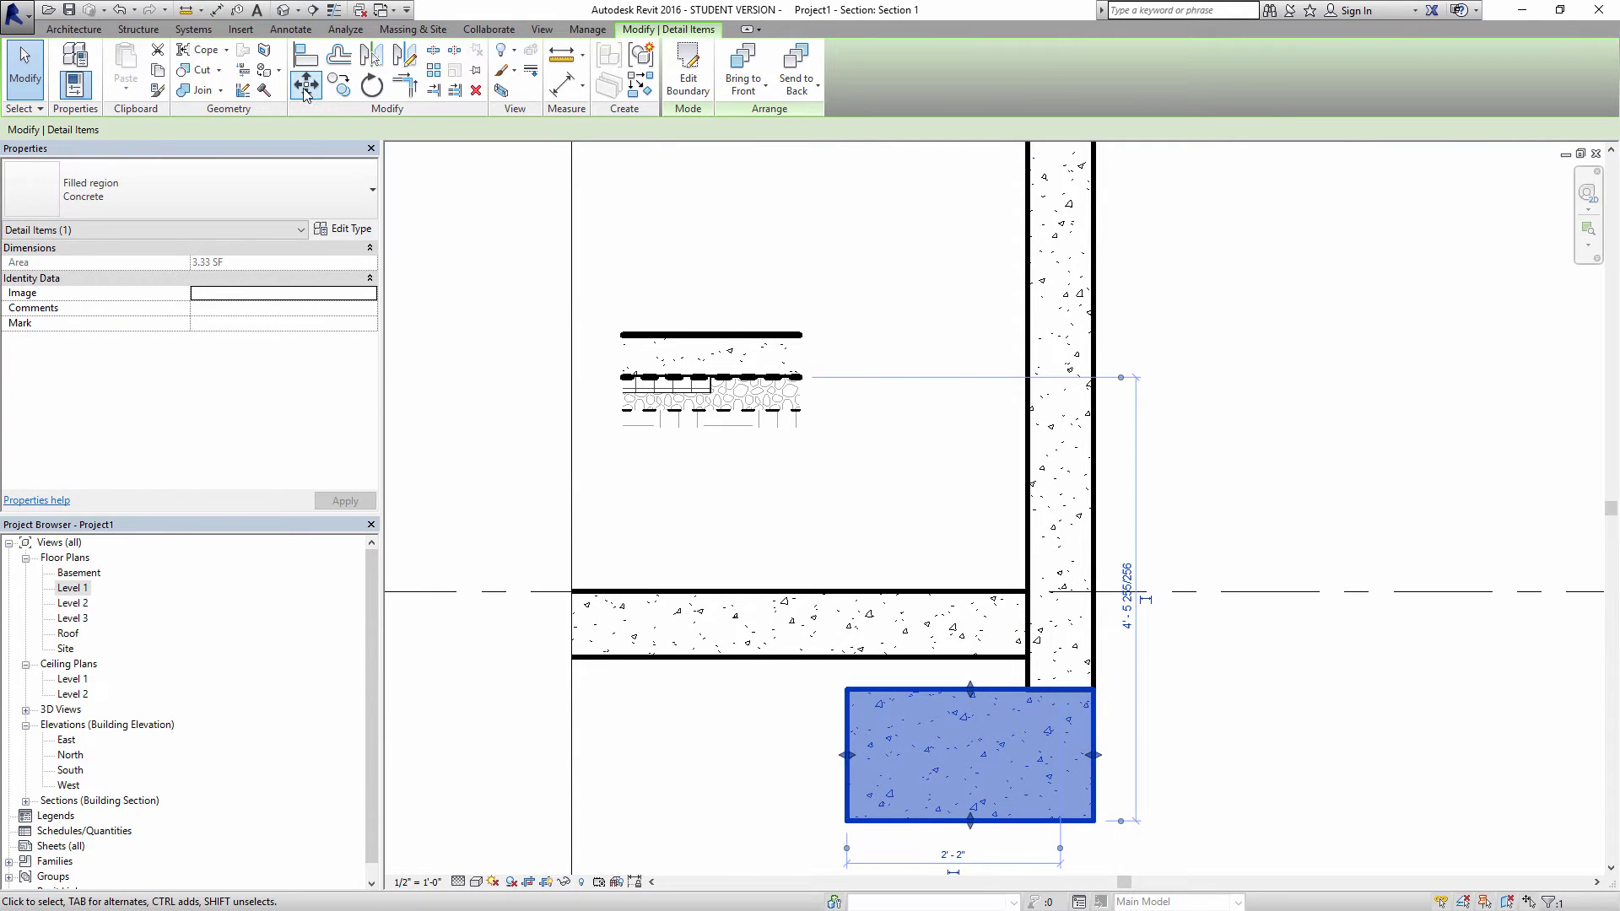
click(306, 84)
click(981, 690)
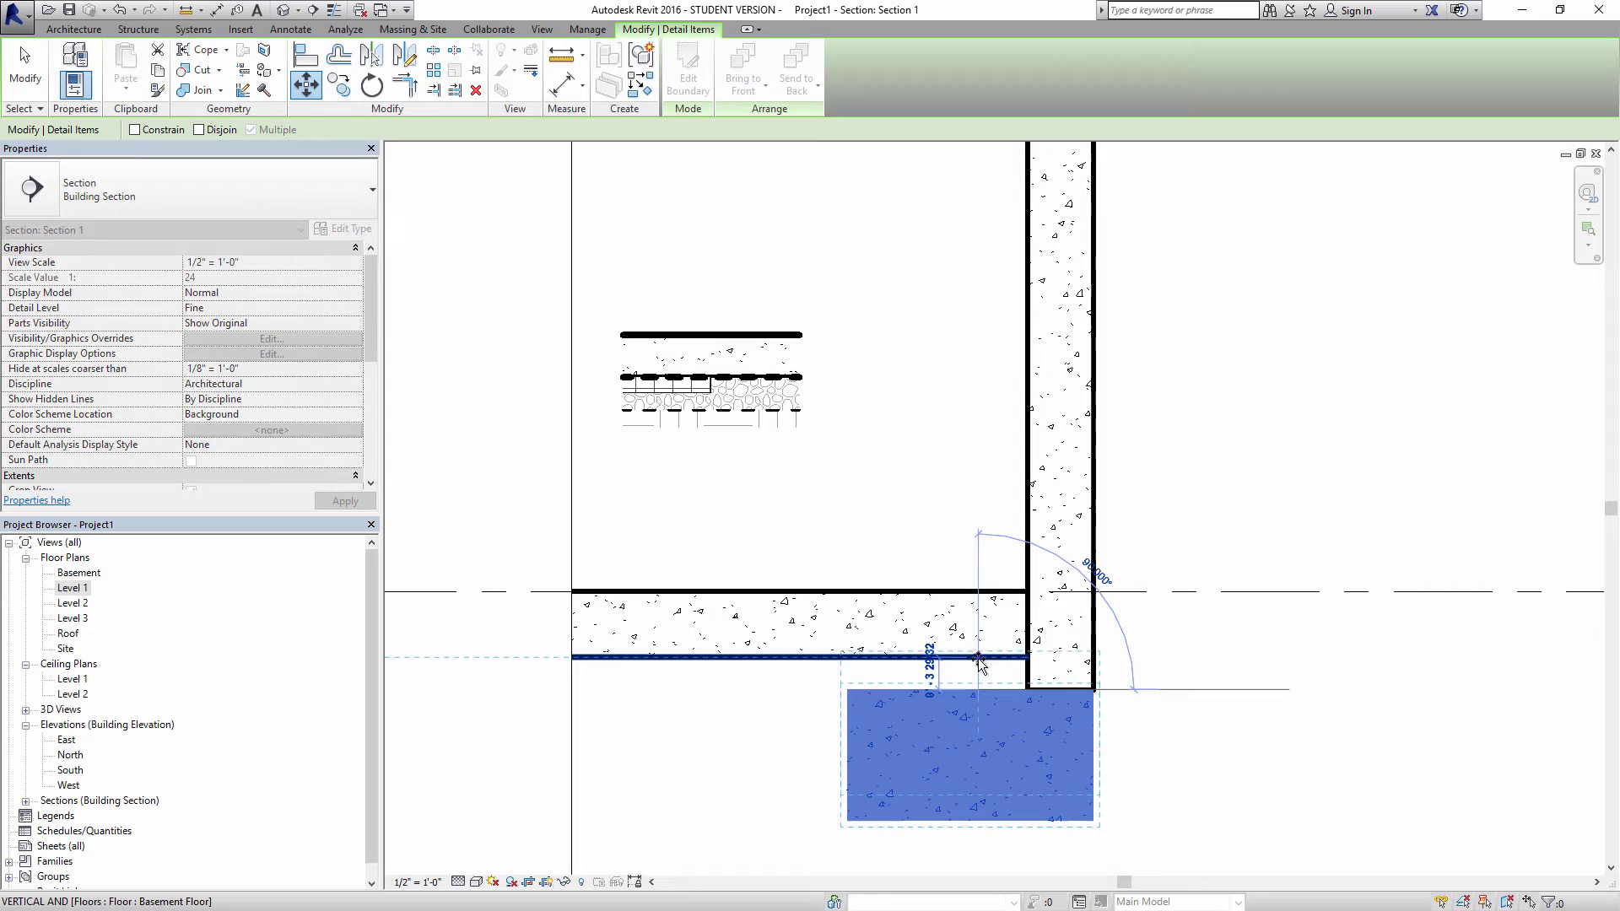
click(979, 658)
key(Escape)
- Drag the foundation wall's base up to the footing top (Base Offset -0' 8")
click(1059, 675)
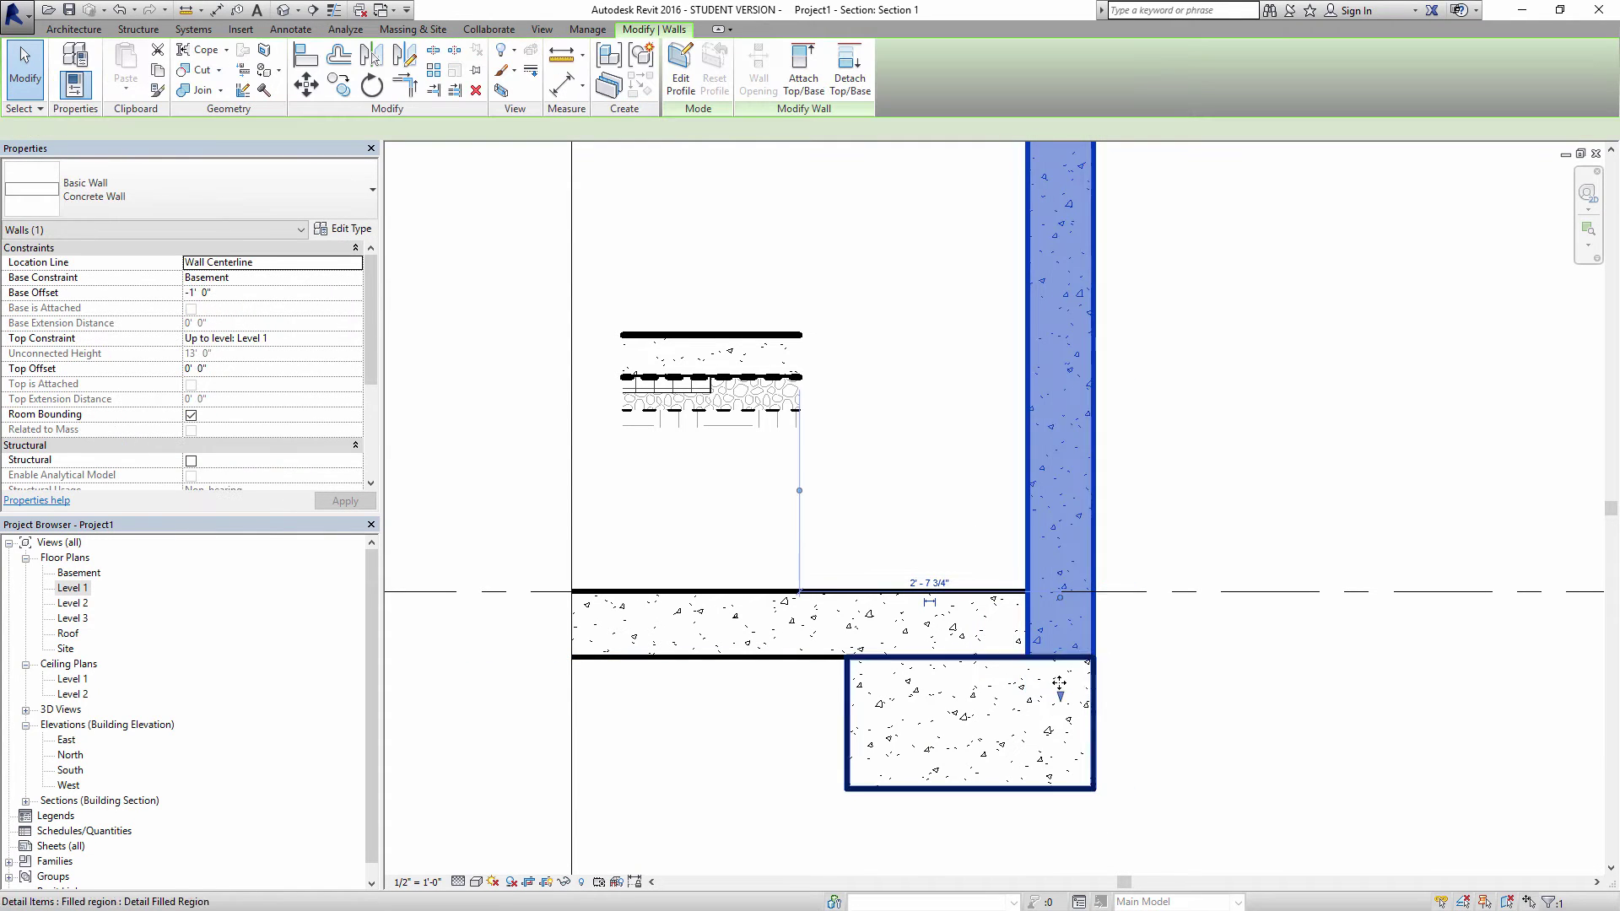
drag(1059, 682, 1056, 662)
click(1187, 672)
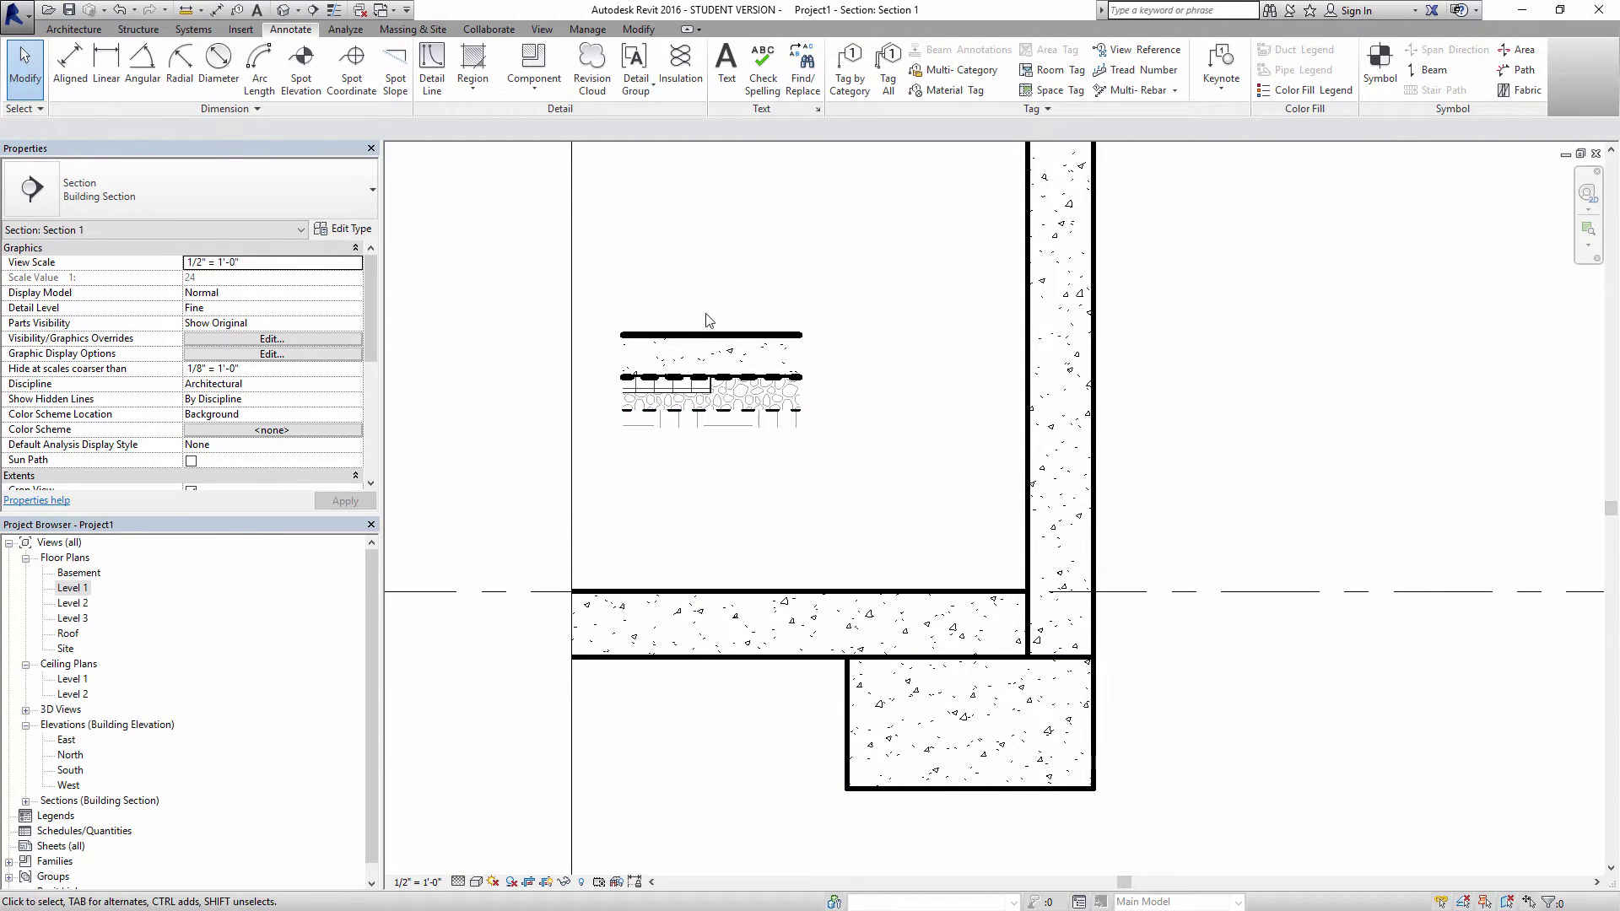
- Drag the Earth region's bottom edge down into a much deeper band
scroll(759, 439, up, 3)
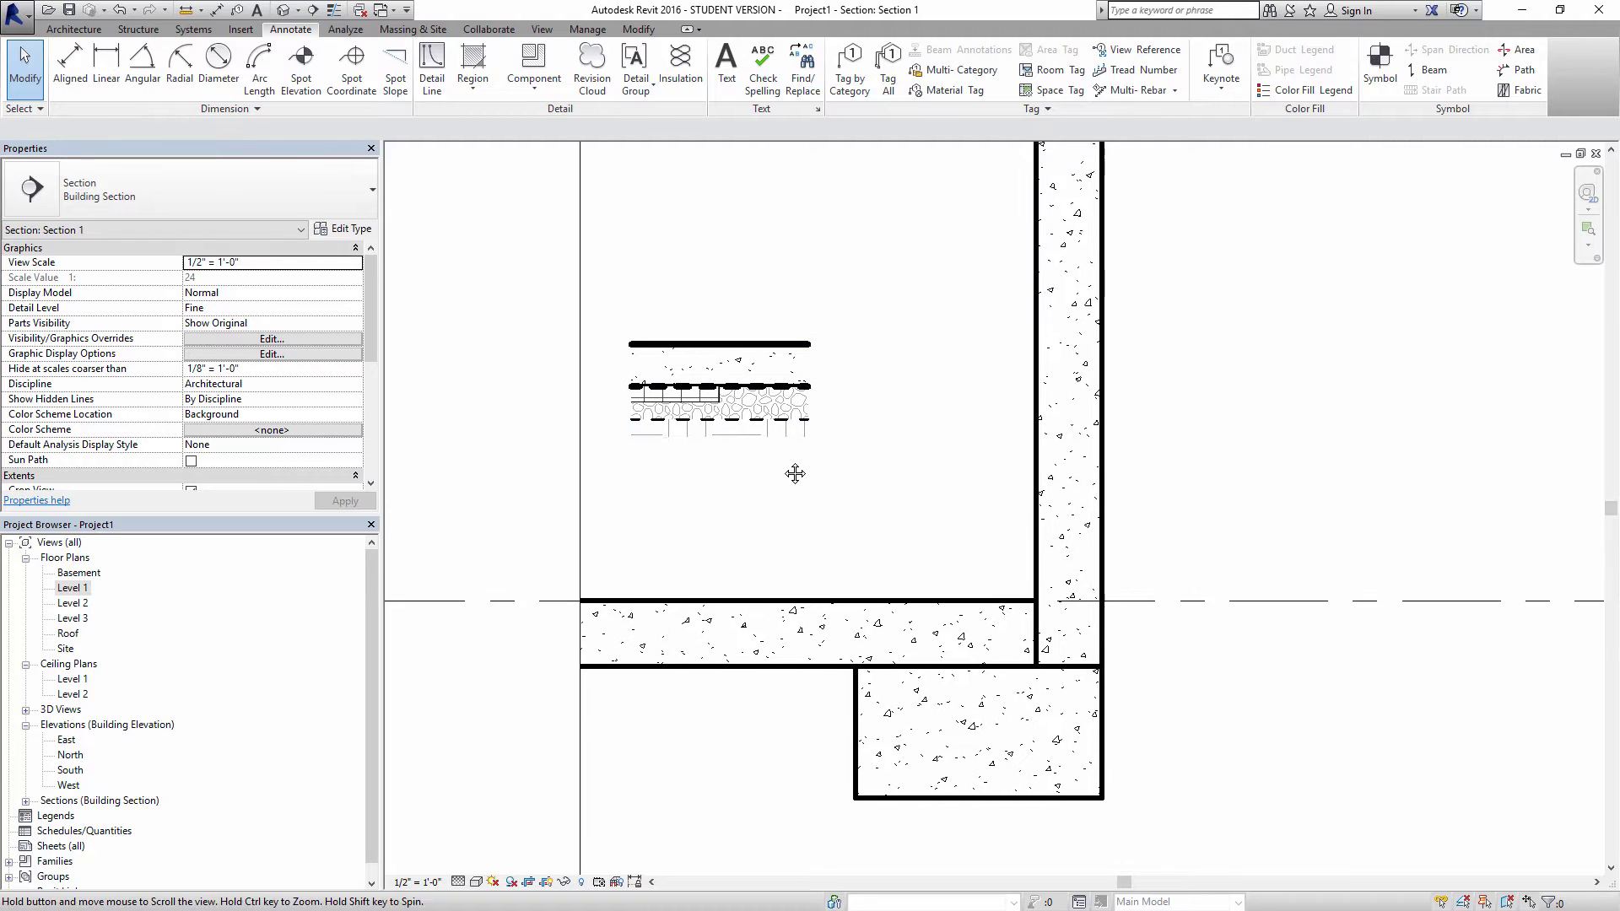
click(741, 454)
drag(739, 462, 735, 581)
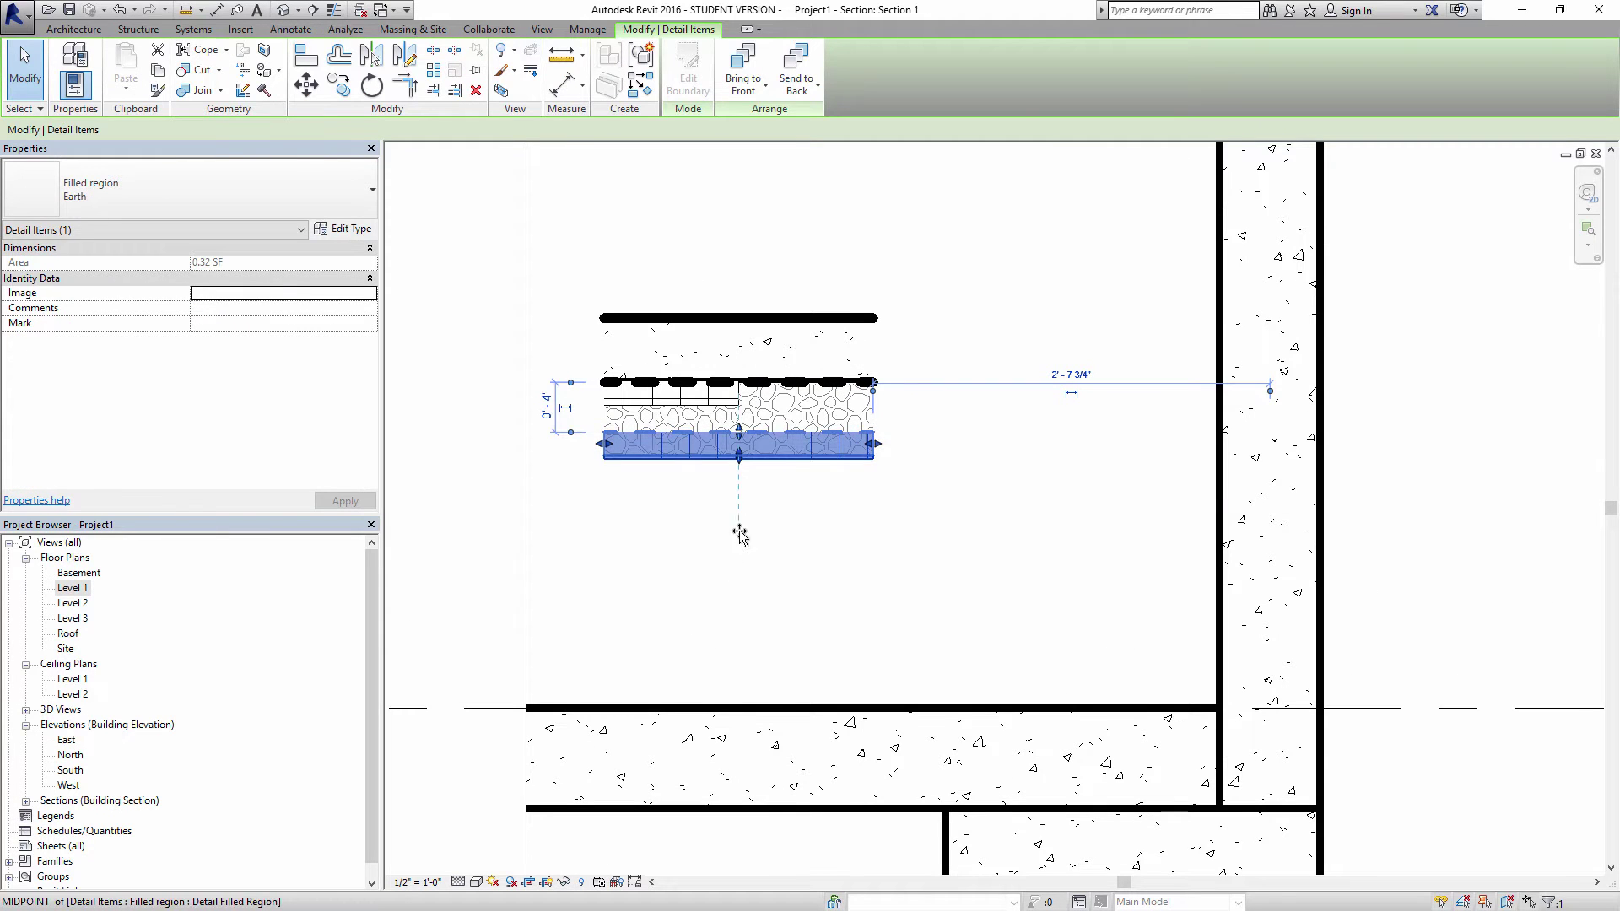
click(964, 523)
- Inspect the Earth, Gravel and Rigid Insulation regions and the top line's style
click(764, 436)
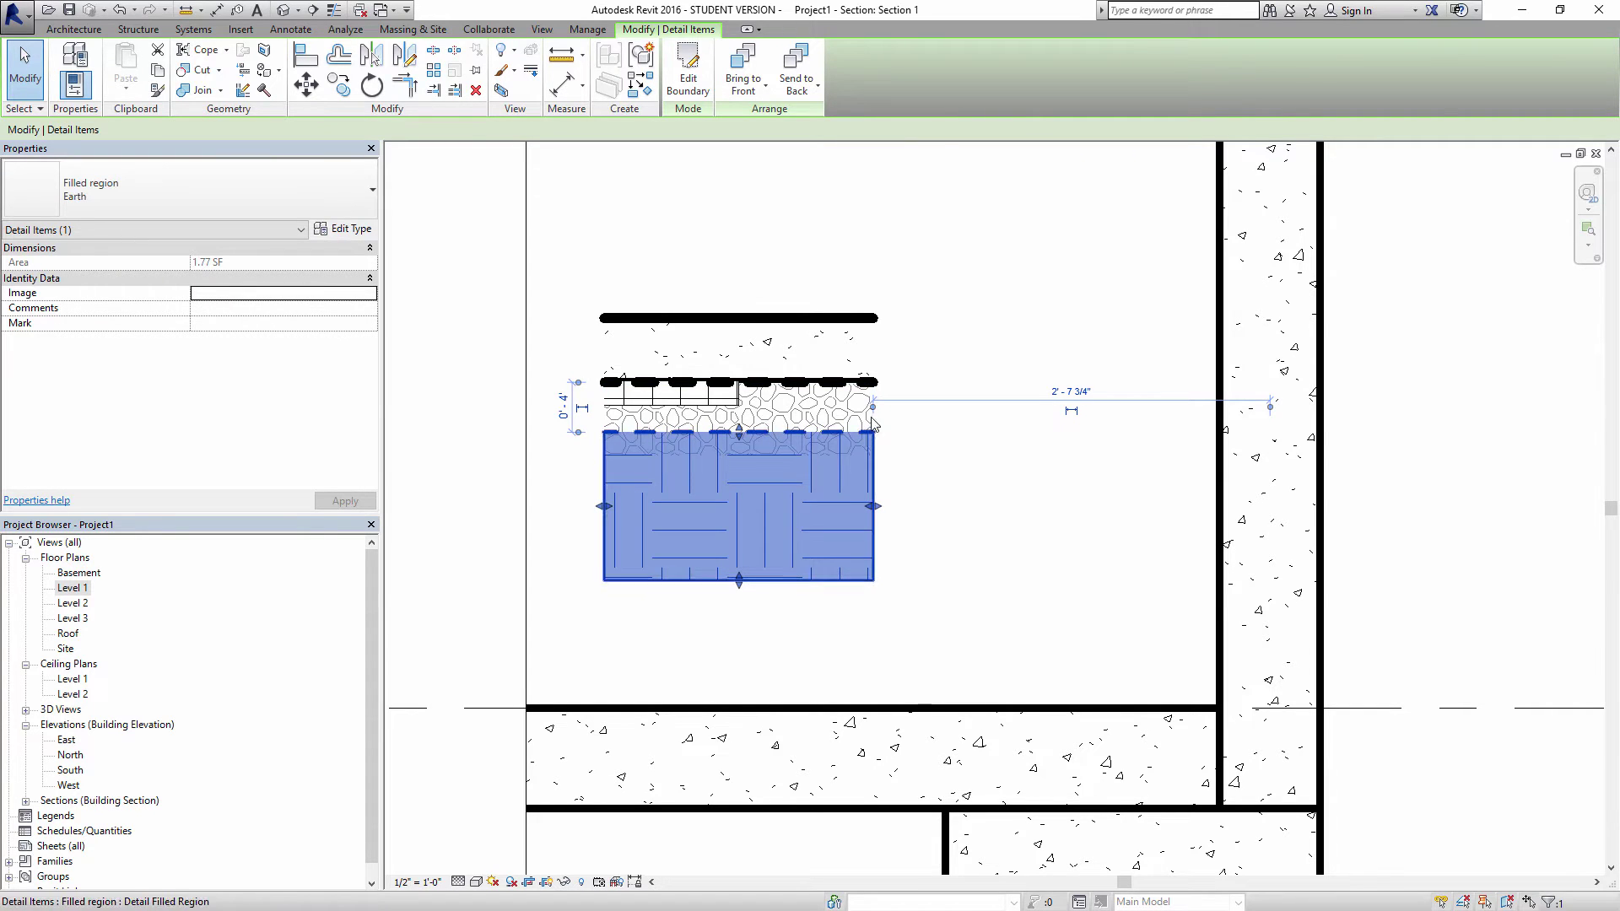
key(Escape)
click(844, 416)
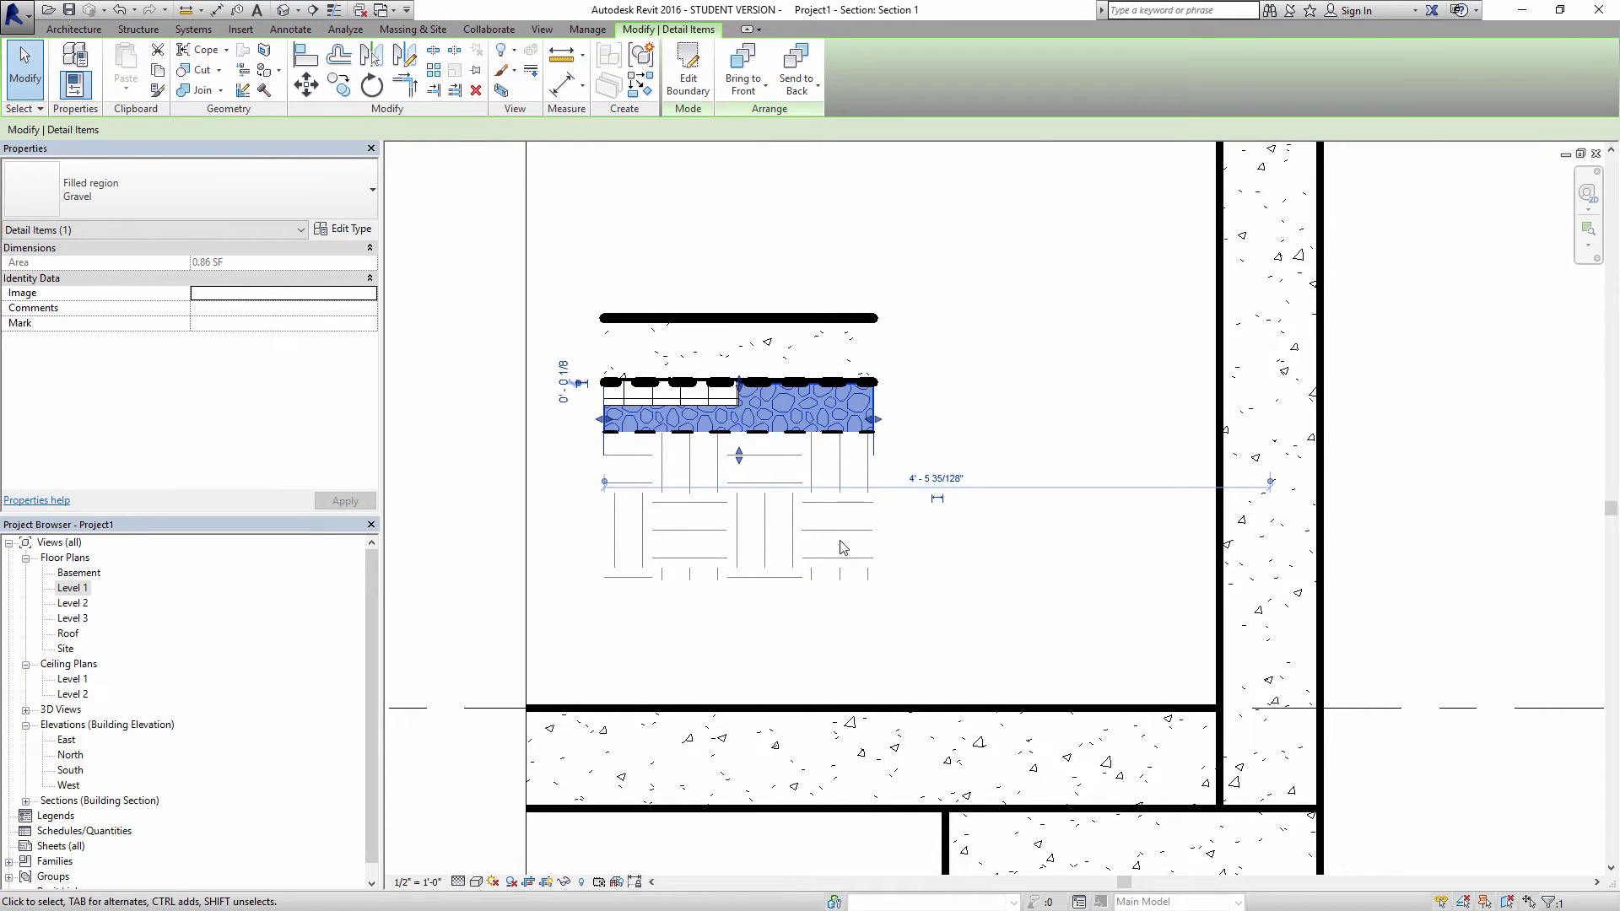
key(Escape)
click(695, 394)
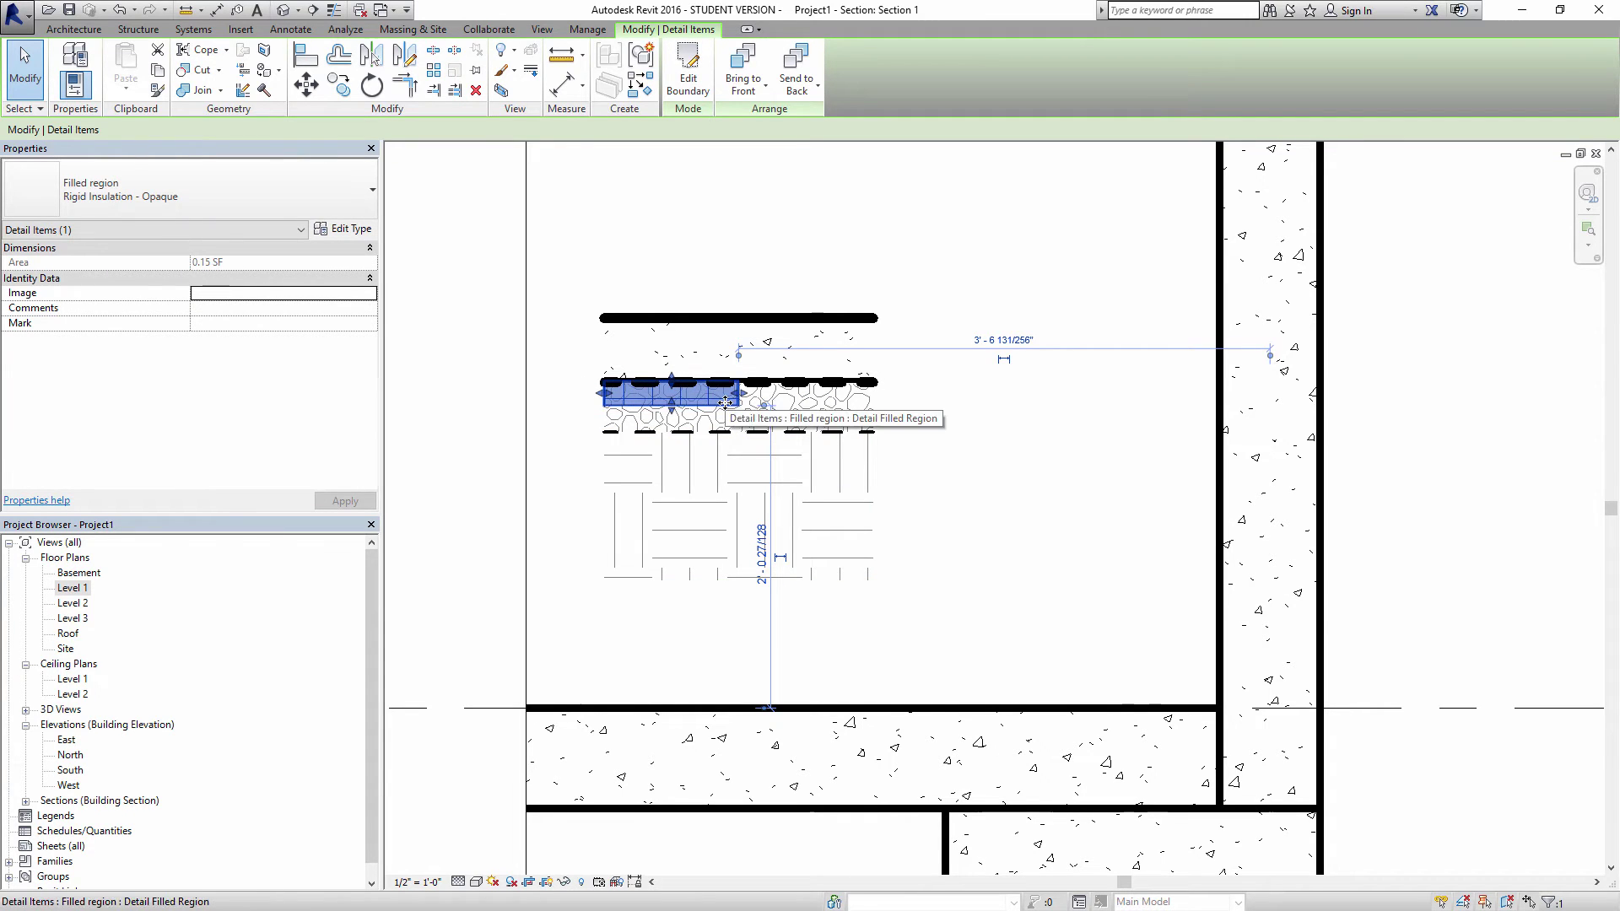
key(Escape)
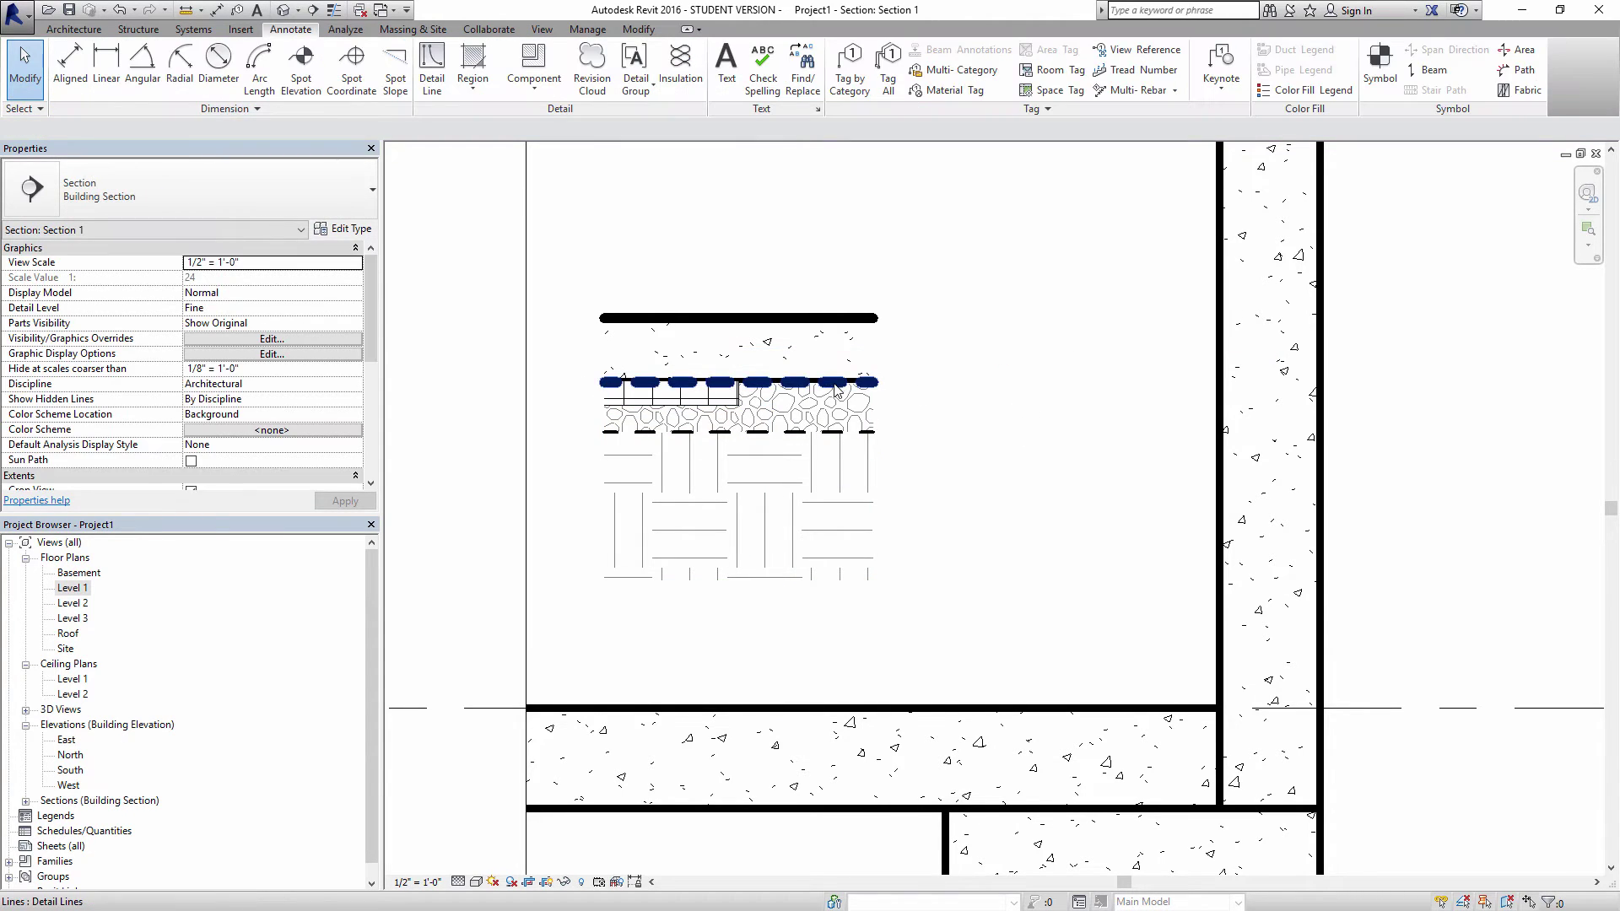
click(844, 387)
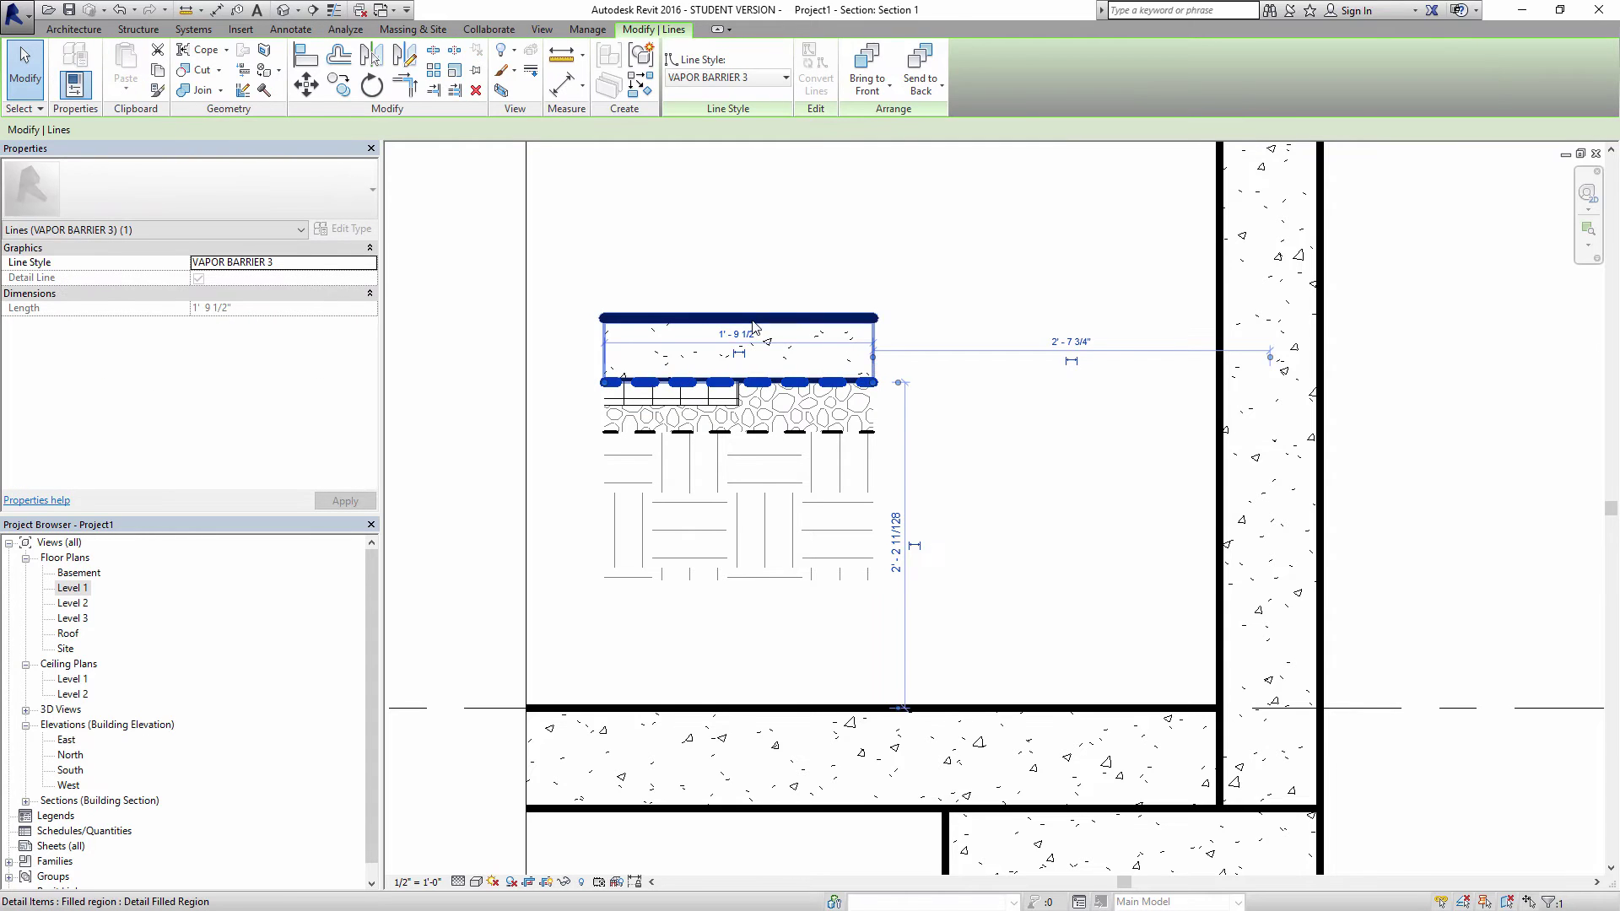
key(Escape)
- Pan and zoom to show the slab and wall beside the detail, then select a filled region
scroll(848, 319, down, 3)
middle_drag(895, 429, 940, 408)
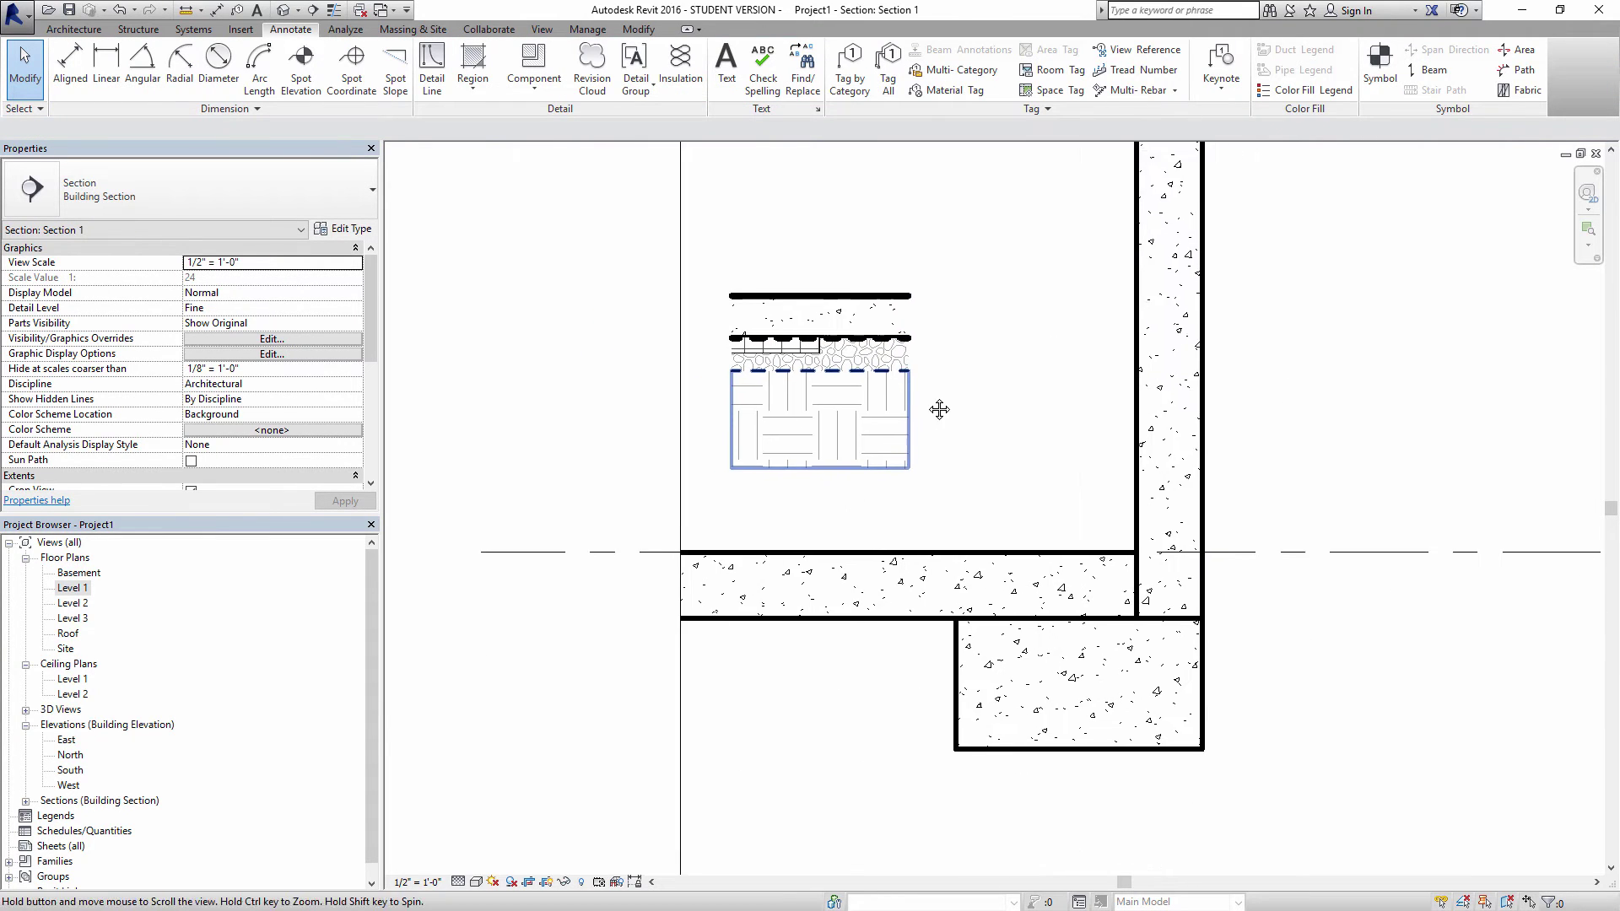
scroll(793, 540, up, 1)
middle_drag(1289, 563, 1177, 635)
scroll(1178, 635, down, 2)
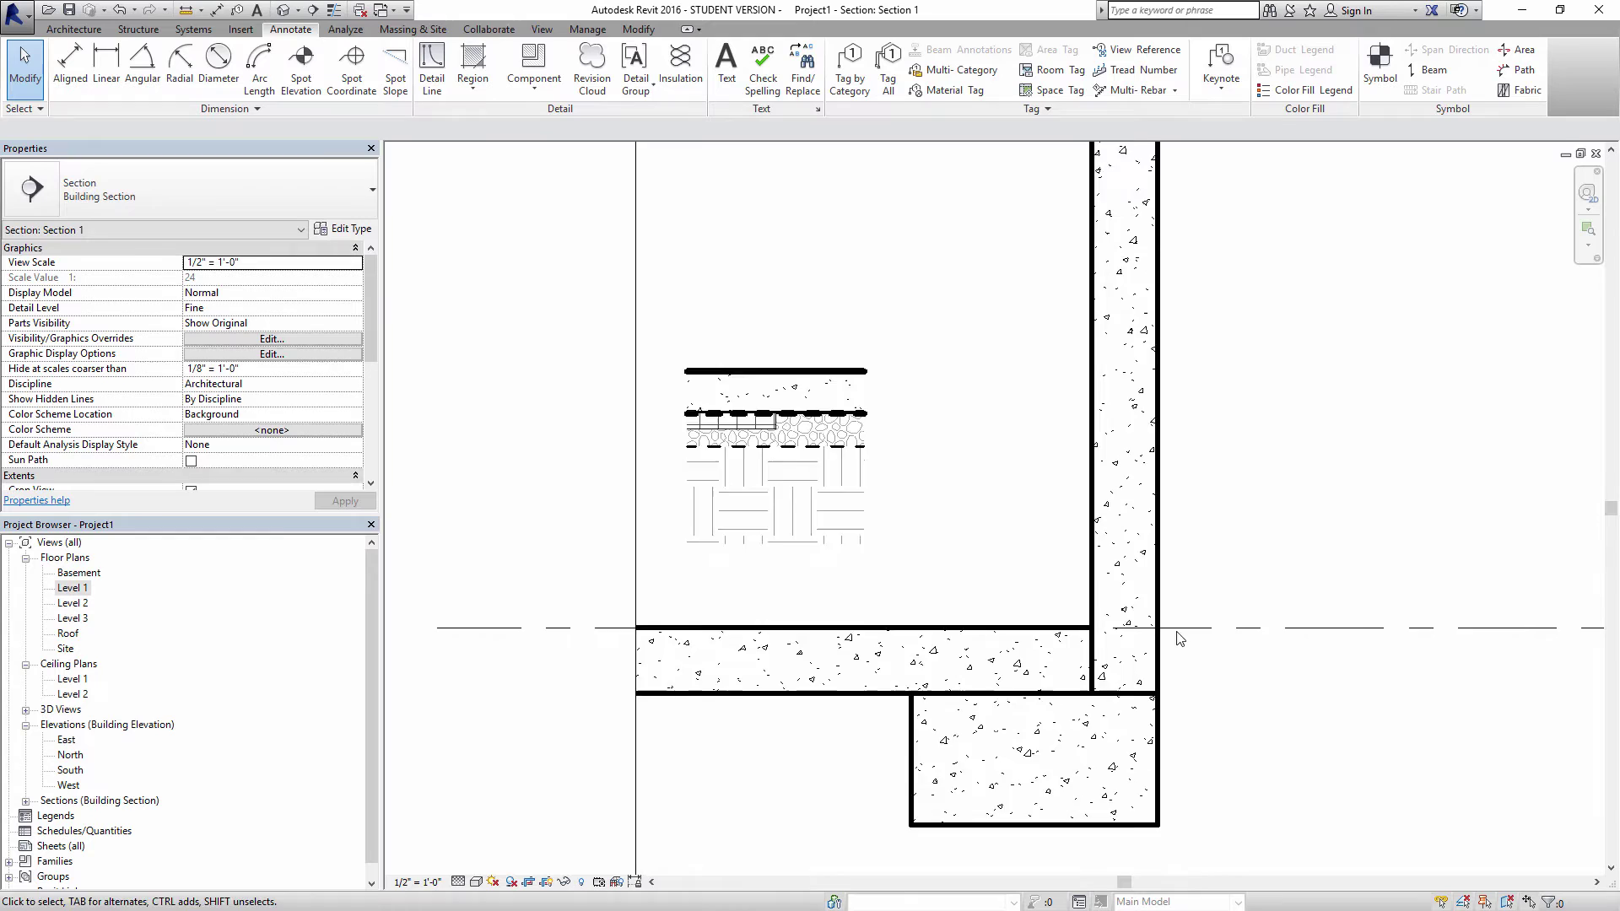
middle_drag(1168, 257, 1143, 488)
scroll(1143, 487, down, 1)
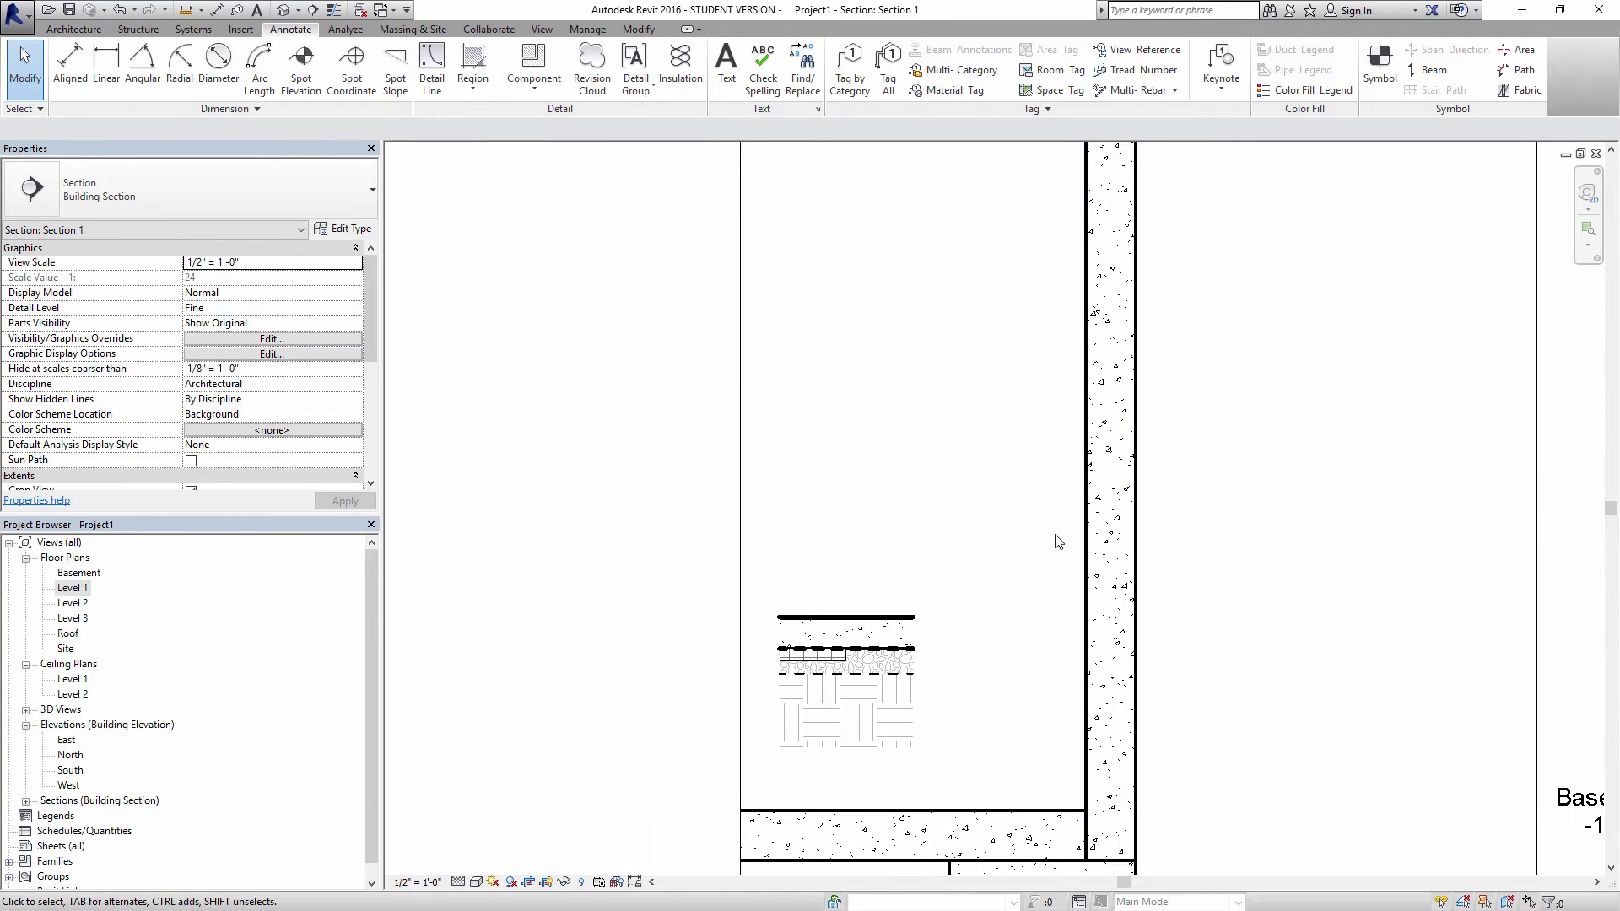
scroll(832, 658, up, 2)
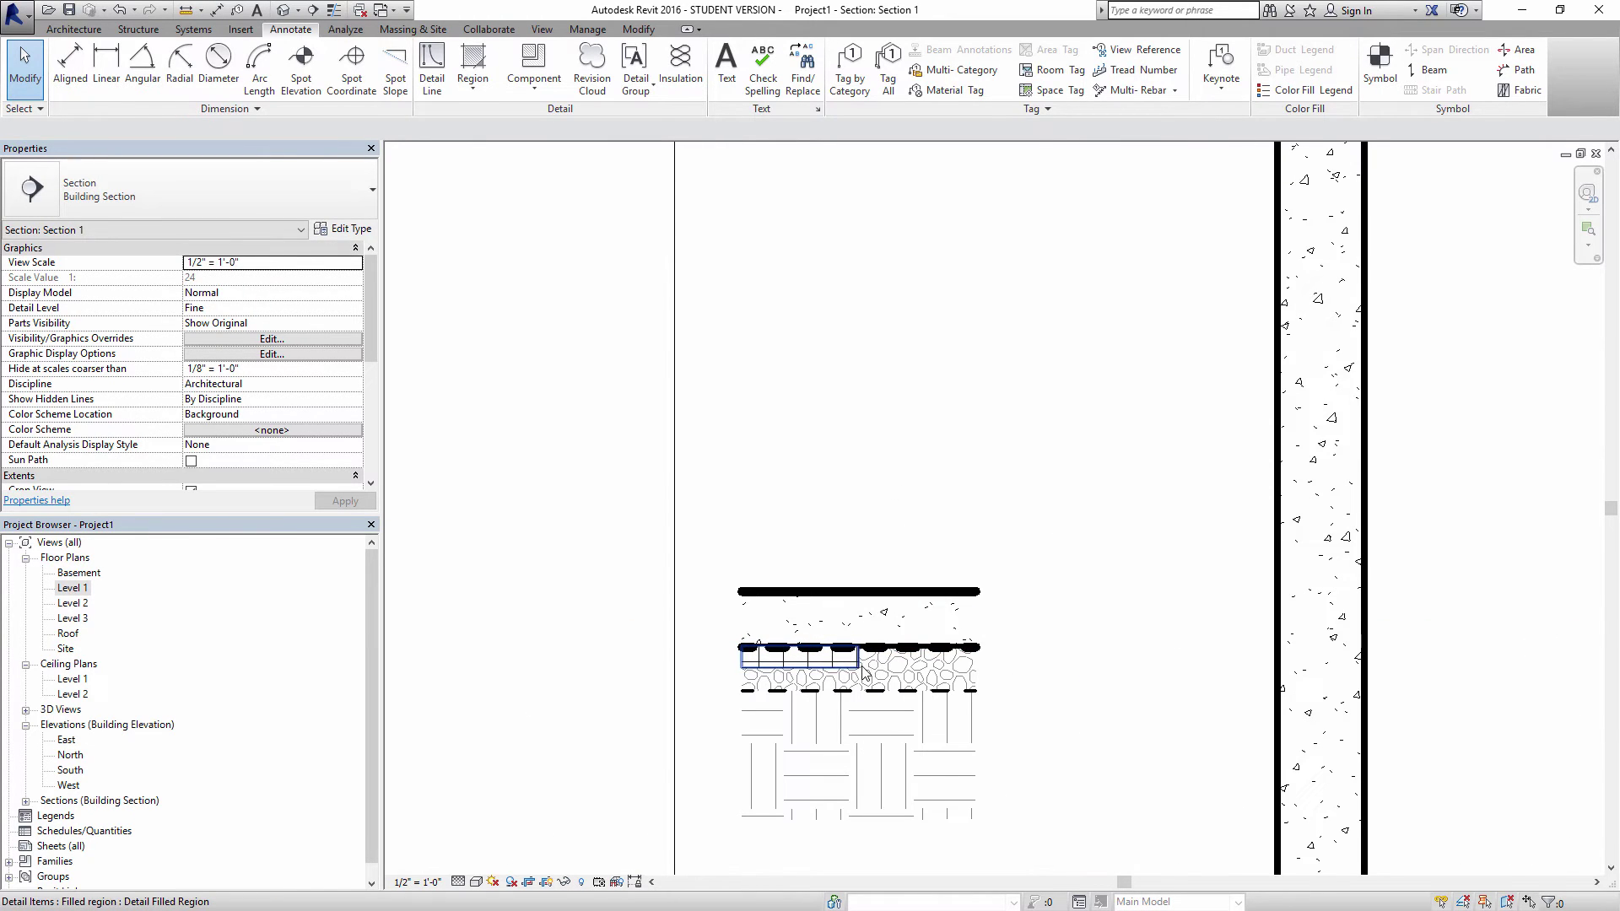
click(862, 667)
- Sketch a rectangular filled region 2" wide against the concrete wall's face
middle_drag(1171, 678, 1133, 616)
click(1133, 616)
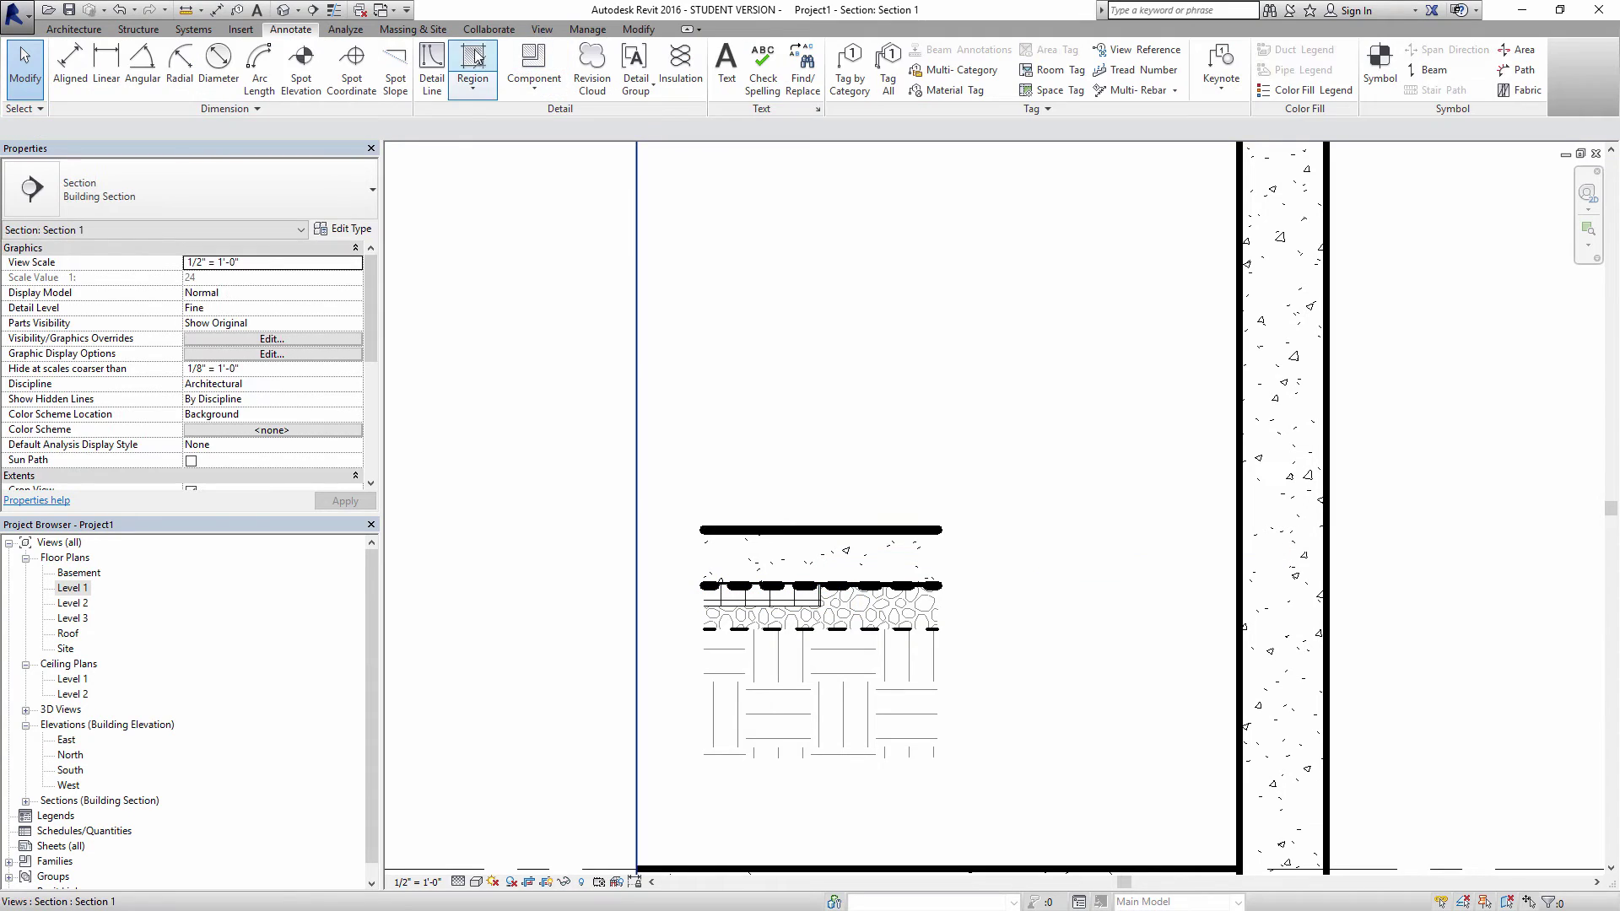
click(731, 52)
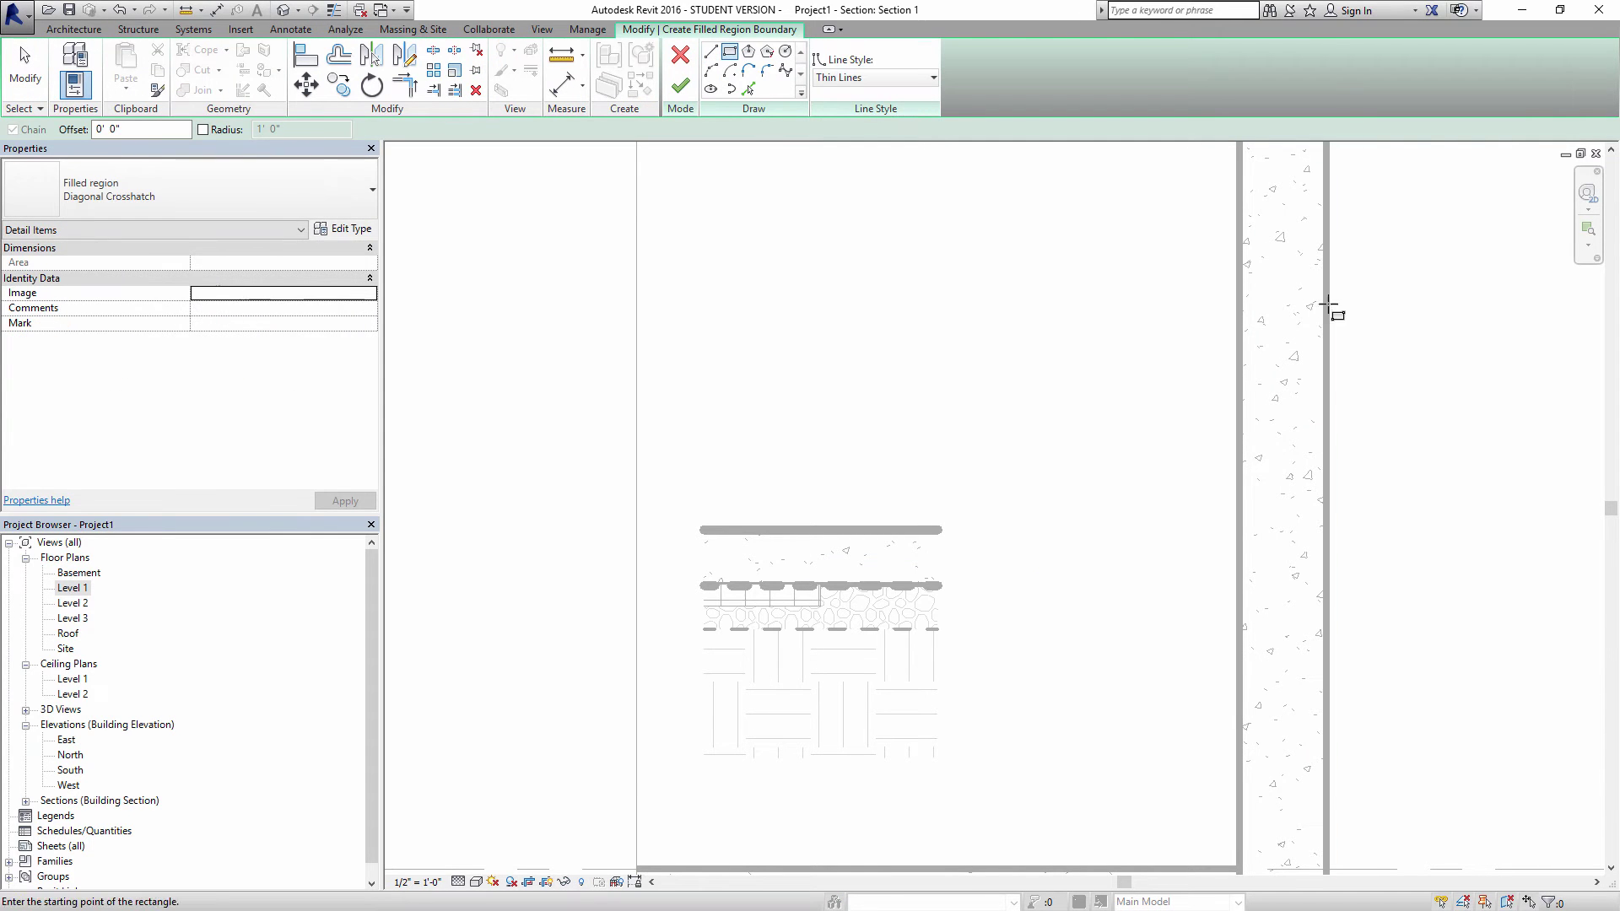
click(1332, 301)
click(1370, 486)
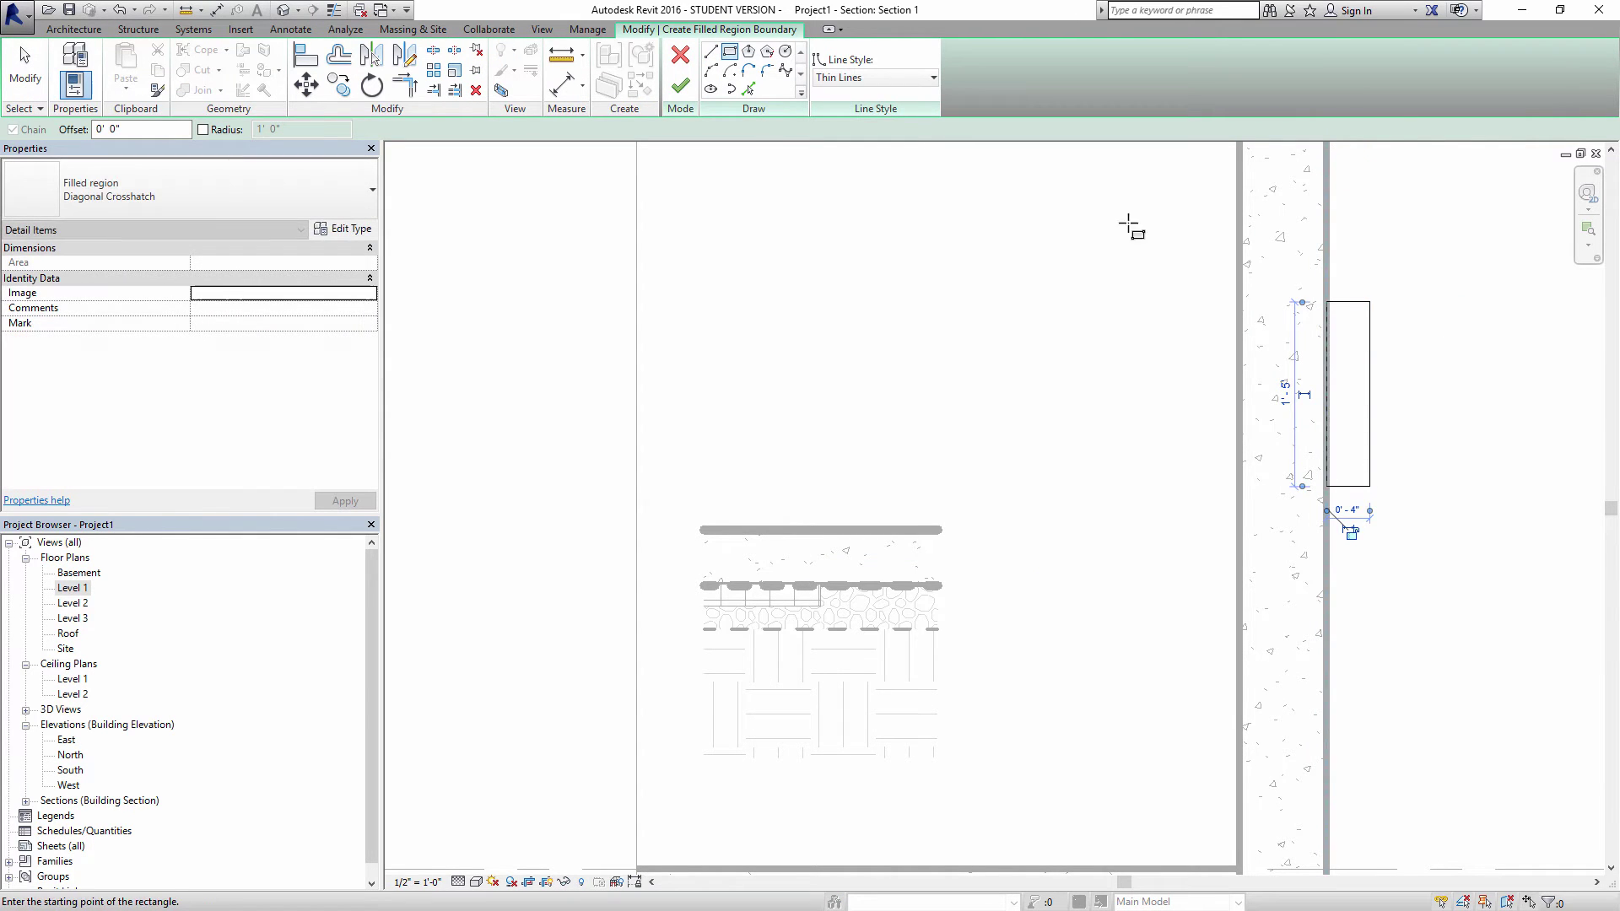
key(Escape)
click(1370, 351)
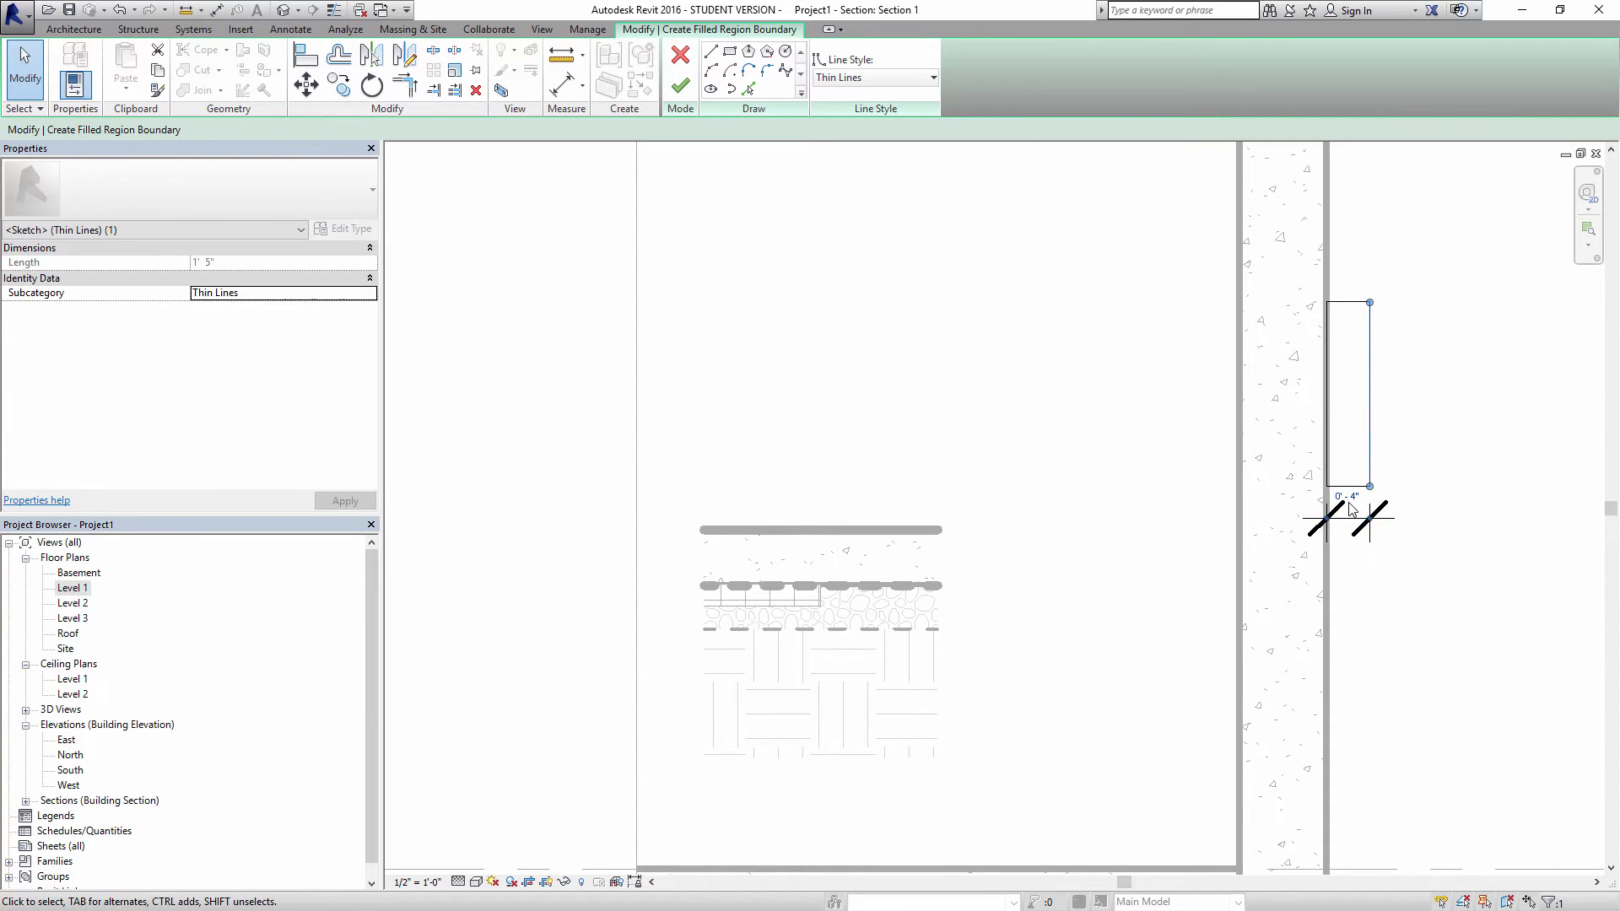
text(2")
key(Return)
click(1469, 448)
click(1354, 516)
key(Escape)
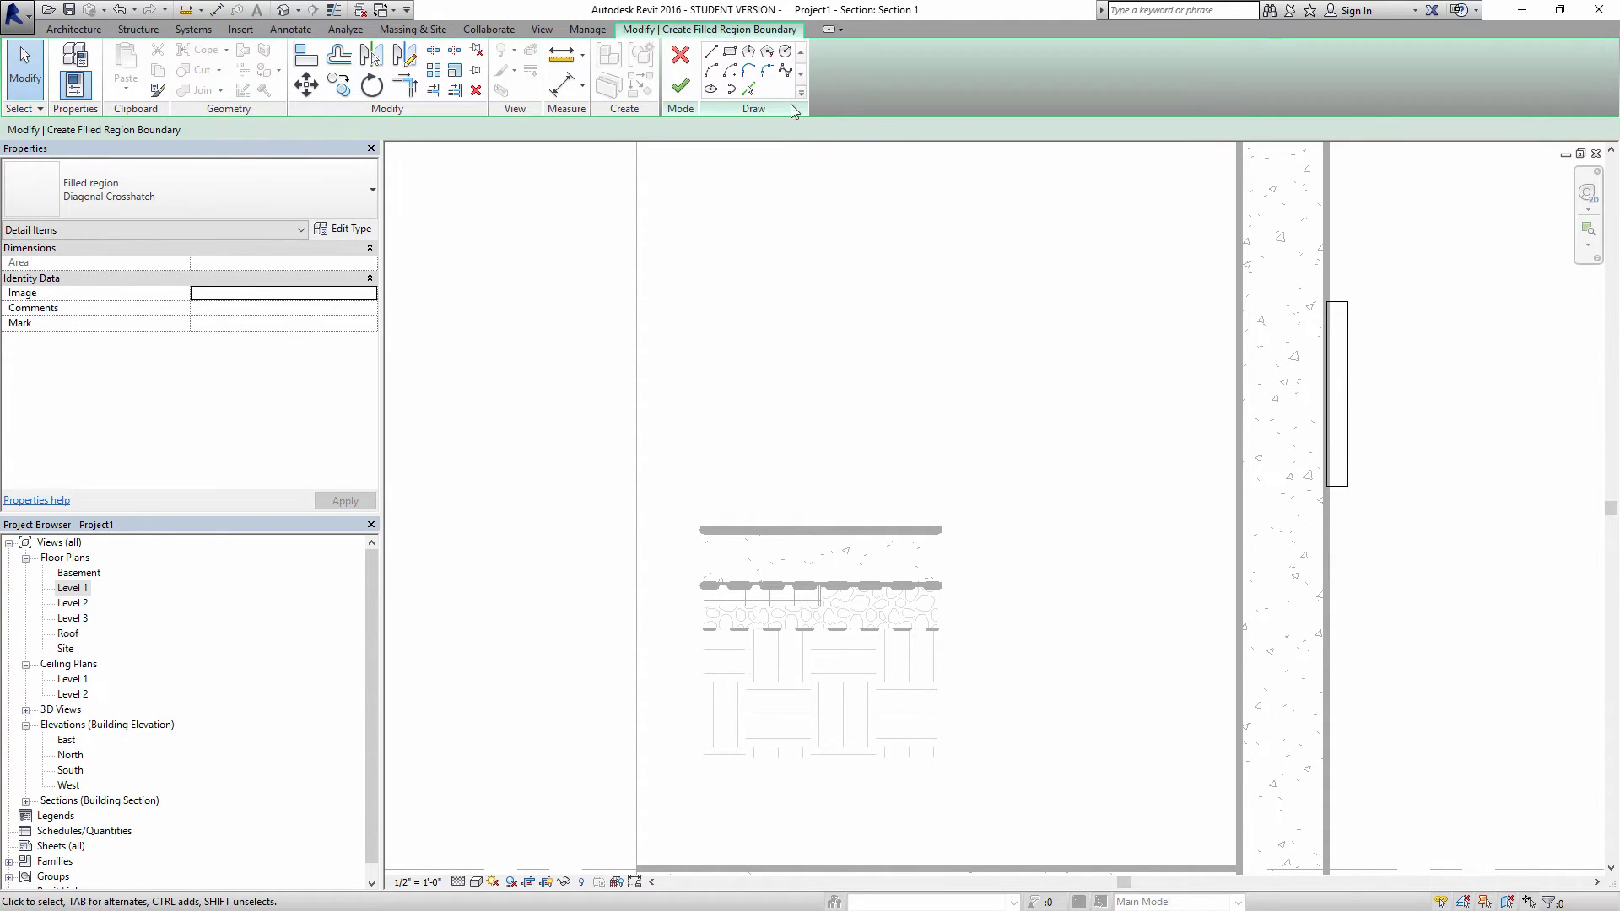
- Finish the filled region boundary and assign it a new region type
click(681, 86)
click(210, 190)
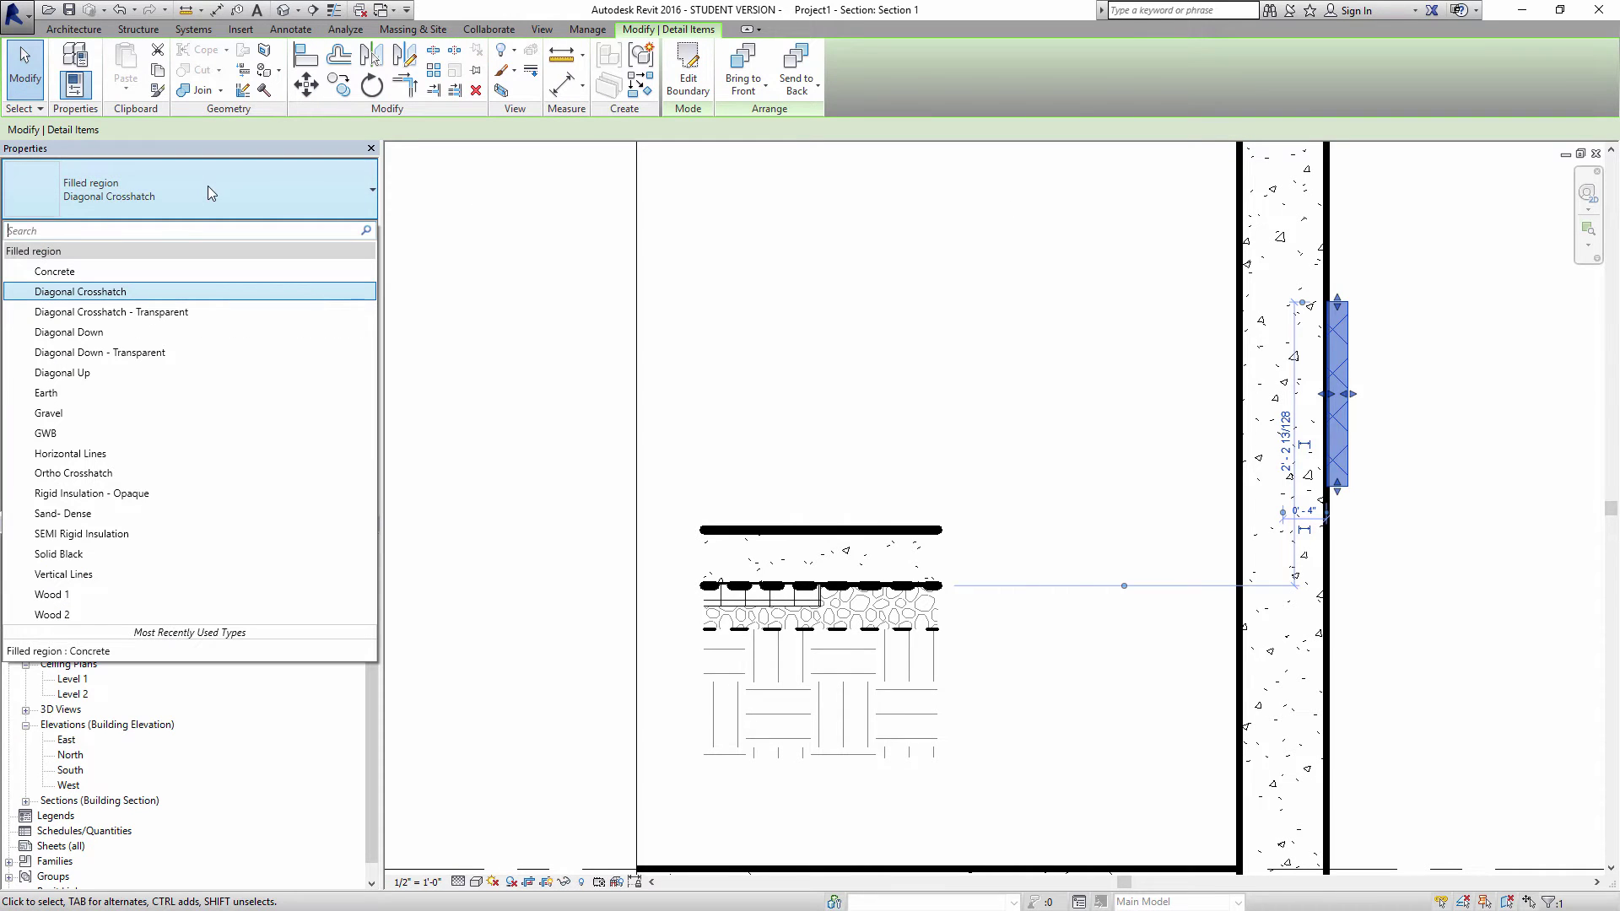
click(113, 314)
click(861, 397)
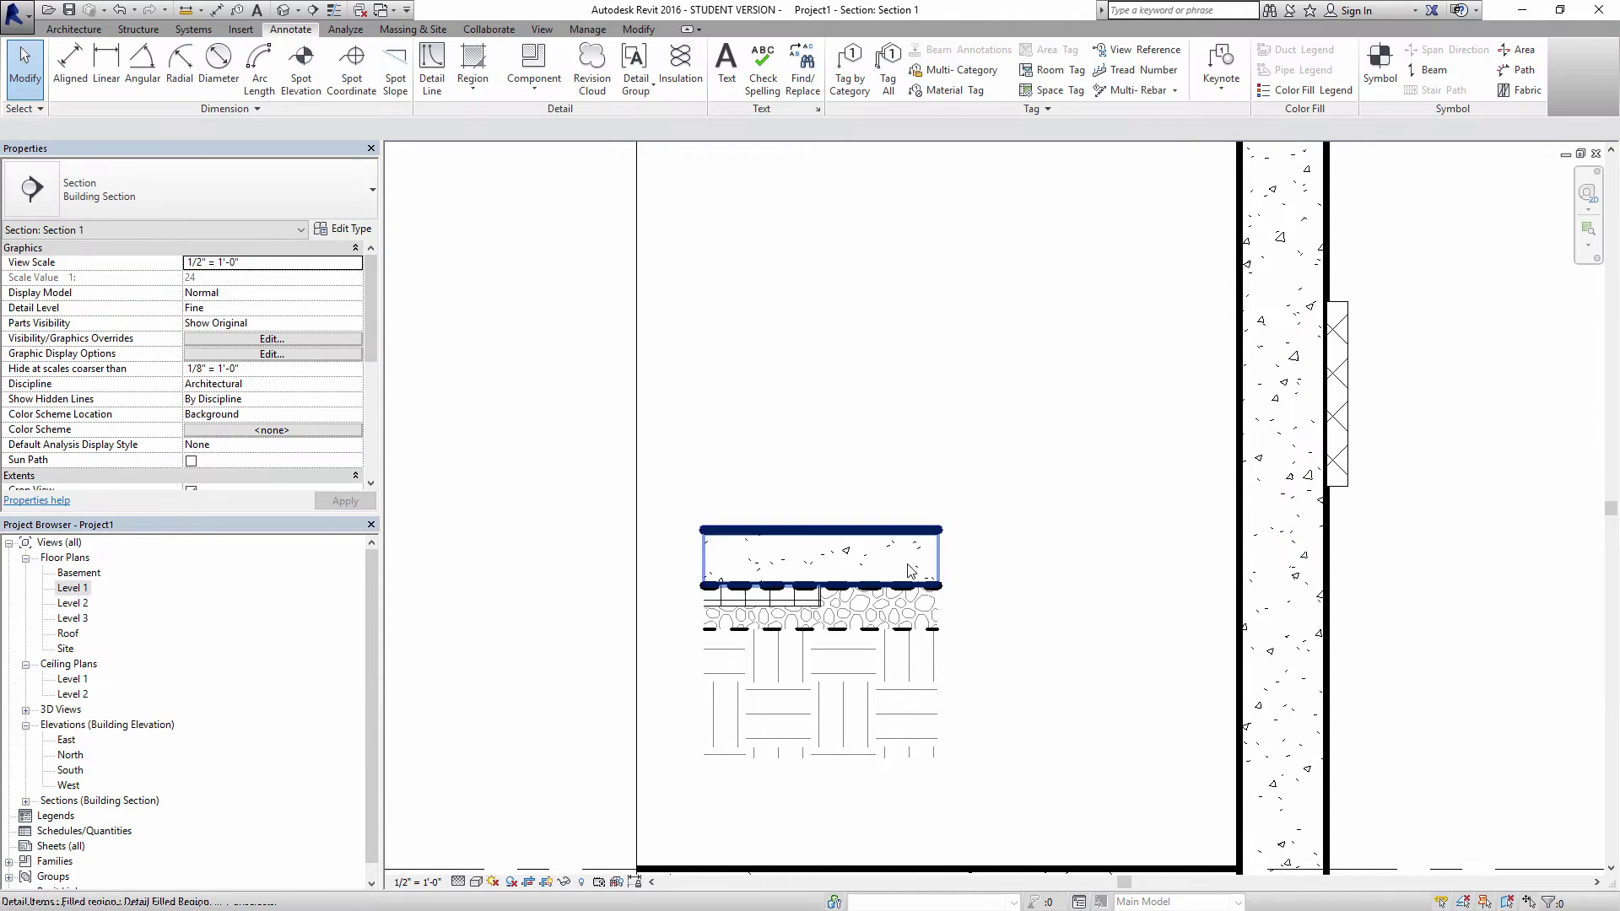
- Match the wall-side region to the Rigid Insulation type and send it to back
key(m)
key(a)
click(754, 601)
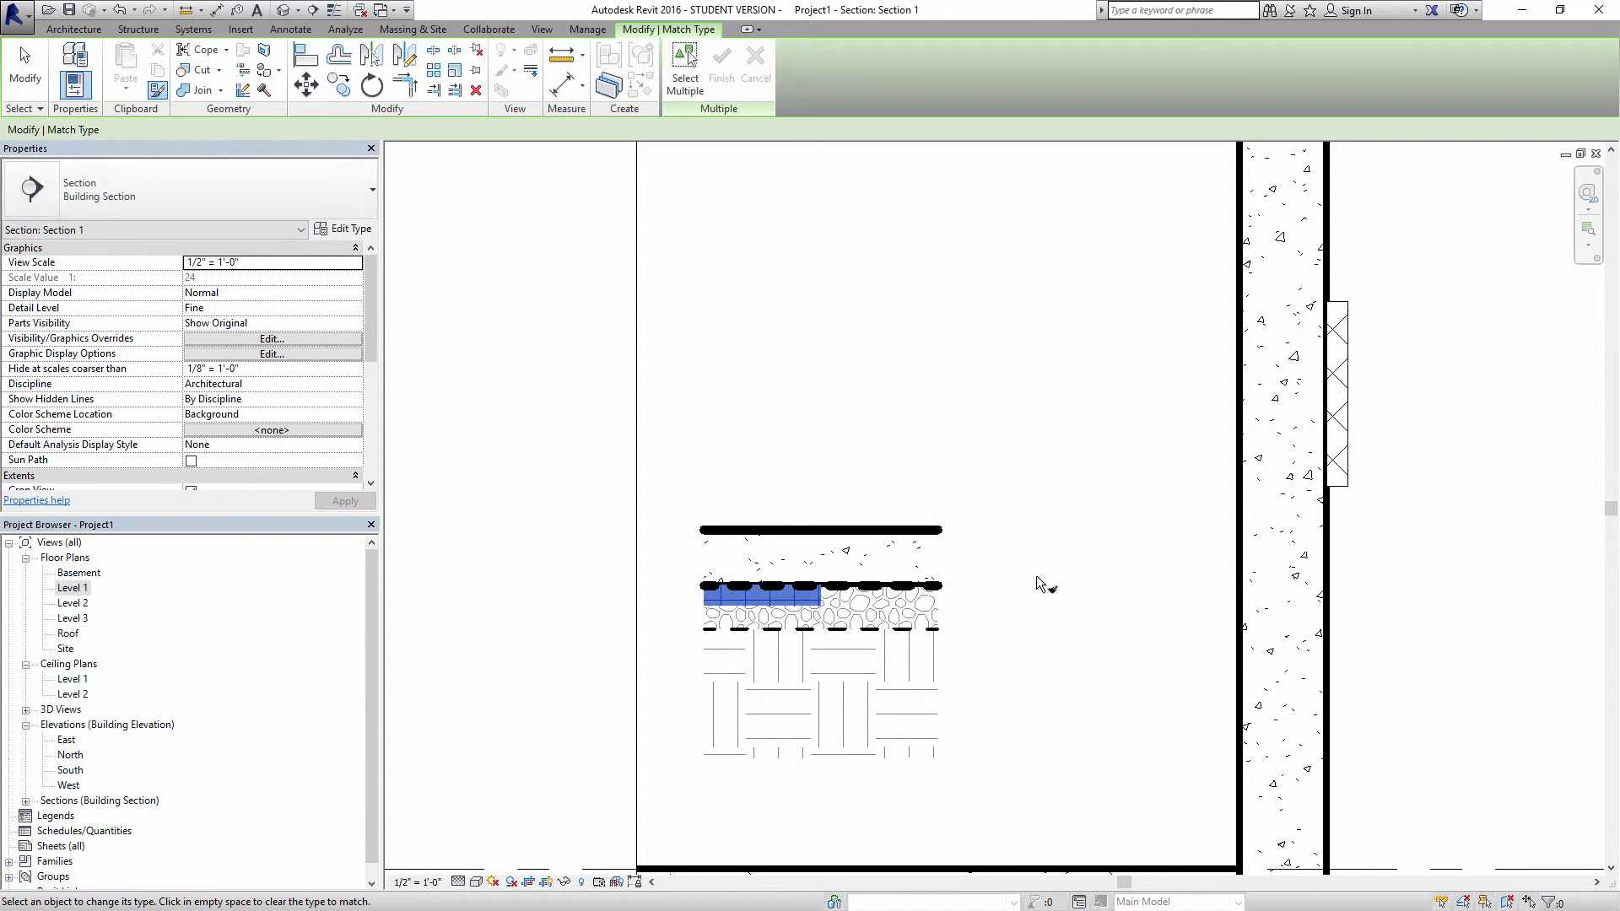
click(1342, 418)
key(Escape)
key(Escape)
click(1342, 422)
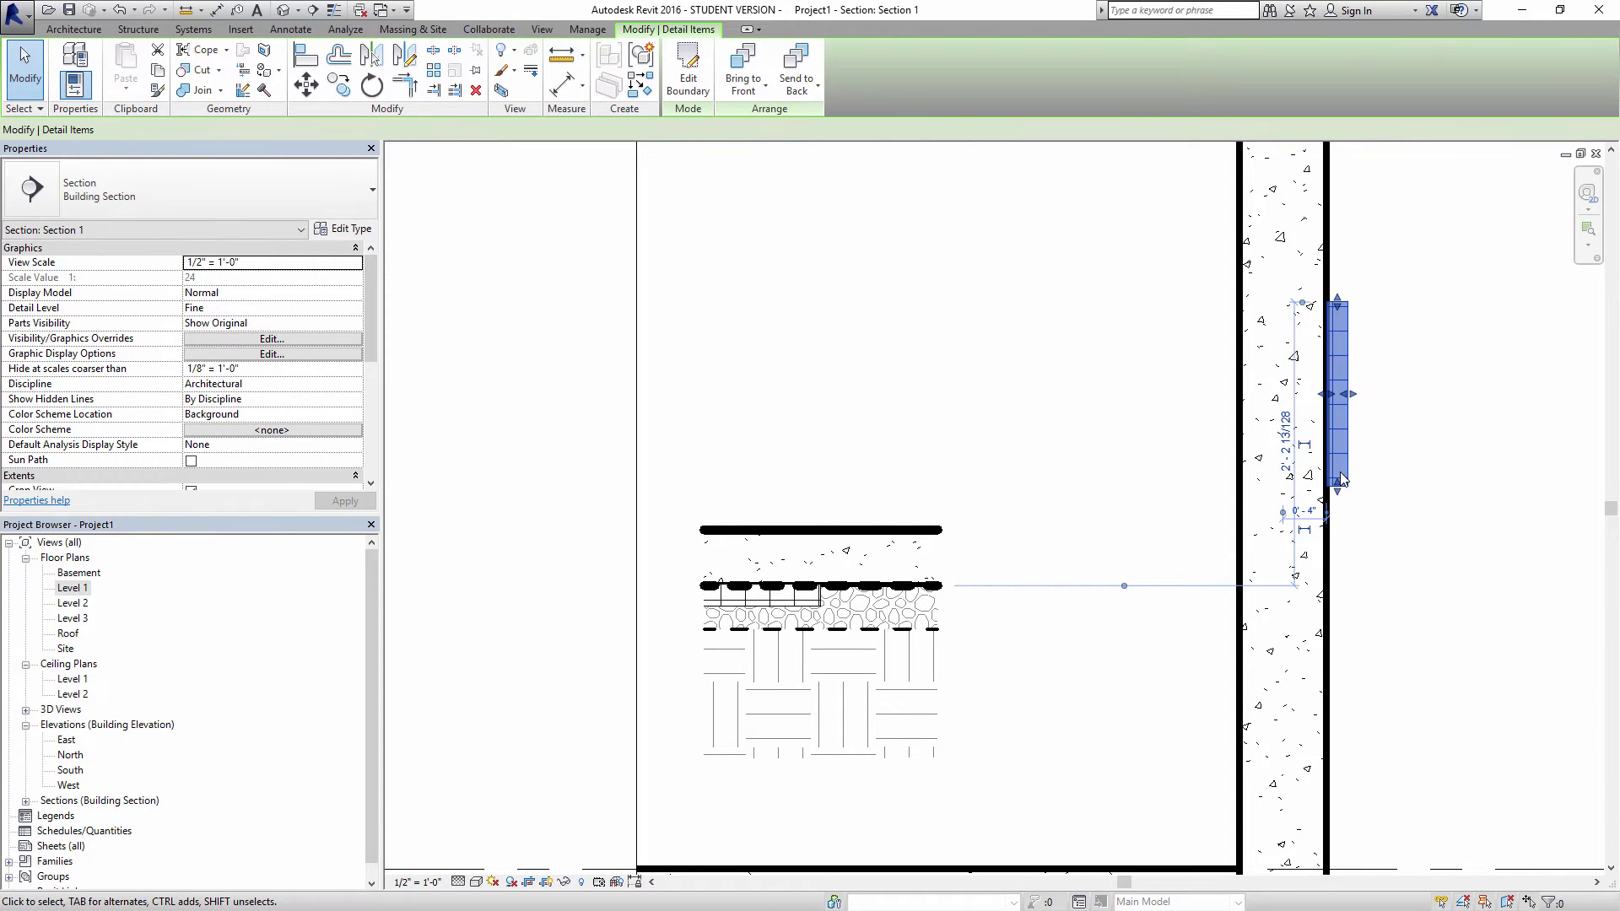
click(783, 63)
- Check the concrete wall, then select the region beside it
click(1338, 380)
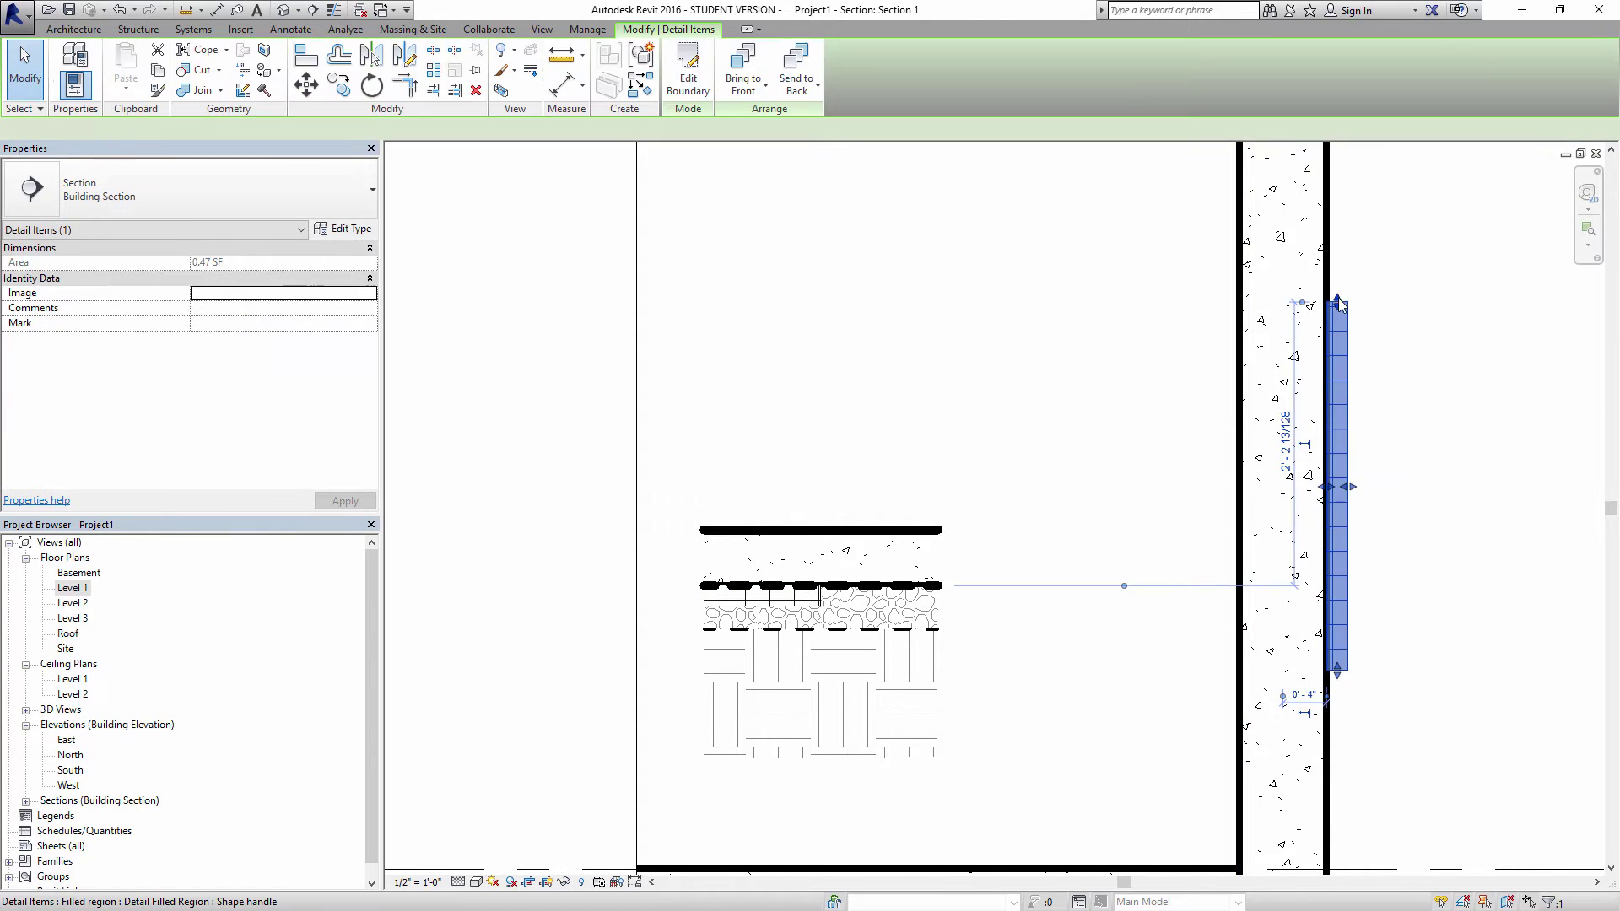
click(1322, 243)
key(Escape)
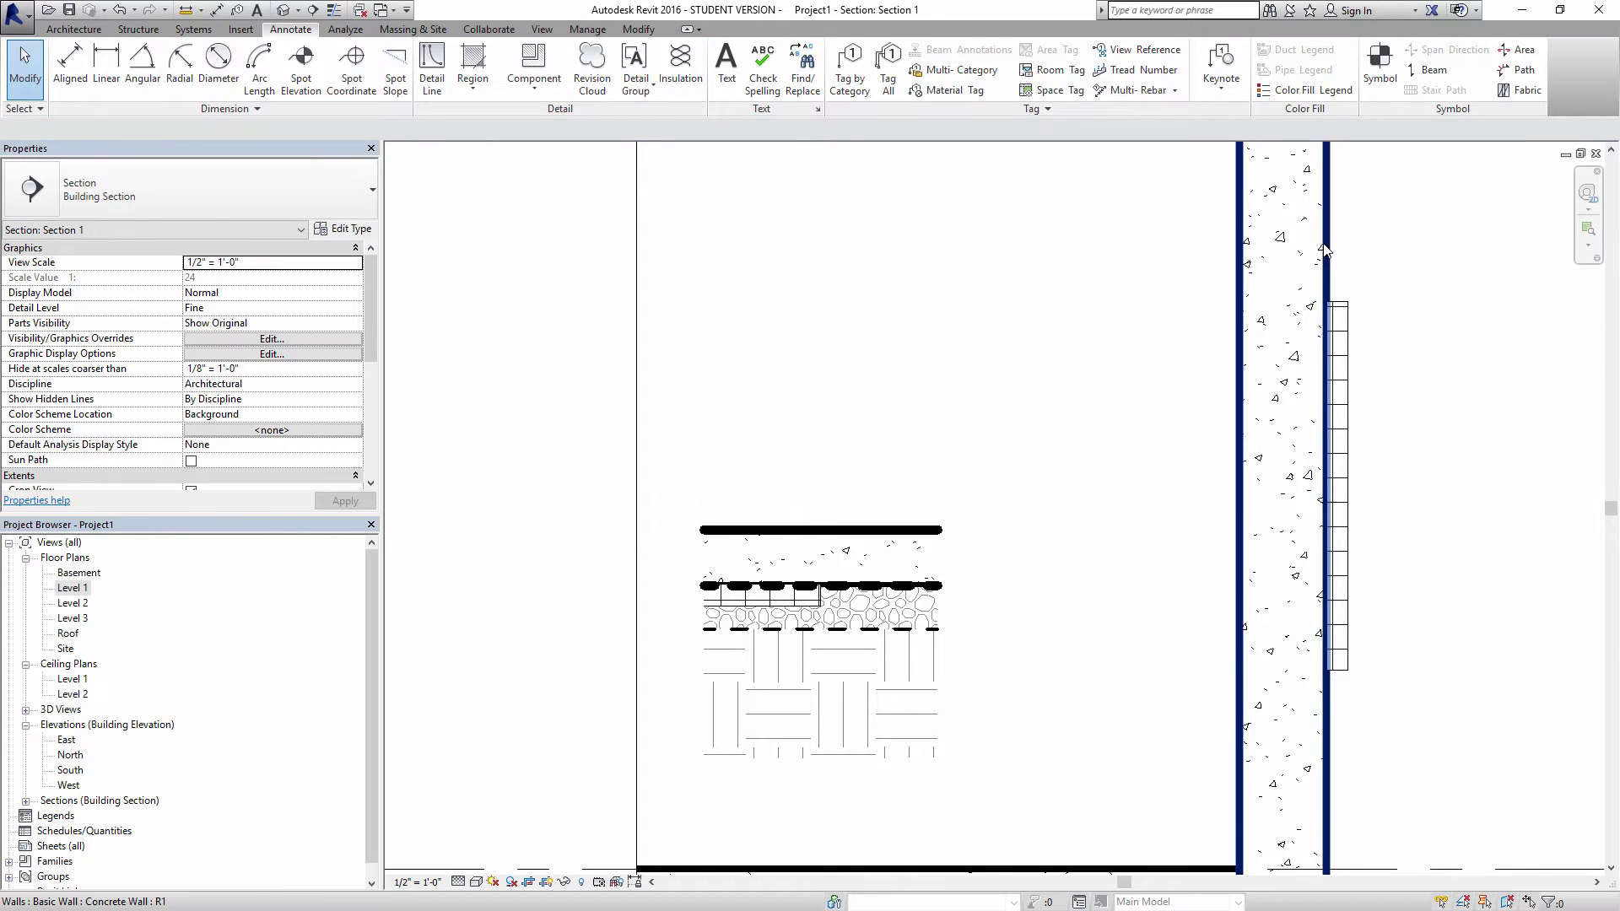
click(1318, 354)
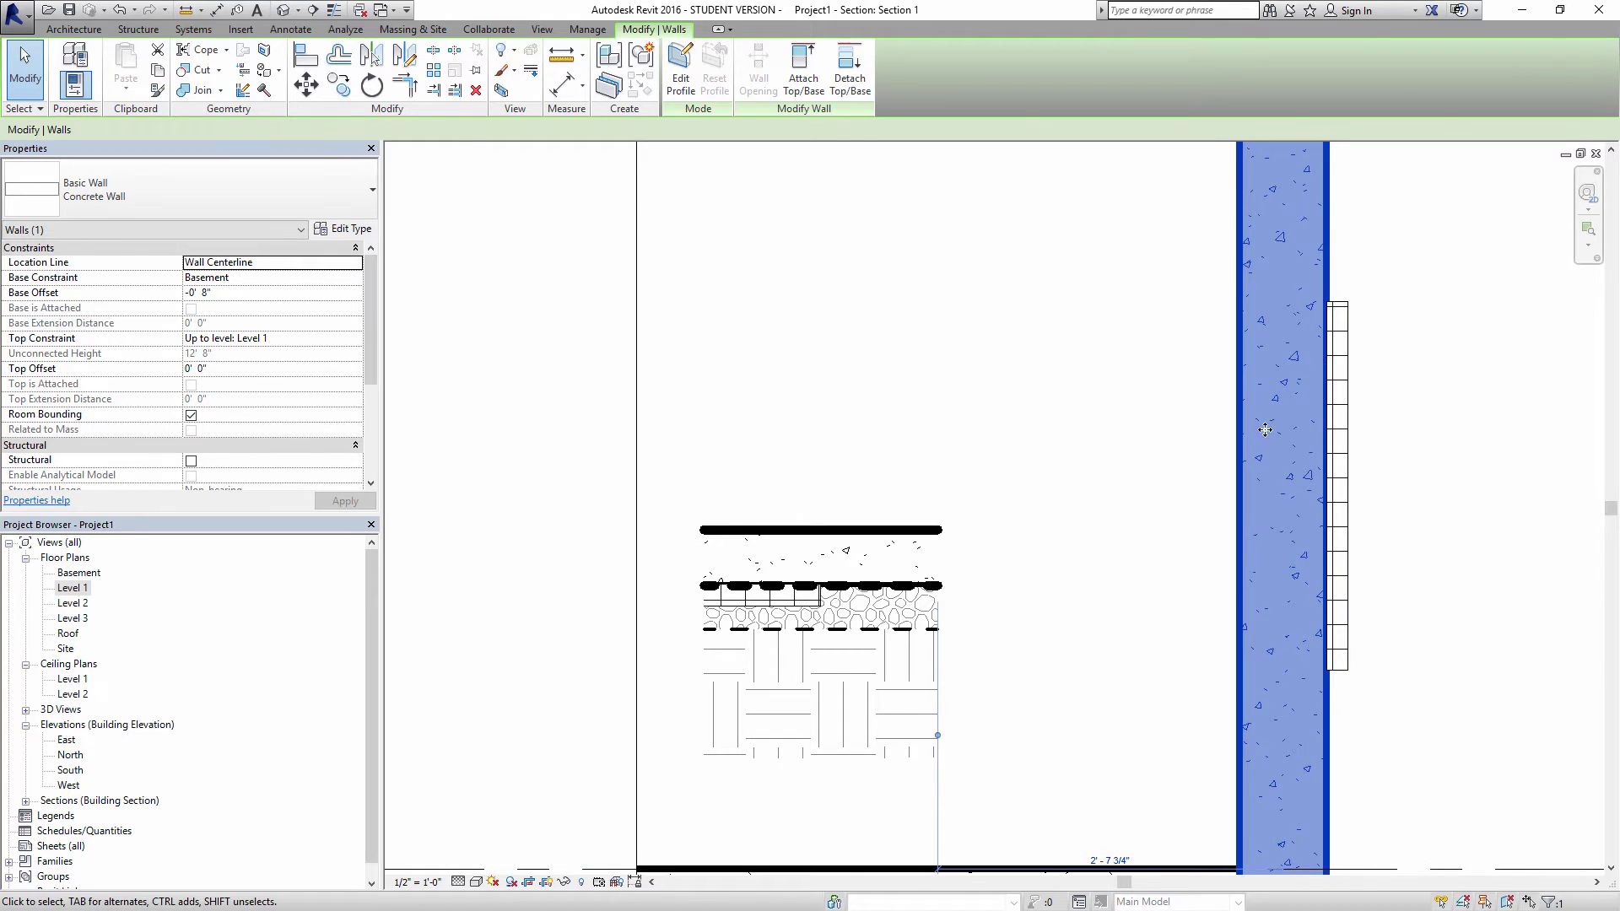
click(908, 394)
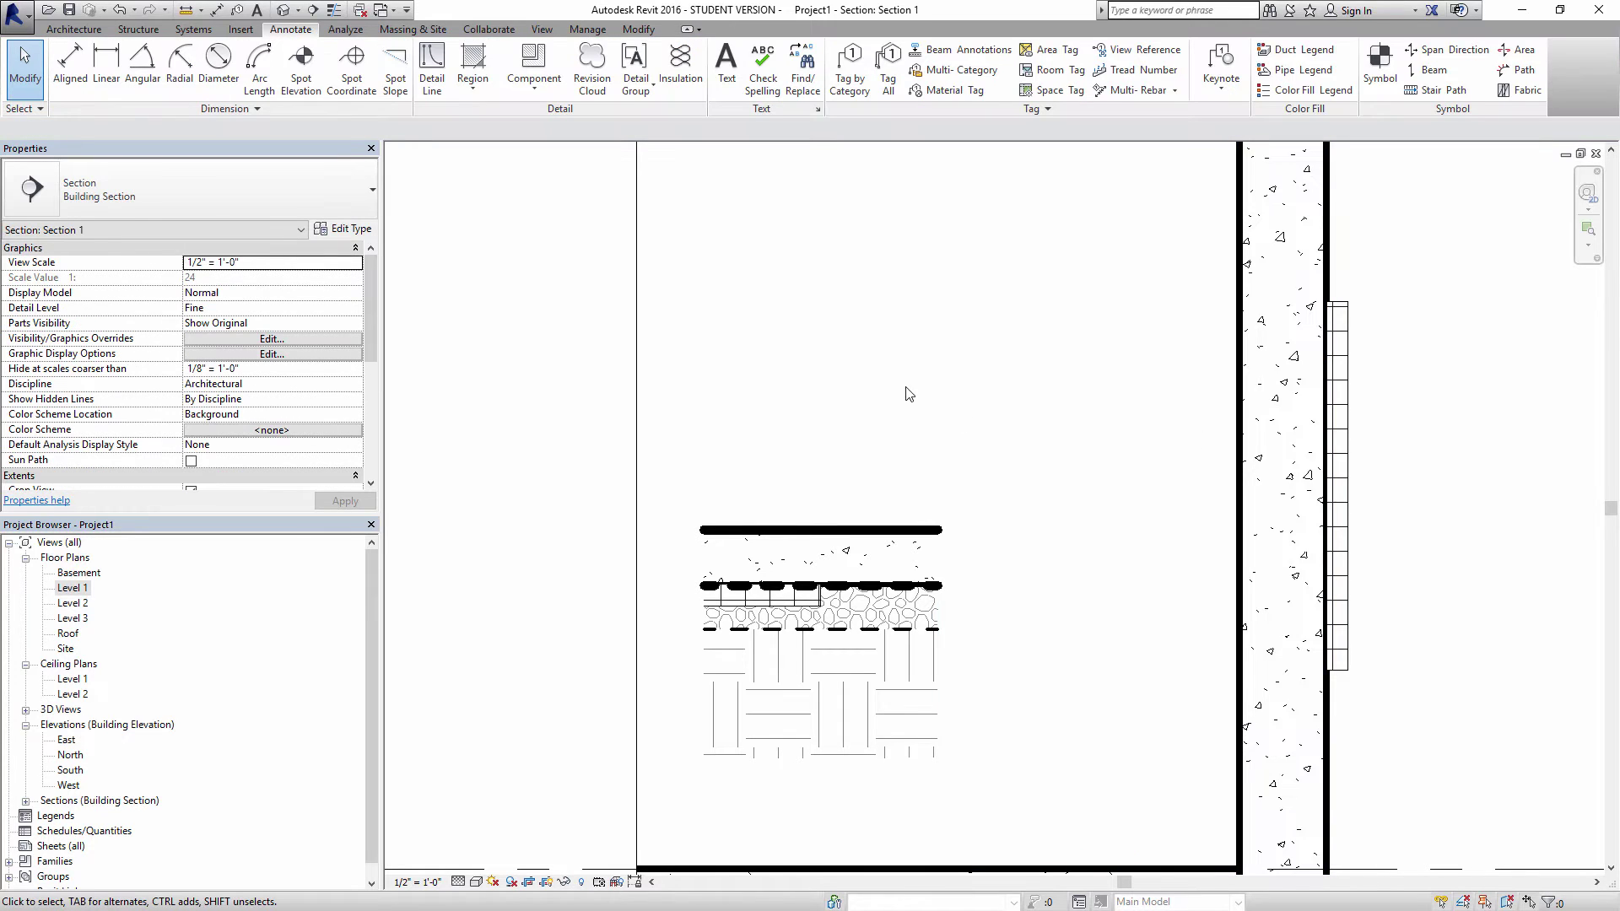
click(1348, 334)
- Delete the wall-side region and copy the rigid insulation and vapor barrier line above the detail
key(Delete)
middle_drag(798, 569, 796, 489)
scroll(796, 490, up, 2)
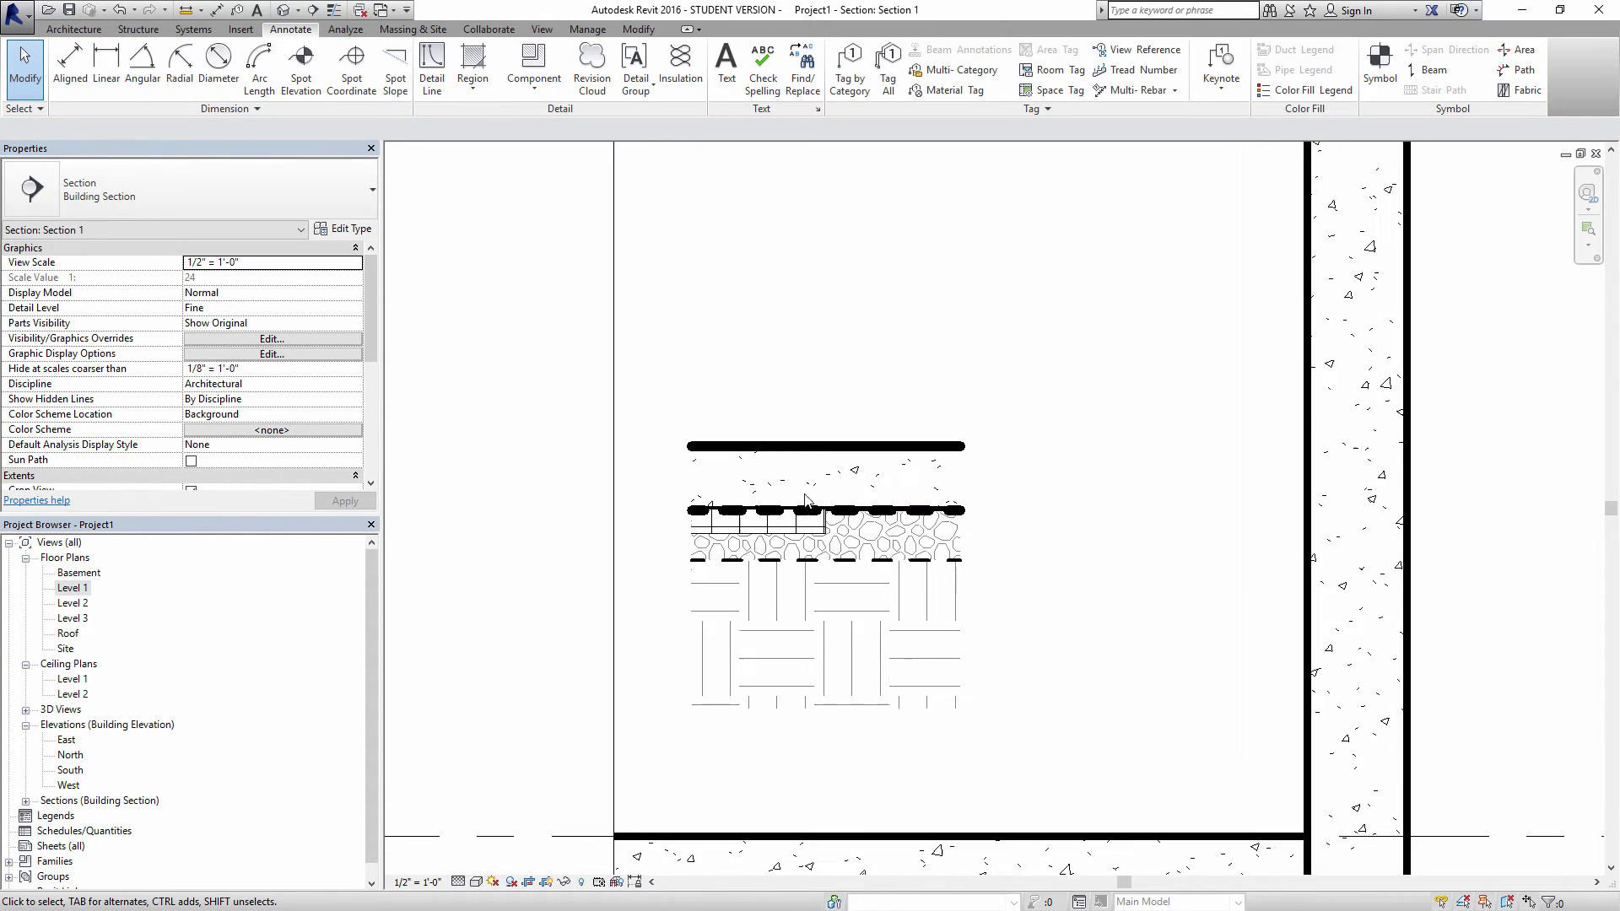
click(828, 543)
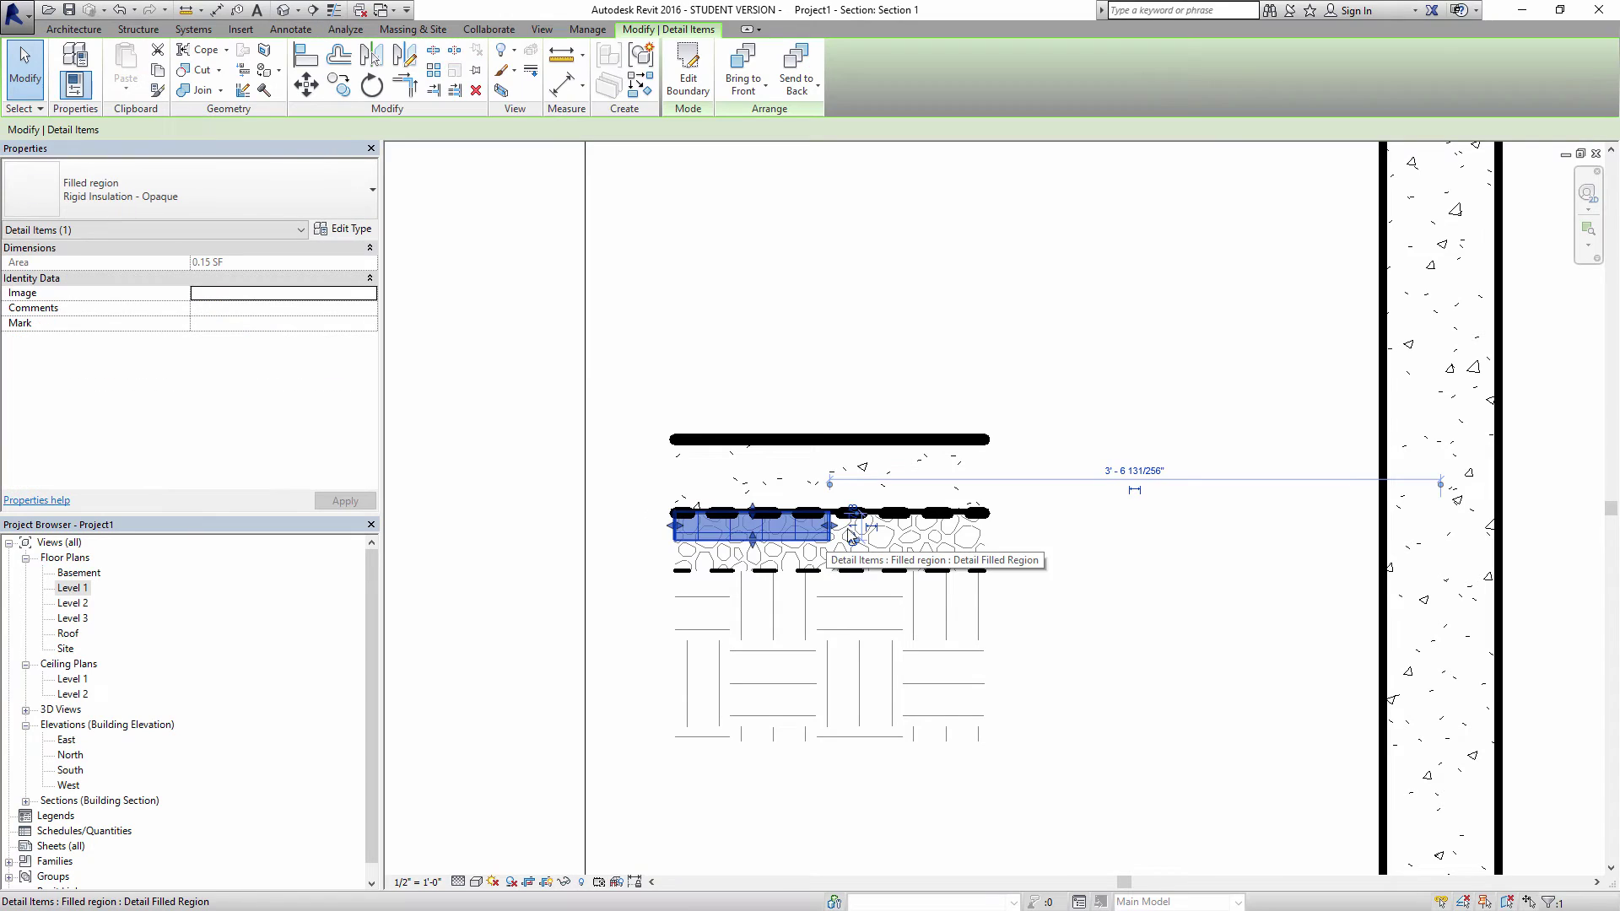
ctrl+click(934, 516)
click(342, 86)
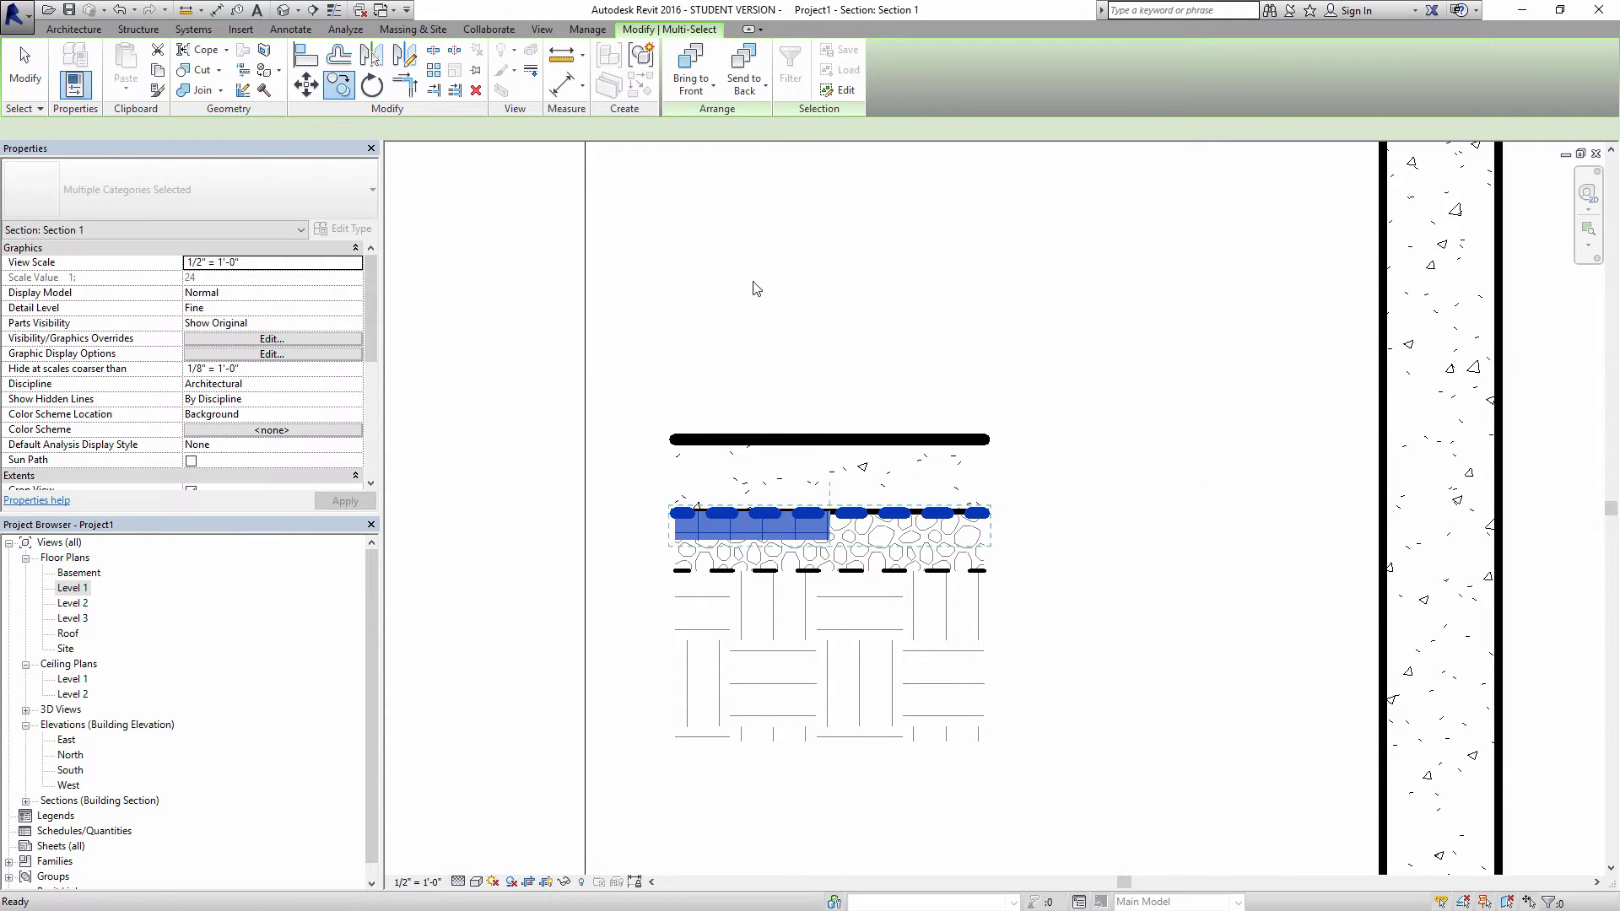
click(872, 347)
click(1121, 226)
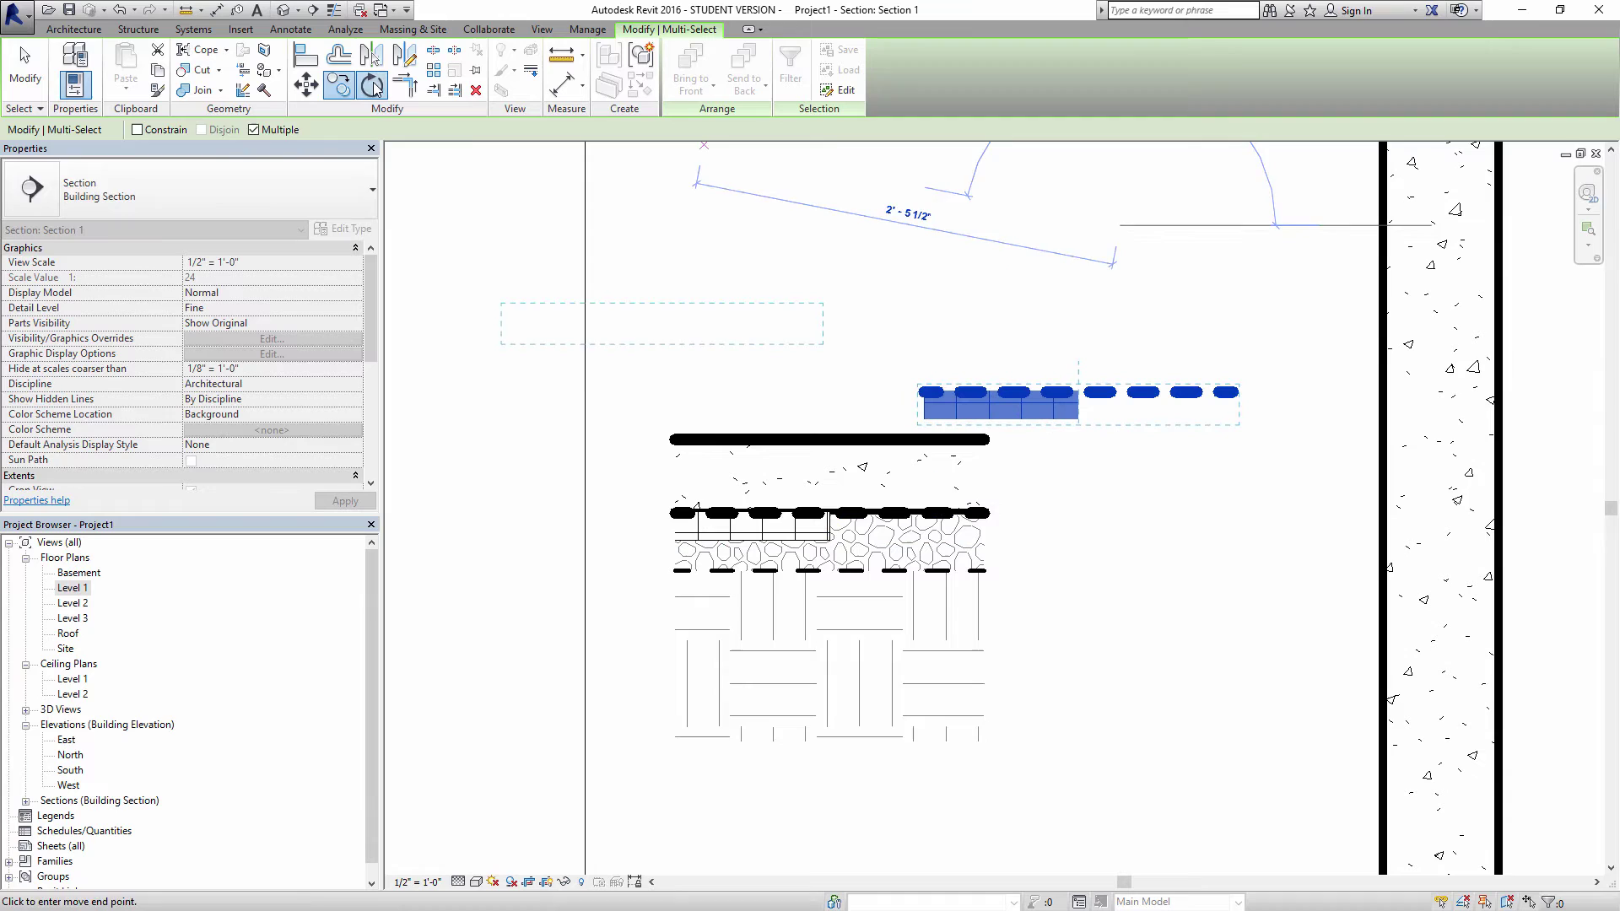
- Rotate the copied pieces 90° and place a copy against the wall's exterior face
click(373, 86)
click(1171, 700)
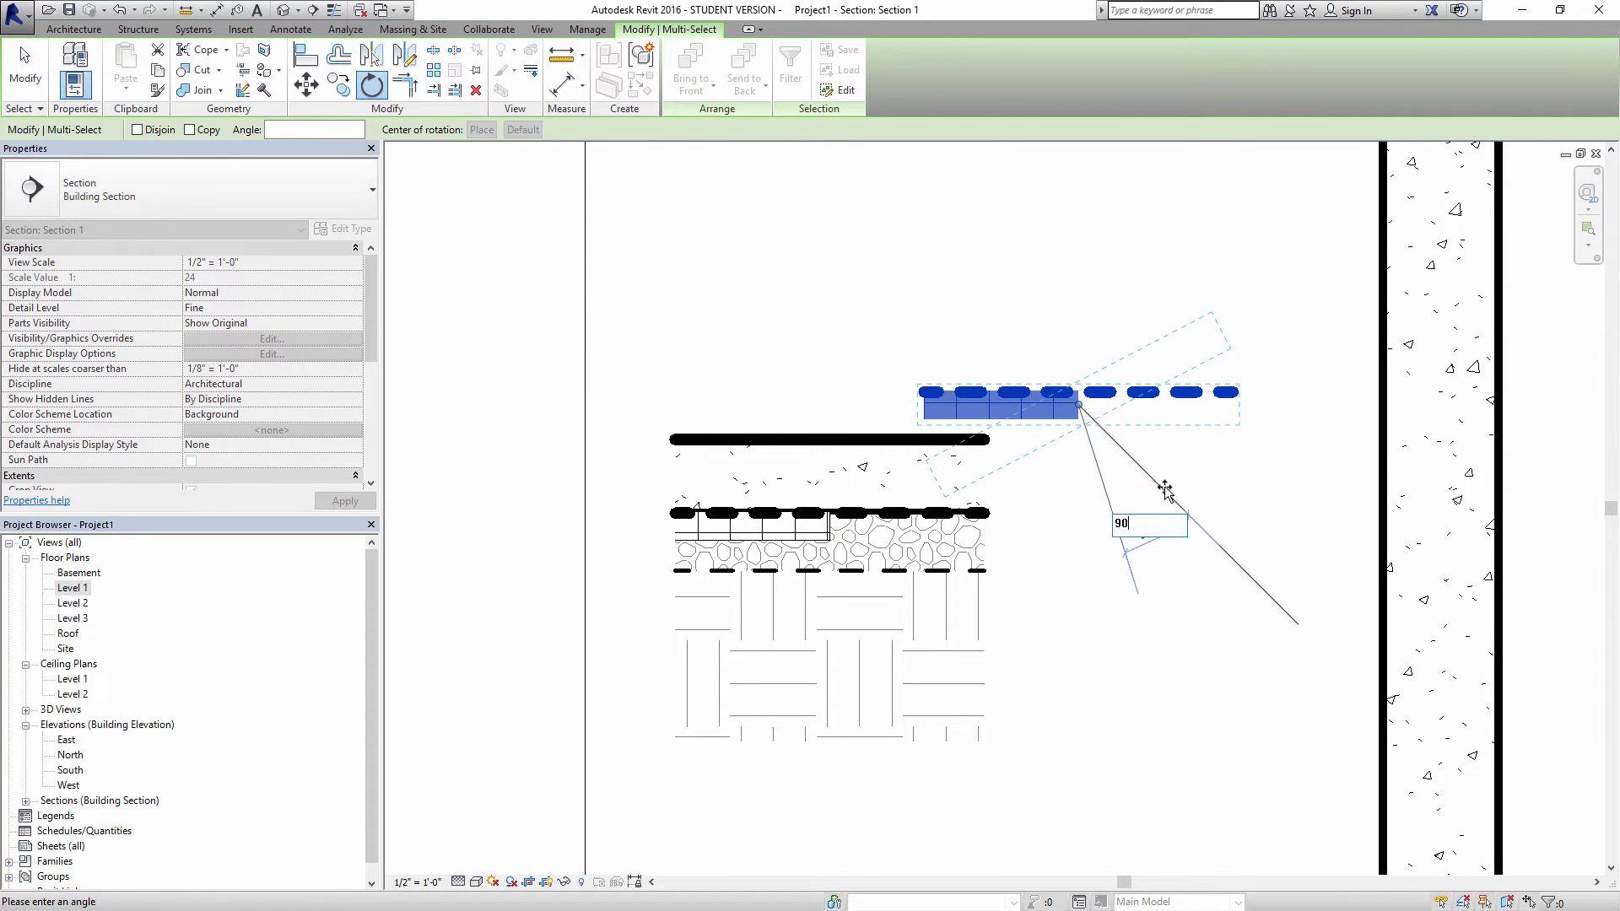
text(90)
key(Return)
ctrl+drag(1068, 384, 1511, 427)
click(1232, 388)
- Extend the vapor barrier line on the wall up to Level 1
middle_drag(1343, 371, 766, 537)
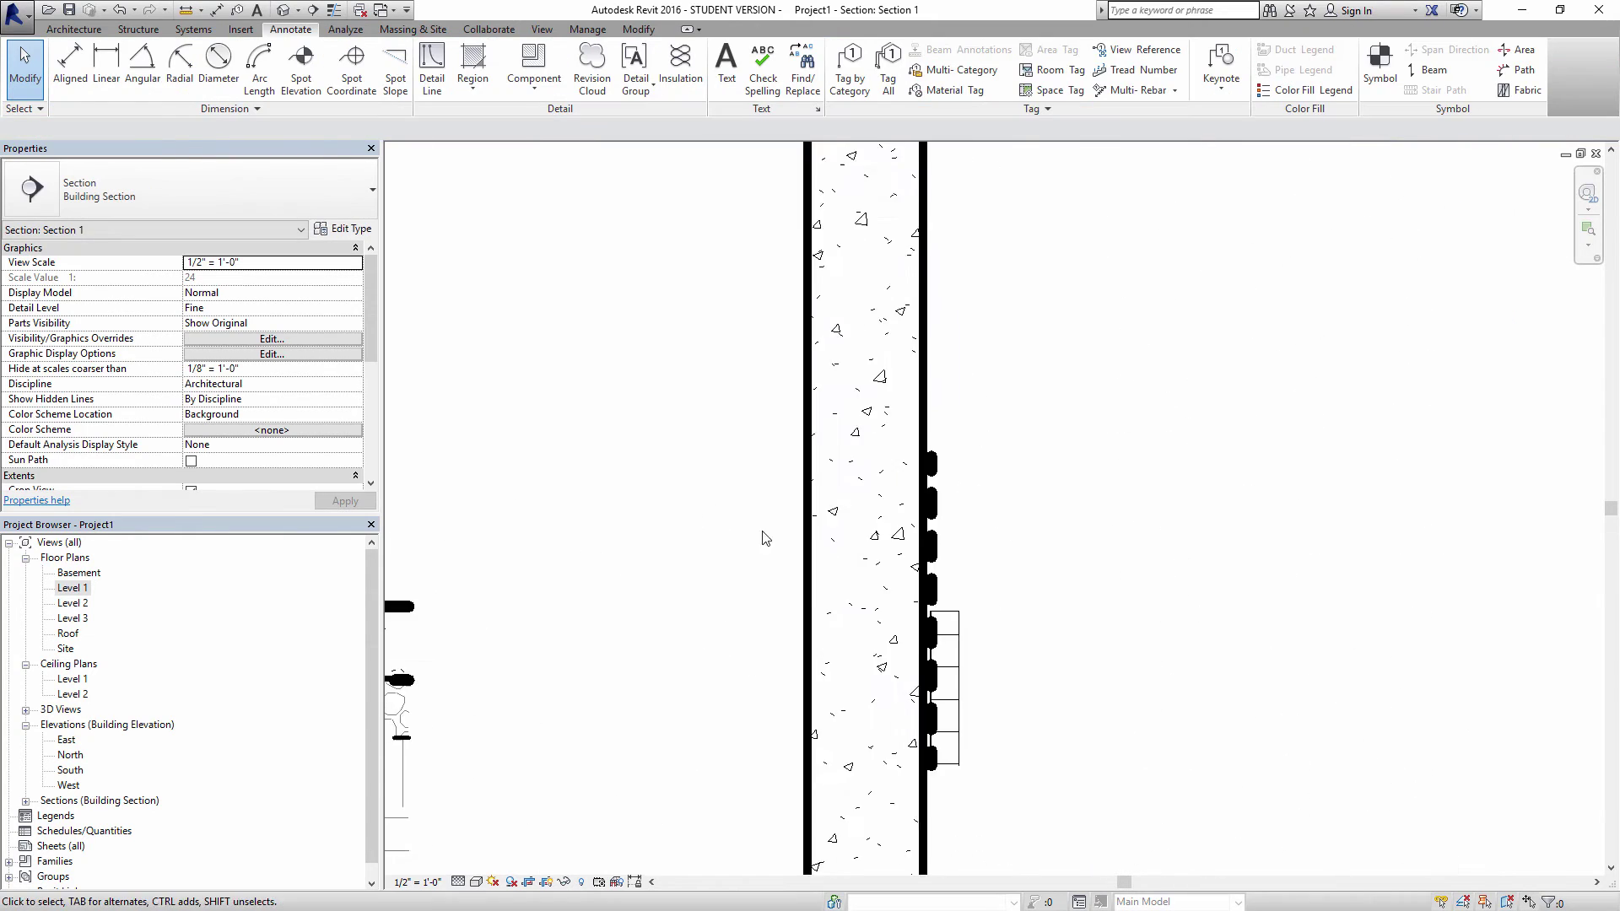
scroll(765, 537, down, 2)
click(842, 517)
scroll(957, 606, down, 4)
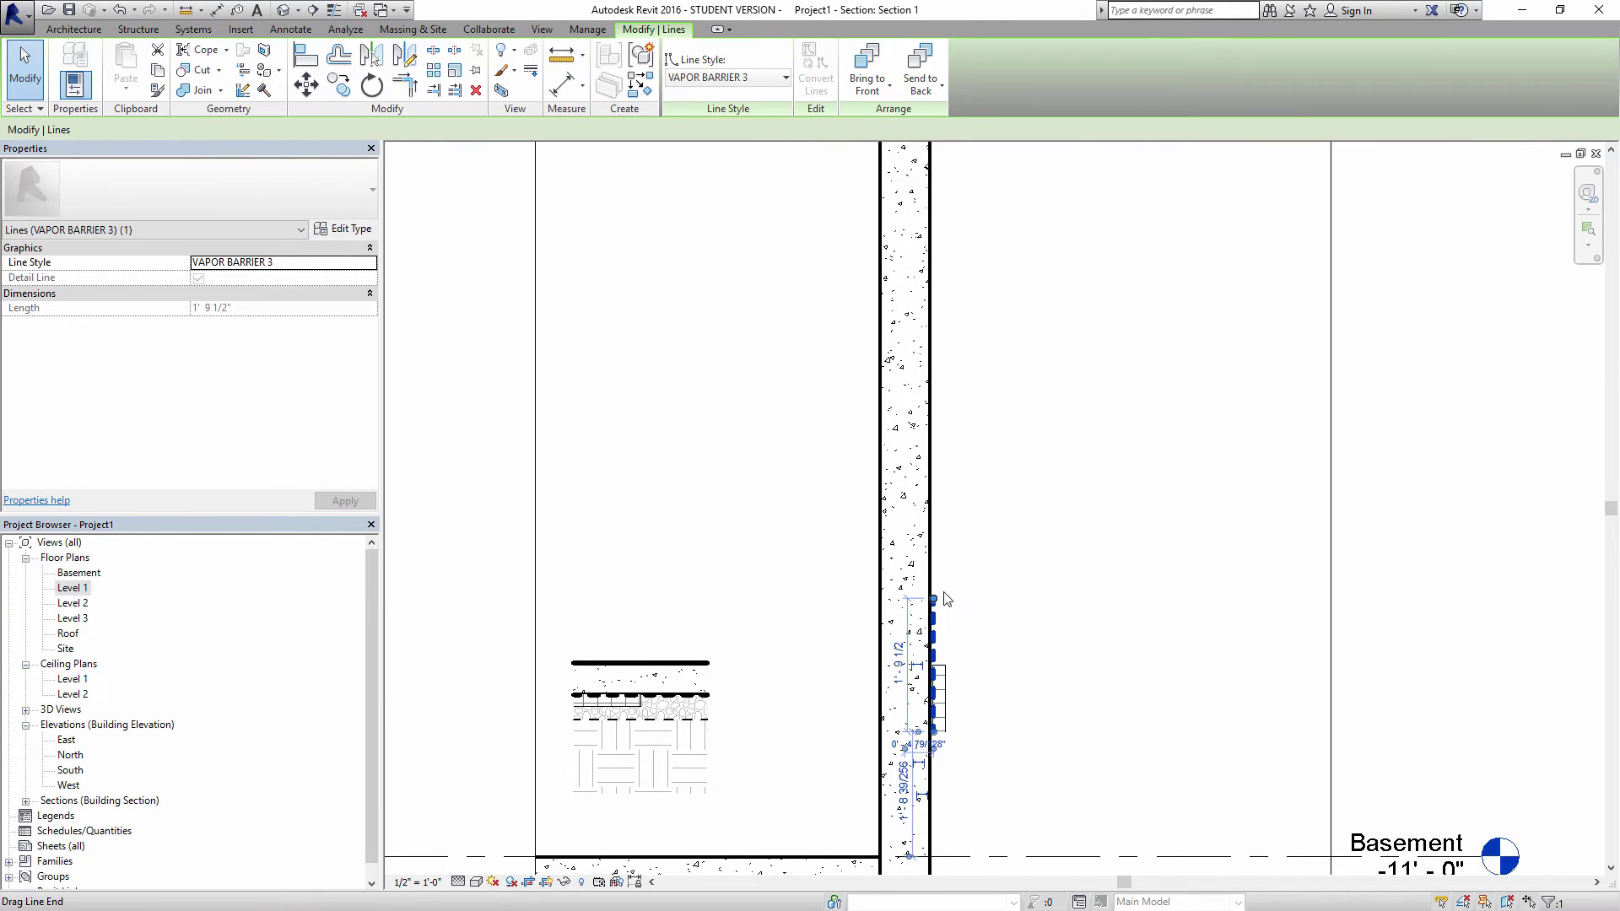
drag(949, 584, 942, 174)
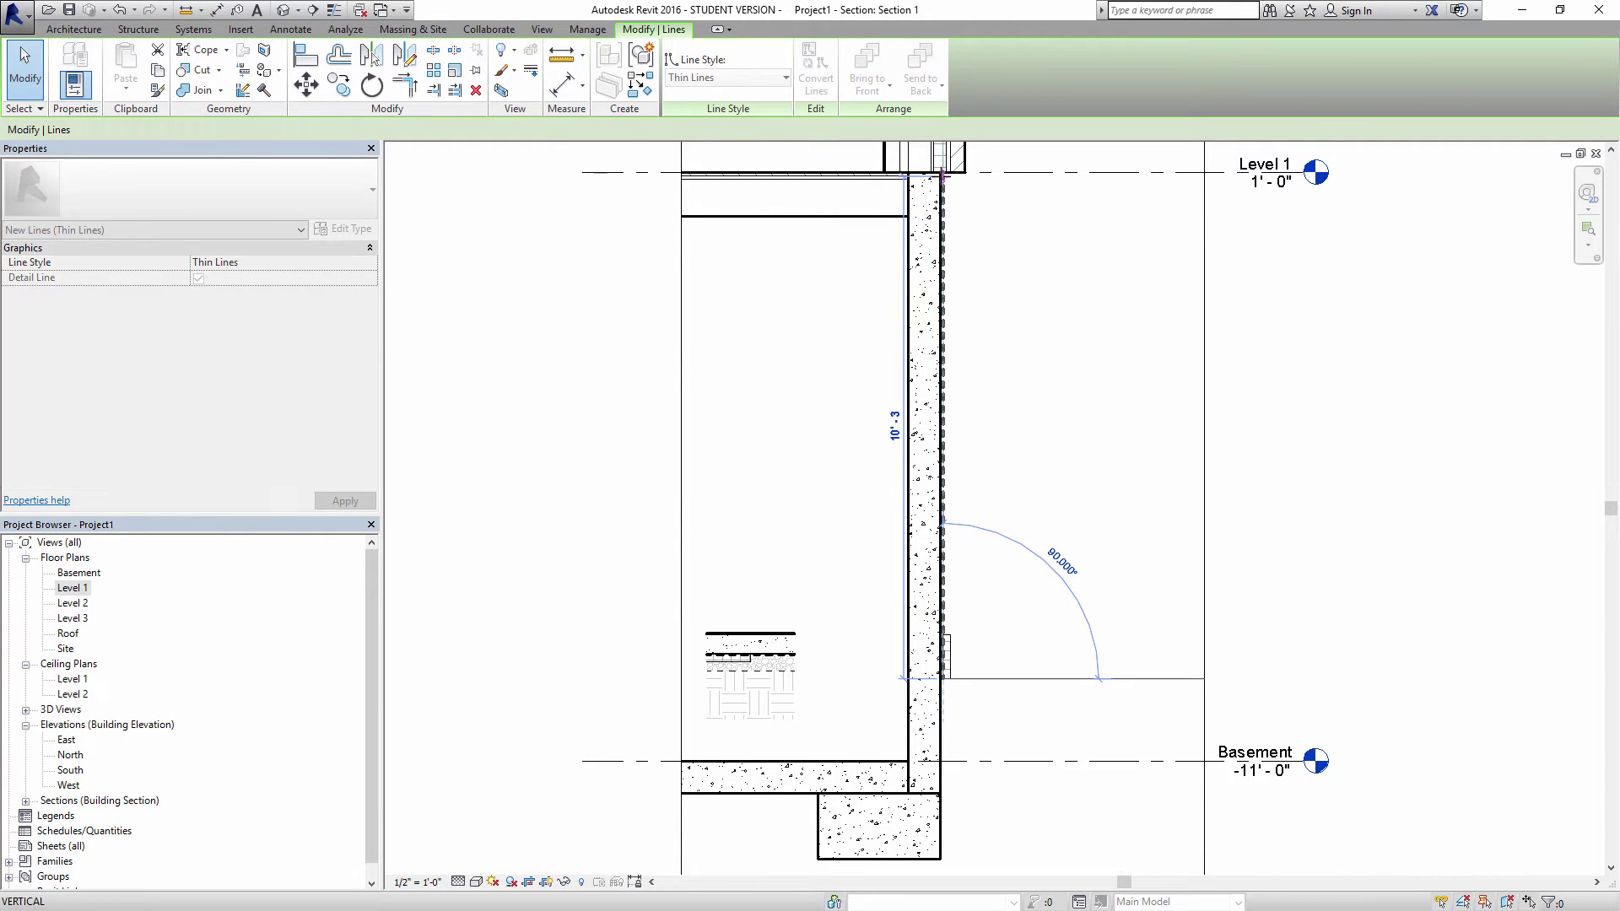
click(969, 596)
- Extend the rigid insulation and vapor barrier down to the footing
click(946, 643)
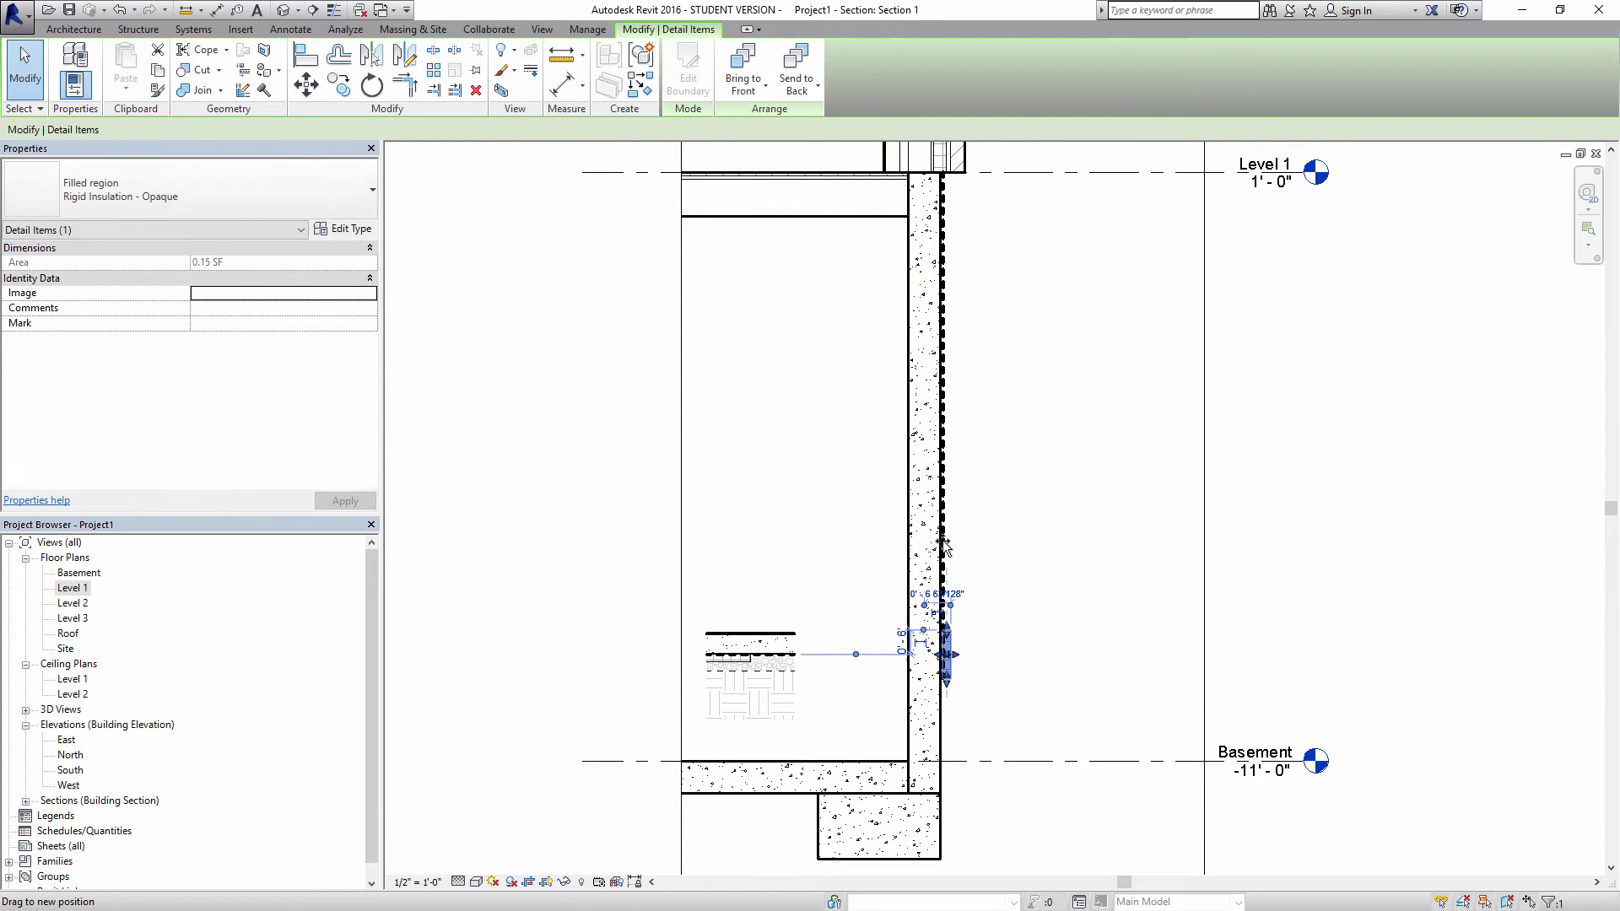
drag(947, 682, 964, 850)
click(977, 776)
click(944, 682)
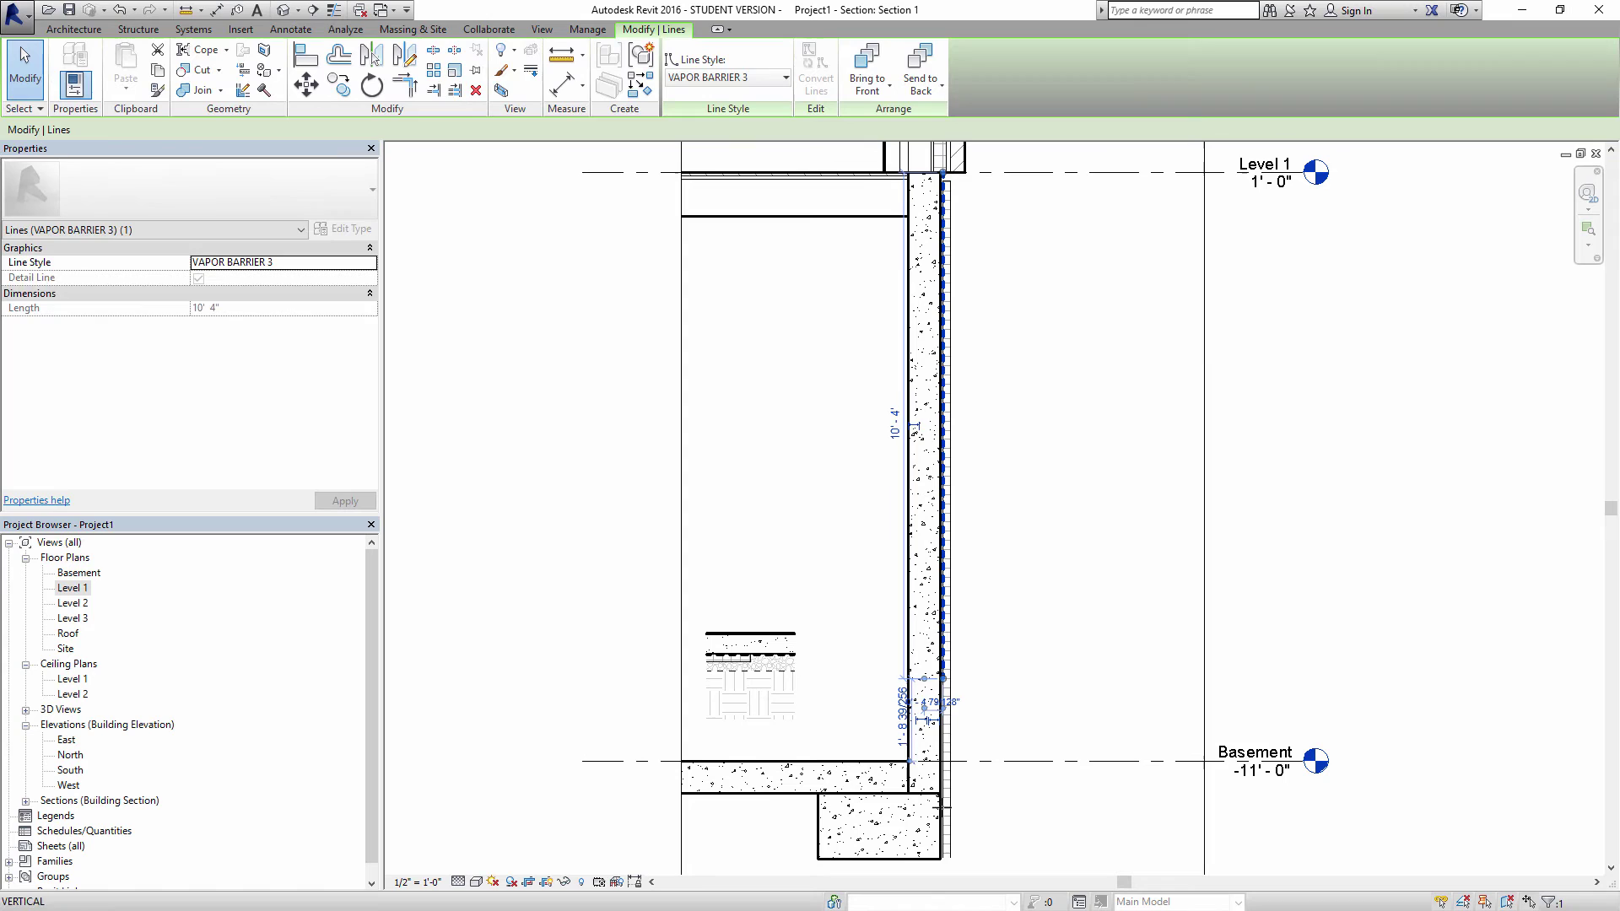
drag(943, 676, 943, 856)
- Select the rigid insulation, gravel and earth layers of the floor detail, excluding the concrete
click(1002, 843)
scroll(883, 661, up, 3)
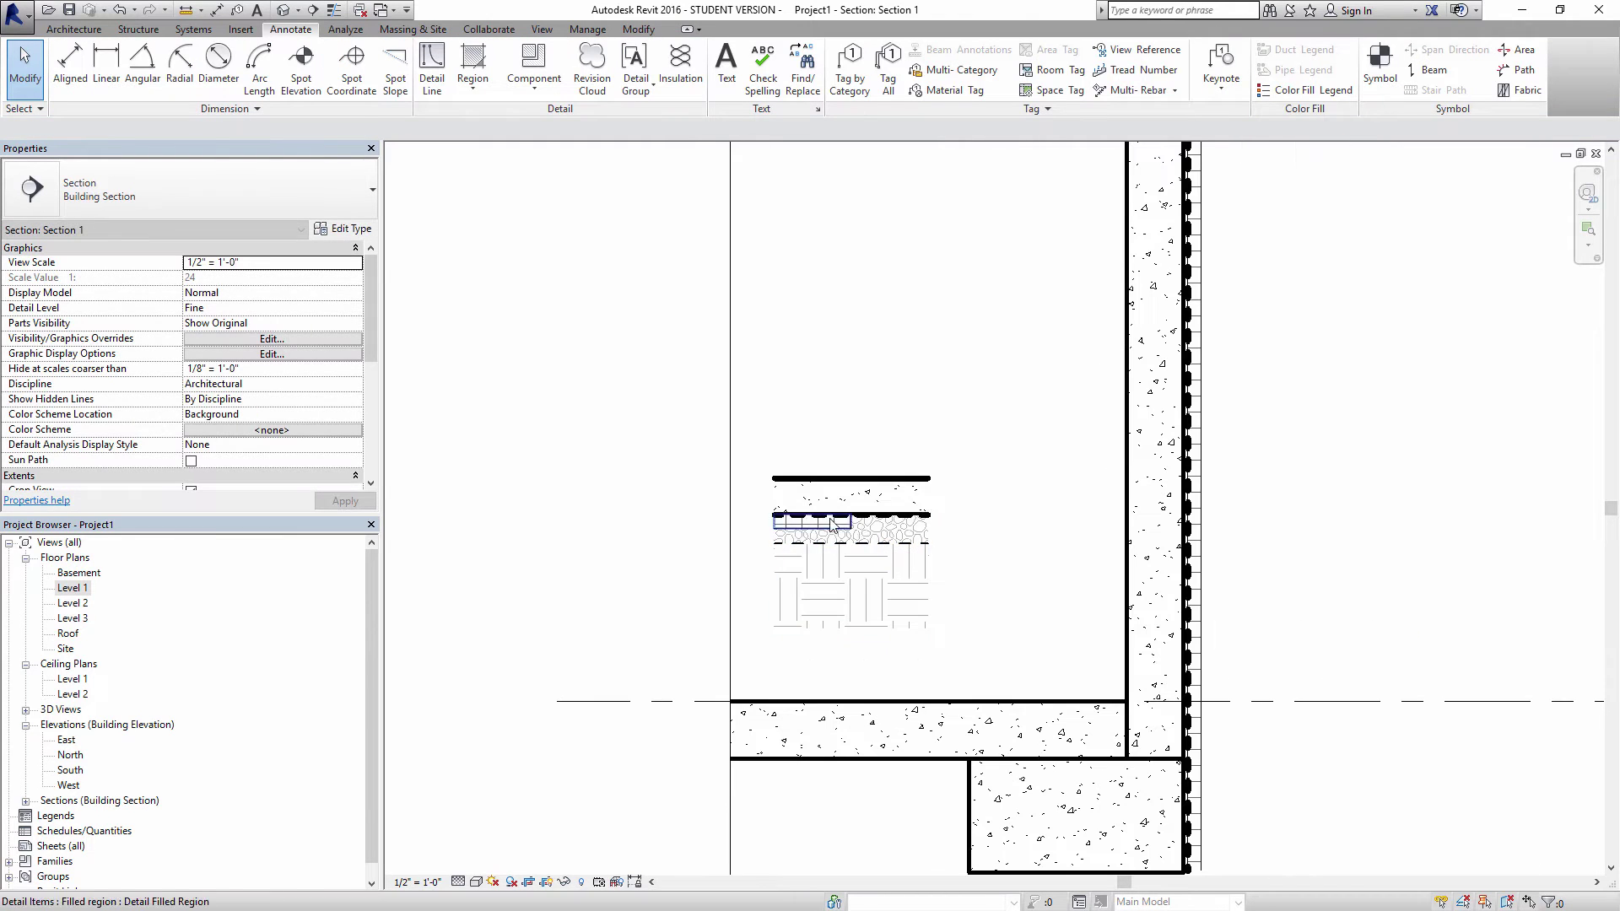
click(873, 524)
scroll(908, 525, up, 2)
ctrl+click(940, 540)
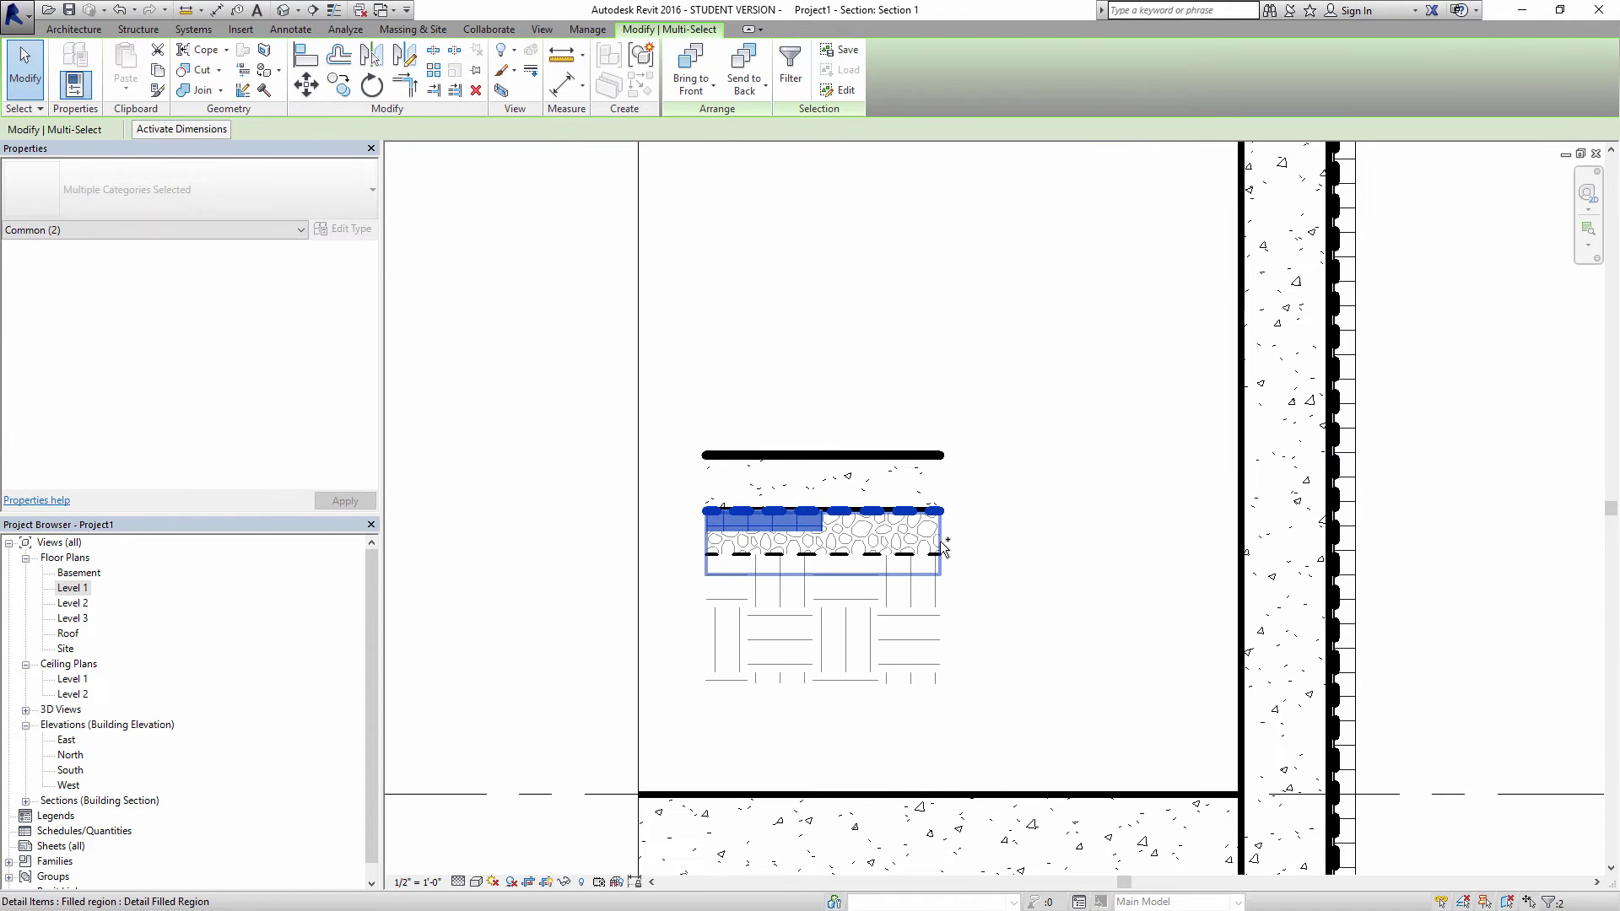
ctrl+click(930, 554)
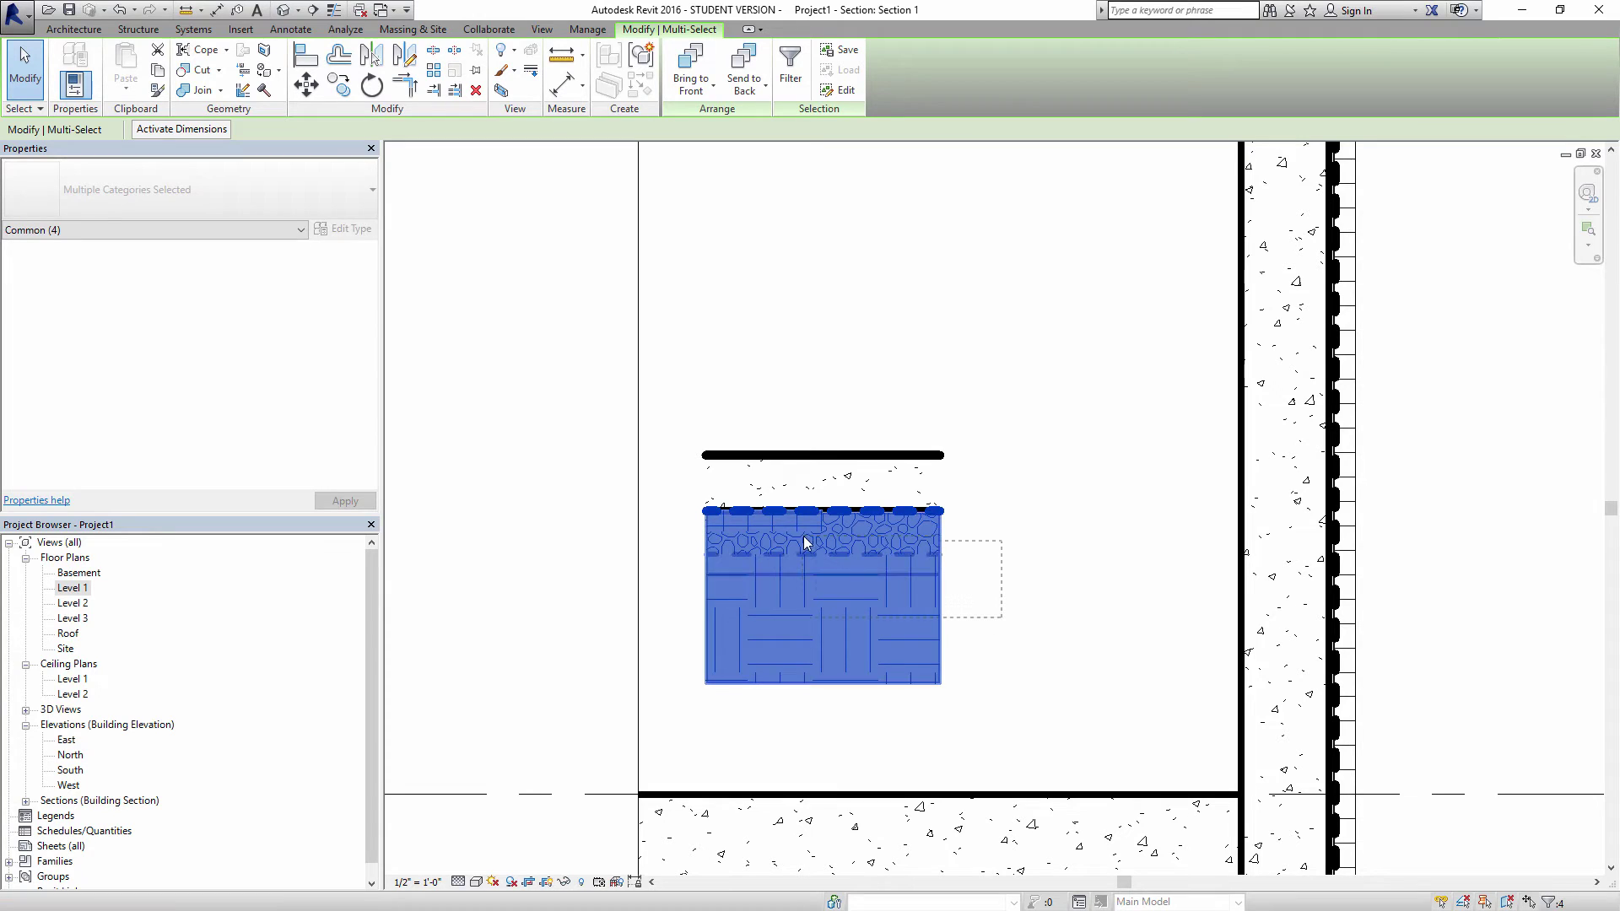
ctrl+click(810, 459)
shift+drag(810, 468, 812, 471)
- Move the selected layers to sit under the basement slab
scroll(822, 469, down, 2)
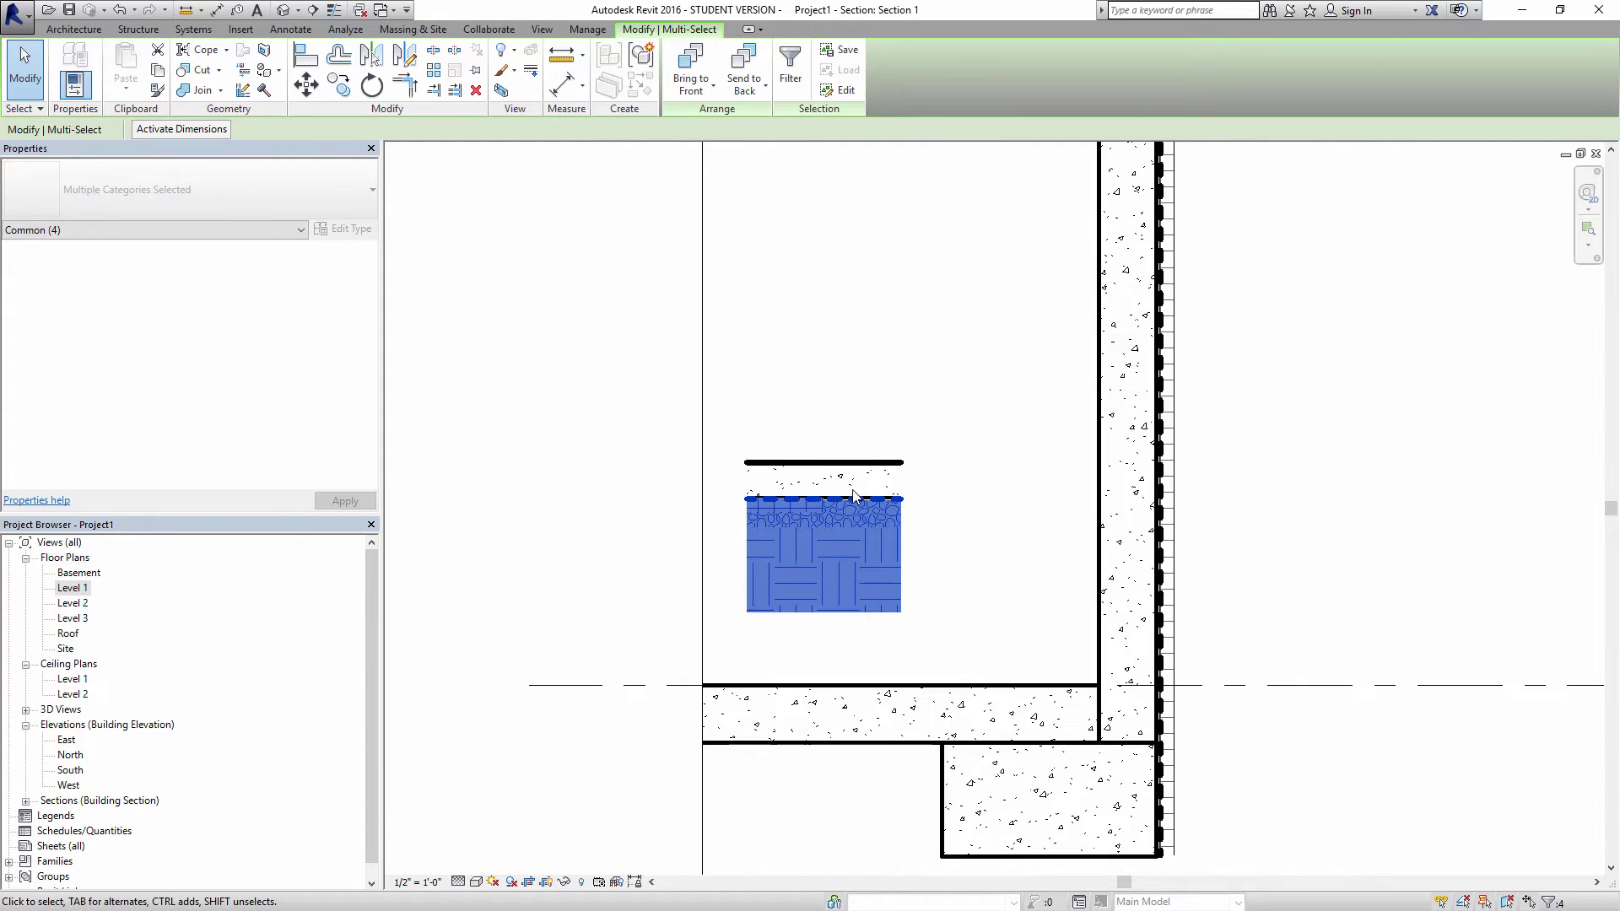
middle_drag(752, 506, 843, 367)
click(305, 82)
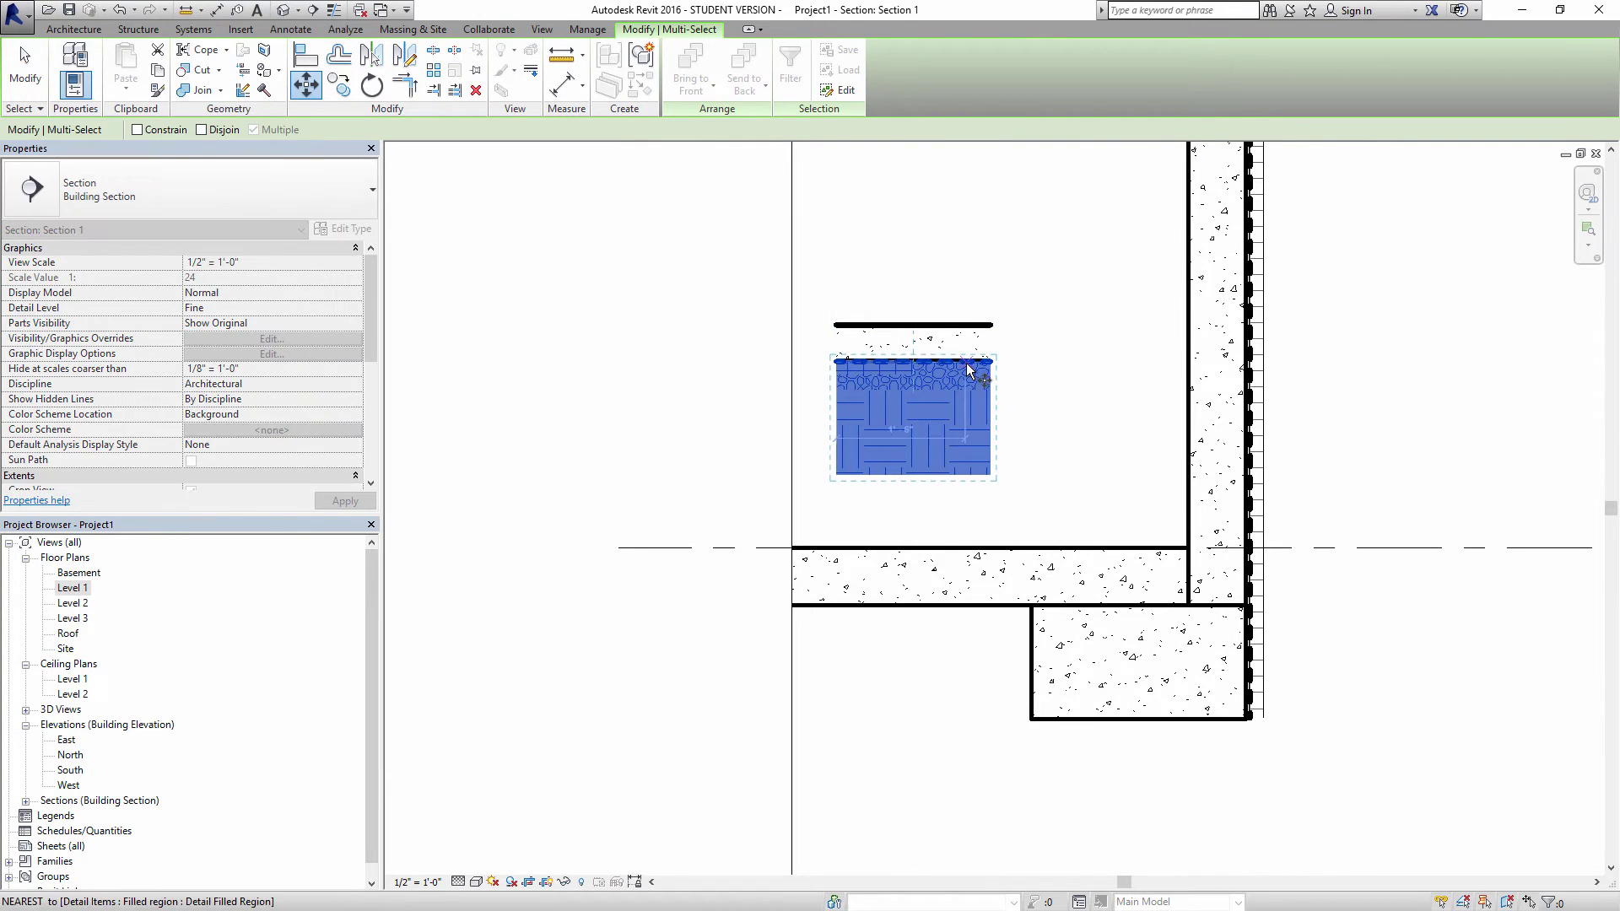
click(968, 605)
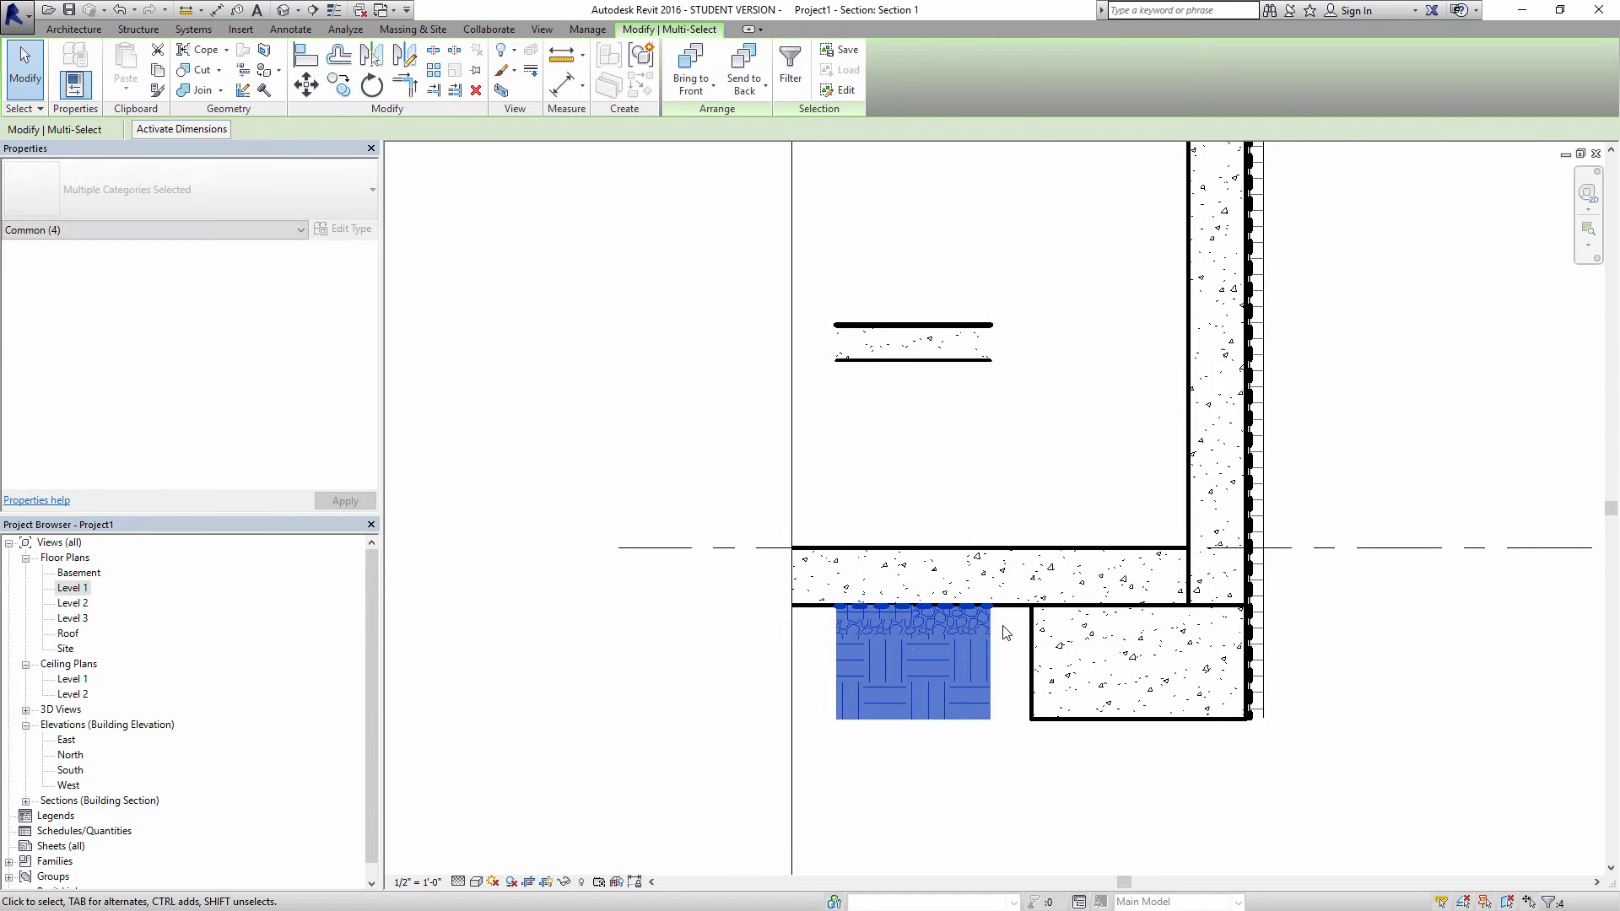
click(1003, 628)
scroll(1003, 627, up, 2)
- Stretch the gravel region's right edge and the vapor barrier out to the footing edge
click(989, 623)
scroll(992, 624, up, 2)
drag(1026, 642, 1073, 641)
click(977, 558)
click(970, 589)
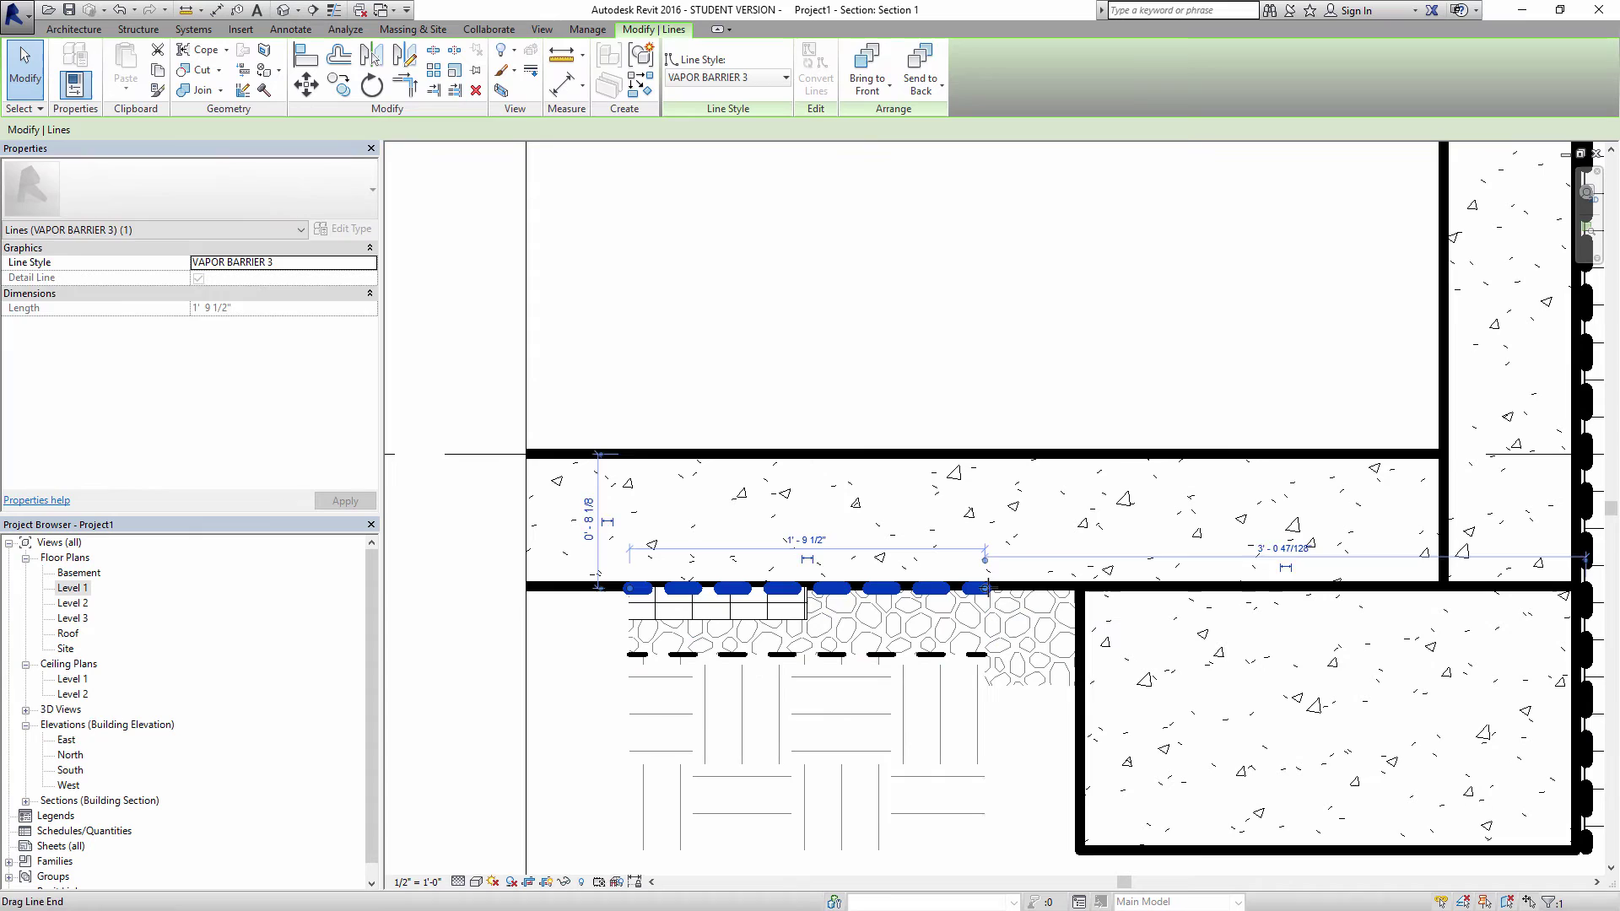
drag(987, 589, 1076, 589)
- Stretch the rigid insulation out to the footing and the vapor barrier's left end outward
middle_drag(970, 610, 1259, 592)
click(955, 599)
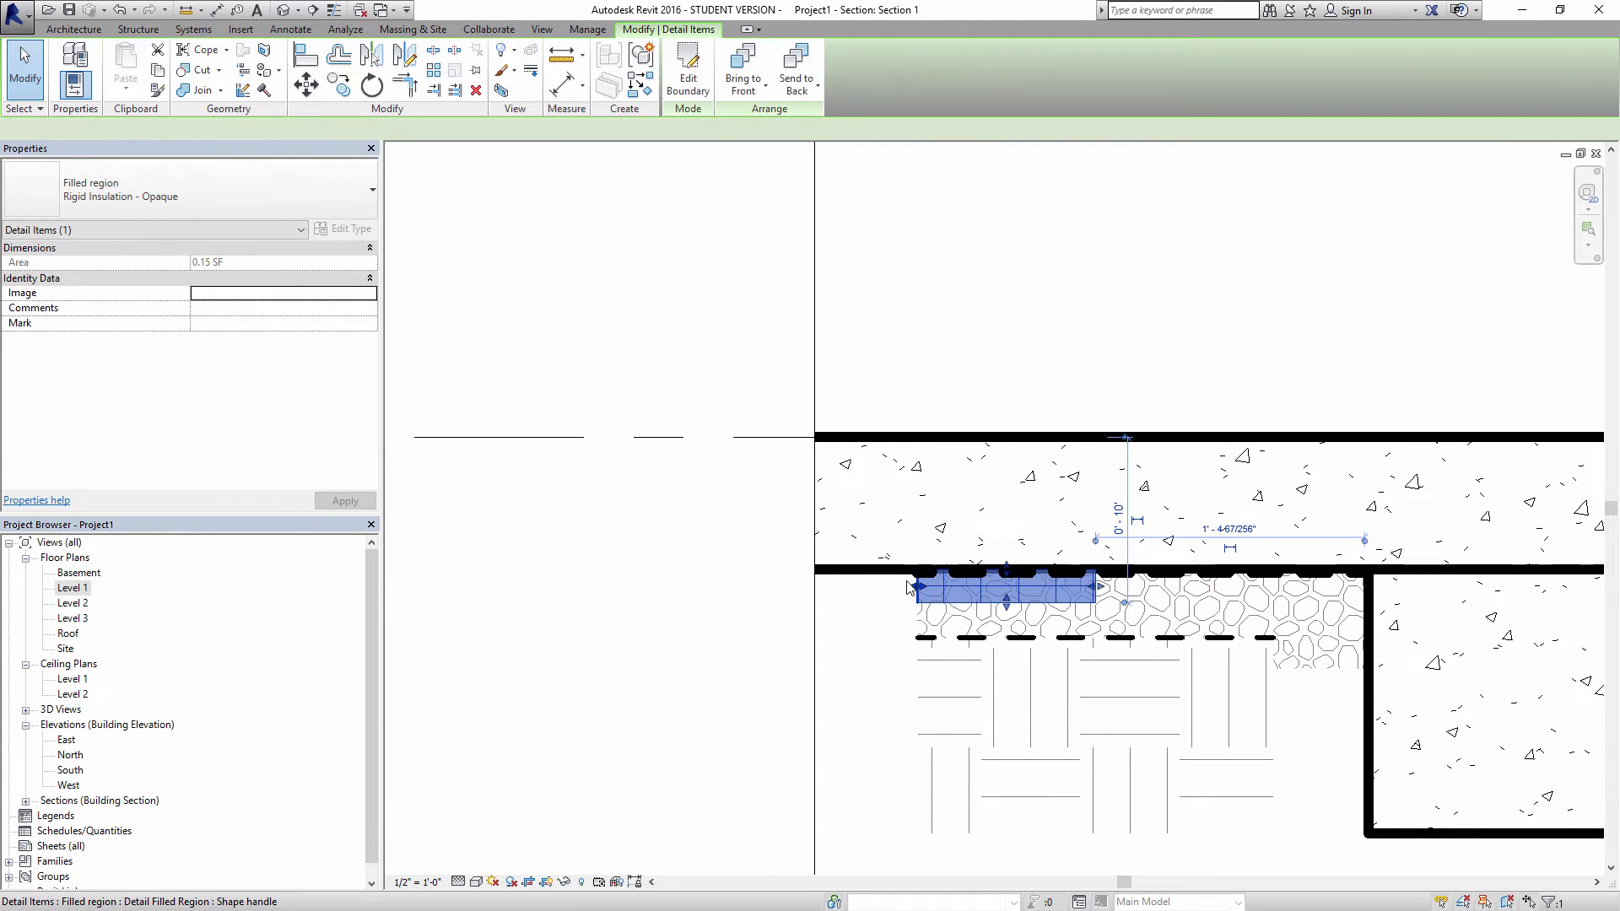
drag(910, 587, 599, 591)
drag(1102, 586, 1364, 586)
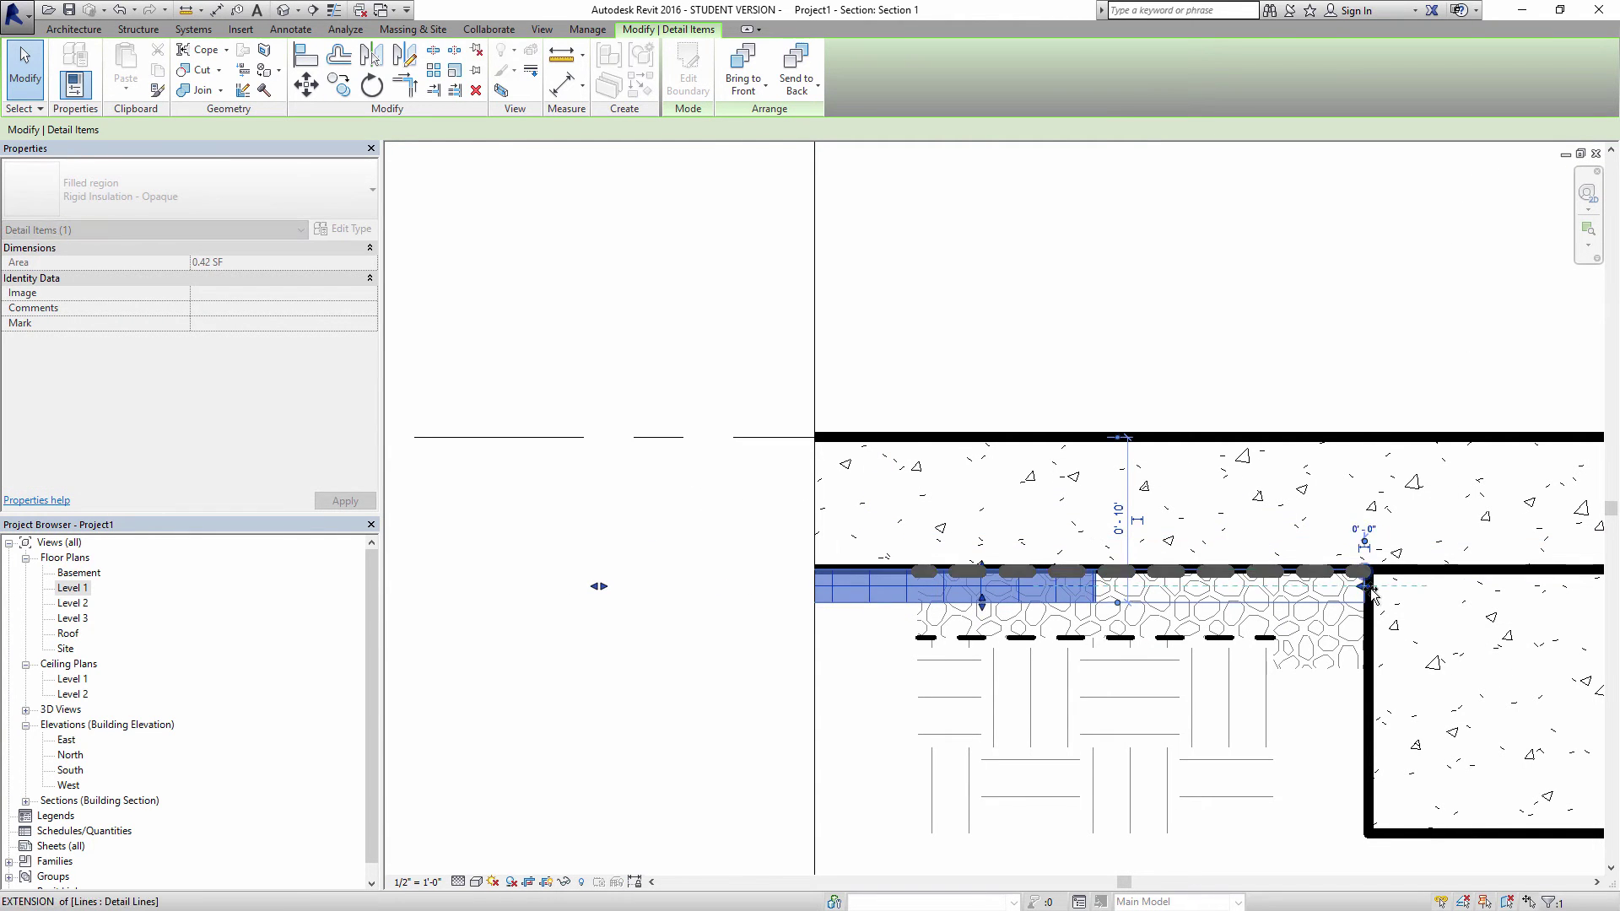
click(929, 329)
click(928, 572)
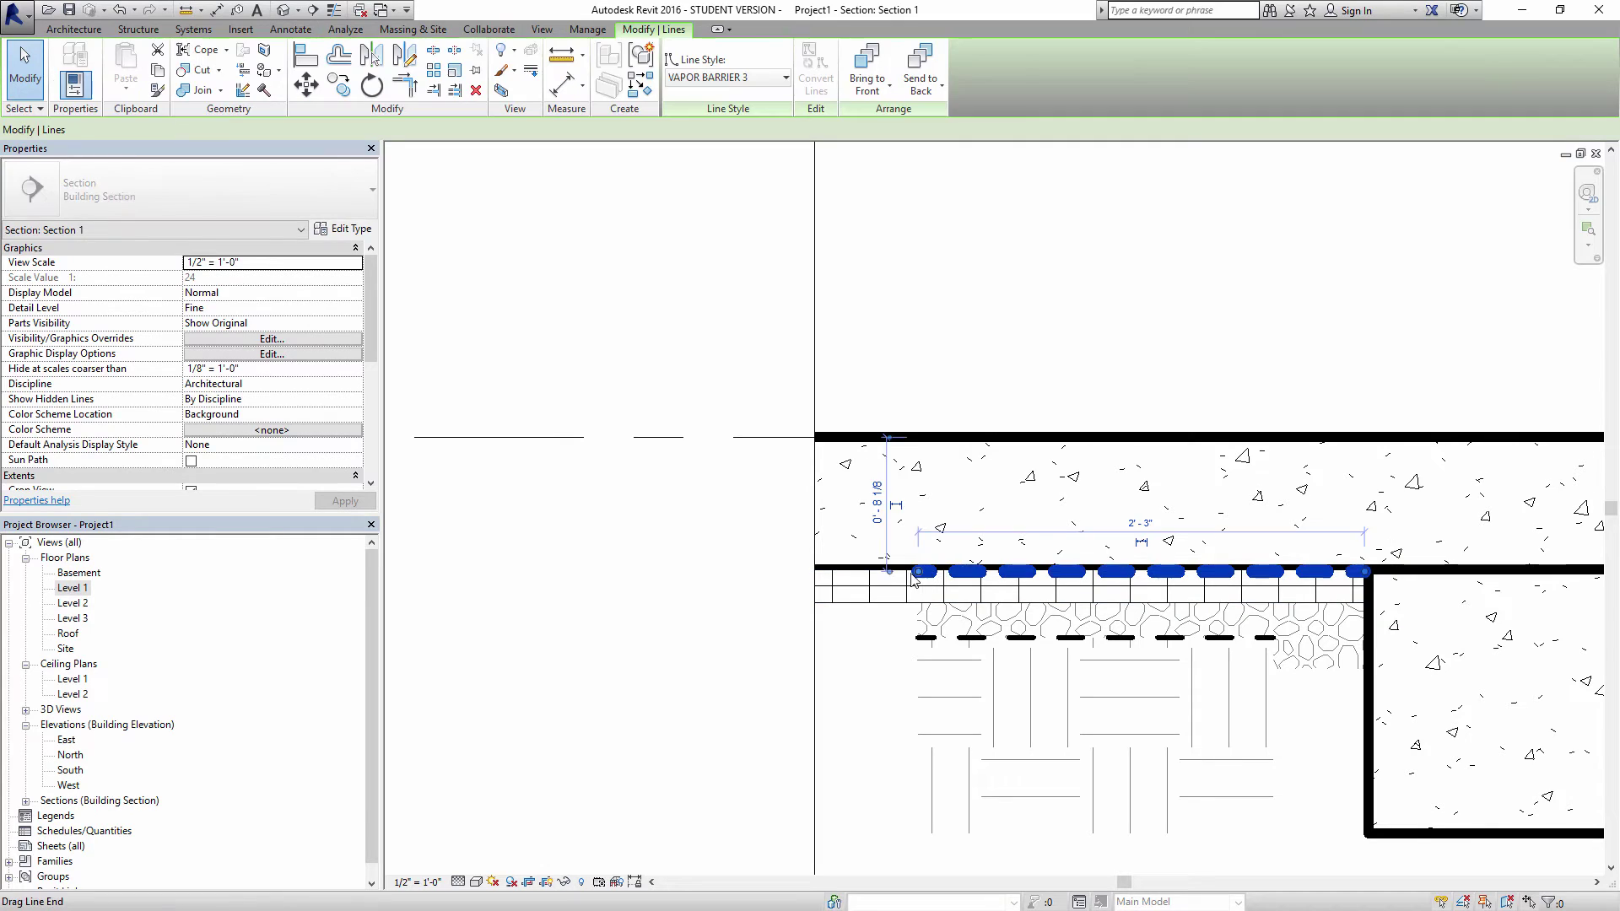
drag(889, 574, 687, 572)
- Stretch the Earth region to the footing and widen the gravel's left edge
click(947, 642)
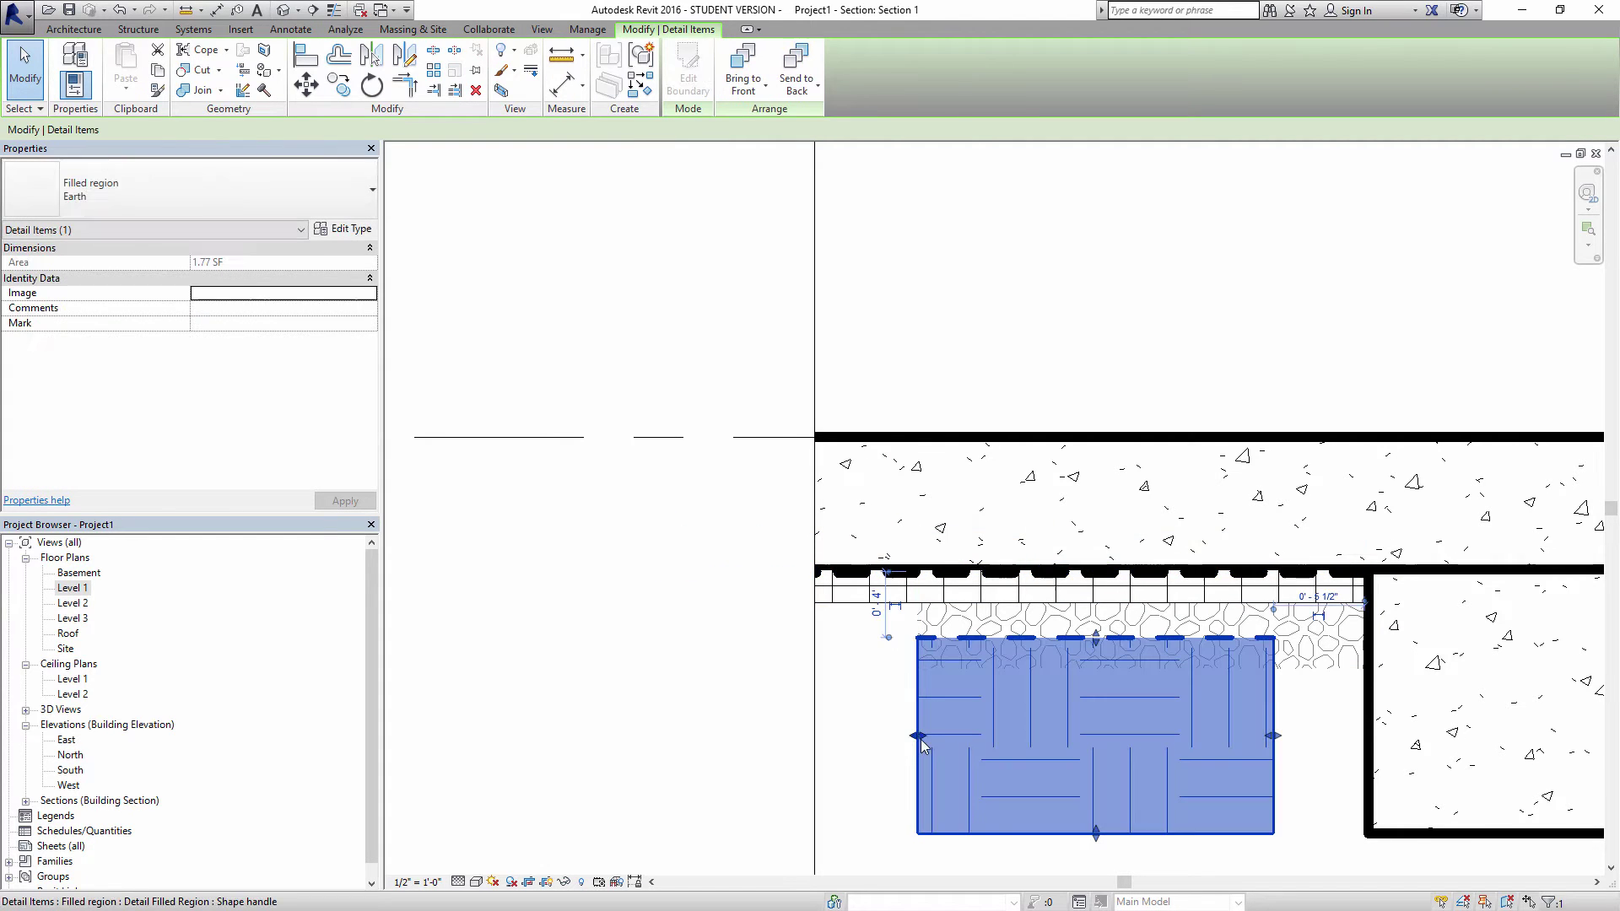
drag(918, 736, 612, 736)
drag(1275, 738, 1371, 736)
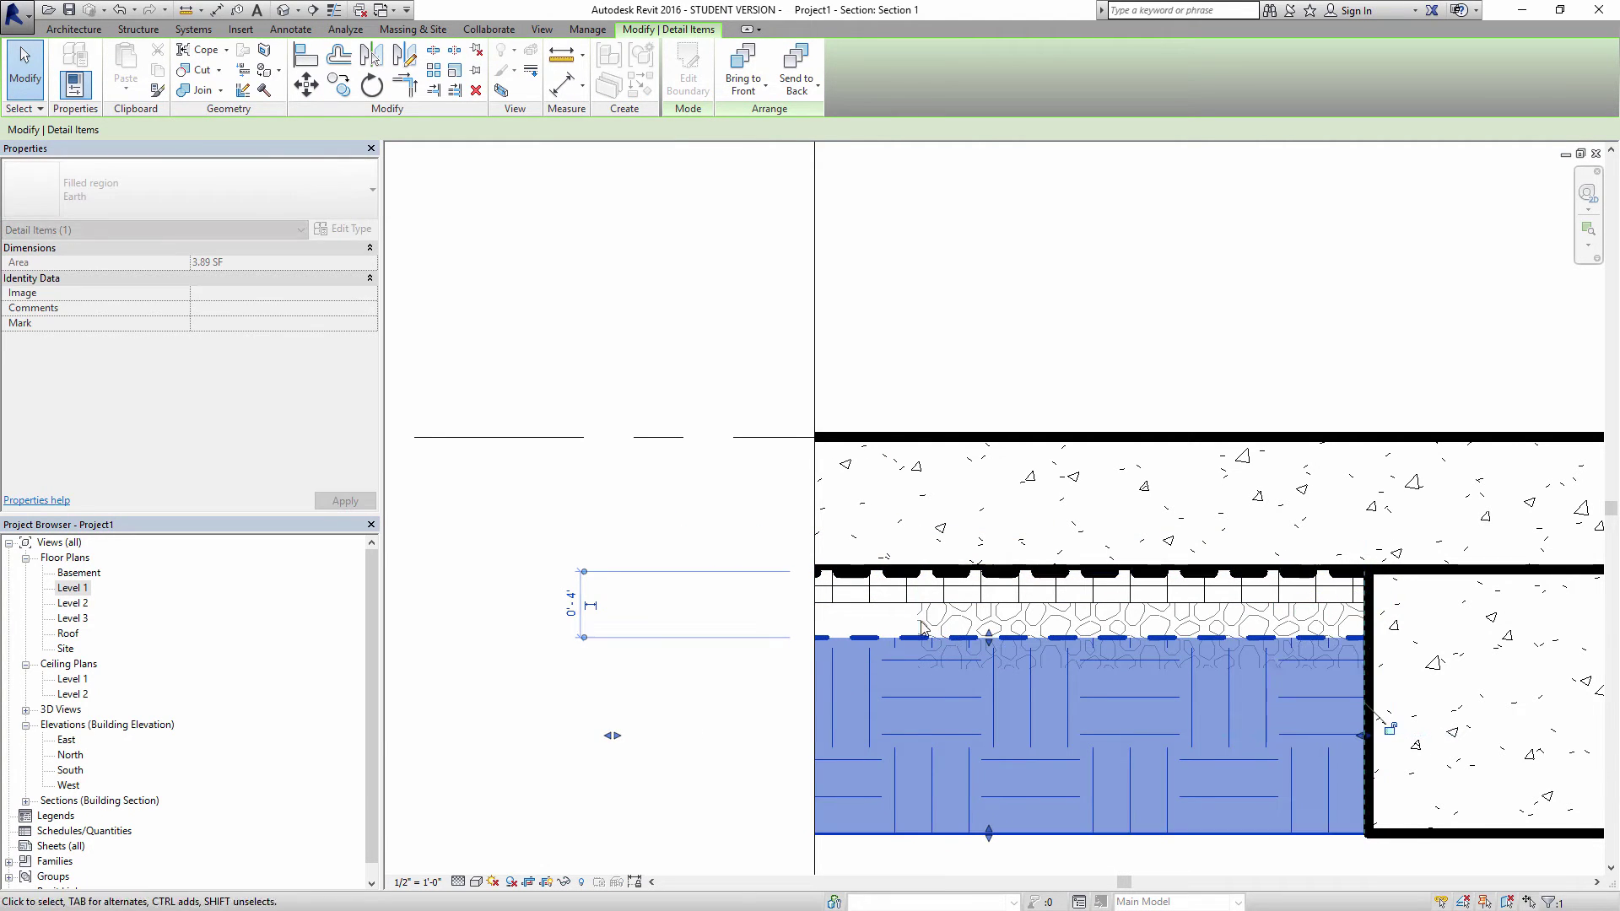
click(919, 623)
drag(918, 622, 647, 625)
click(725, 658)
scroll(1116, 704, down, 3)
middle_drag(1114, 688, 686, 606)
scroll(782, 542, down, 2)
middle_drag(763, 265, 815, 335)
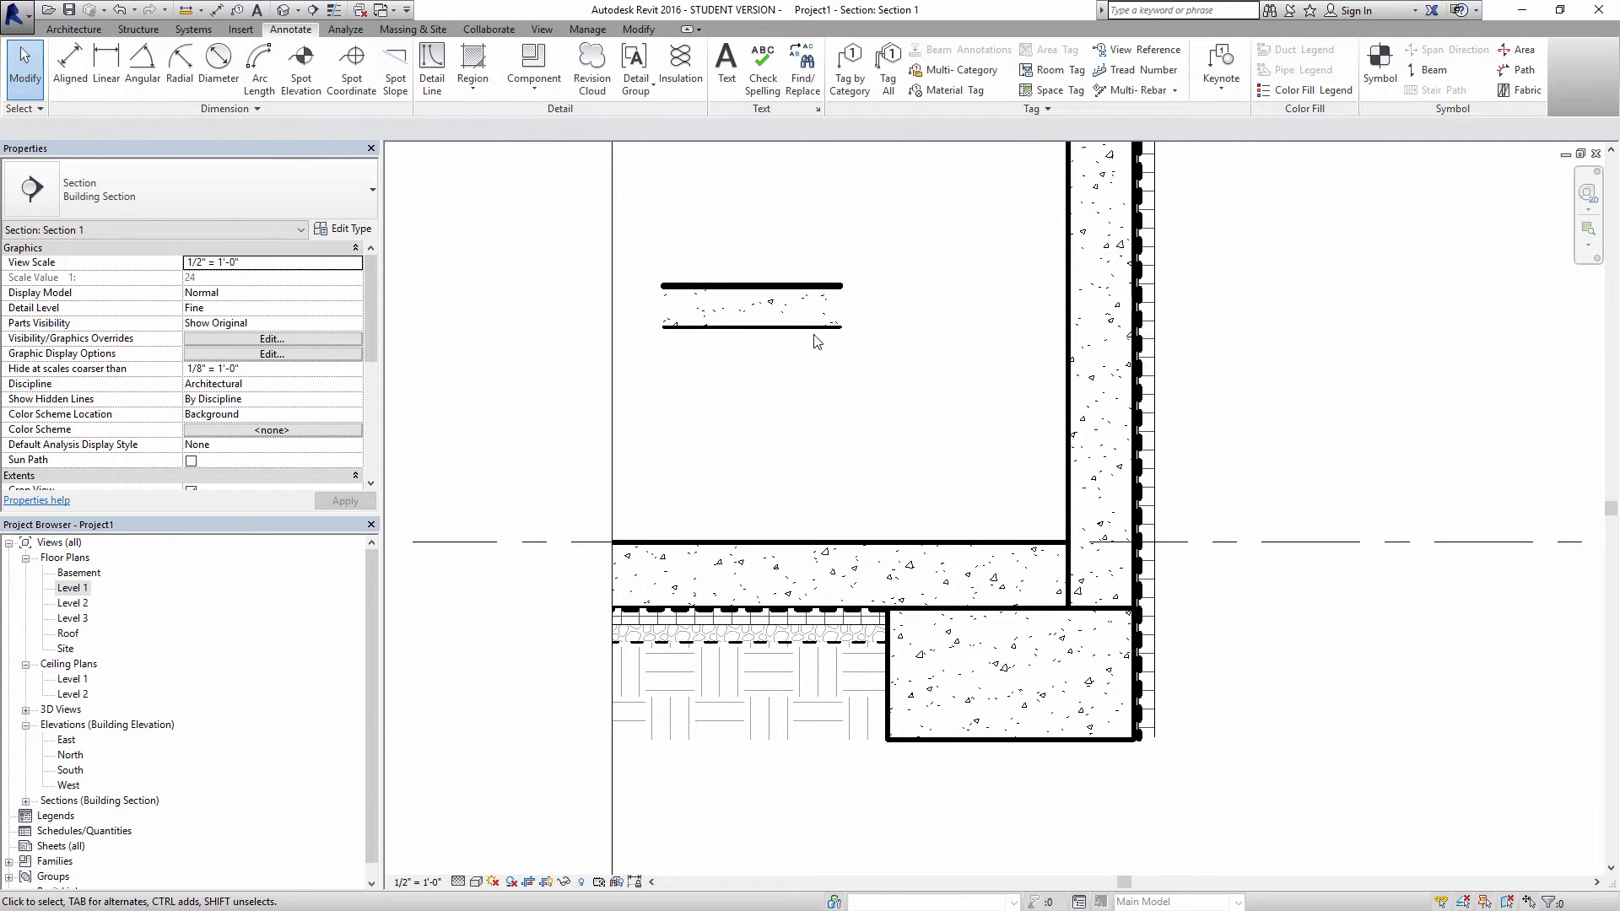
- Delete the leftover region above the slab
click(812, 335)
key(Delete)
scroll(966, 517, down, 2)
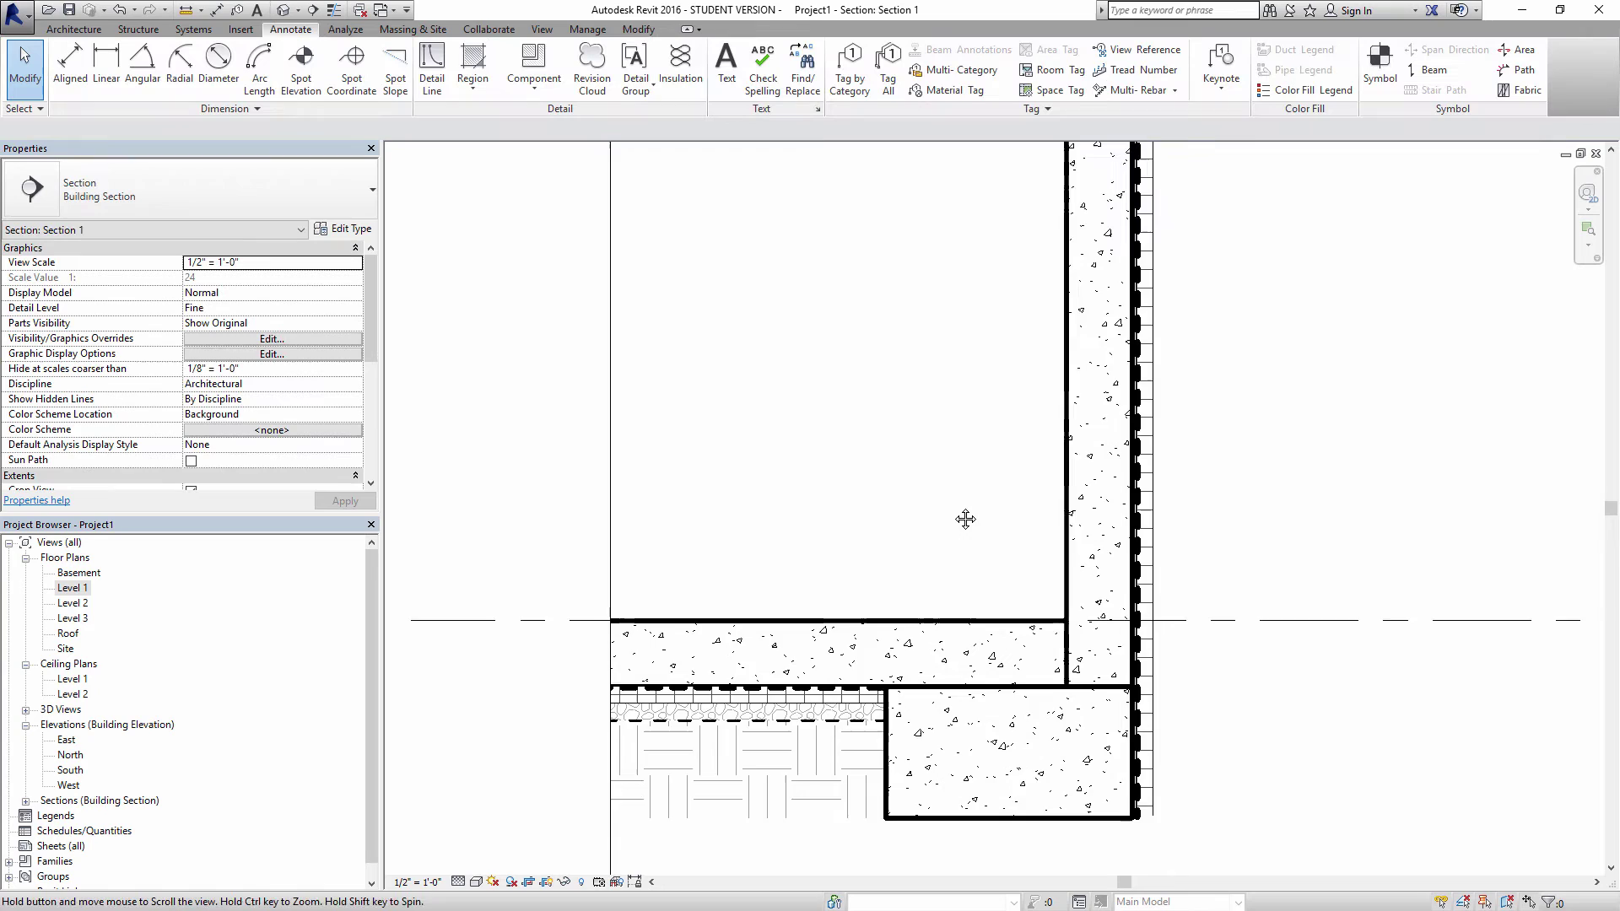
scroll(972, 493, down, 1)
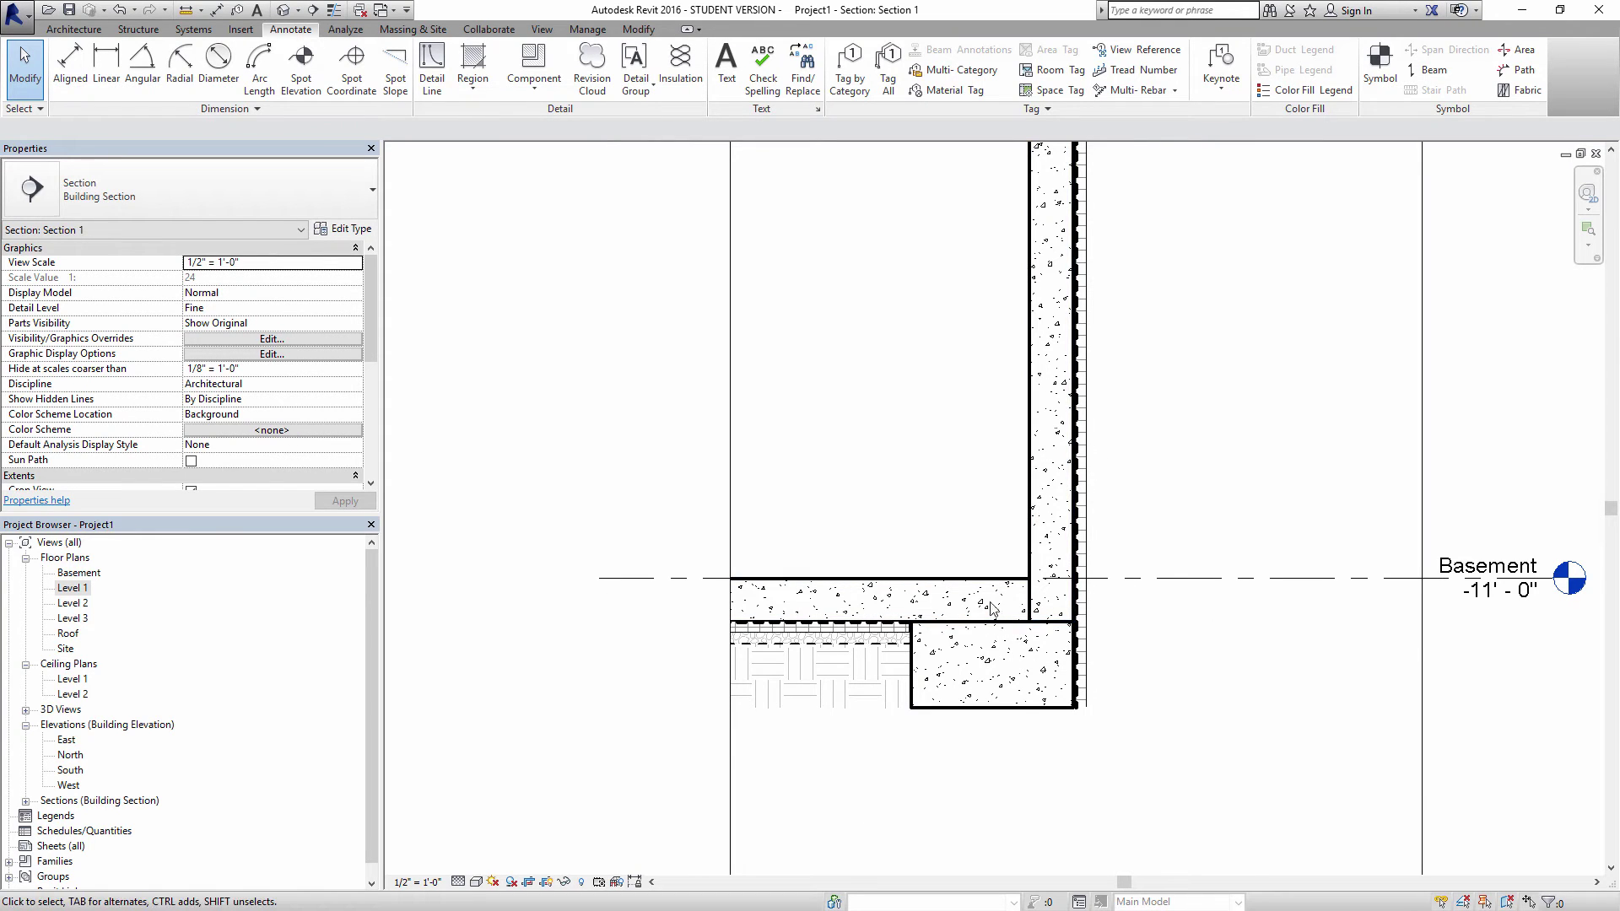
drag(470, 260, 903, 494)
- Pan and zoom until the Level 1 floor and foundation wall junction fills the view
middle_drag(1004, 513, 979, 739)
scroll(990, 474, down, 1)
middle_drag(991, 478, 985, 772)
scroll(1023, 520, up, 1)
middle_drag(1024, 520, 1016, 601)
scroll(1009, 469, up, 1)
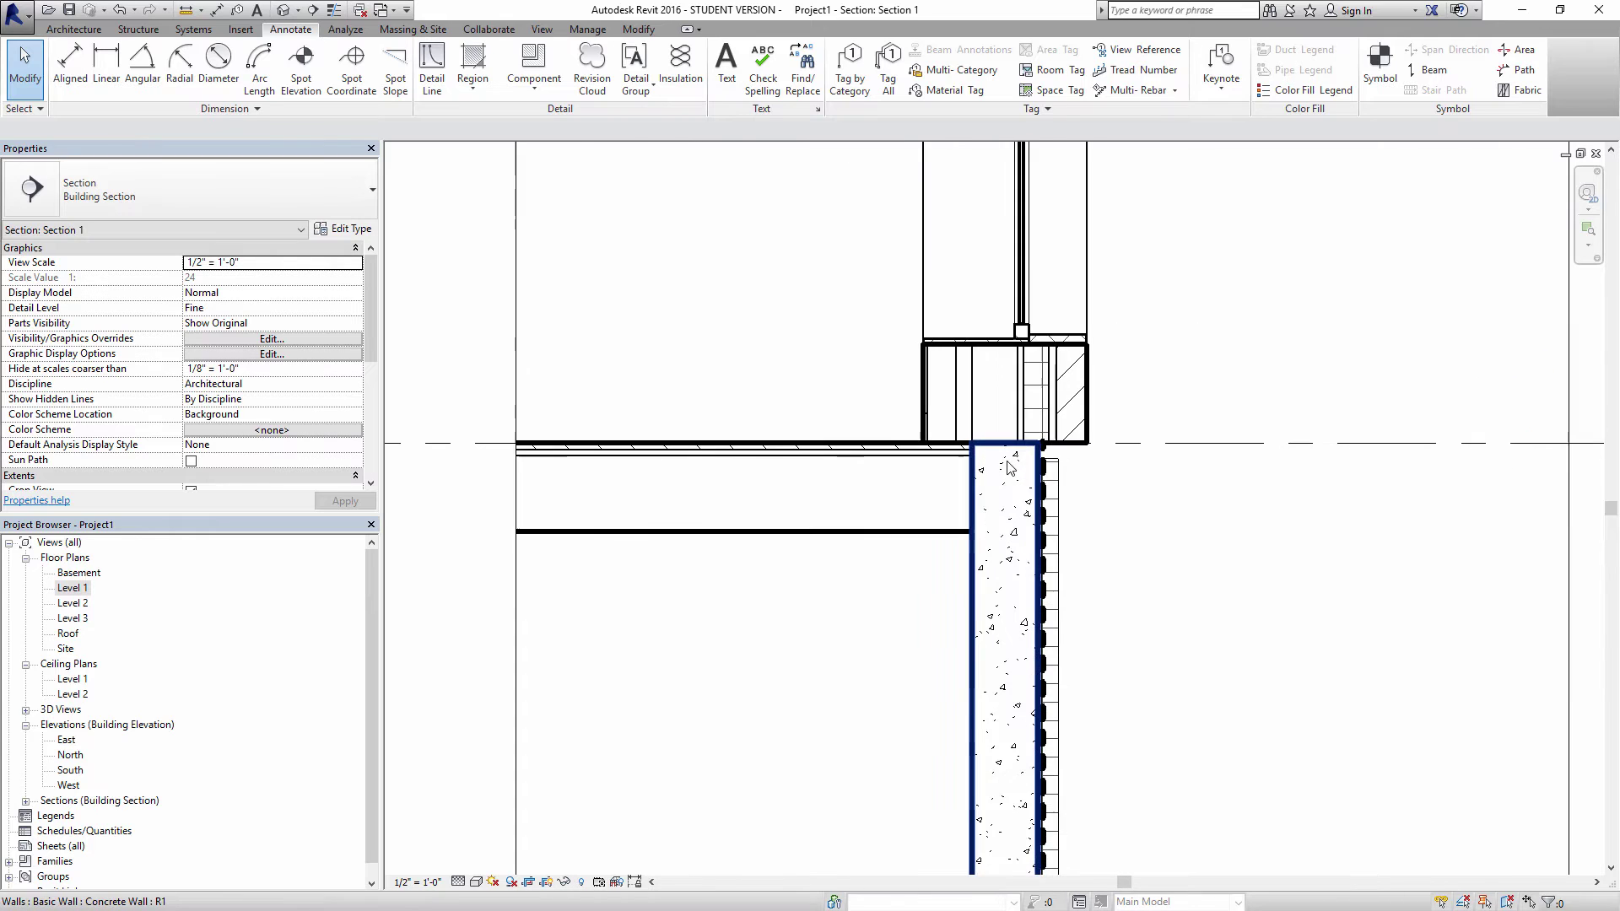
middle_drag(1074, 416, 1069, 525)
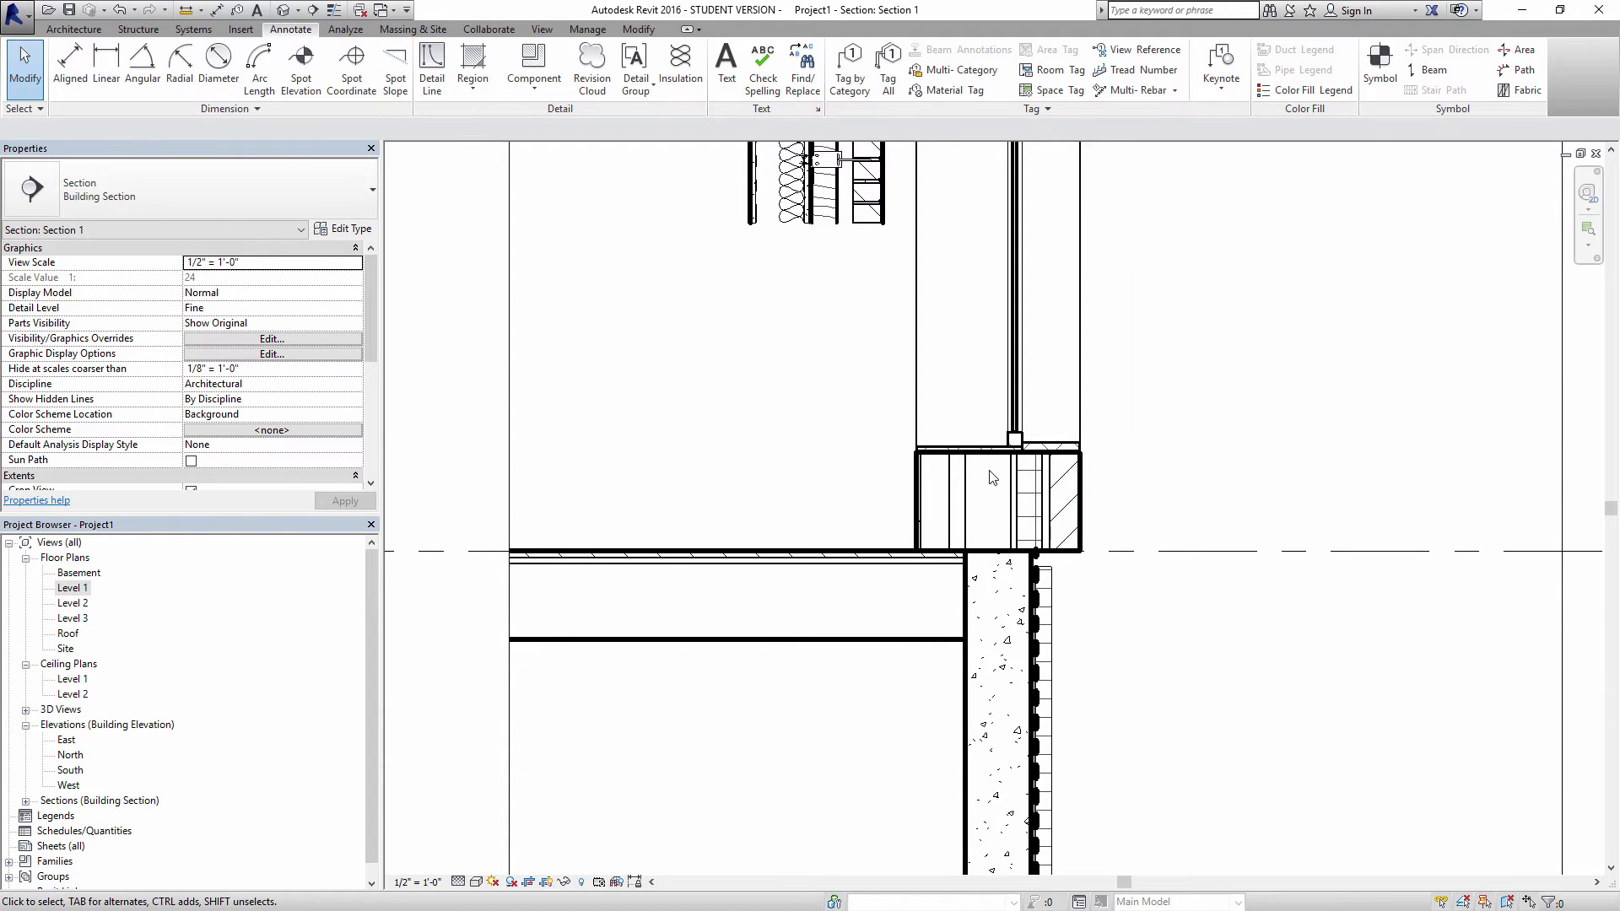
scroll(954, 475, up, 3)
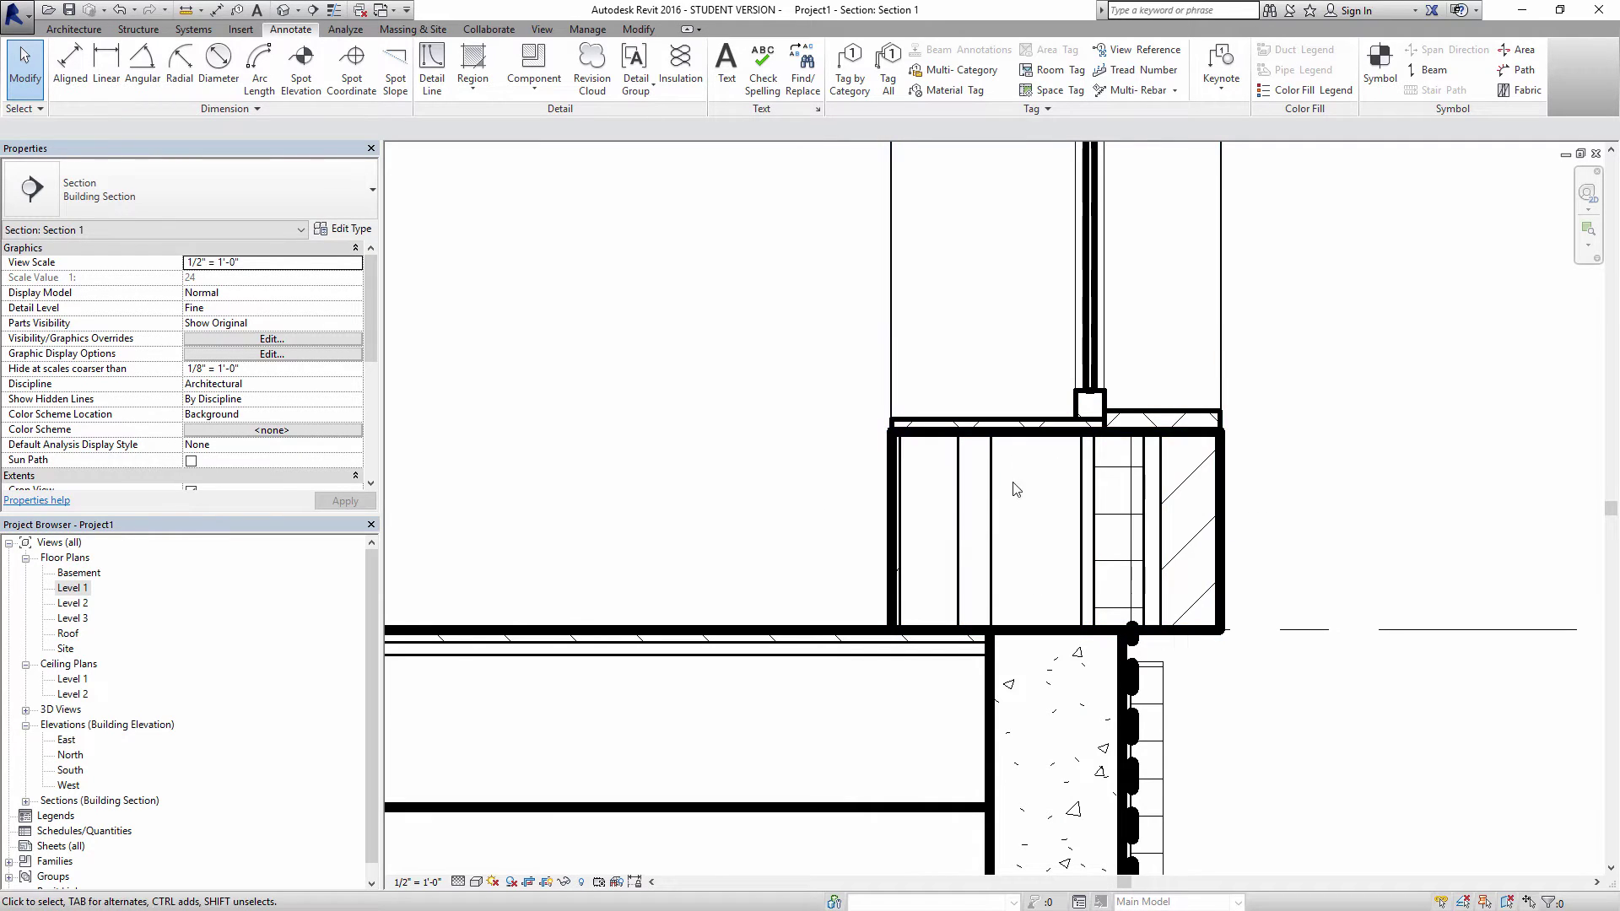
- Turn on Thin Lines so every line in the section displays thin
click(542, 29)
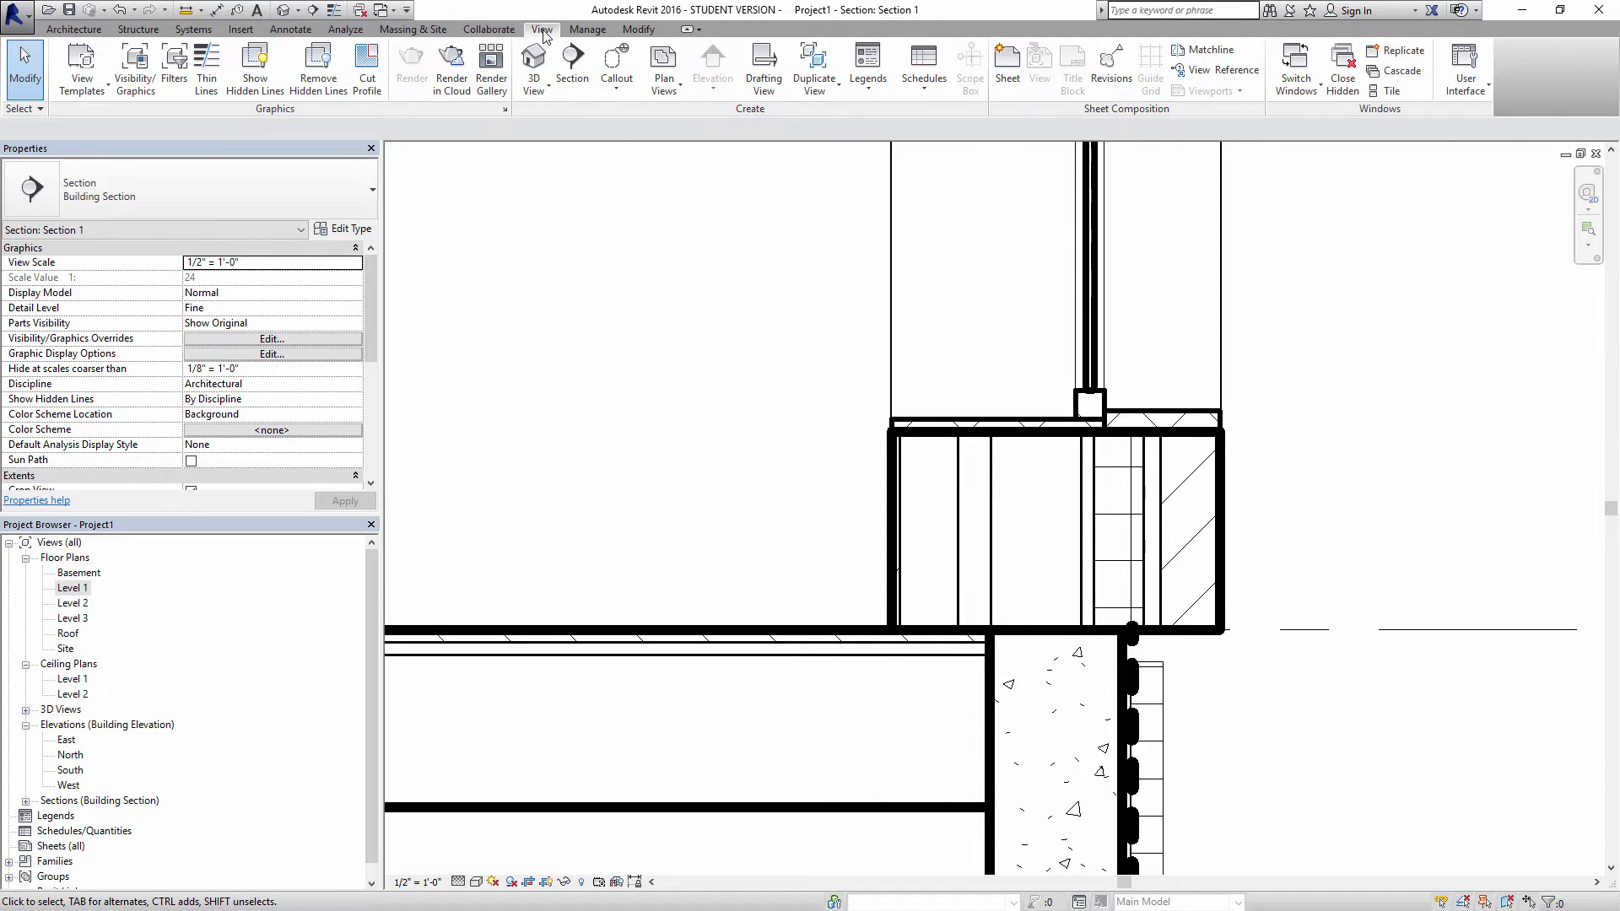
click(206, 68)
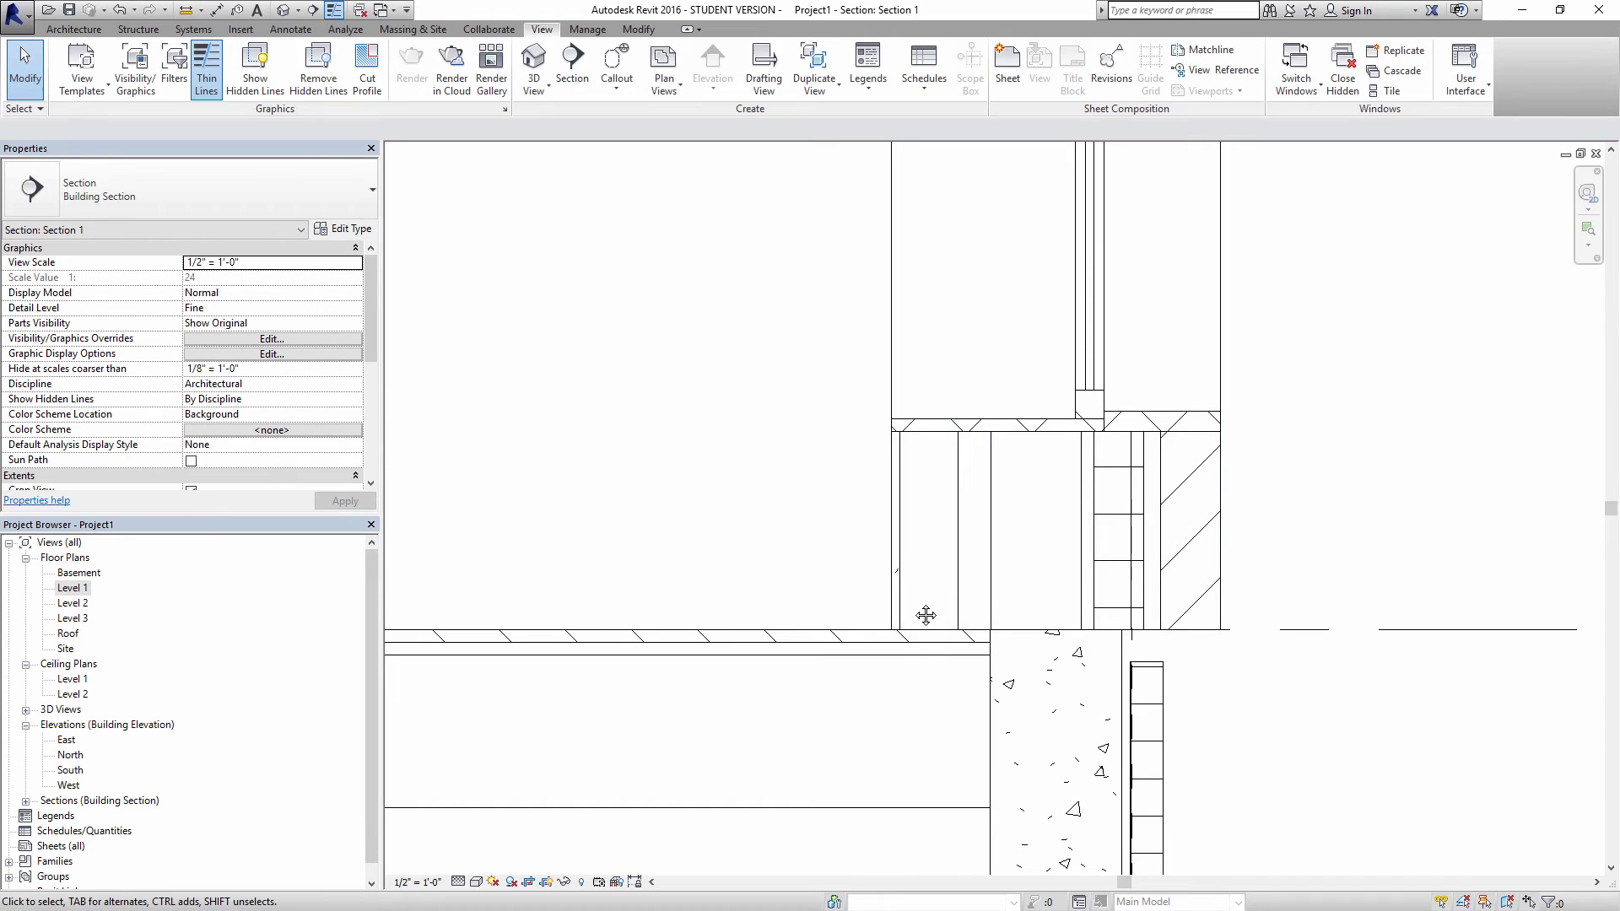
scroll(926, 615, up, 2)
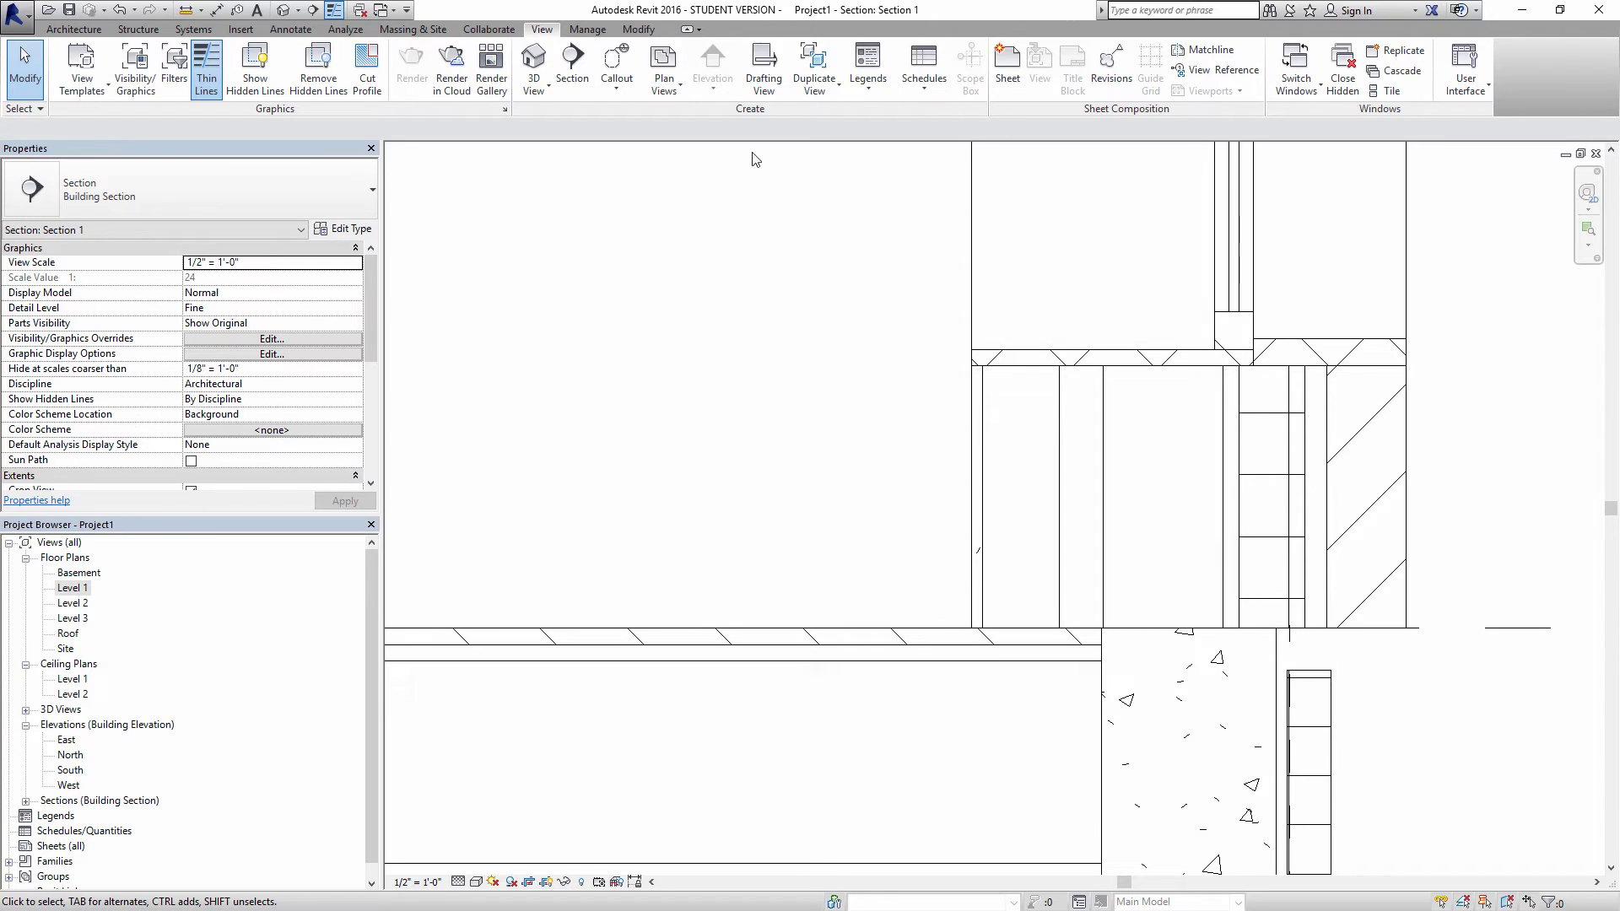
- Start placing a detail component from Annotate > Component > Detail Component
click(291, 28)
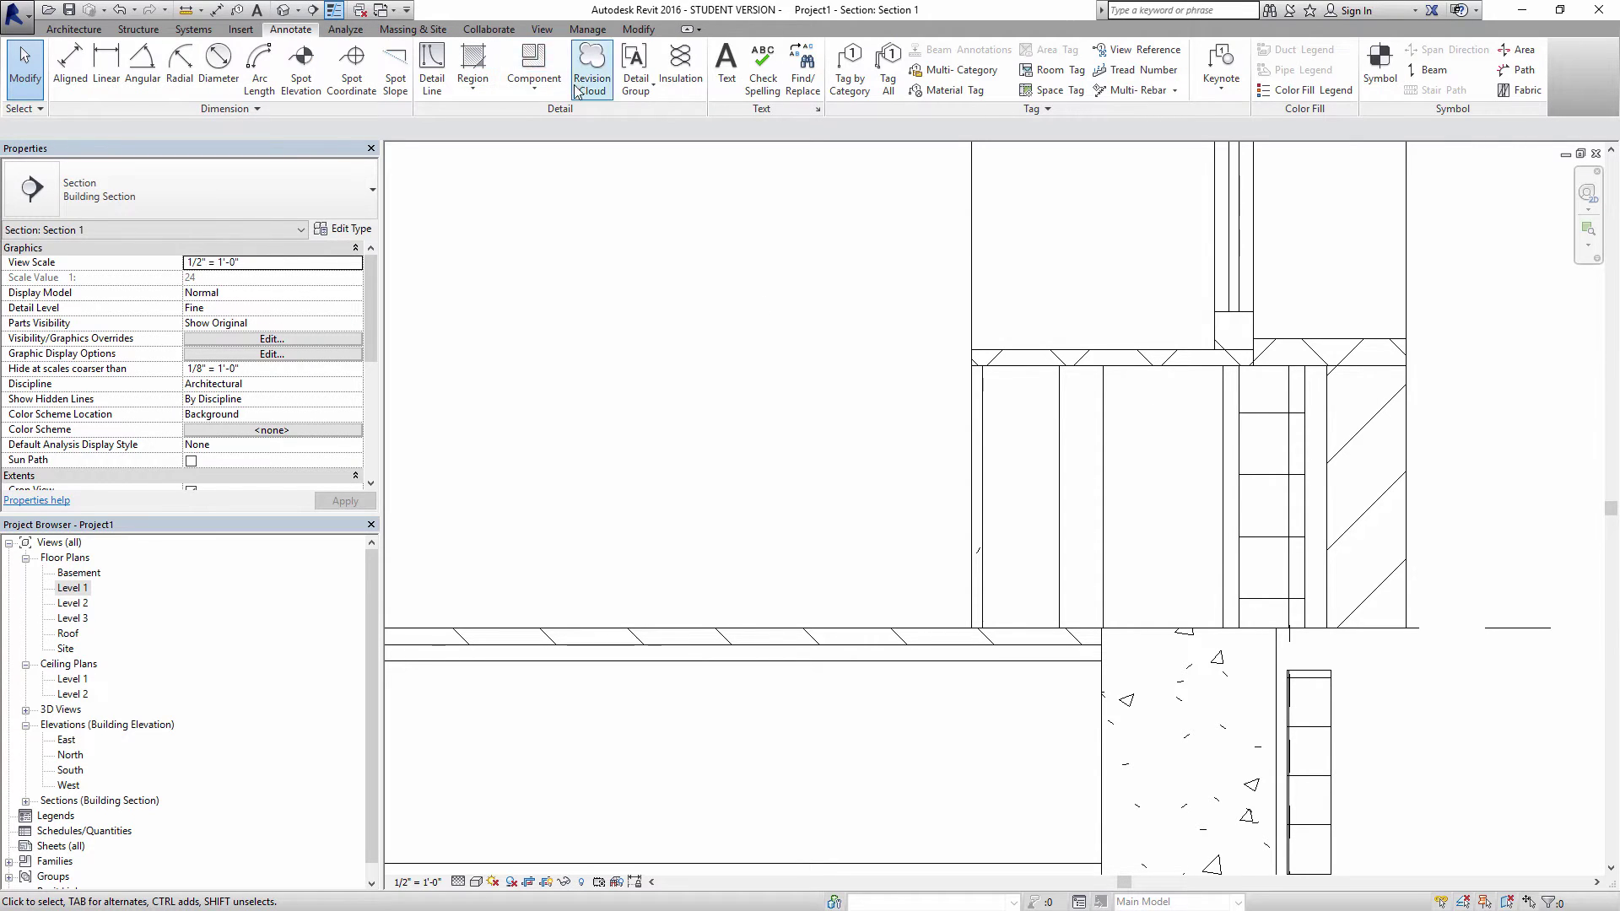
click(534, 84)
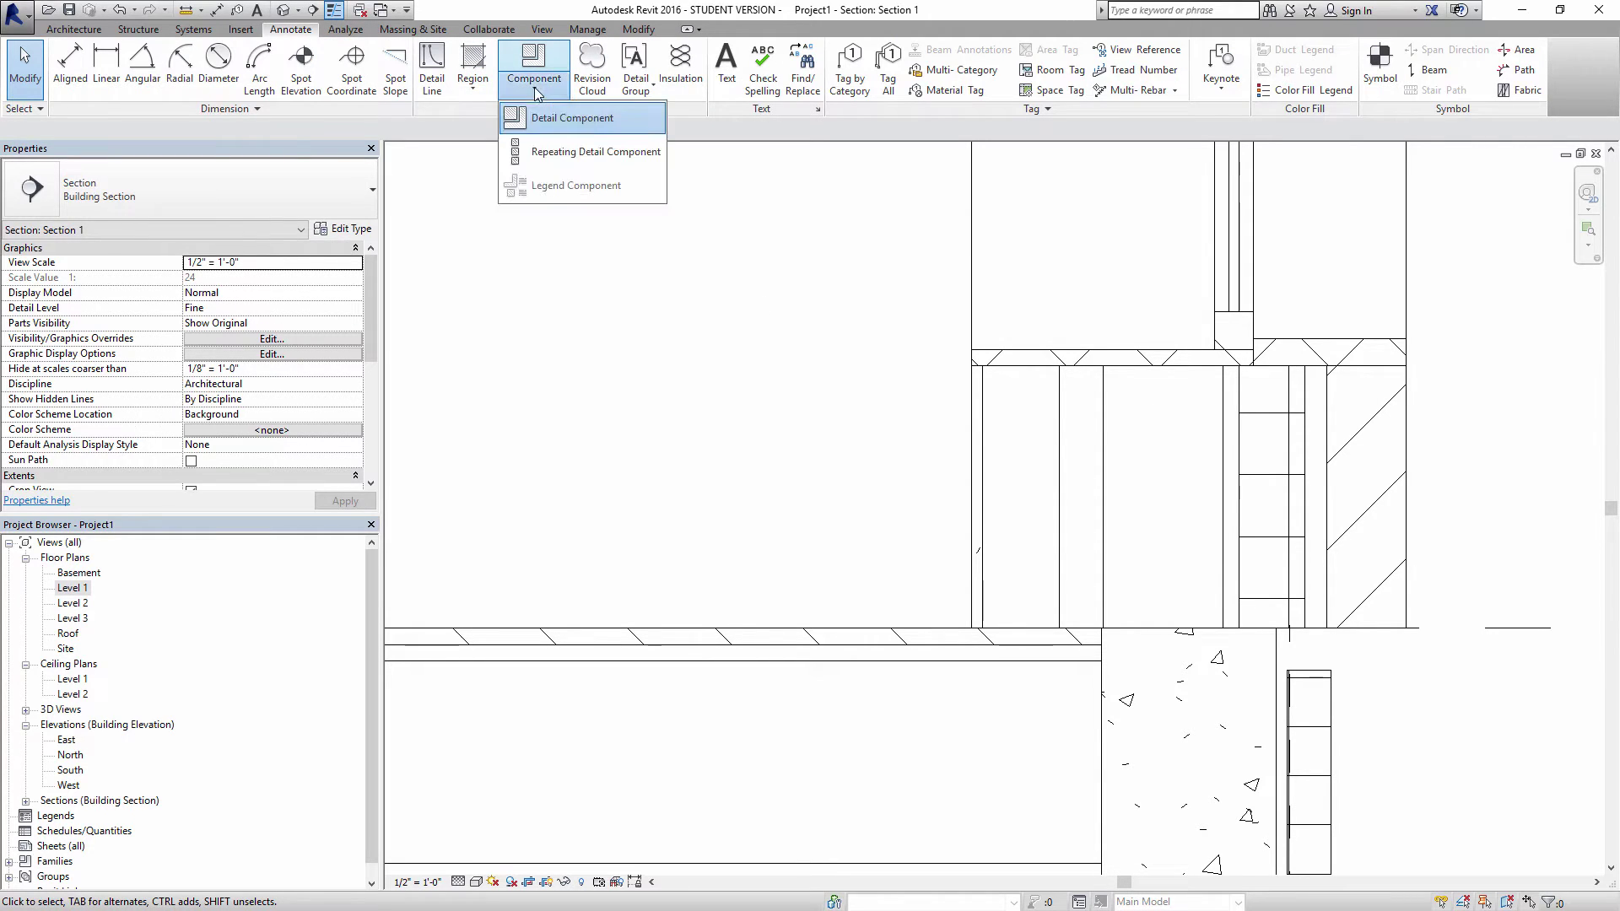
click(588, 121)
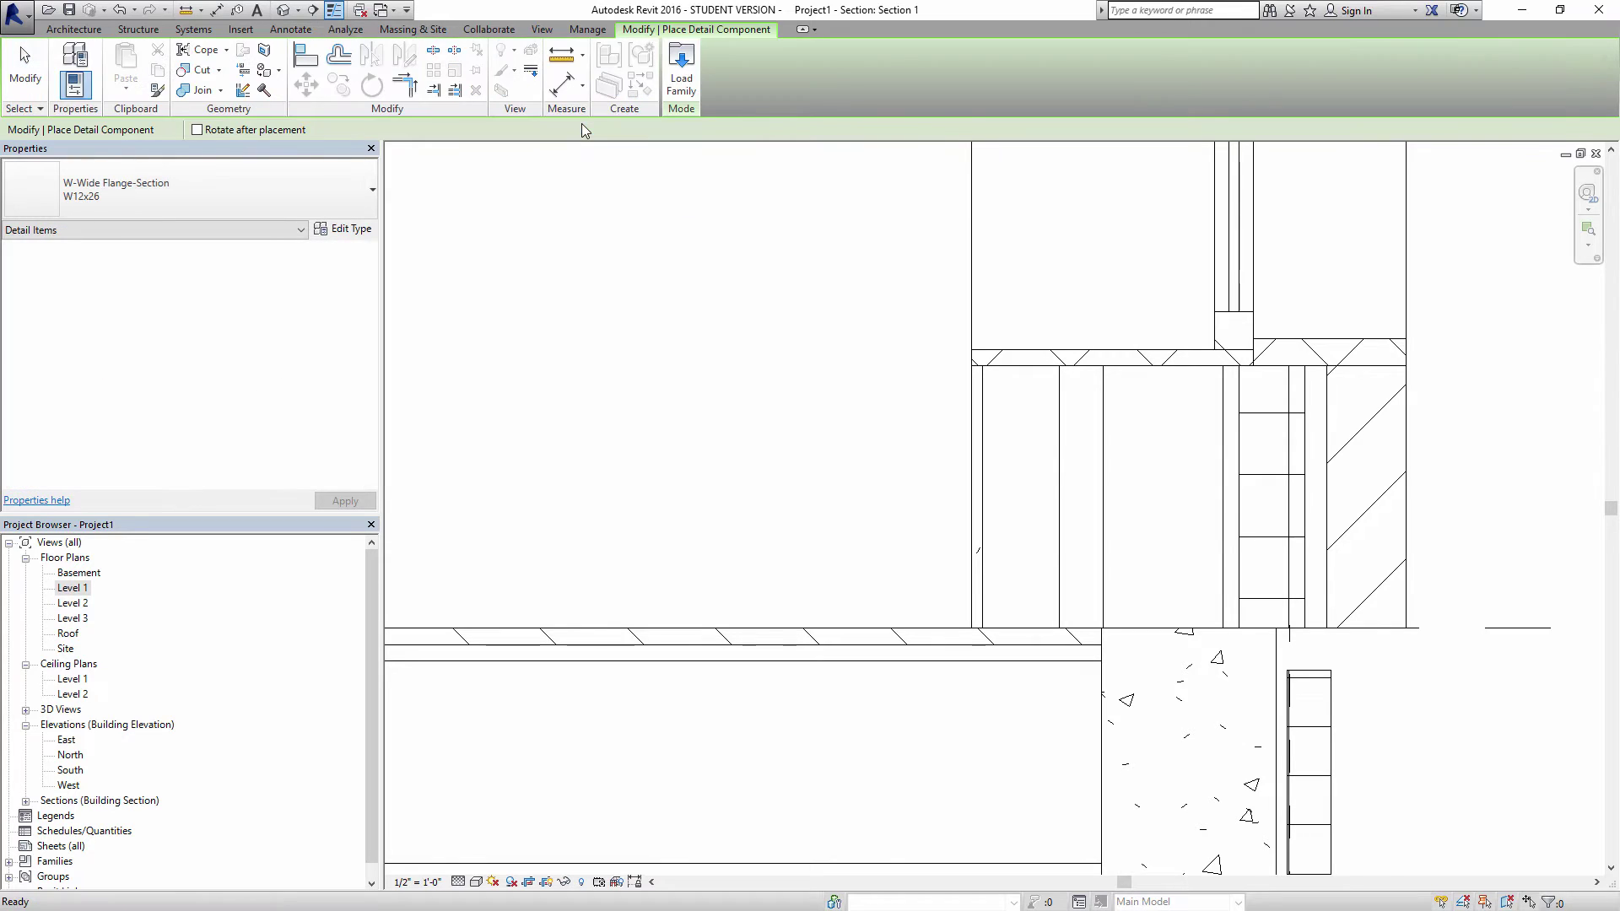
- Load the Nominal Cut Lumber-Section family from Detail Items > Div 06-Wood and Plastic > 061100-Wood Framing
click(692, 76)
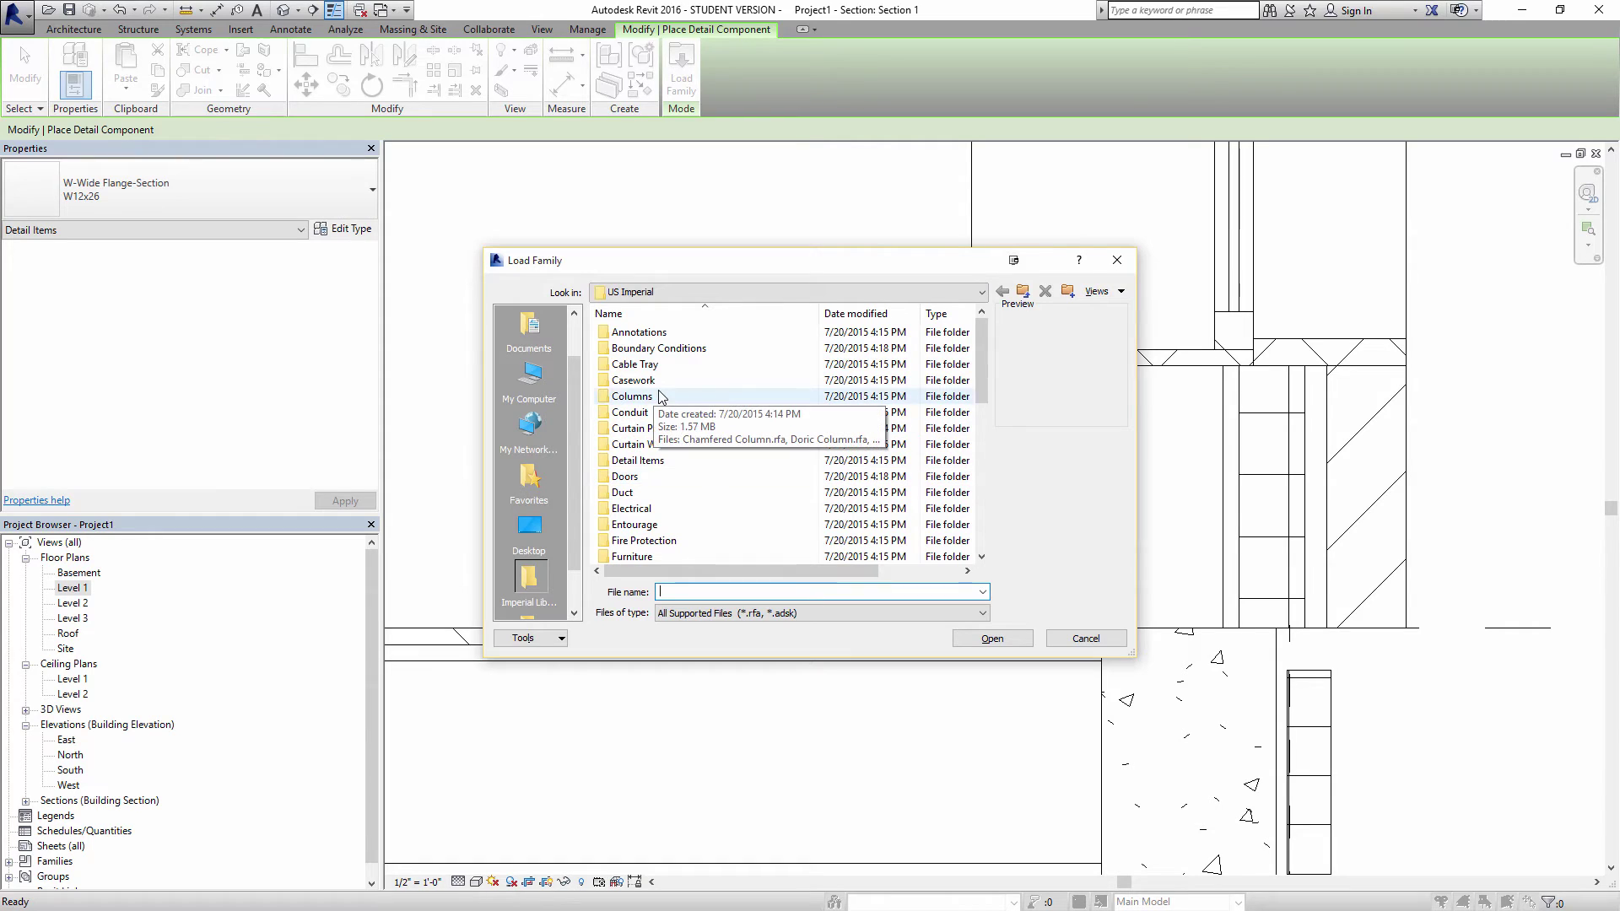
double_click(657, 461)
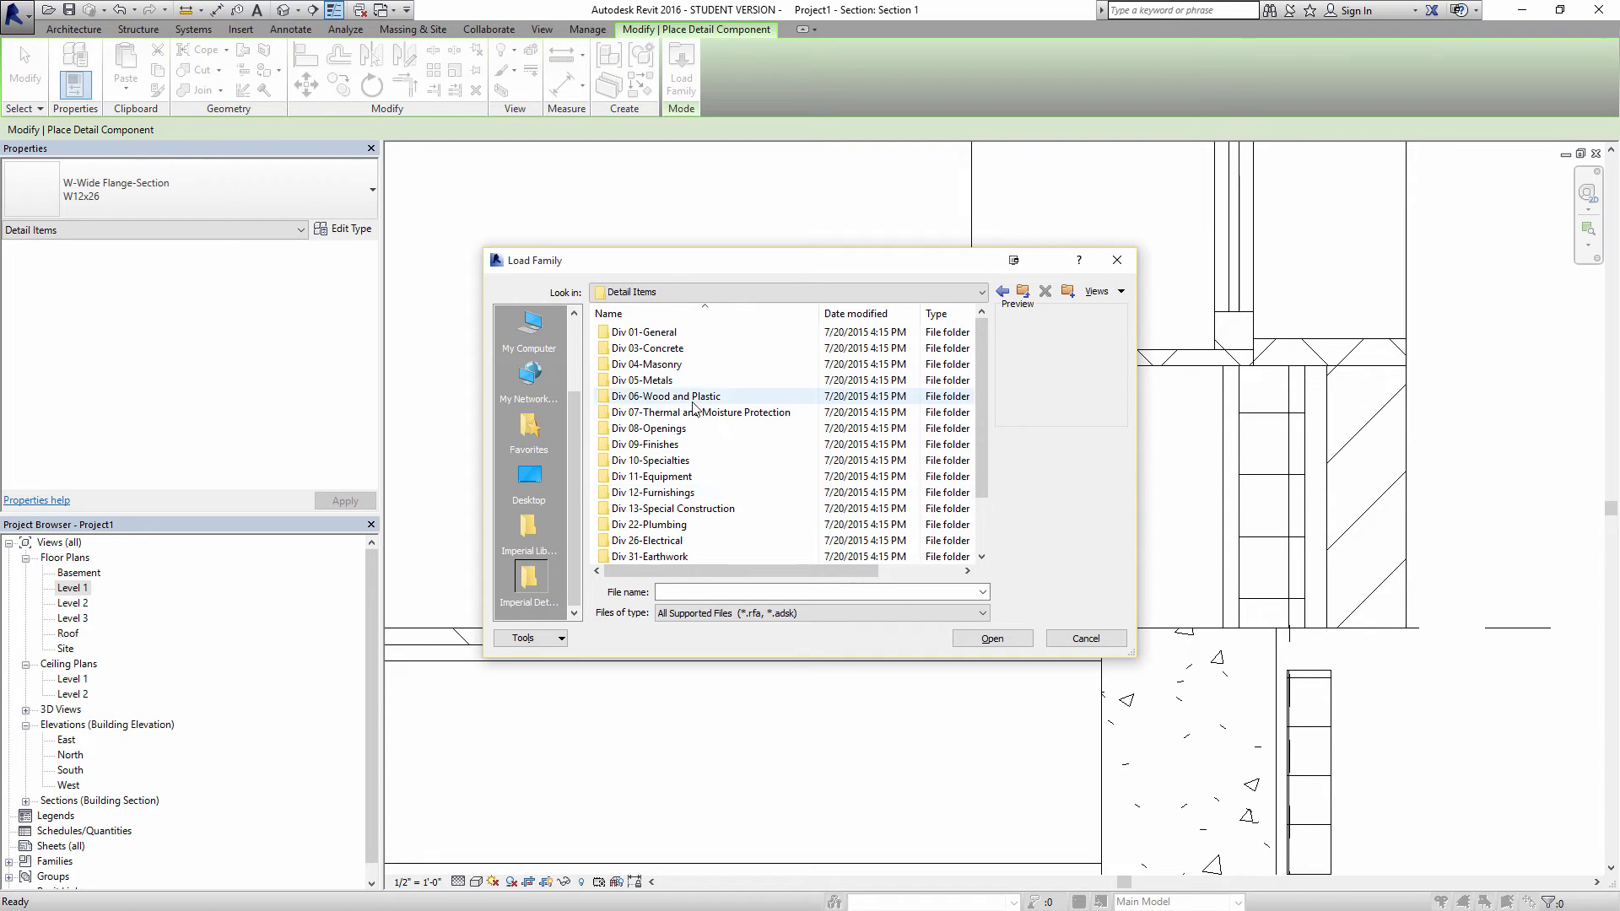
double_click(683, 397)
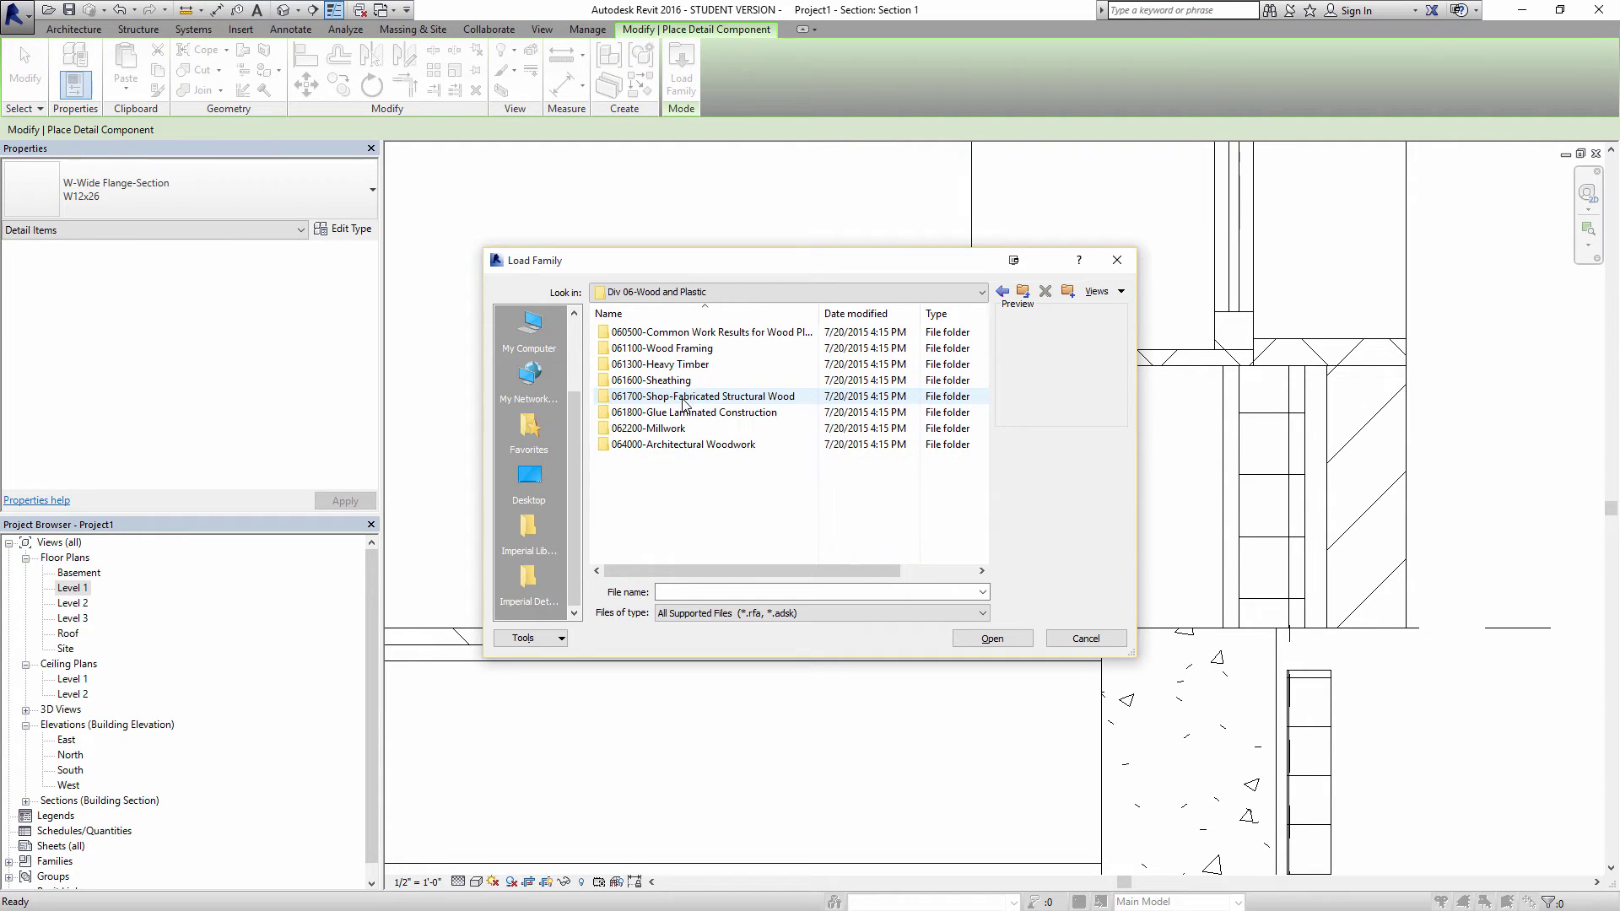
double_click(704, 349)
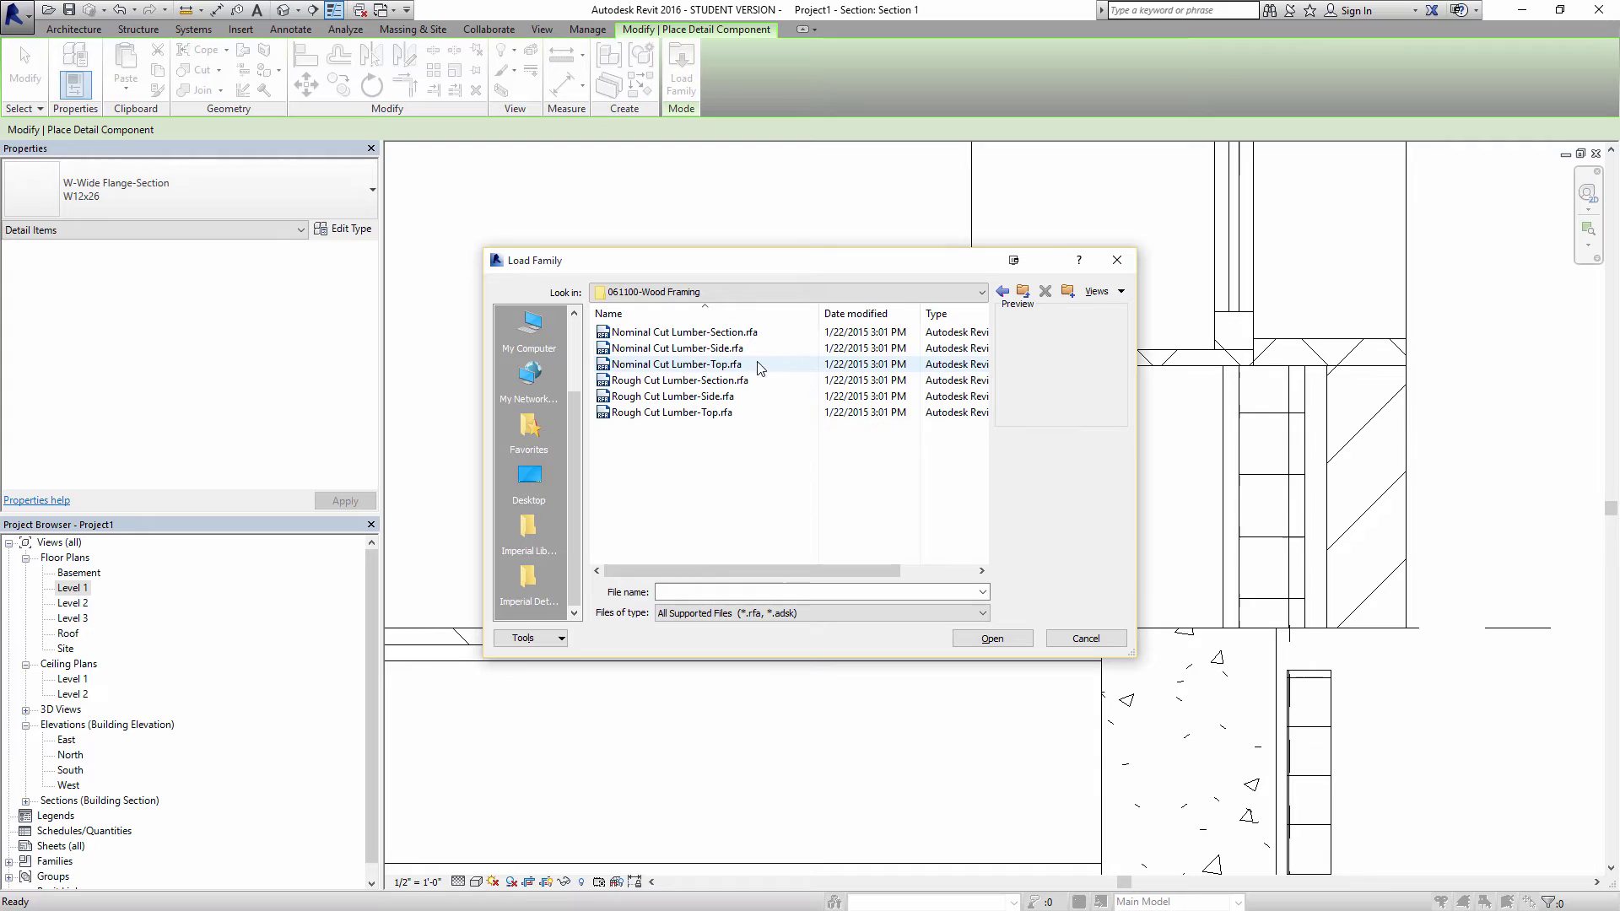
click(685, 333)
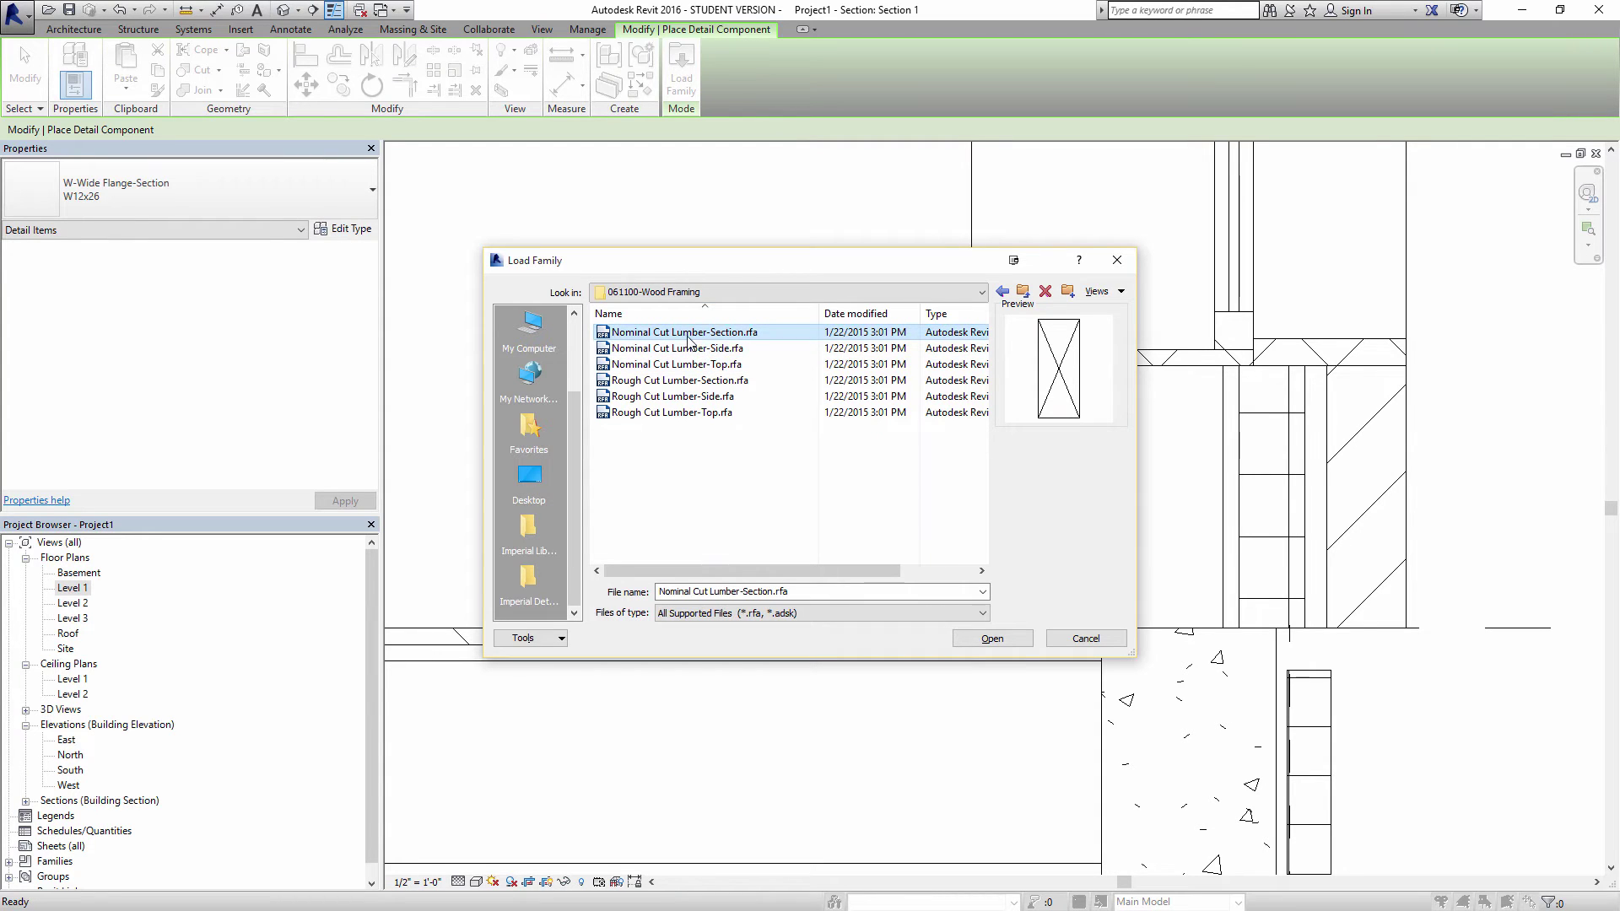
click(1023, 639)
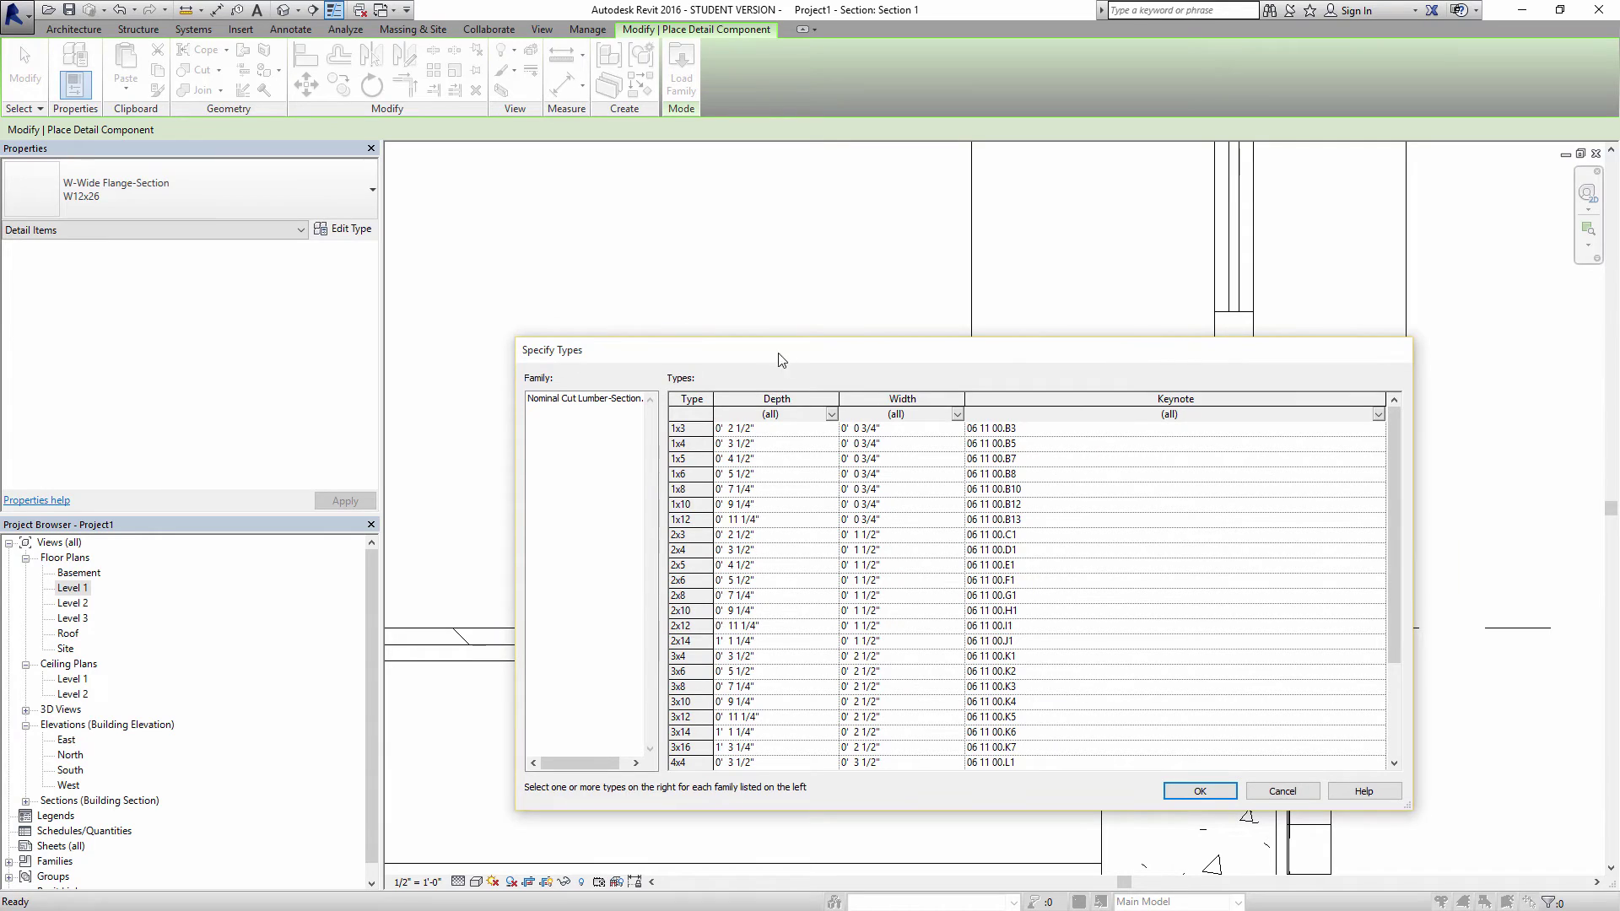
- Load the 2x4, 2x6, 2x8, 2x10 and 2x12 lumber types
drag(778, 338, 763, 192)
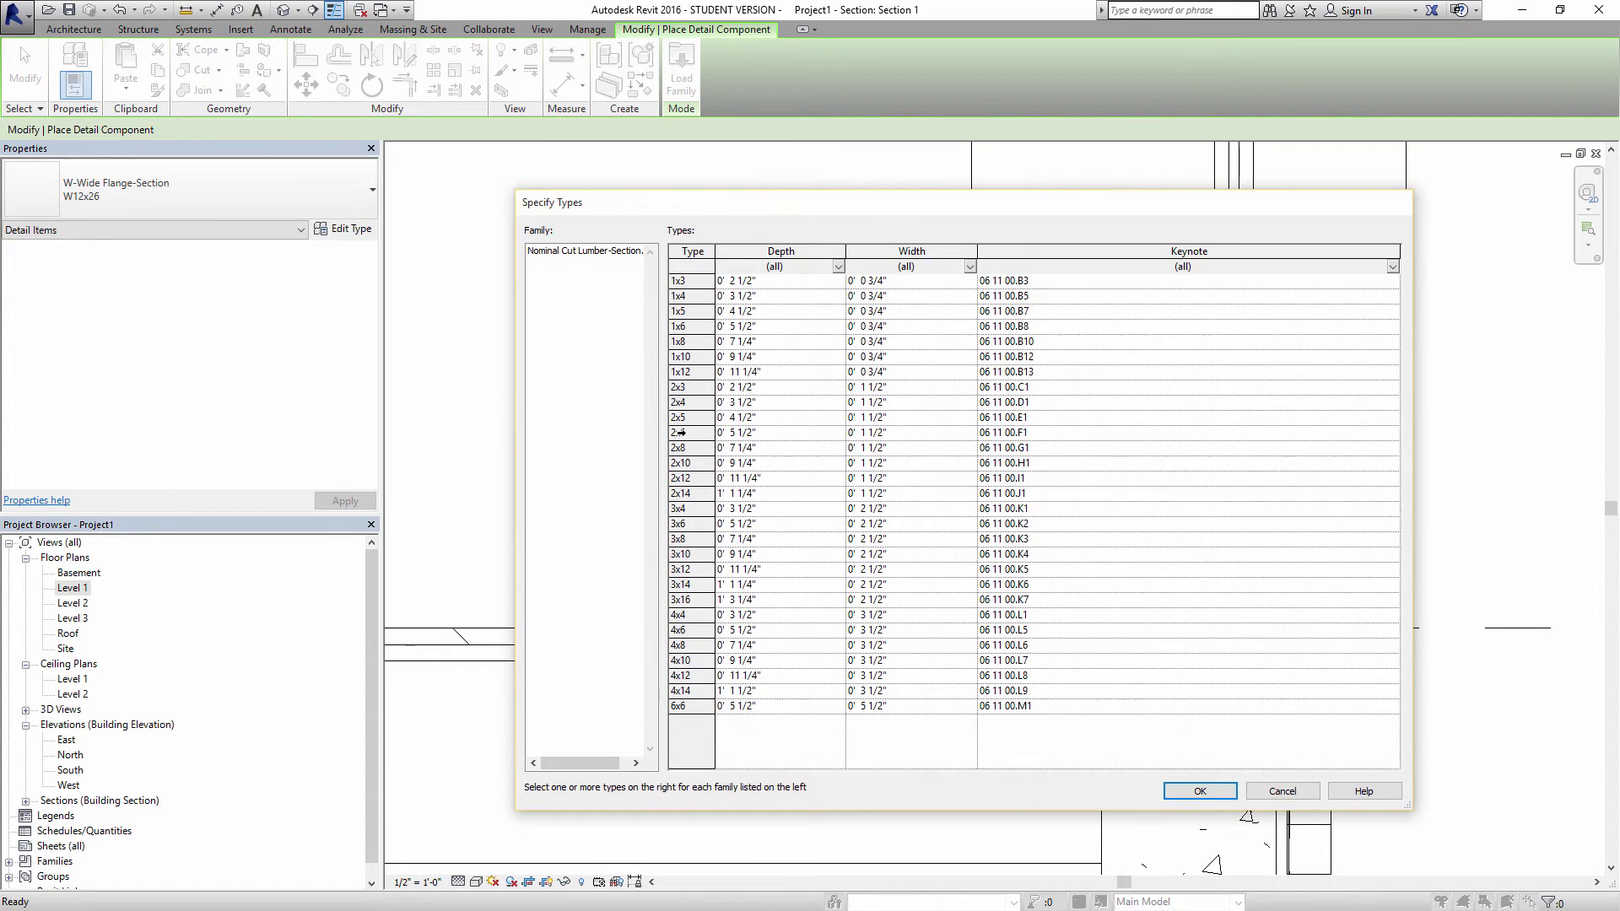
click(694, 403)
ctrl+click(688, 434)
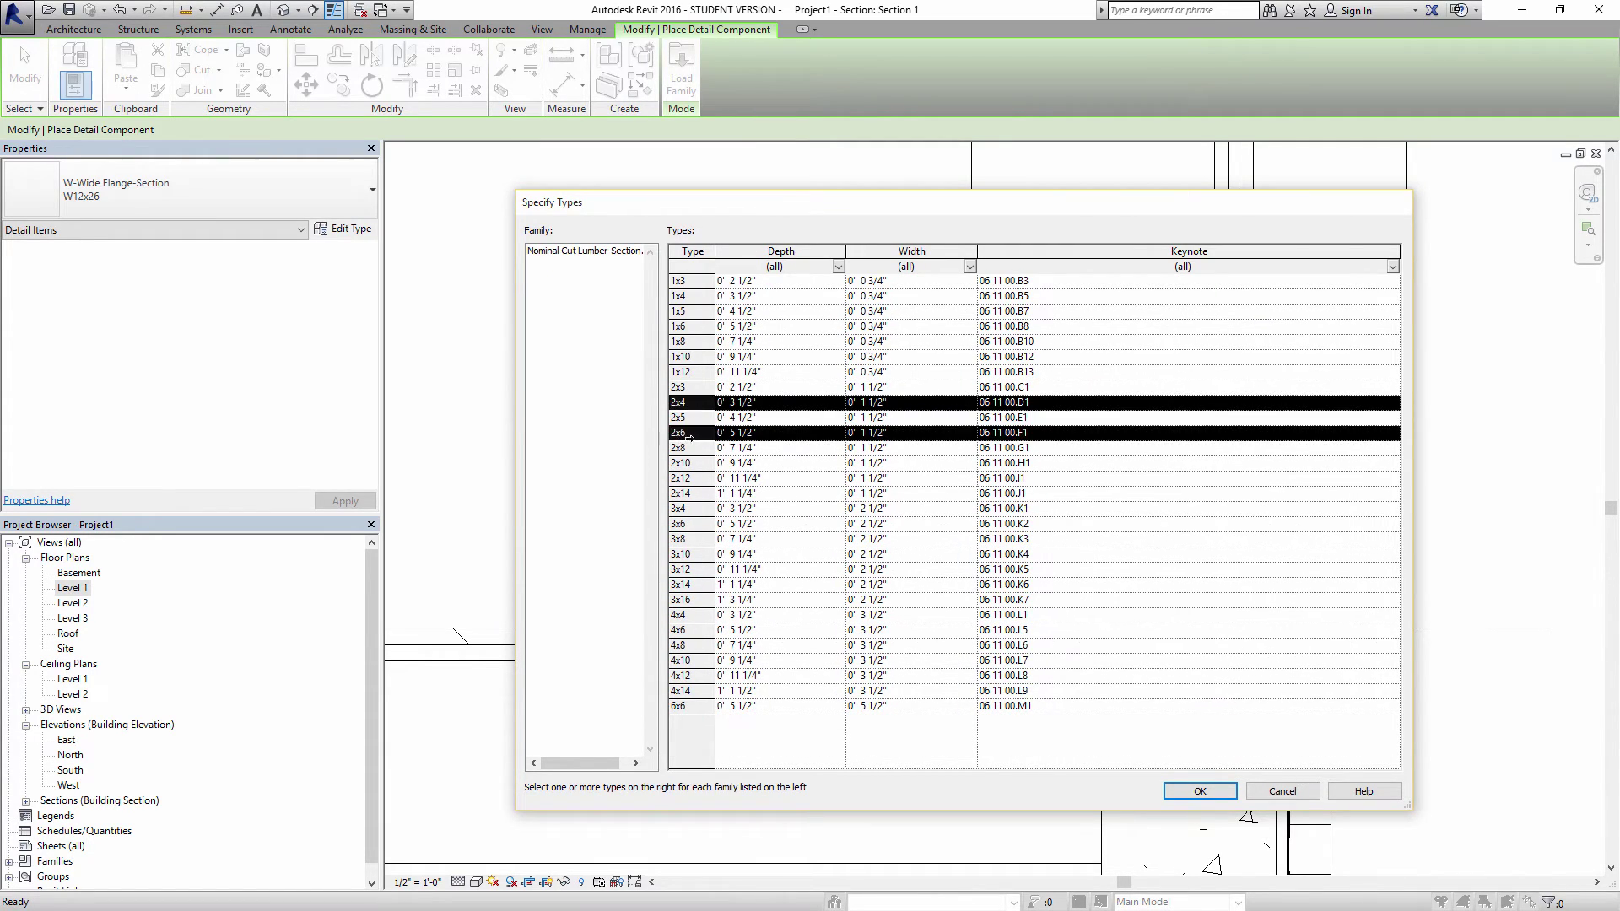
ctrl+click(688, 448)
ctrl+click(690, 463)
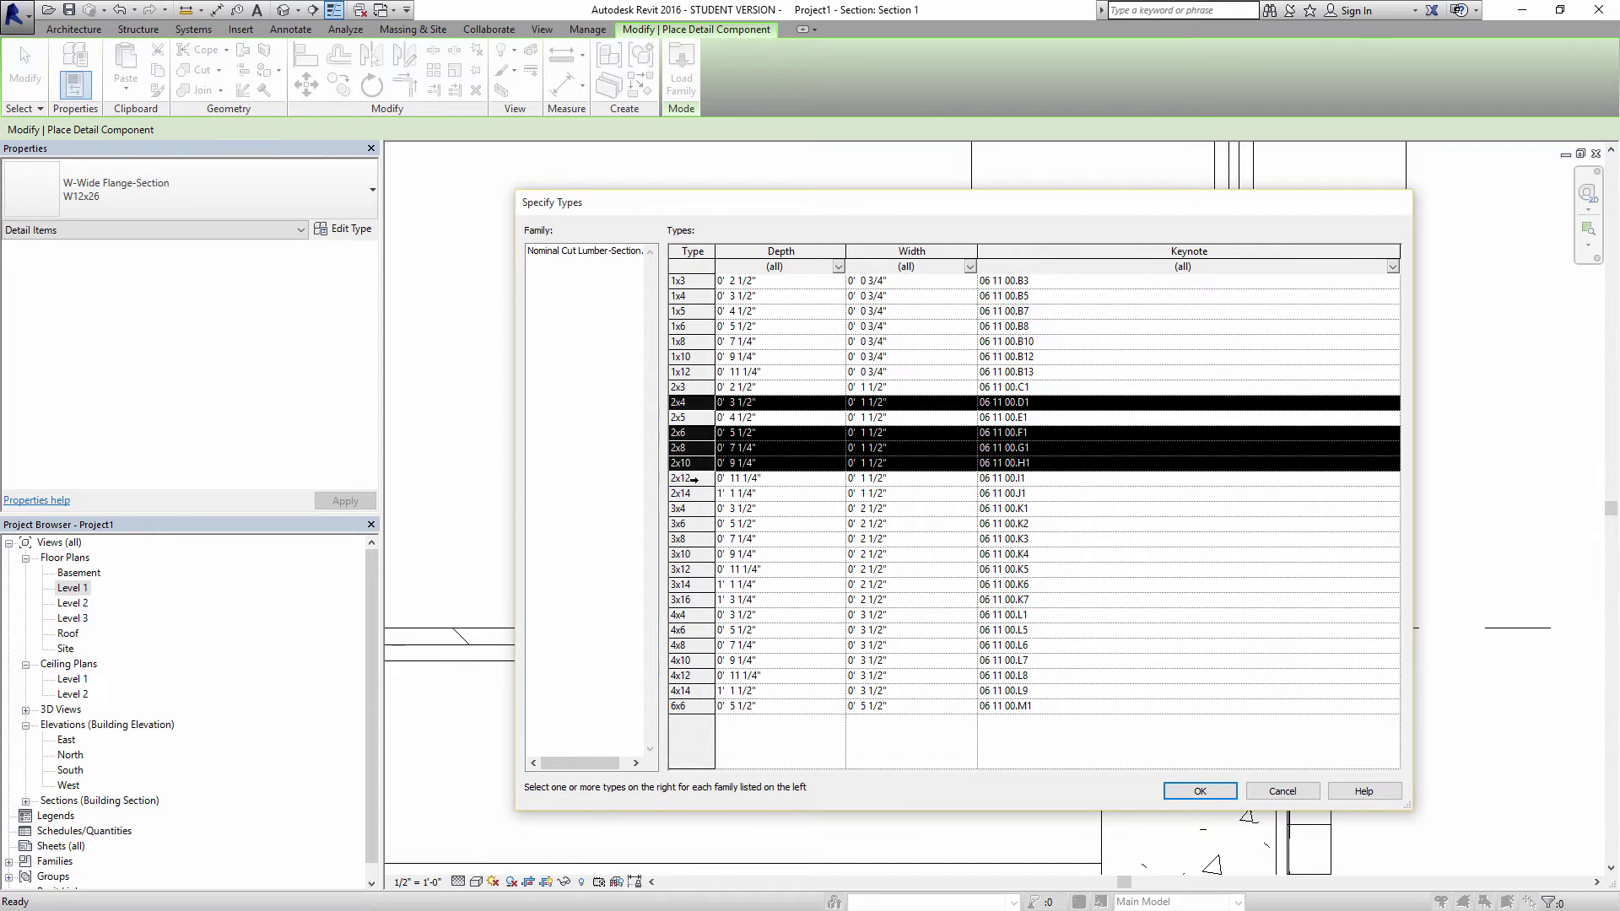
ctrl+click(694, 479)
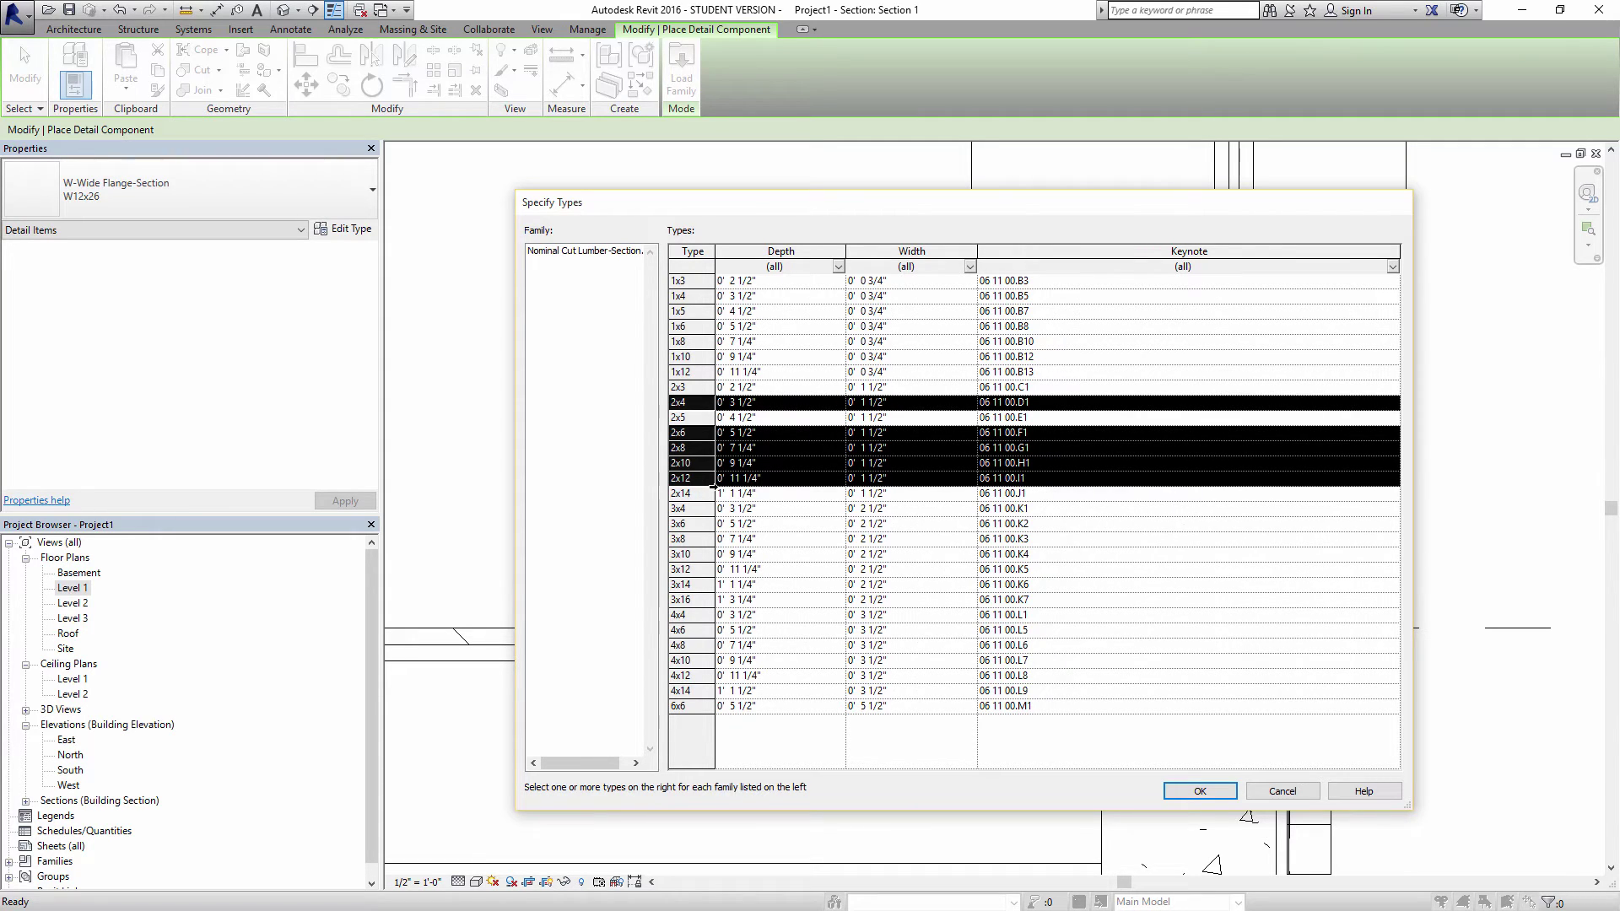
click(1226, 798)
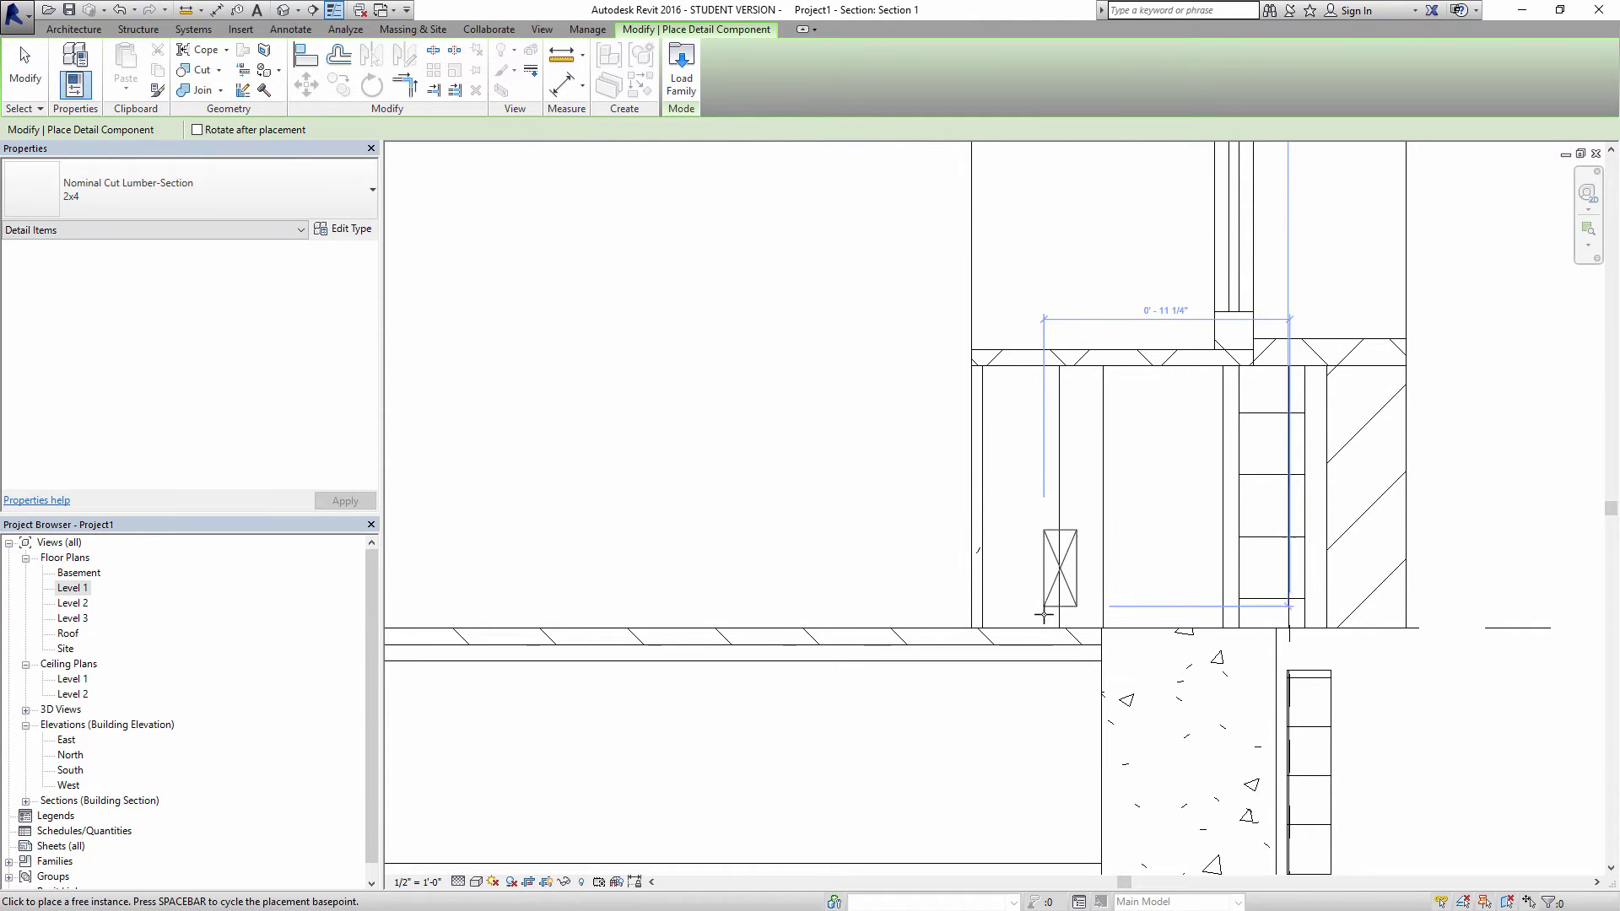
- Place two horizontal 2x4 lumber sections at the base of the framed wall
scroll(1047, 595, up, 3)
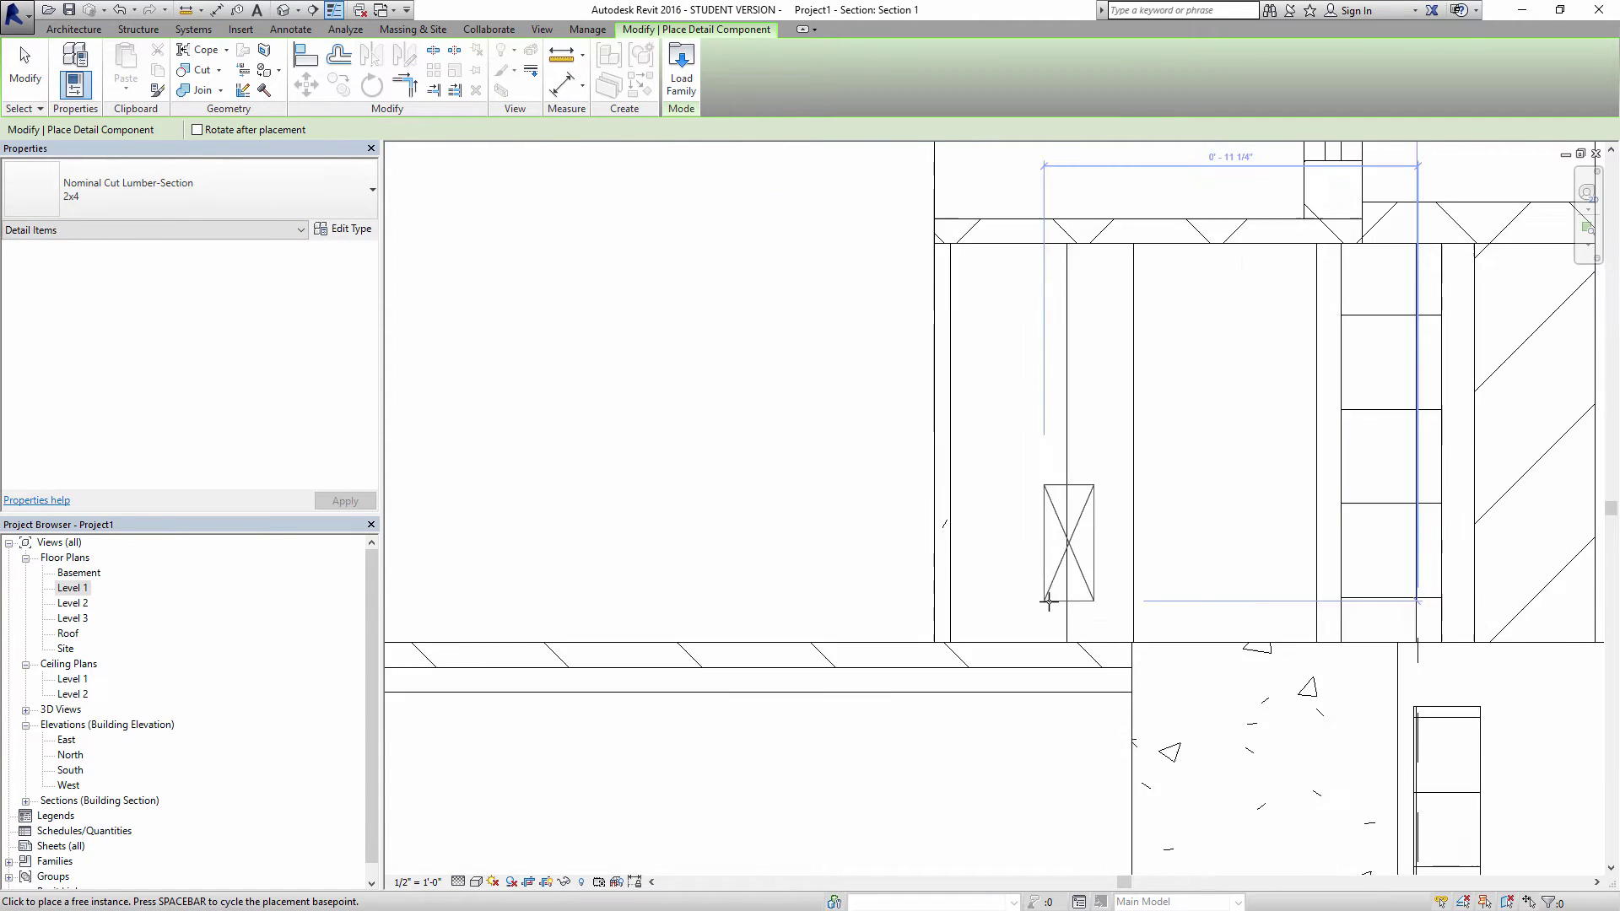
key(space)
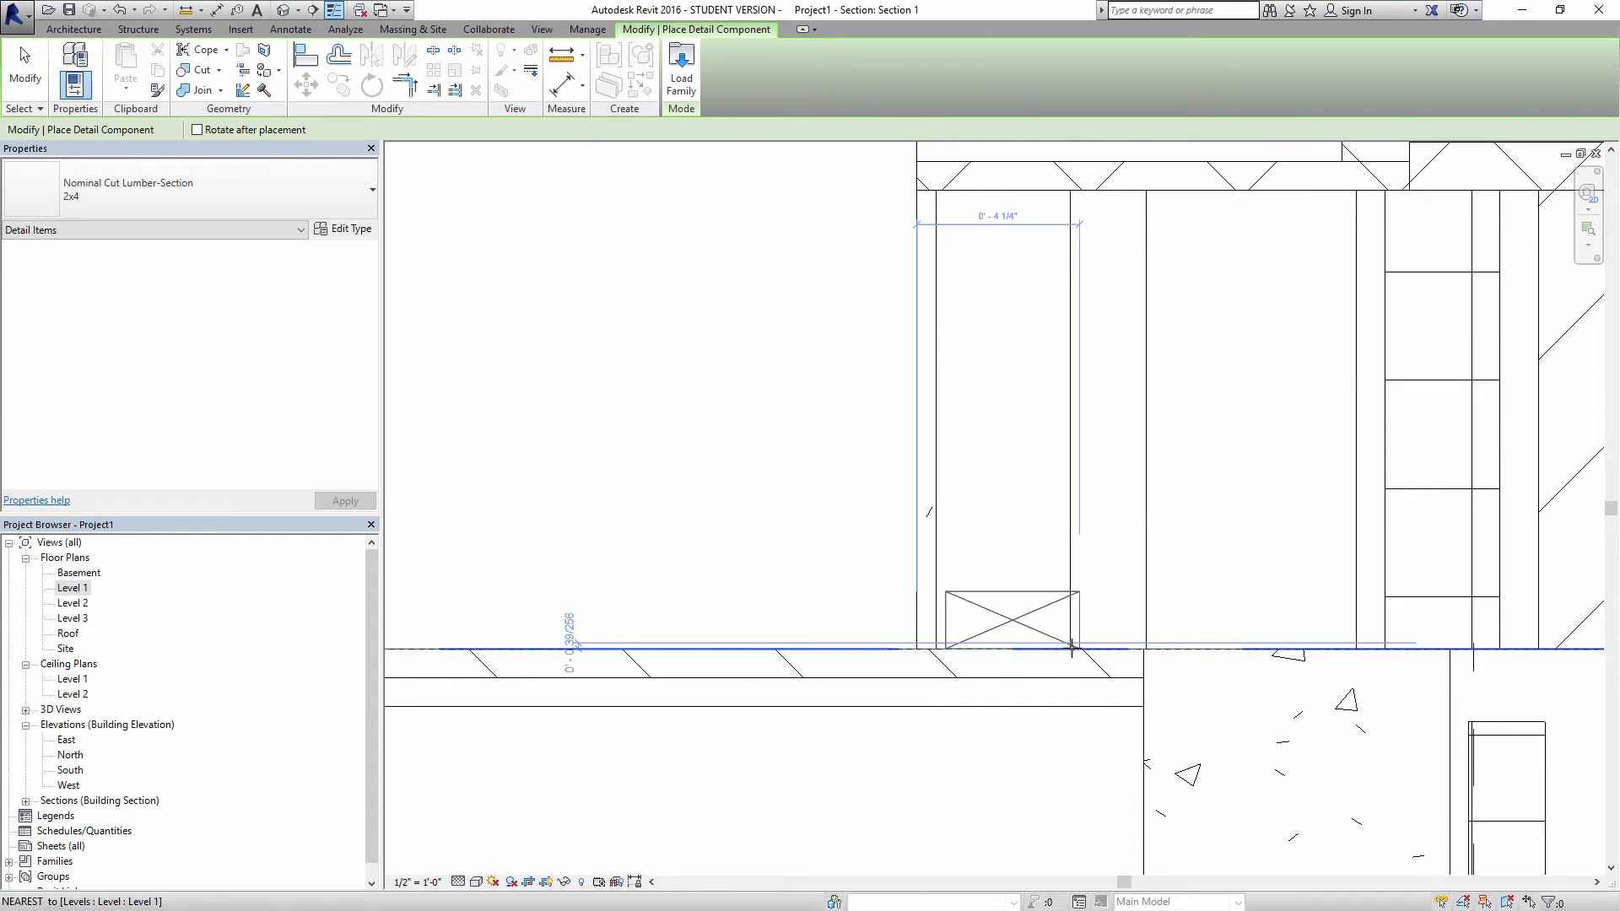
click(1070, 650)
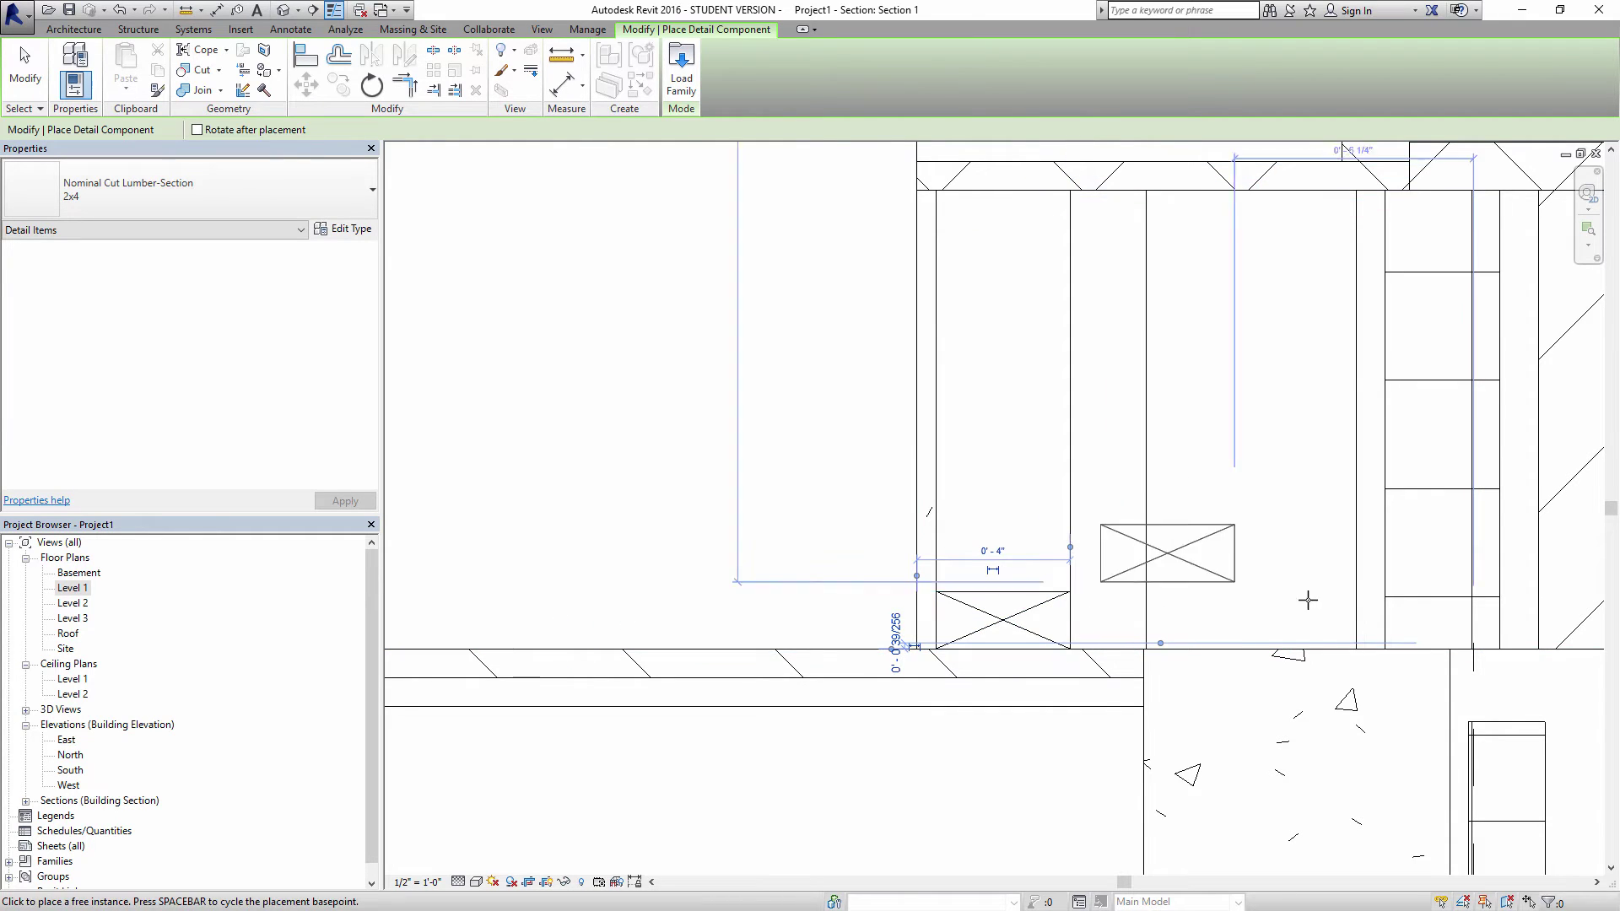
click(1359, 648)
key(Escape)
key(Escape)
- Change the right-hand lumber block to a 2x6
click(1289, 621)
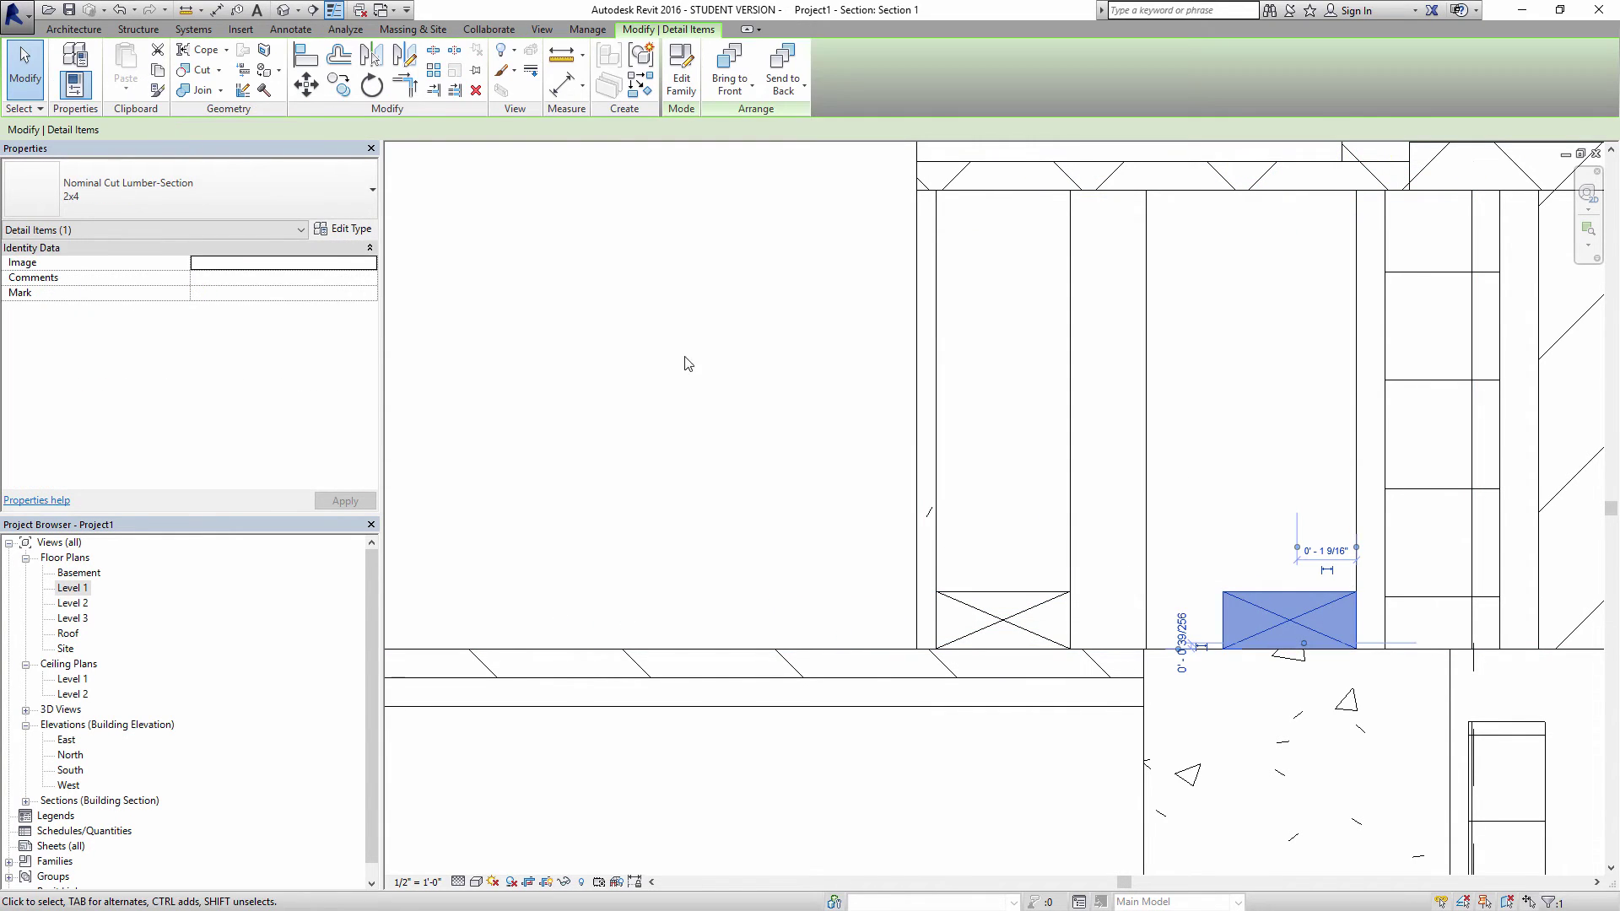
click(162, 195)
click(85, 413)
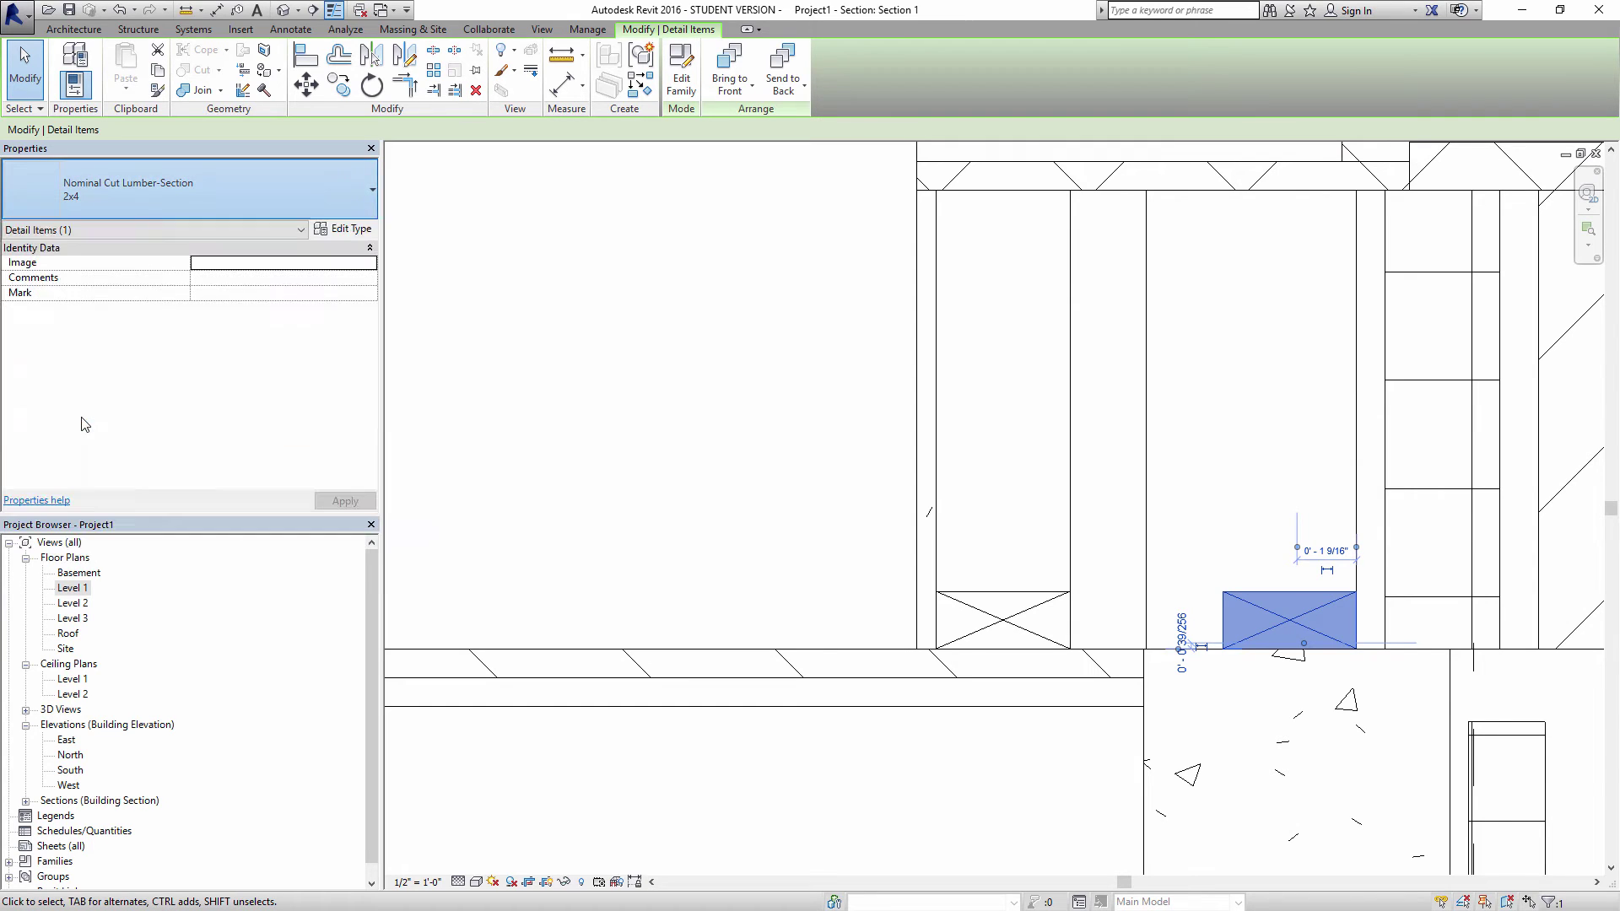
click(857, 549)
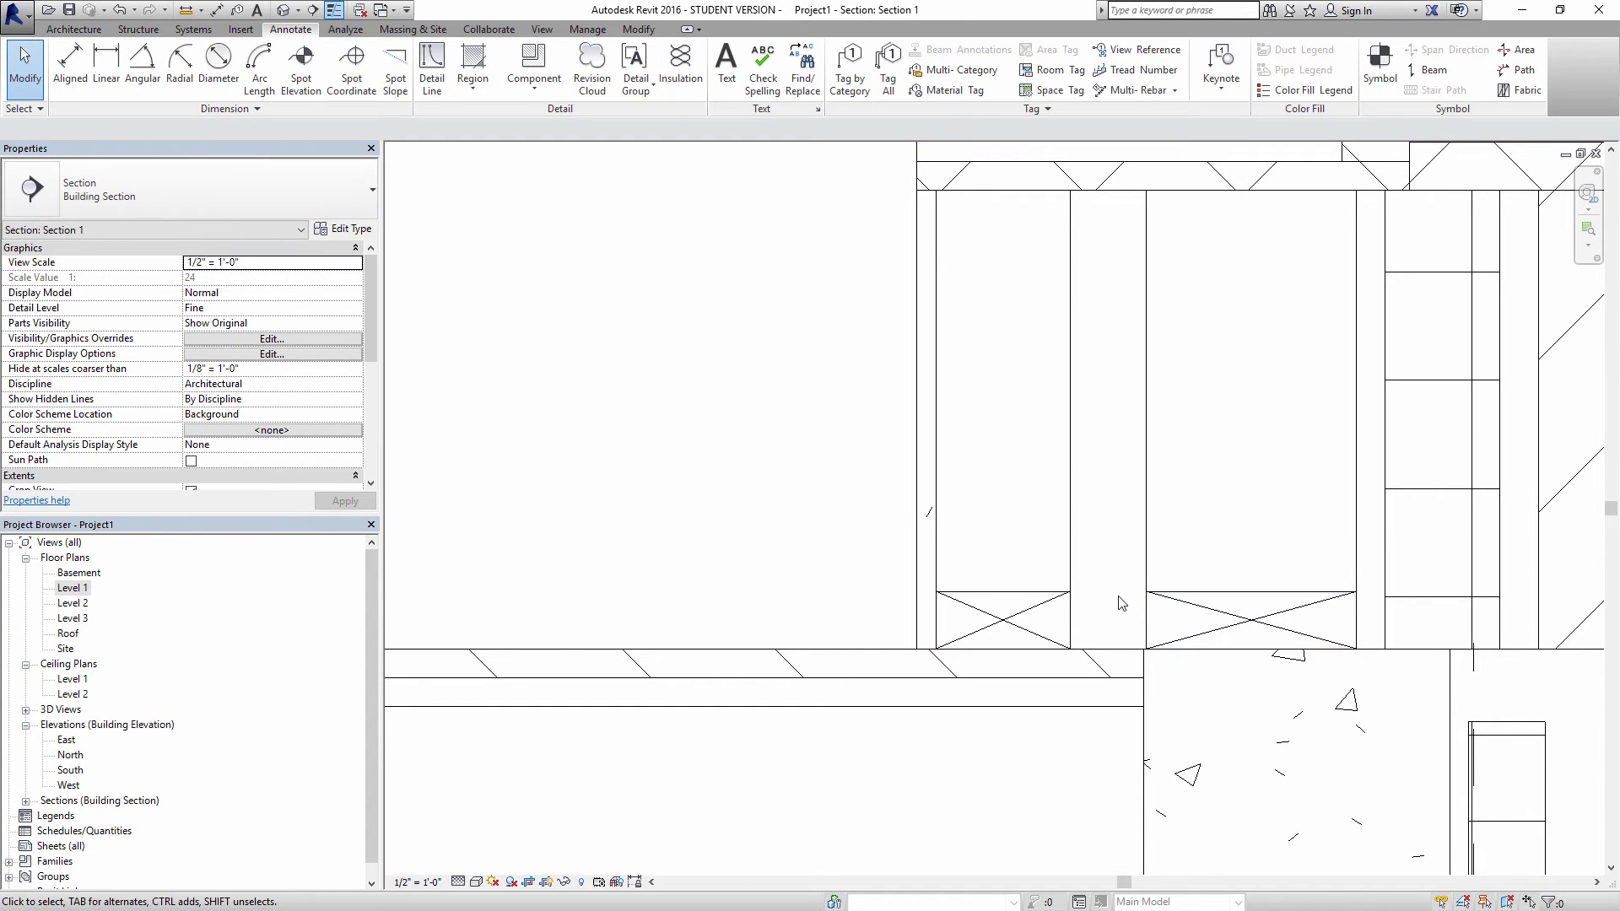
scroll(775, 494, down, 2)
middle_drag(827, 474, 948, 386)
- Copy the 2x6 block to below the floor
click(1216, 476)
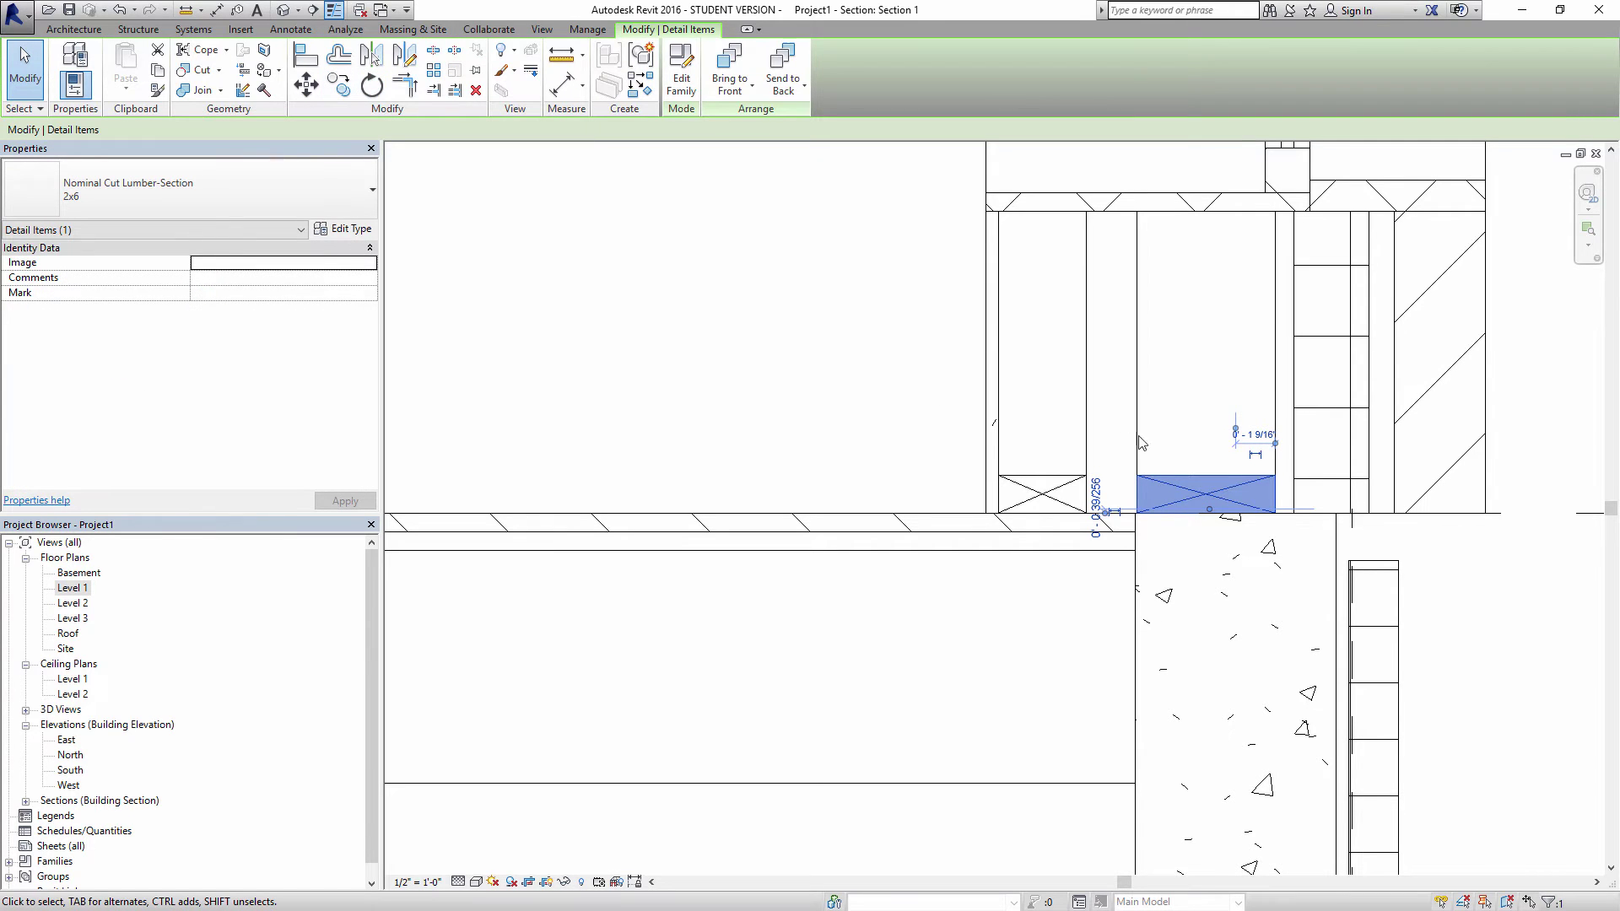
click(338, 85)
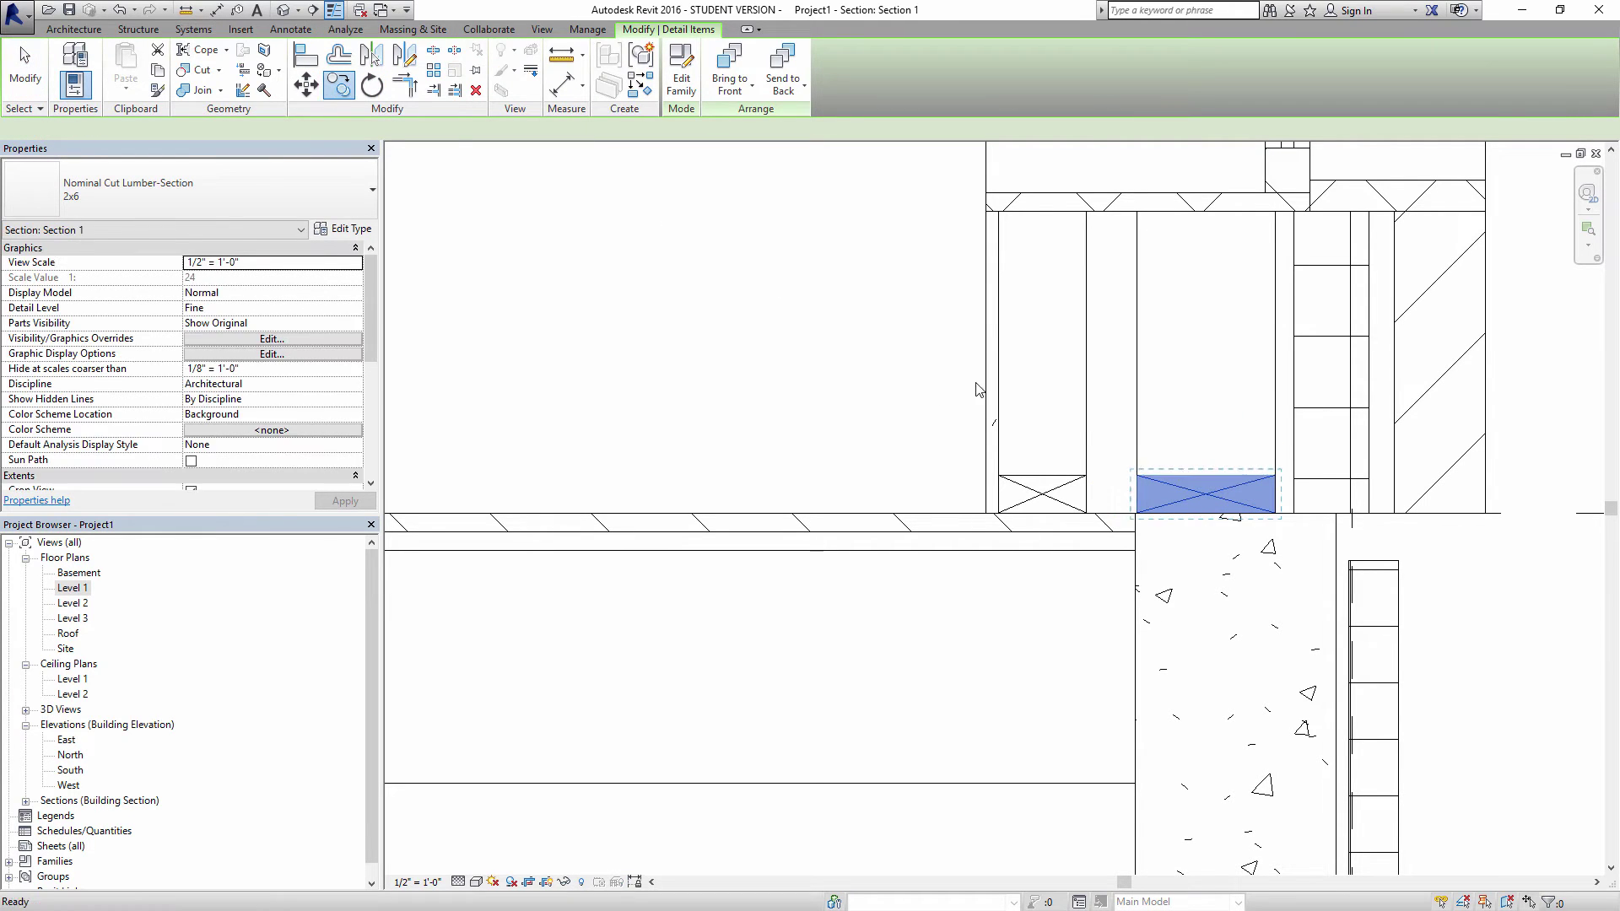
click(1205, 483)
key(Escape)
key(Escape)
- Make the copy a vertical 2x10 against the concrete foundation wall
click(939, 658)
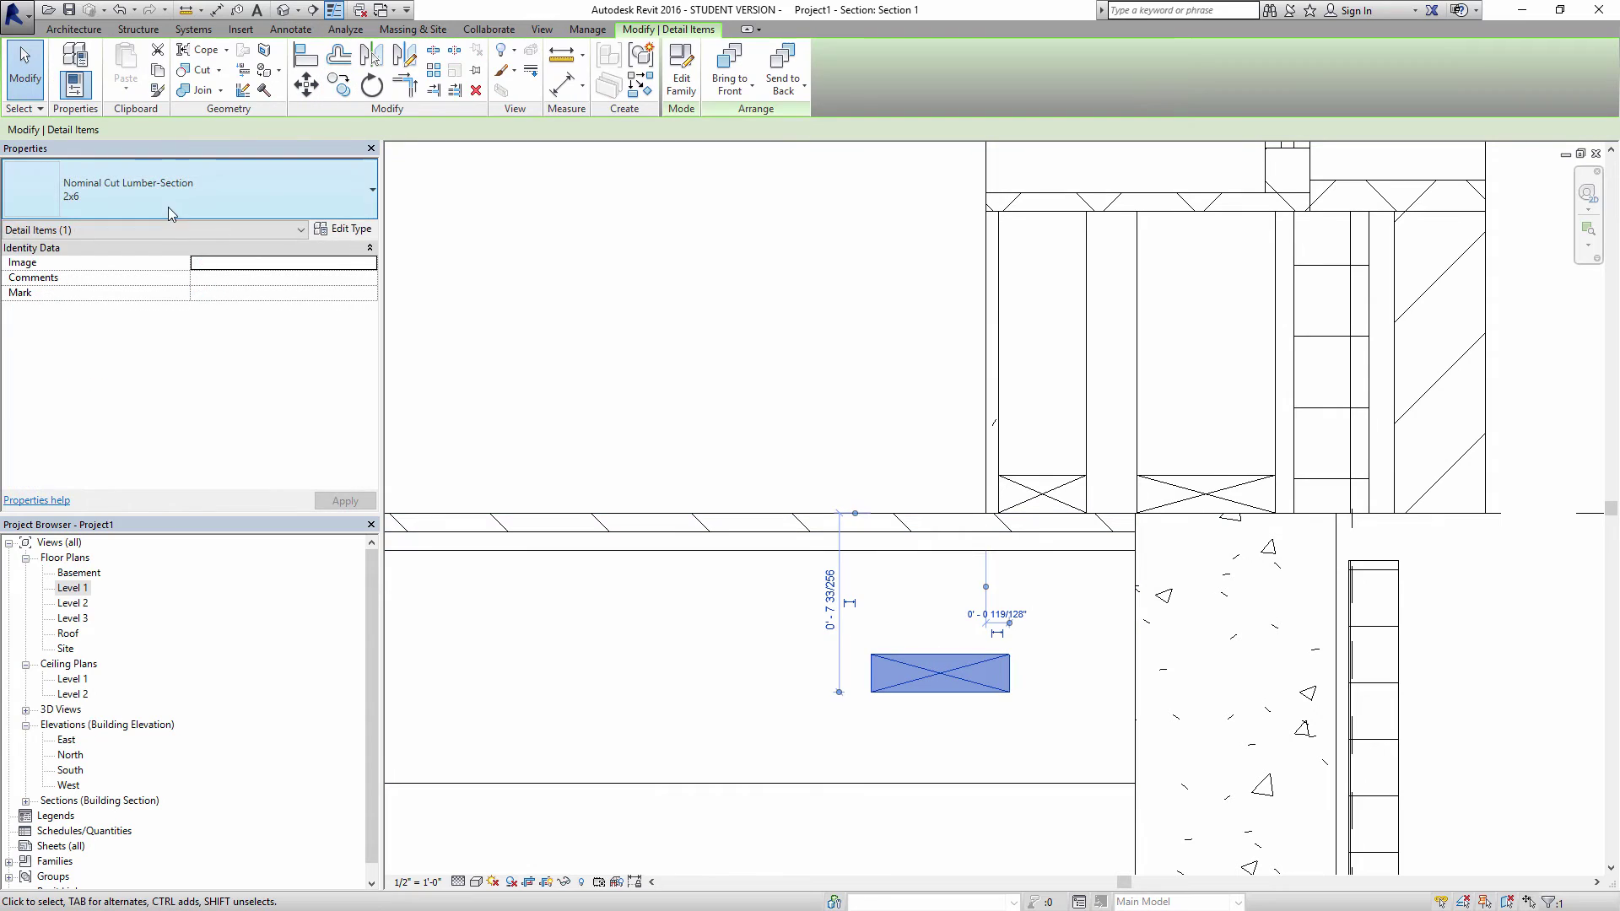
click(166, 205)
click(45, 453)
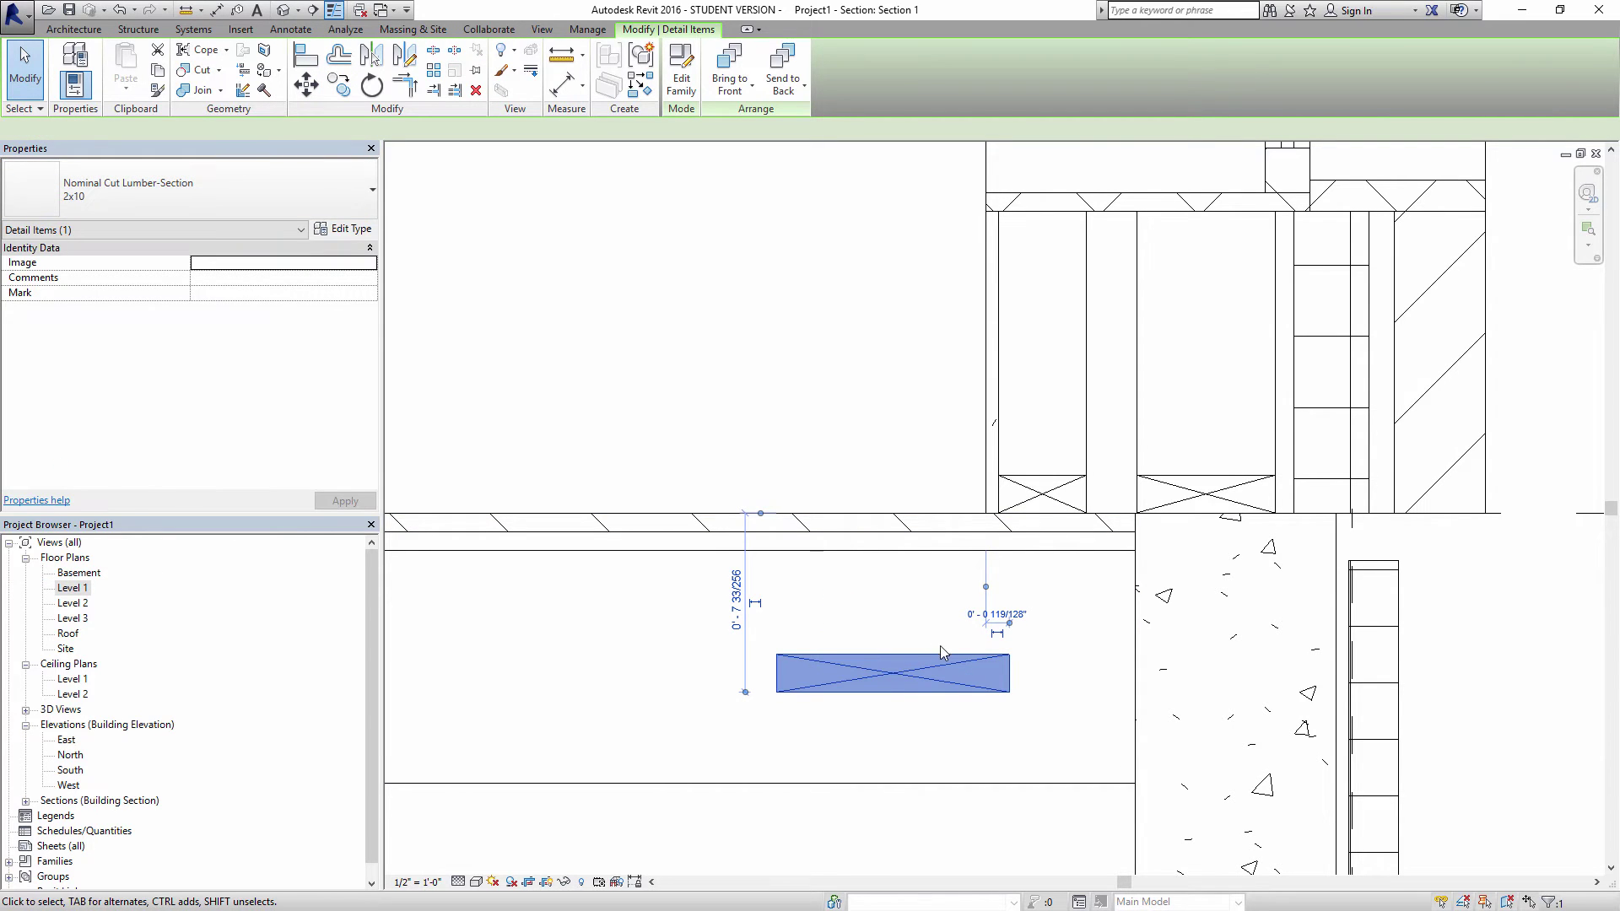
key(space)
key(space)
key(space)
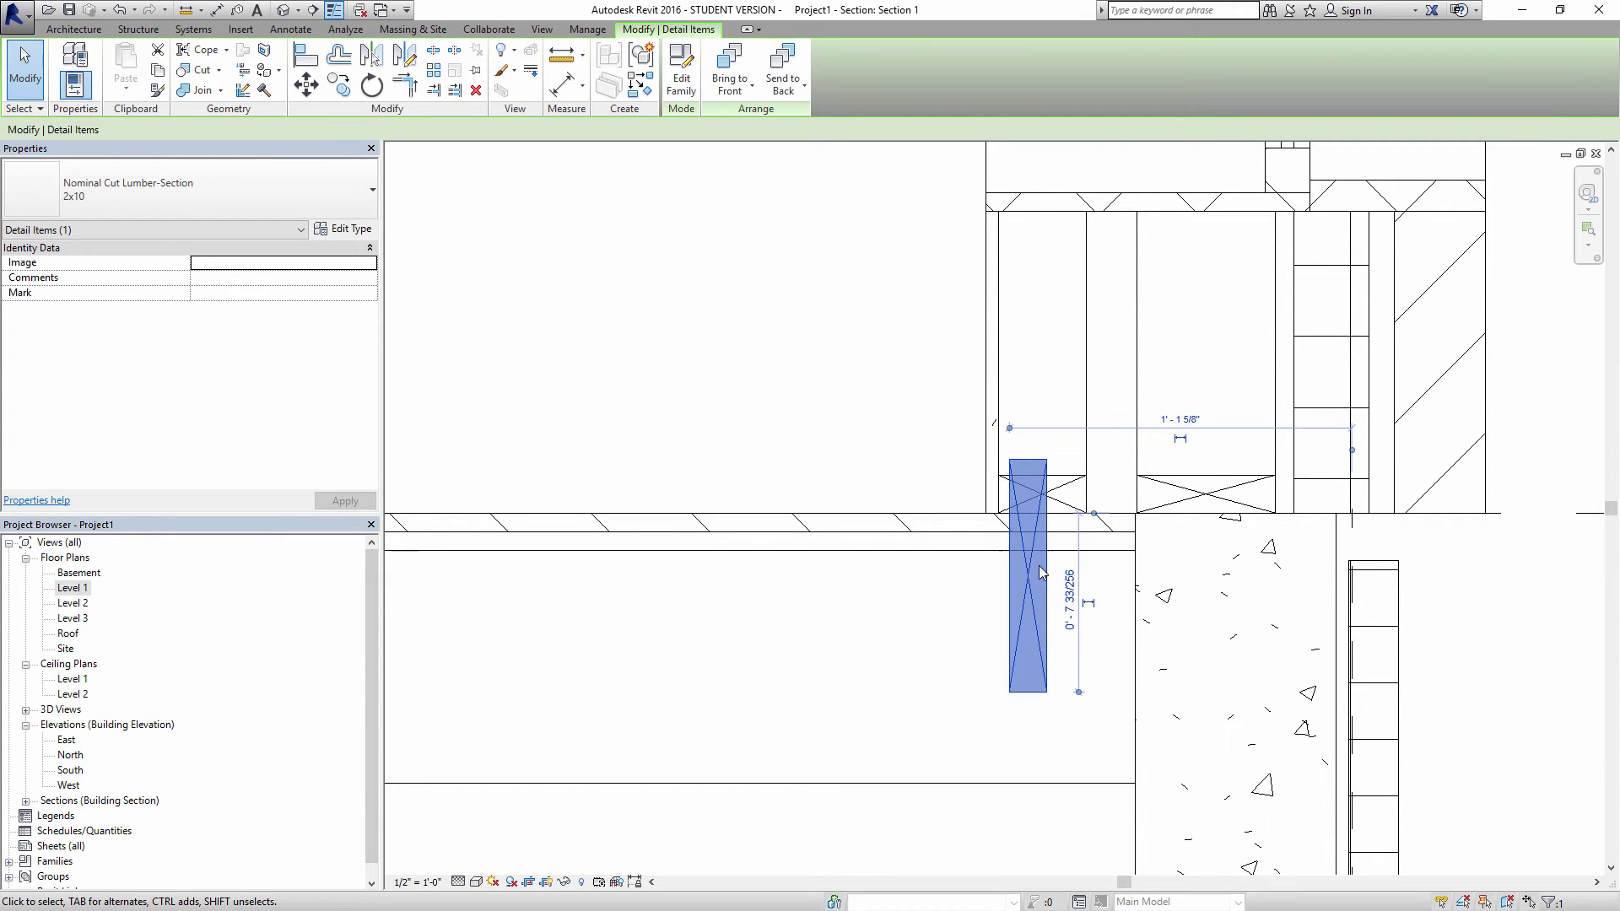
drag(1045, 570, 1125, 658)
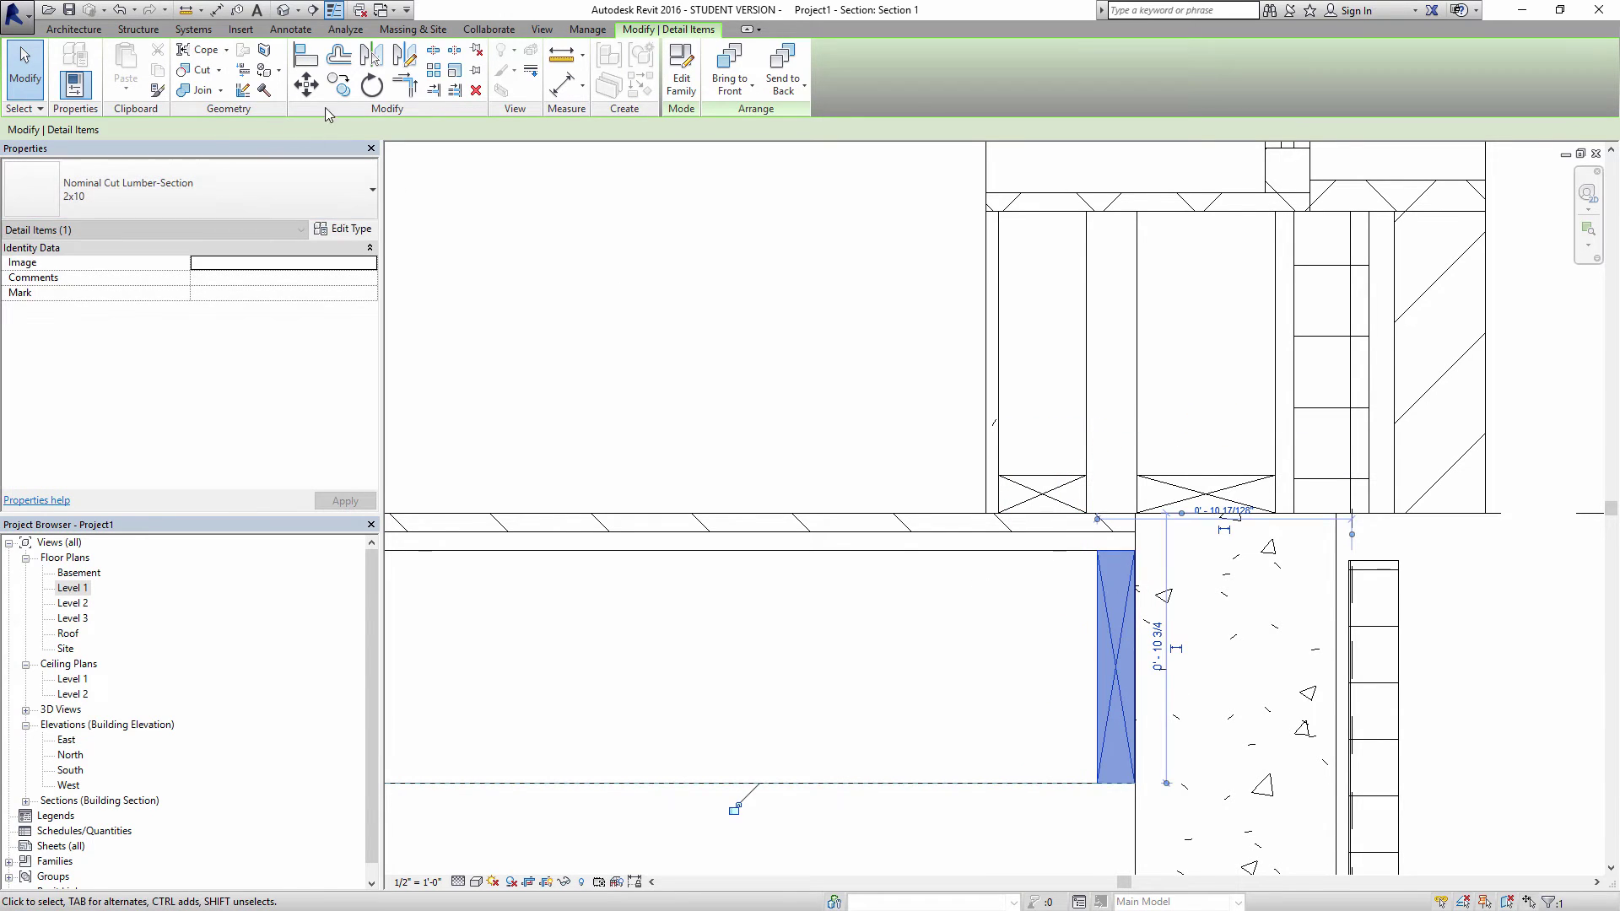
key(c)
key(o)
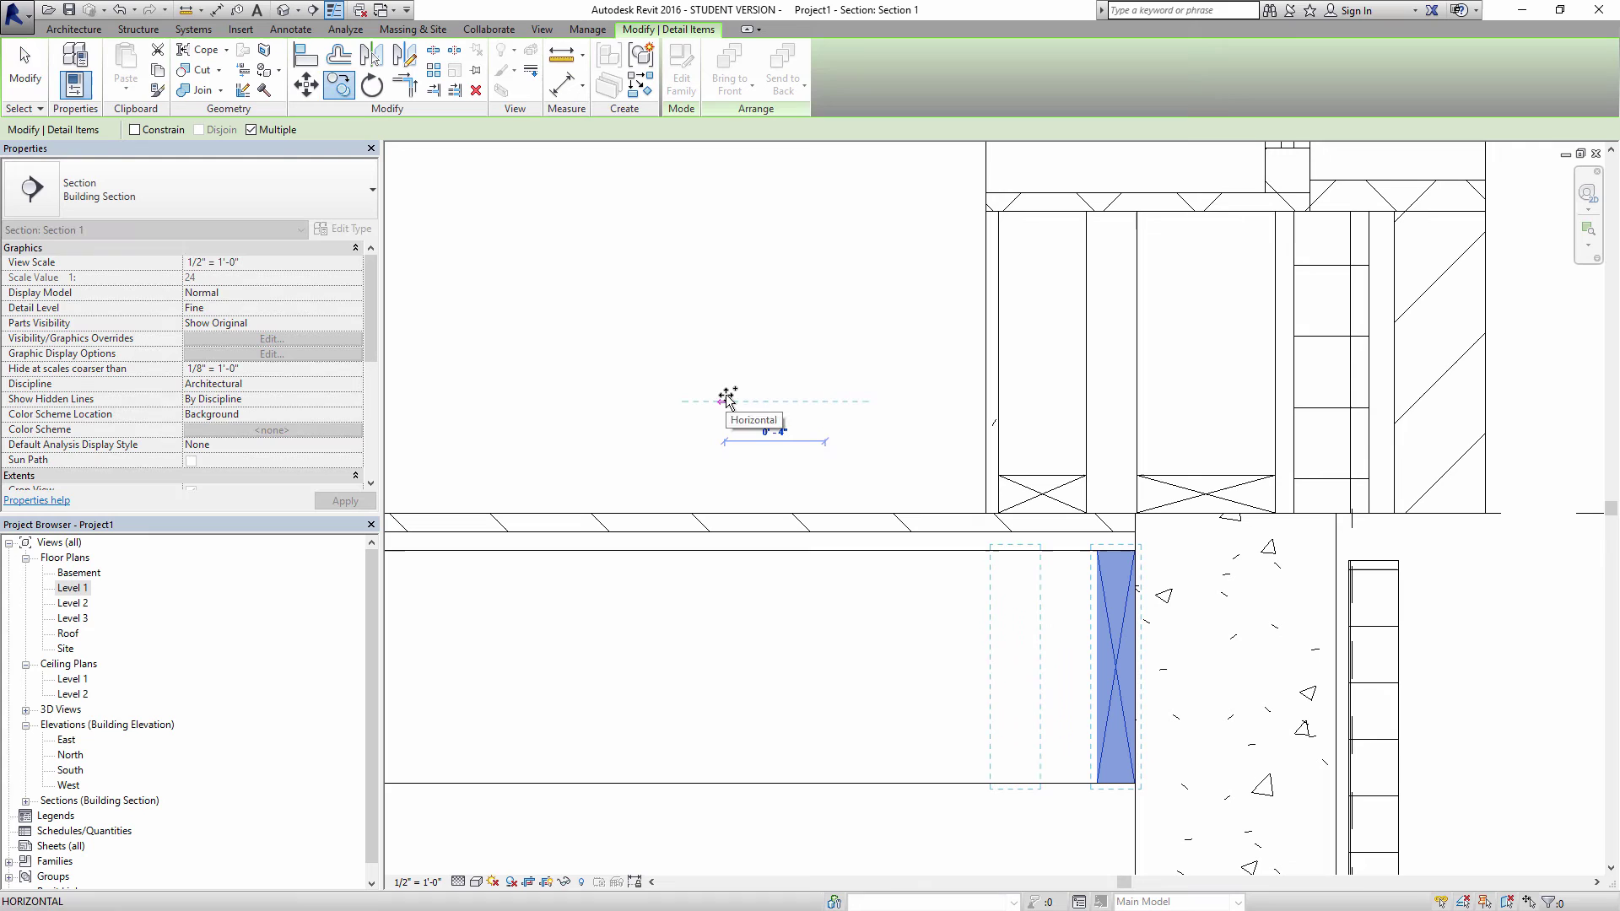
- Copy the 2x10 at a 2' distance and place another copy further left
text(2')
key(Return)
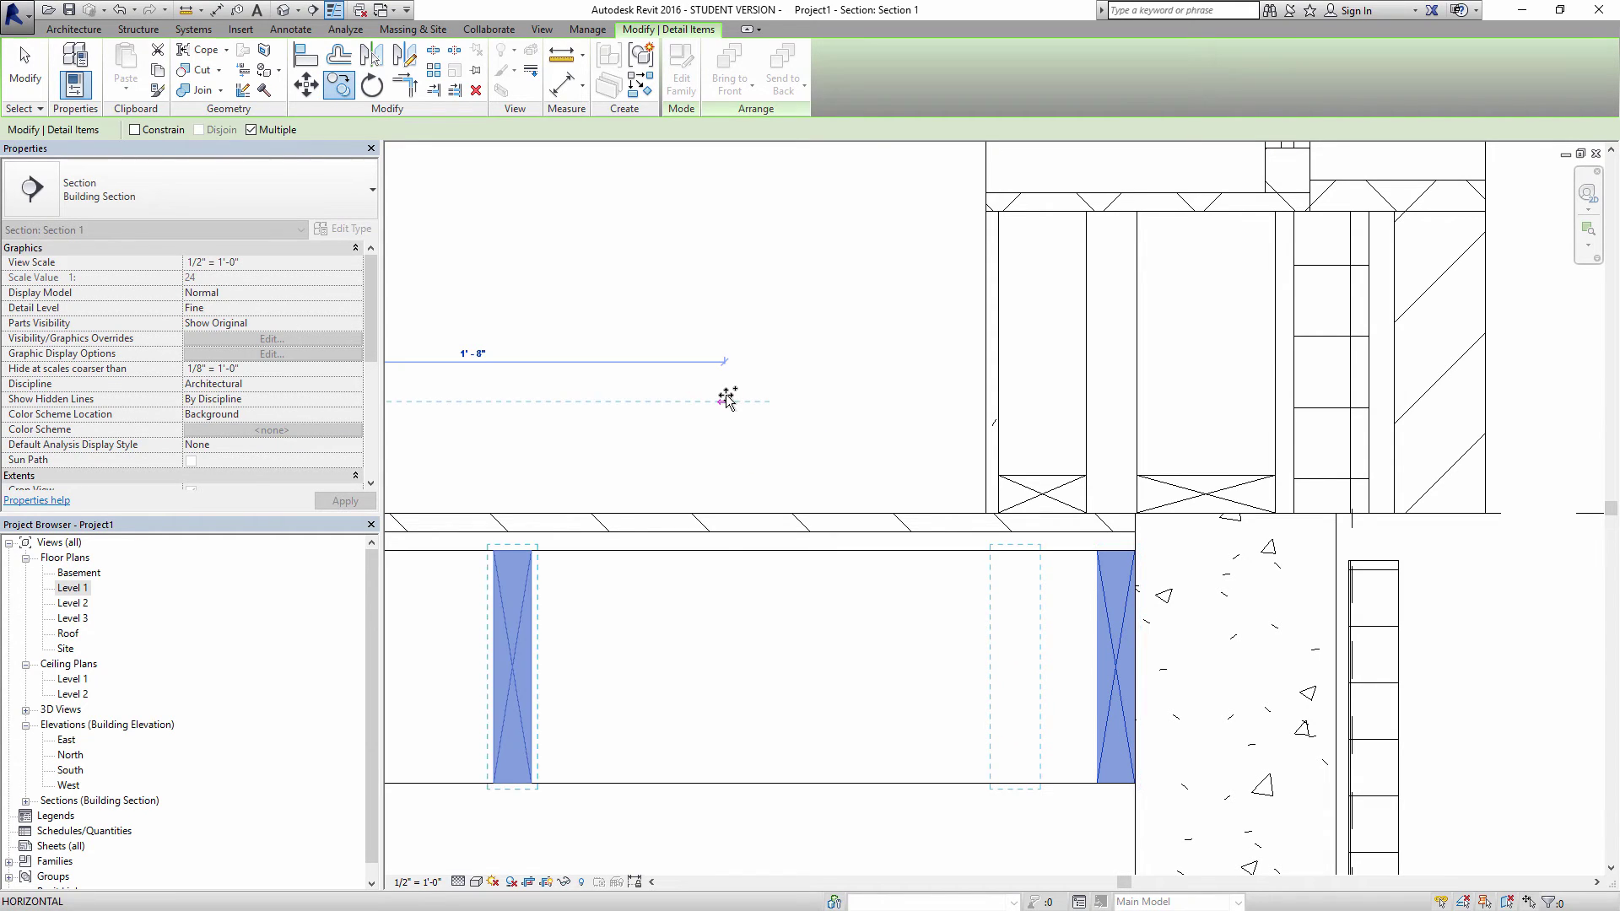
scroll(721, 397, down, 3)
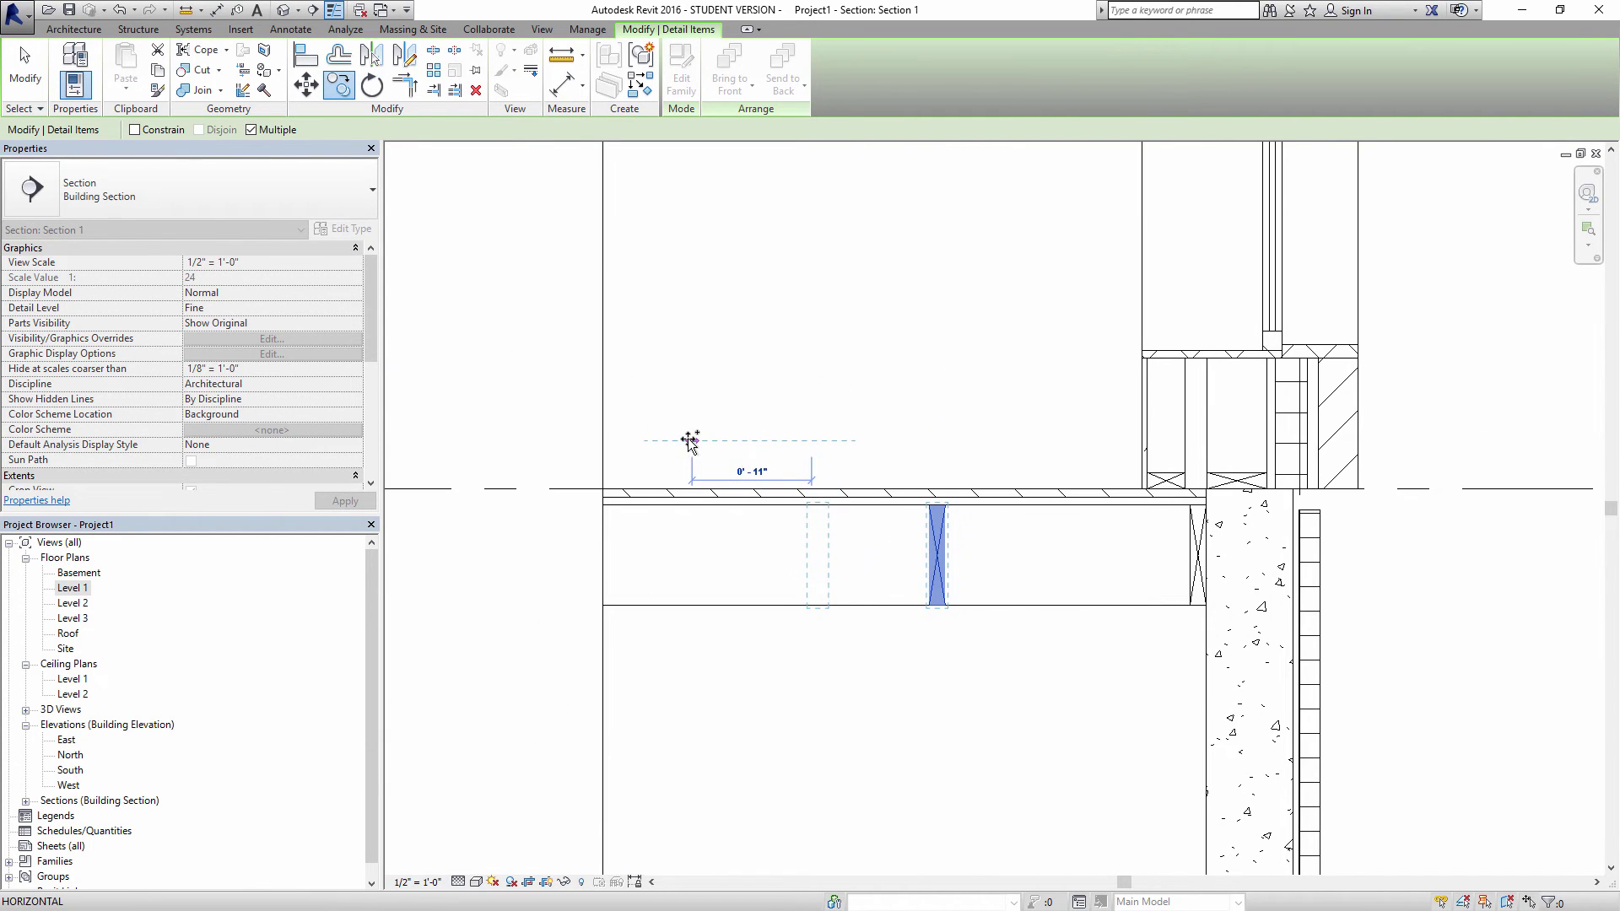
click(690, 440)
key(Escape)
key(Escape)
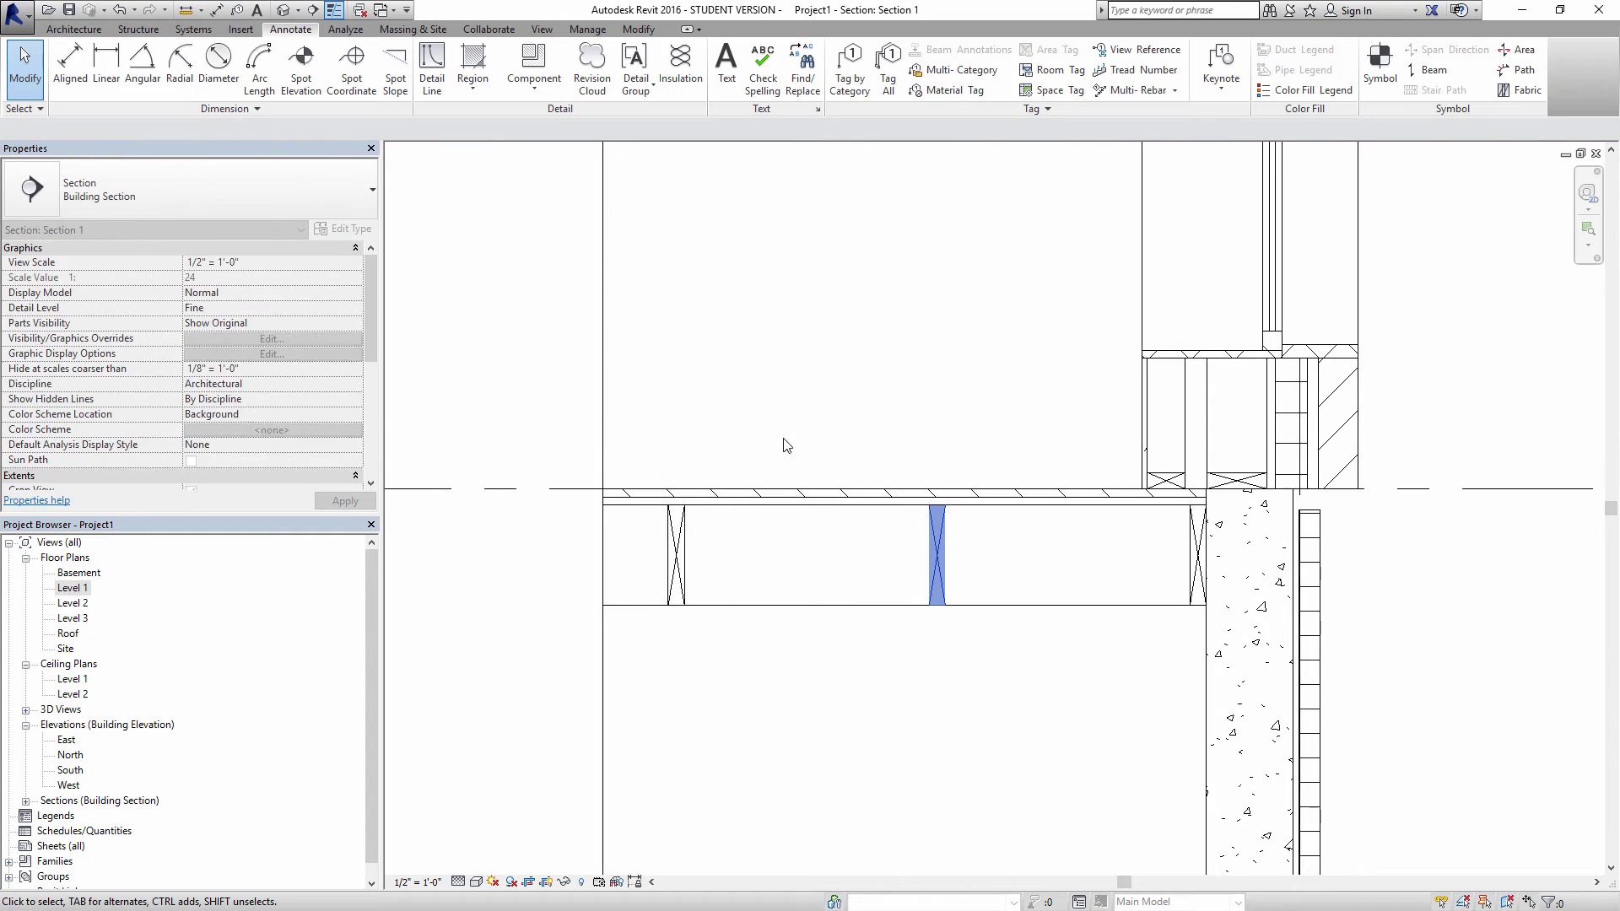
scroll(869, 460, down, 1)
- Shift two 2x10 blocks 2" to the right and delete the extra block
click(928, 540)
ctrl+click(701, 540)
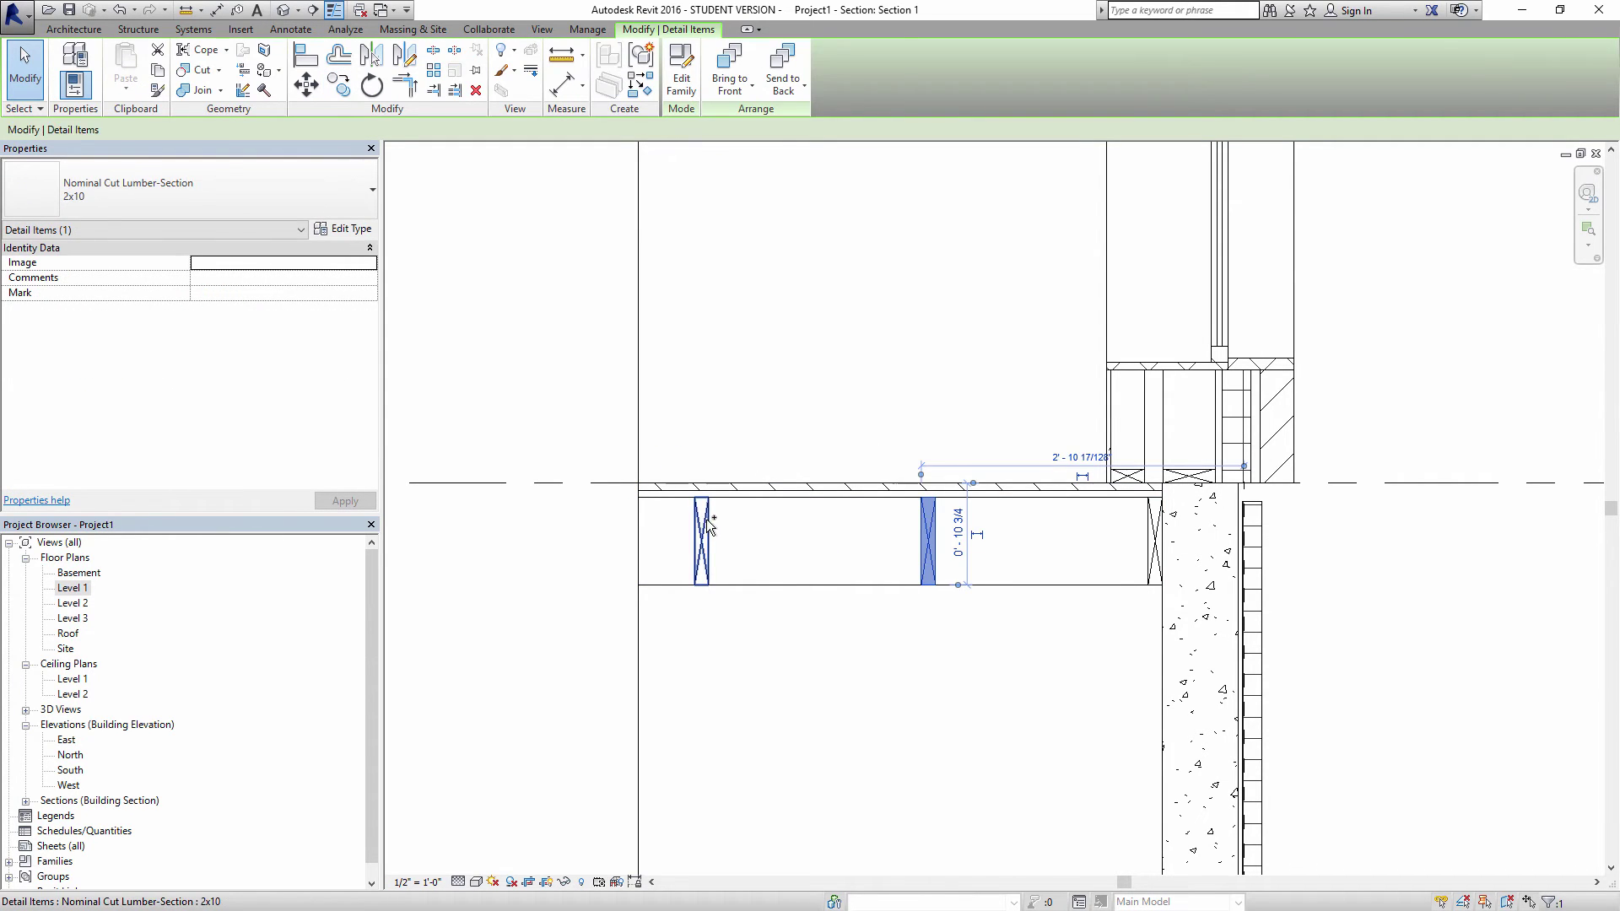
key(m)
key(v)
click(746, 359)
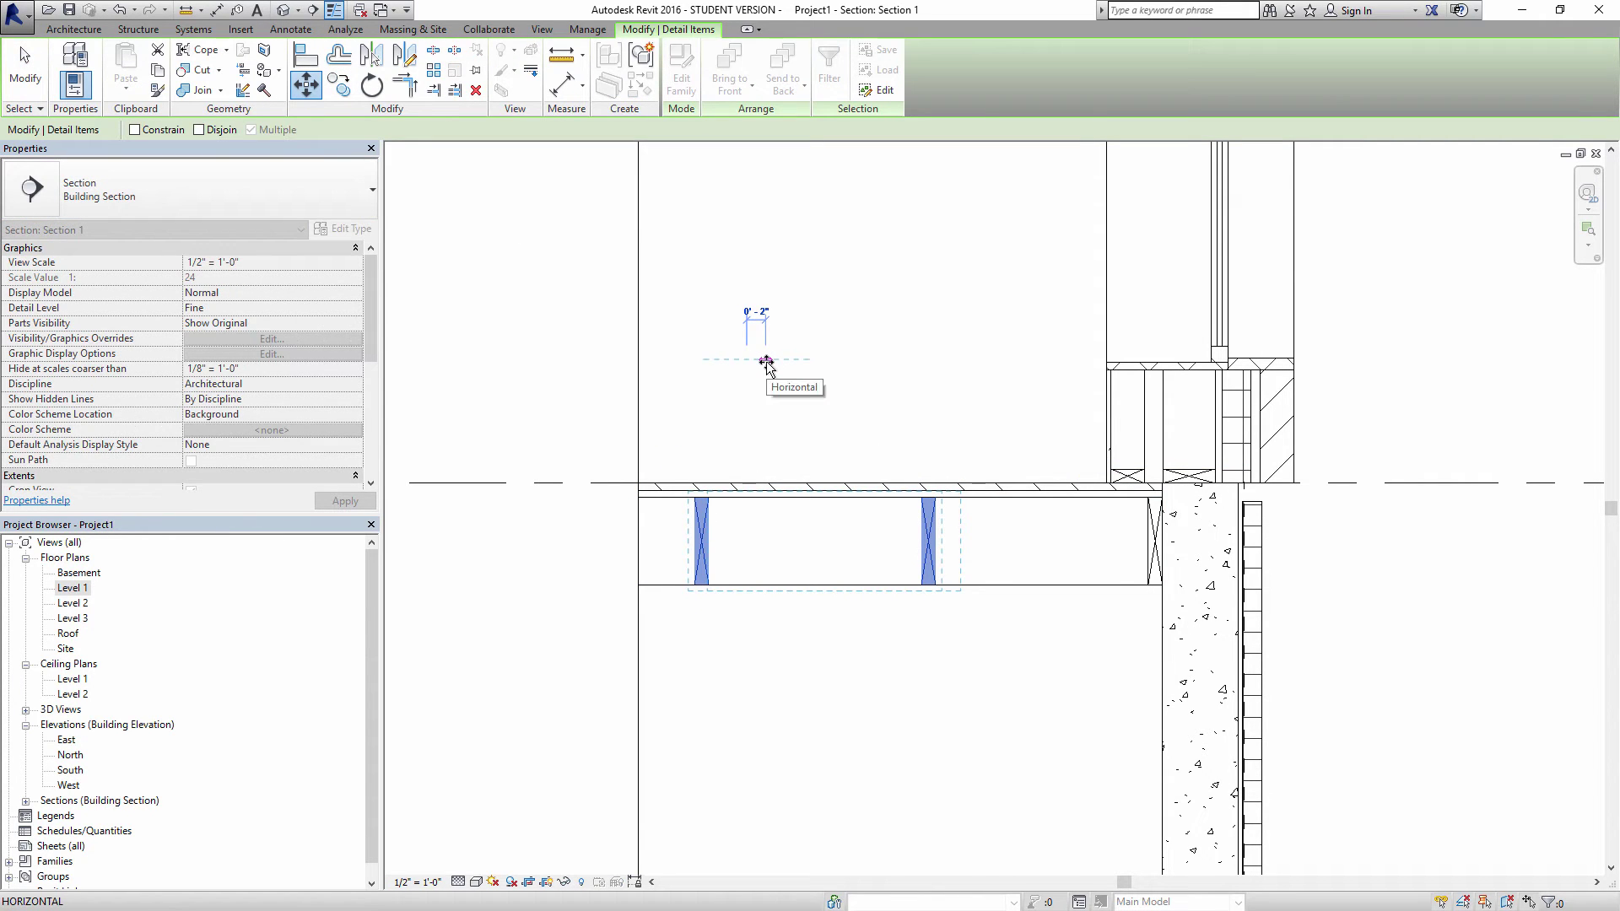
click(767, 361)
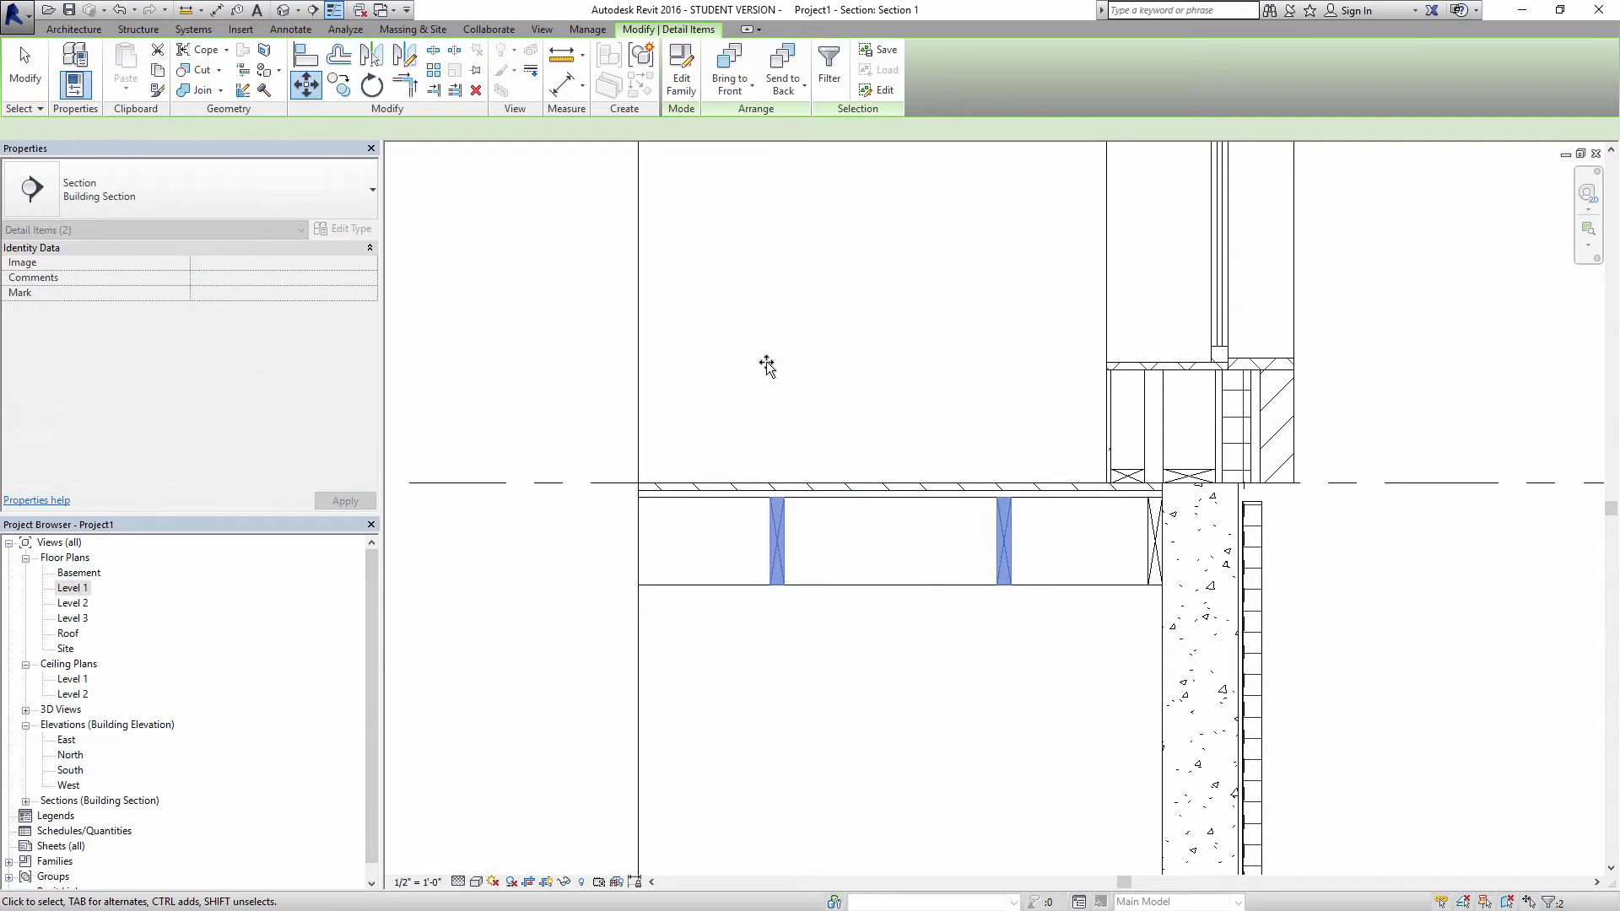
key(Escape)
click(780, 537)
key(Delete)
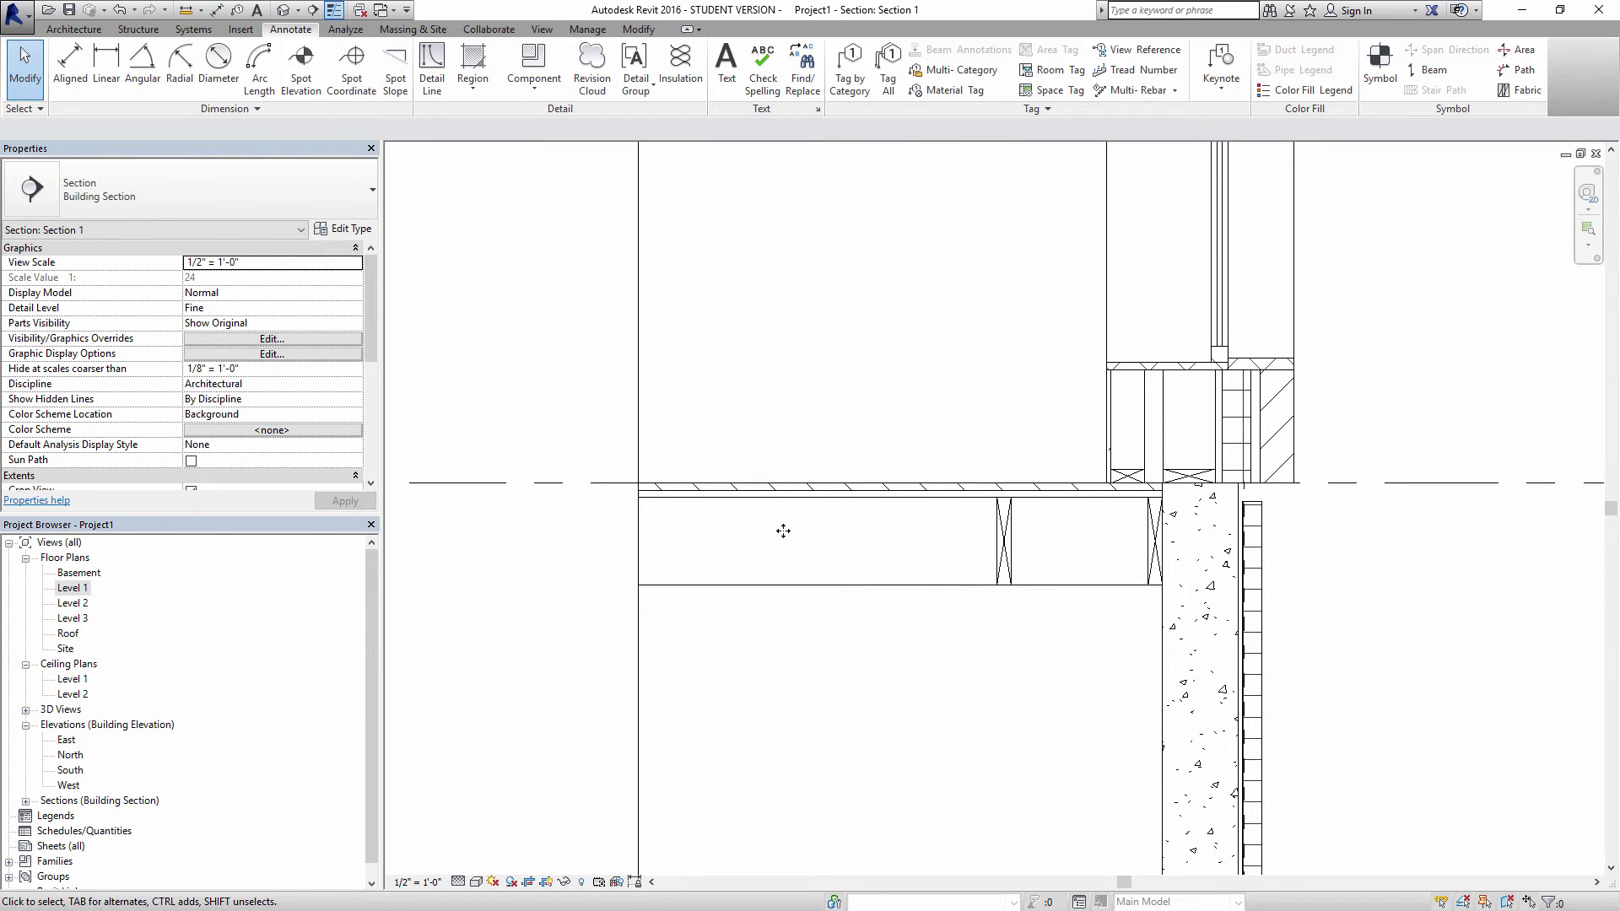
- Dimension the 1'-4" spacing between two adjacent 2x10 blocks
key(i)
click(1148, 552)
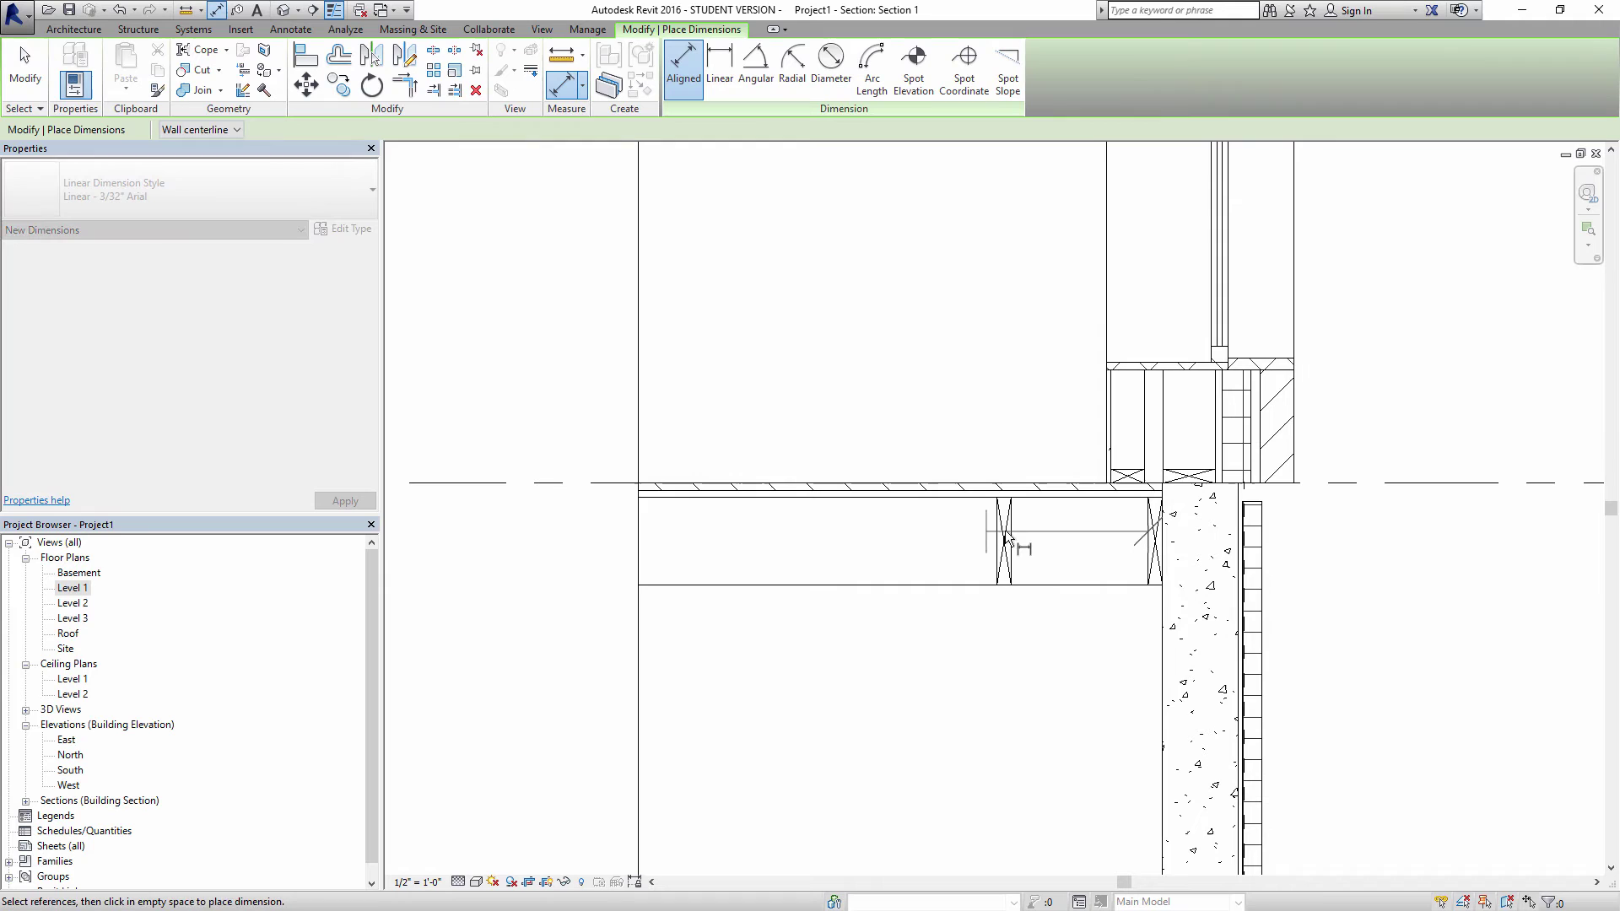
click(1000, 540)
click(1071, 687)
key(Escape)
key(Escape)
- Copy another 2x10 further left at matching spacing and delete the temporary 1'-4" dimension
click(1004, 544)
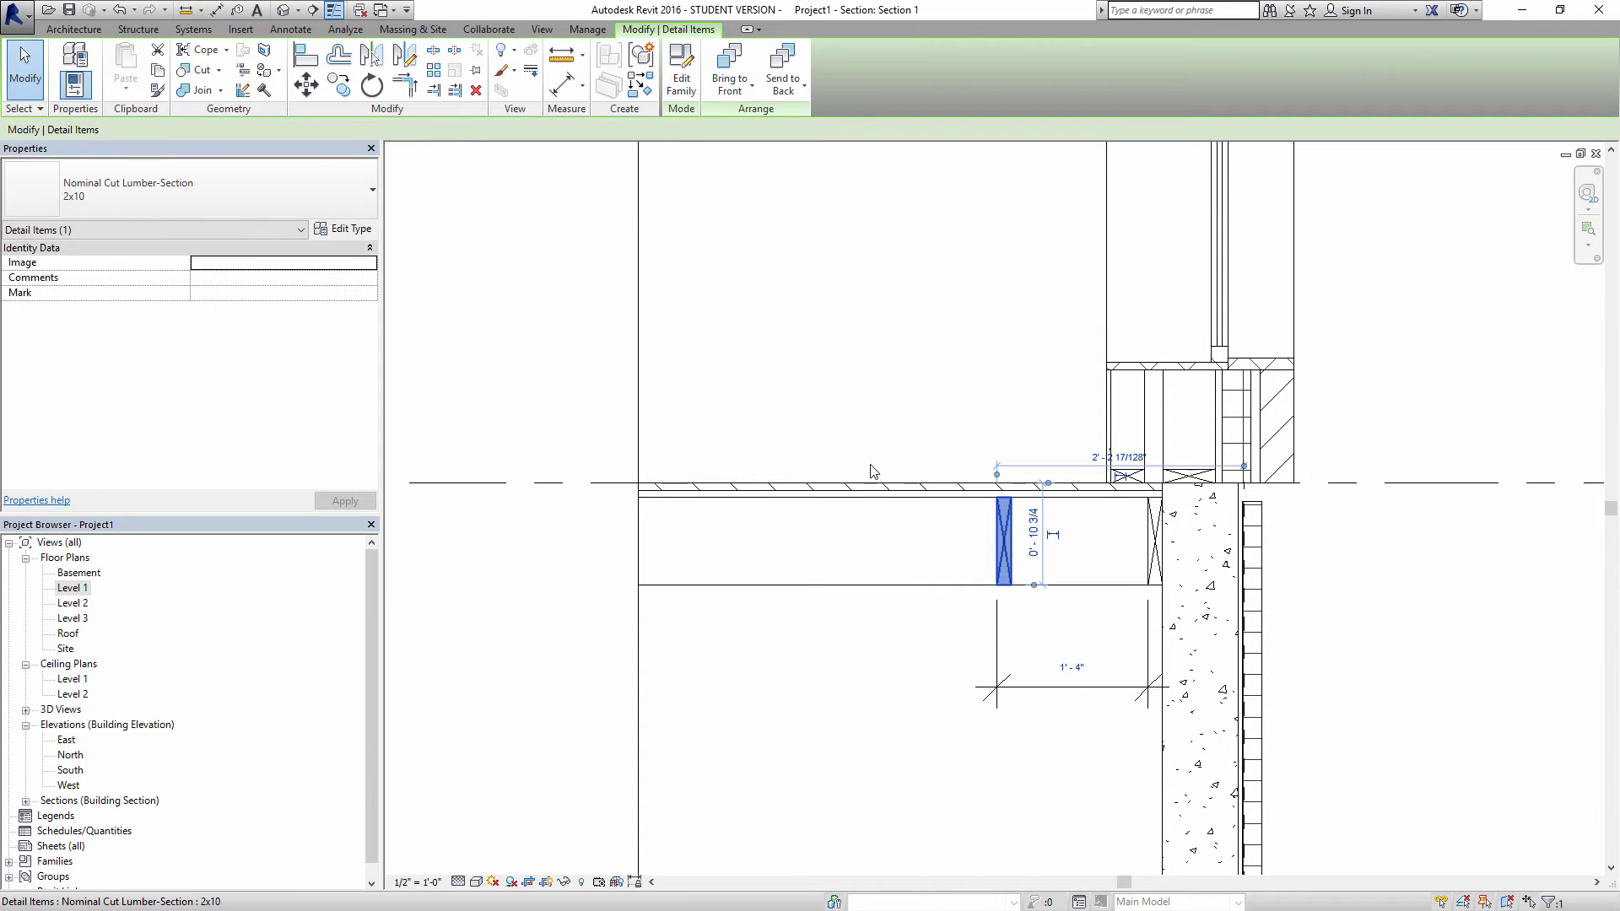
click(327, 92)
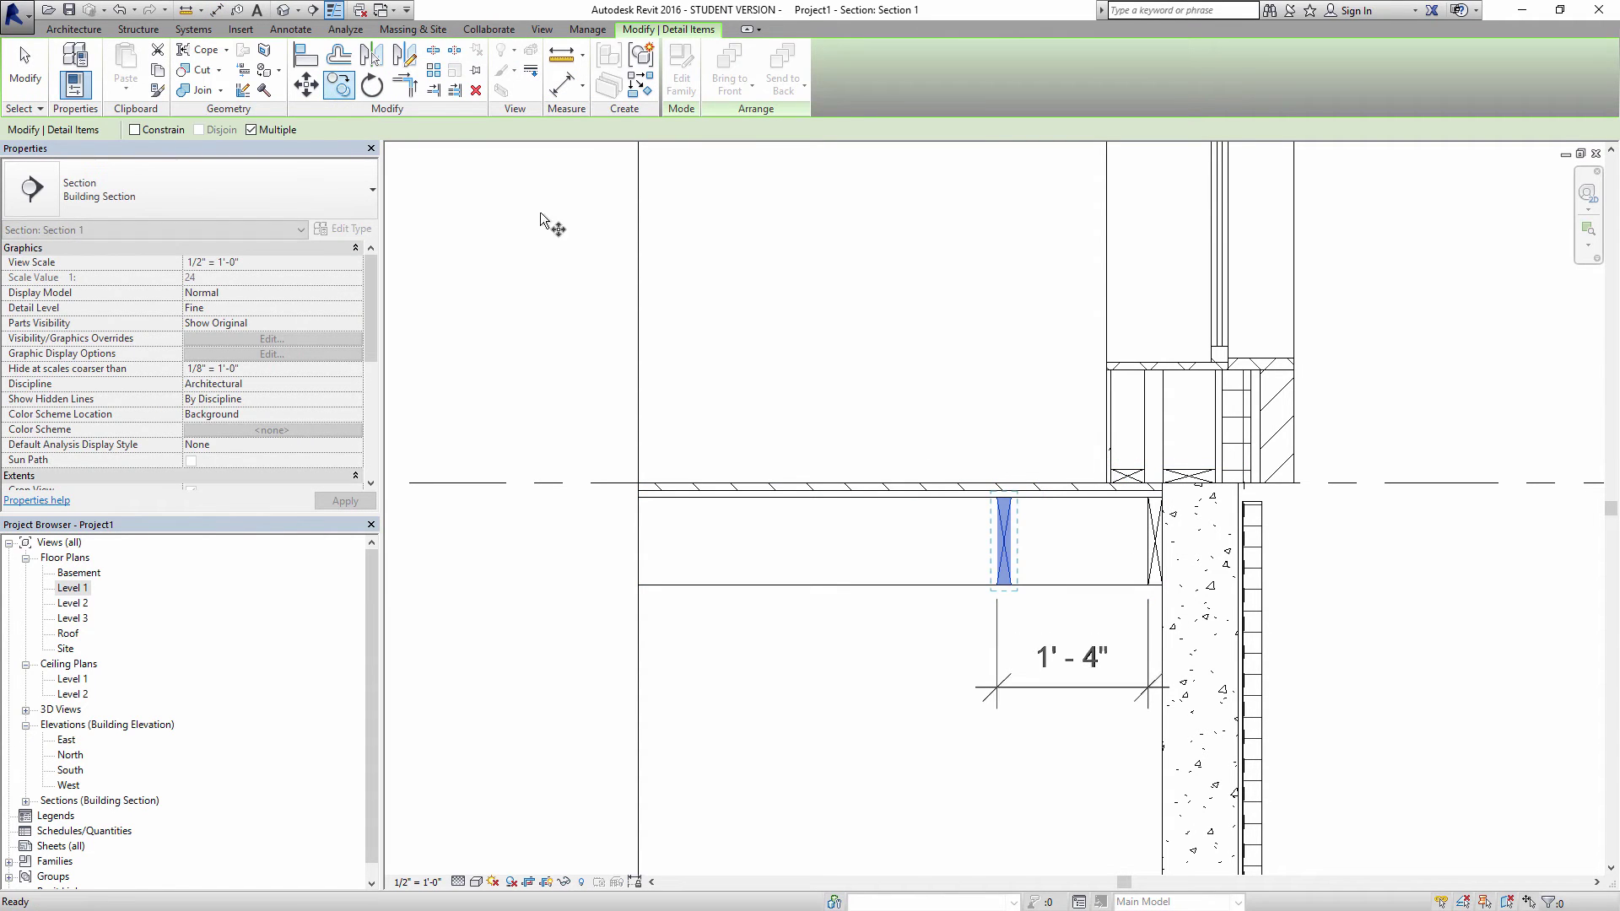
click(991, 544)
click(844, 541)
key(Escape)
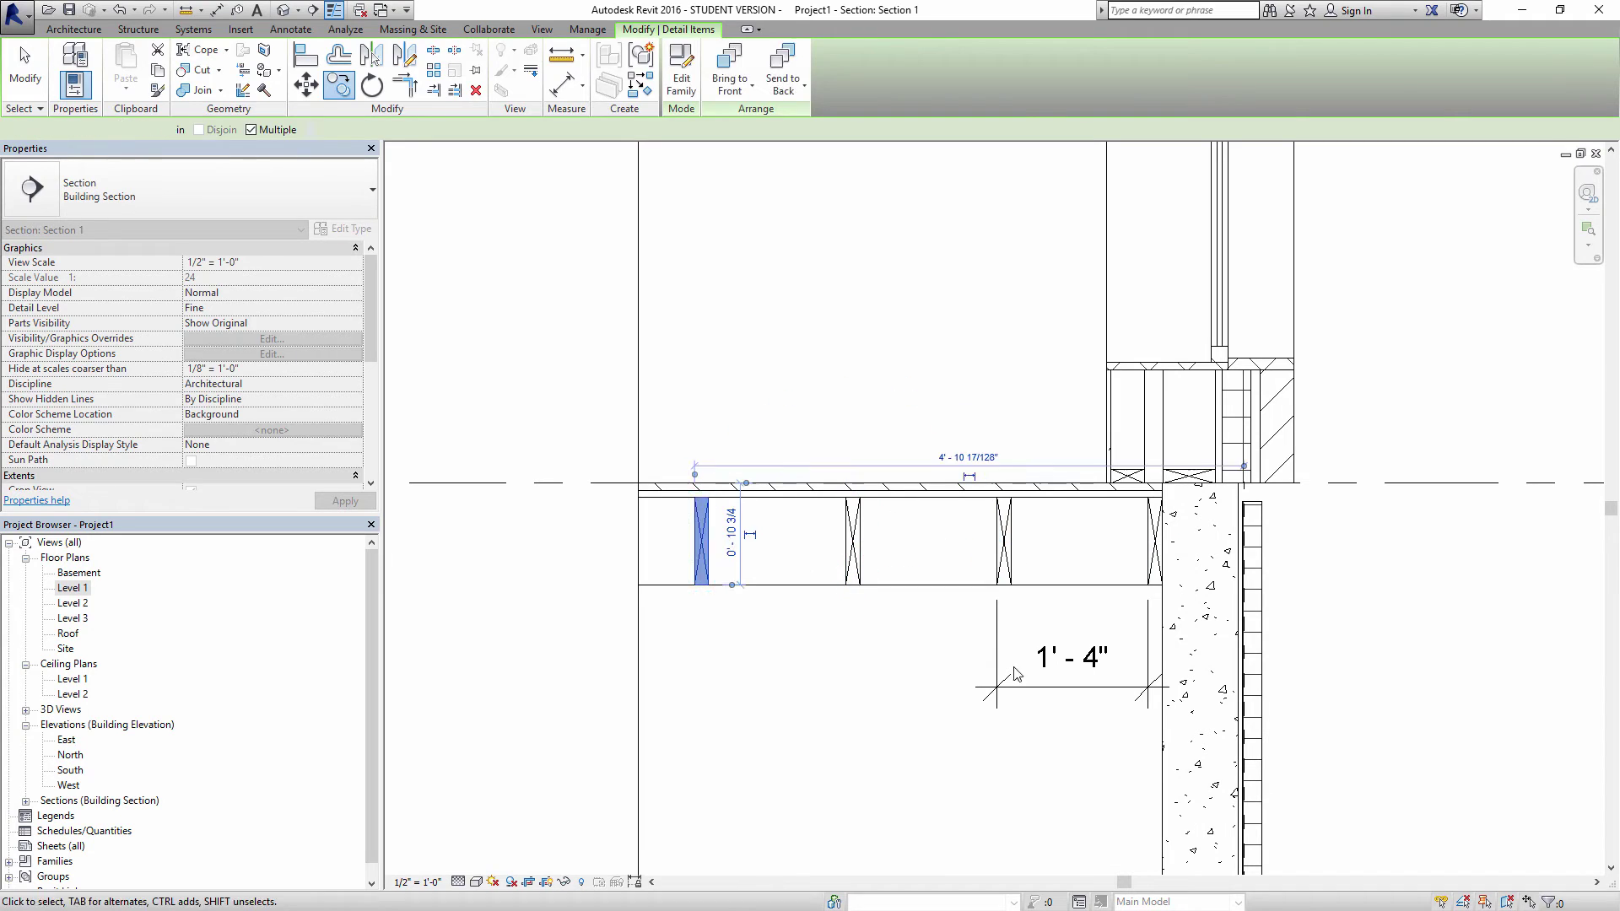
key(Escape)
click(998, 661)
key(Delete)
scroll(650, 476, up, 3)
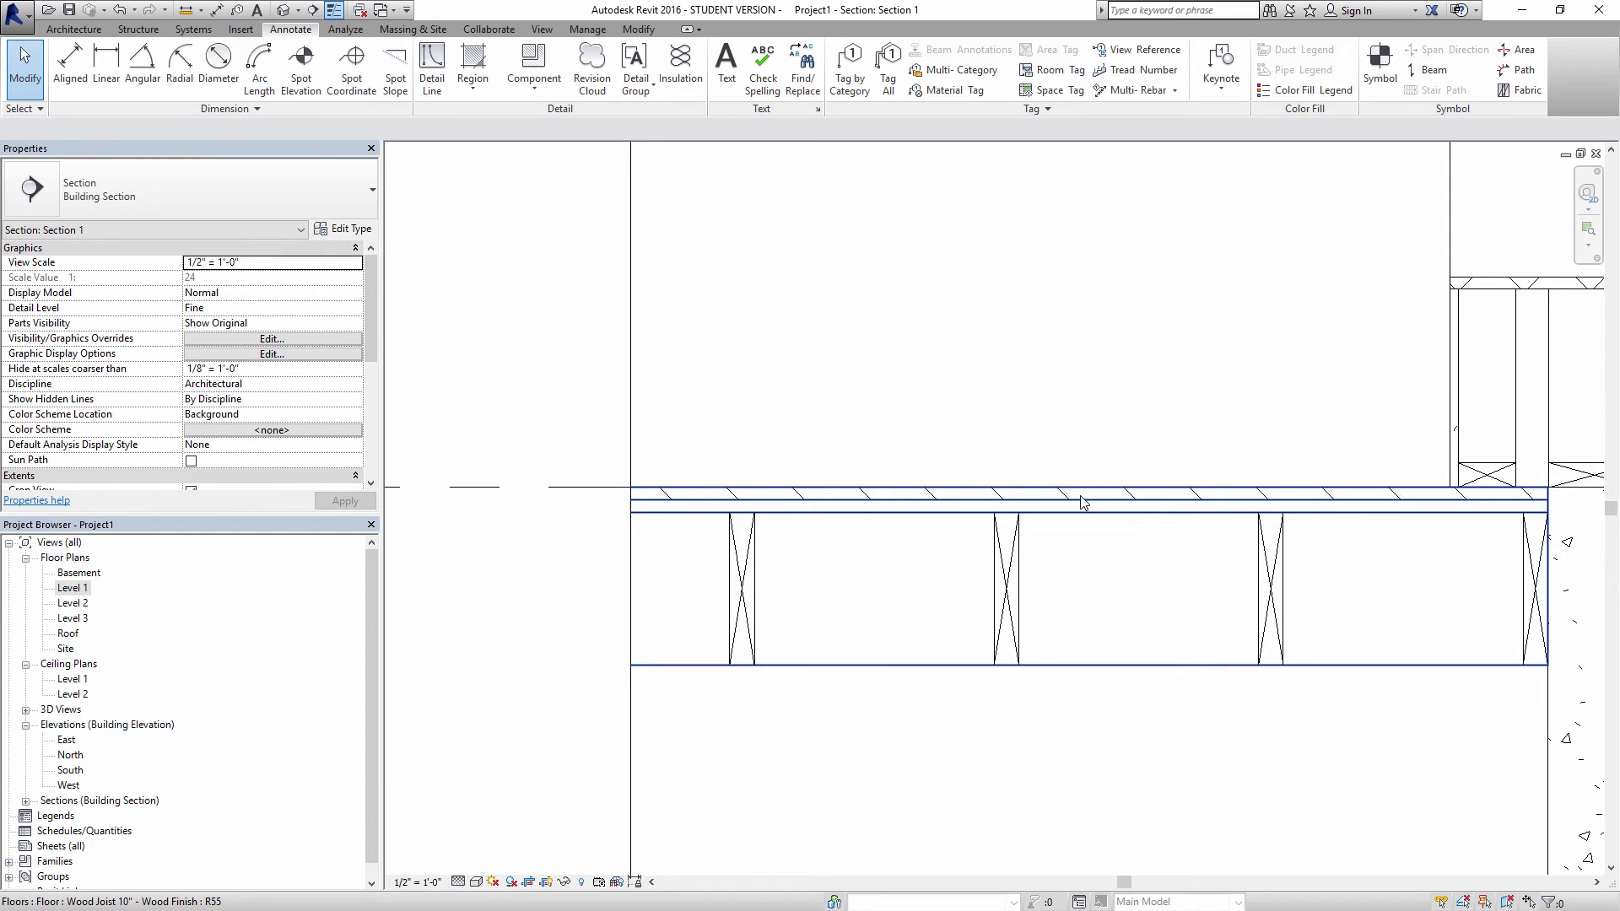
scroll(1083, 503, down, 2)
middle_drag(1103, 438, 1021, 546)
scroll(1023, 543, down, 3)
middle_drag(1045, 457, 972, 609)
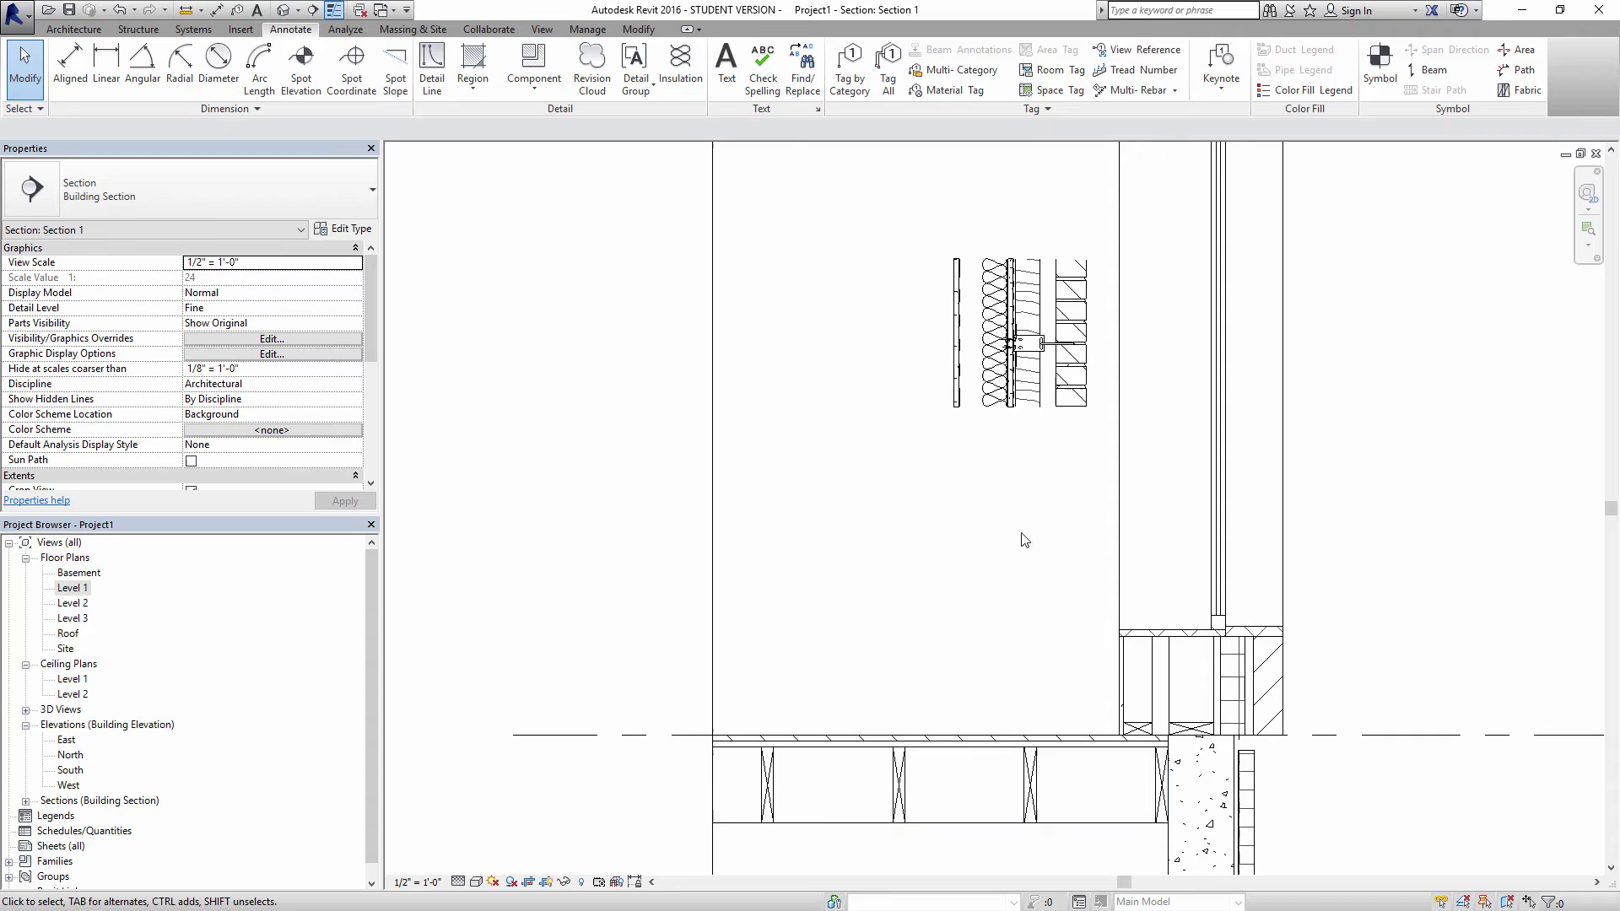
scroll(979, 472, up, 4)
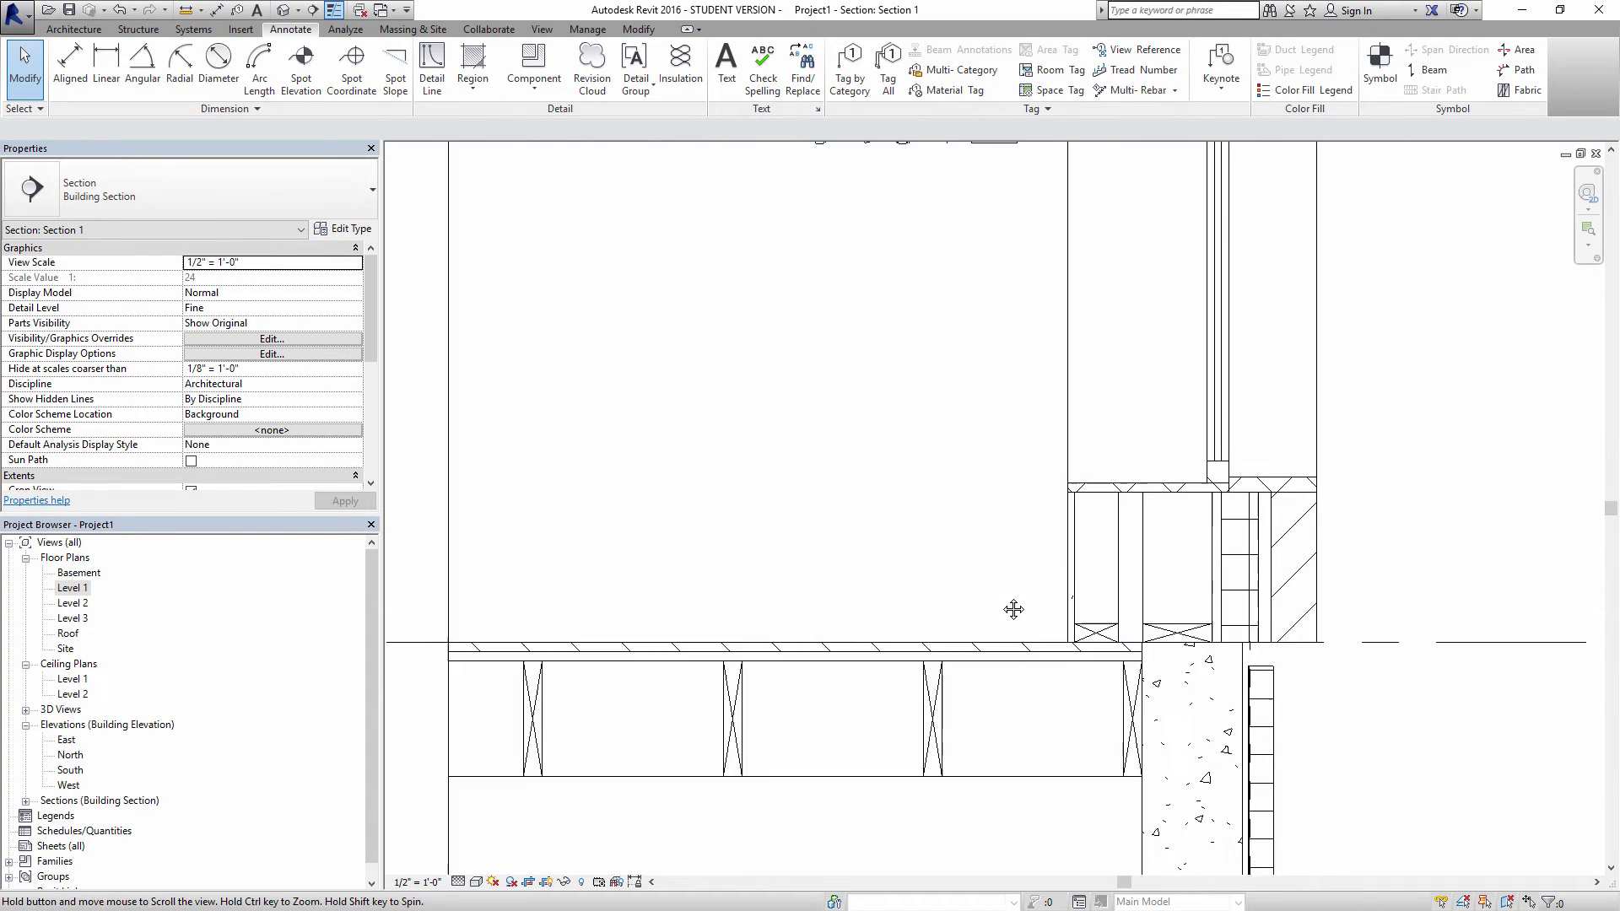
scroll(1212, 538, up, 2)
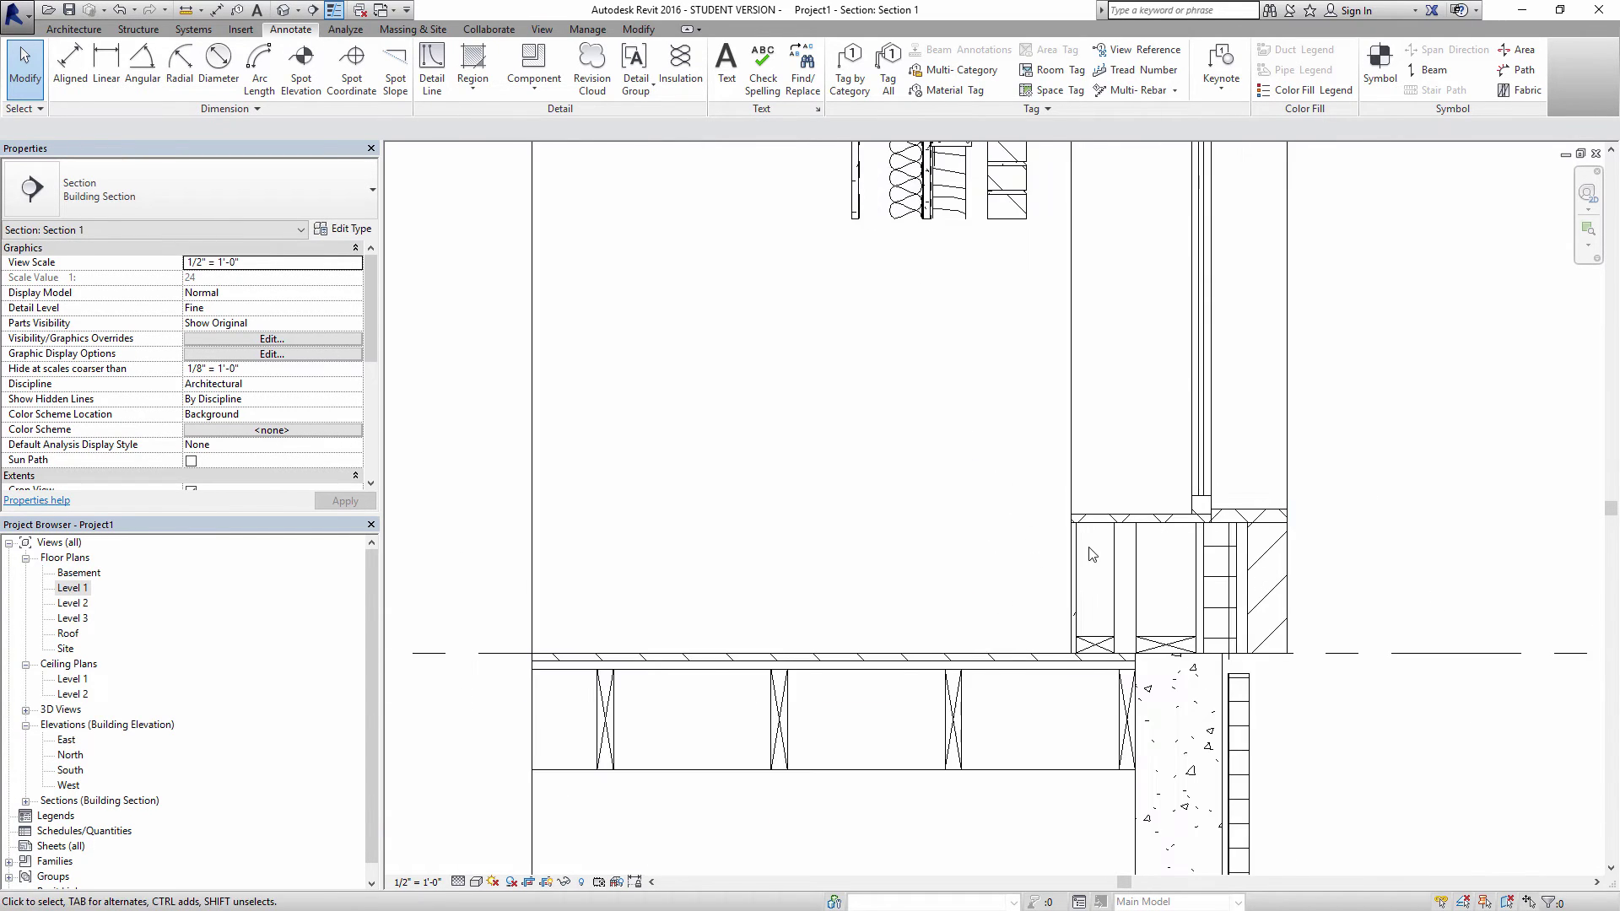
scroll(1214, 567, down, 3)
middle_drag(925, 485, 877, 758)
scroll(877, 743, up, 1)
middle_drag(847, 299, 858, 459)
scroll(833, 452, up, 3)
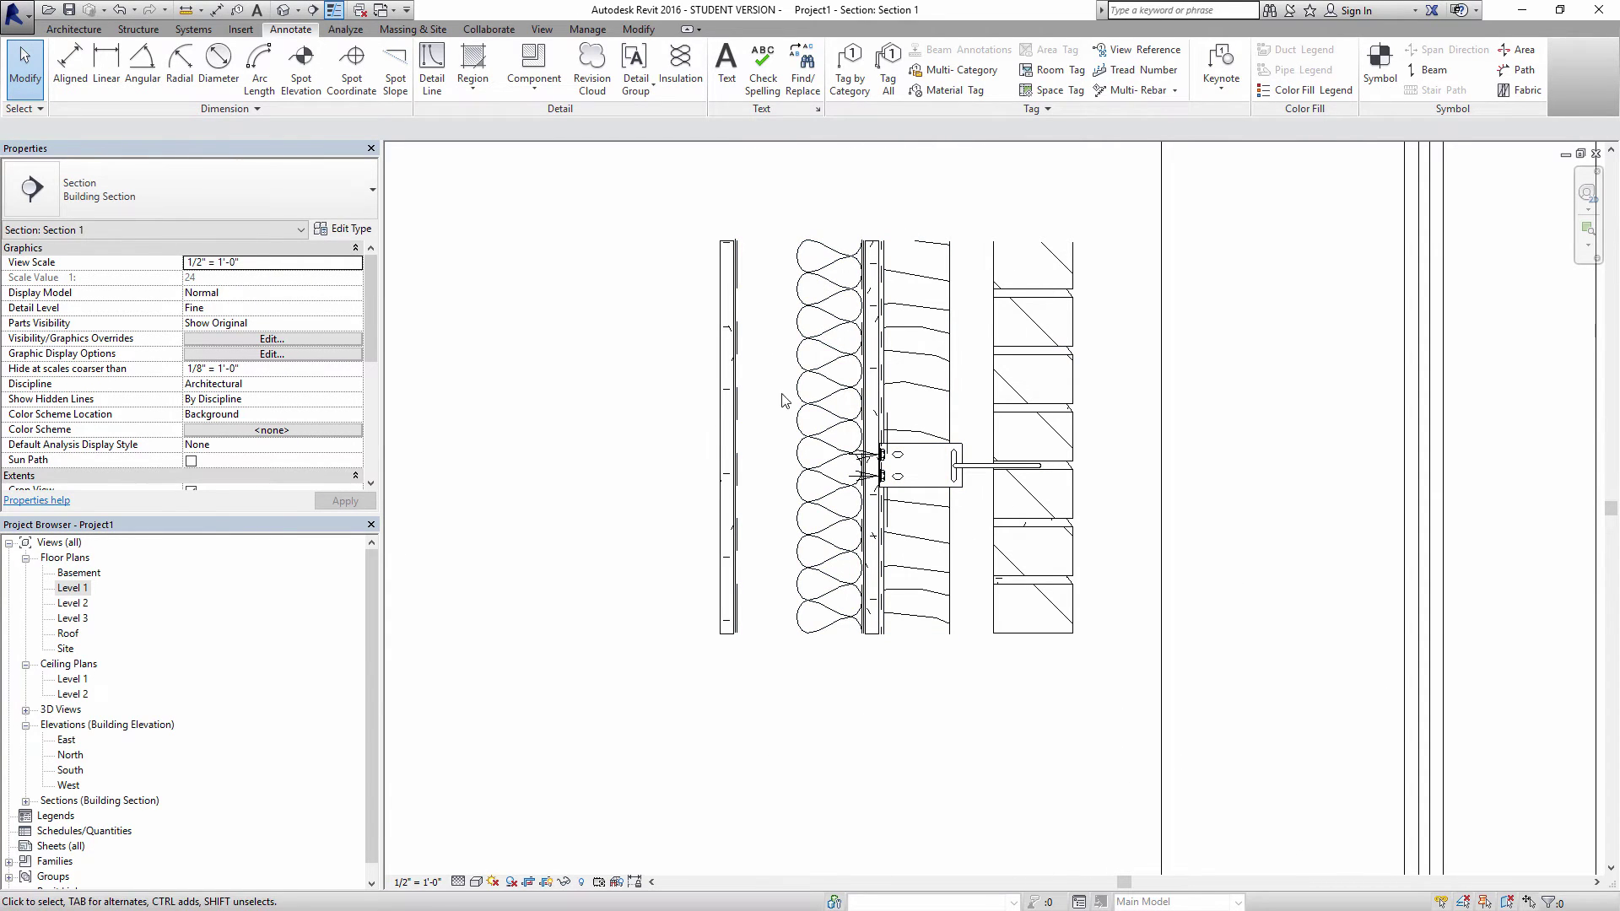
scroll(810, 577, down, 5)
middle_drag(831, 734, 947, 438)
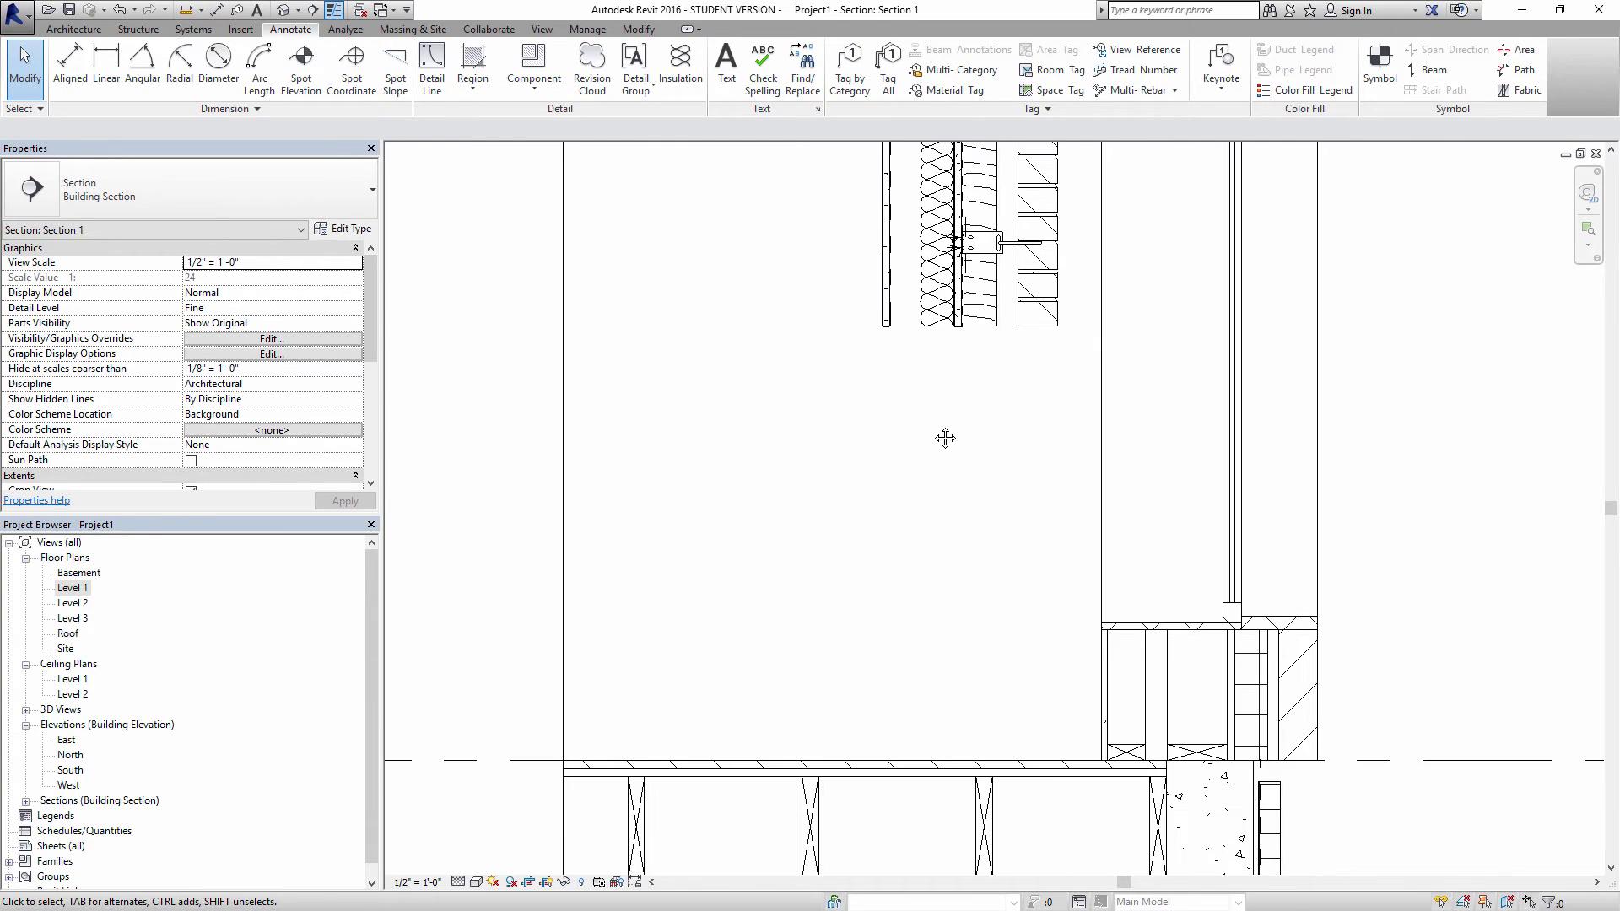
scroll(946, 436, down, 1)
- Draw a rectangular Diagonal Crosshatch filled region over the subfloor across the joist tops
click(470, 66)
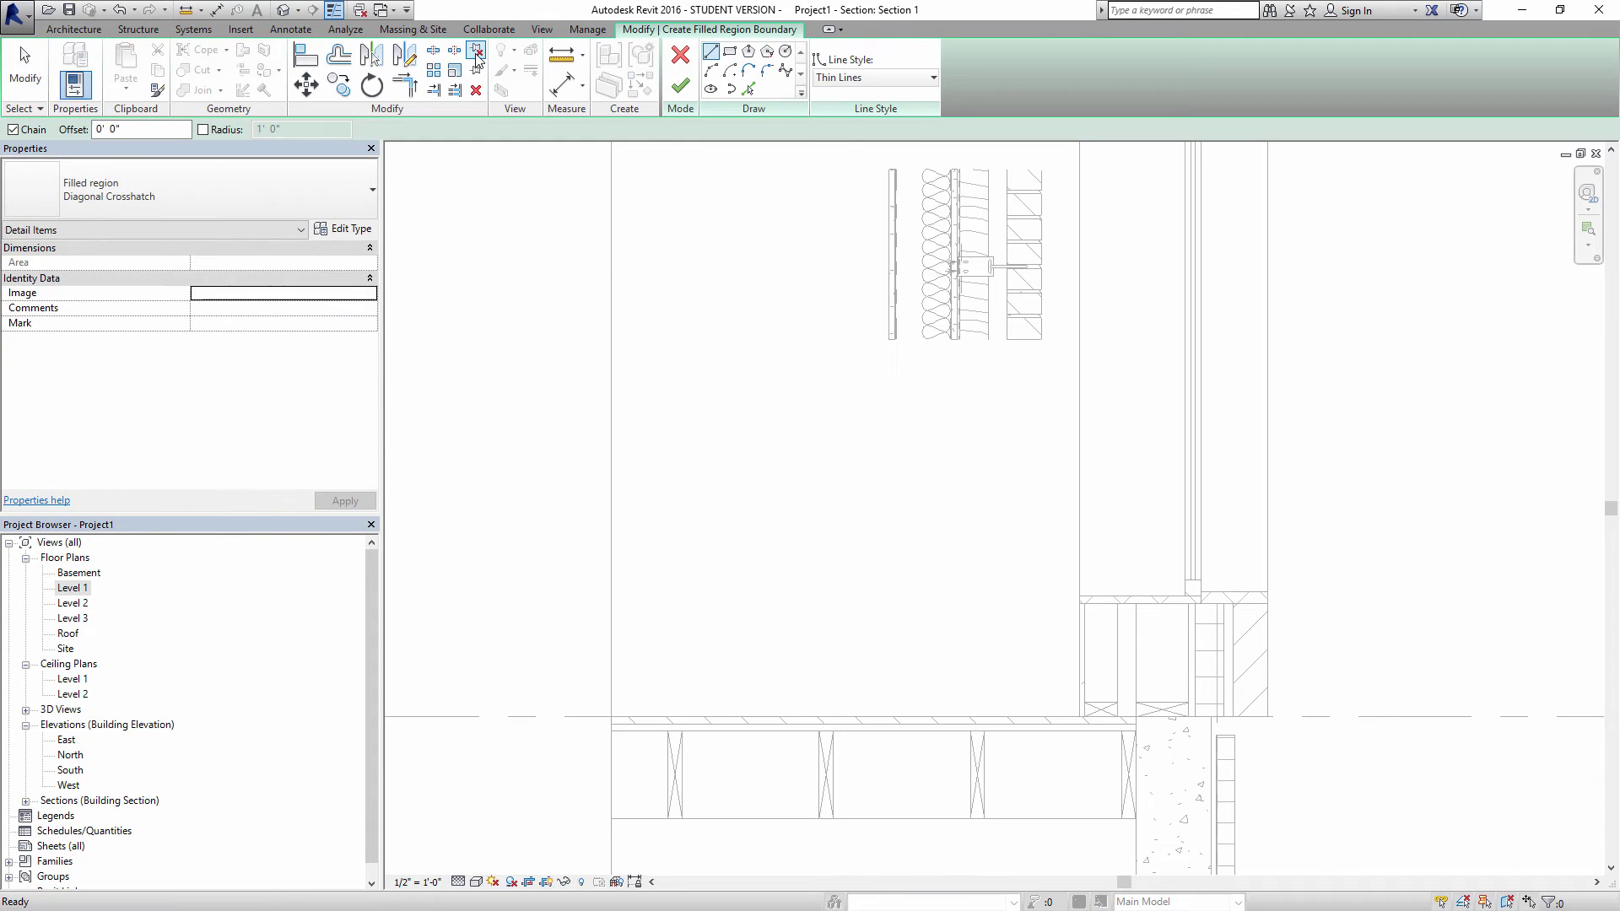
click(732, 54)
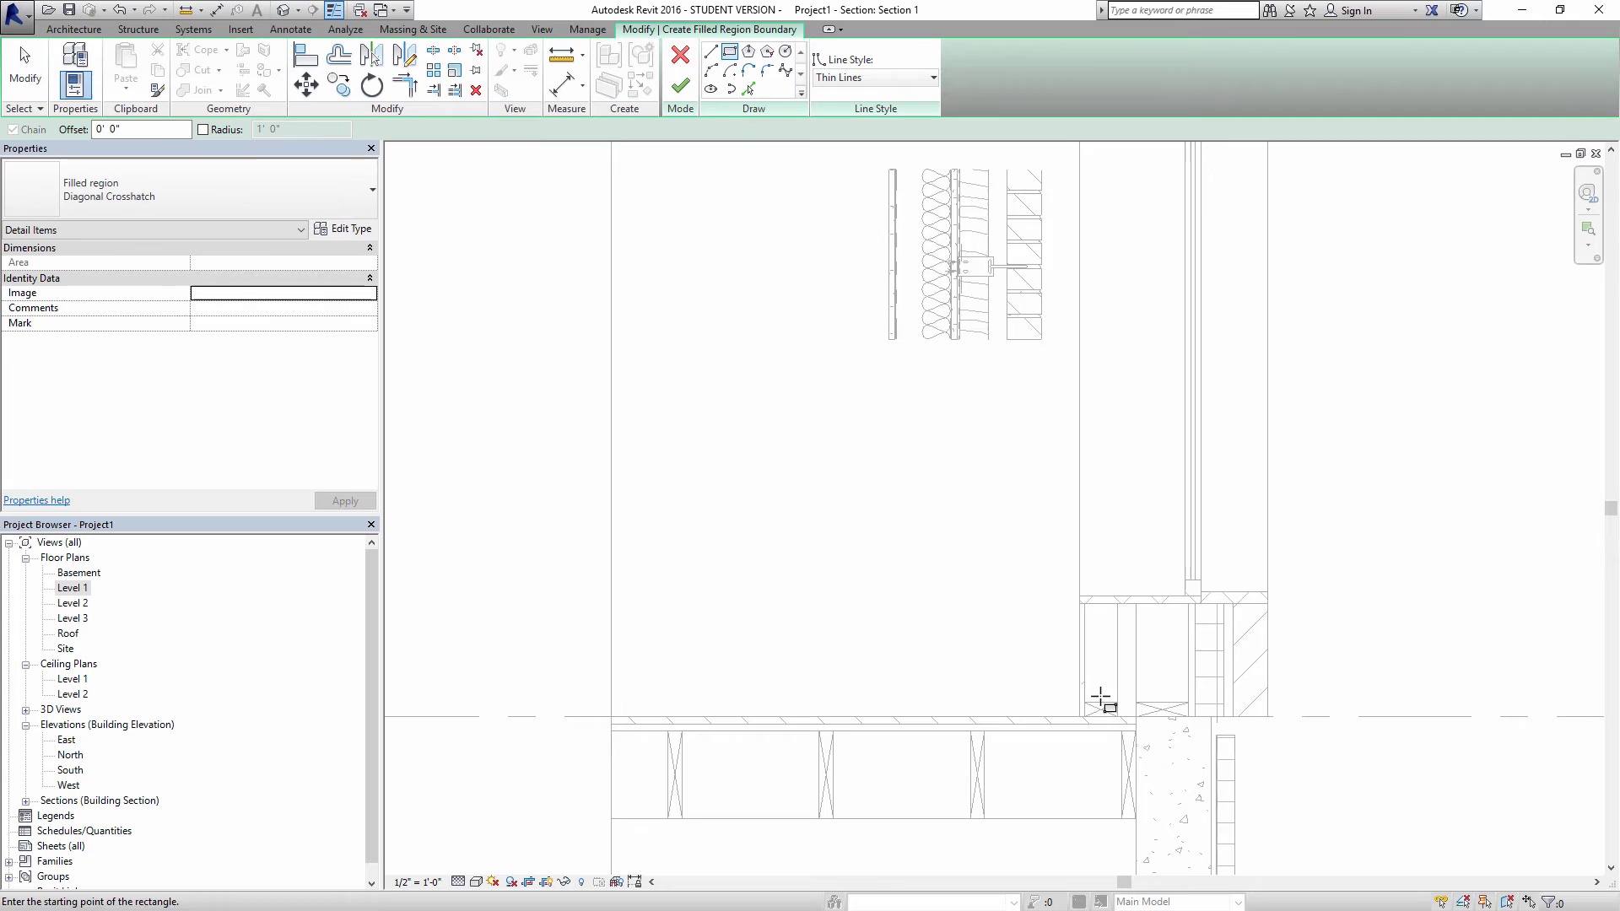
scroll(1100, 697, up, 2)
click(1159, 754)
middle_drag(935, 726, 1419, 691)
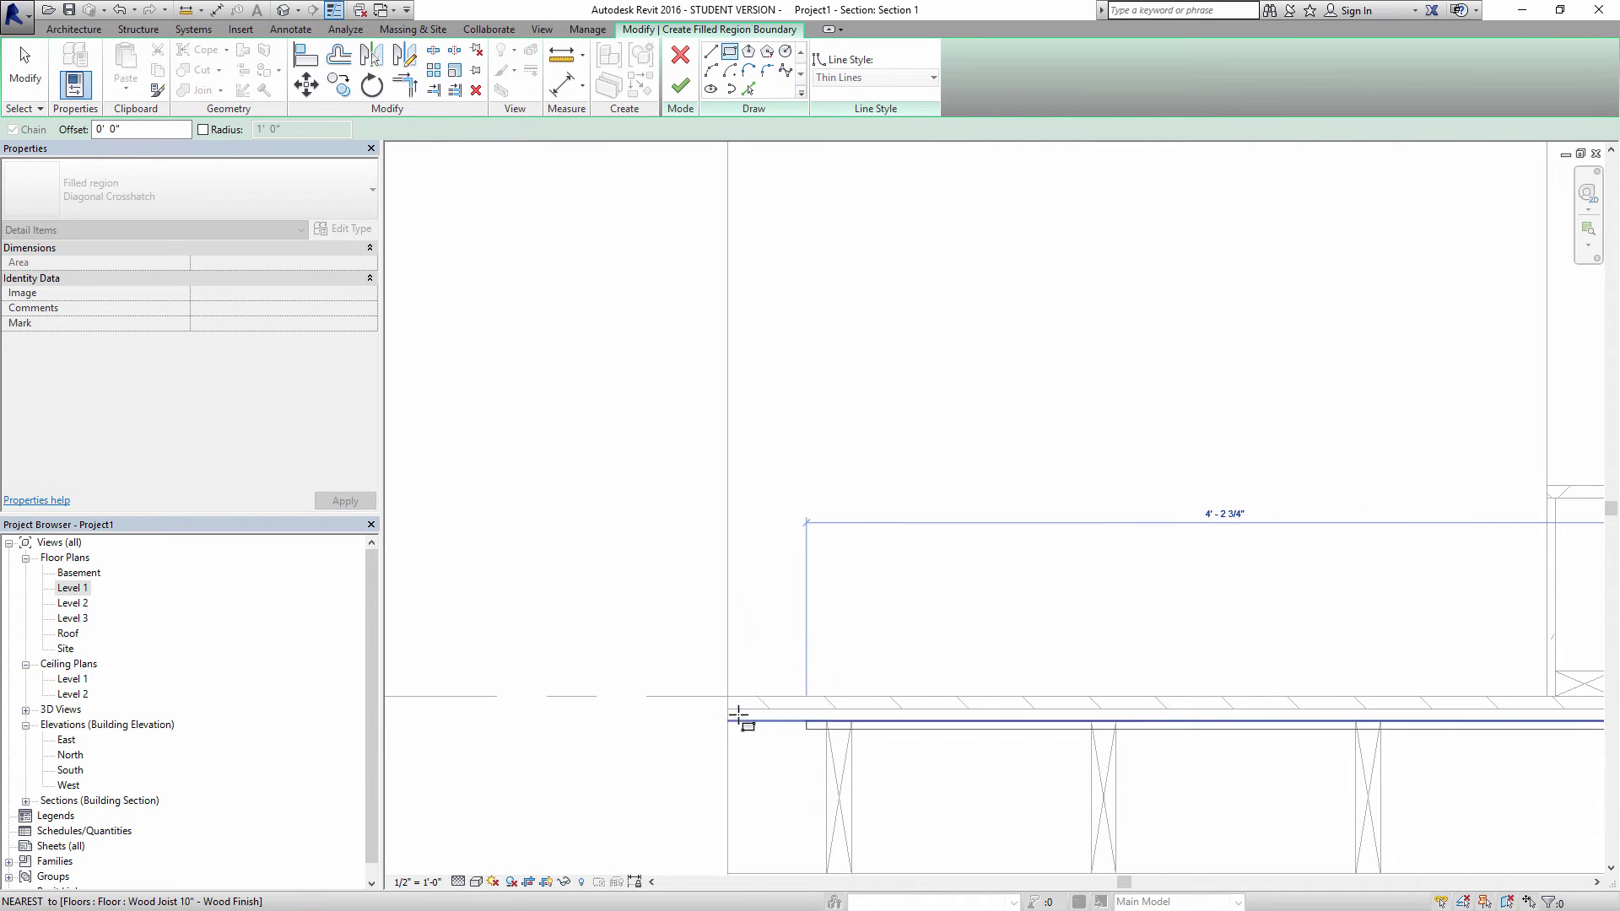
click(712, 714)
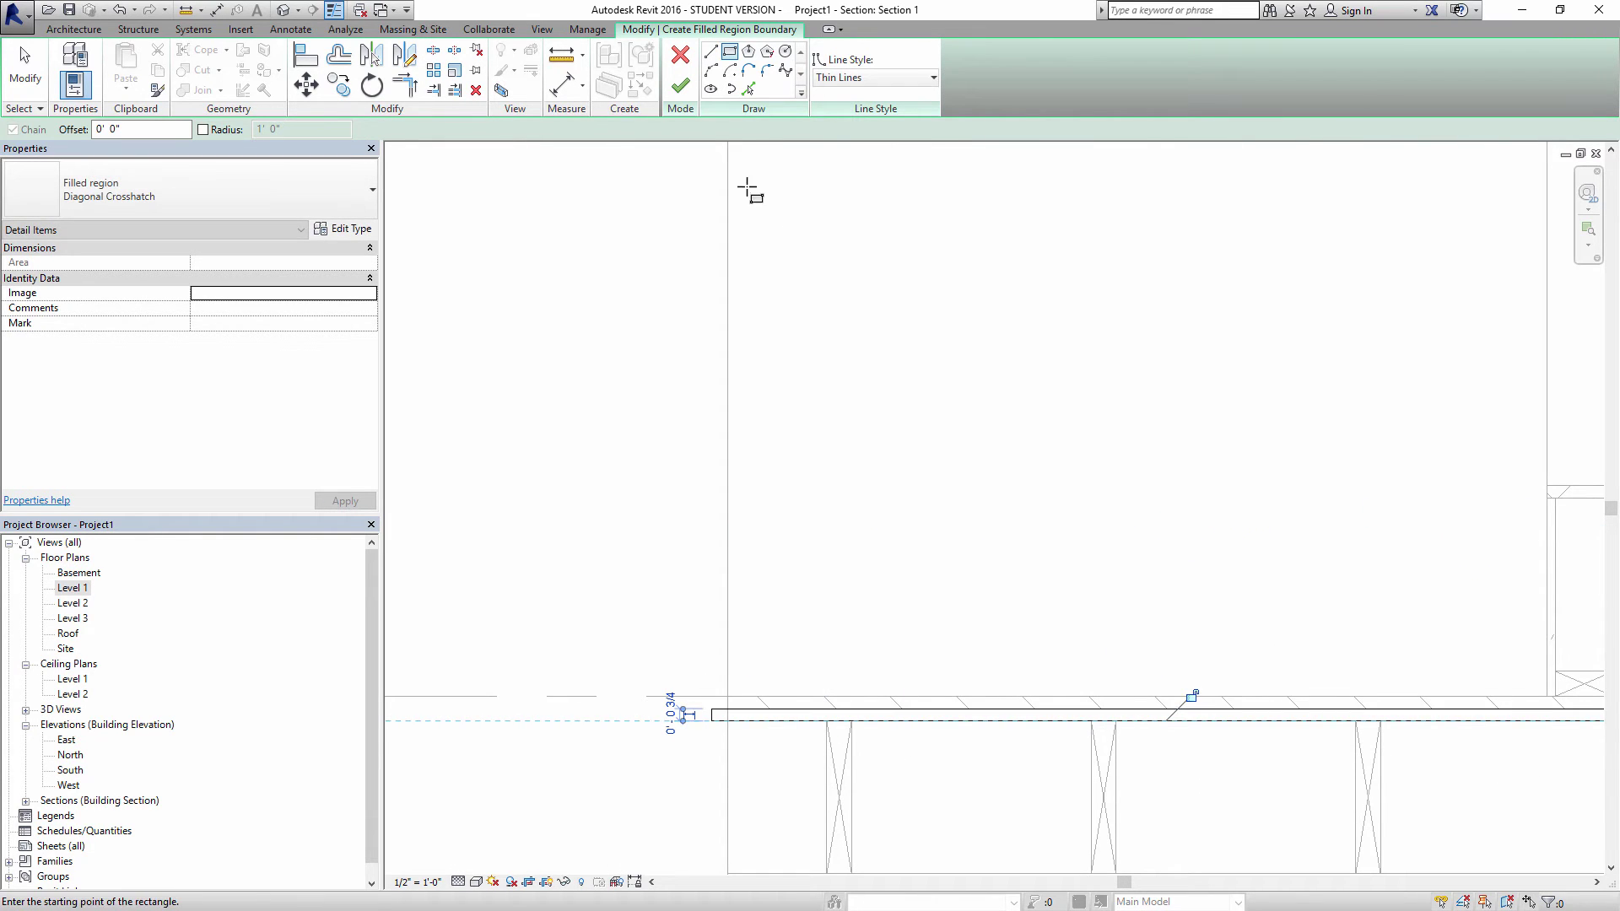
click(682, 85)
- Search the filled region type list for 'ly' without changing the type
click(203, 195)
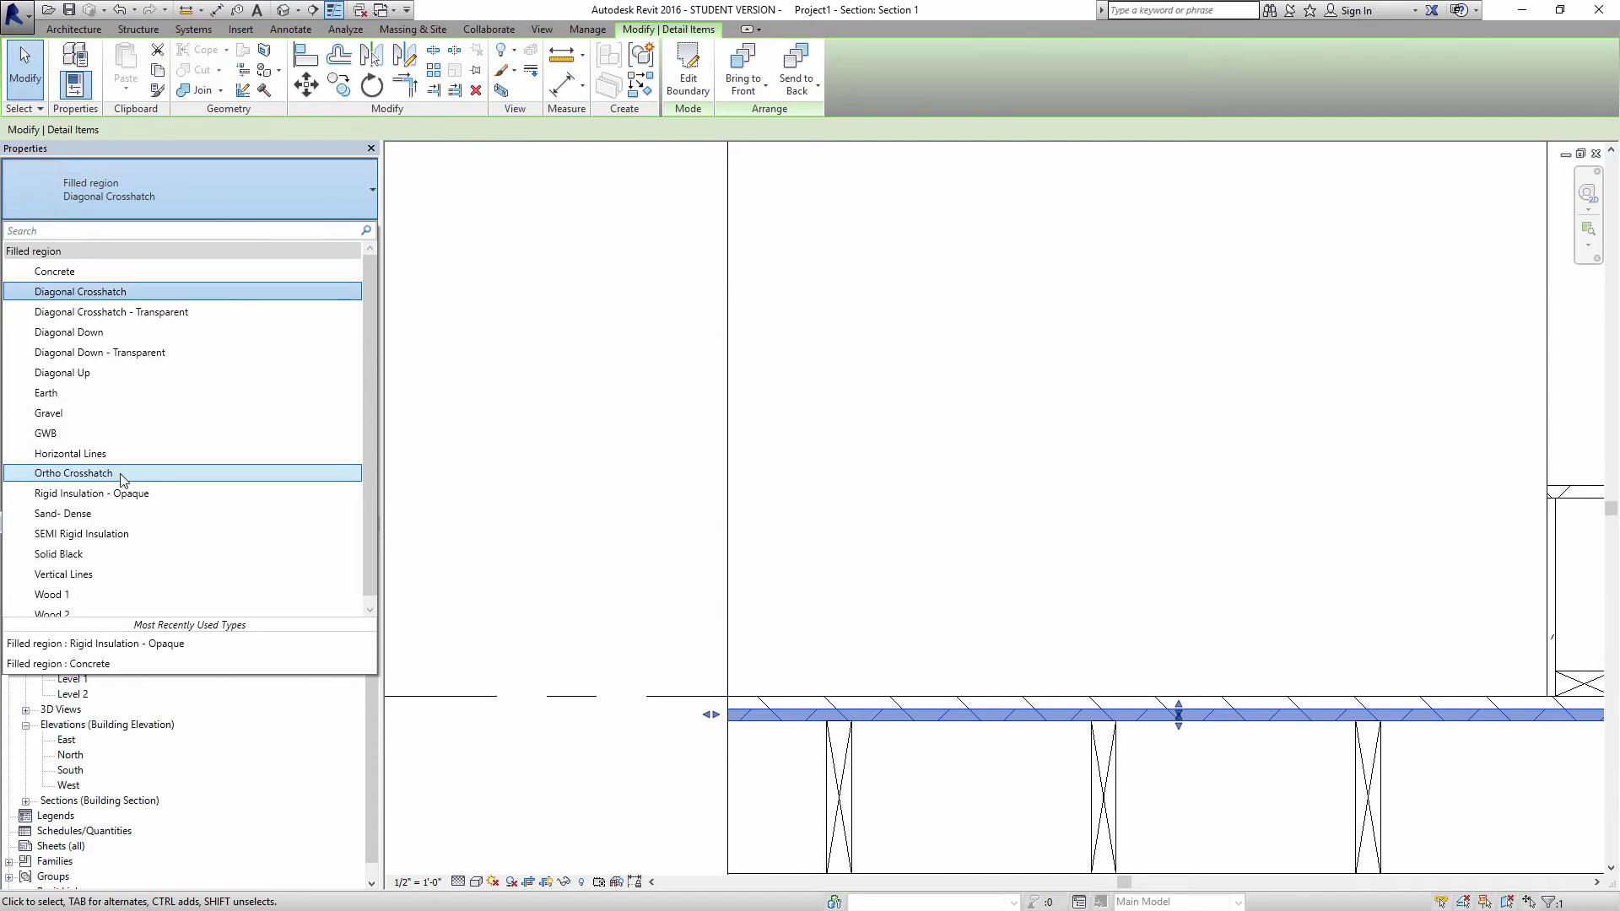
scroll(147, 508, down, 1)
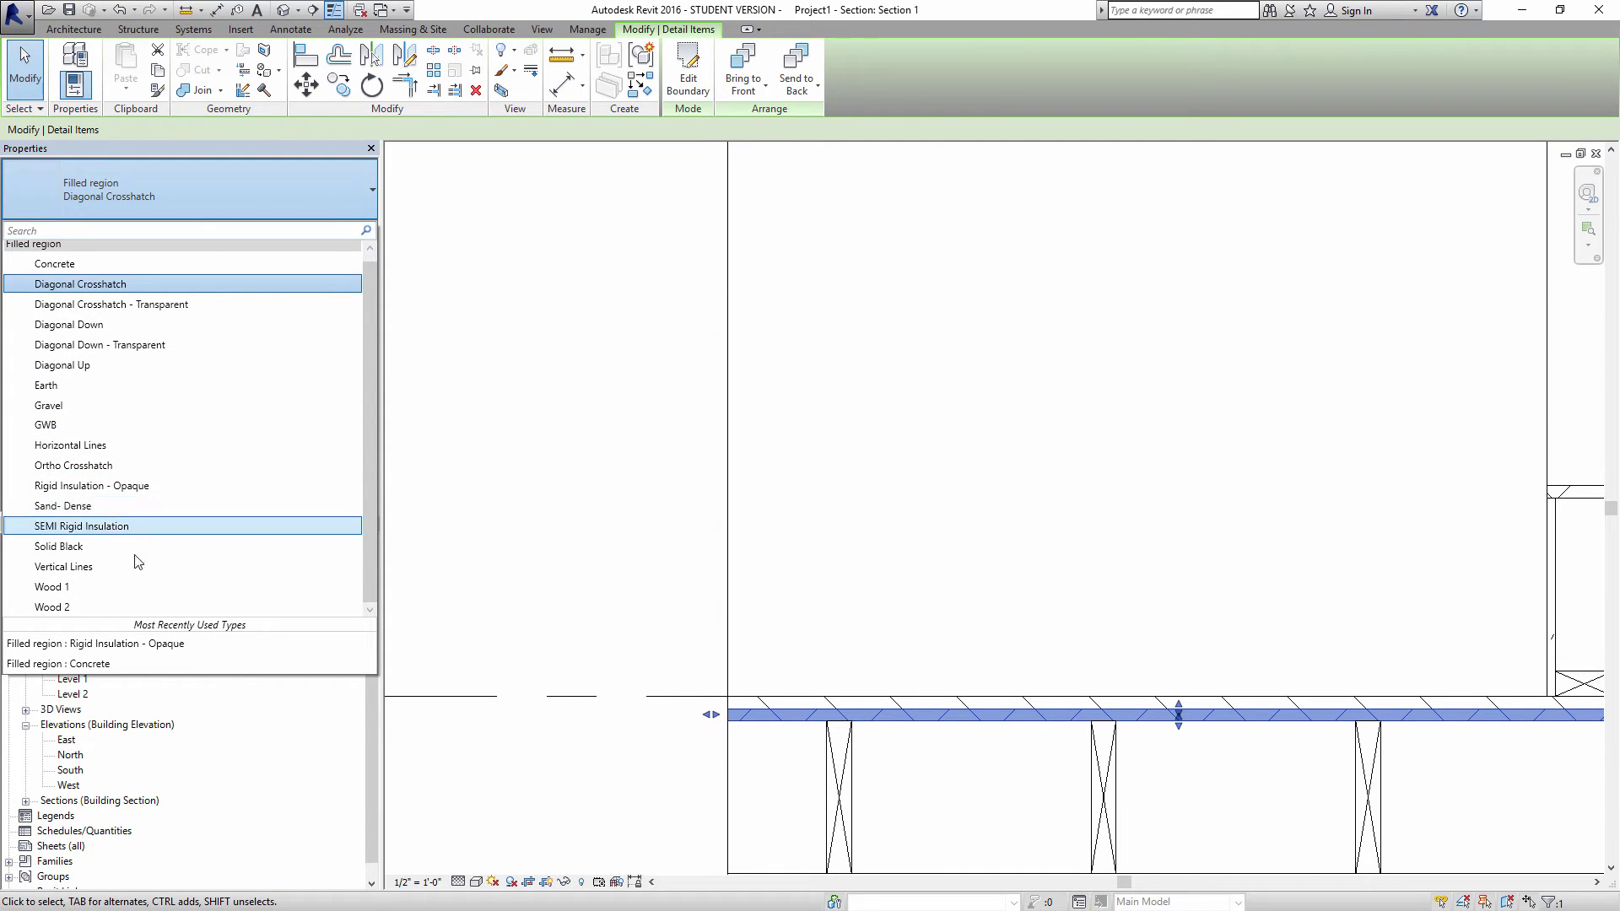
scroll(76, 272, up, 1)
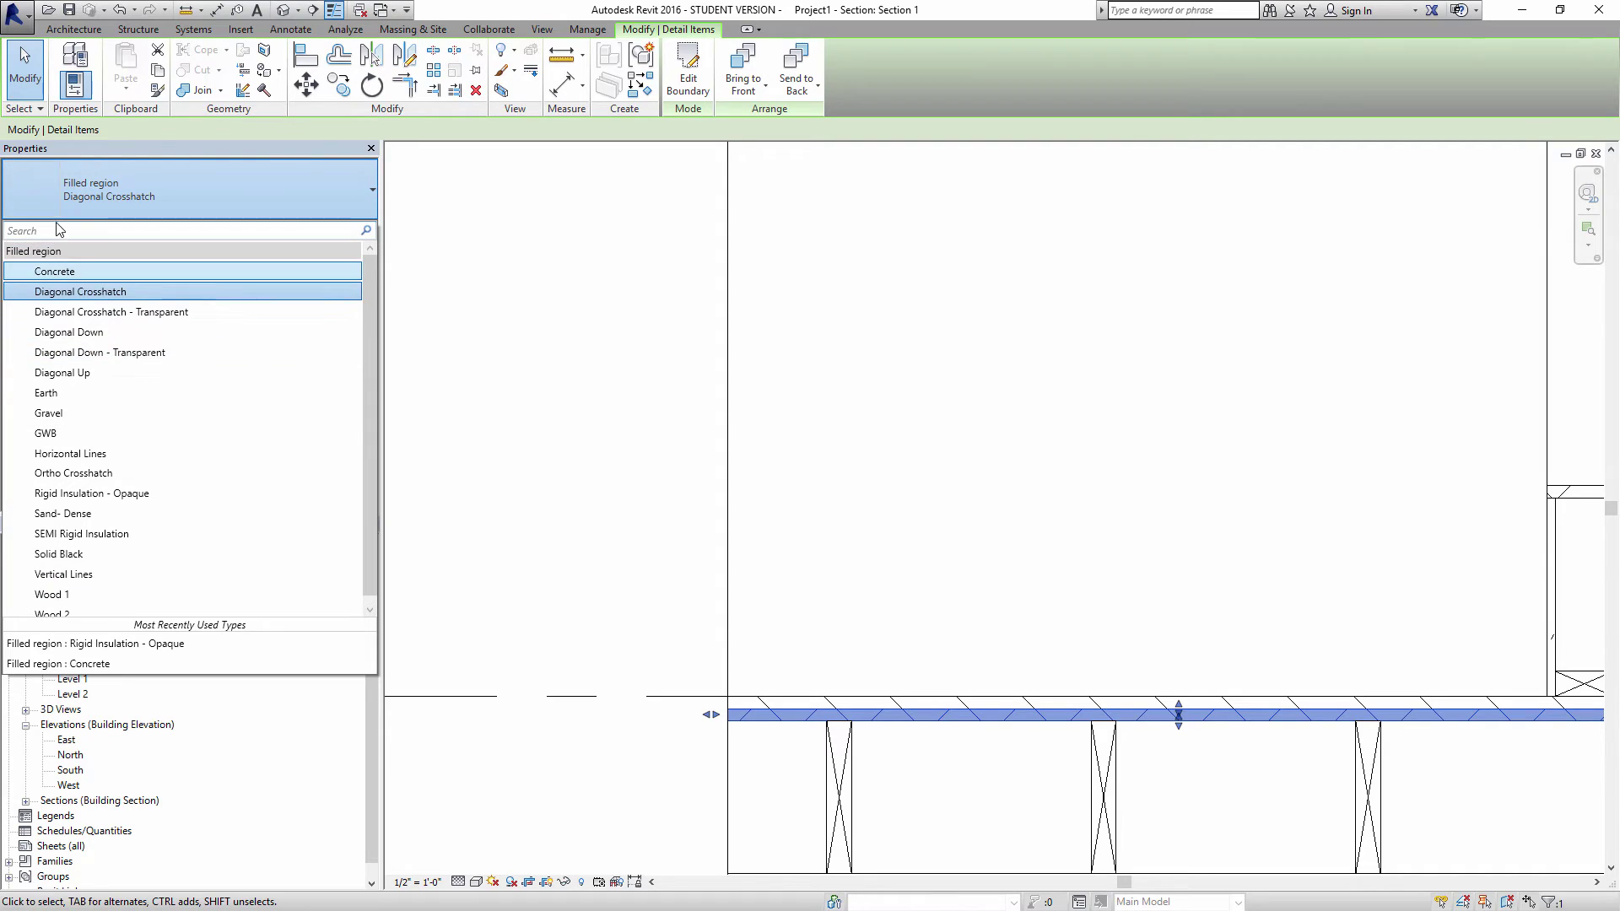
text(ly)
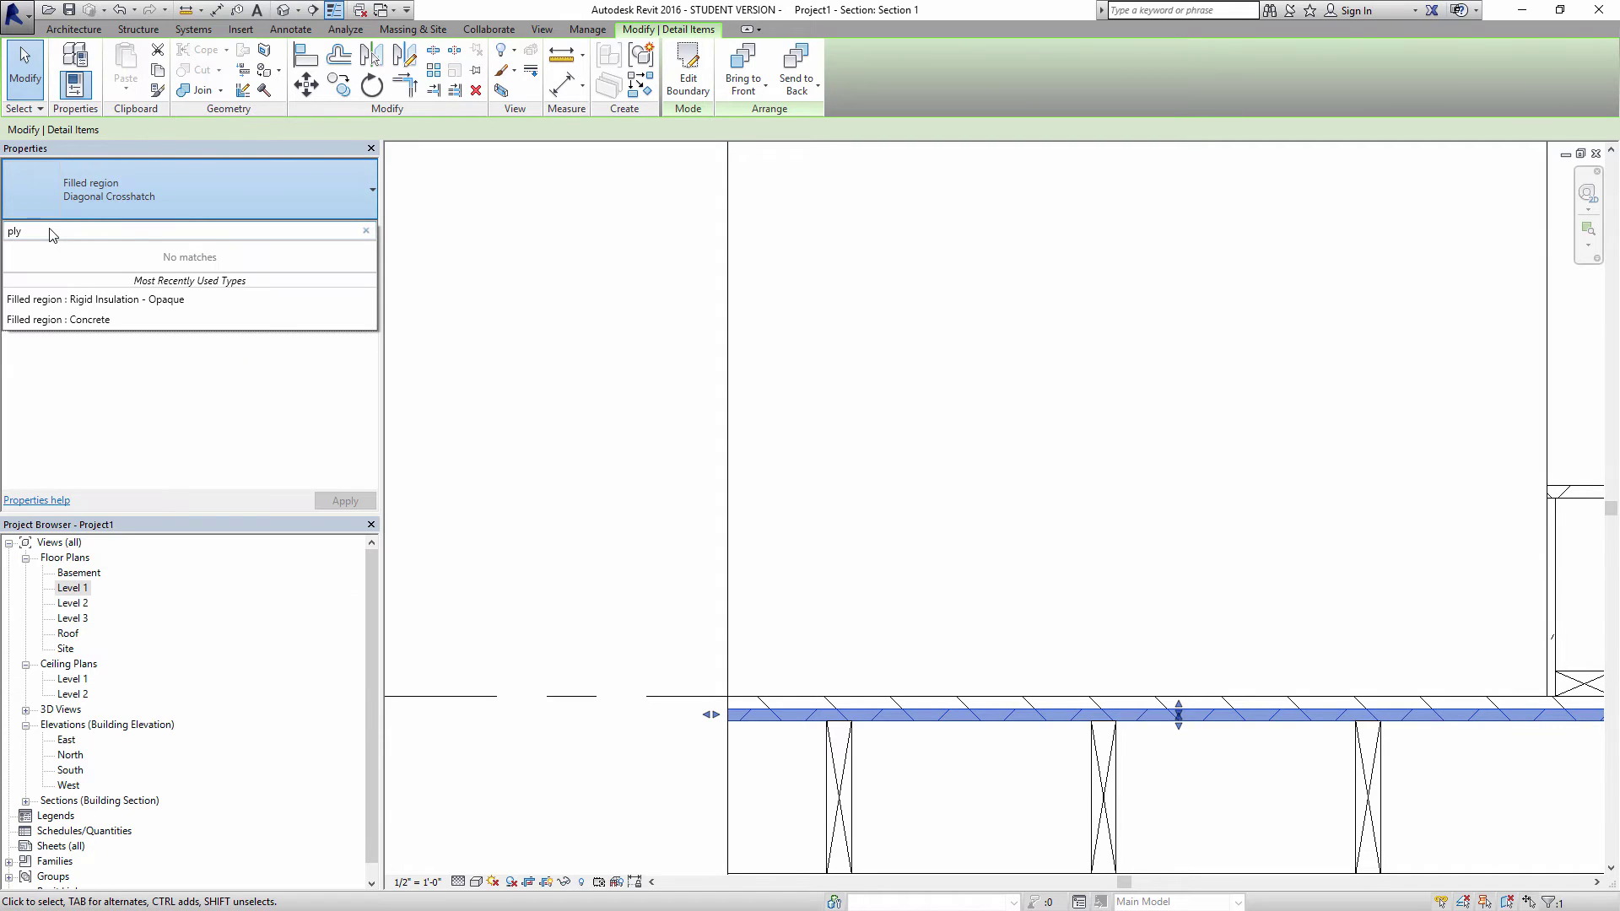
key(Escape)
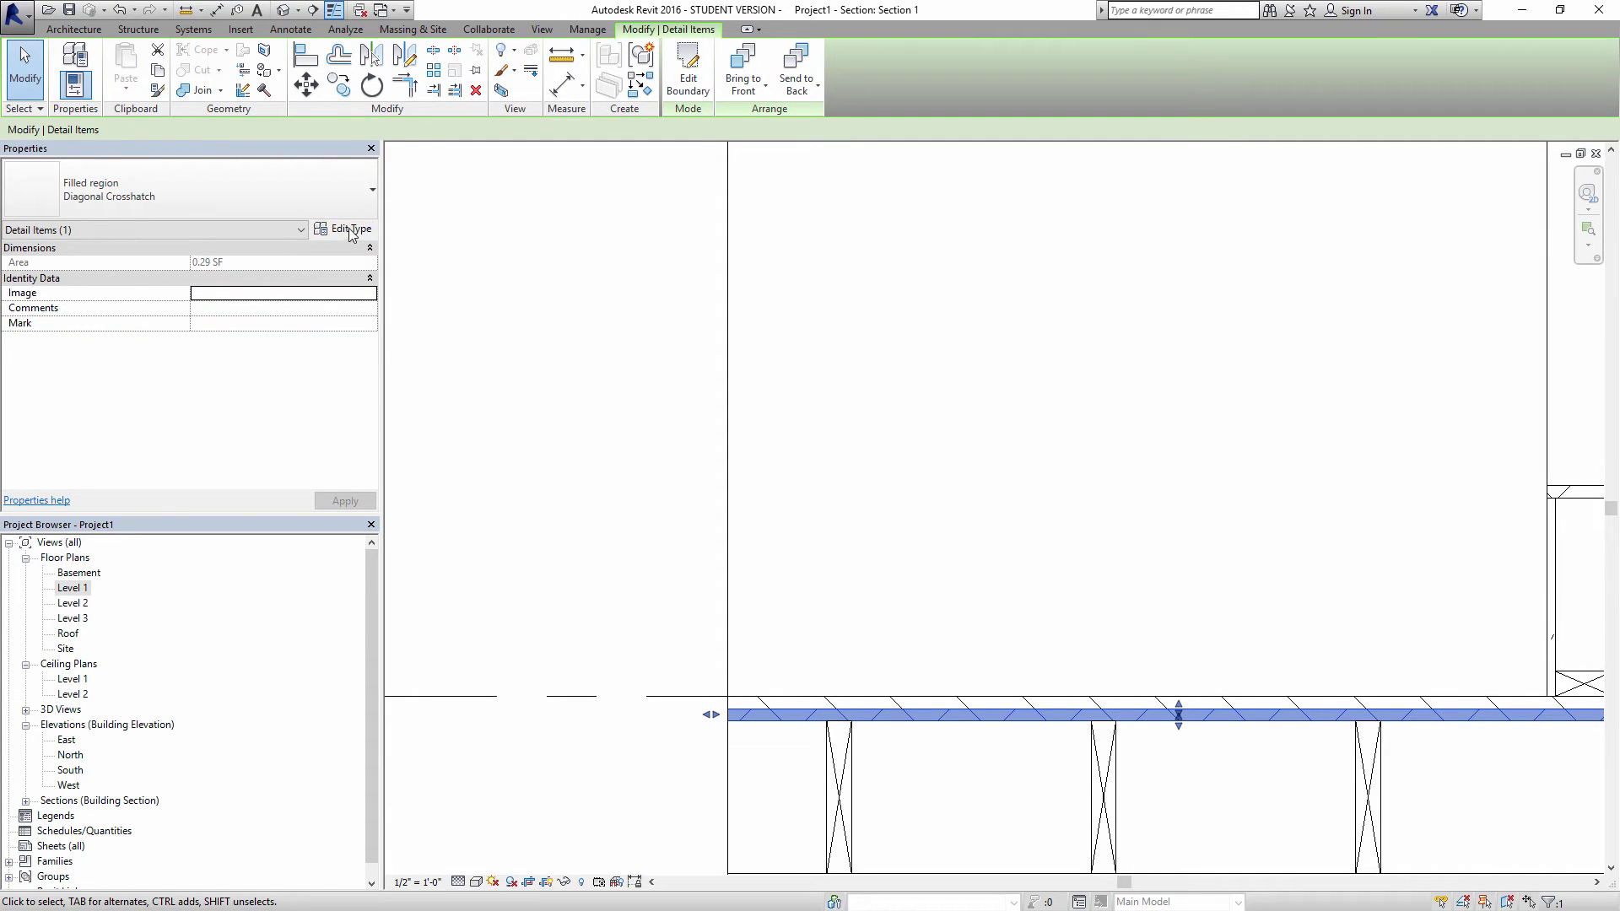
- Duplicate the region type as 'Plywood' using the Plywood [Drafting] fill pattern
click(359, 234)
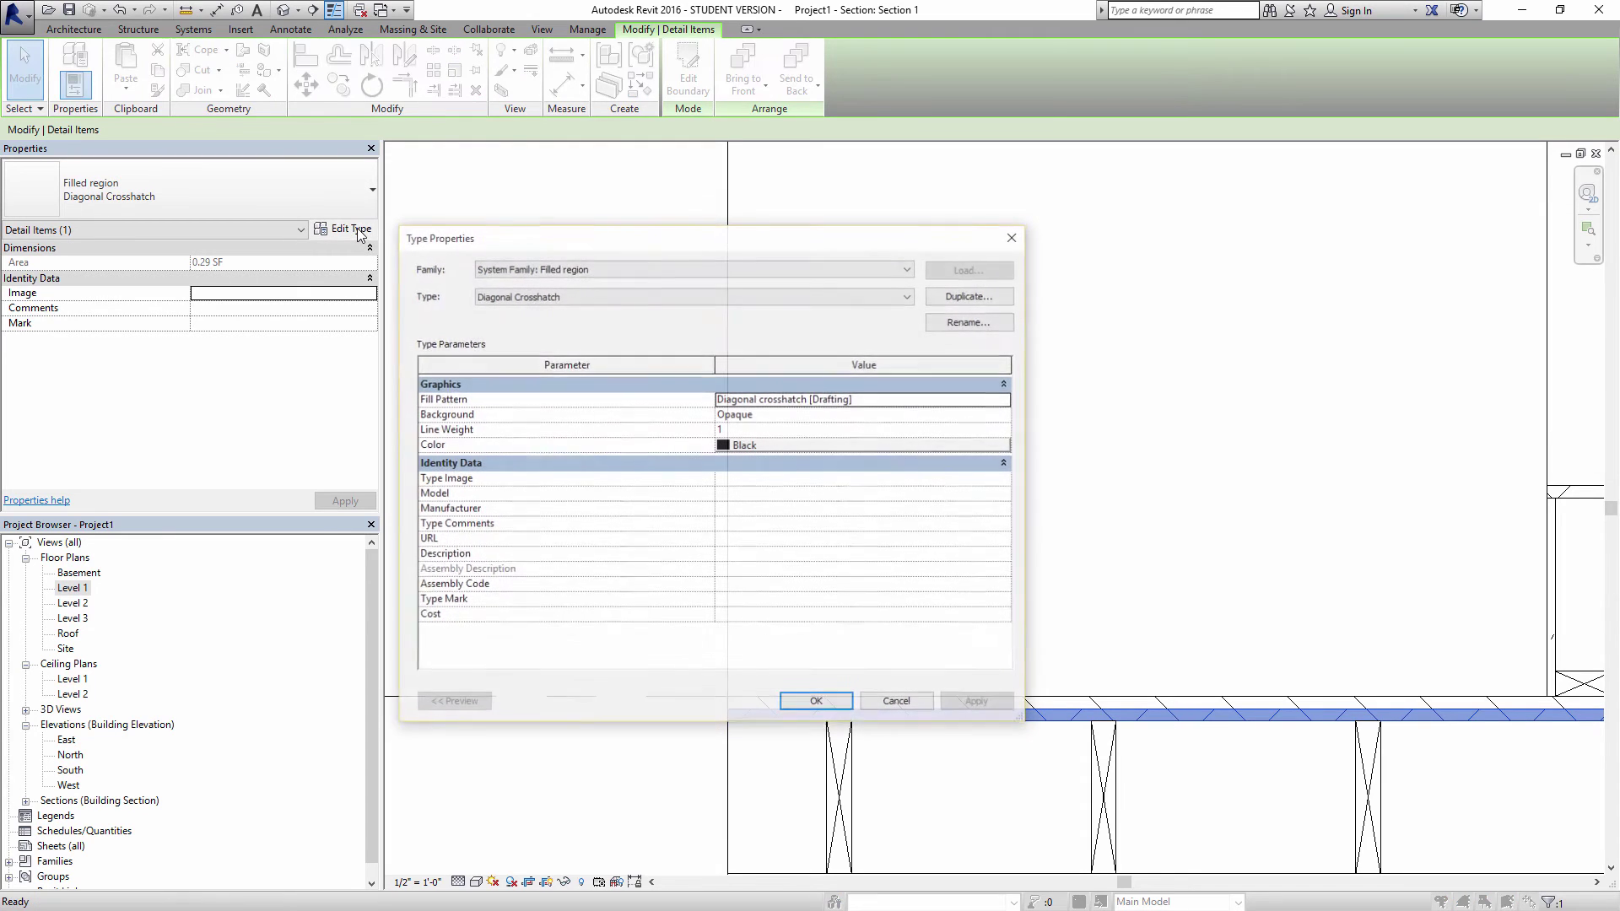
click(964, 296)
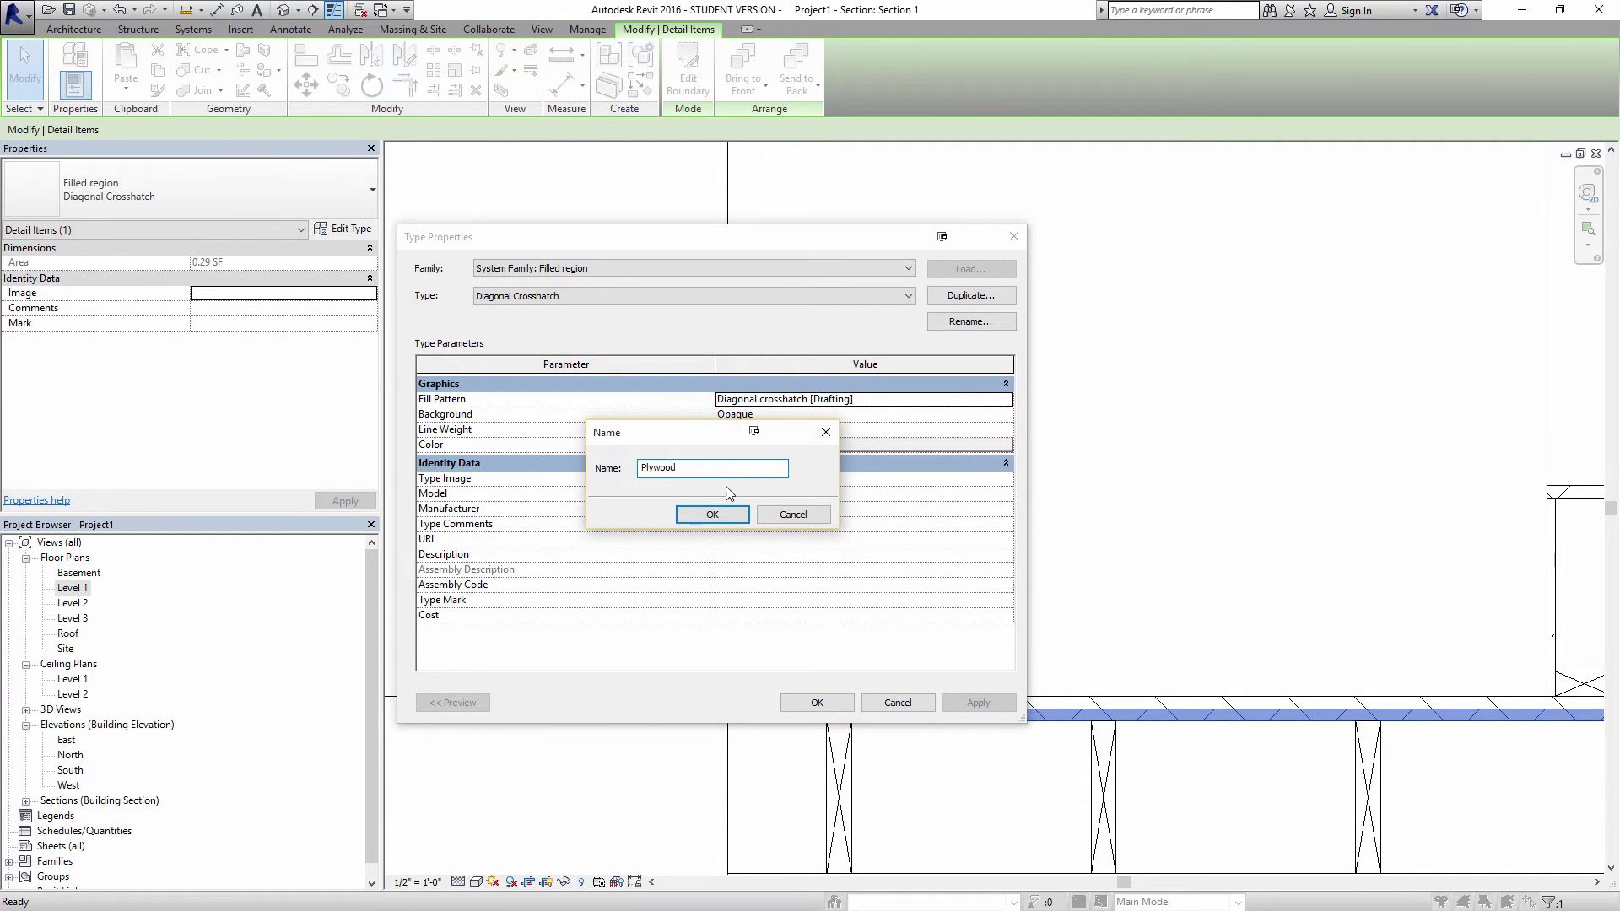
click(723, 514)
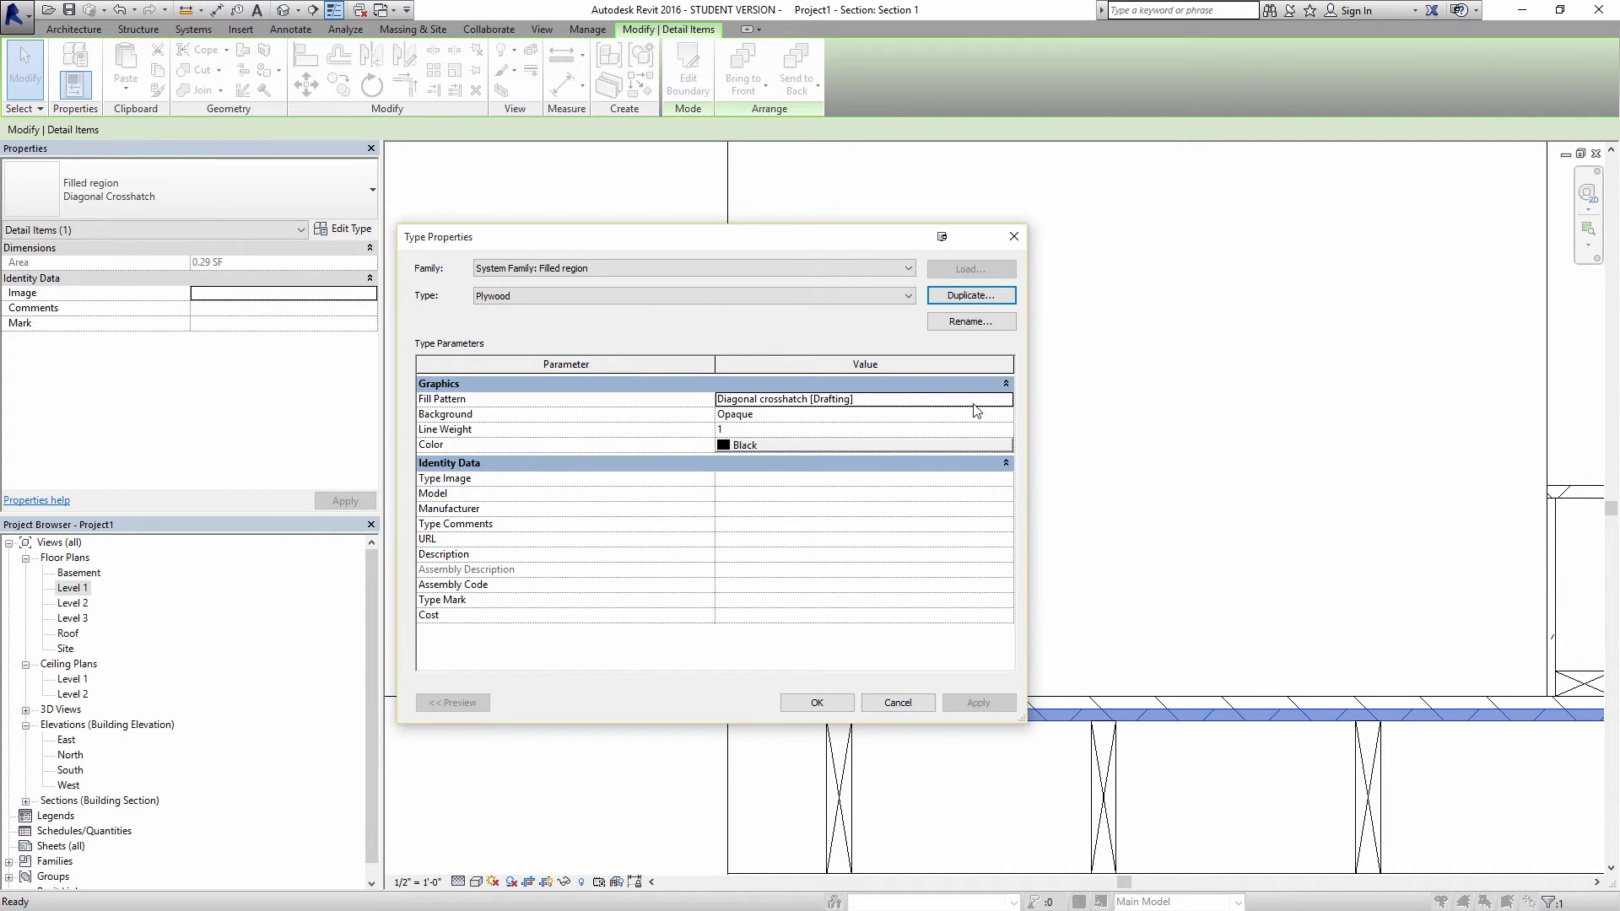
click(1008, 399)
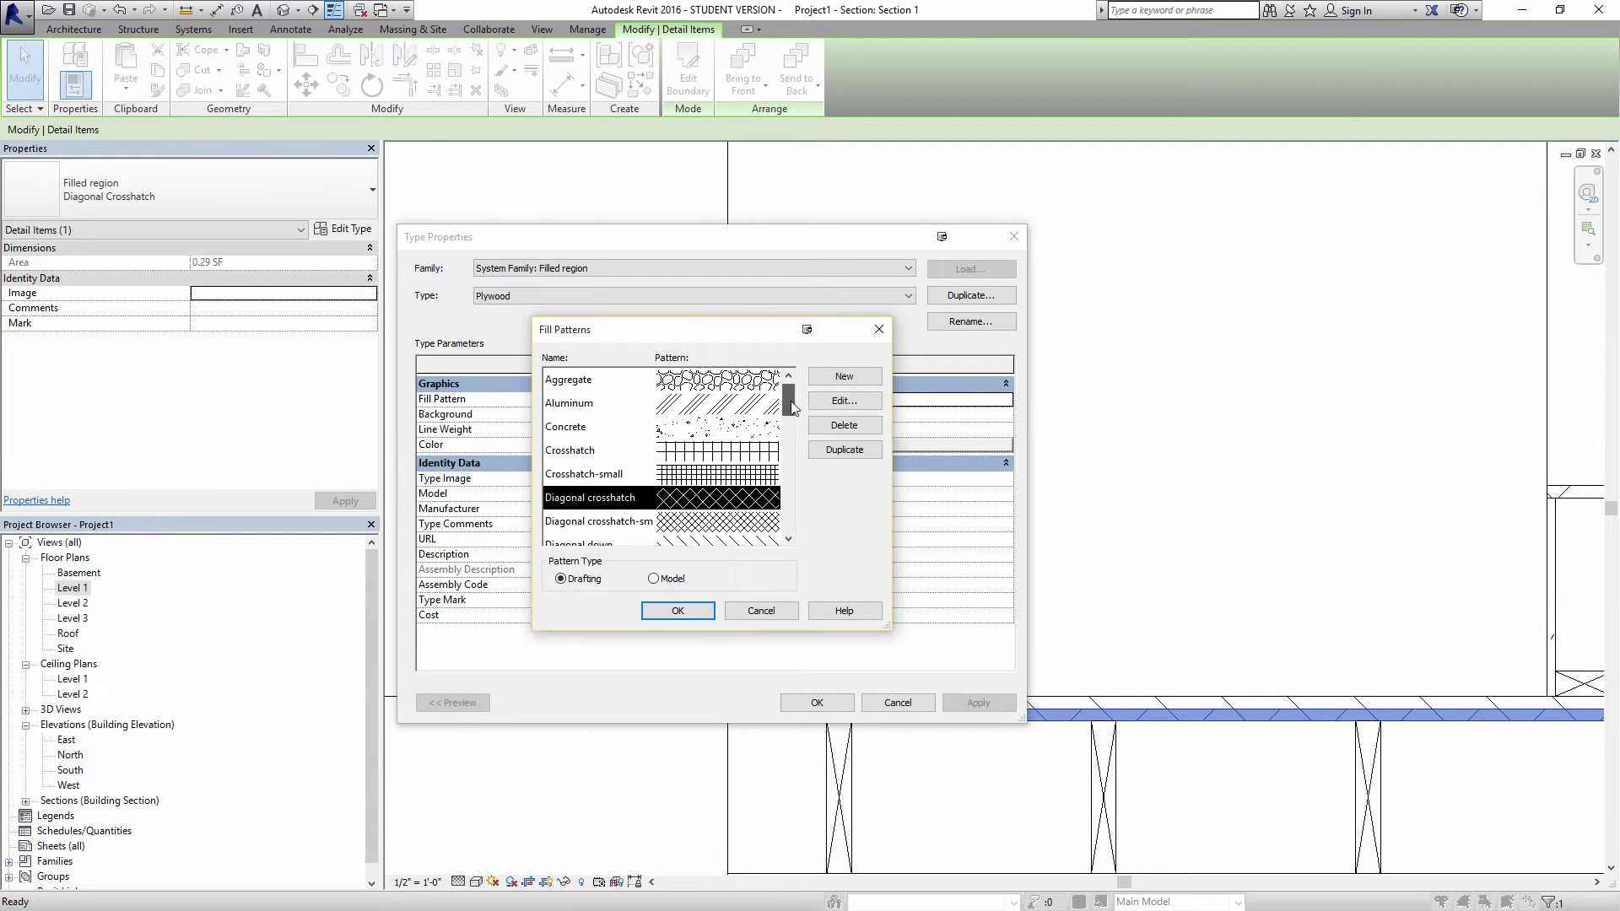
drag(791, 402, 777, 477)
click(660, 477)
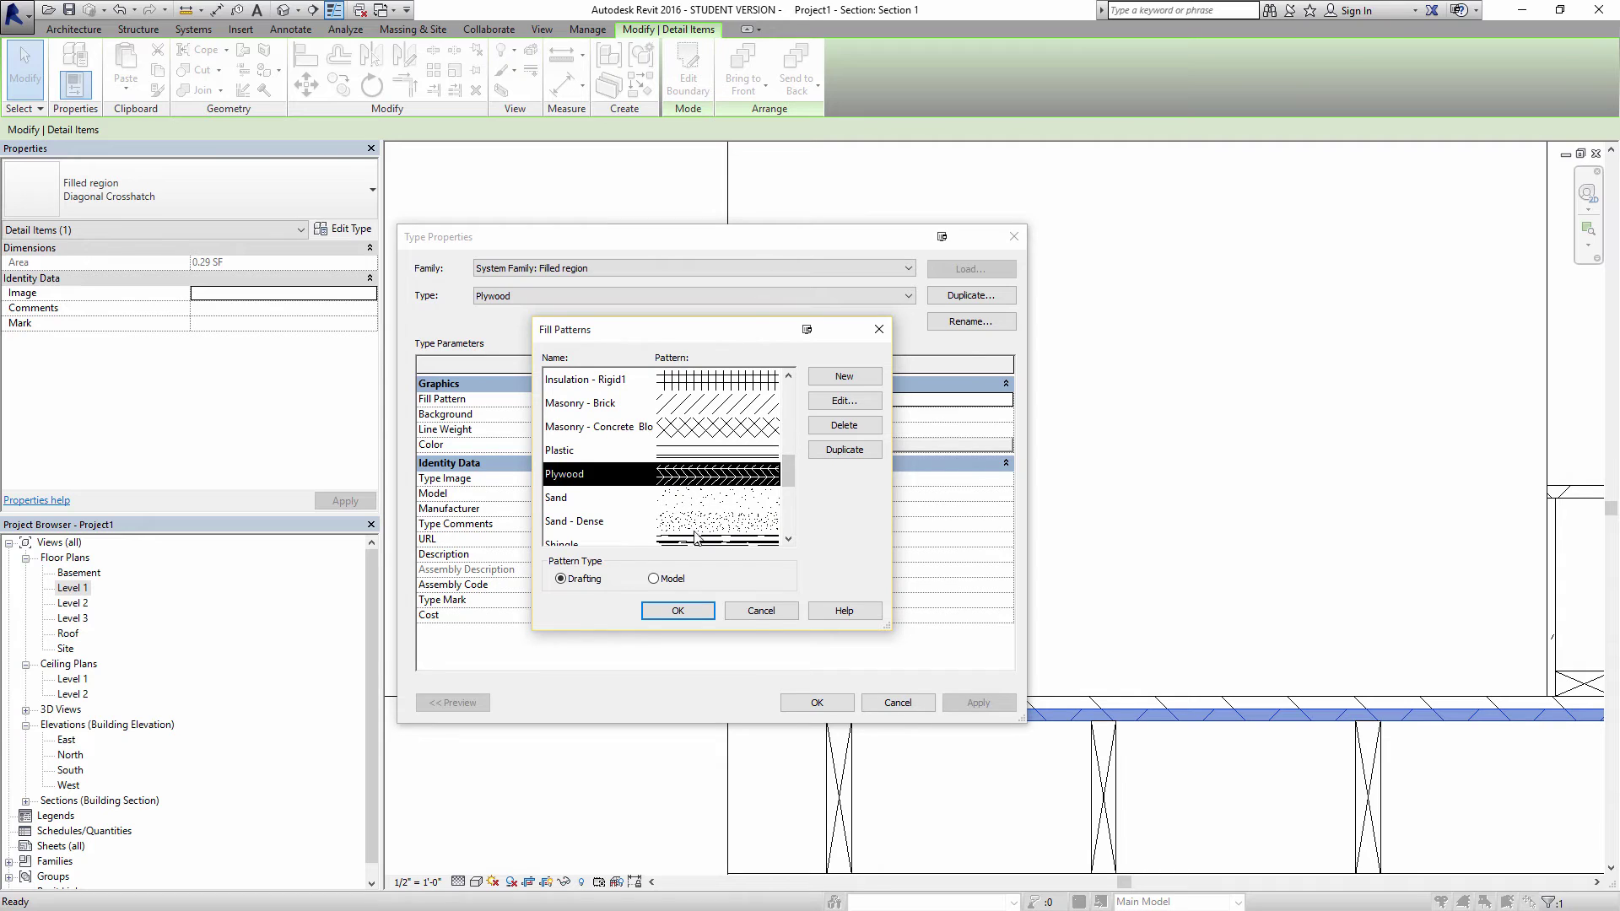
click(681, 611)
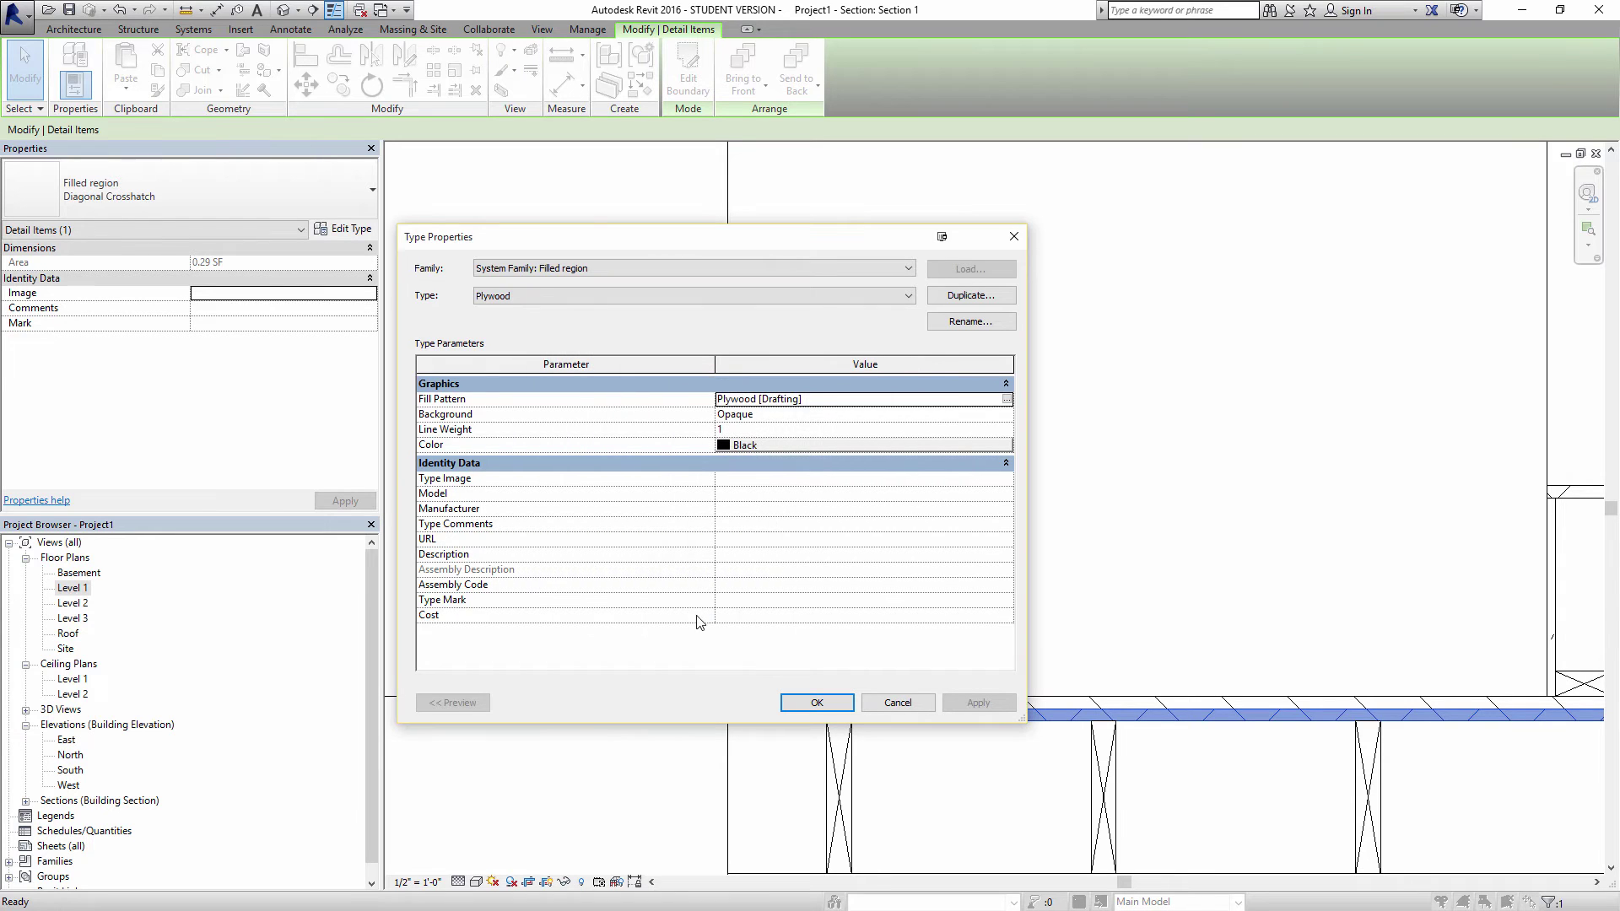
click(816, 703)
- Copy the plywood region upward and rotate the copy 90°
scroll(933, 614, up, 3)
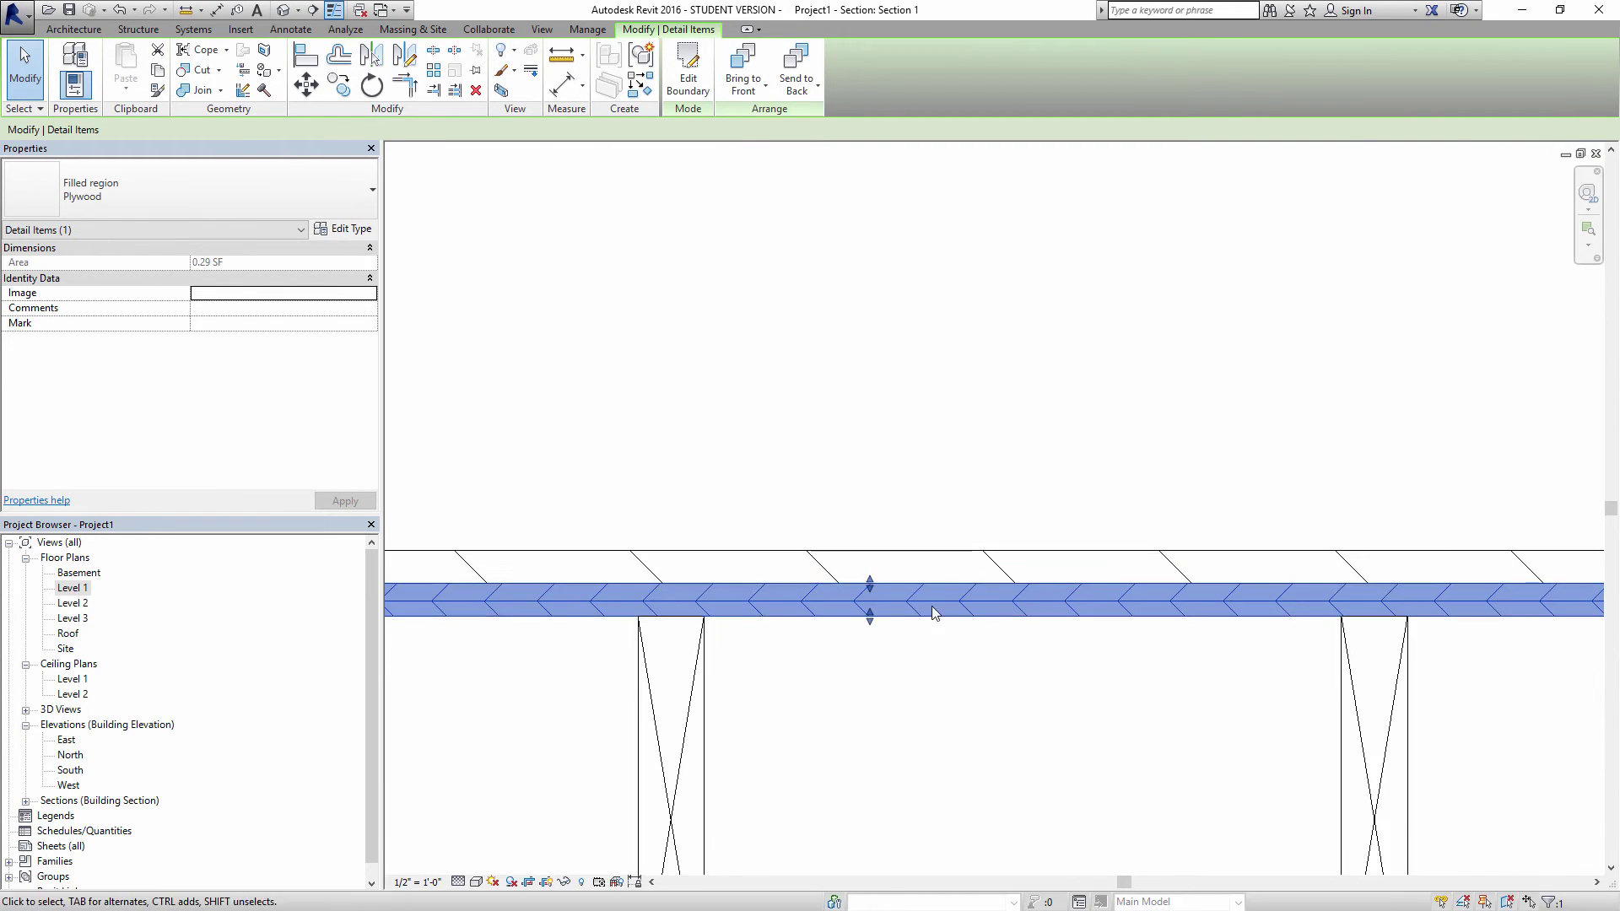
scroll(934, 613, down, 5)
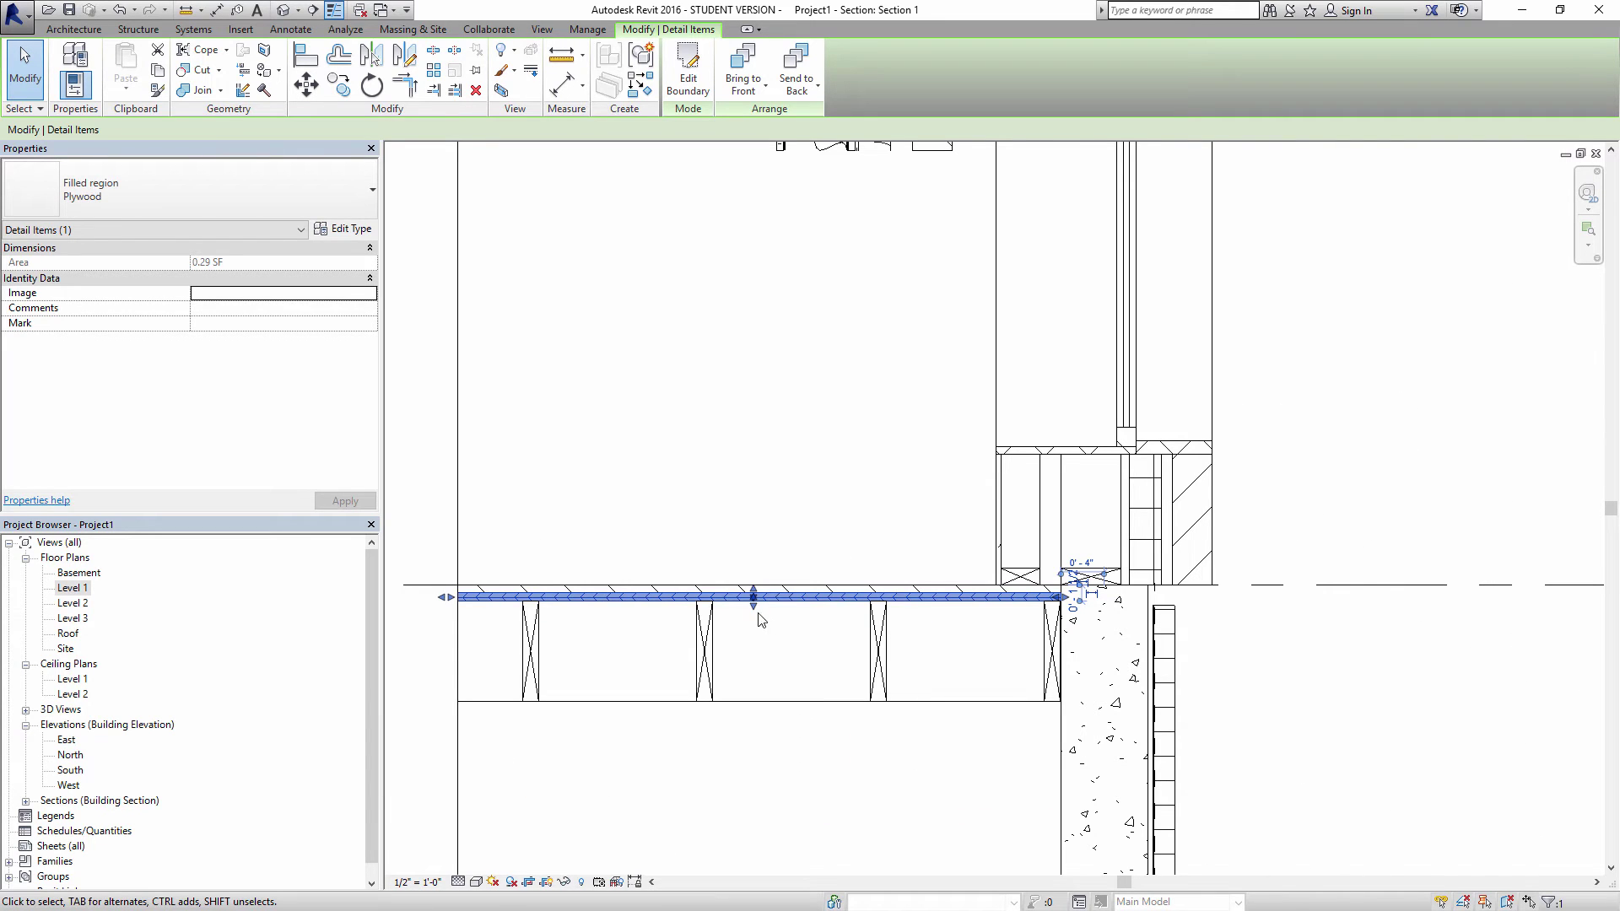
click(731, 497)
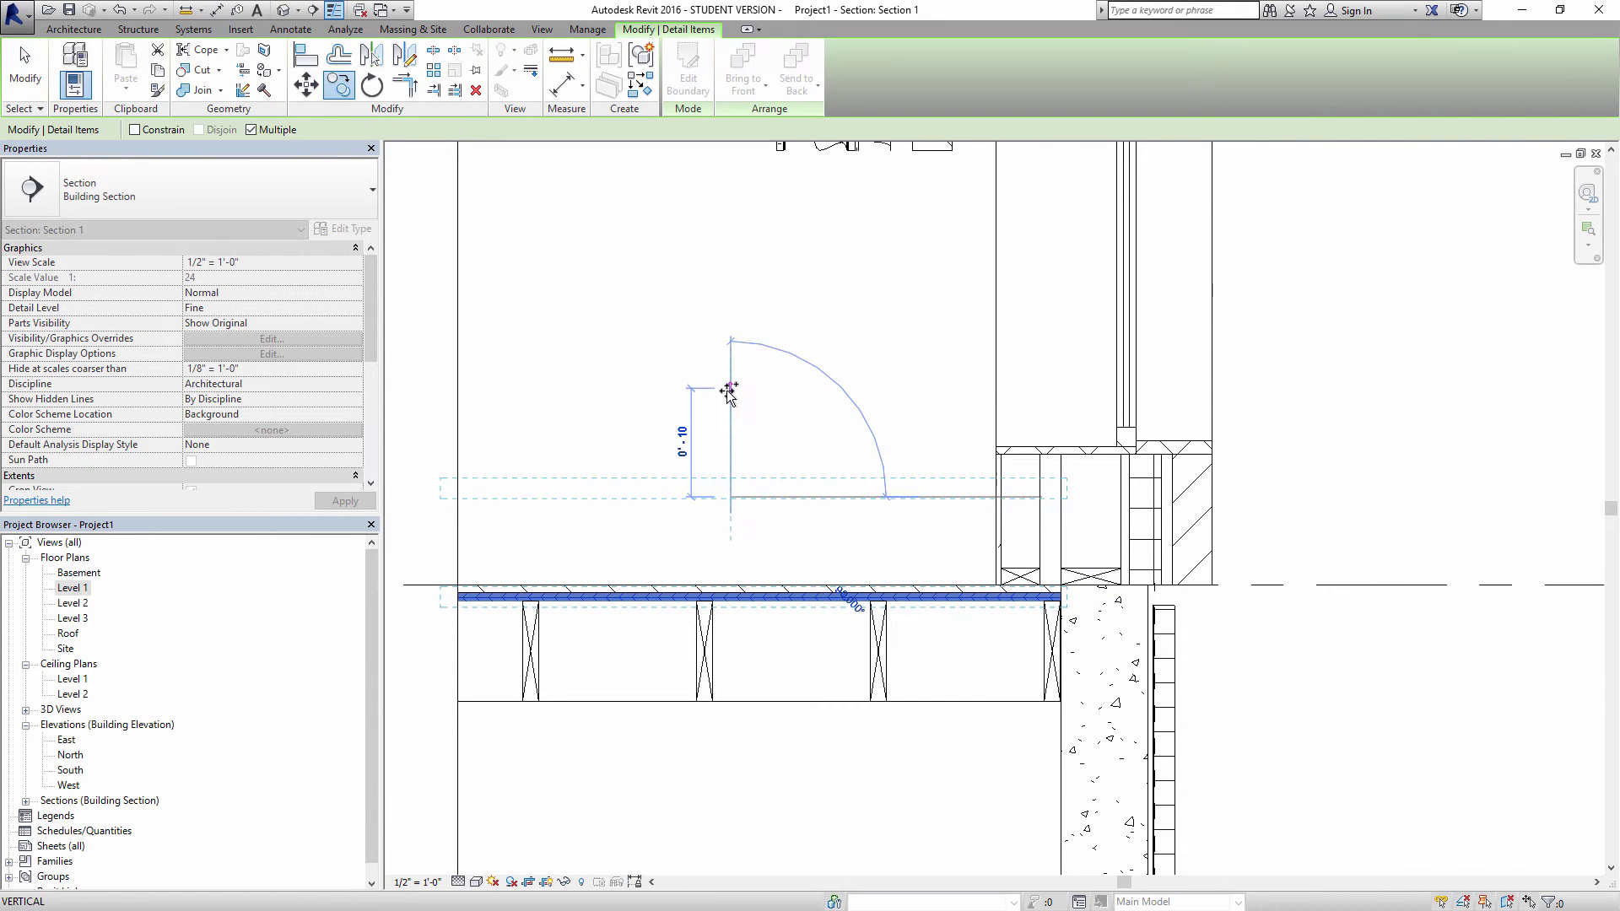
click(728, 391)
key(Escape)
key(r)
key(o)
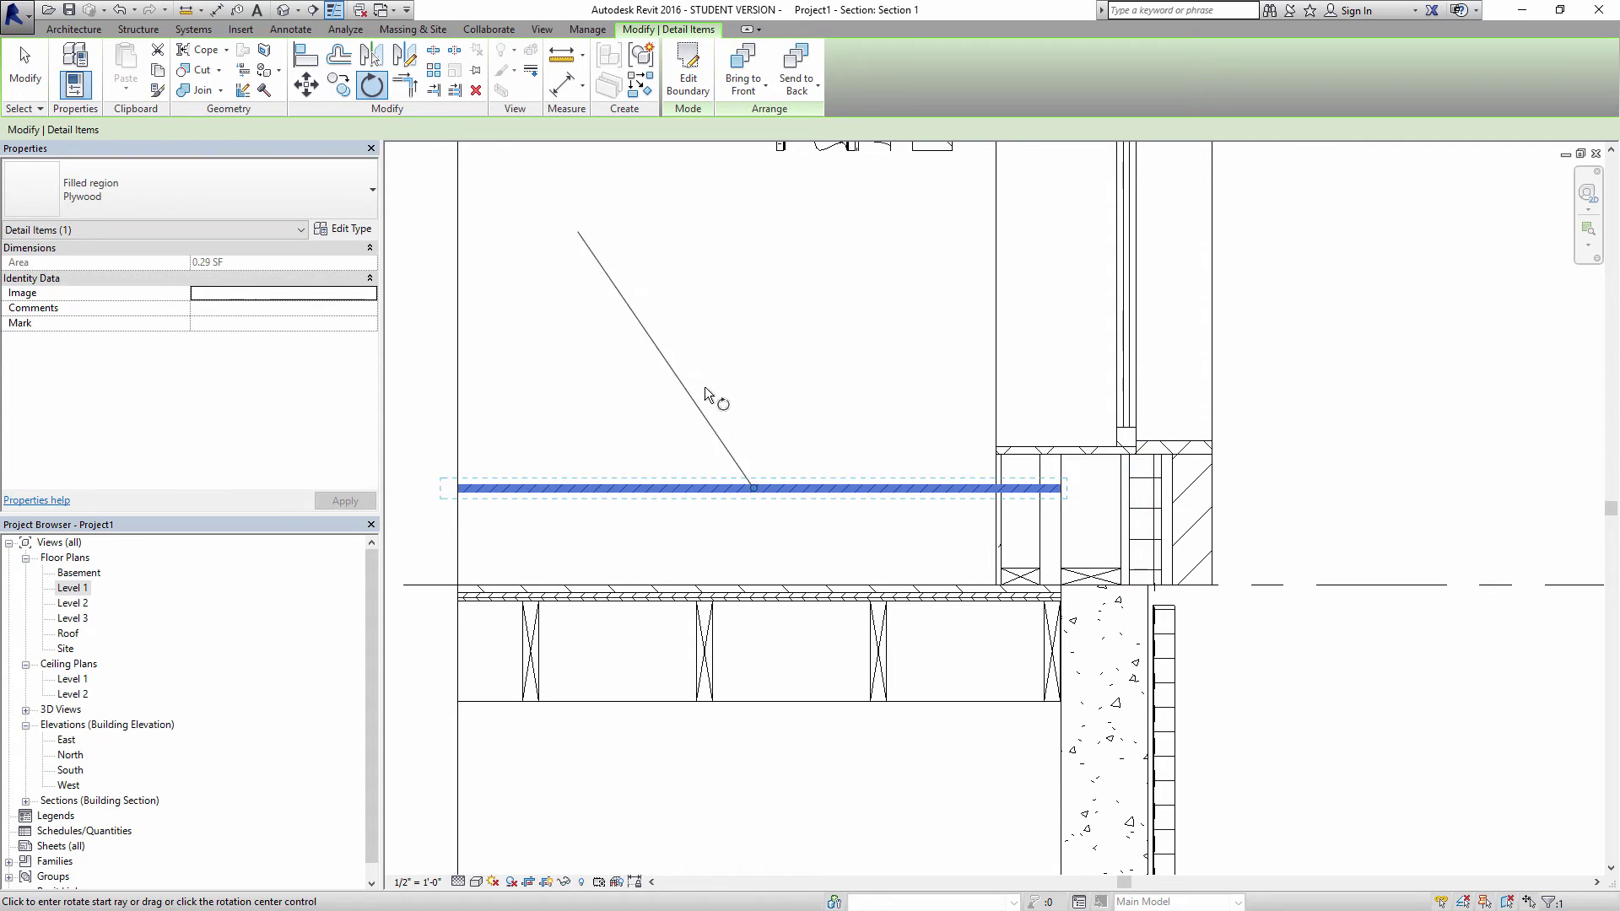
click(706, 388)
text(90)
key(Return)
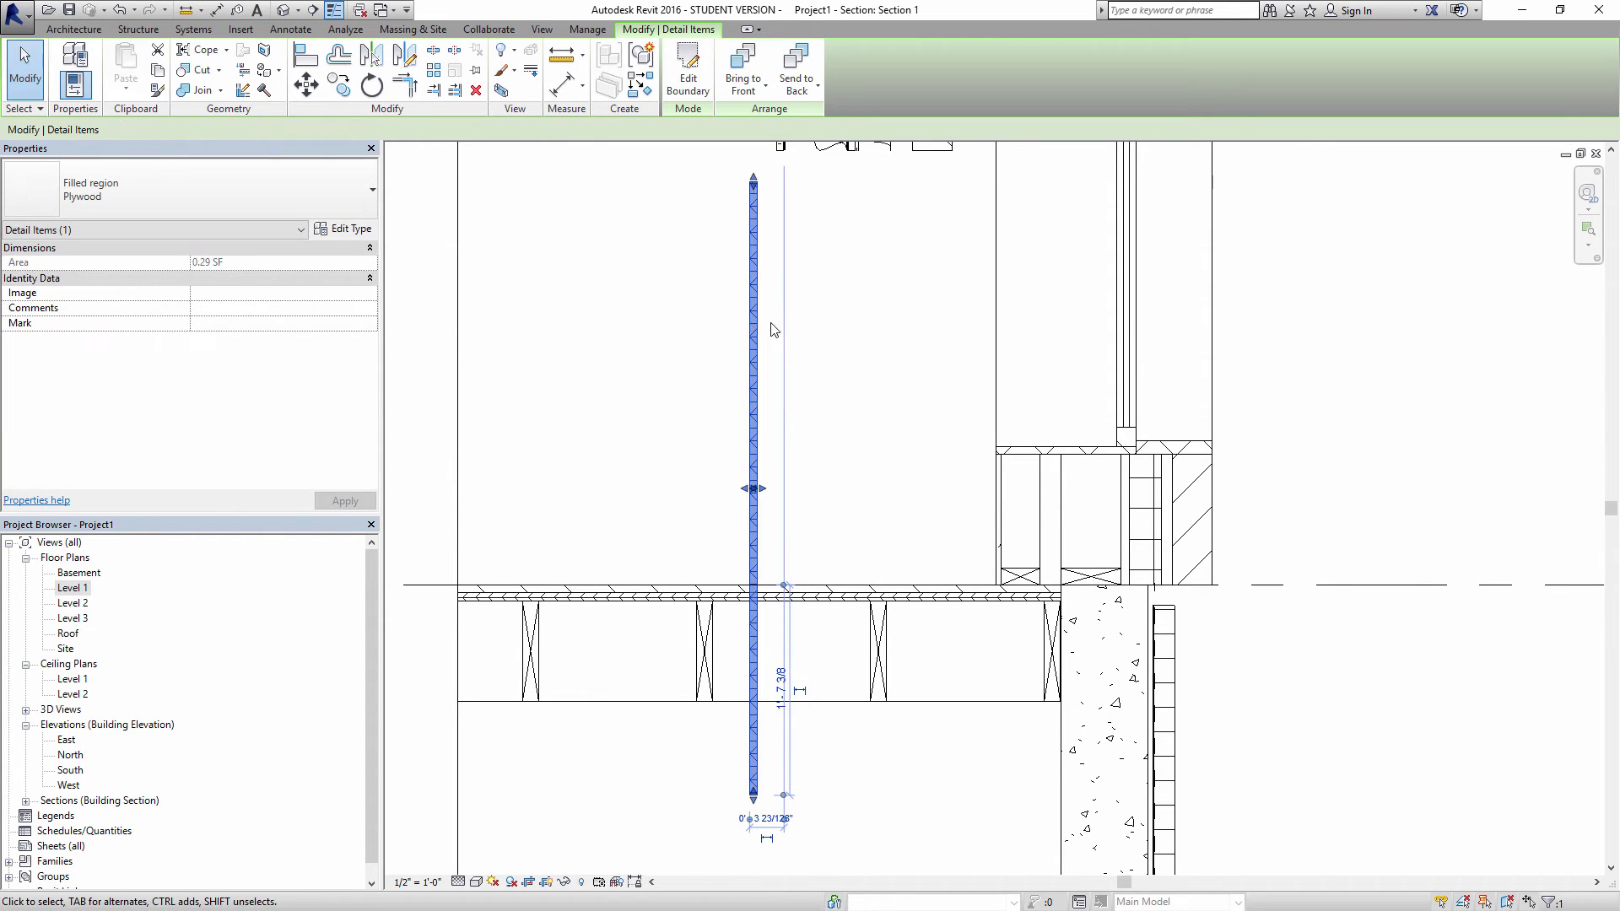
- Move the vertical plywood strip onto the stud wall's outer face
drag(754, 329, 1104, 488)
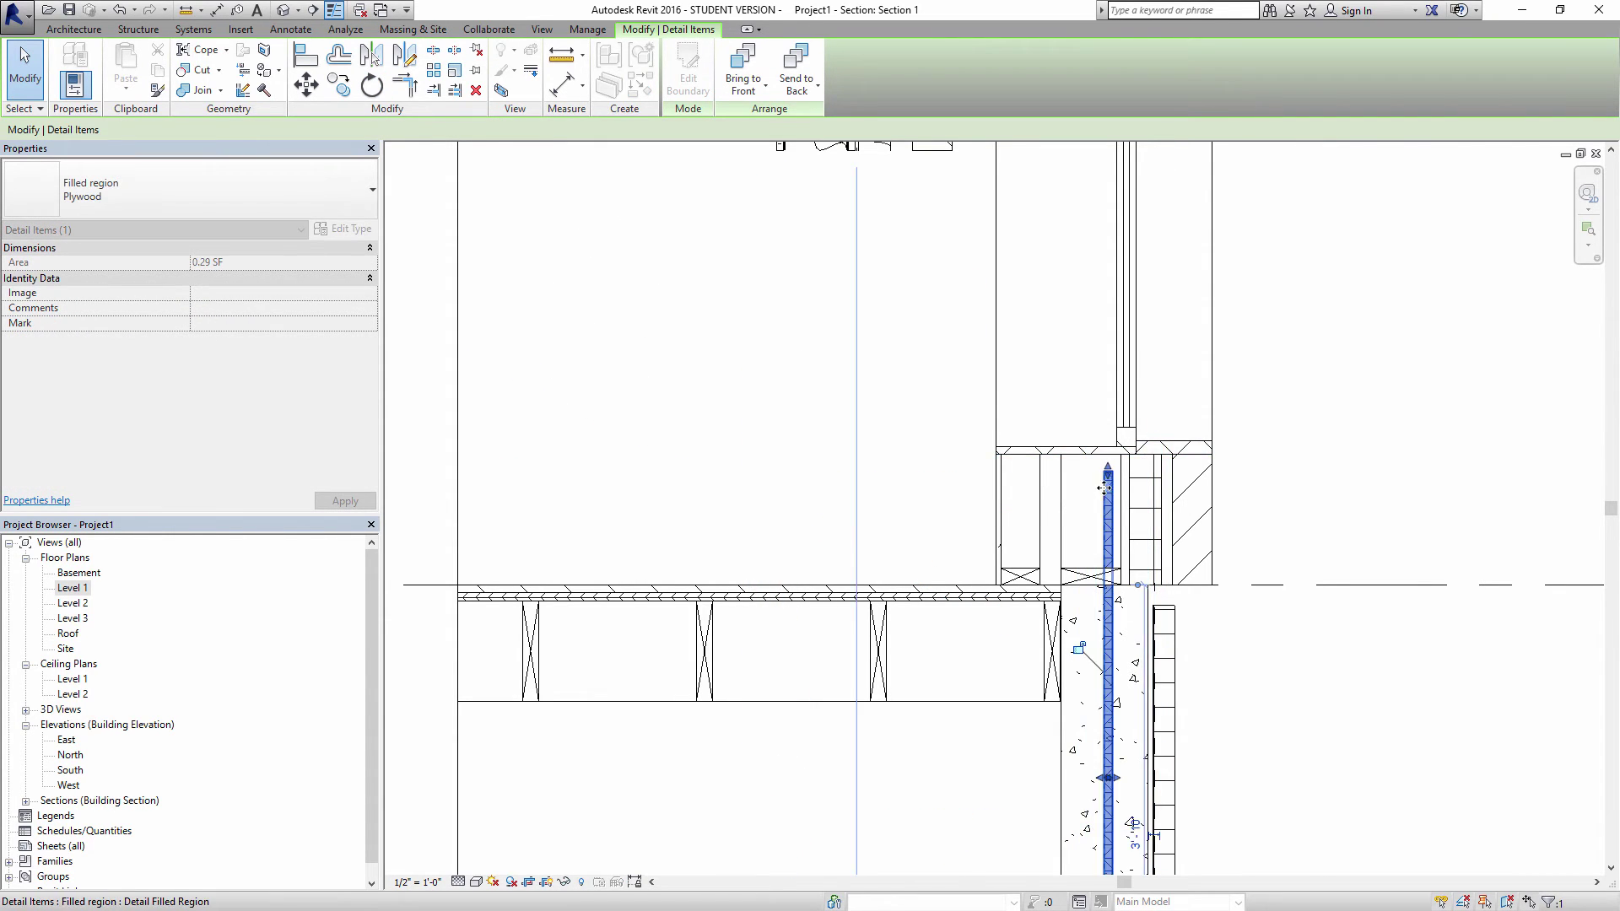
scroll(1105, 488, up, 4)
key(Escape)
click(1127, 484)
key(Escape)
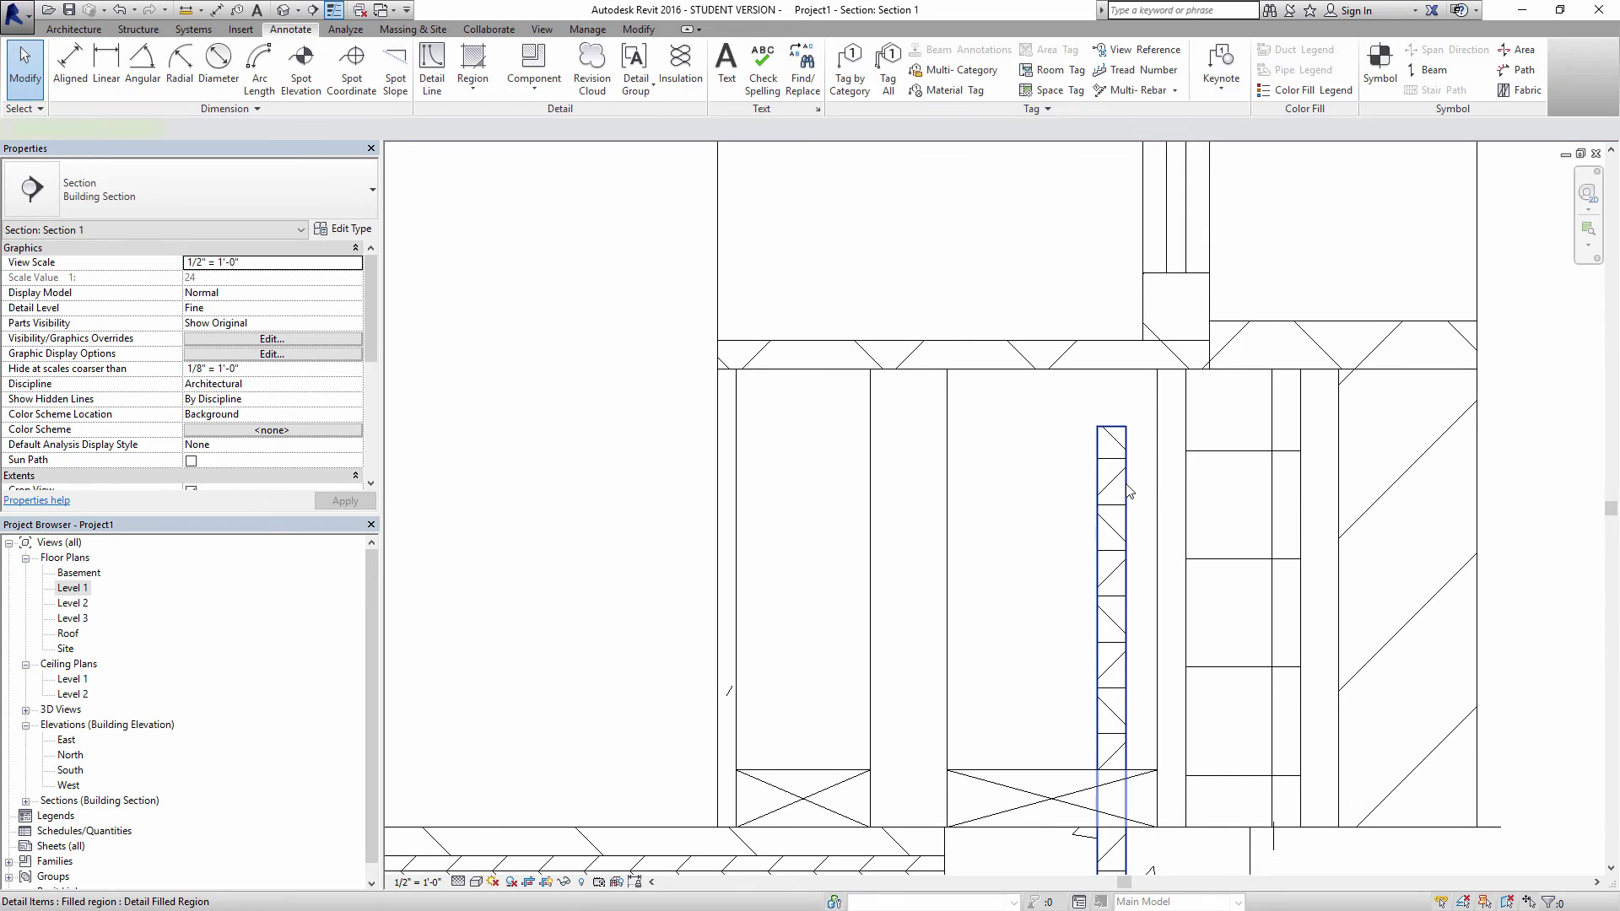
click(1129, 492)
drag(1129, 473, 1174, 372)
scroll(1177, 403, down, 6)
- Stretch the plywood strip's top to the wall top and pull its bottom edge up
middle_drag(1163, 574, 1097, 251)
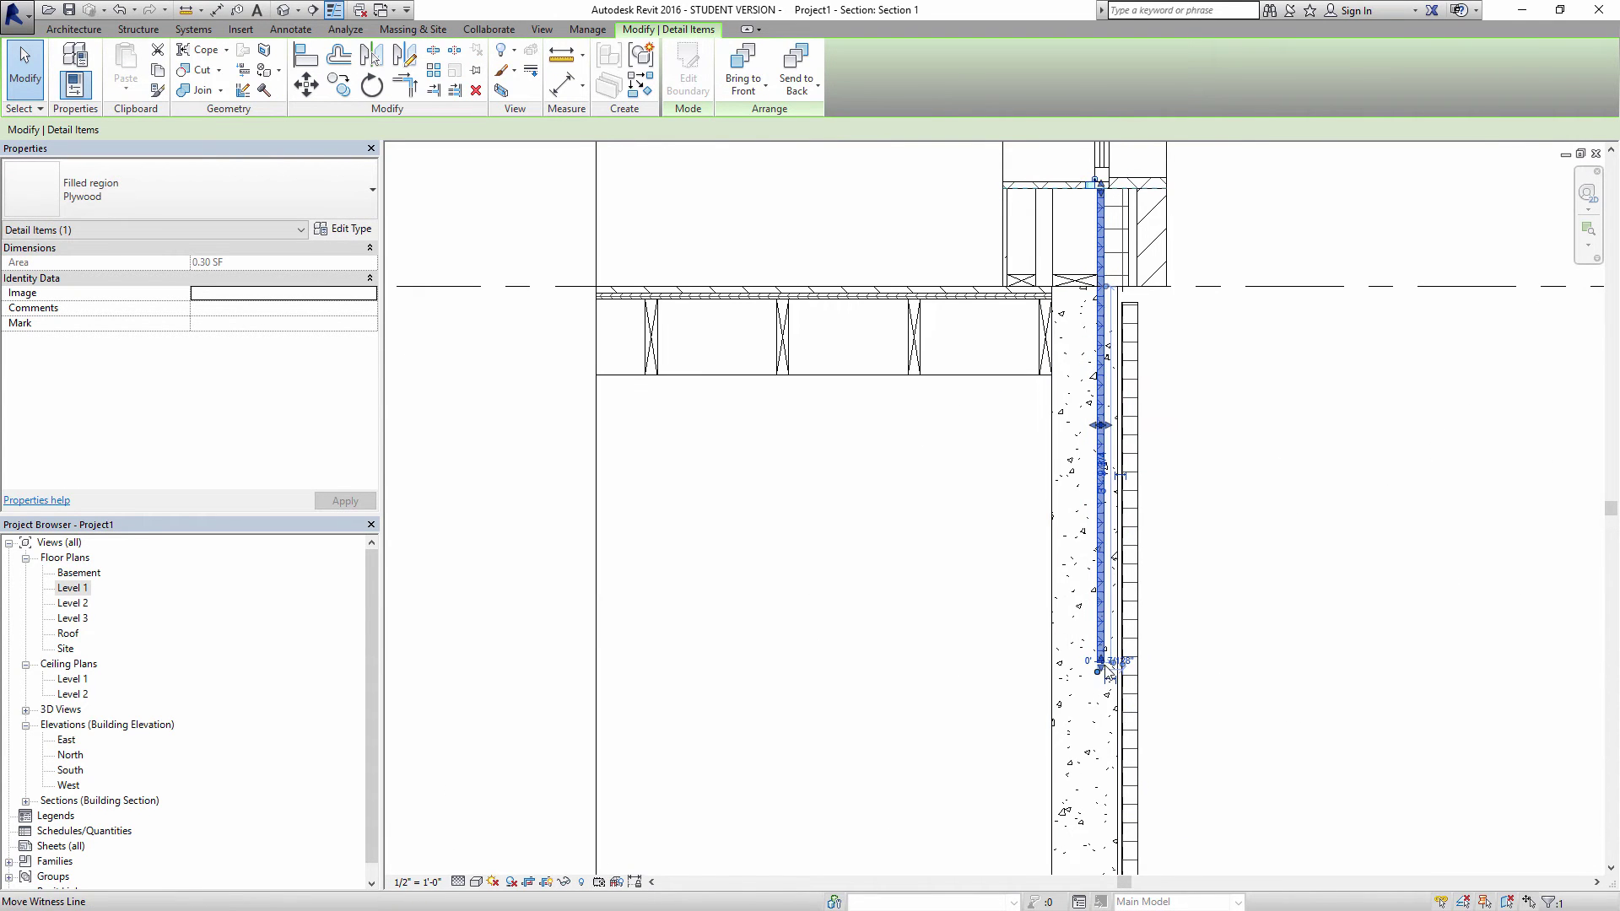
click(1100, 662)
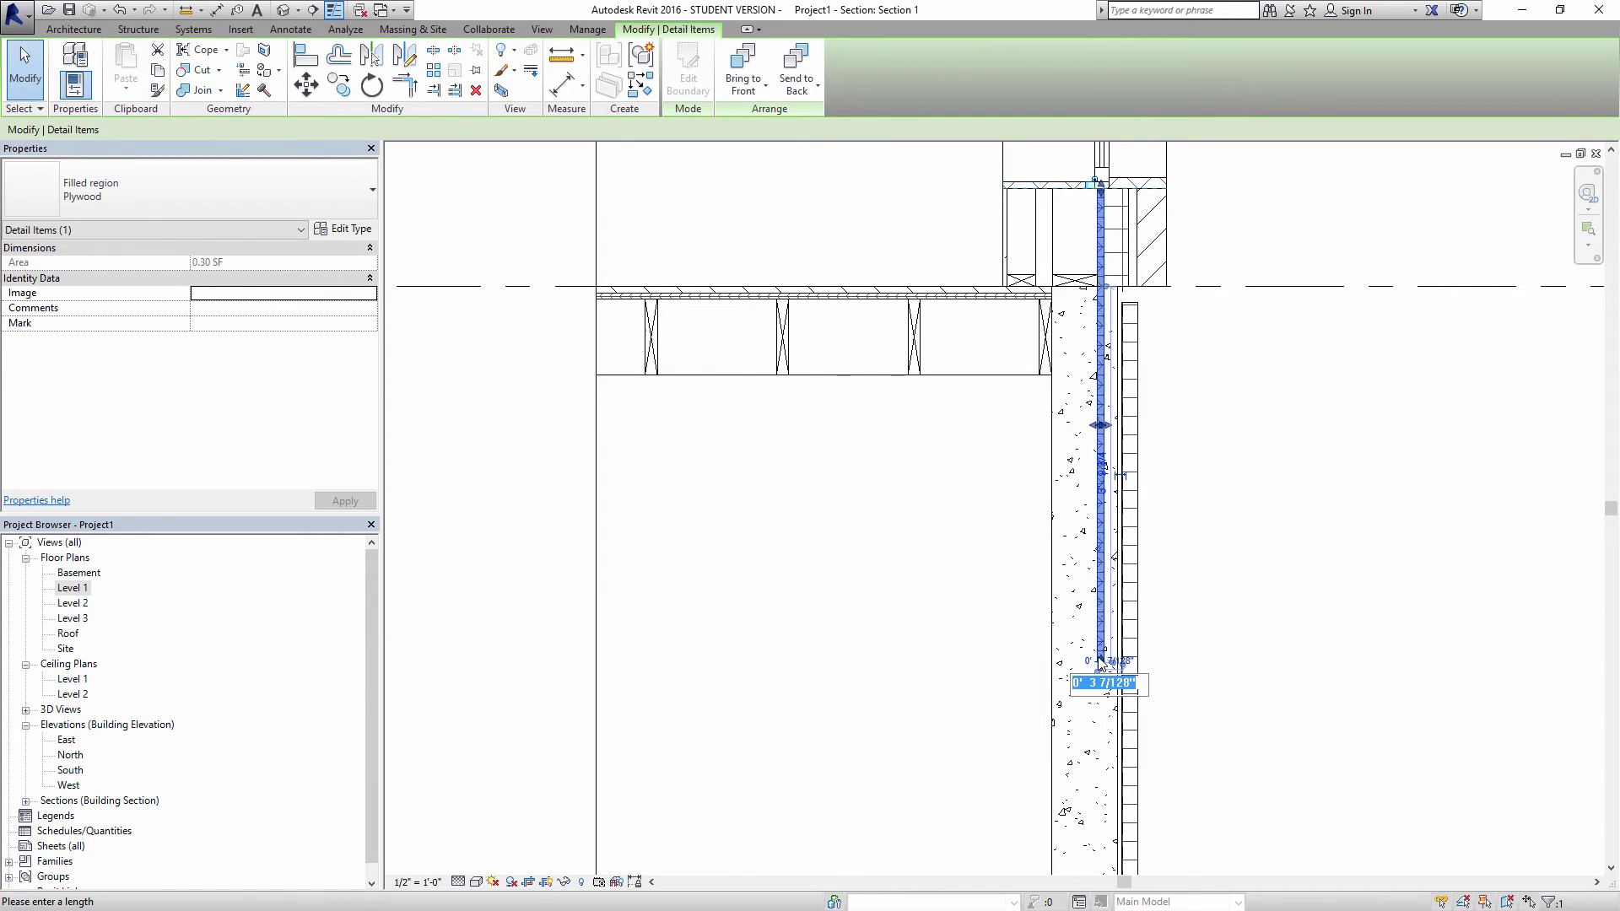
click(1295, 587)
click(1101, 661)
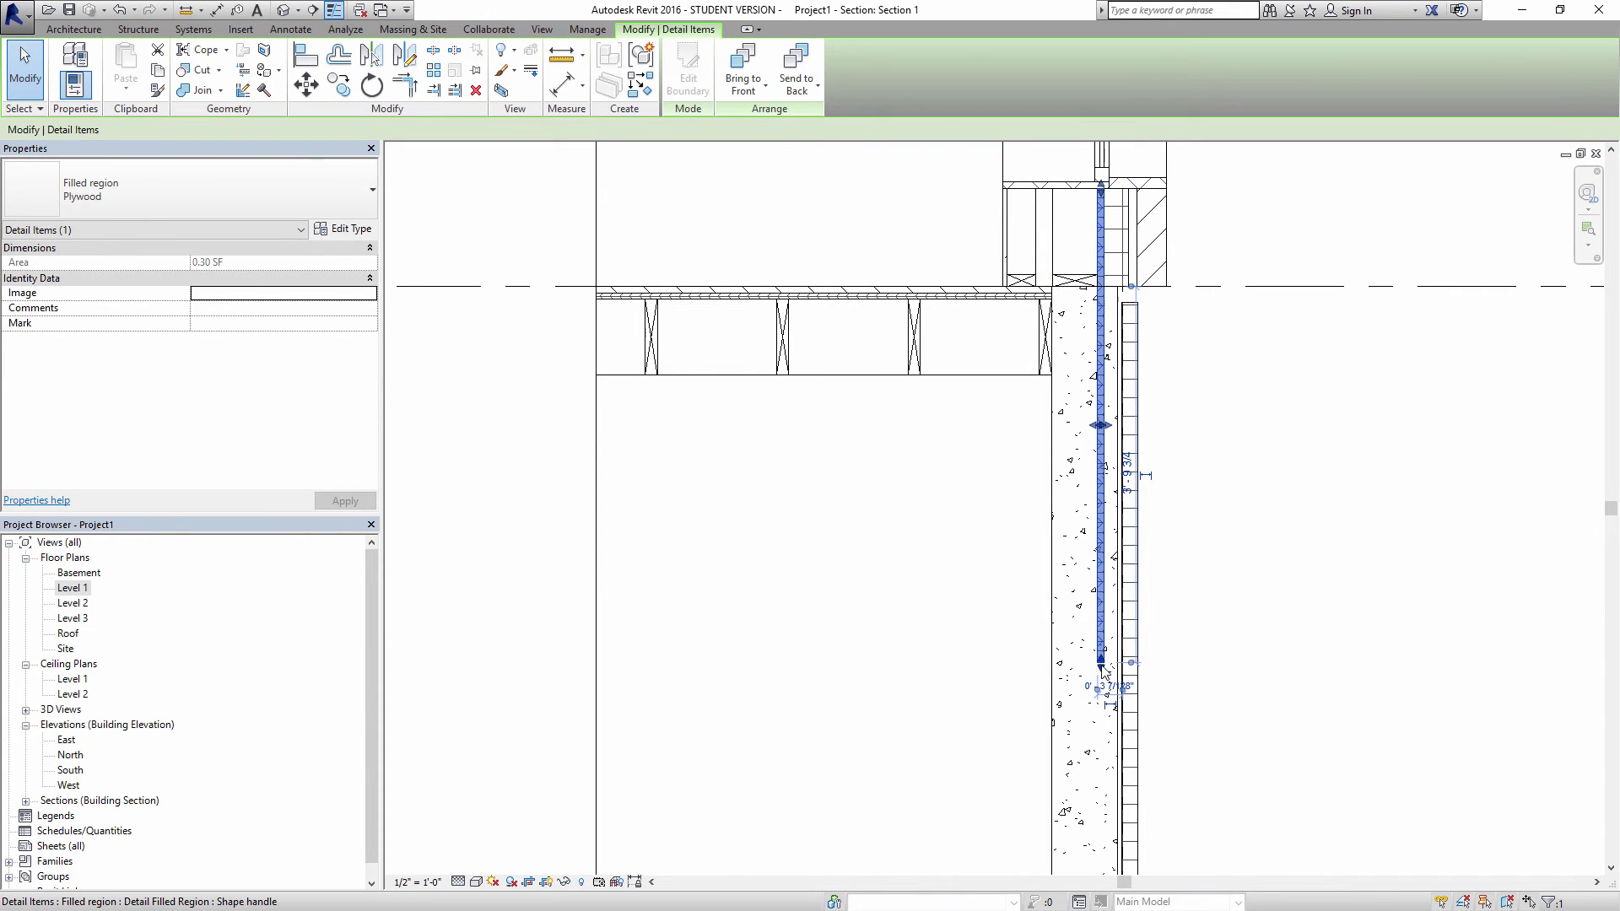
scroll(1101, 665, up, 3)
drag(1107, 630, 1111, 299)
middle_drag(1194, 296, 1202, 740)
scroll(1116, 735, down, 1)
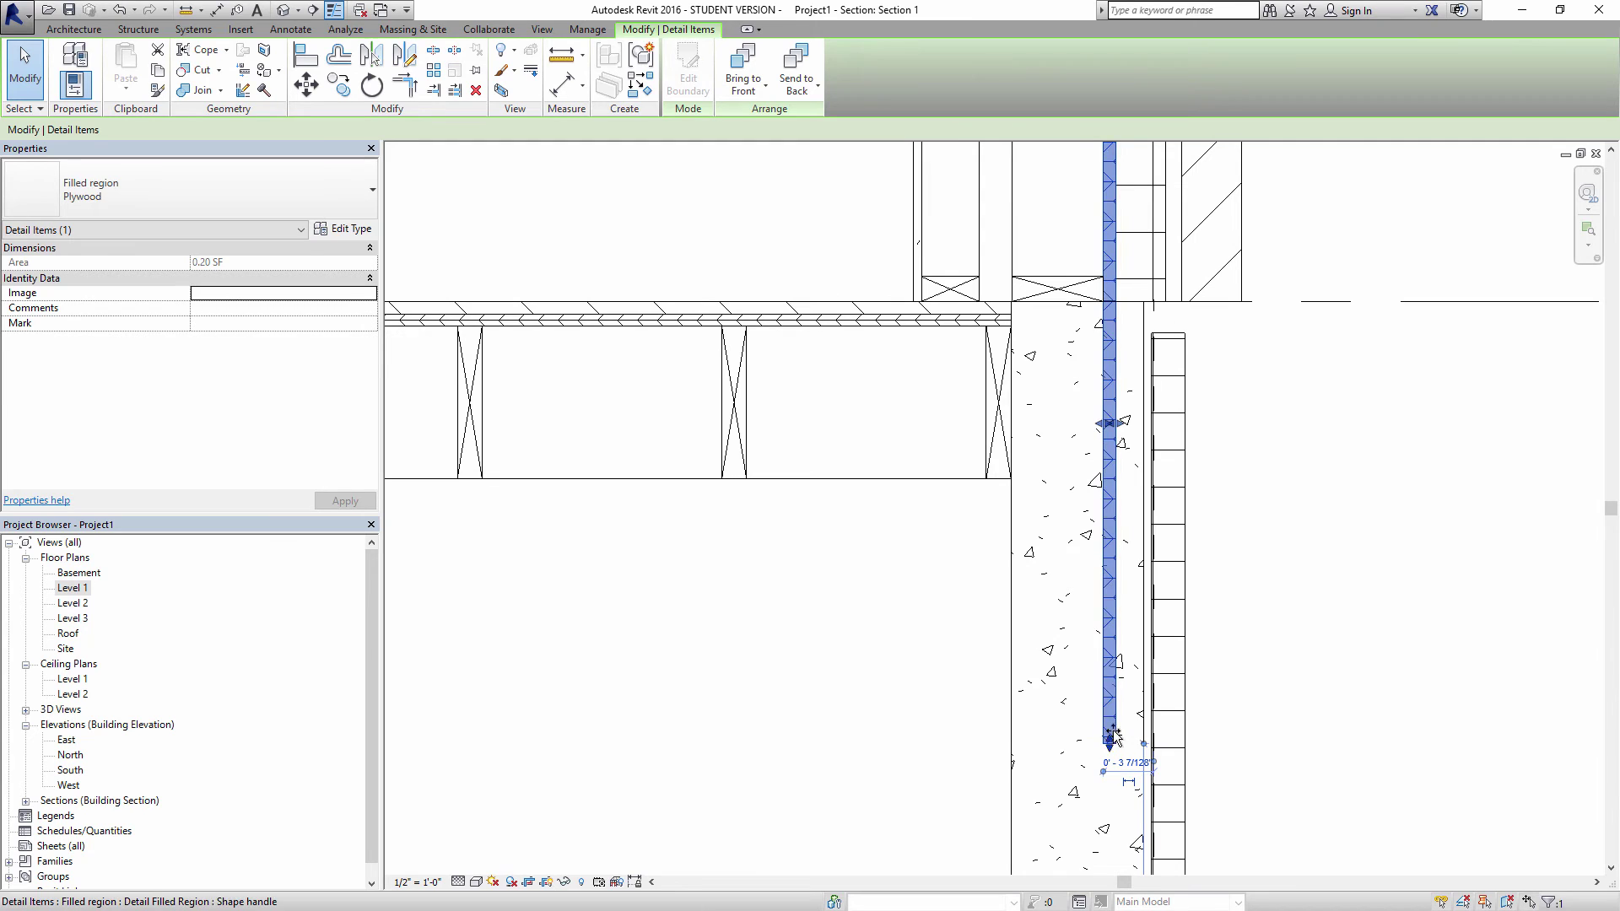
mouse_move(1110, 745)
mouse_down()
mouse_move(1137, 296)
mouse_move(1122, 302)
mouse_up()
- Snap the sheathing bottom to Level 1 and copy both lumber blocks to the stud tops
click(1232, 376)
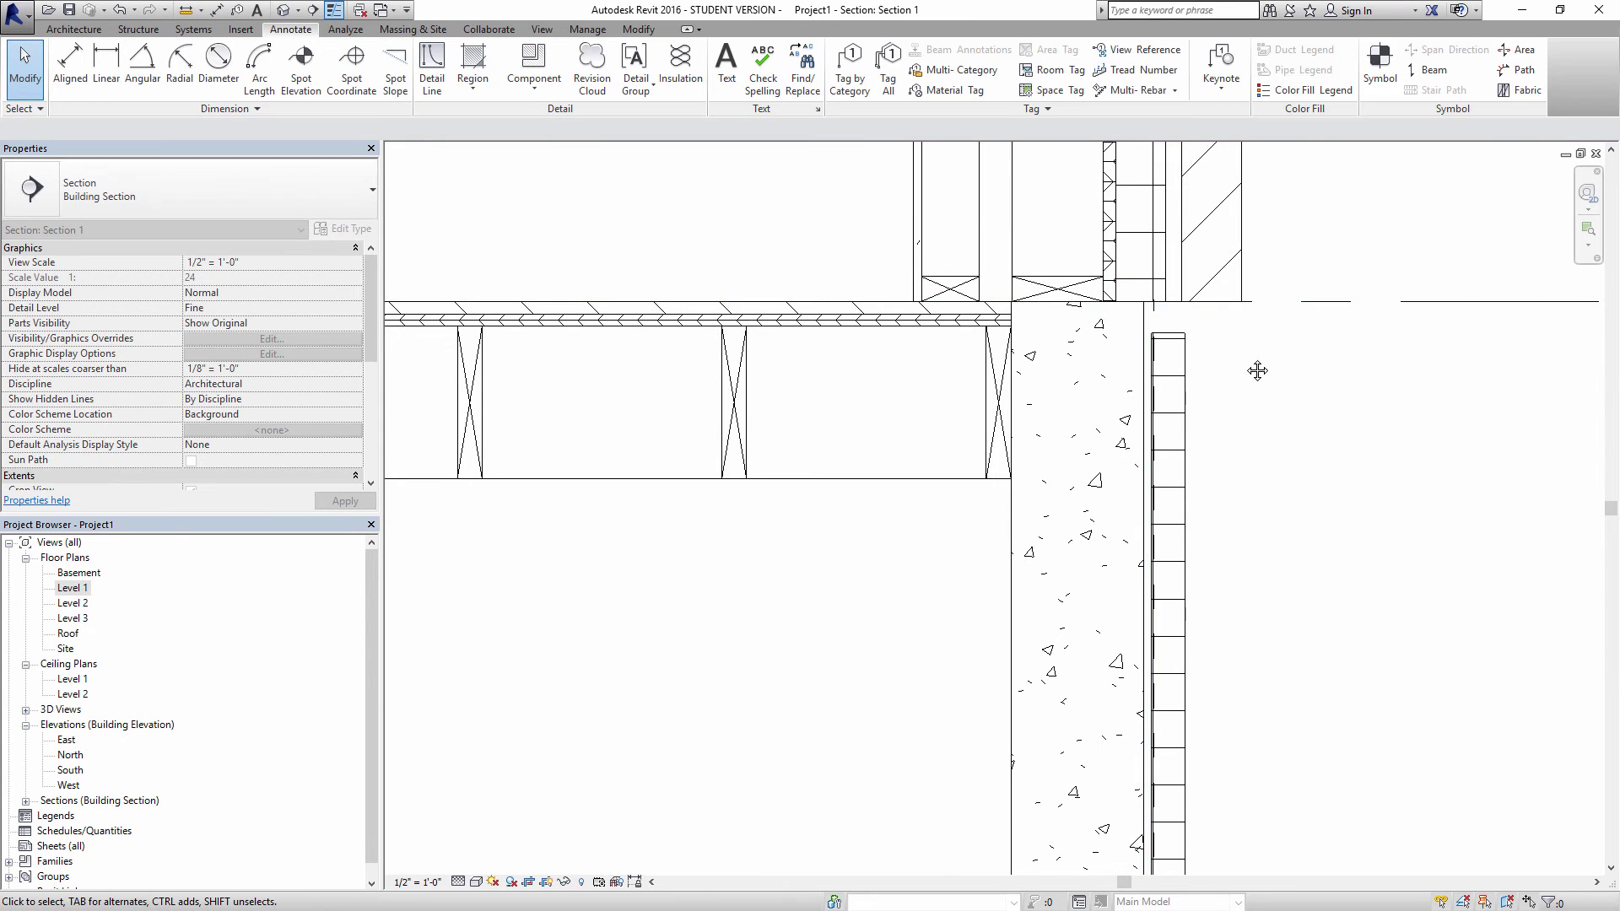
middle_drag(1258, 369, 1097, 757)
scroll(893, 545, up, 1)
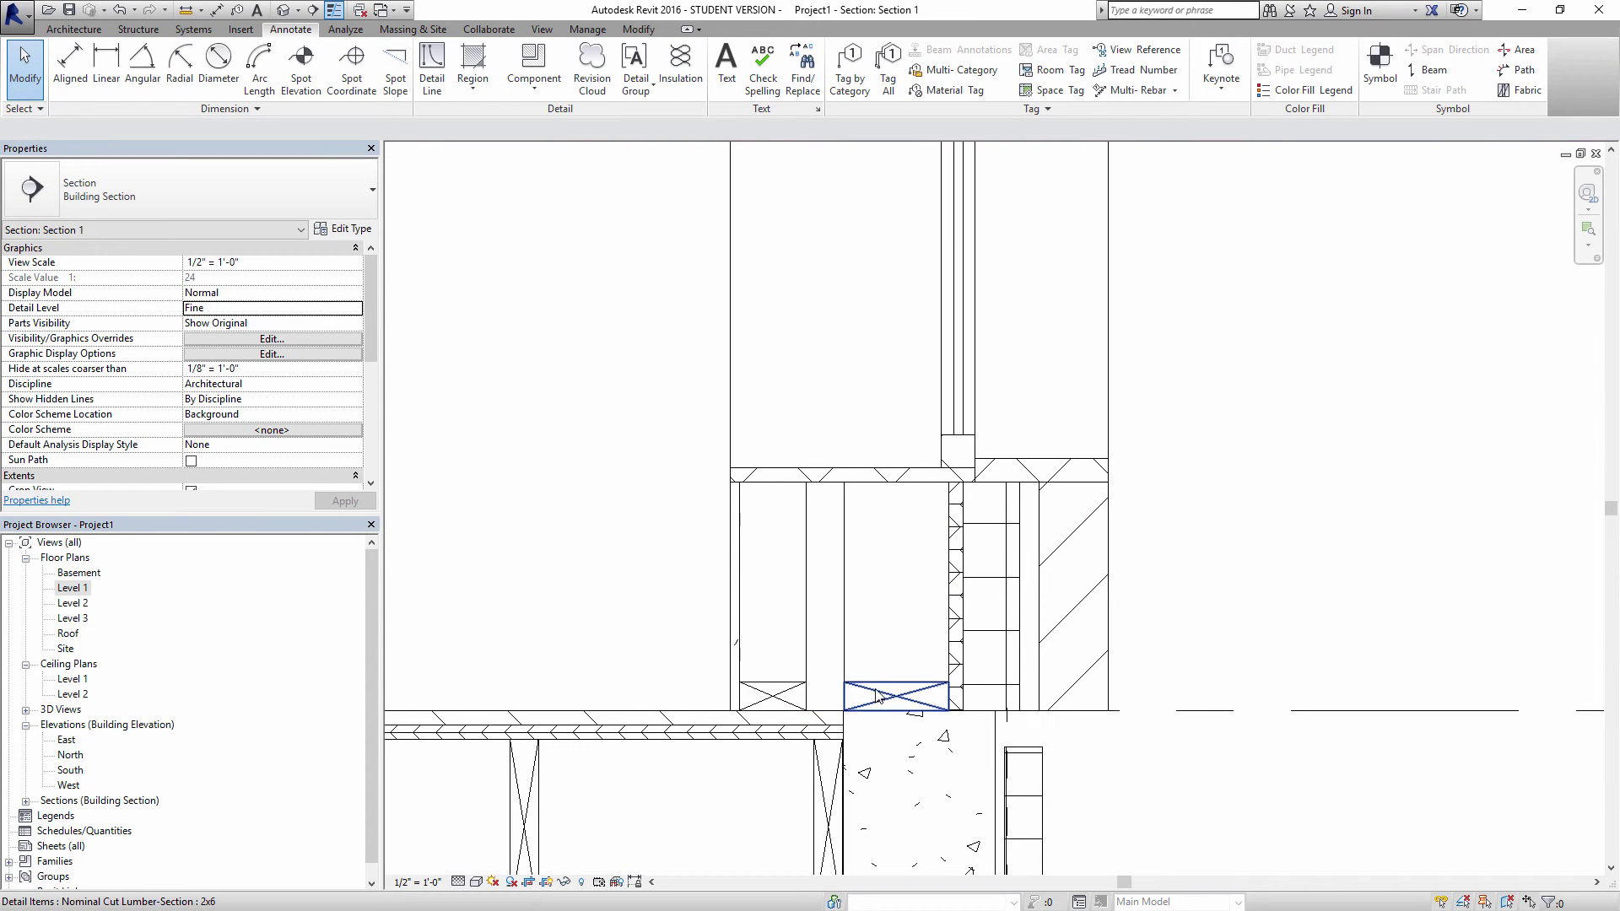
click(877, 696)
ctrl+click(776, 682)
click(339, 85)
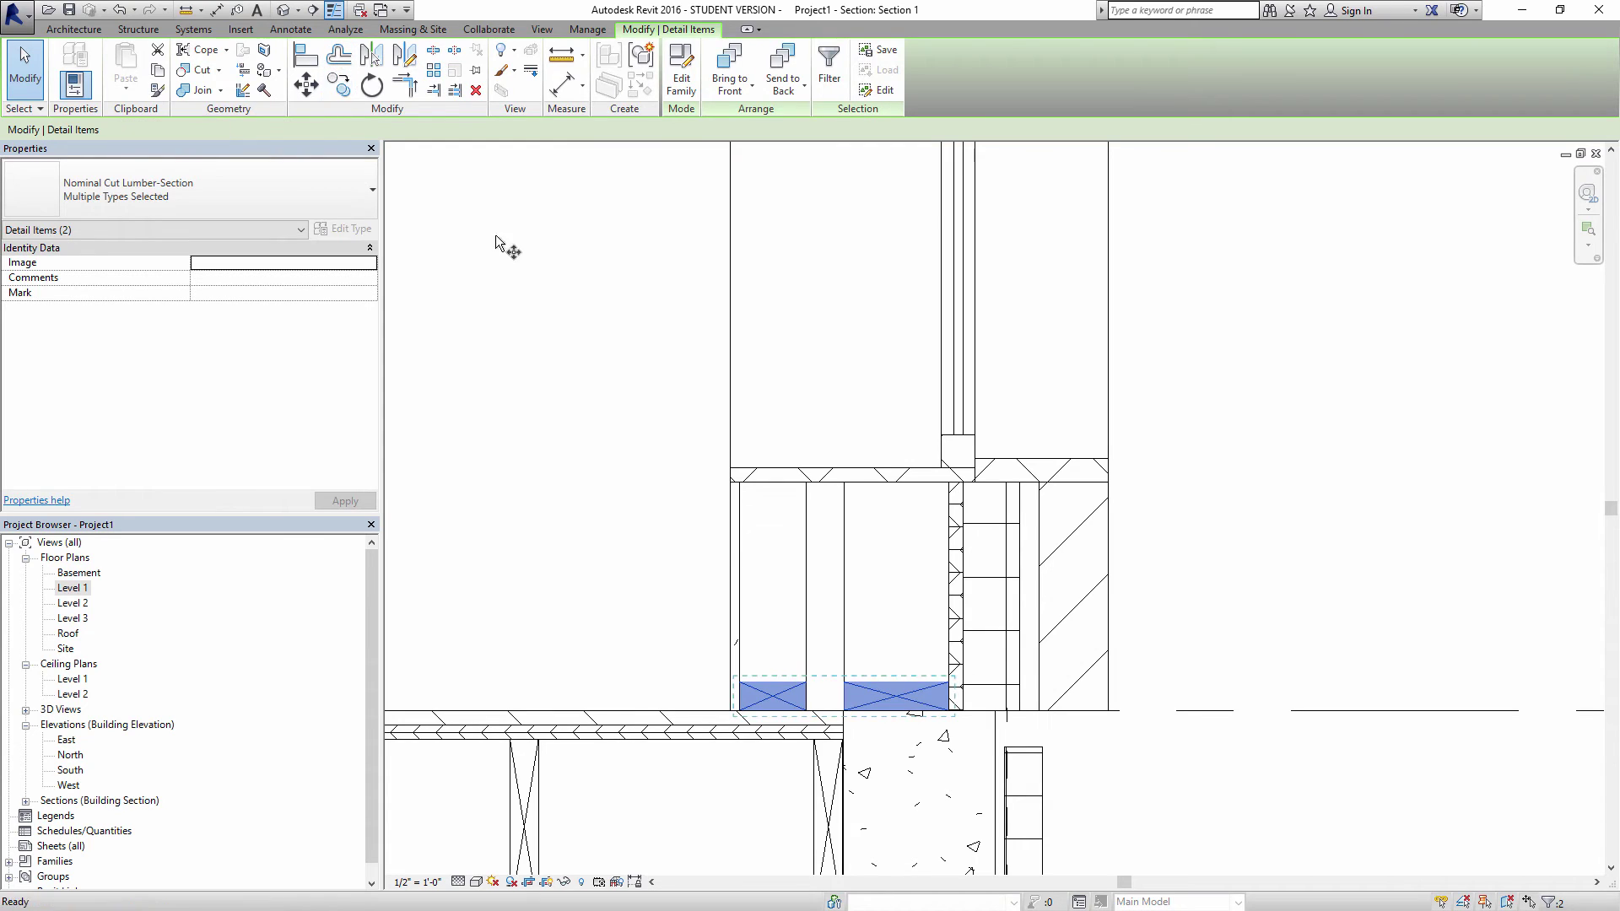
click(775, 685)
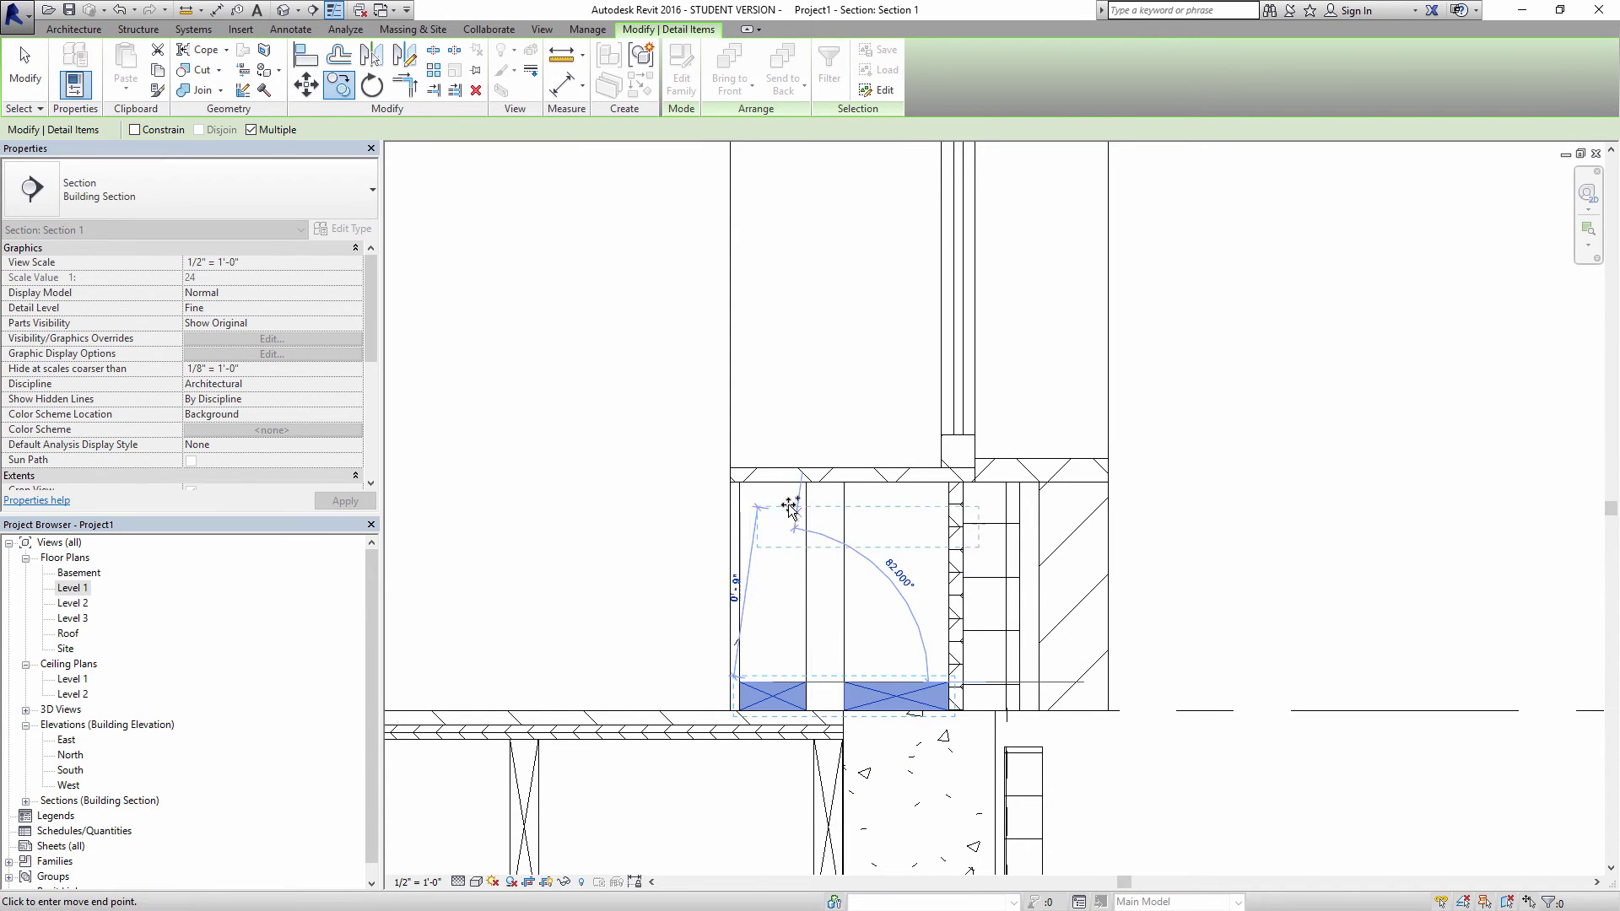
scroll(777, 492, down, 1)
click(778, 492)
key(Escape)
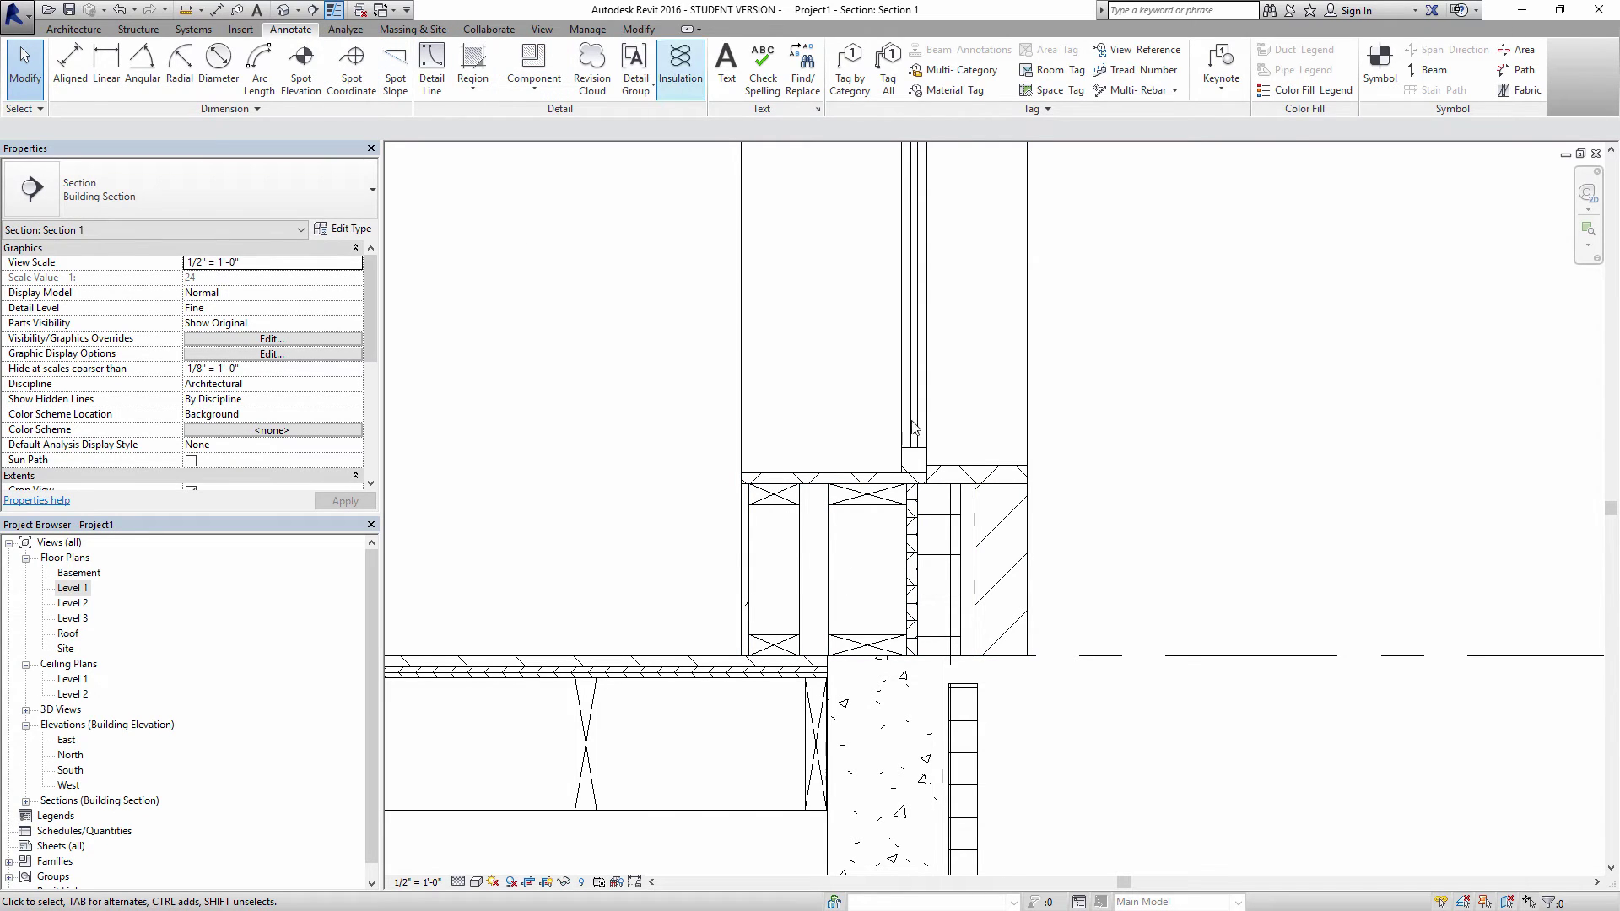
- Draw 5 1/2" wide batt insulation from the stud top to bottom
click(868, 505)
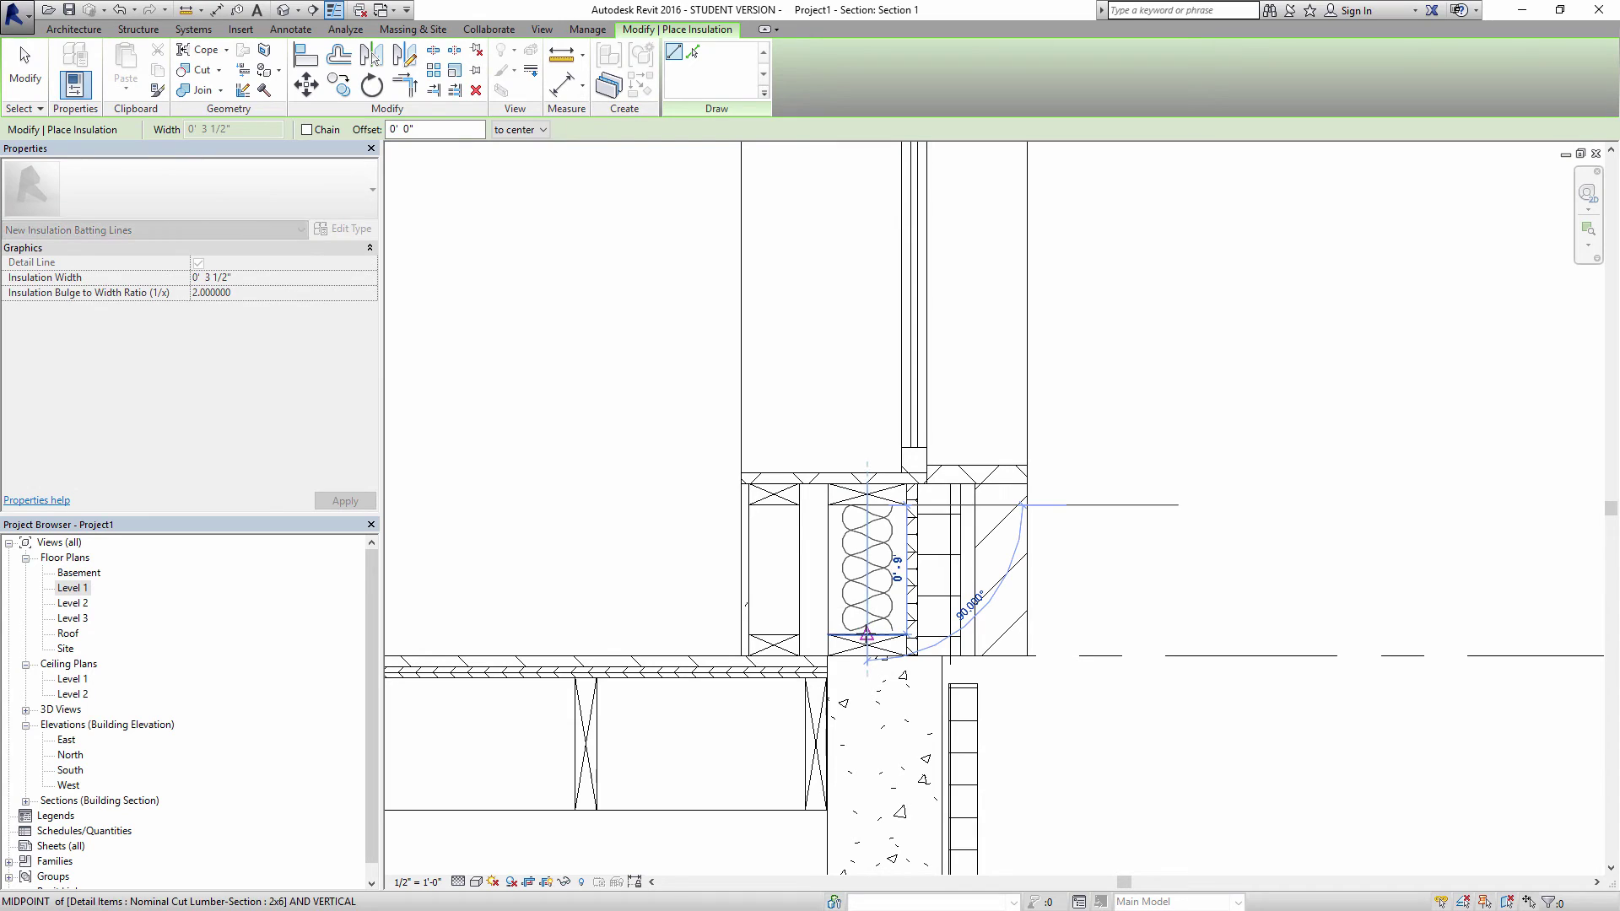
click(867, 635)
key(Escape)
click(900, 593)
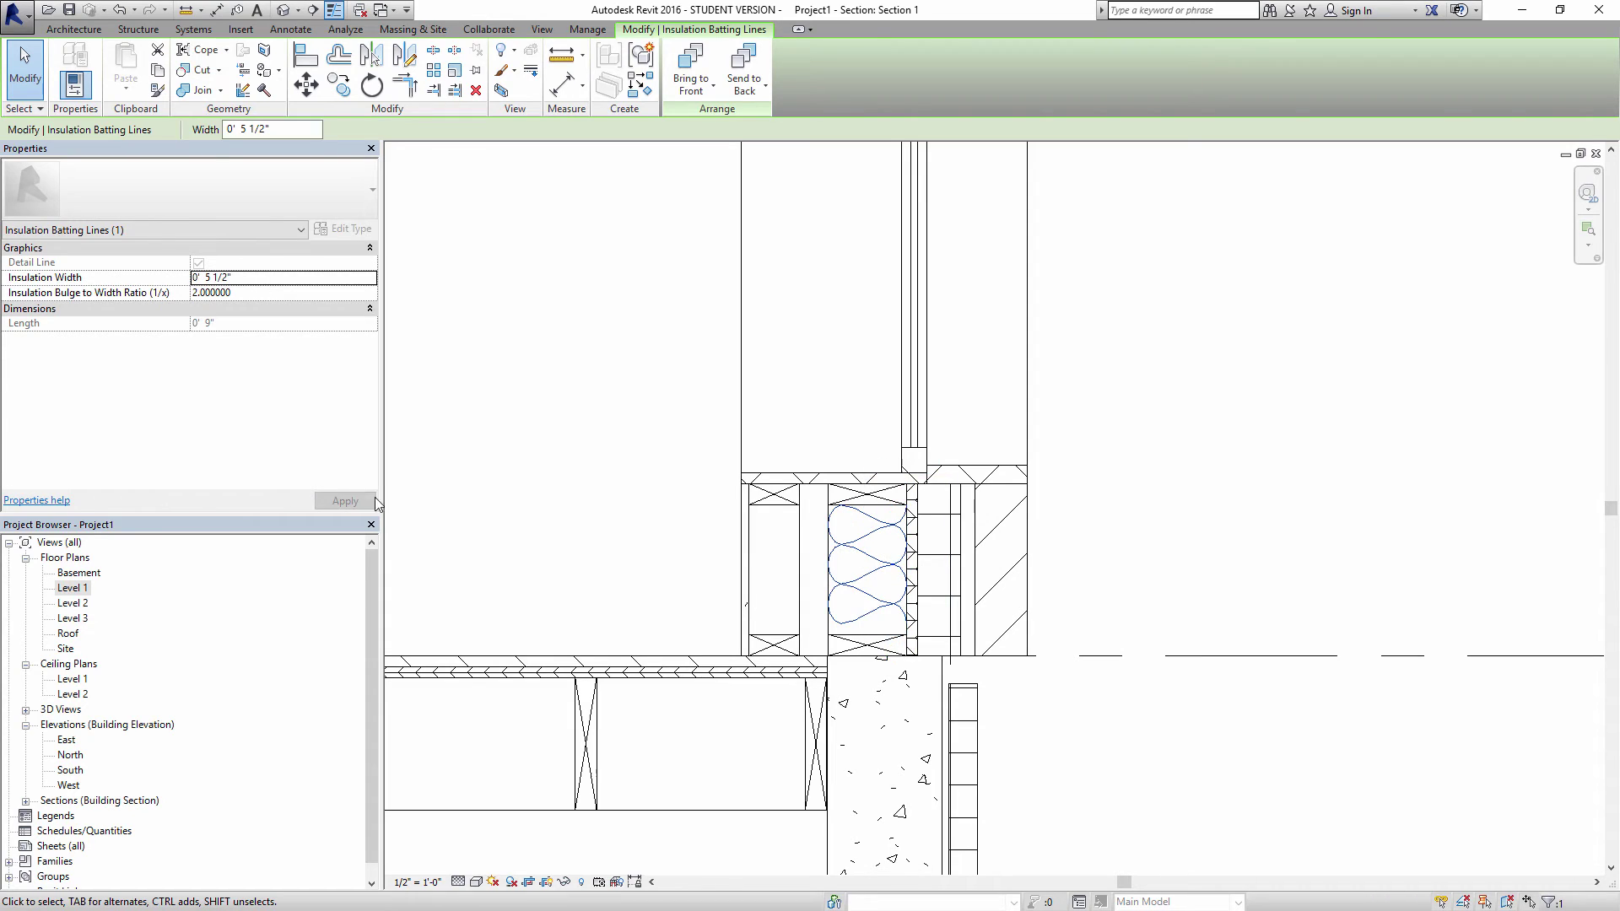
click(615, 460)
scroll(629, 443, down, 1)
scroll(939, 567, up, 2)
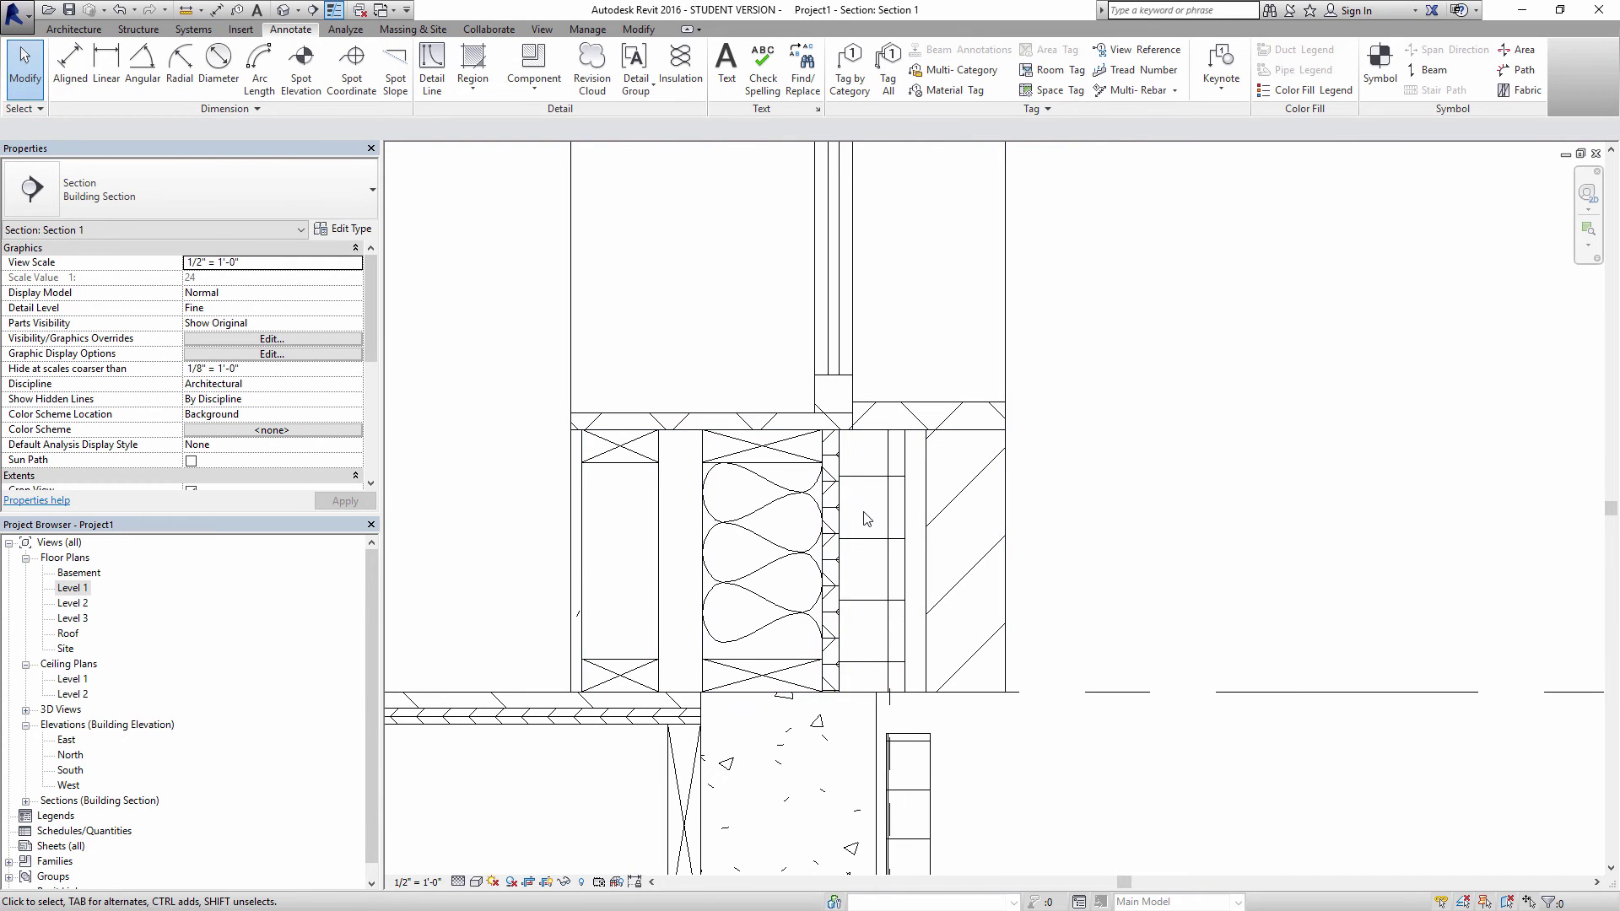
middle_drag(540, 546, 640, 512)
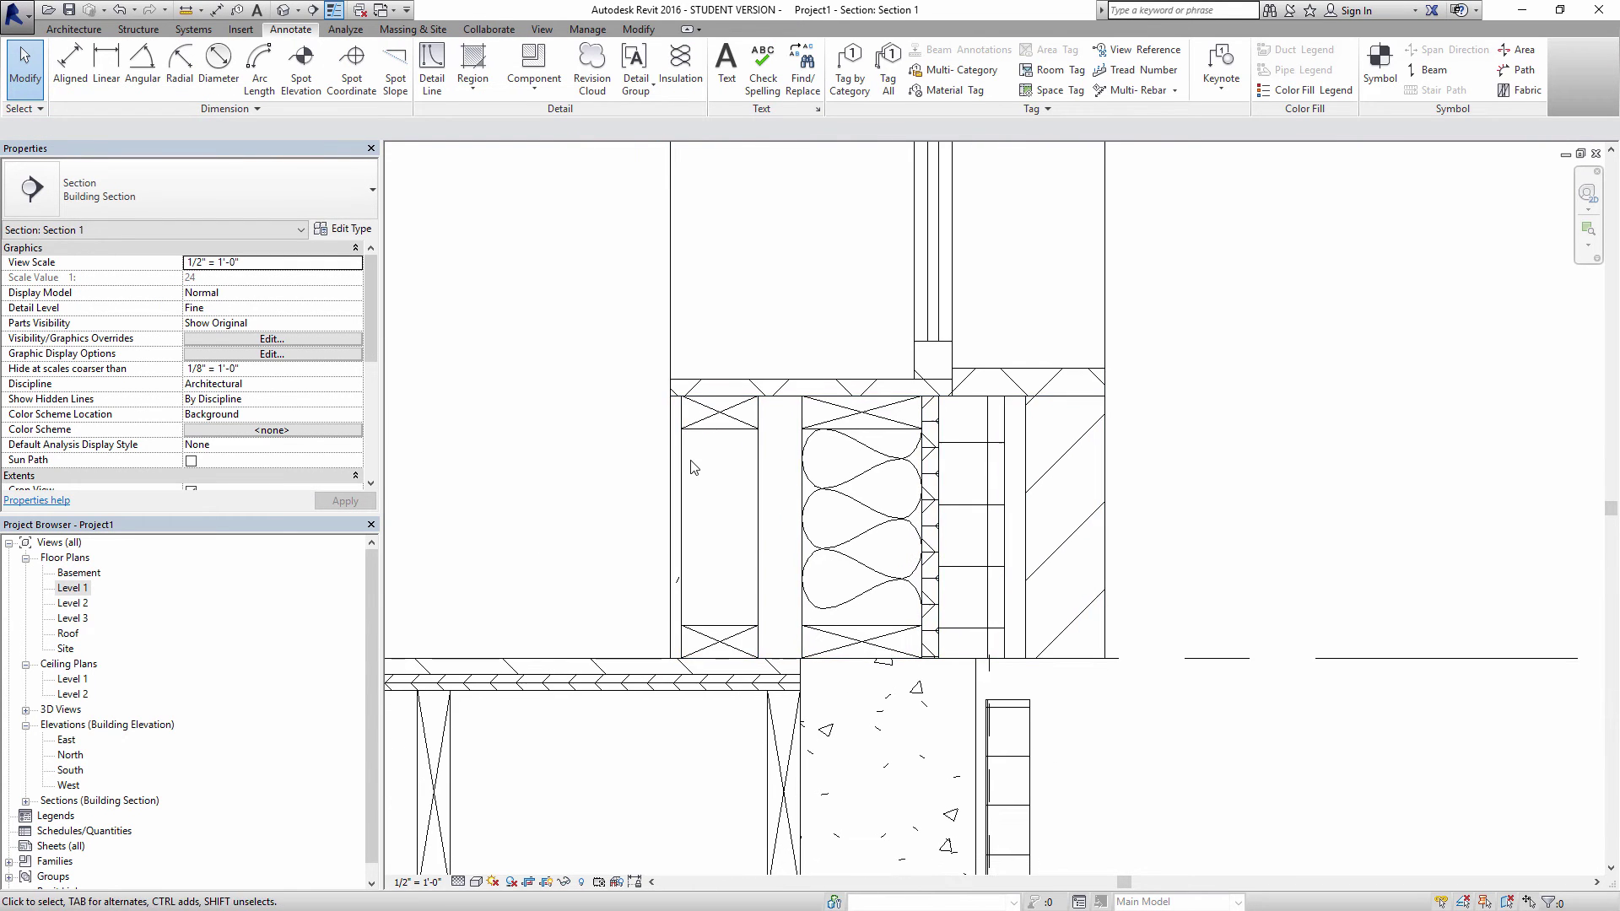
- In the example detail, crossing-window select the masonry anchor and brick filled regions, eleven elements in all
click(852, 523)
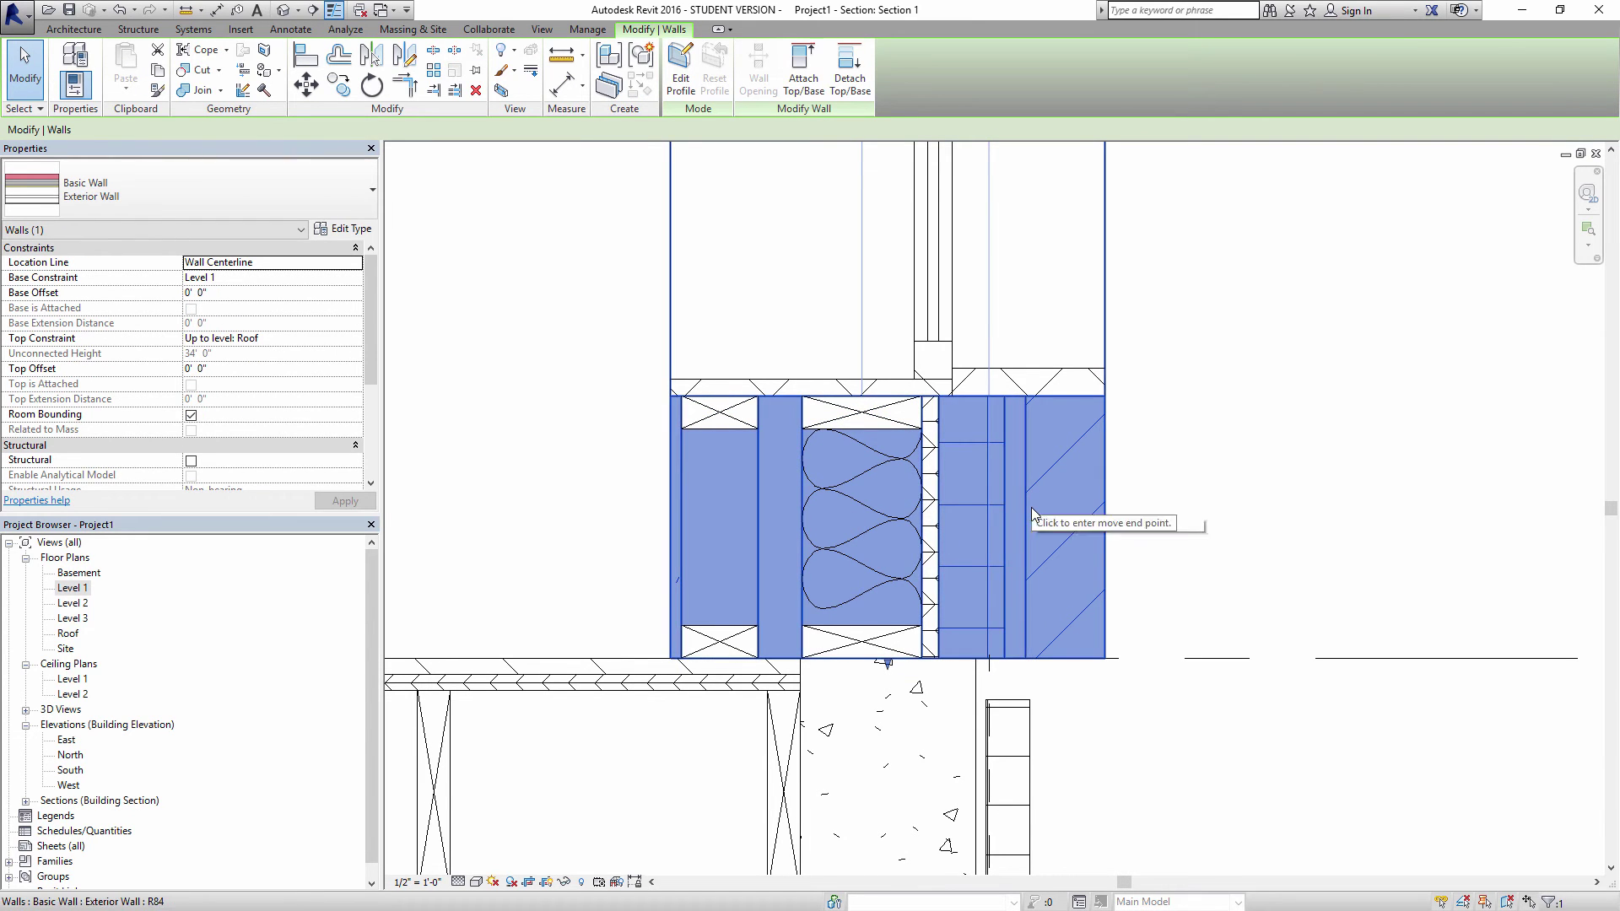
scroll(1032, 508, down, 4)
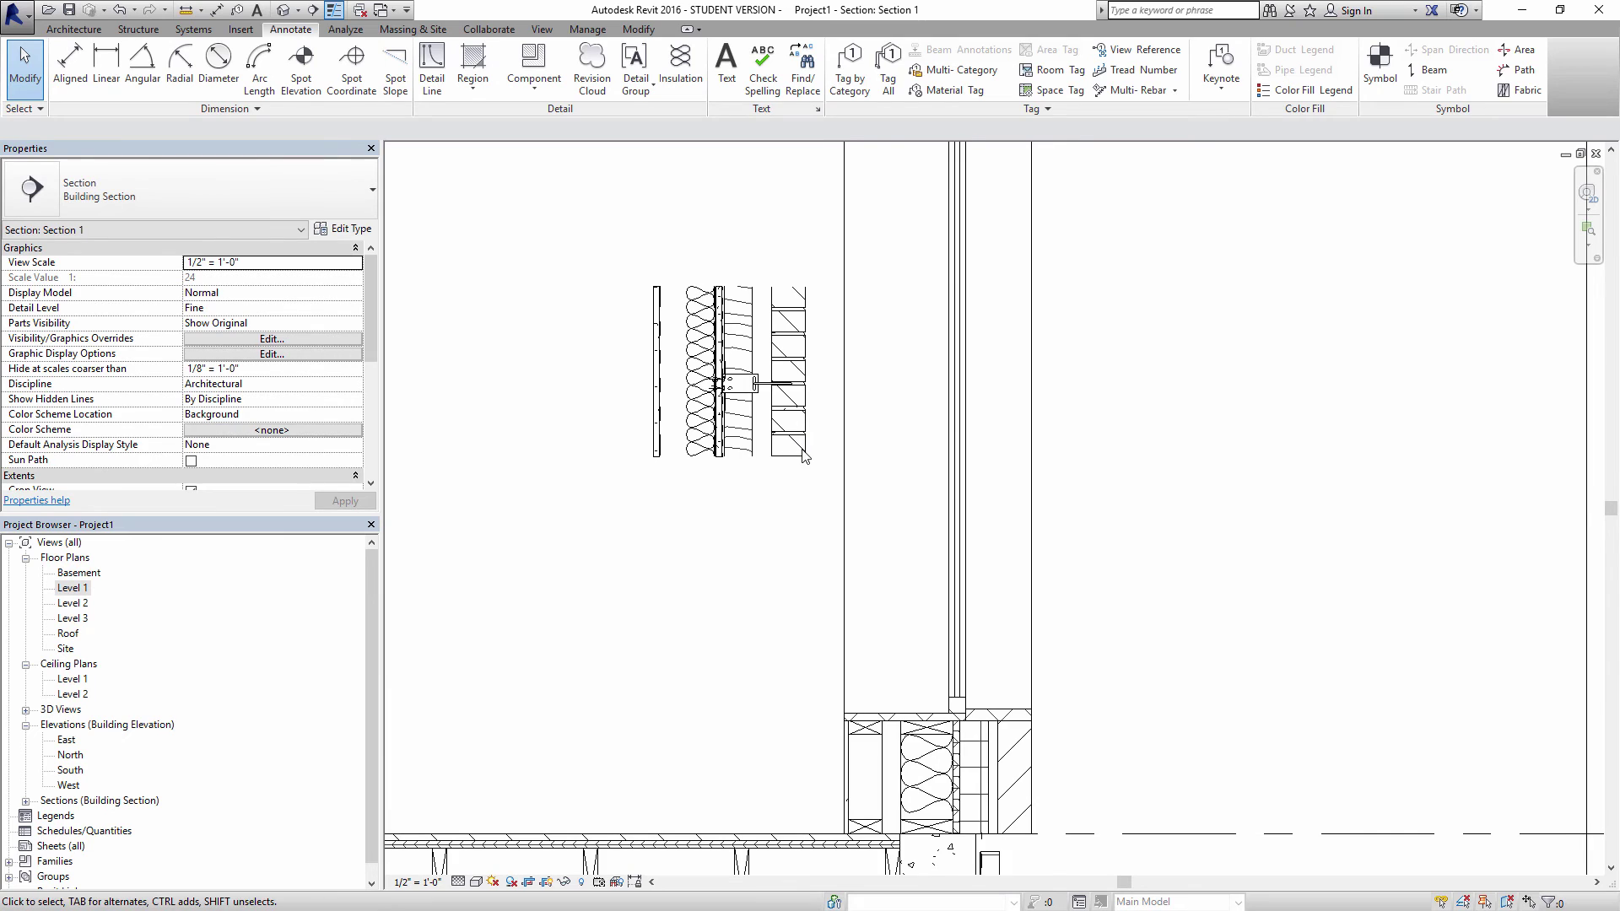
click(798, 449)
scroll(861, 473, up, 5)
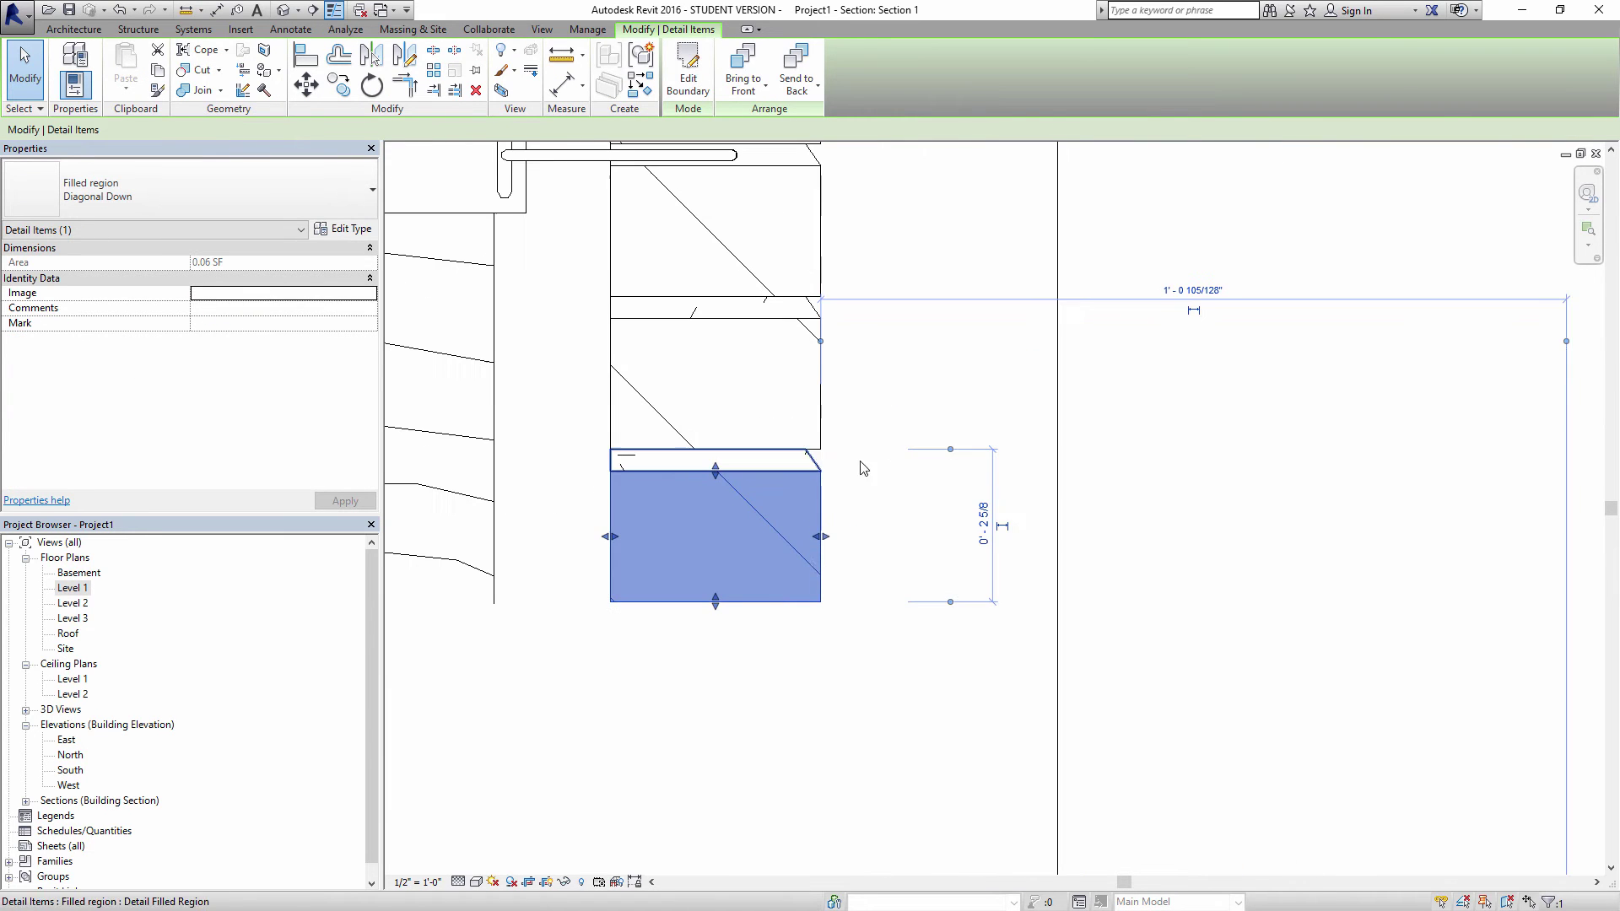
click(875, 633)
drag(878, 629, 585, 261)
middle_drag(684, 287, 802, 452)
middle_drag(715, 385, 1000, 404)
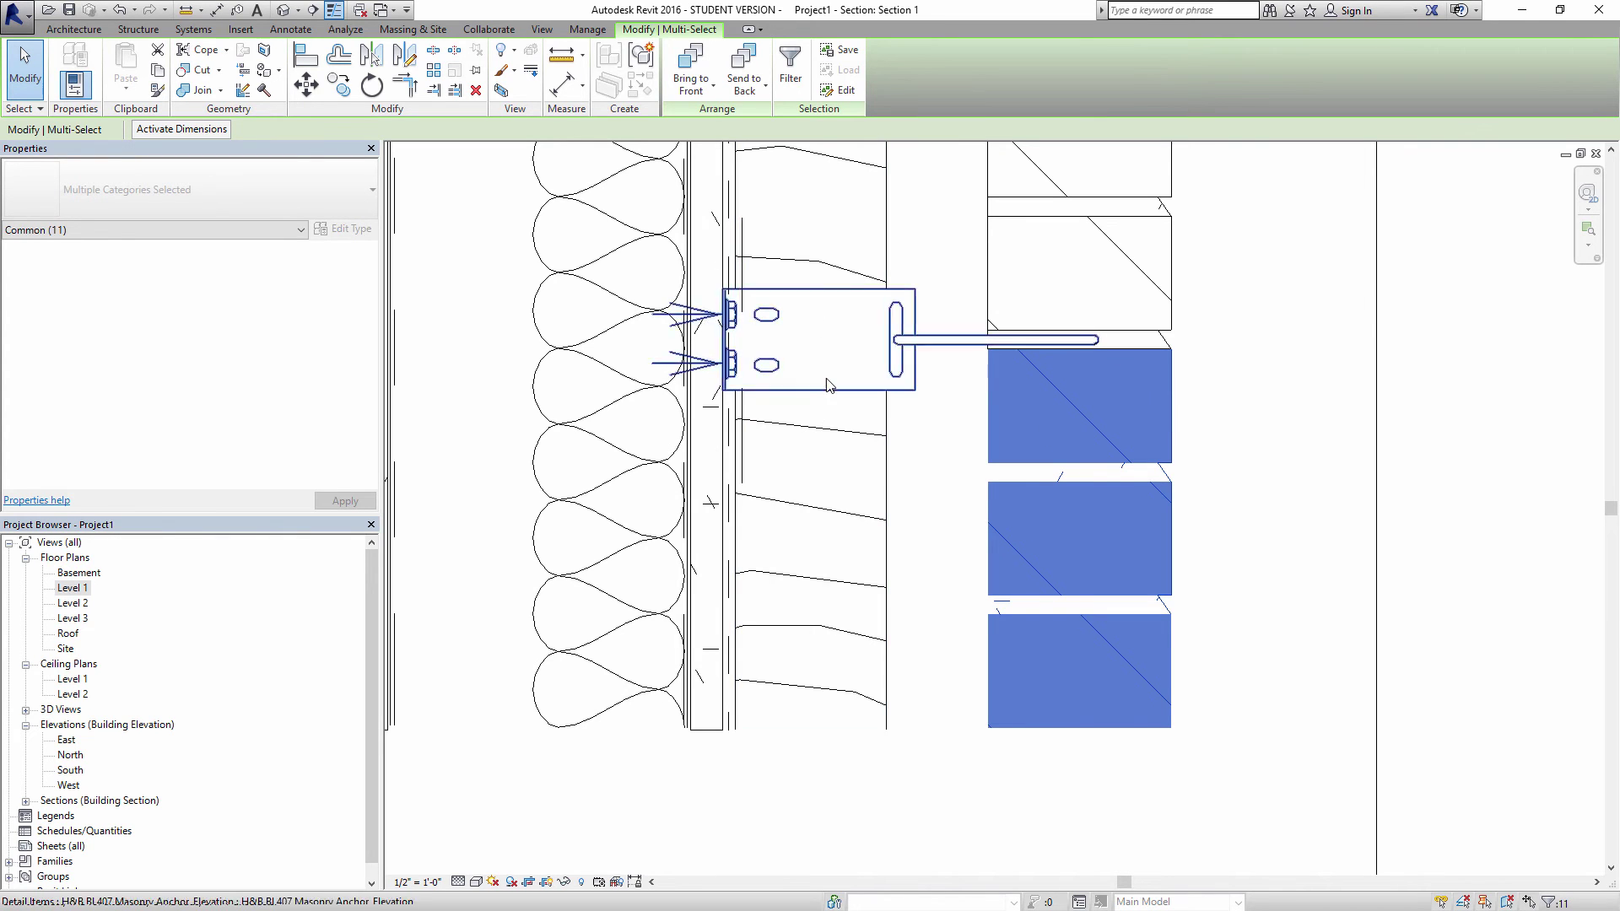
- Copy the three brick regions down to the wall base and delete the stray extra copy
scroll(800, 352, down, 3)
scroll(1266, 713, down, 3)
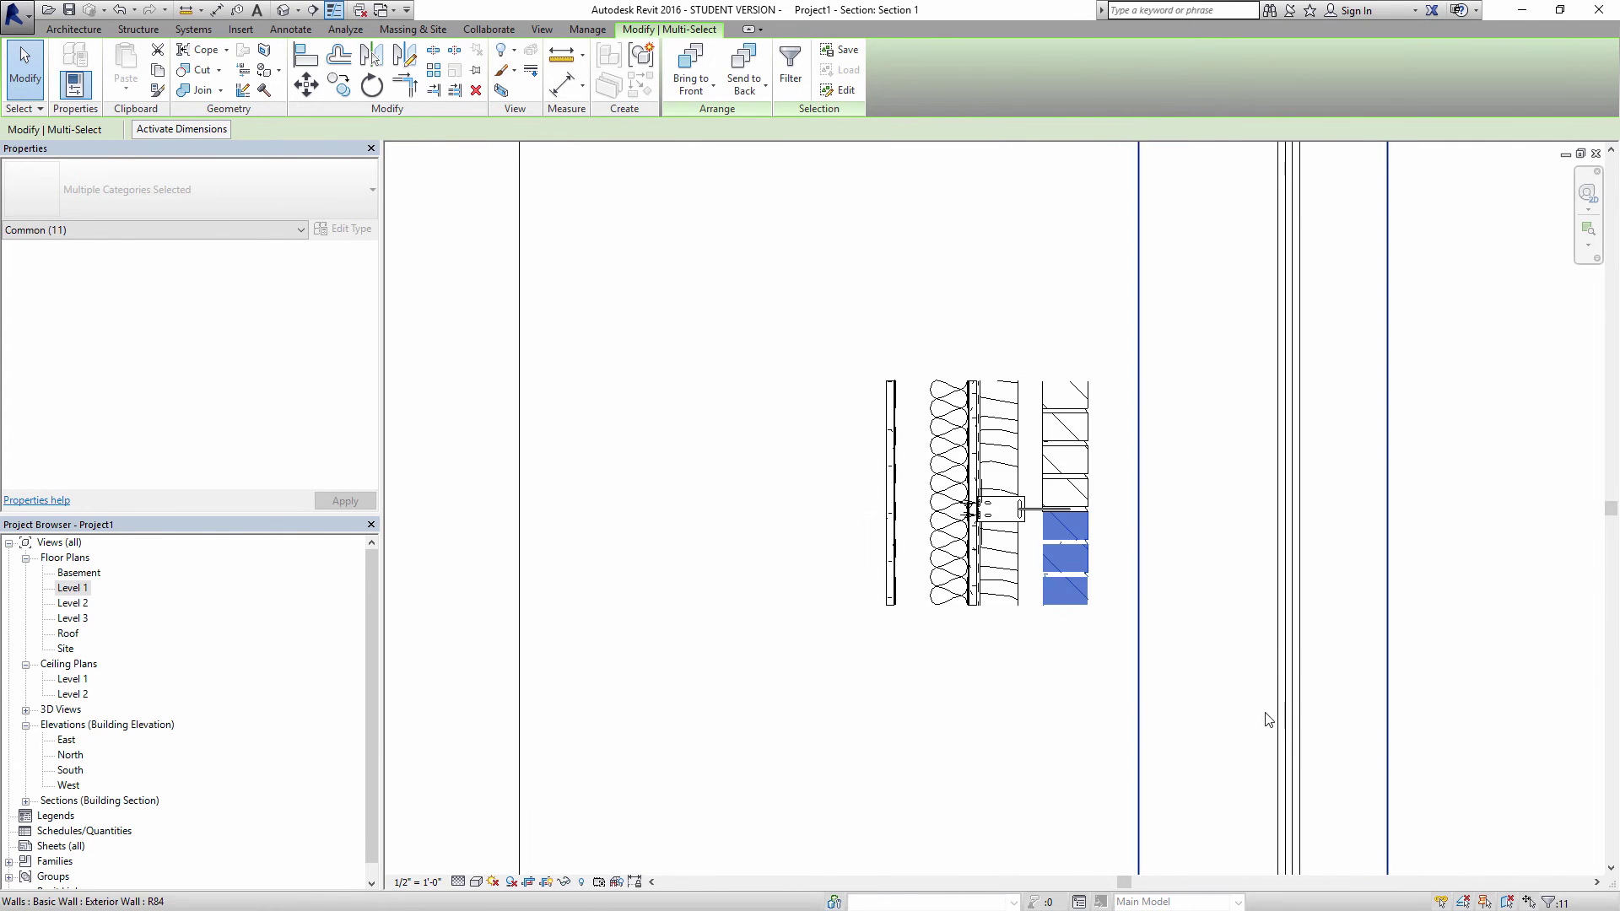
middle_drag(1266, 712, 890, 470)
scroll(759, 373, down, 2)
scroll(698, 336, up, 1)
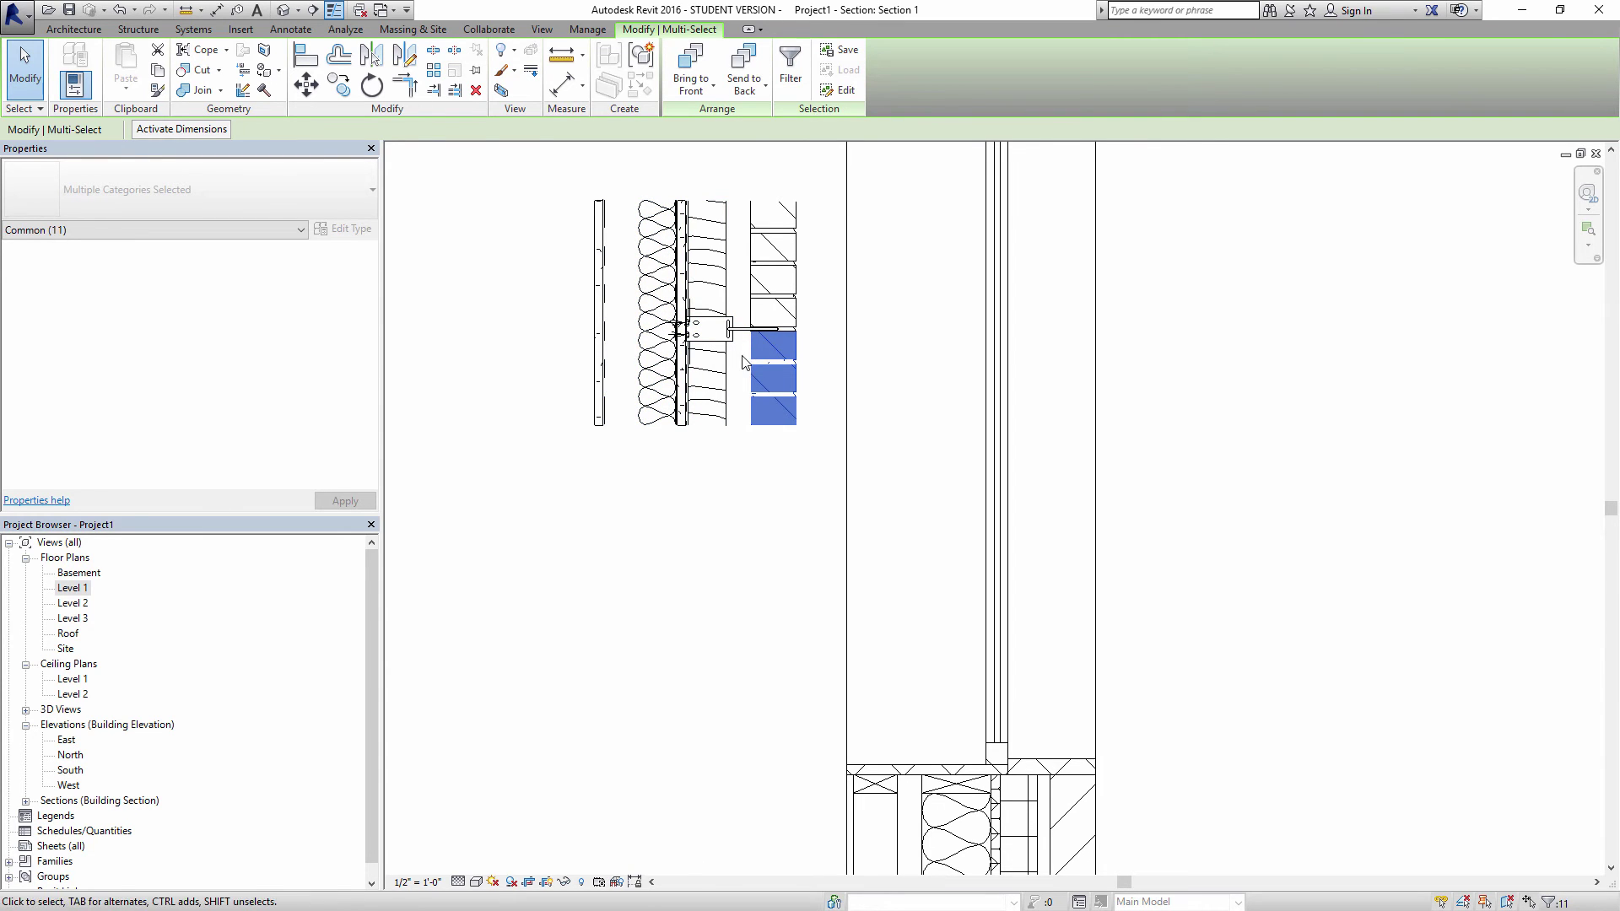
middle_drag(766, 397, 690, 261)
click(339, 84)
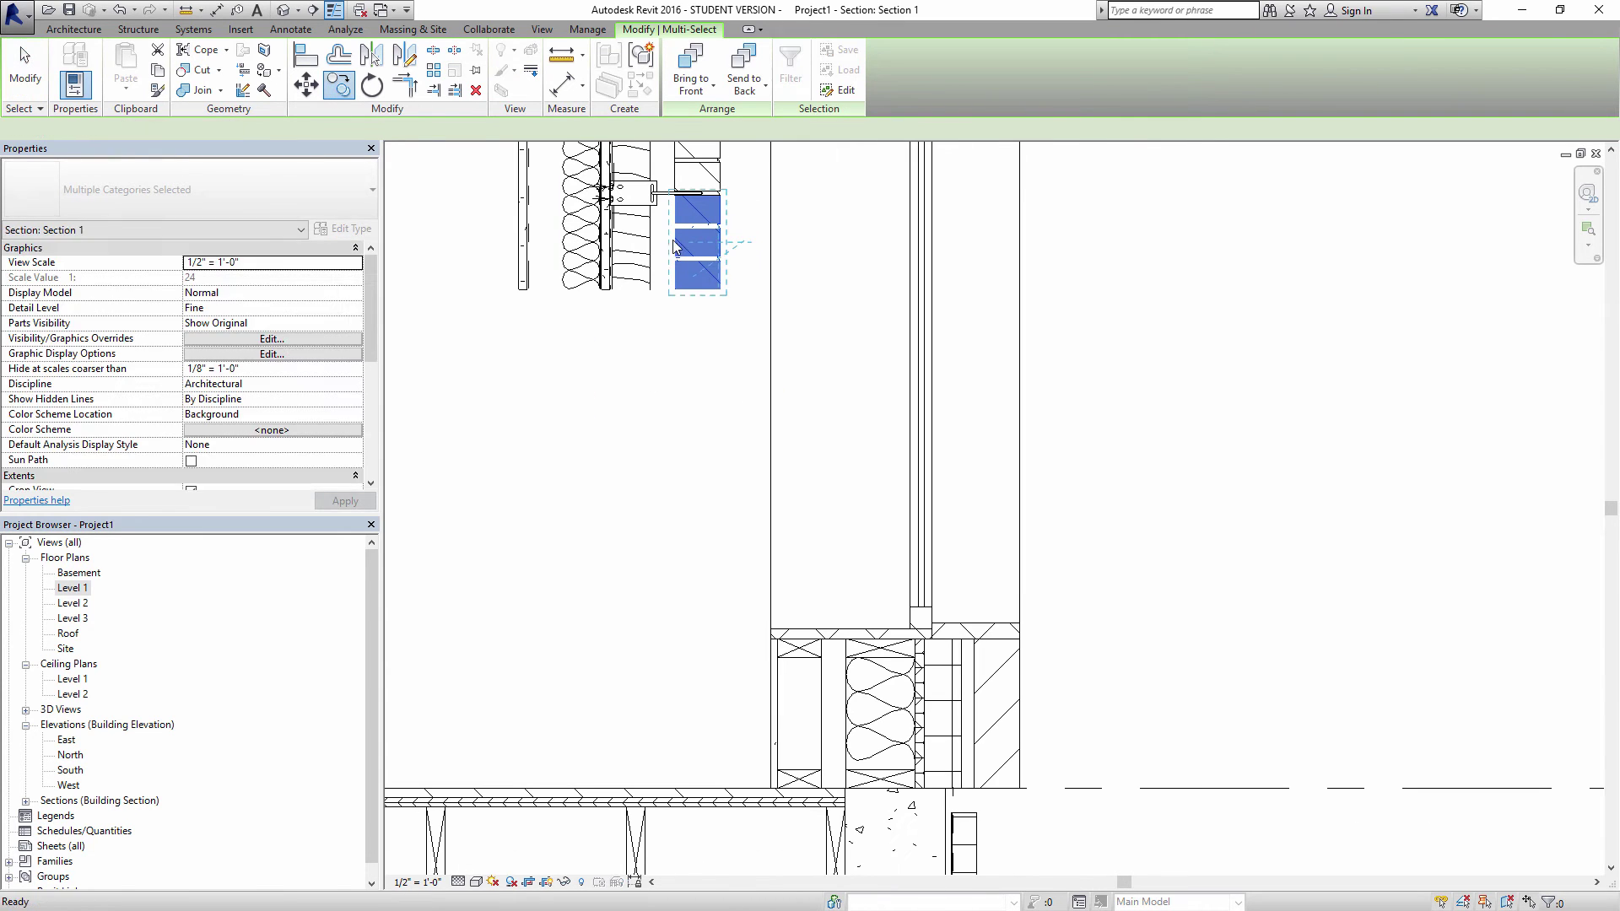
click(721, 288)
click(1020, 789)
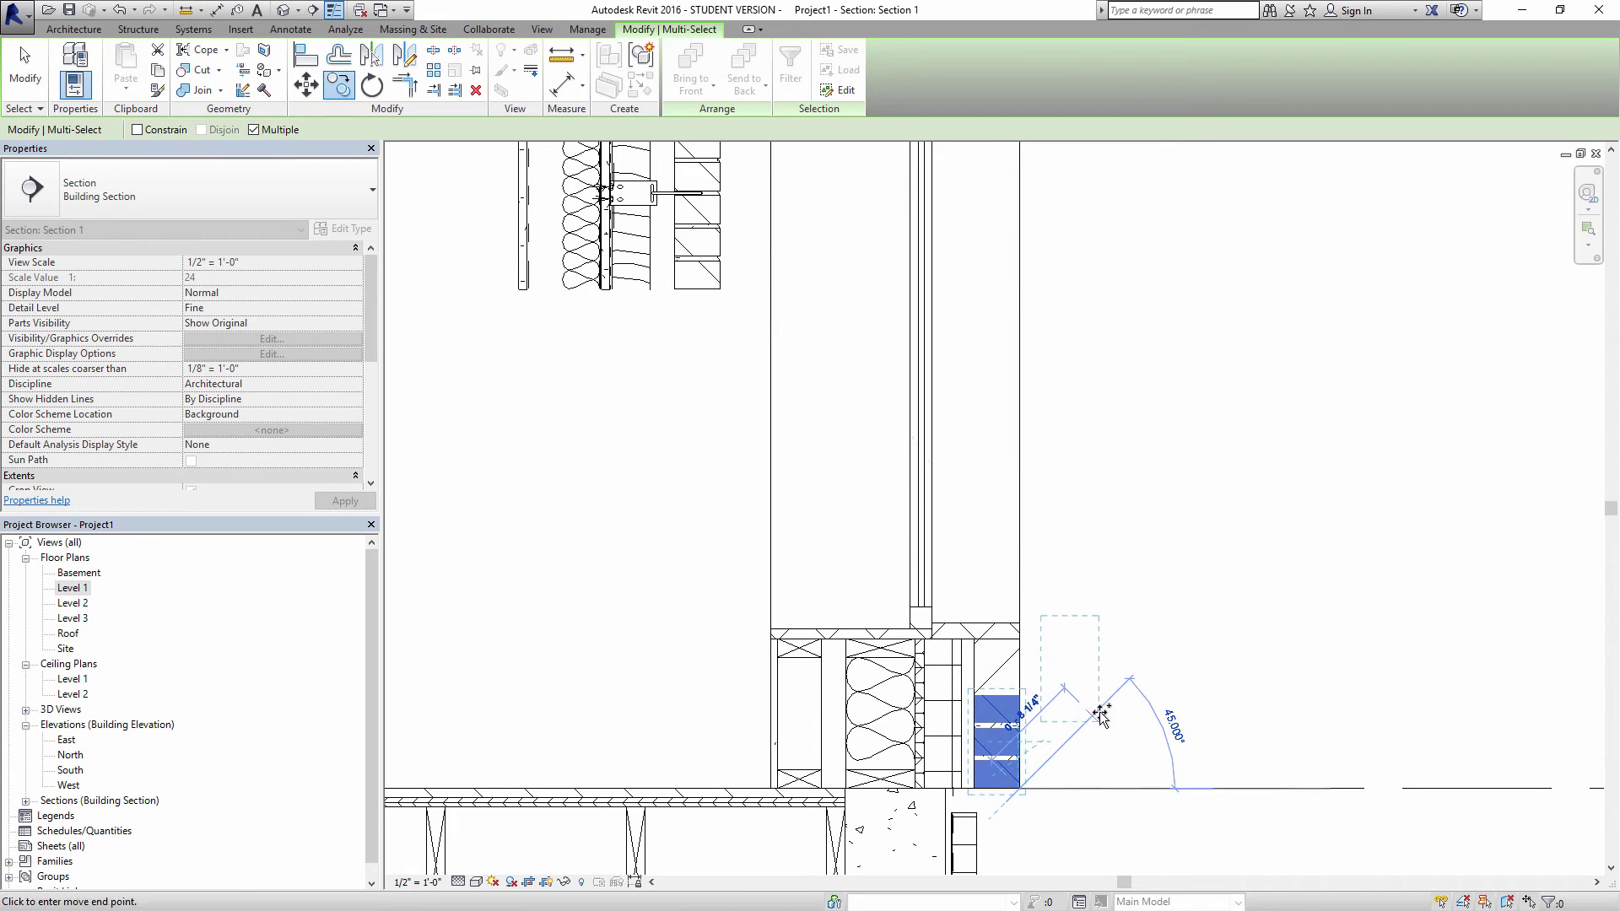
click(1103, 708)
scroll(1073, 669, up, 2)
key(Escape)
key(Escape)
drag(1180, 514, 1042, 748)
key(Delete)
- Shorten the top brick at the floor junction so it fits under the sill
click(959, 716)
scroll(959, 716, up, 2)
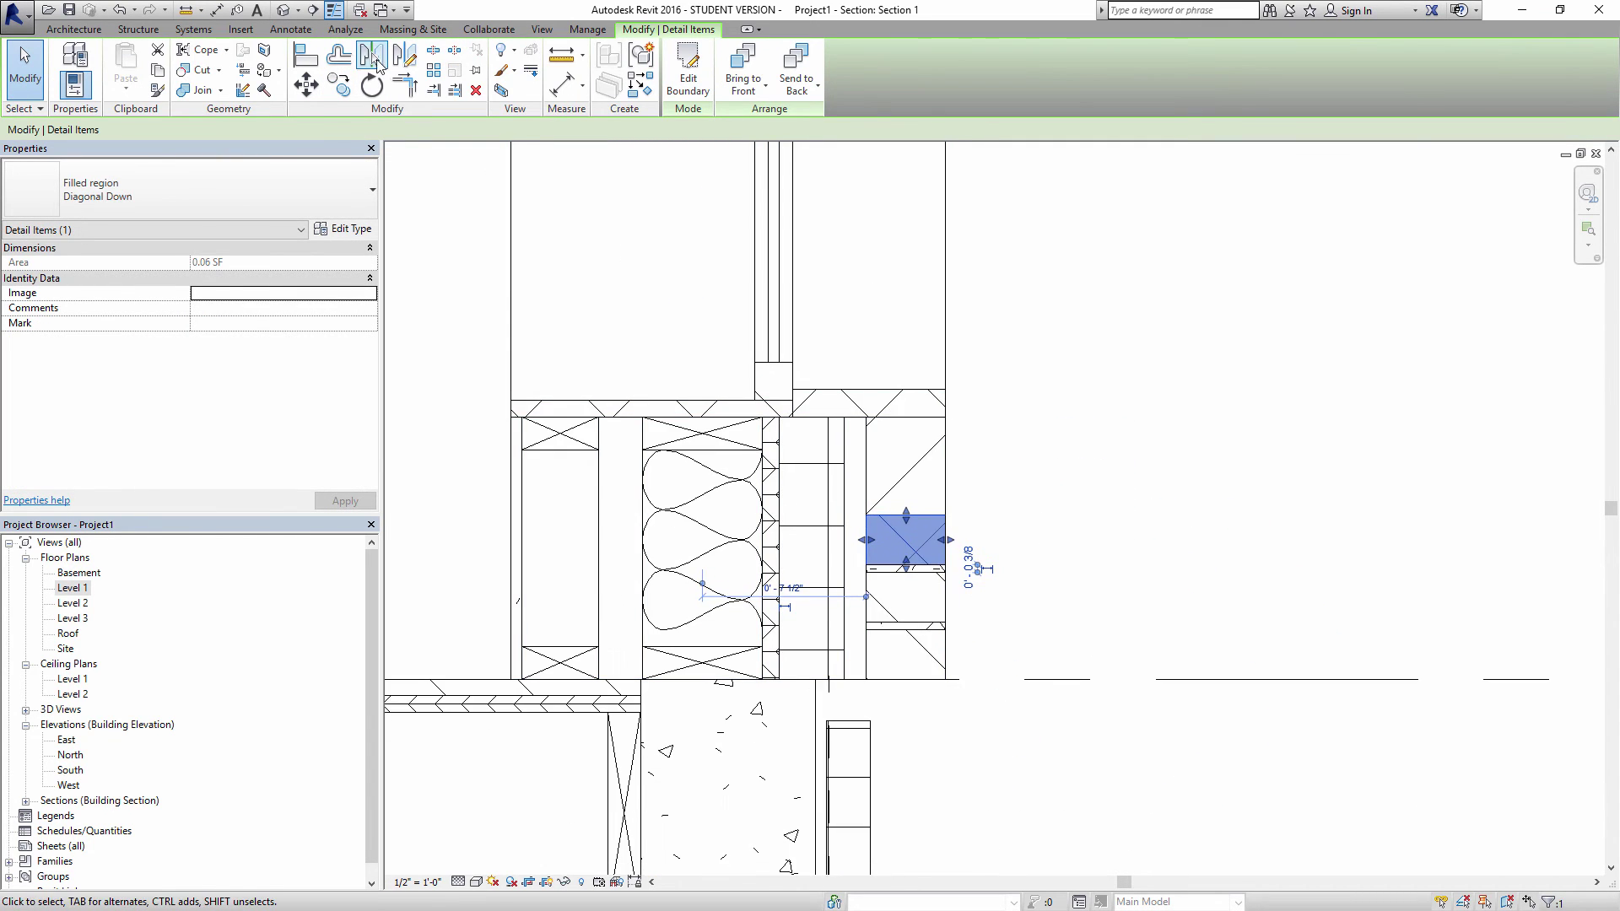
key(c)
key(o)
scroll(954, 616, up, 2)
click(935, 599)
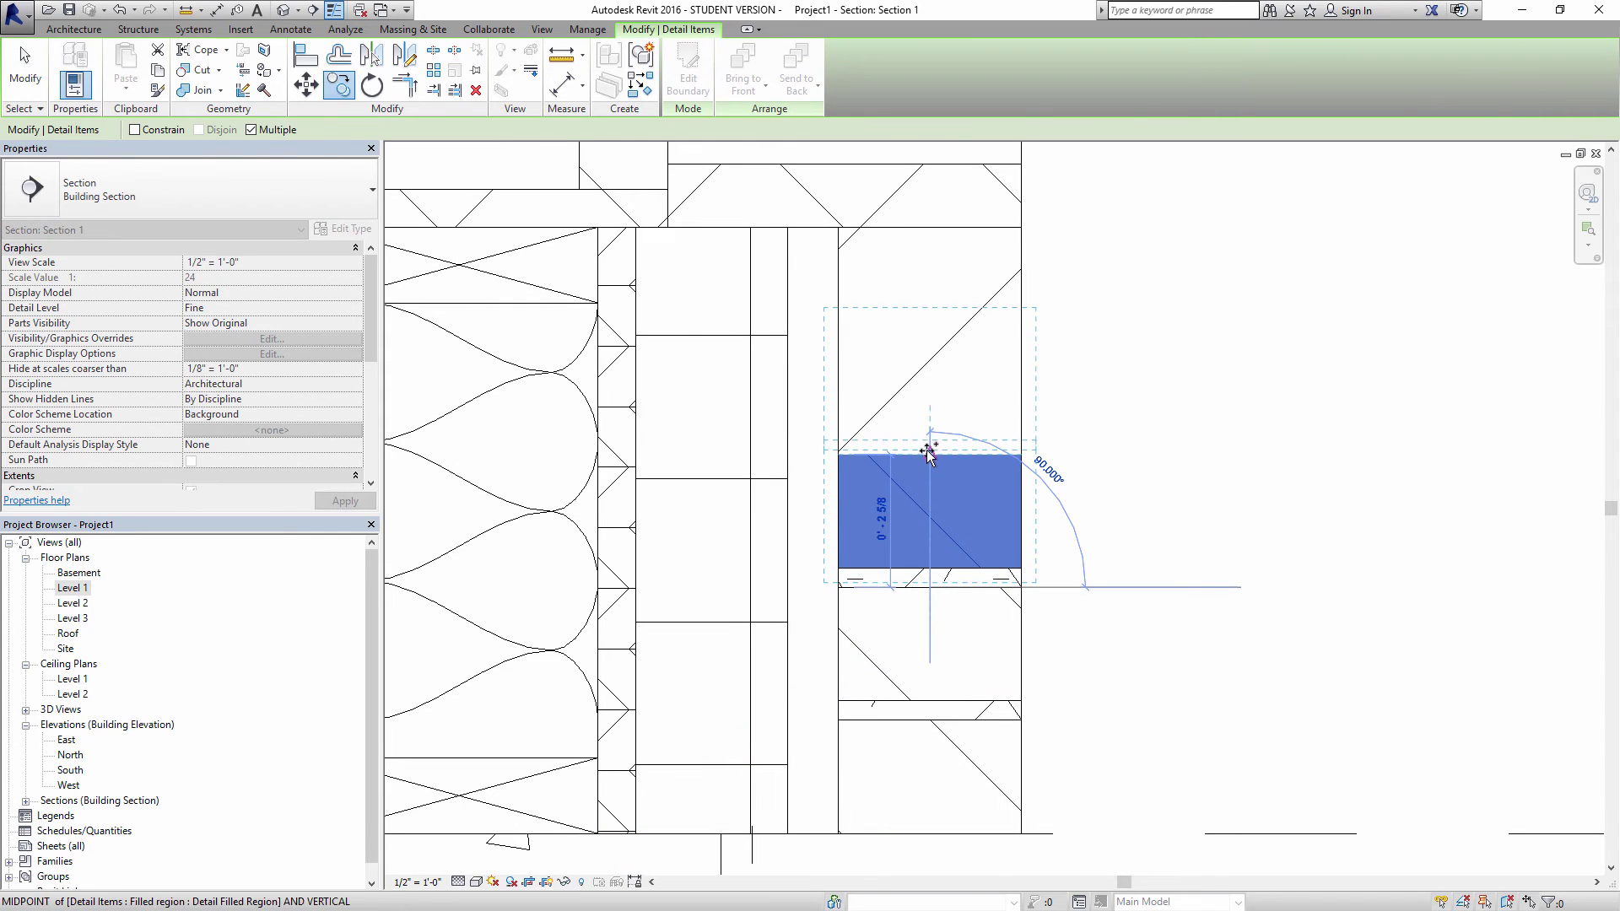
scroll(930, 325, down, 4)
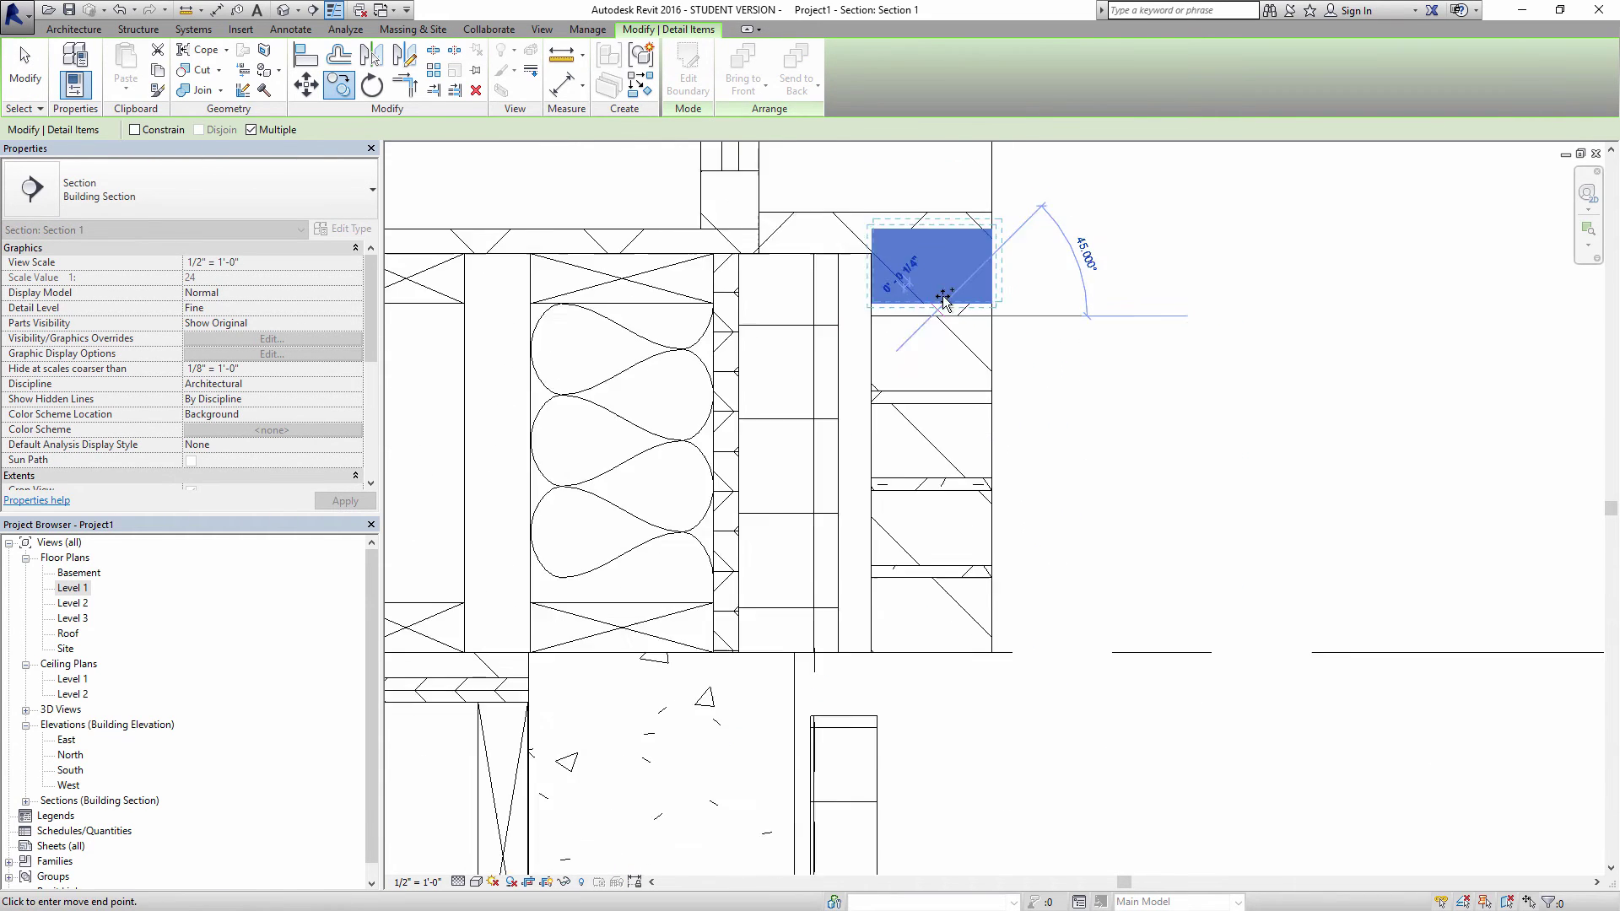
key(Escape)
key(Escape)
click(869, 416)
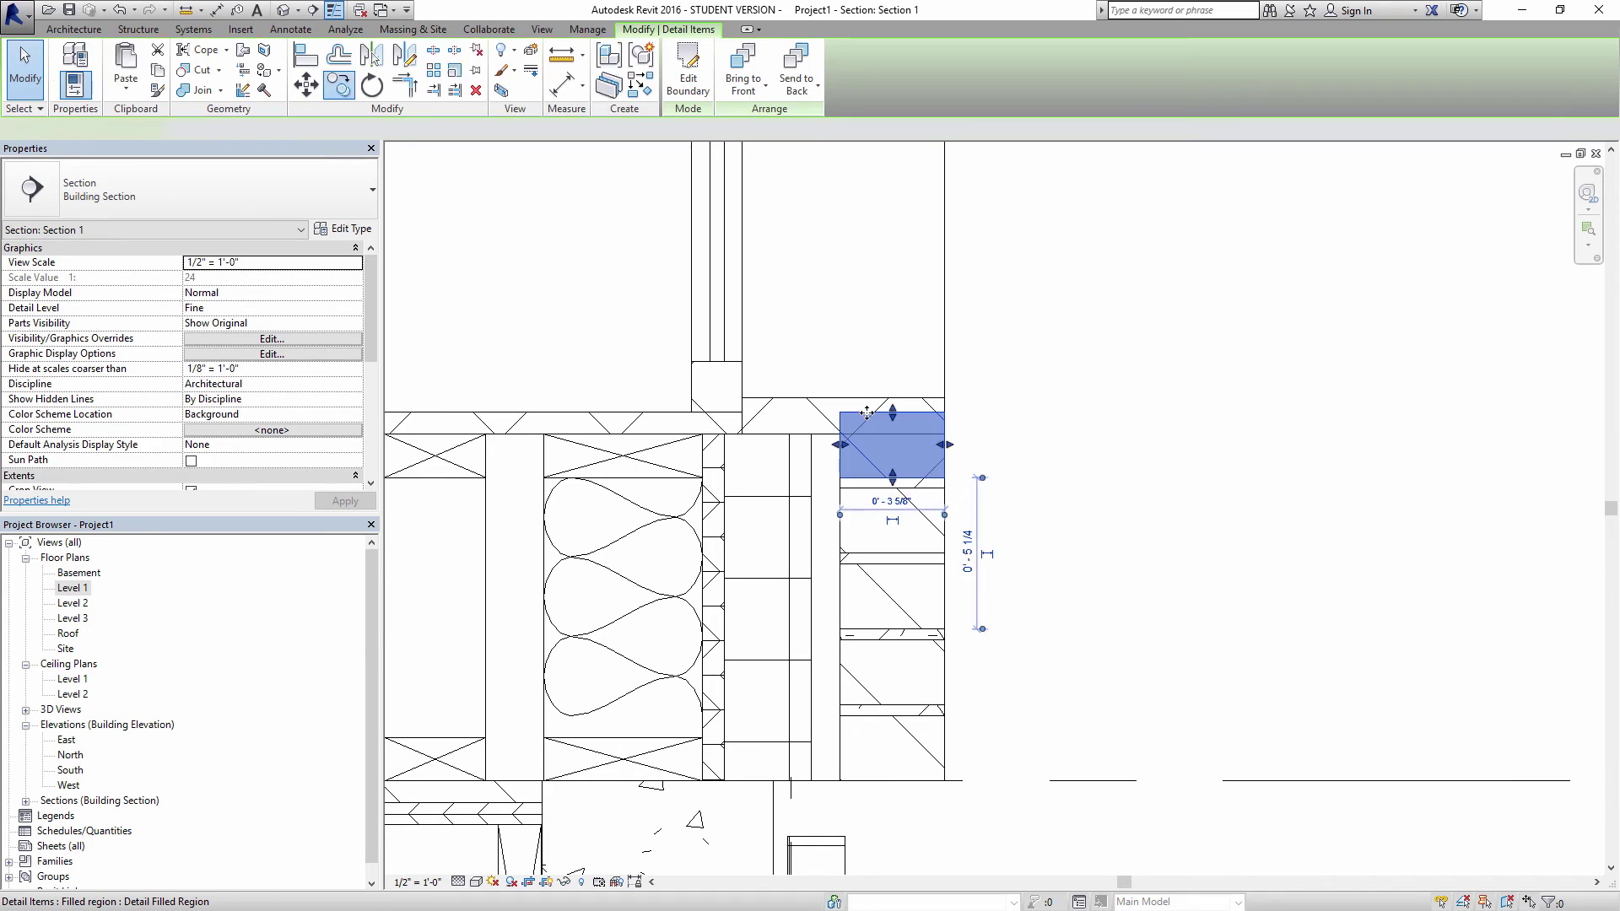
scroll(886, 416, up, 2)
drag(899, 412, 893, 456)
- Survey the wall section above the floor to locate the upper insulation and anchor detail
click(1151, 408)
scroll(1152, 411, down, 4)
scroll(1152, 411, down, 3)
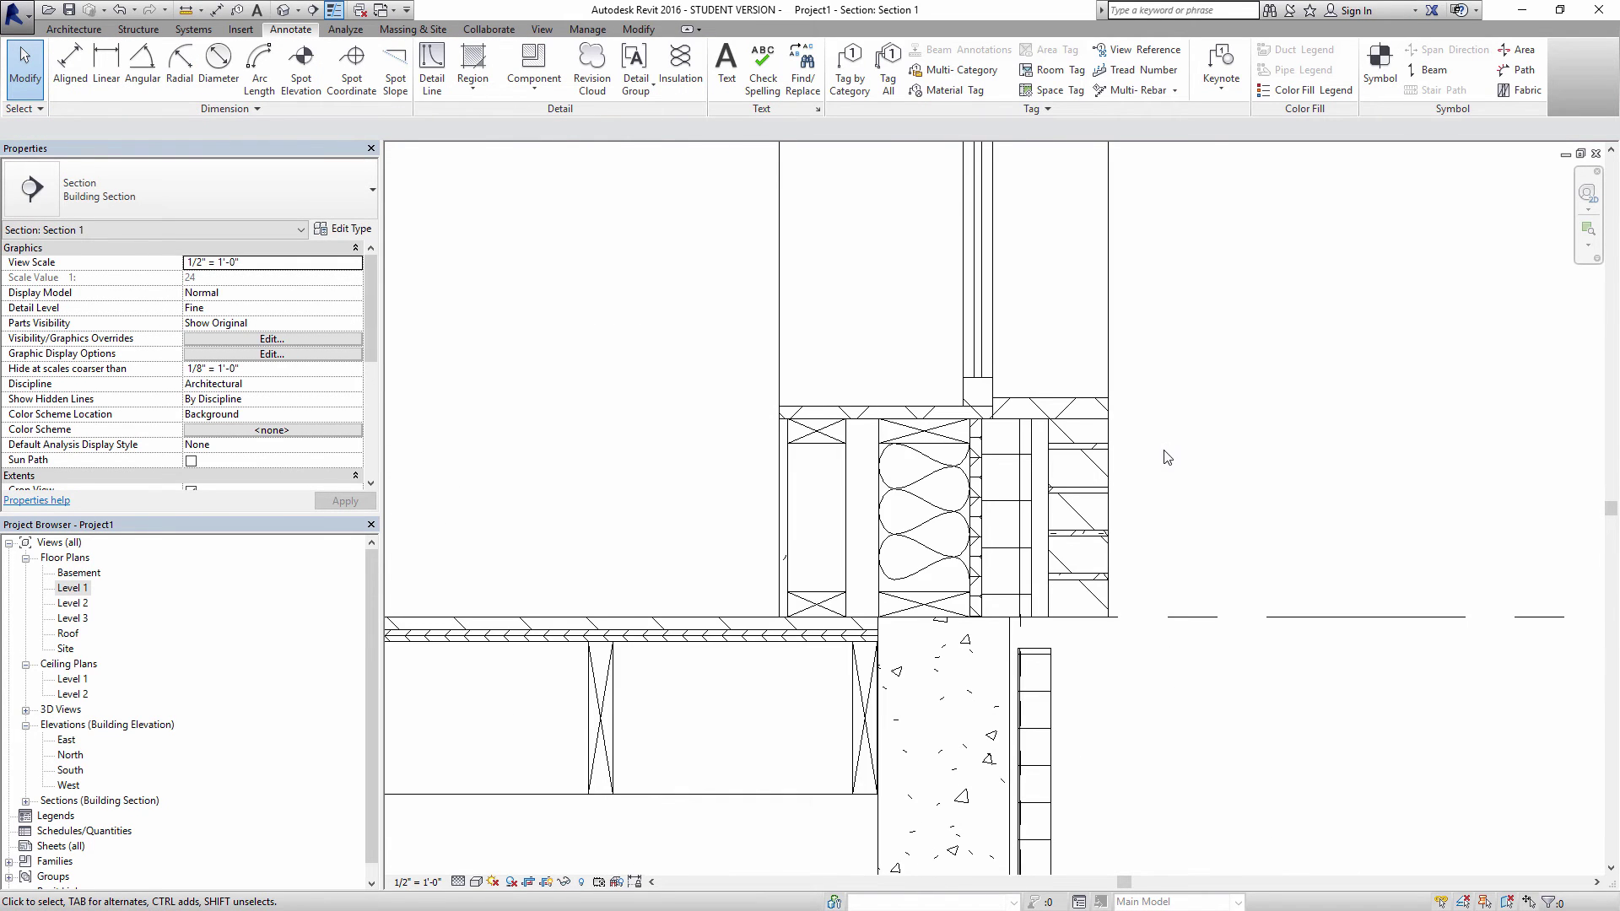
middle_drag(1154, 474, 1128, 437)
scroll(1065, 430, up, 1)
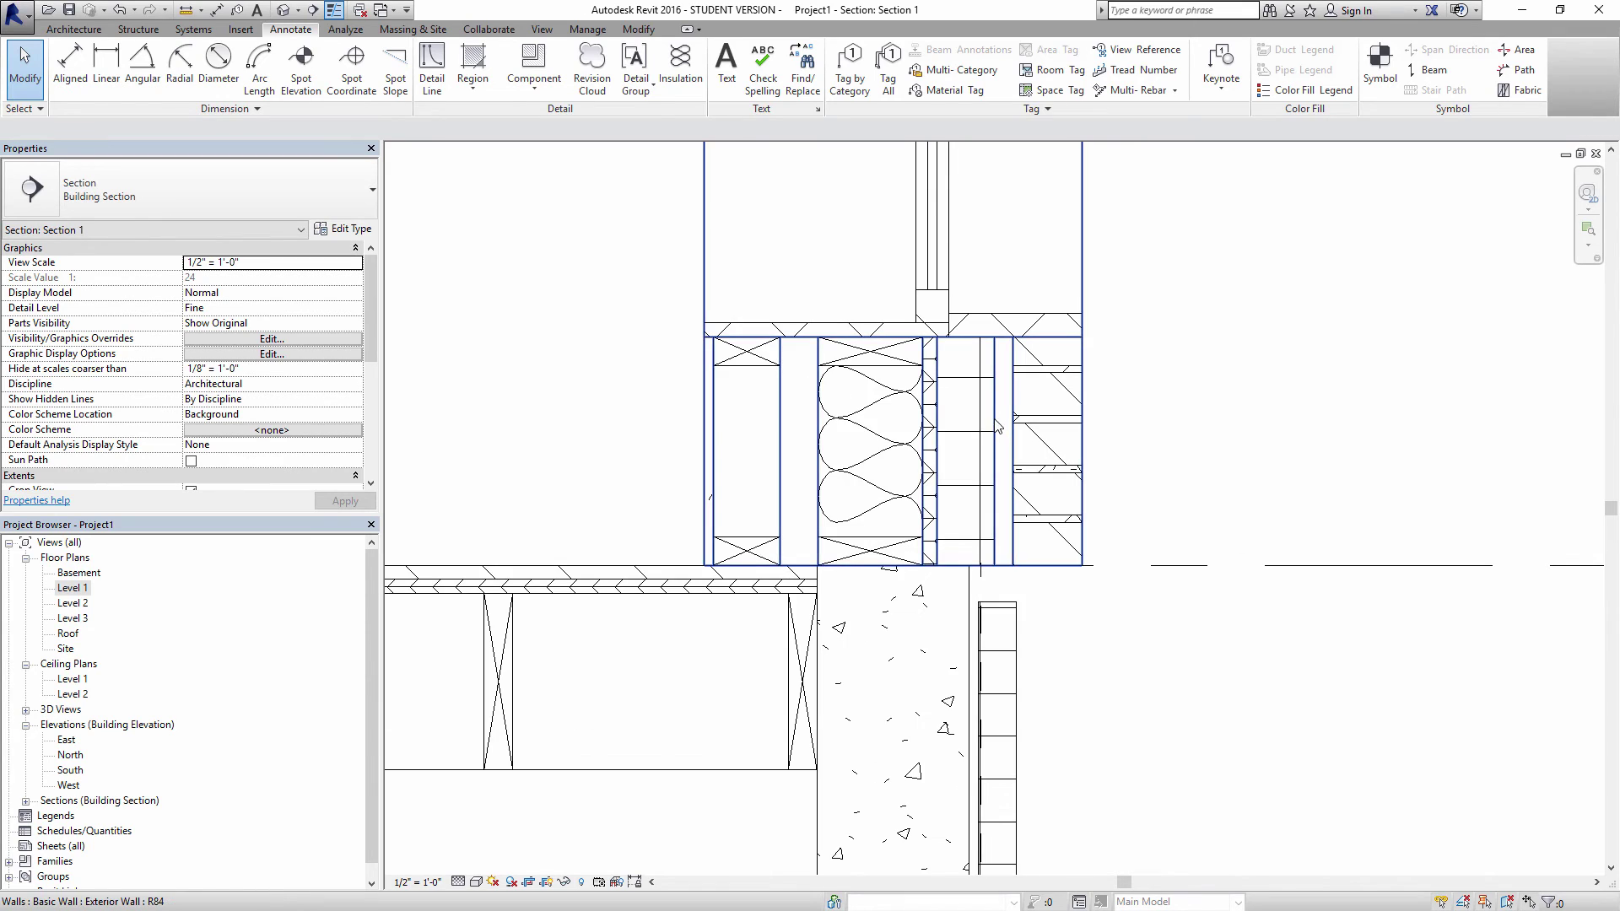
click(998, 426)
scroll(979, 449, down, 2)
click(655, 337)
scroll(657, 336, down, 2)
middle_drag(695, 365, 697, 361)
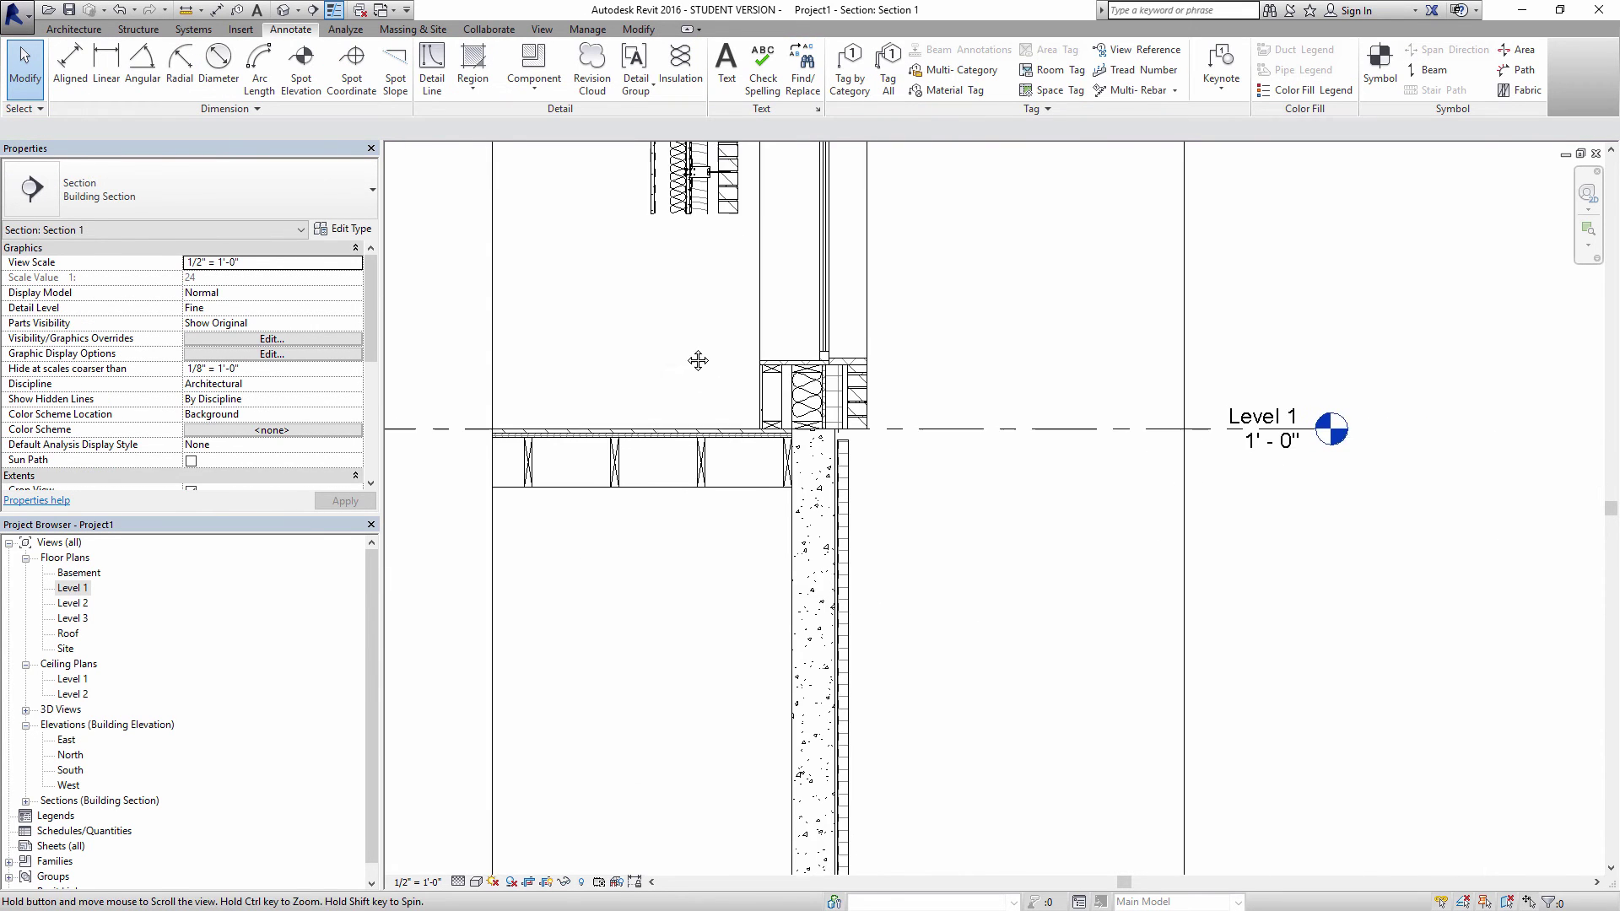
scroll(725, 338, up, 5)
- Copy the SEMI Rigid Insulation strip from its top corner down to the floor junction
click(774, 371)
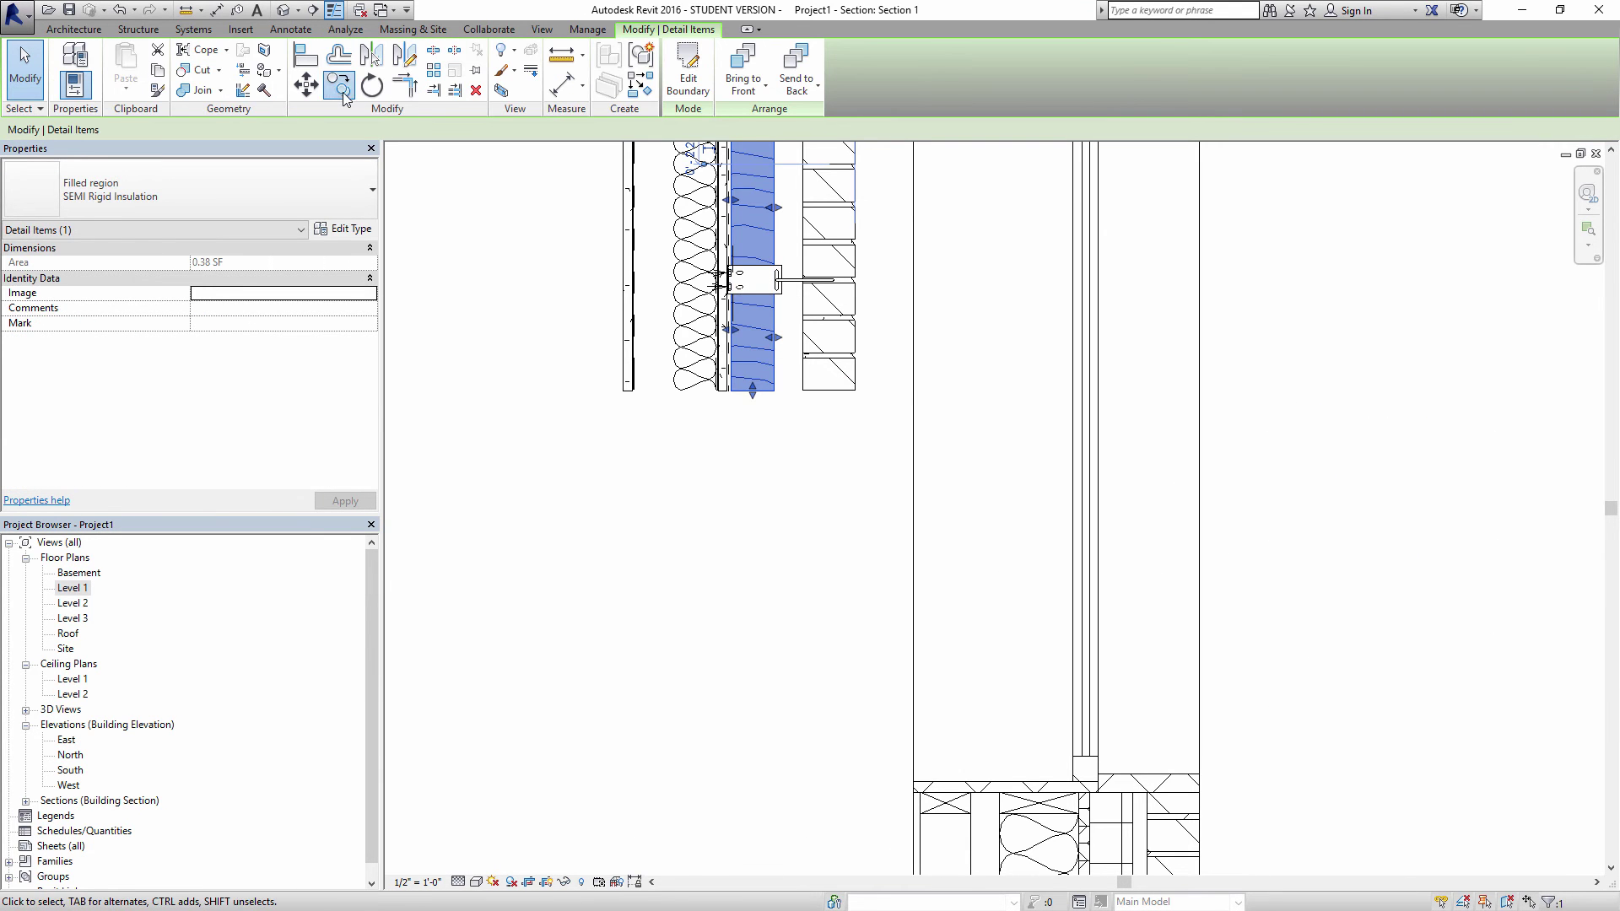
click(340, 86)
middle_drag(731, 144, 743, 255)
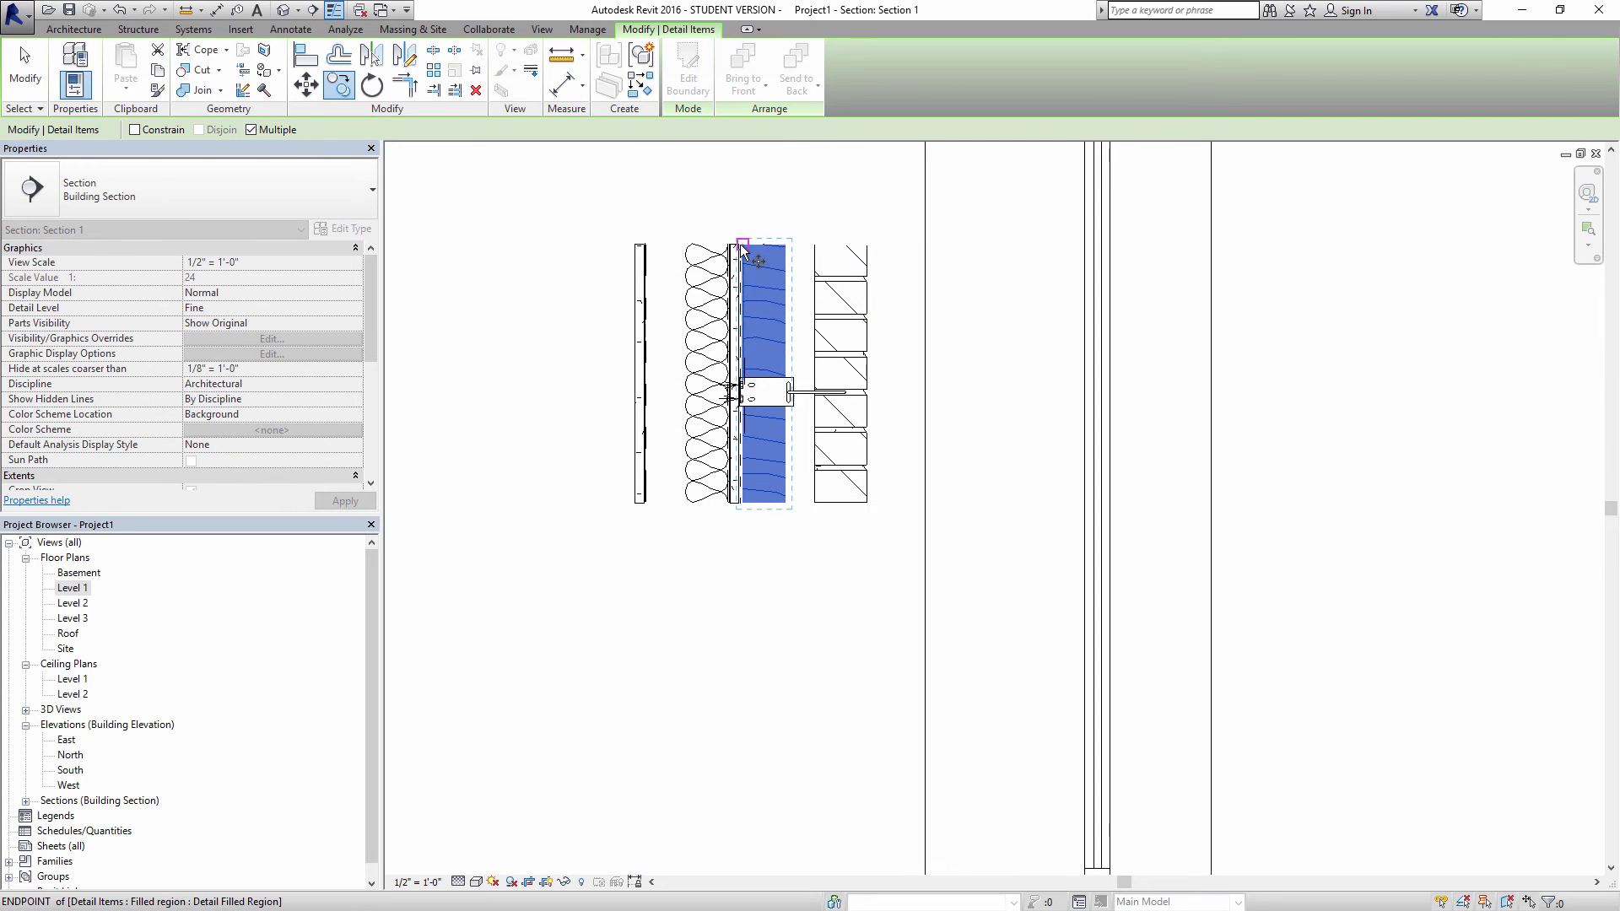
click(743, 247)
scroll(879, 300, down, 3)
scroll(869, 506, up, 5)
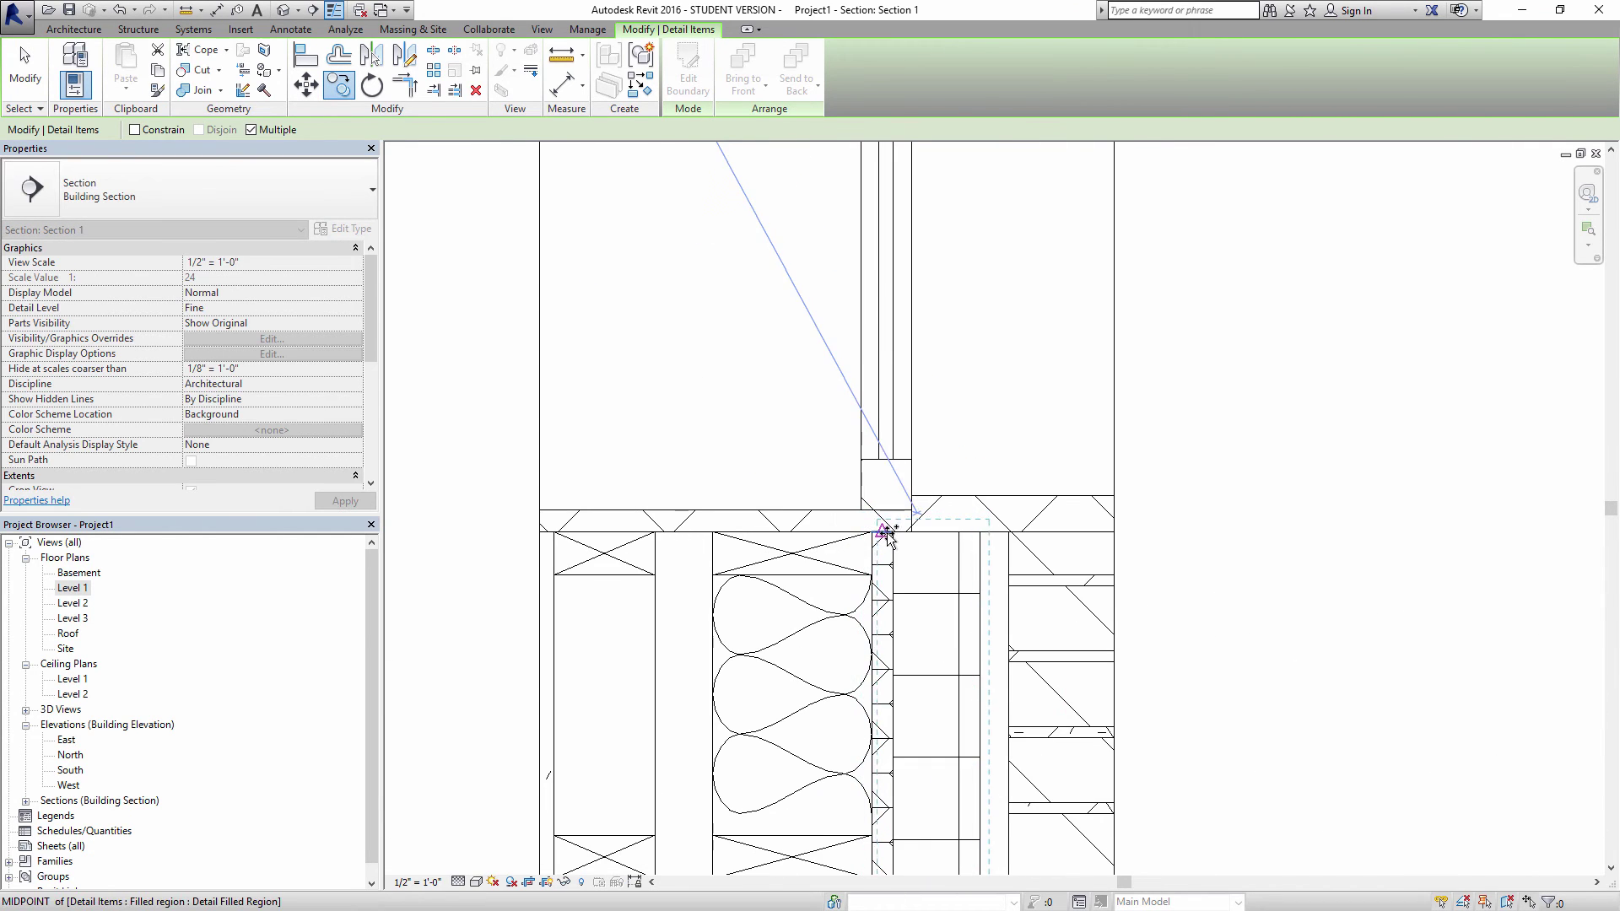
click(886, 536)
scroll(931, 545, down, 3)
key(Escape)
click(934, 819)
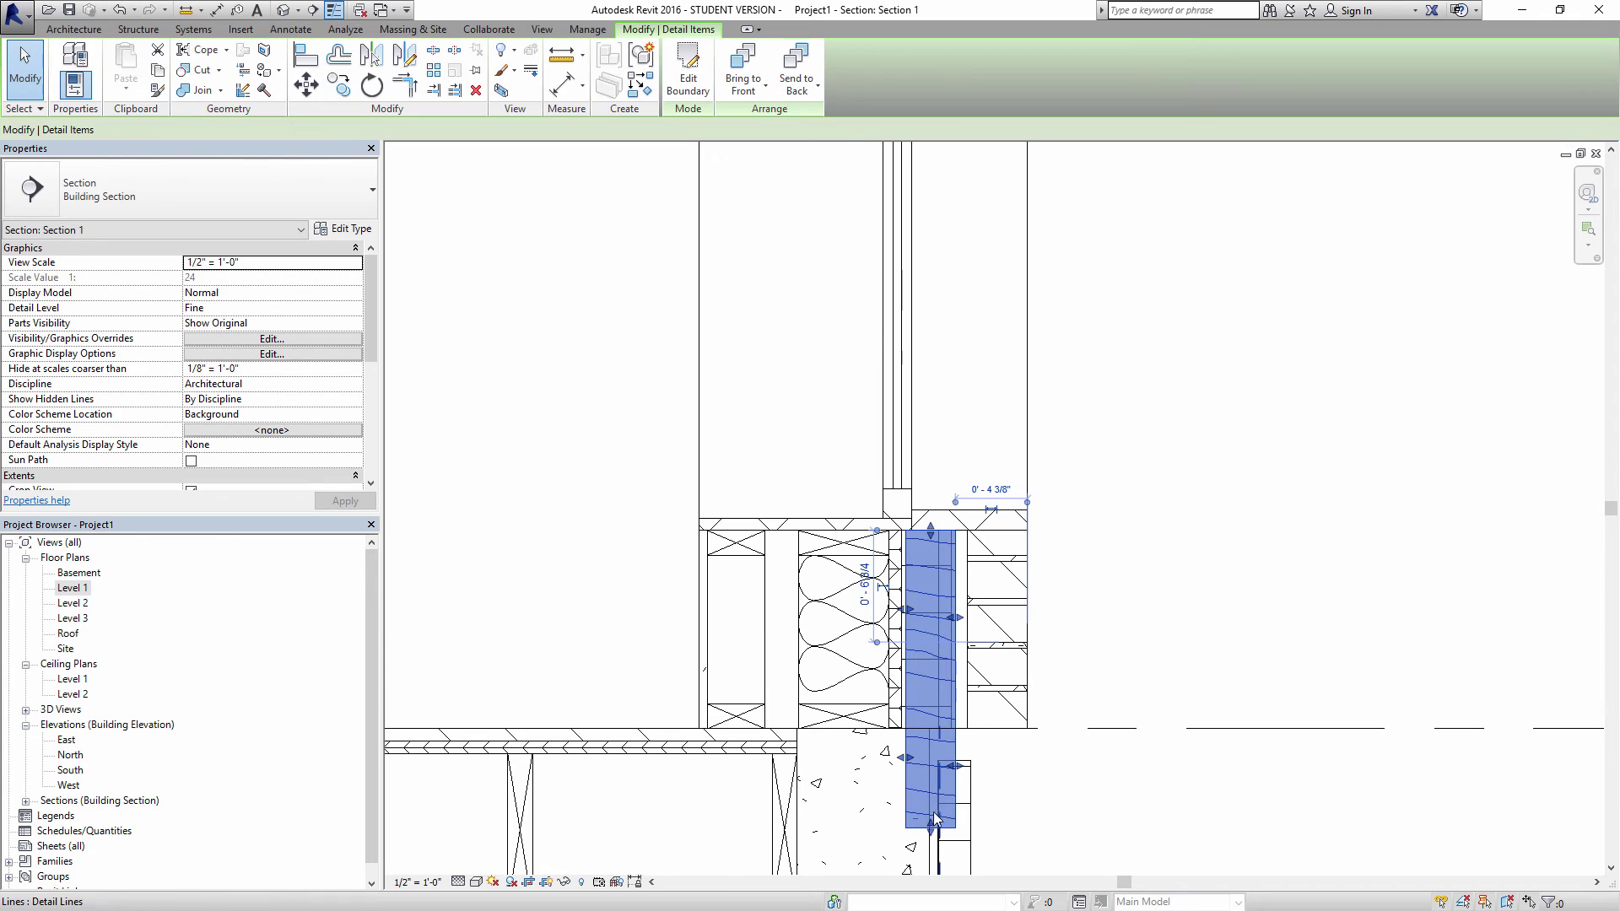
click(1157, 622)
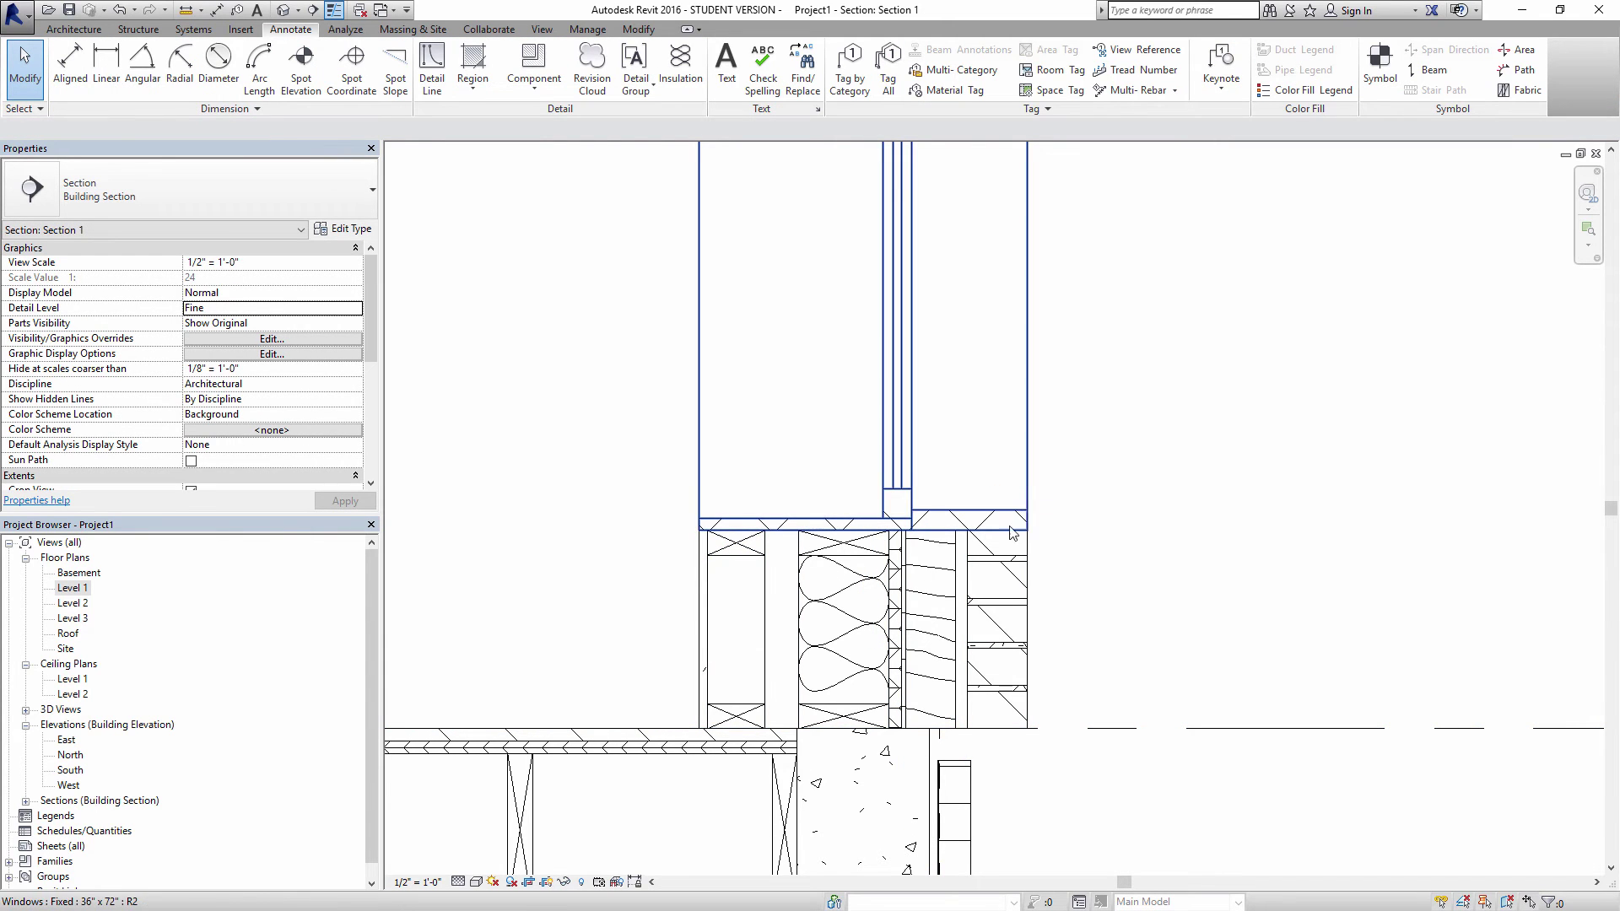
- Hide the exterior wall element in Section 1 using Hide in View > Elements
click(701, 631)
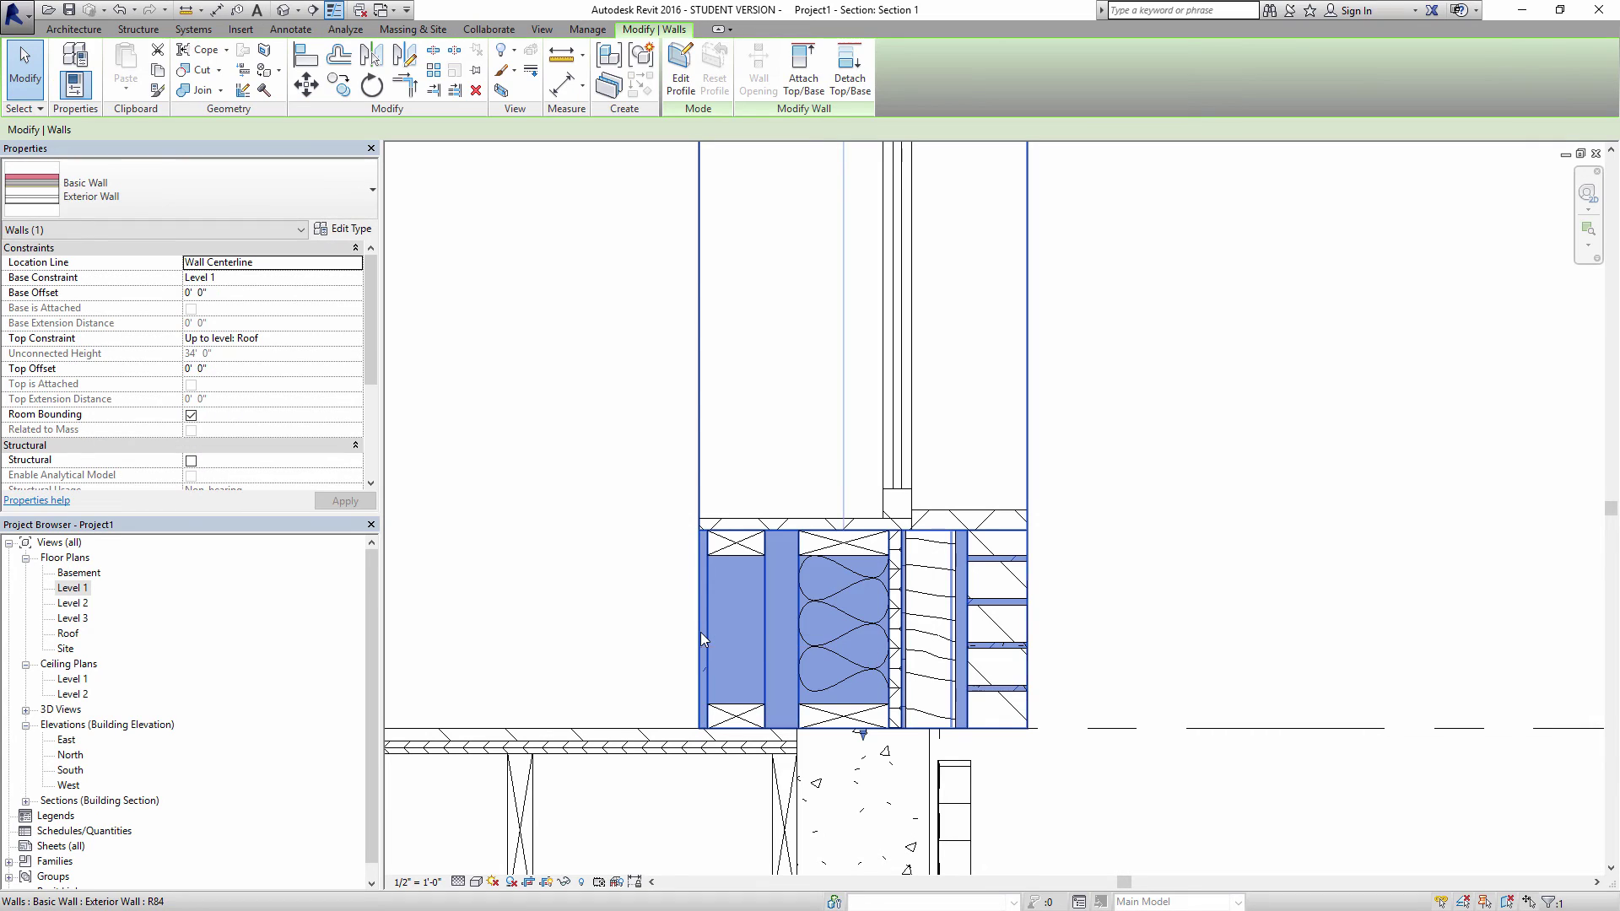
right_click(700, 631)
mouse_move(804, 338)
click(933, 337)
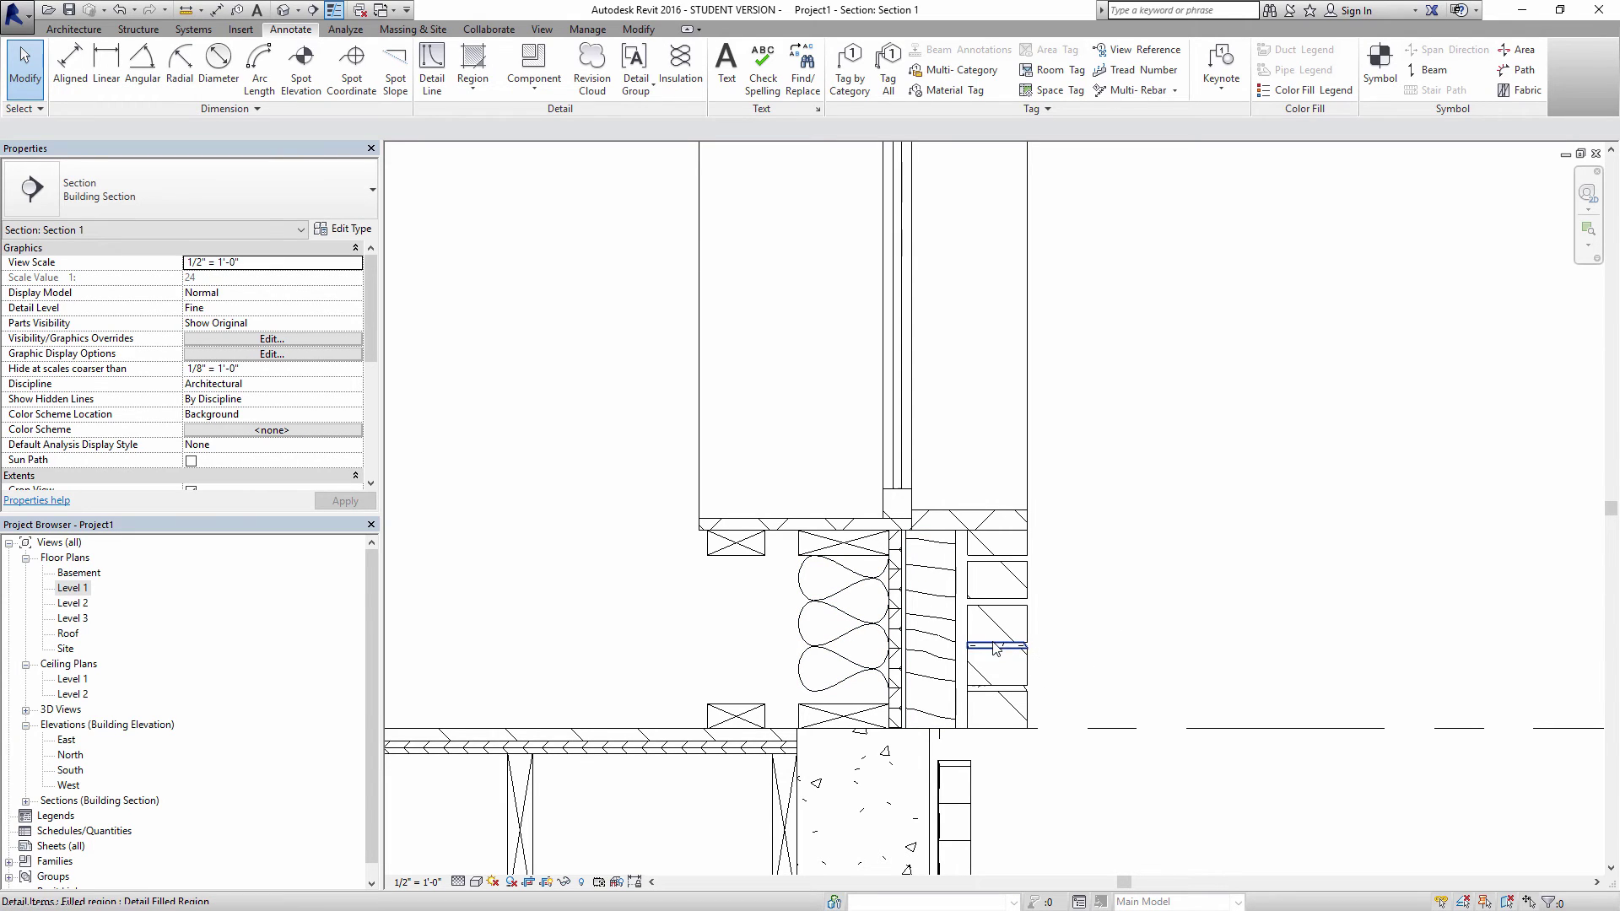
key(l)
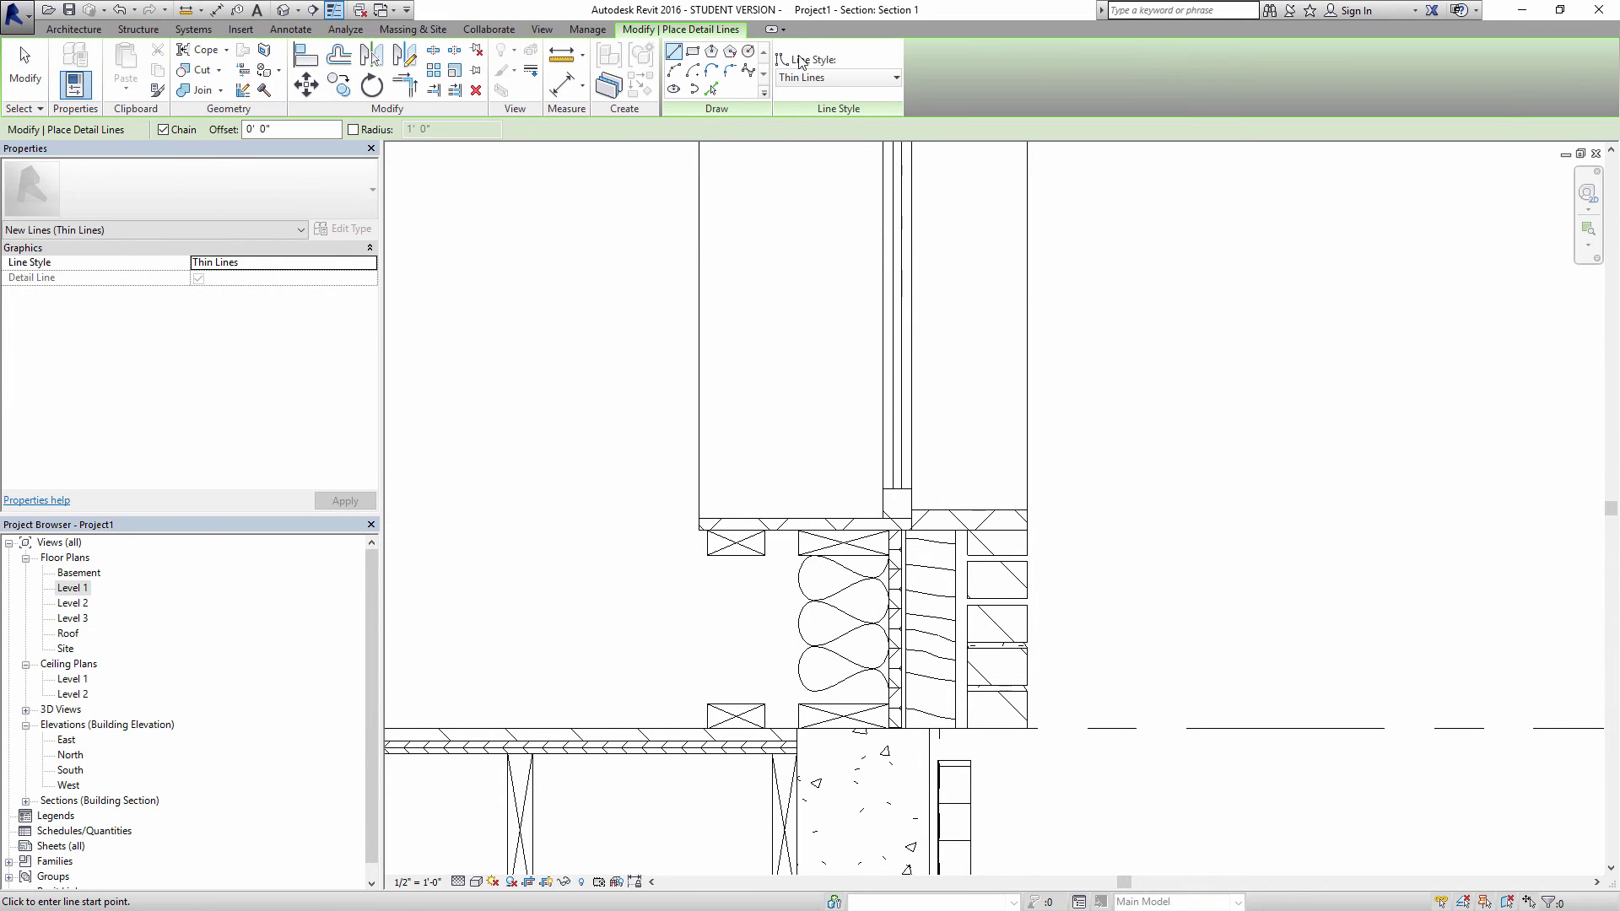
click(797, 565)
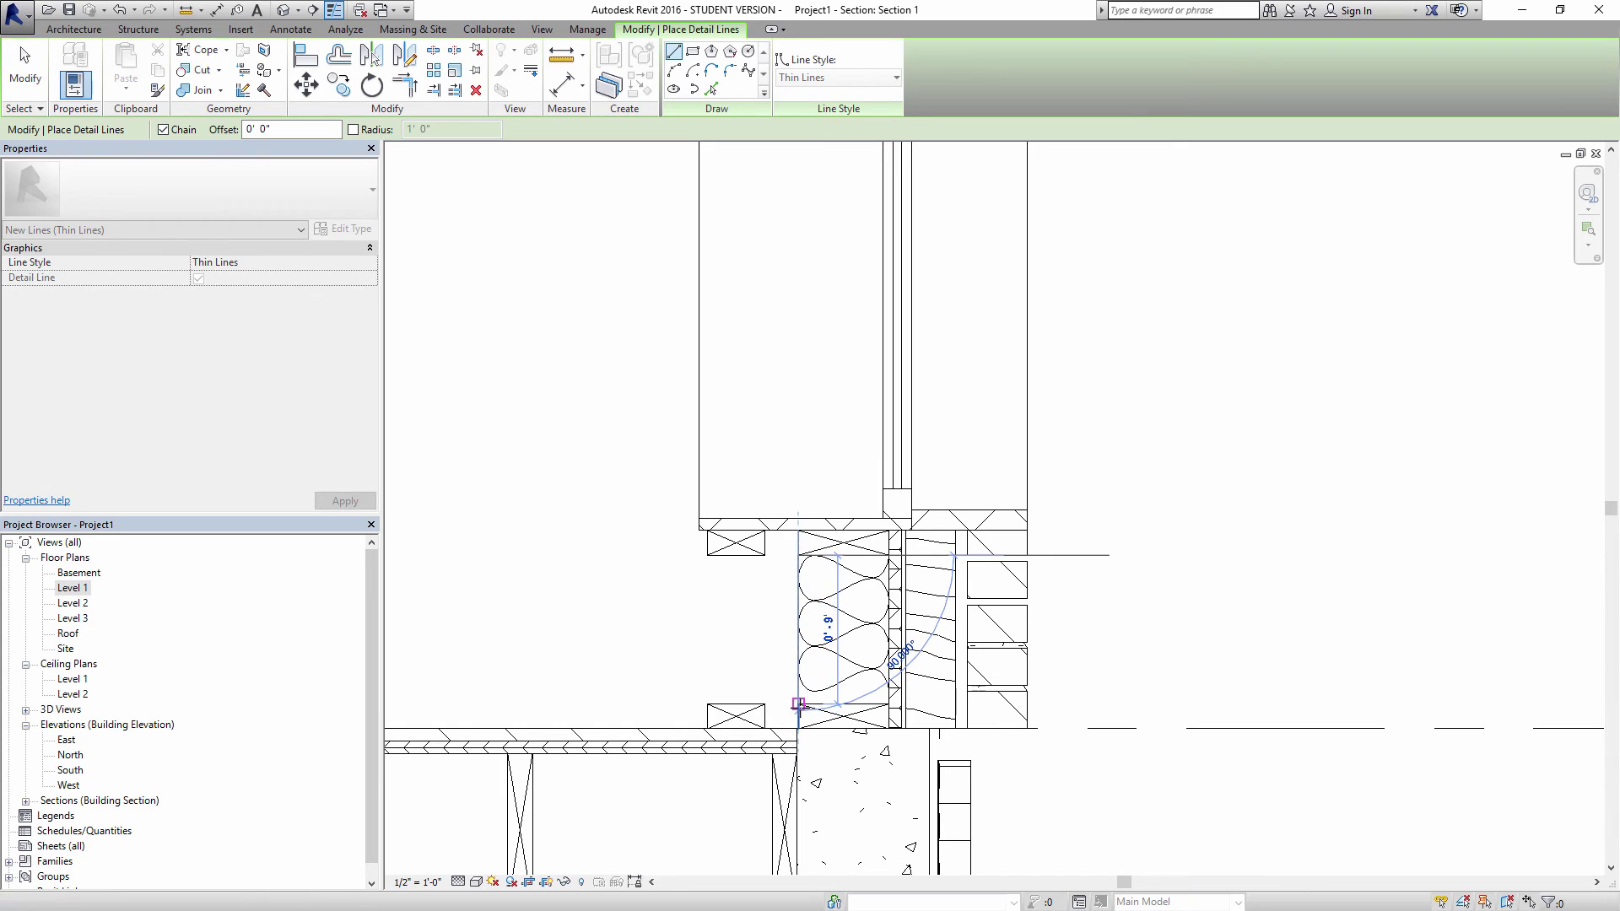
key(Escape)
click(765, 555)
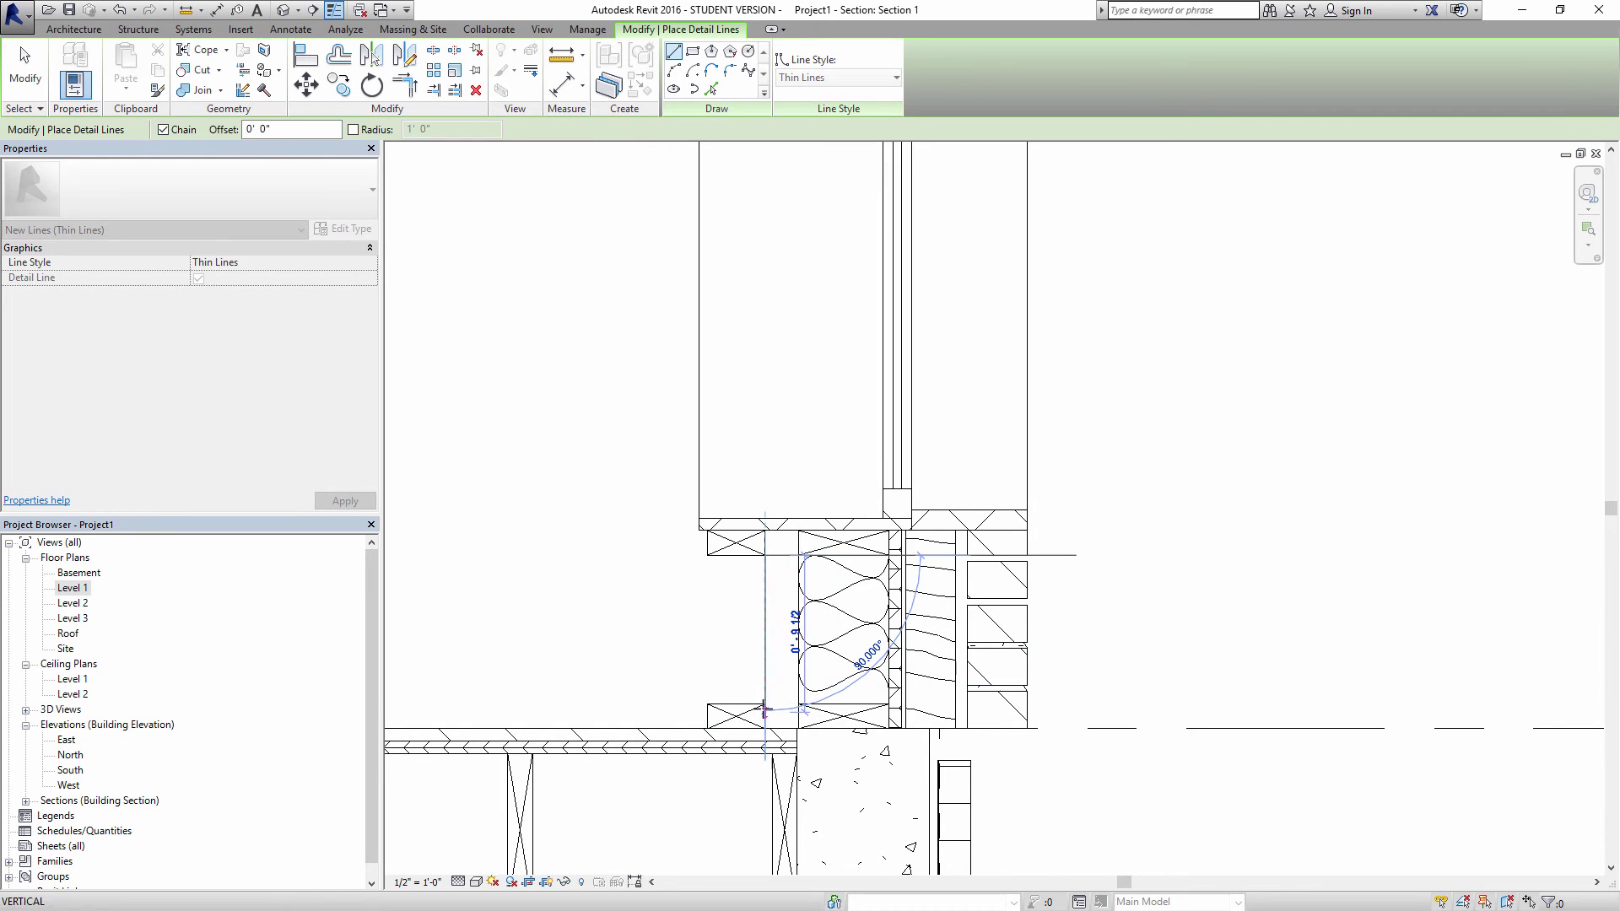
key(Escape)
click(707, 705)
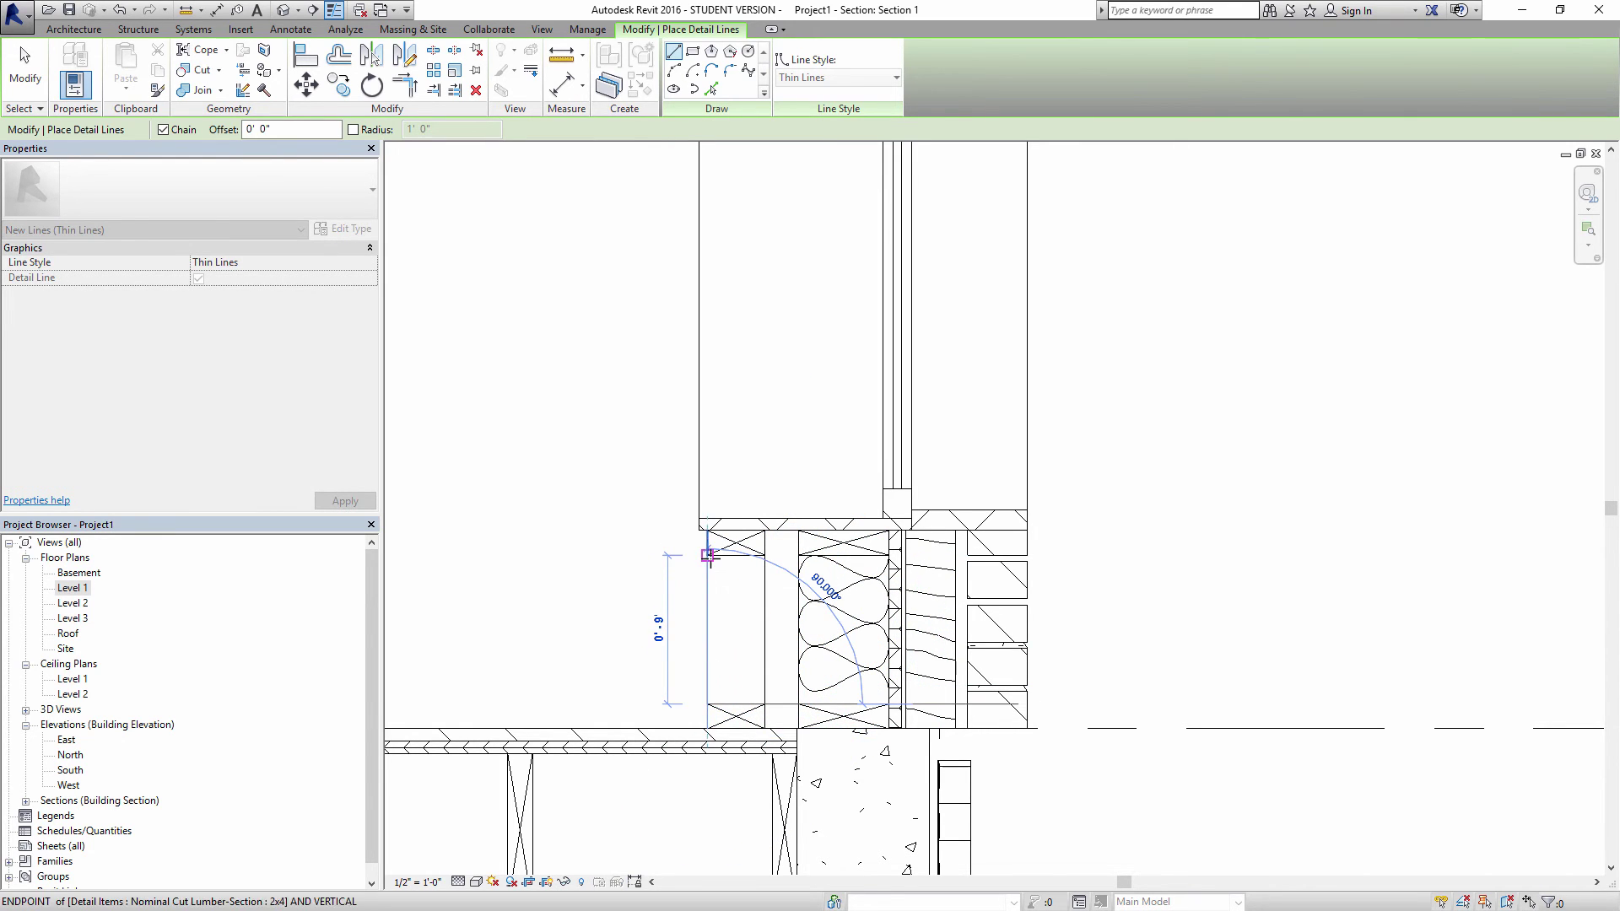
key(Escape)
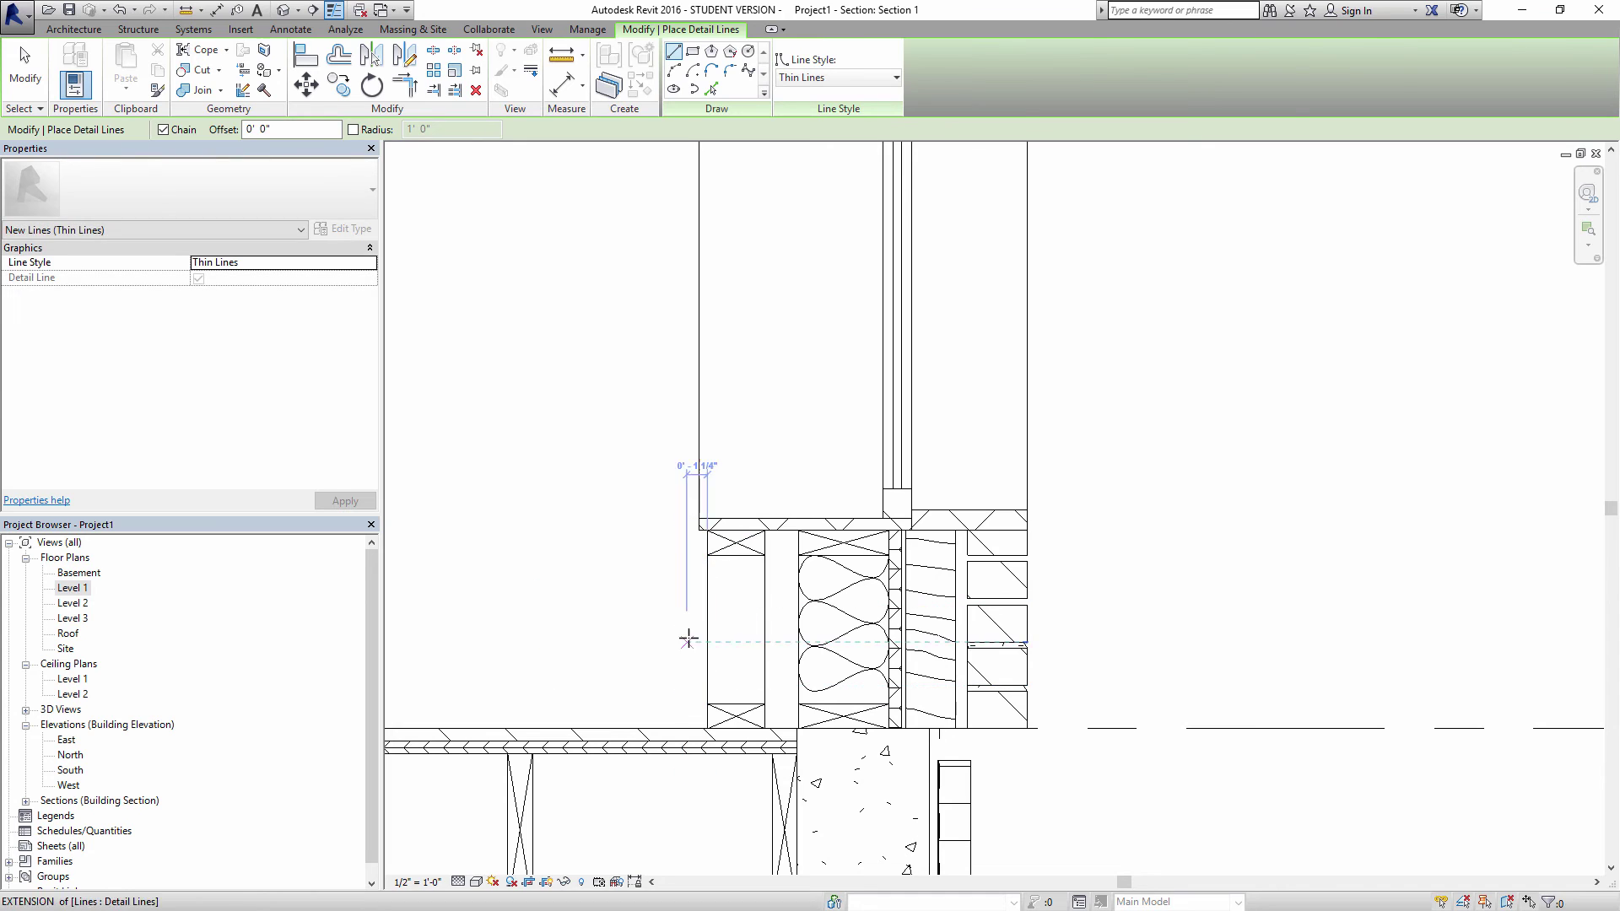
key(Escape)
- Copy the GWB board region from the upper wall down to the sill corner
middle_drag(712, 559, 871, 536)
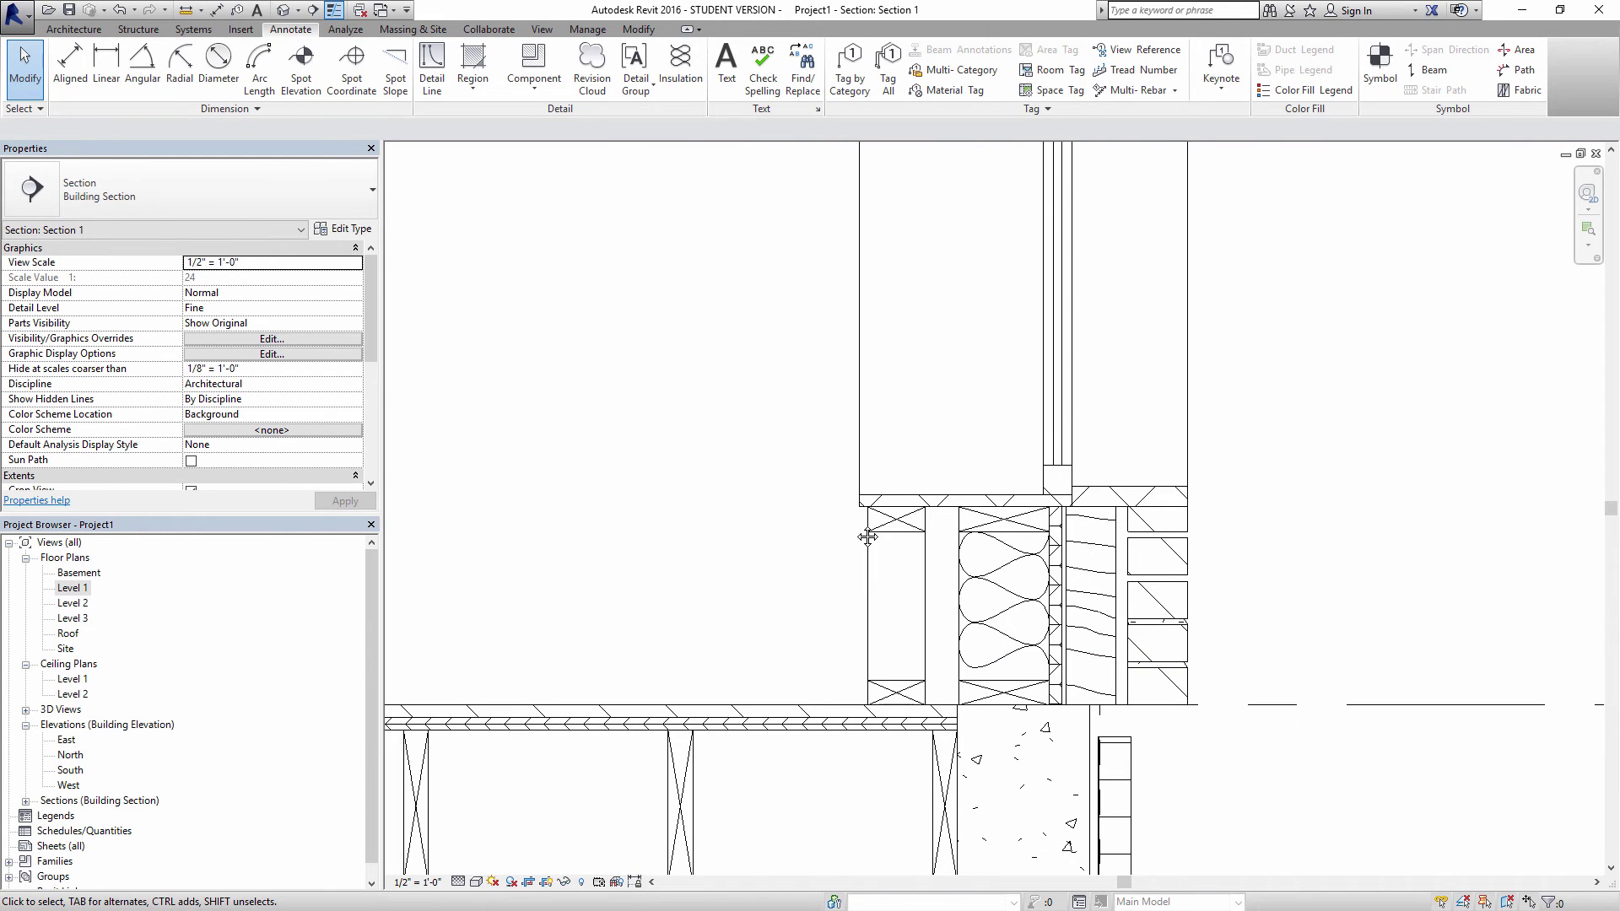
scroll(857, 530, down, 4)
middle_drag(790, 472, 806, 606)
scroll(682, 342, up, 4)
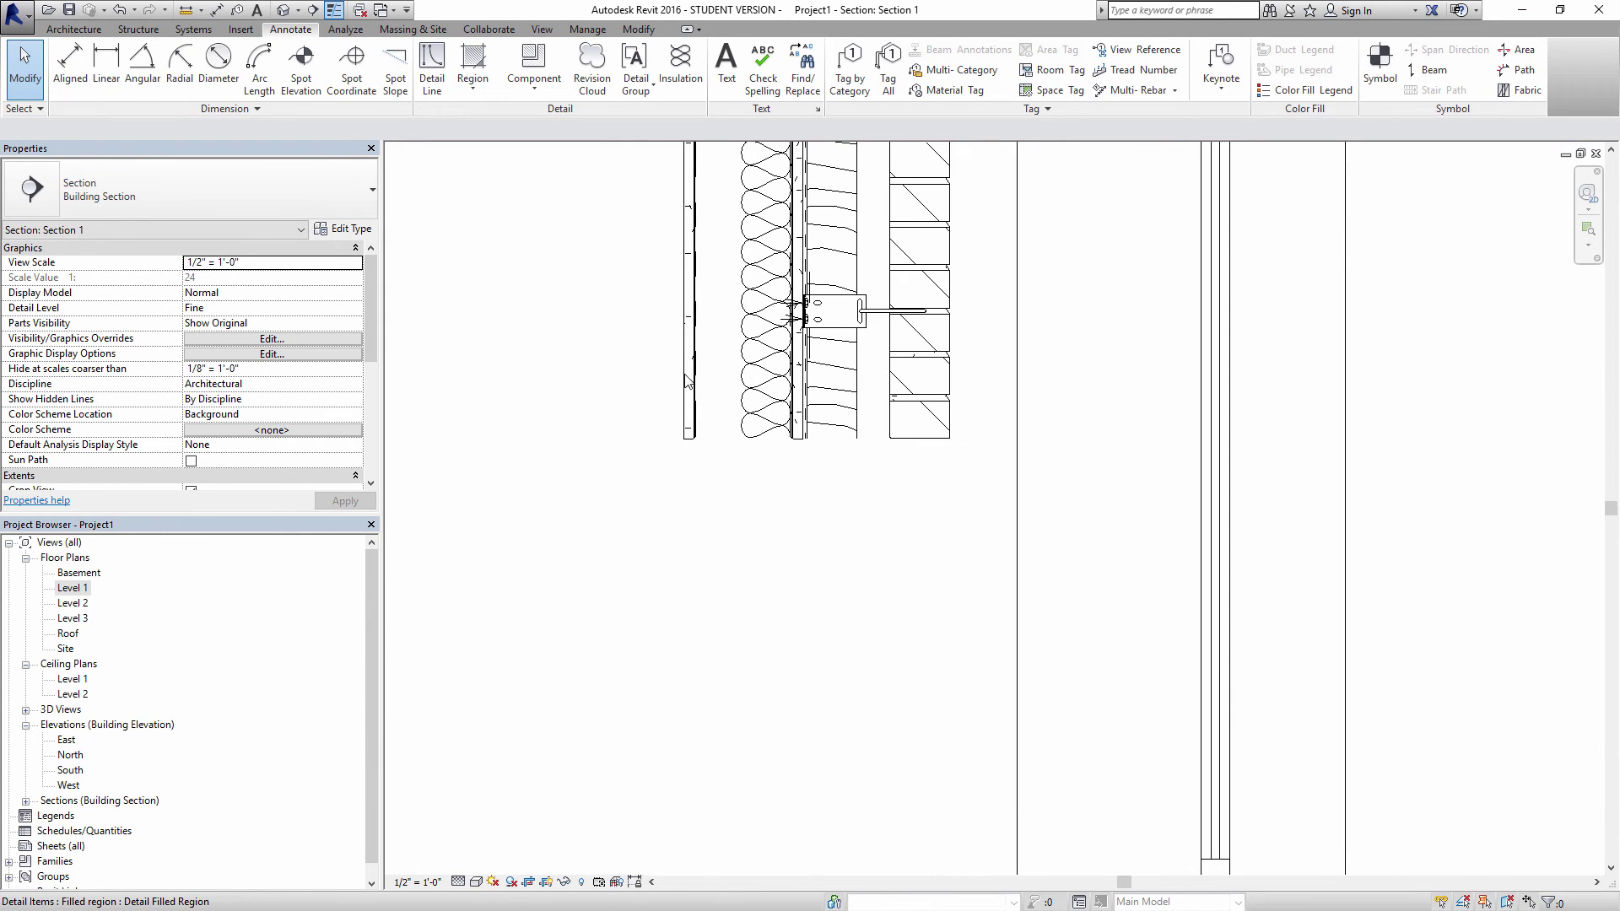
click(686, 381)
click(342, 91)
middle_drag(599, 357, 625, 603)
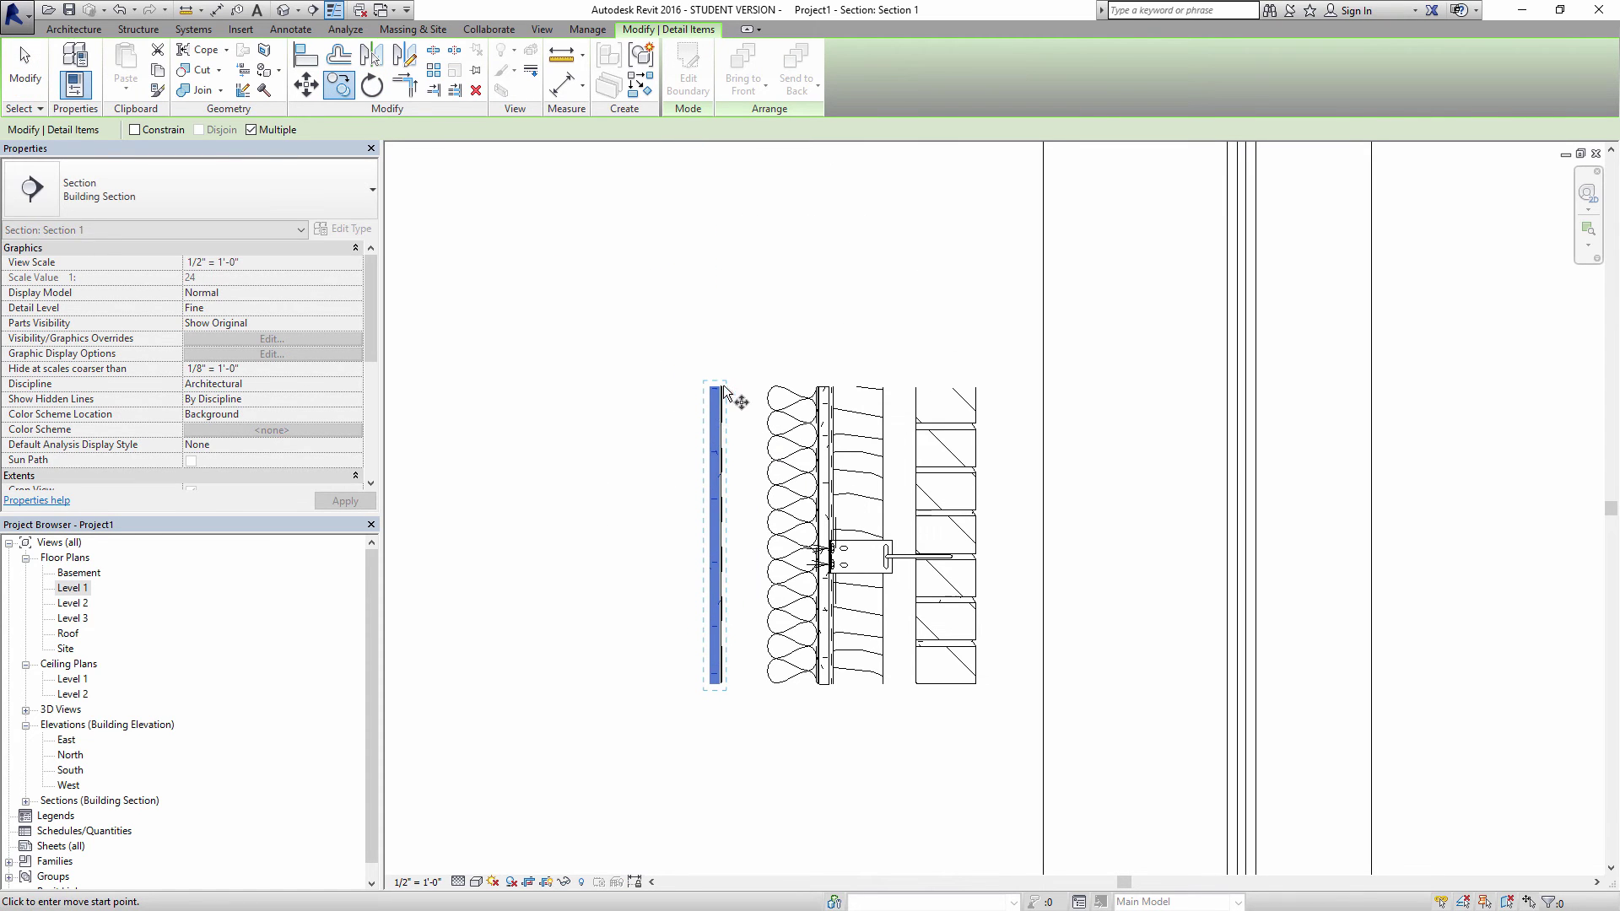
click(712, 385)
scroll(792, 530, down, 4)
middle_drag(863, 725, 846, 380)
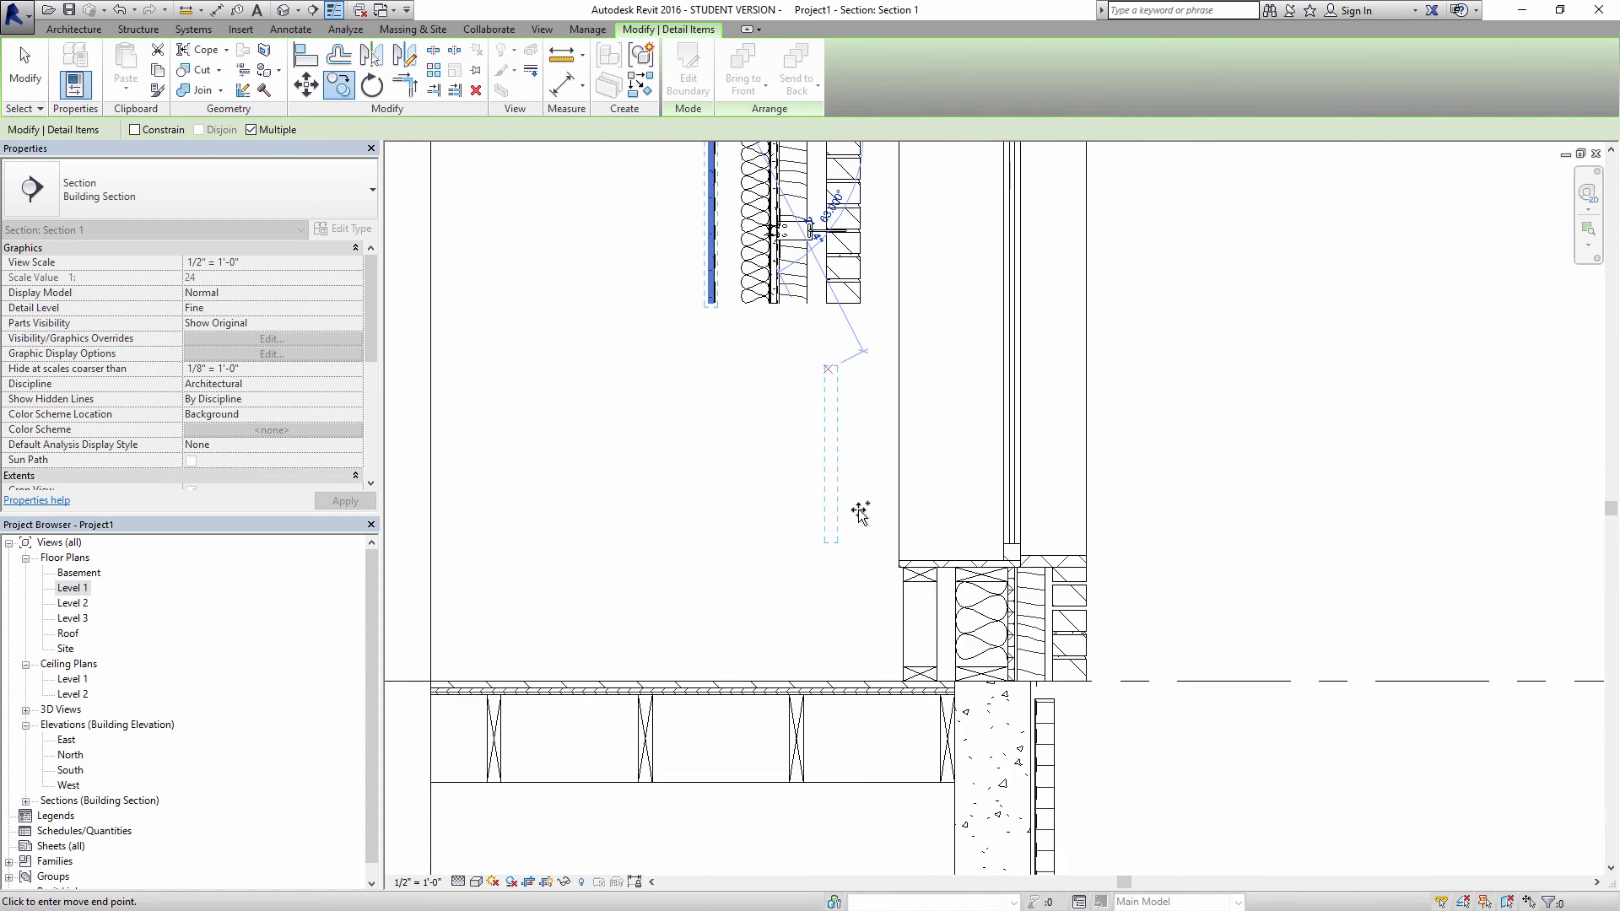
scroll(897, 574, up, 6)
click(911, 536)
key(Escape)
key(Escape)
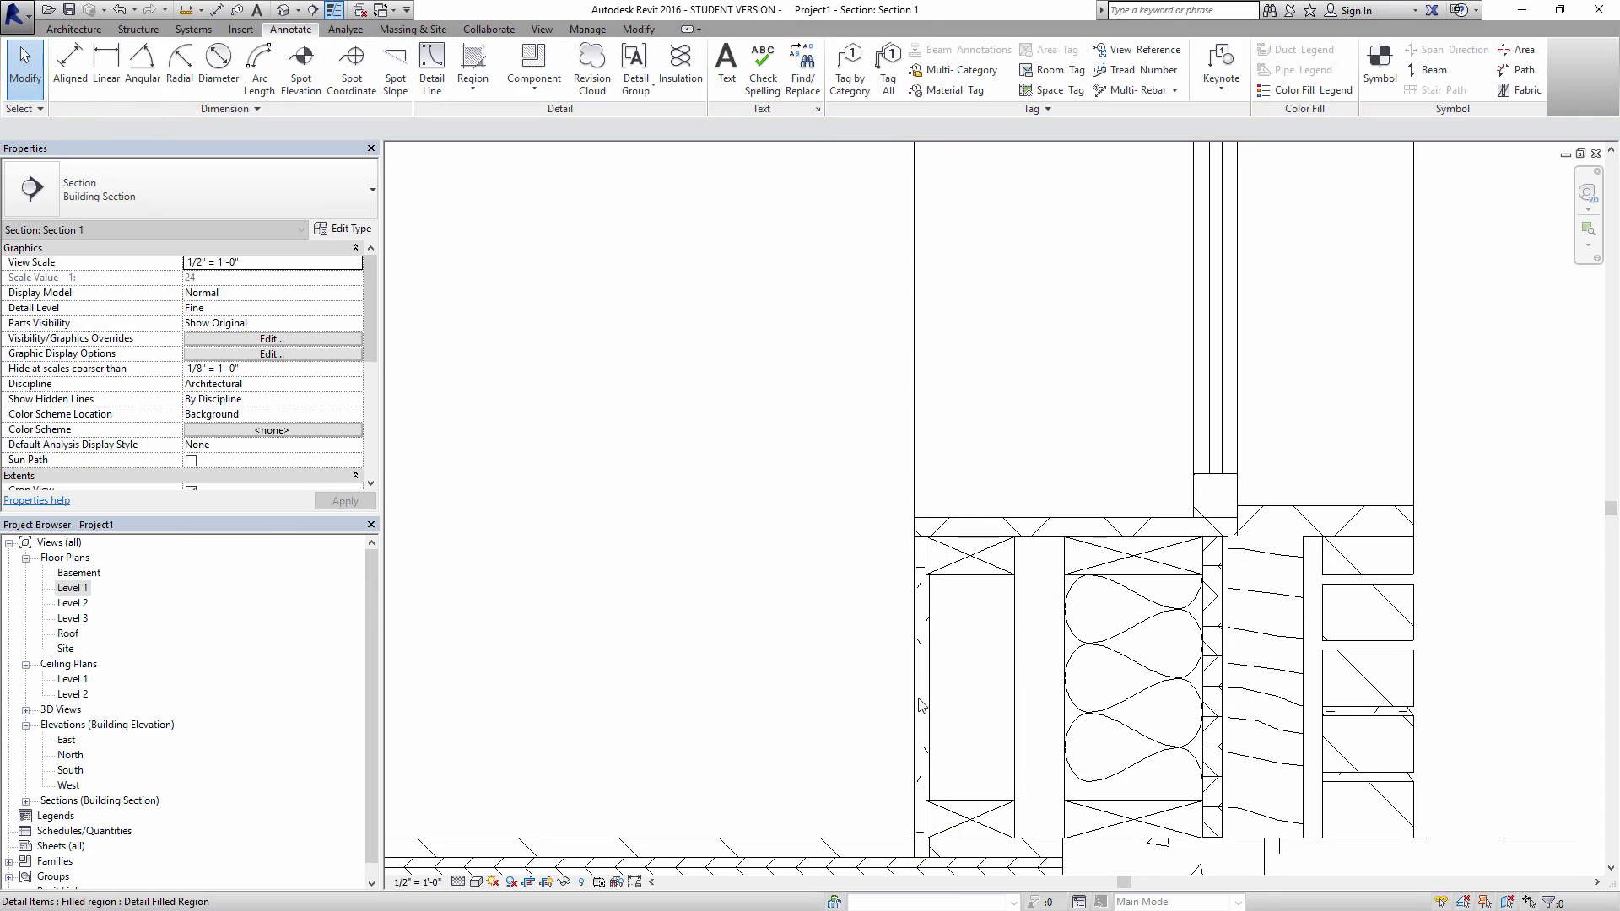
- Stretch the GWB copy down to the Level 1 line and flush with the stud
click(920, 708)
middle_drag(920, 836, 877, 670)
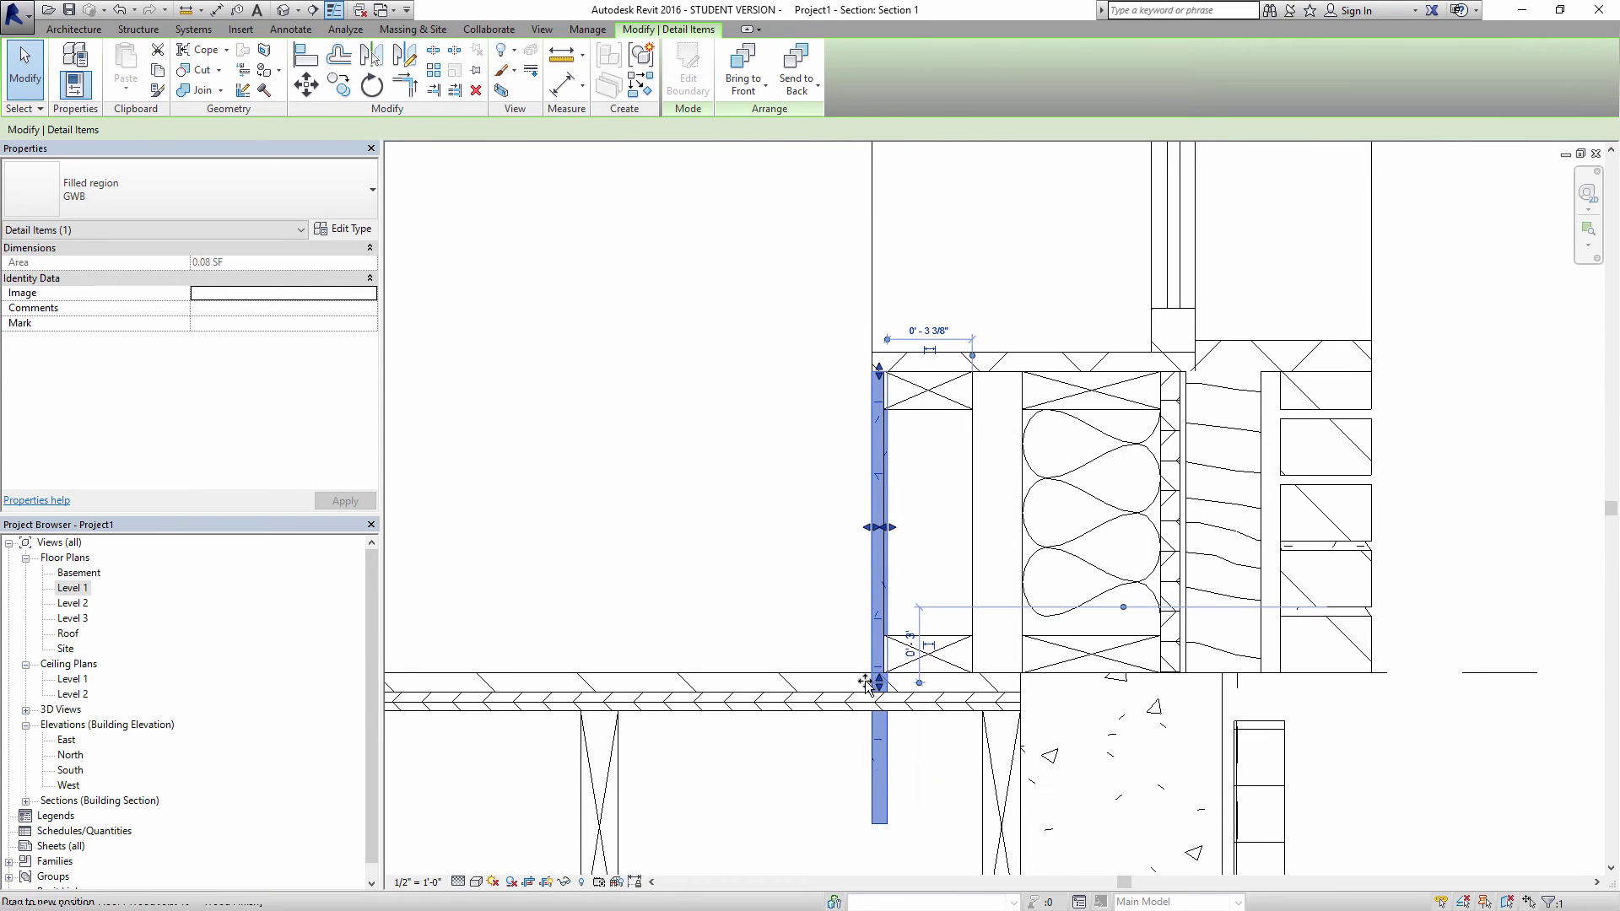
drag(866, 680, 877, 674)
scroll(902, 503, up, 4)
drag(881, 537, 873, 536)
click(692, 474)
scroll(698, 467, down, 4)
middle_drag(708, 429, 686, 513)
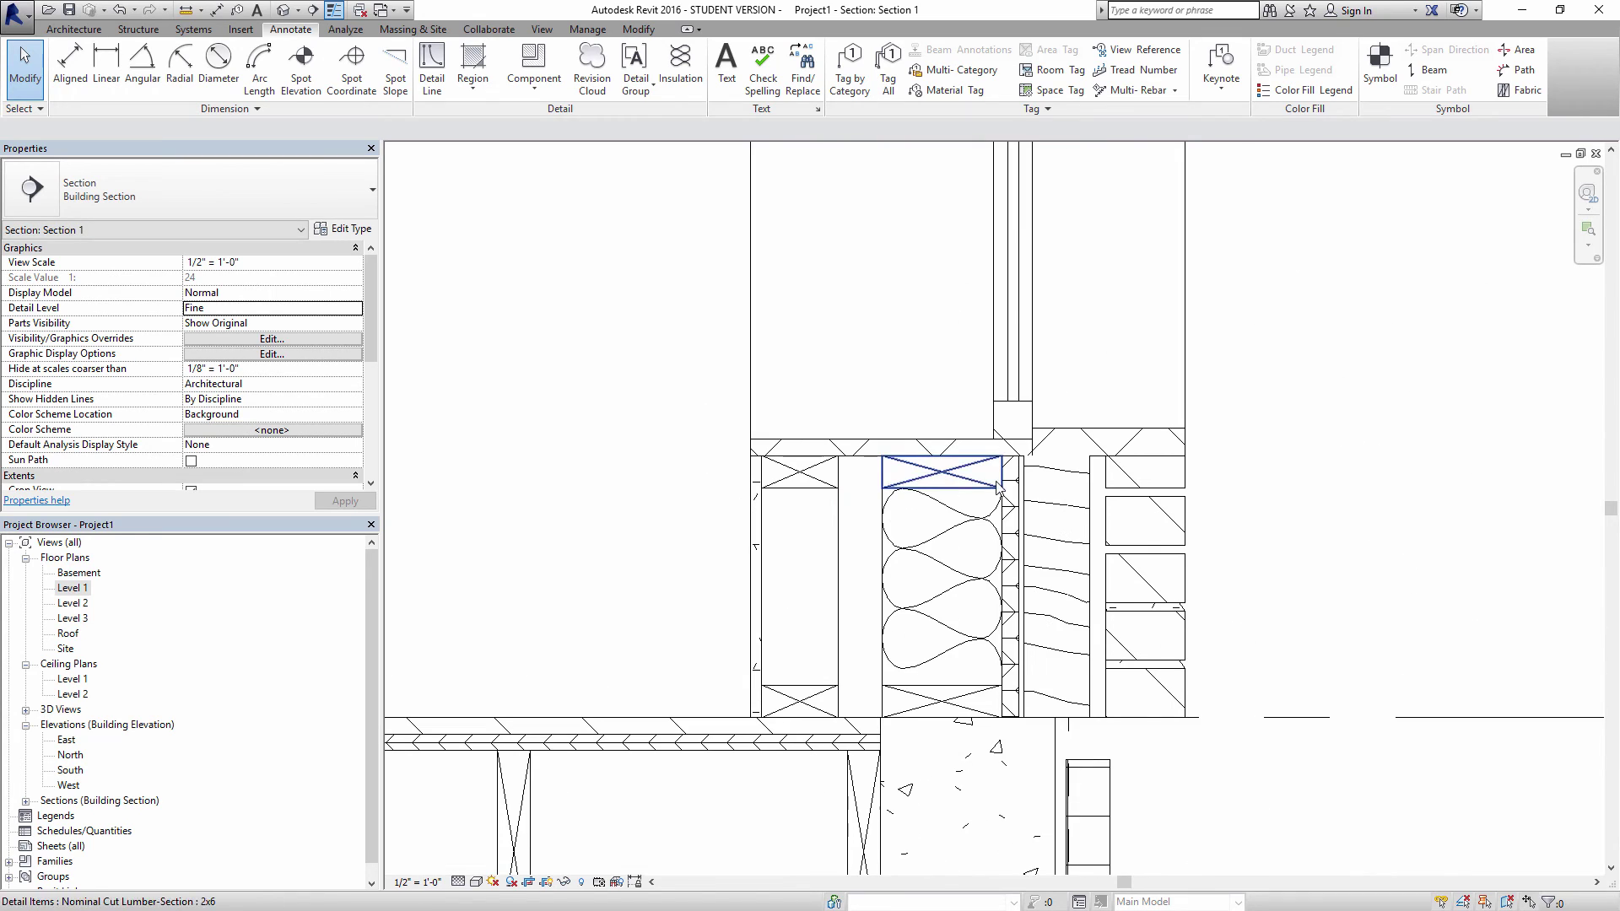
- Turn off Thin Lines so the section displays actual line weights
click(1058, 464)
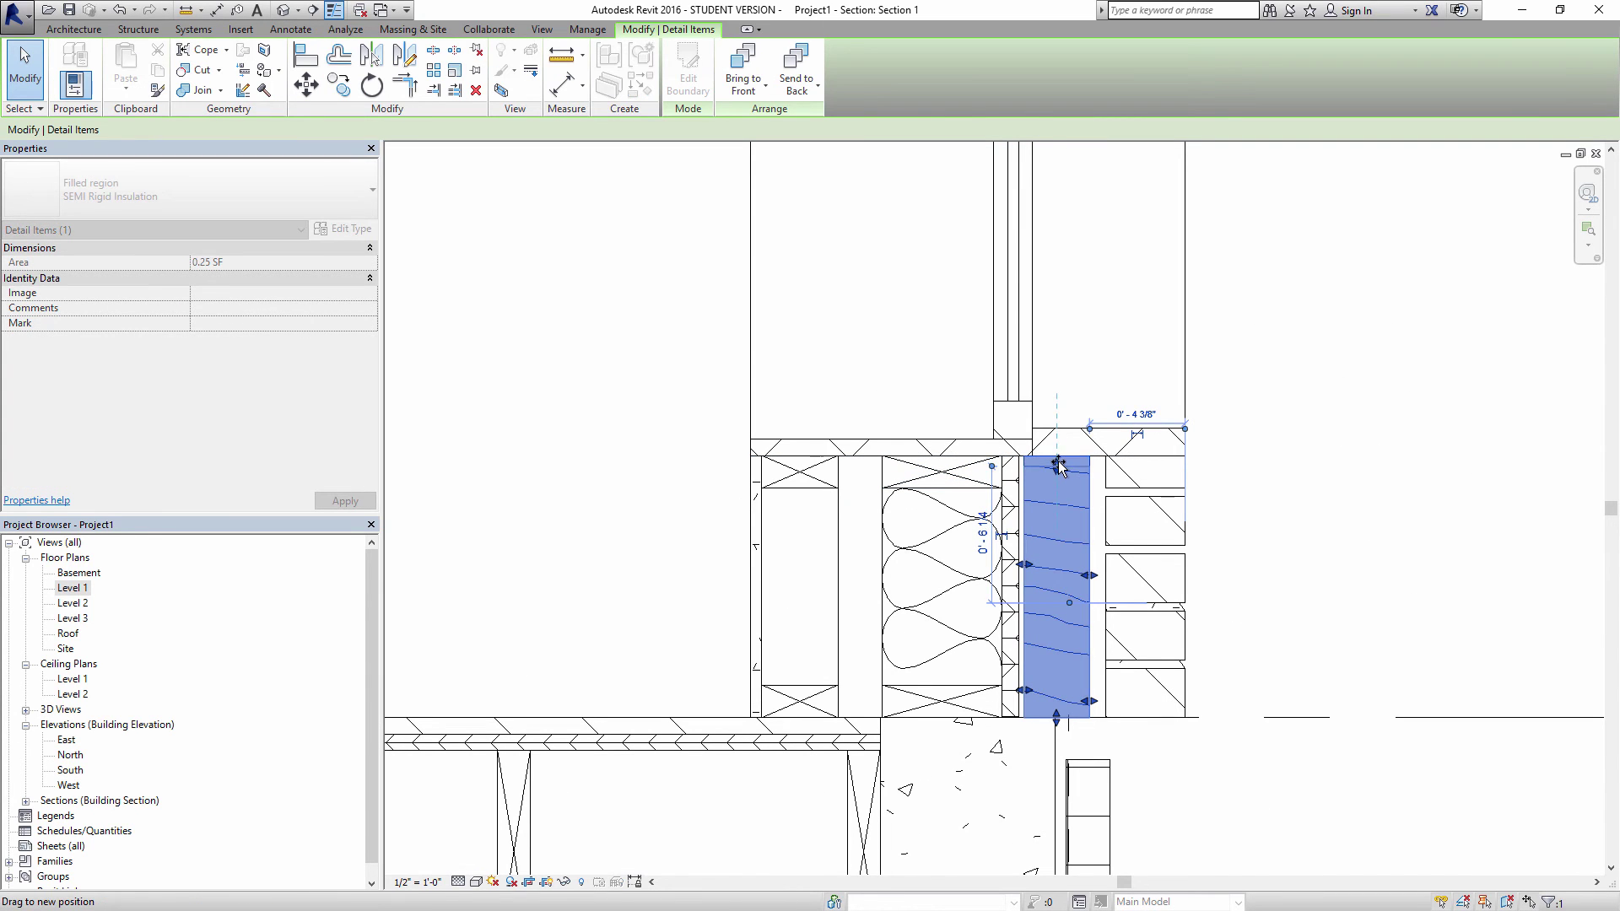
scroll(1059, 467, up, 2)
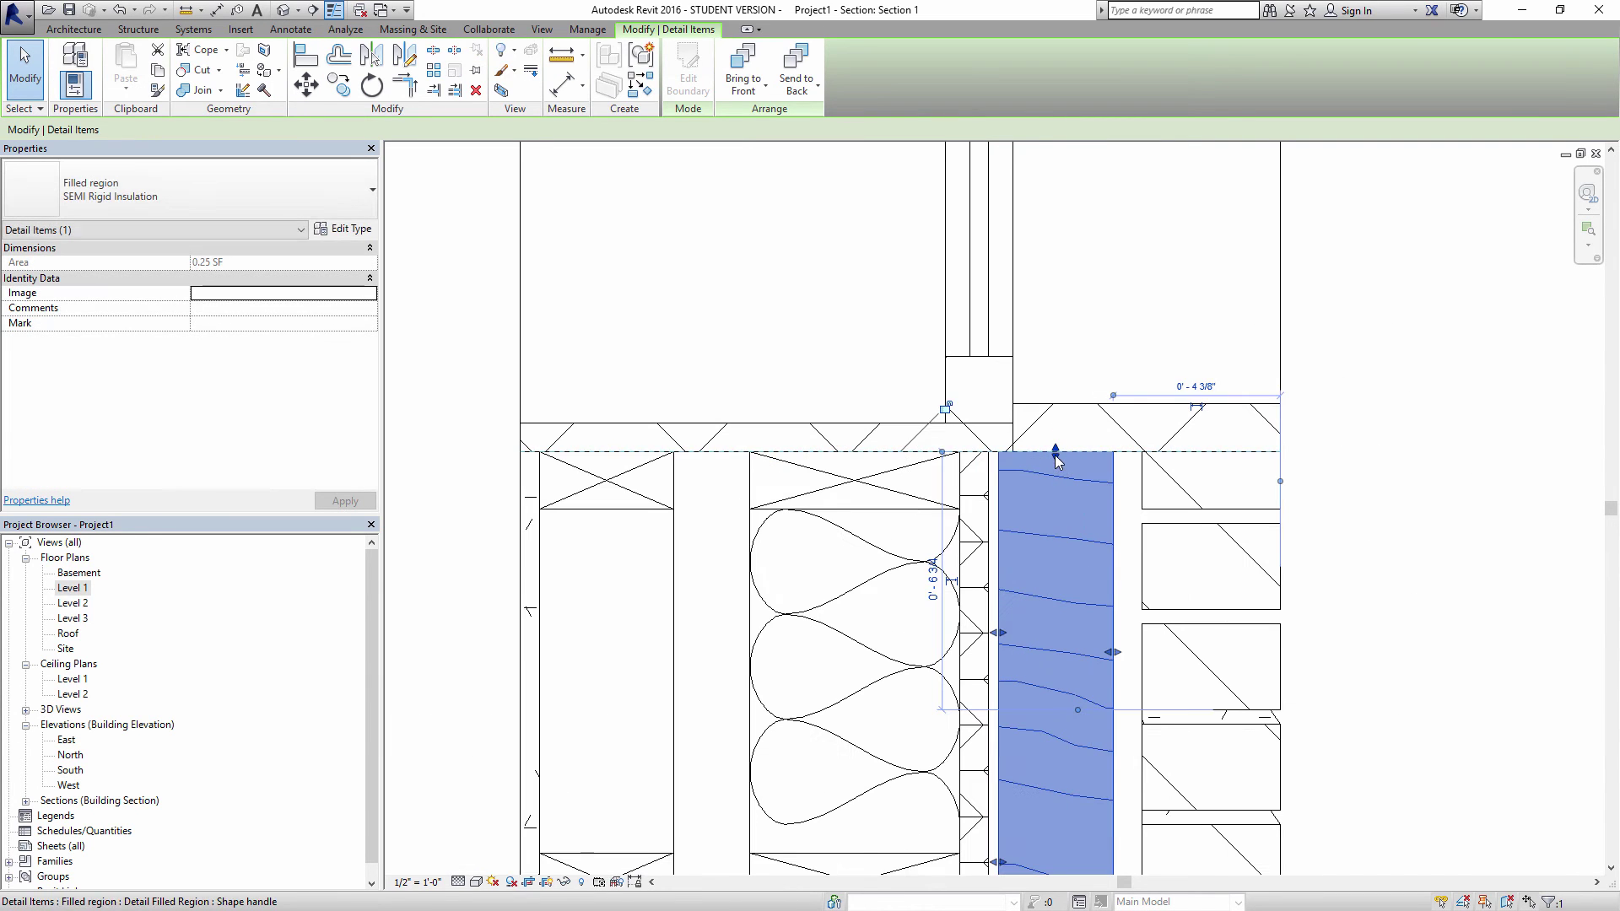
click(1341, 454)
scroll(1348, 453, down, 2)
middle_drag(1346, 446, 1278, 446)
click(543, 32)
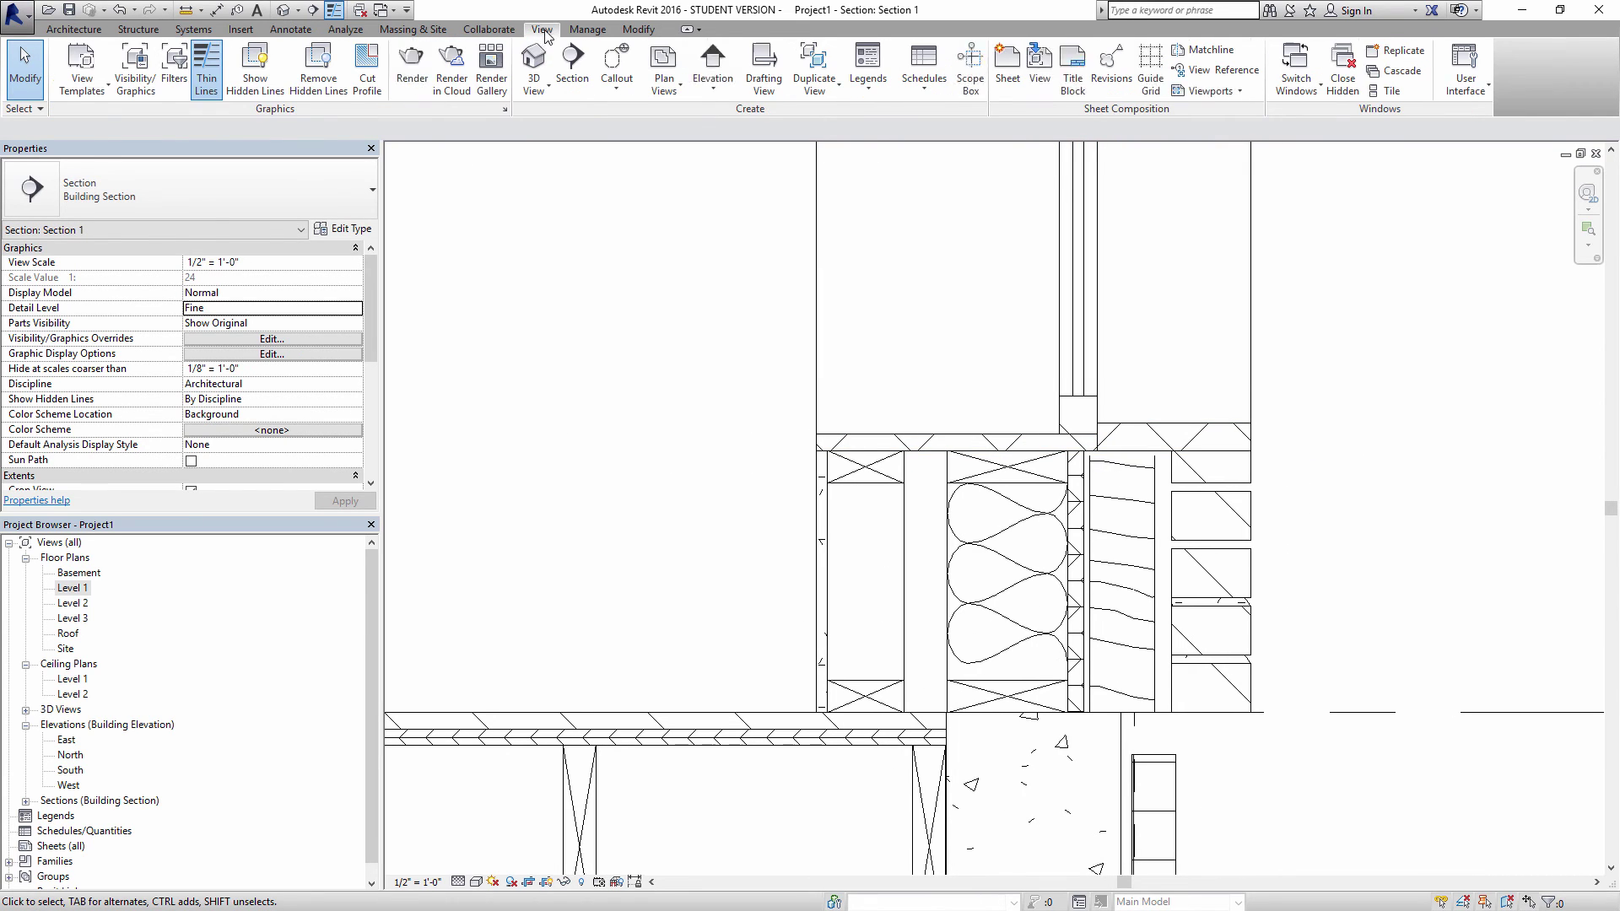
click(218, 63)
- Raise the top edge of the rigid insulation beside the brick slightly
scroll(1265, 457, down, 2)
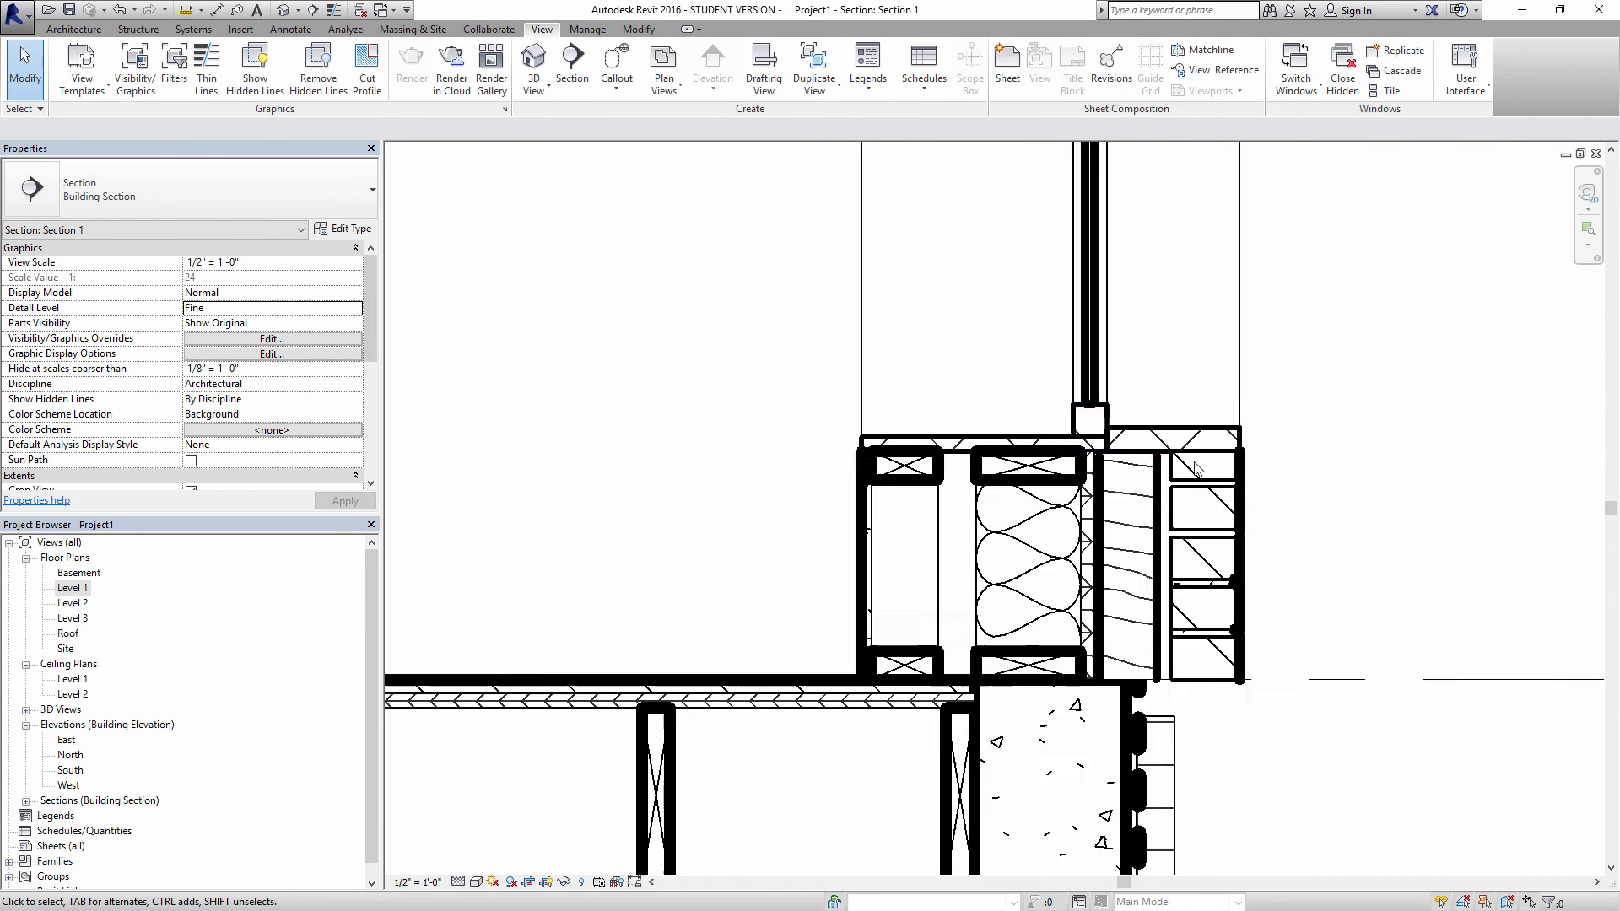
middle_drag(1265, 457, 1070, 495)
scroll(785, 481, down, 1)
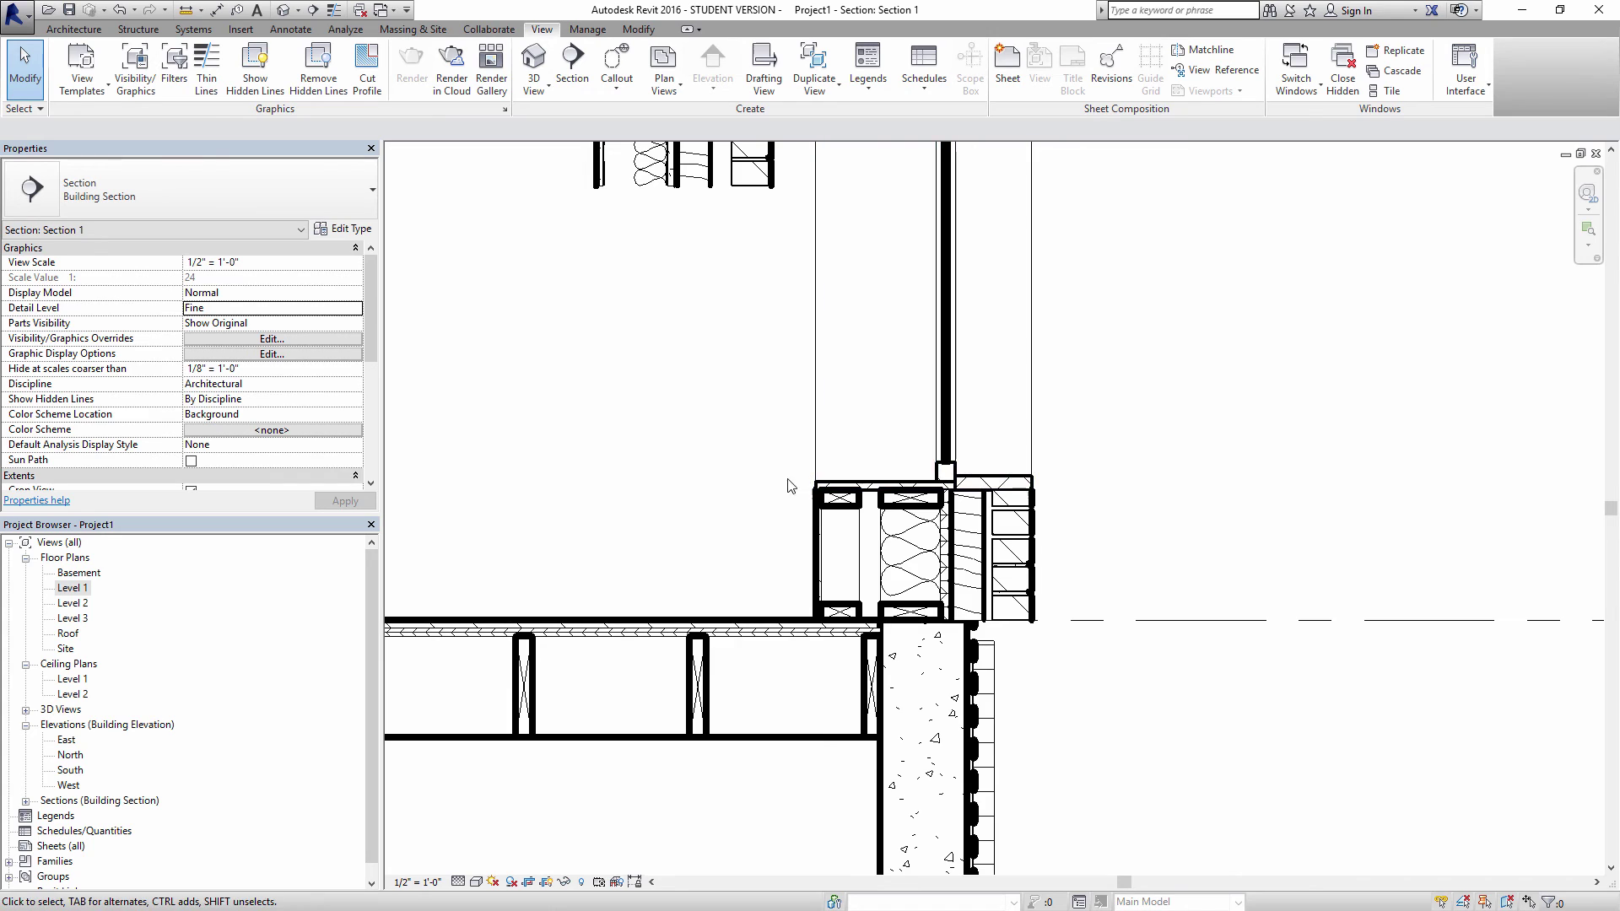
middle_drag(790, 485, 1019, 521)
scroll(976, 538, down, 2)
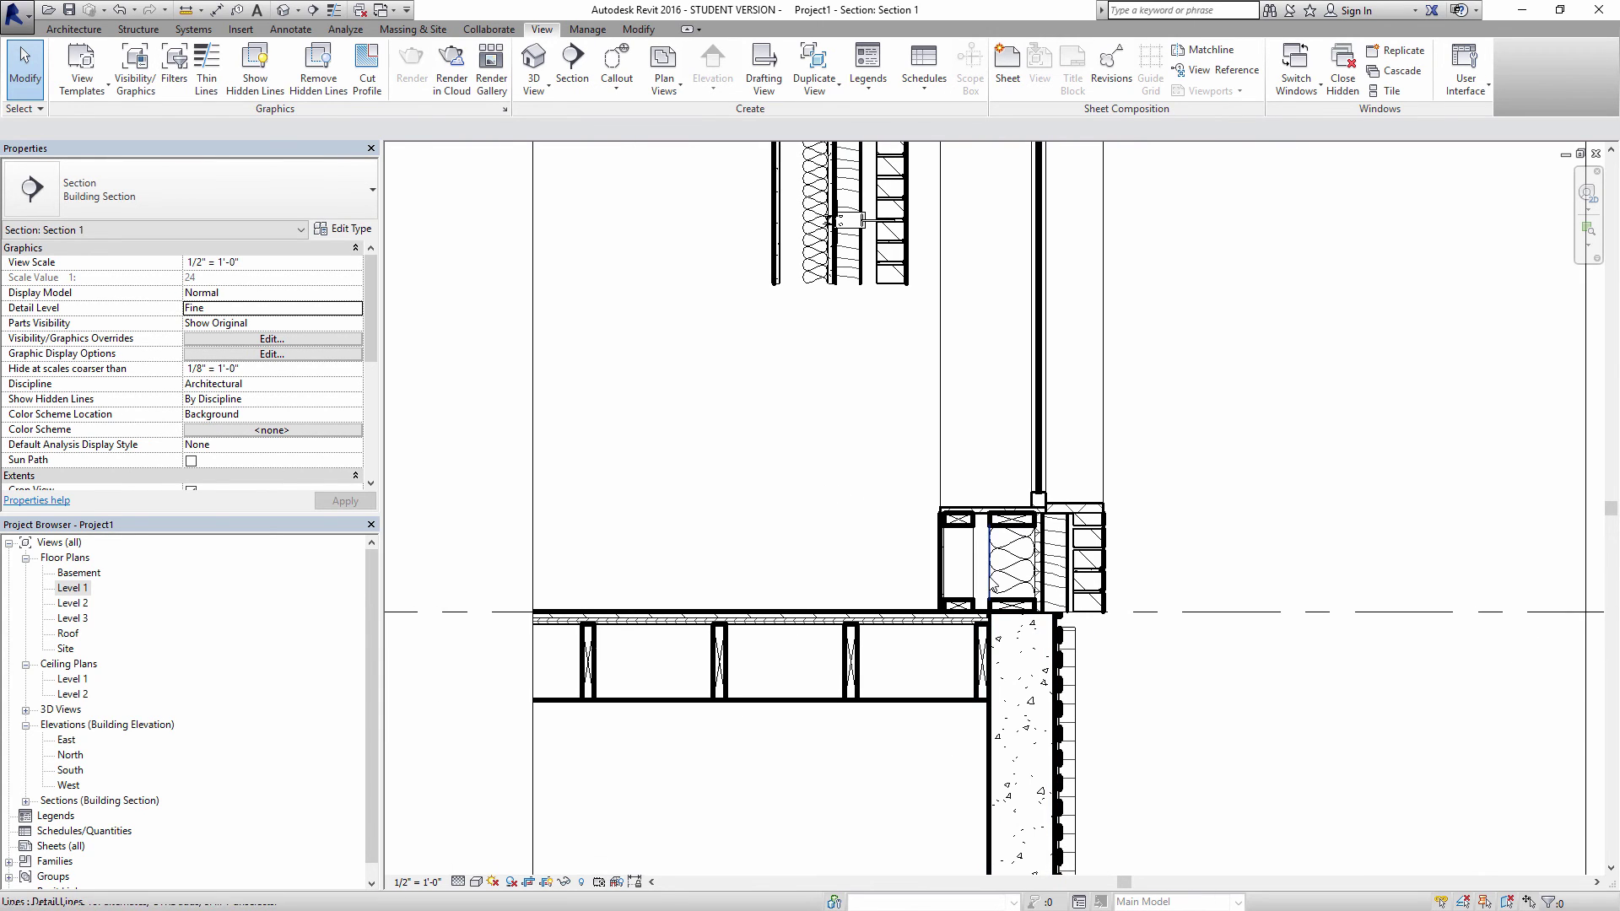
click(1069, 627)
scroll(1068, 626, up, 3)
drag(1068, 628, 1068, 613)
click(1171, 644)
click(1052, 610)
scroll(1184, 578, down, 2)
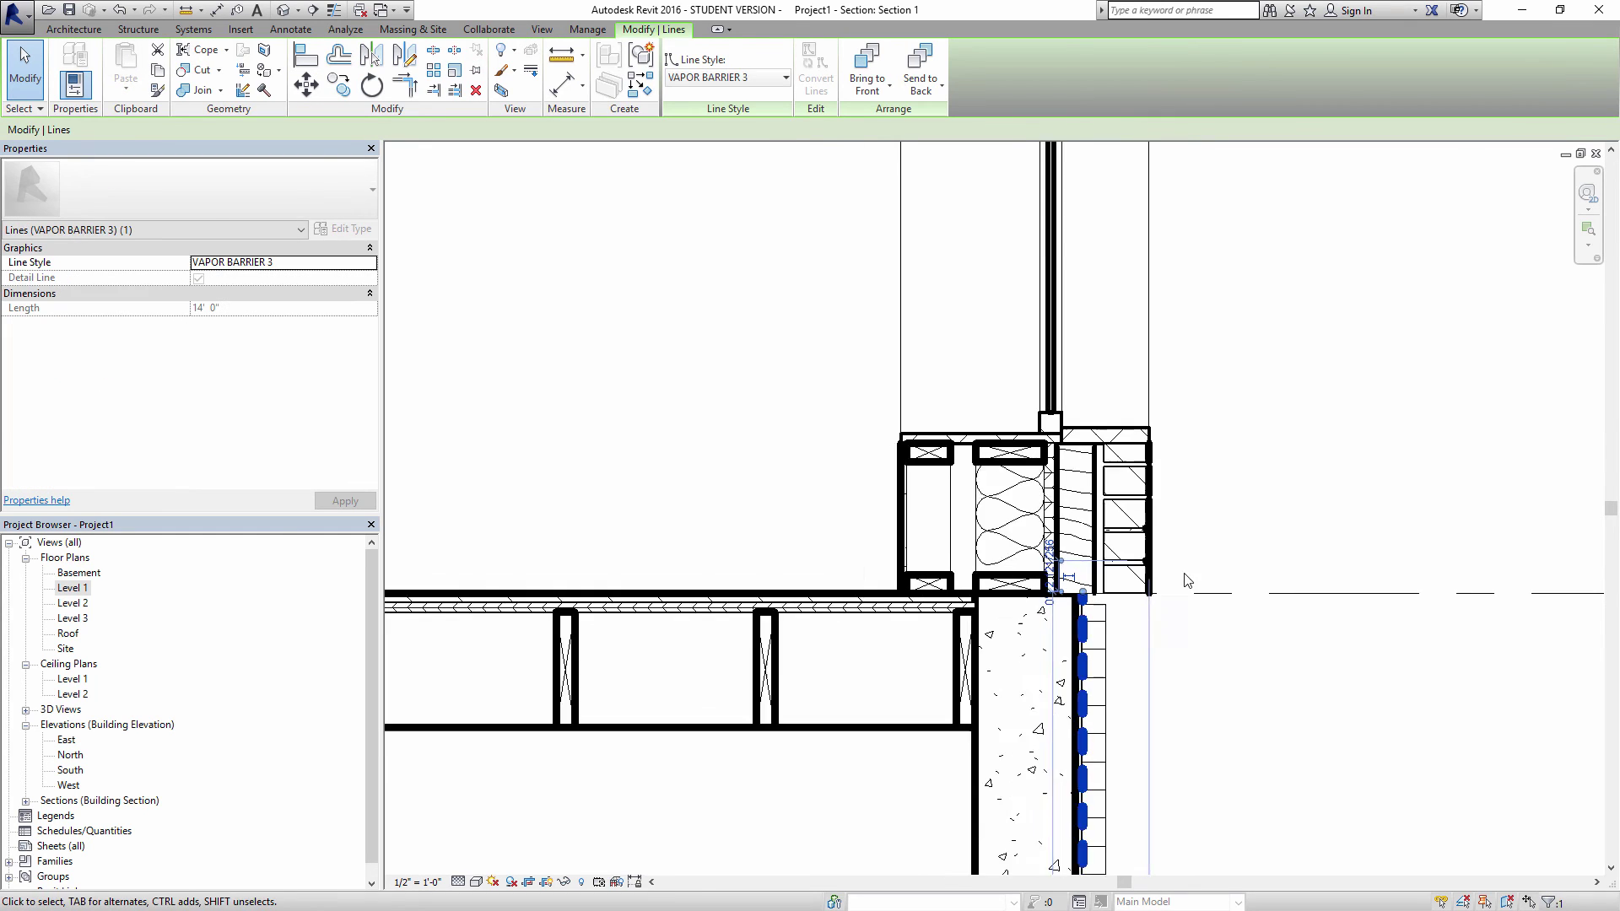
middle_drag(1125, 509, 981, 523)
scroll(983, 529, up, 2)
key(Escape)
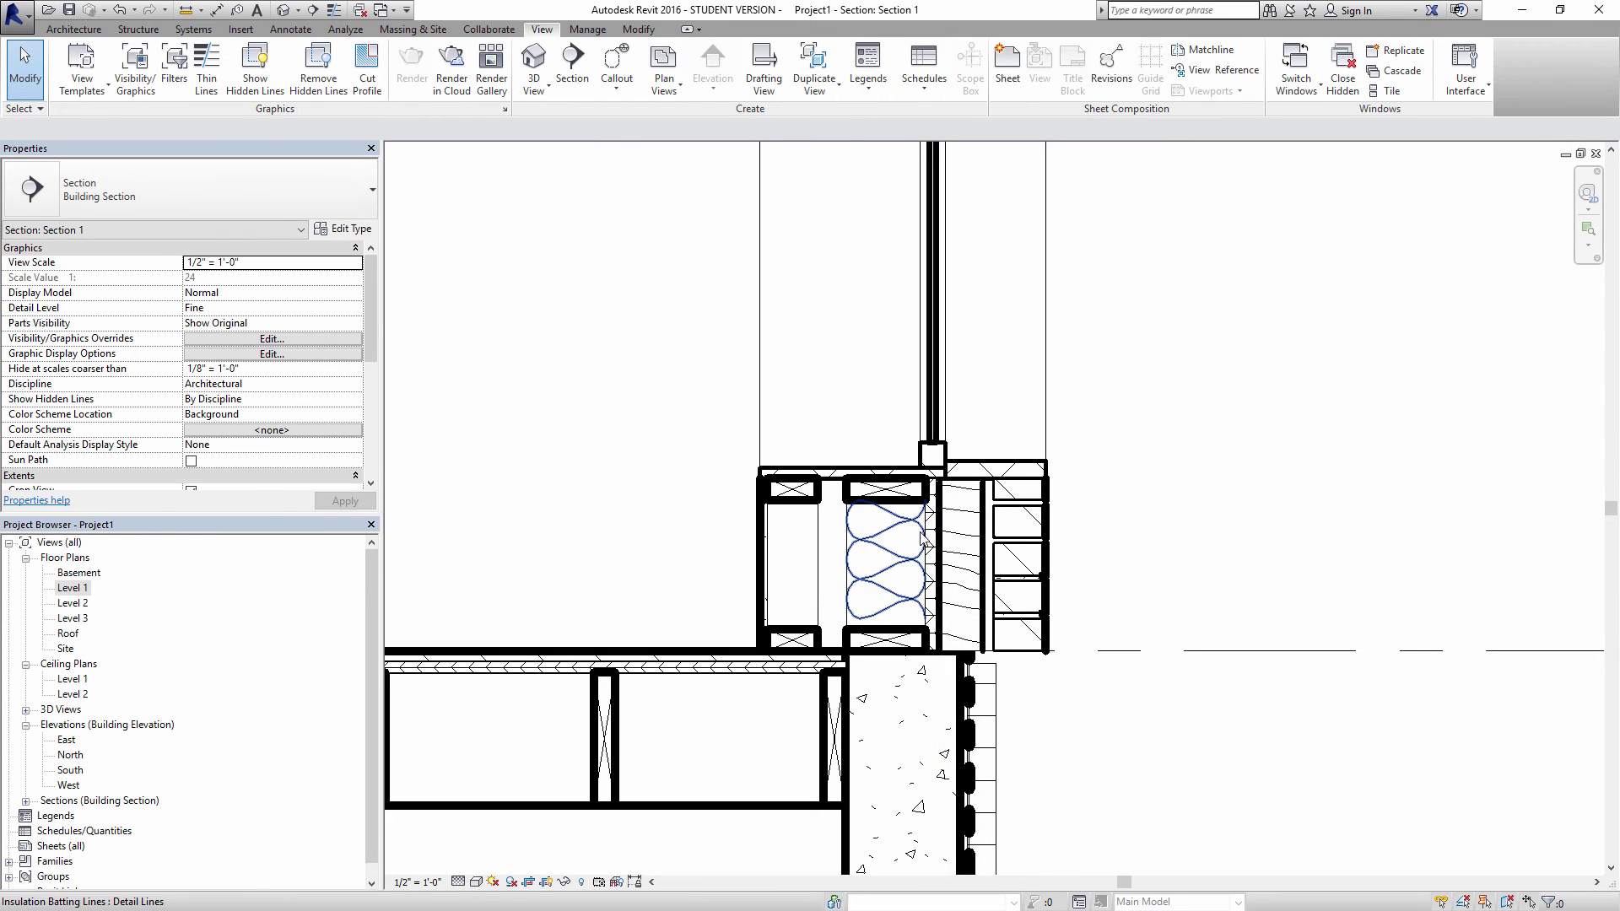
scroll(809, 523, up, 2)
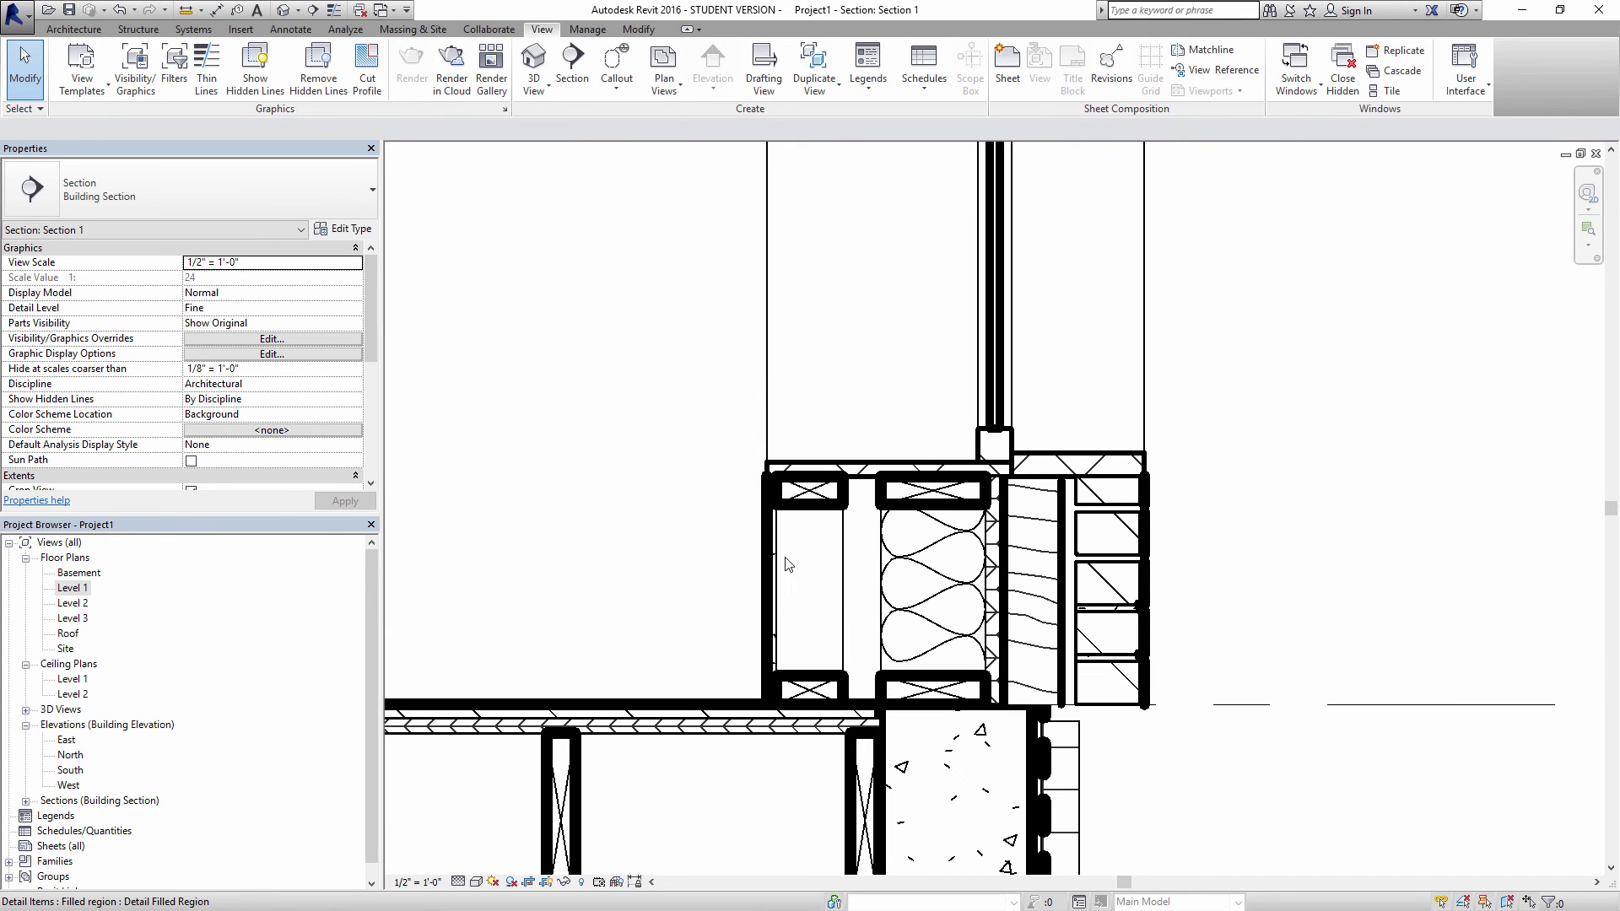
- Restyle the SEMI Rigid Insulation region's outline with Match Type from its left boundary line
click(1059, 528)
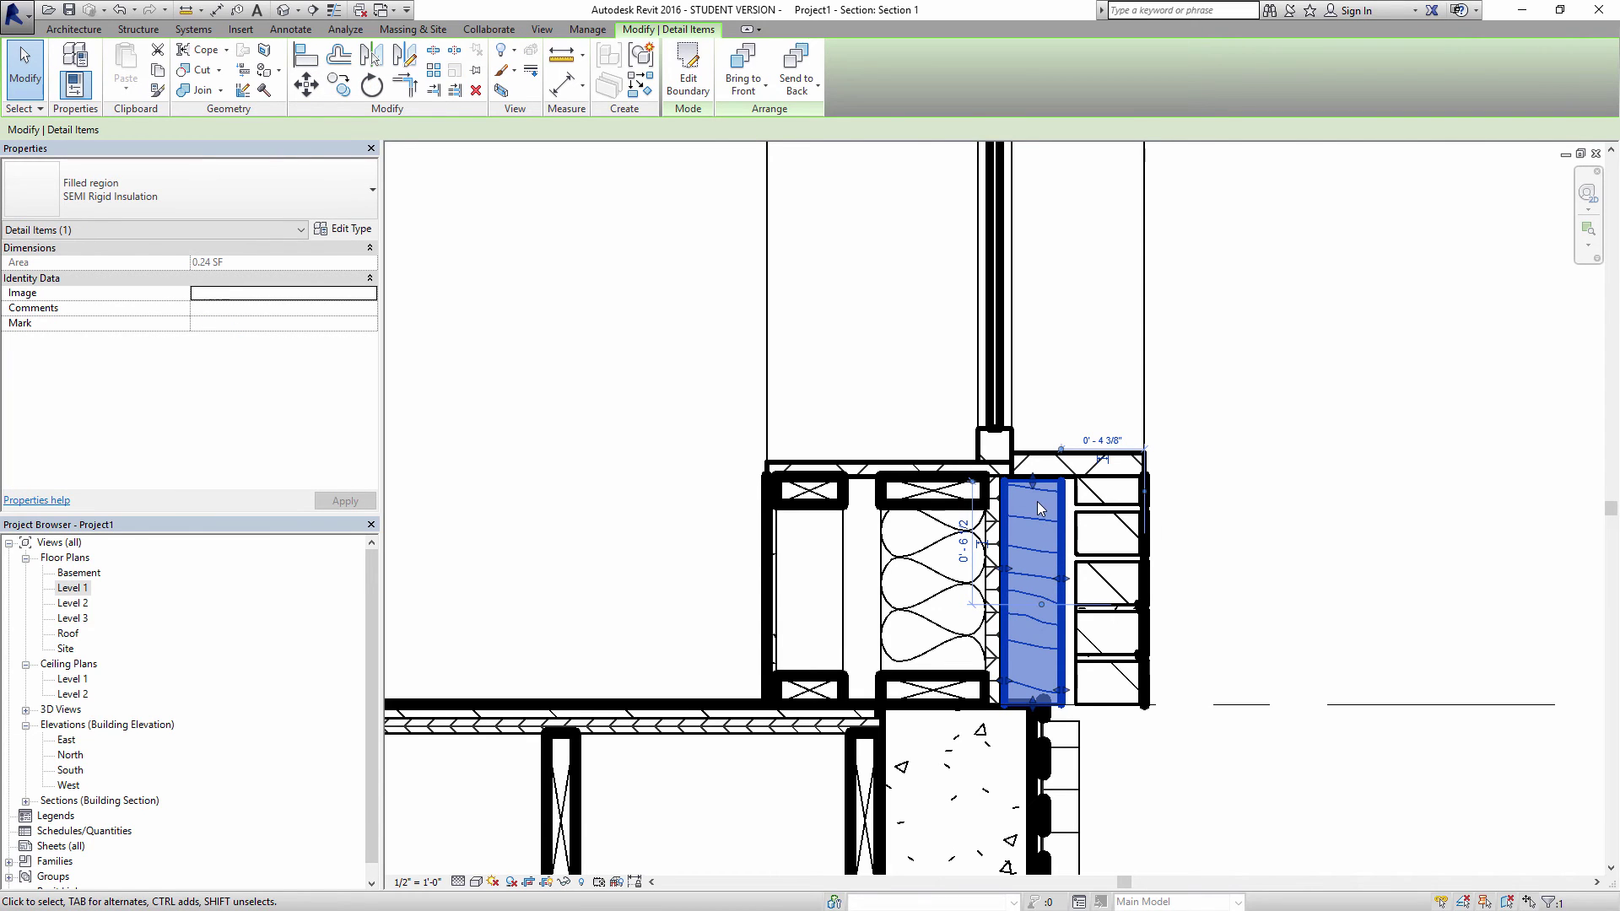
click(688, 71)
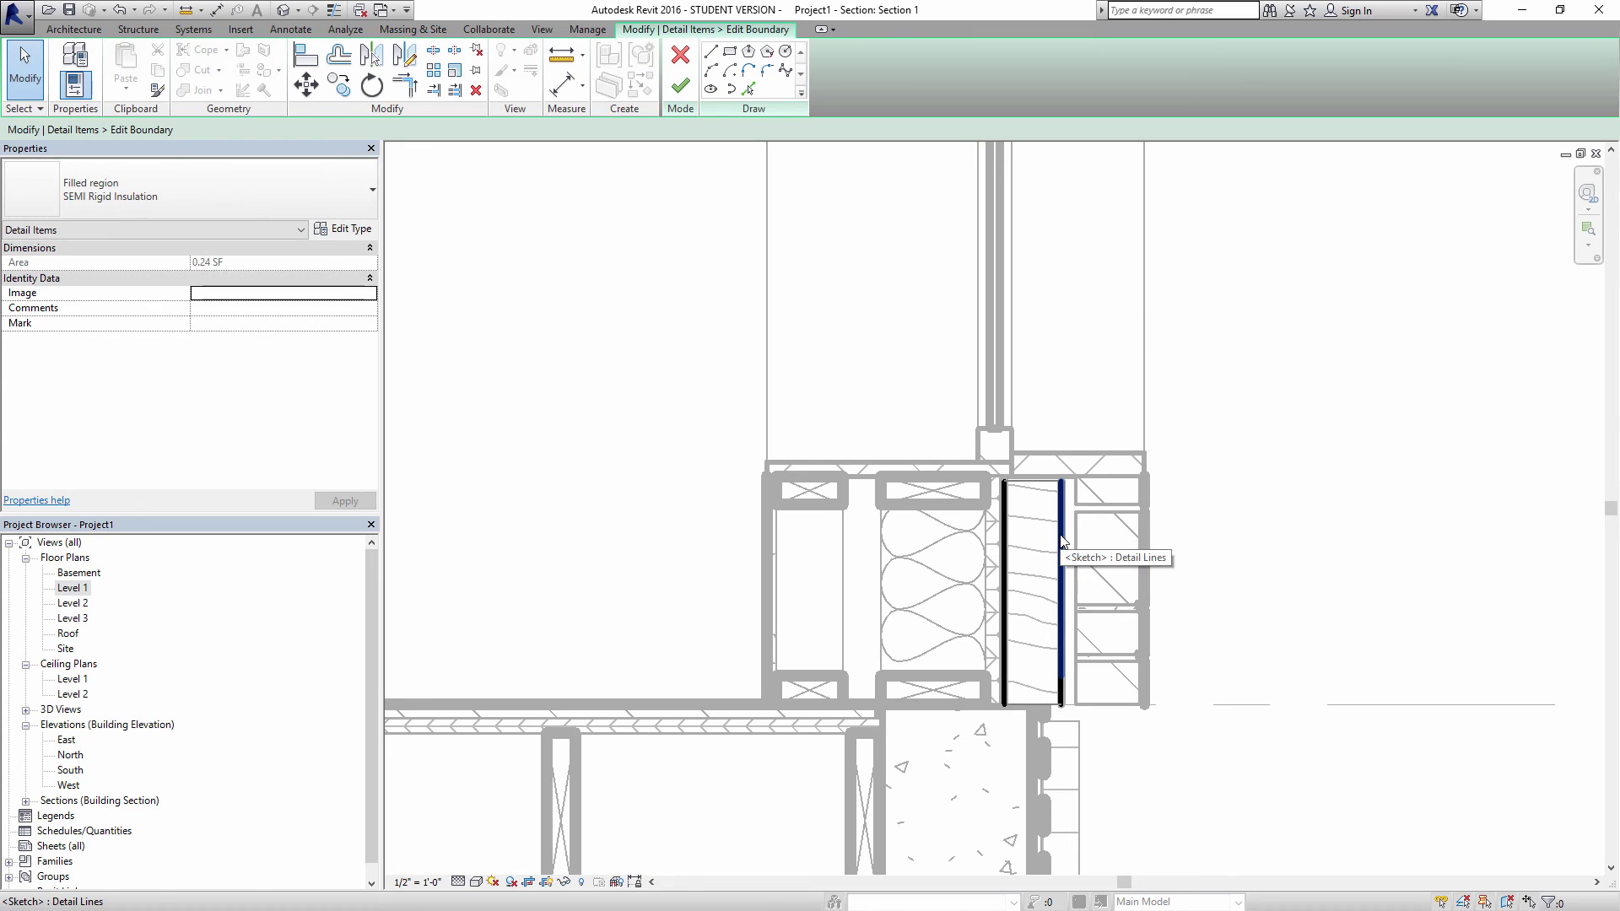
key(m)
key(a)
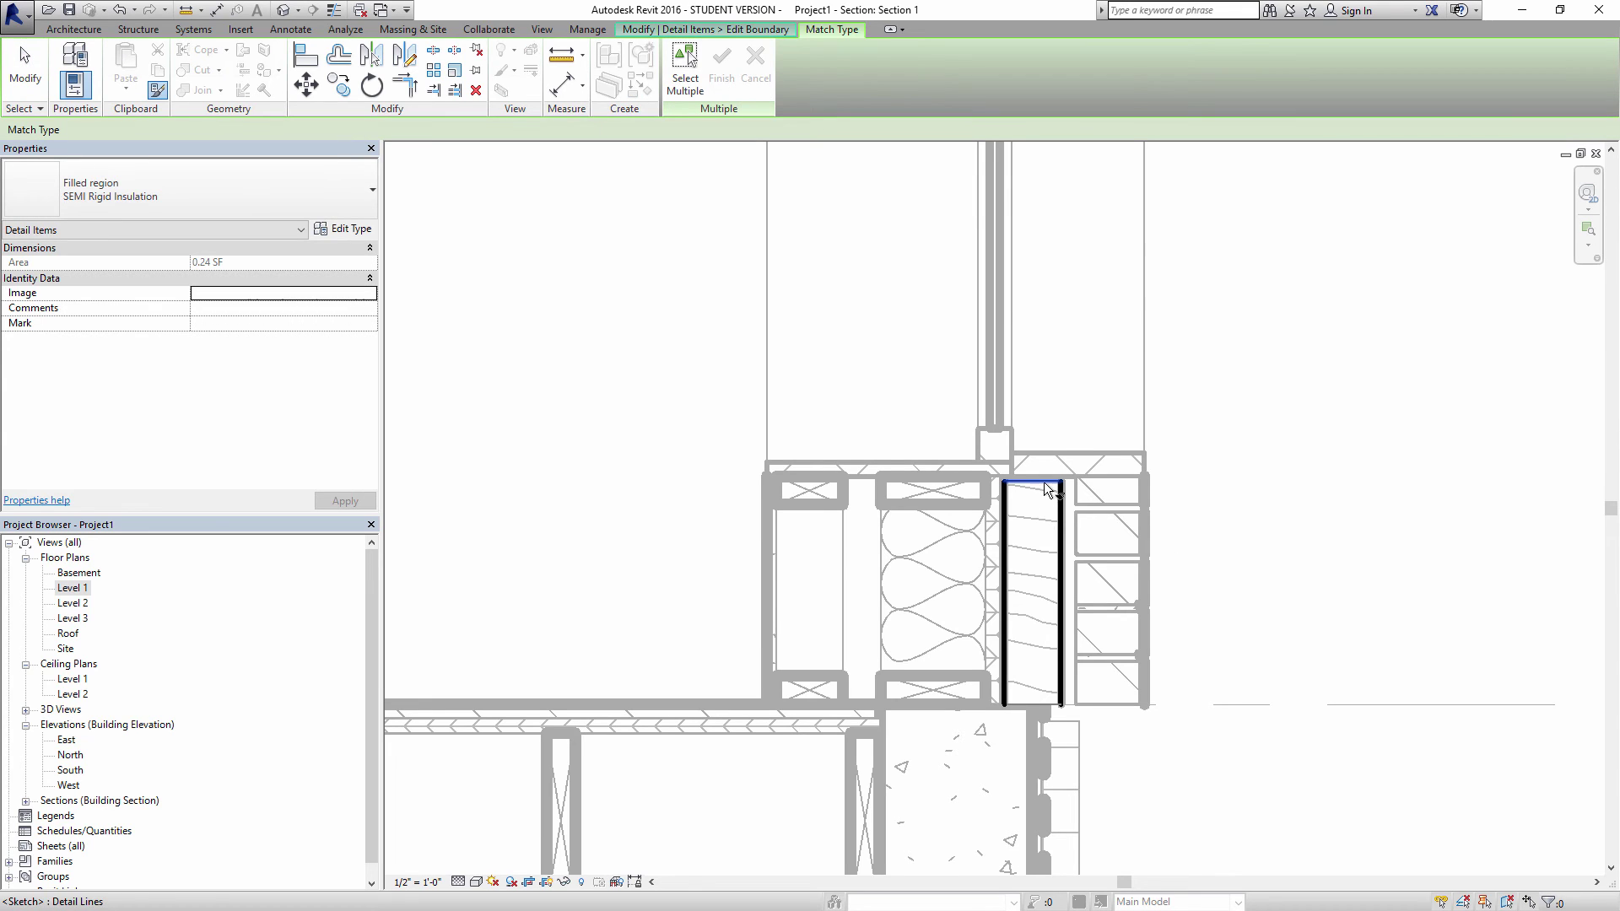
click(1012, 514)
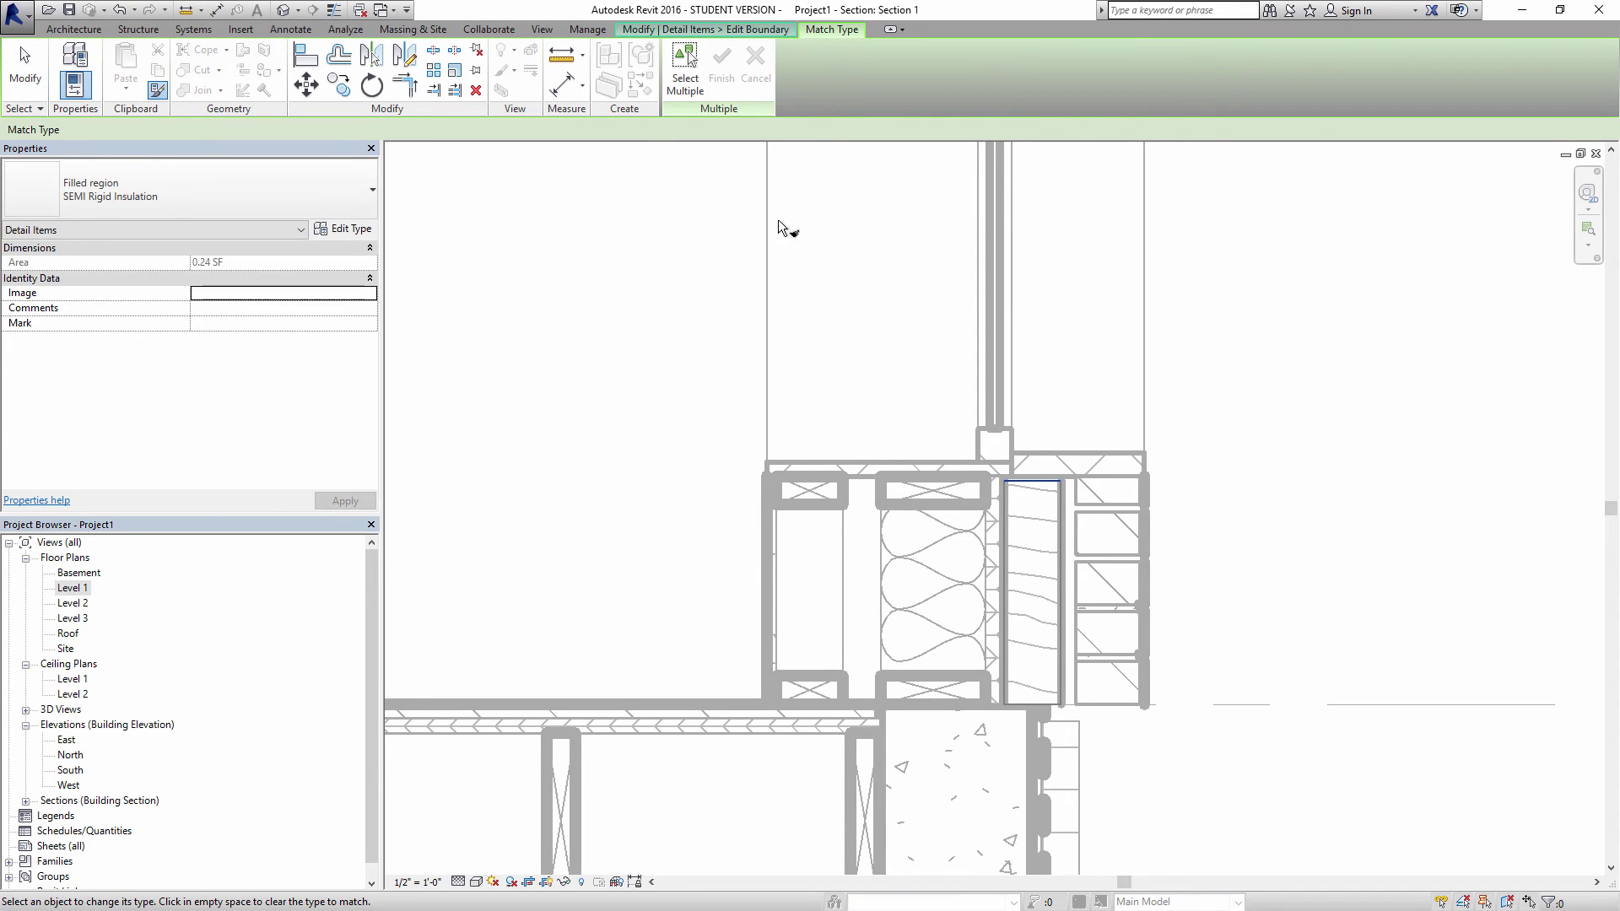
key(Escape)
key(Escape)
click(680, 85)
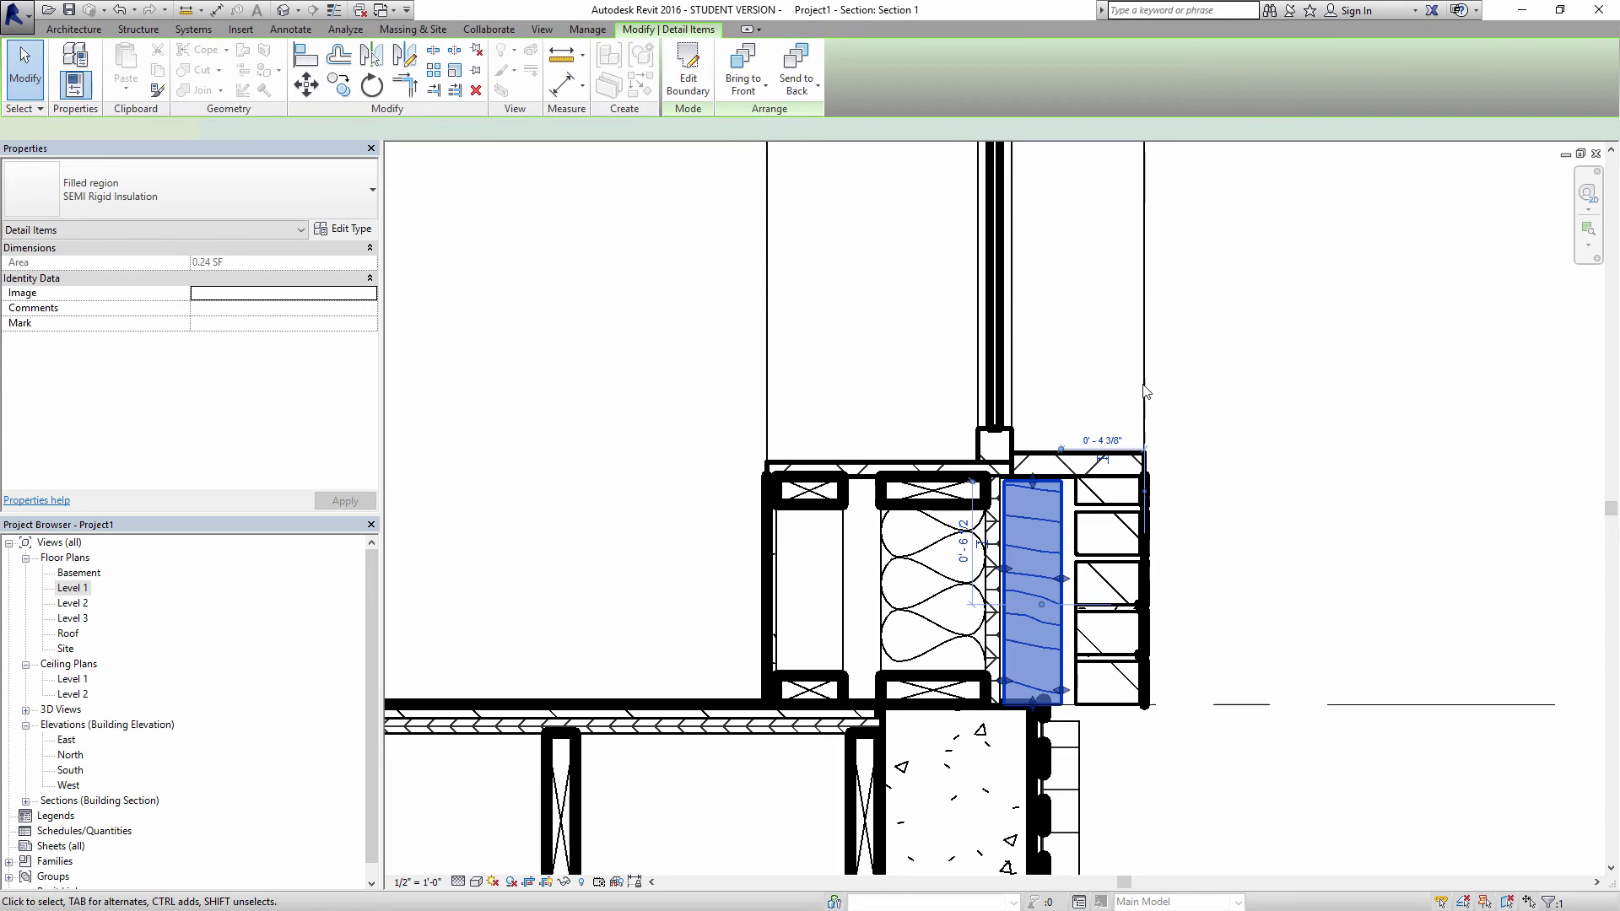
click(1278, 423)
- Restyle the GWB board region's outline the same way using Match Type (MA)
click(773, 550)
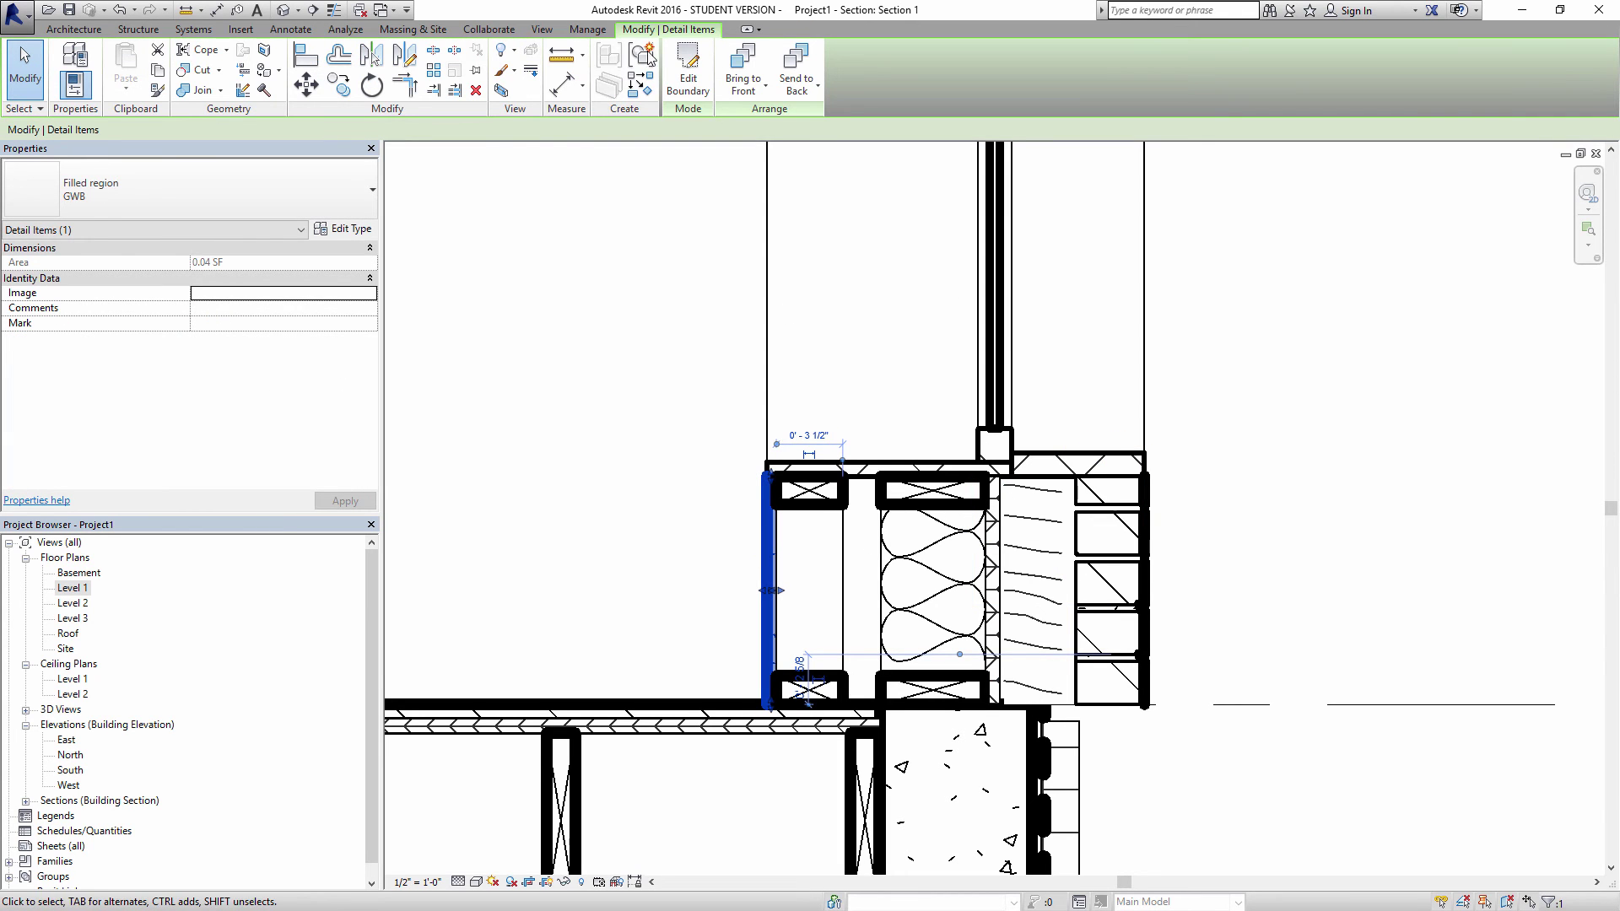
click(686, 67)
key(m)
key(a)
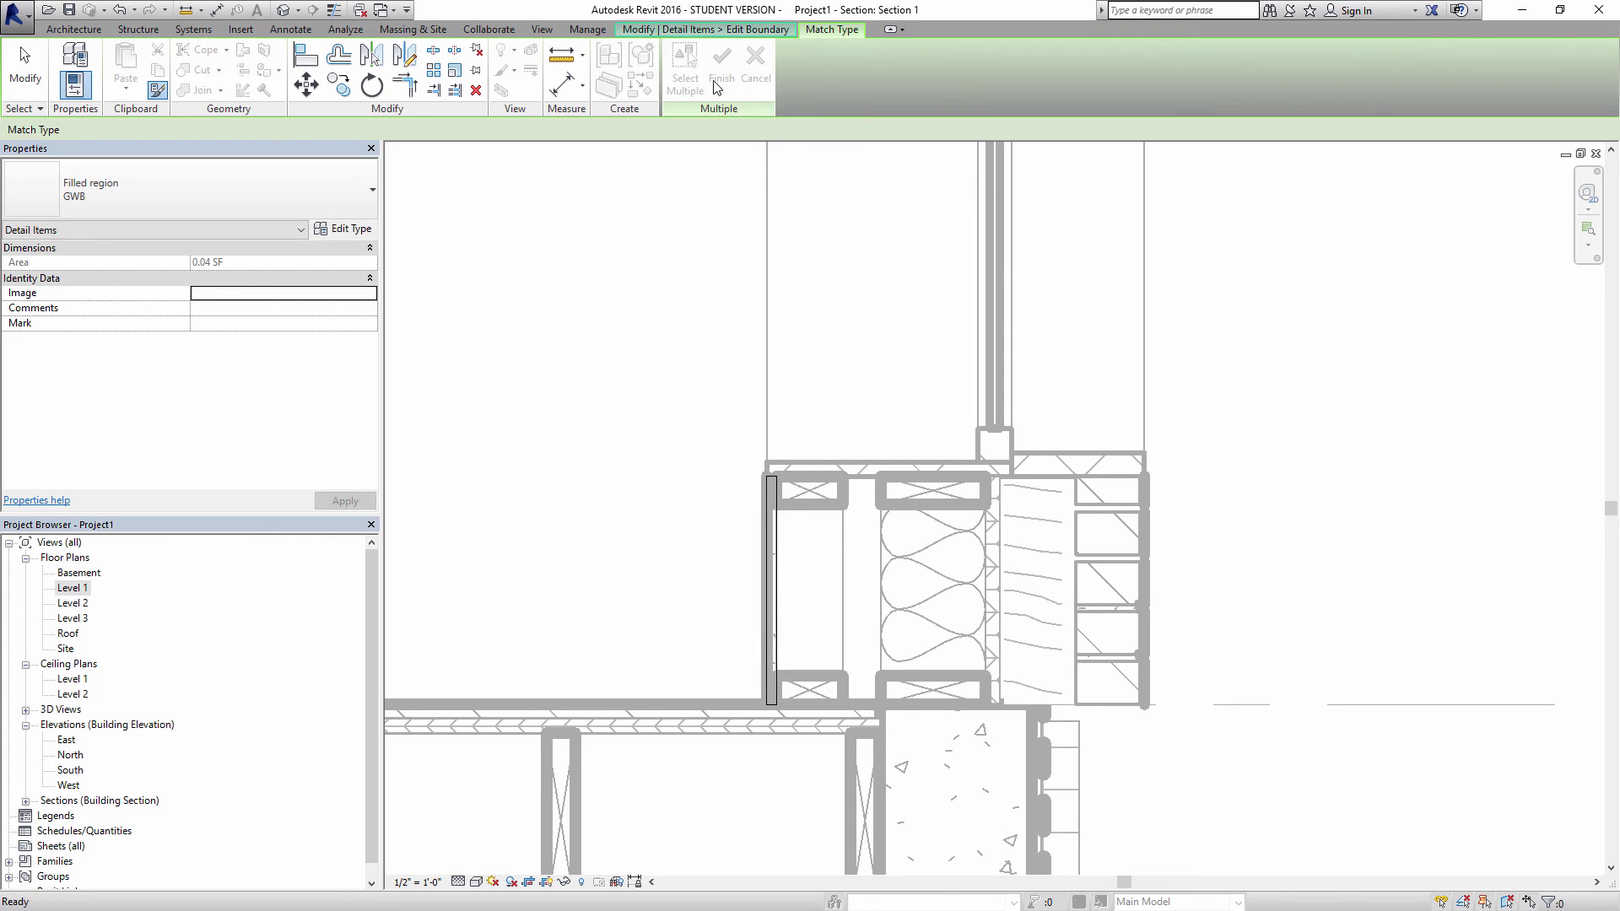
key(Escape)
click(681, 85)
click(742, 446)
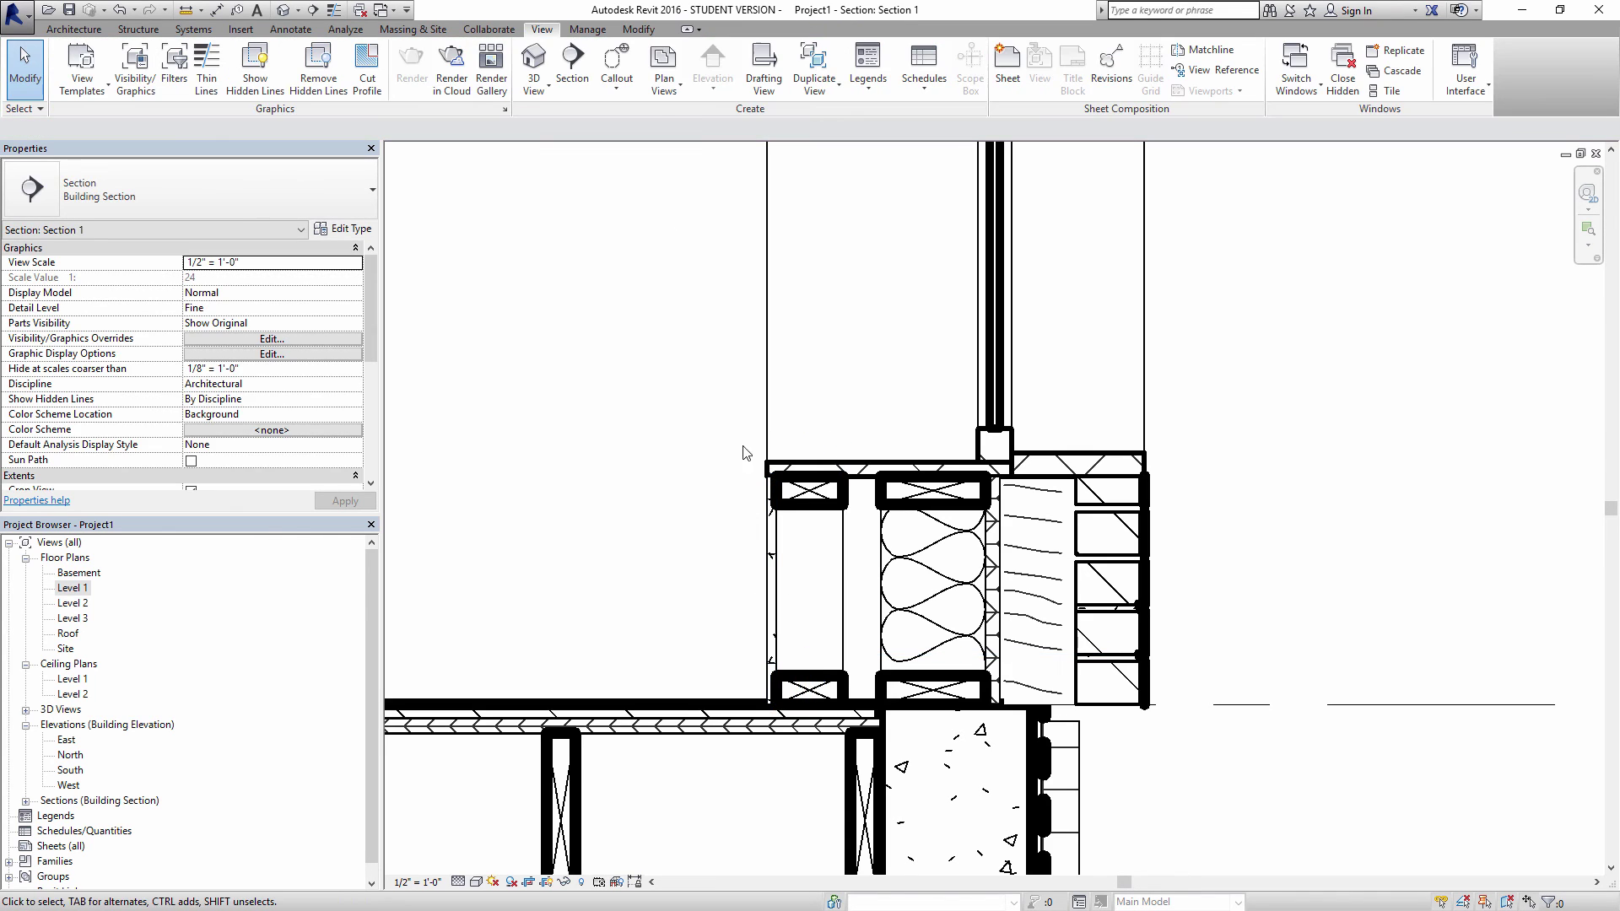
- Select the 2x4 and 2x6 lumber blocking pieces for a by-element graphics override
click(815, 504)
ctrl+click(810, 687)
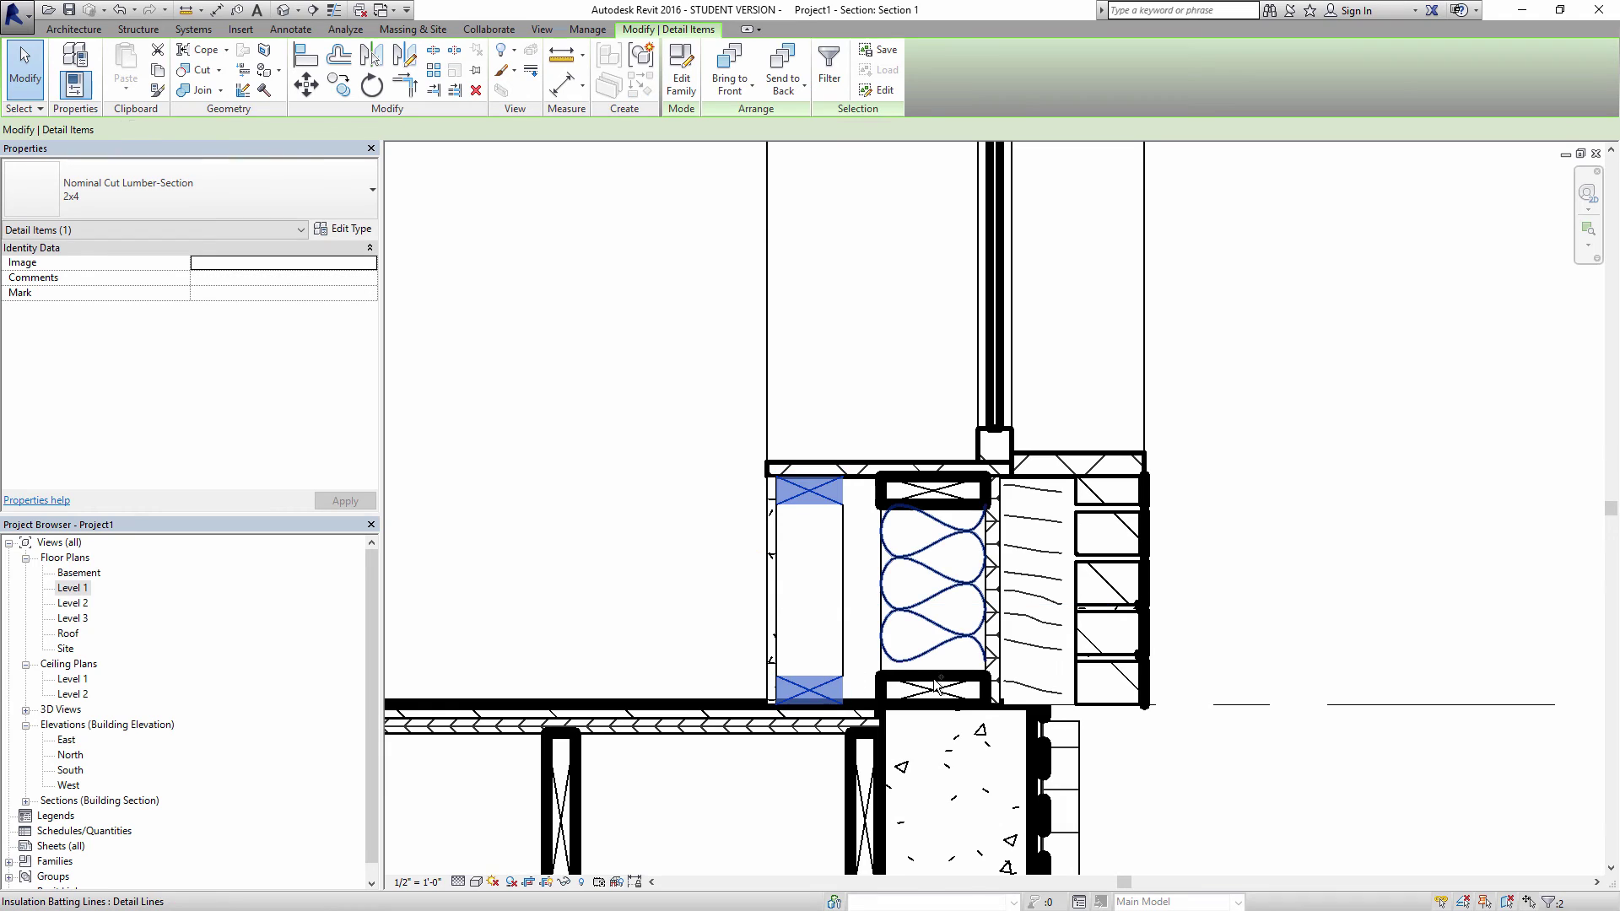
ctrl+click(928, 687)
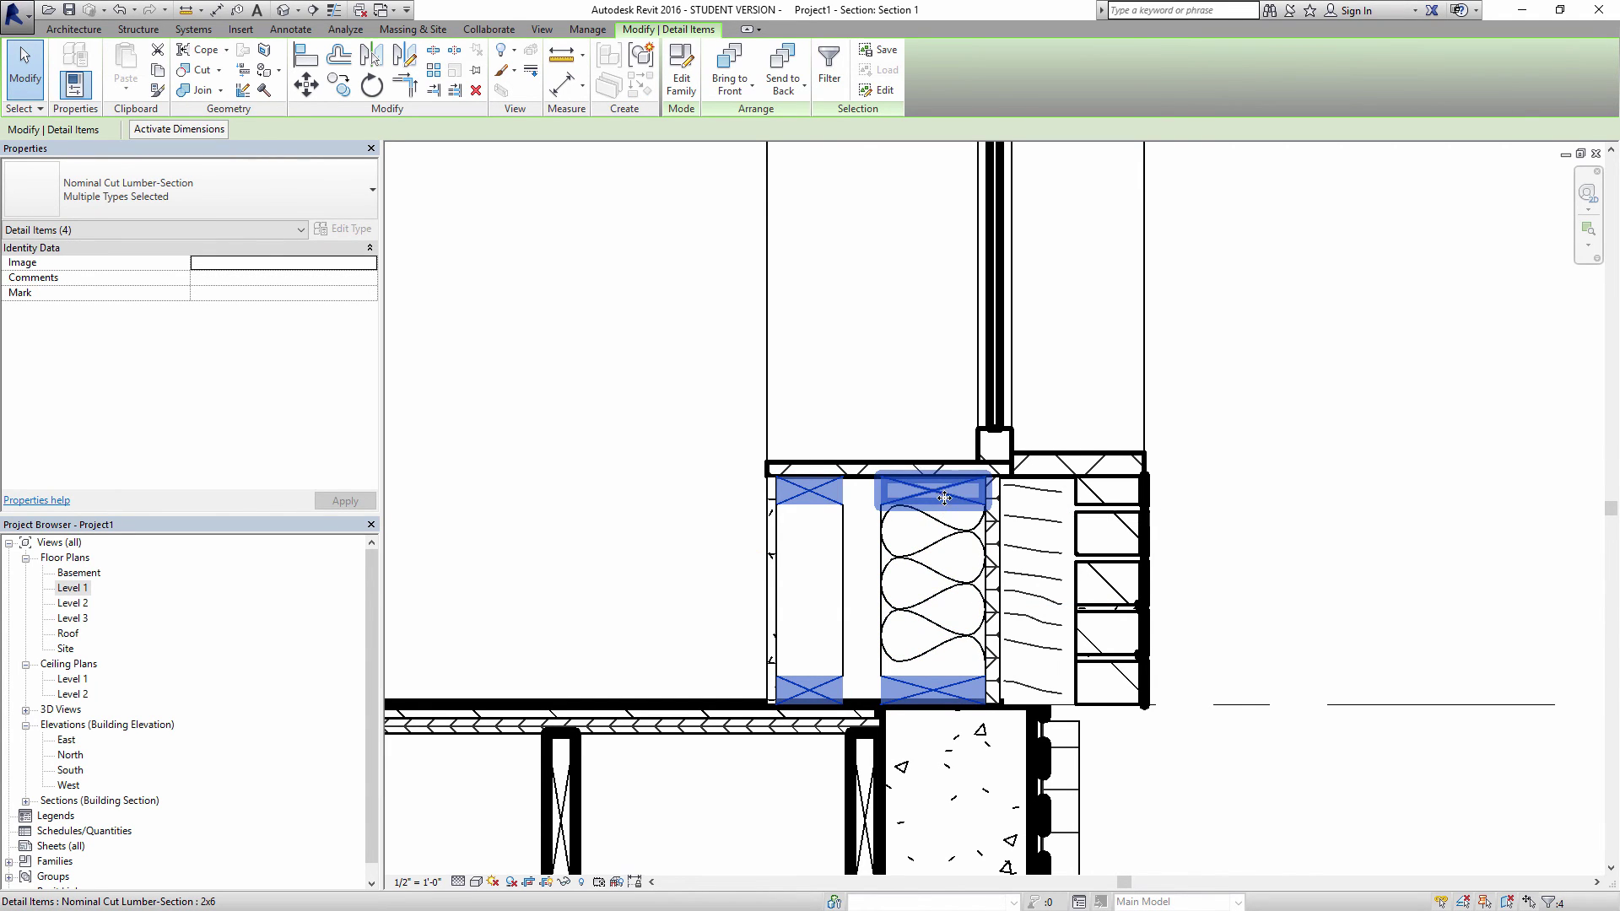
right_click(939, 502)
mouse_move(1094, 234)
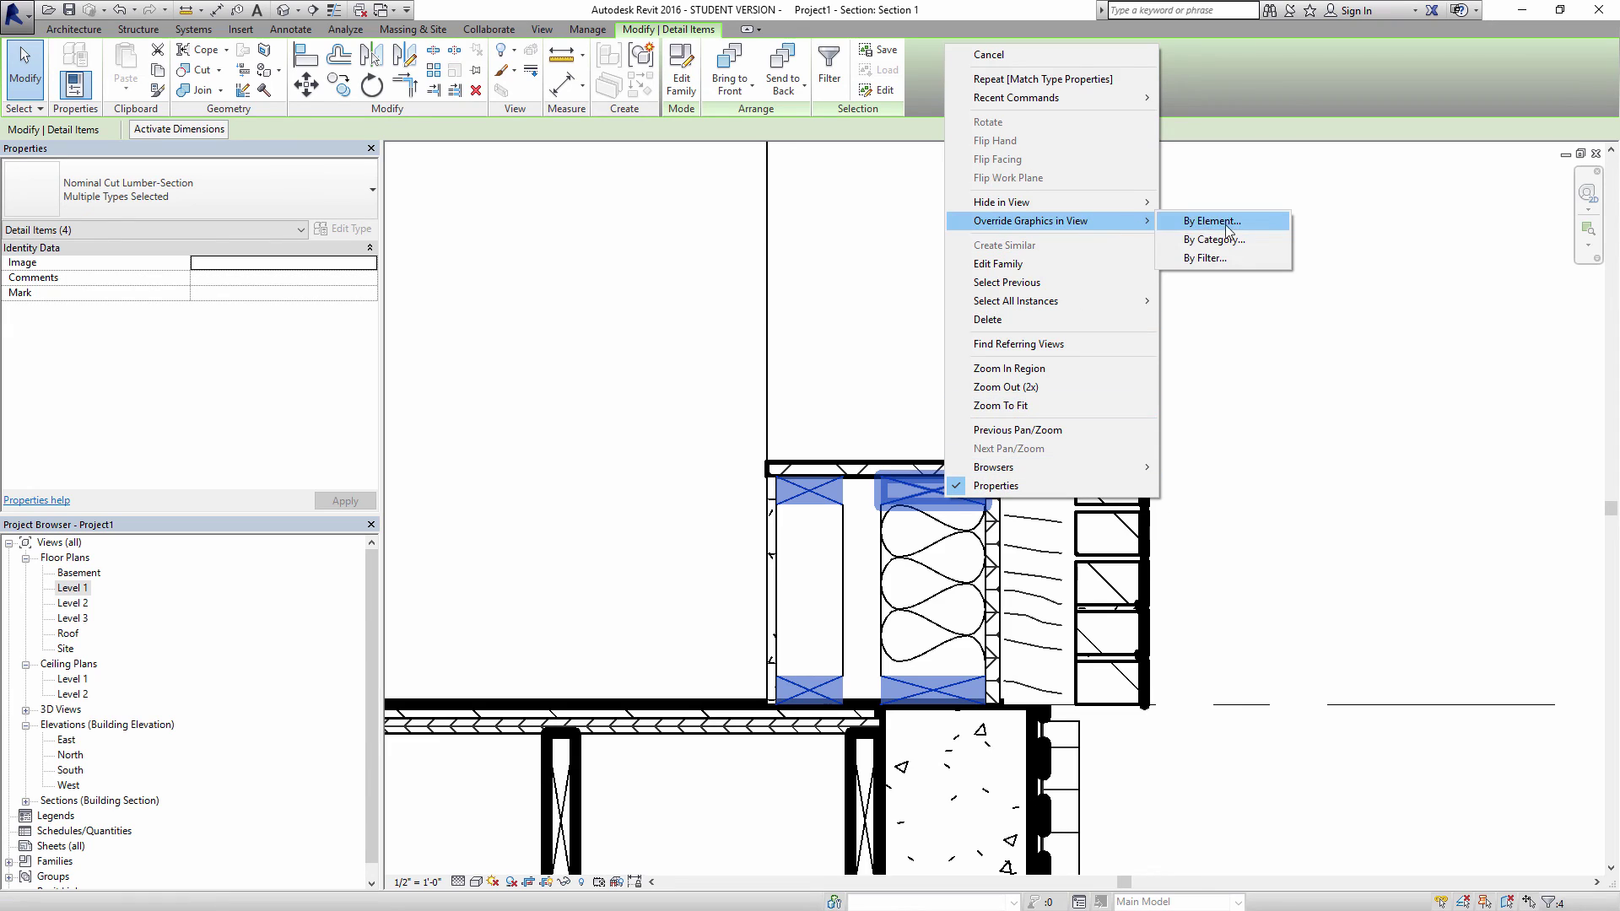
click(1216, 221)
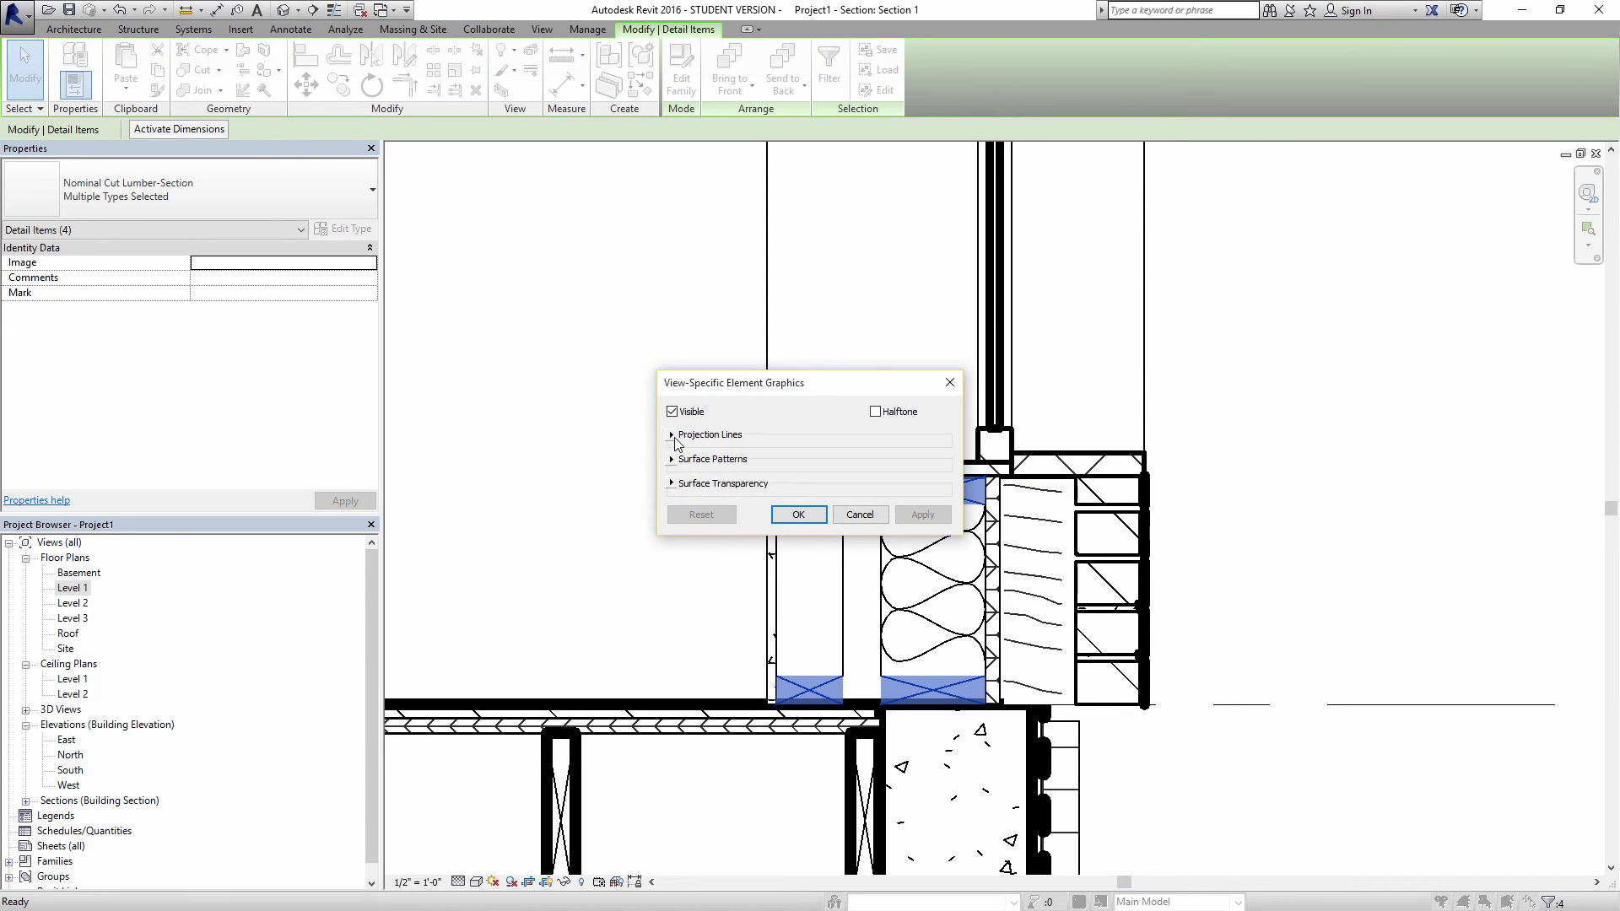
- Set their projection line weight to 3, then change it to 2 and confirm
click(672, 434)
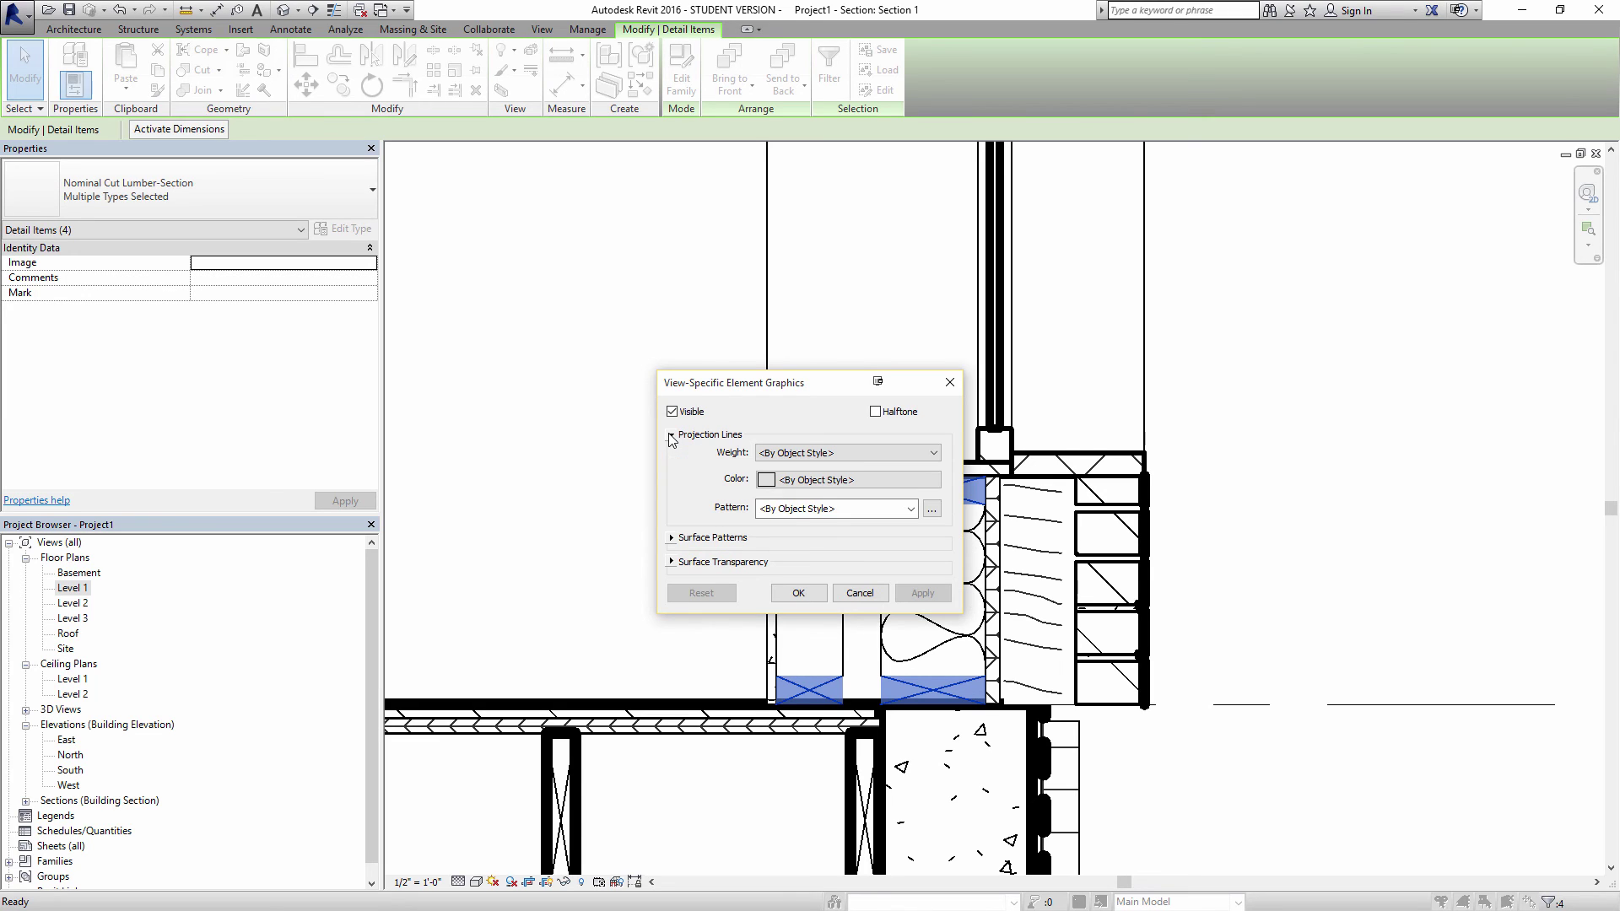
click(878, 453)
click(831, 501)
drag(811, 383, 527, 306)
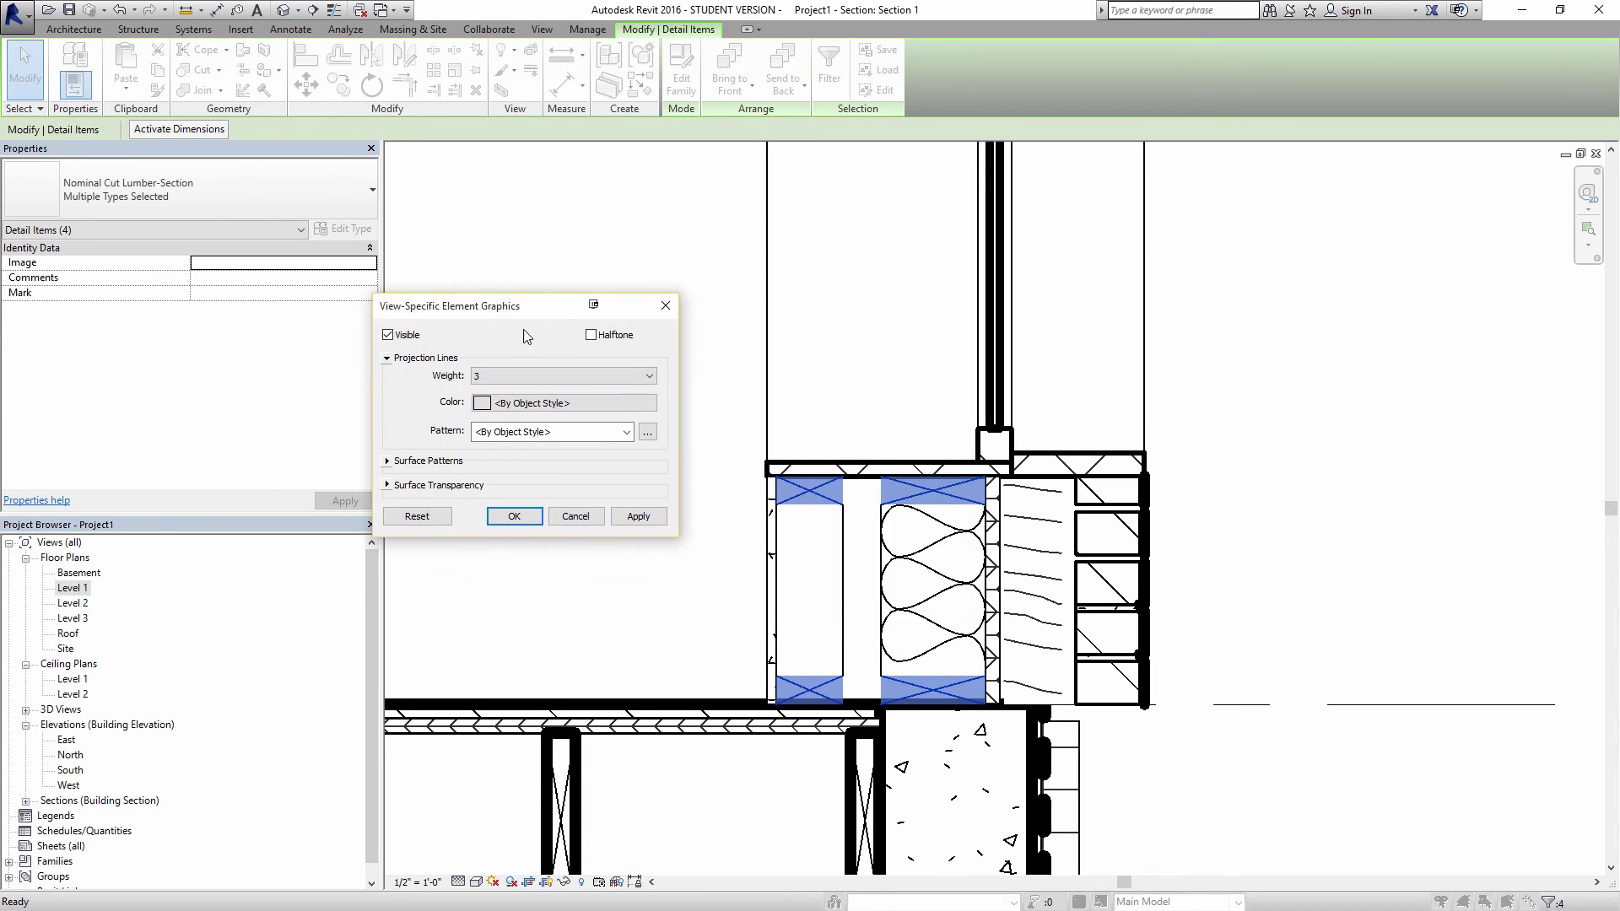
click(639, 516)
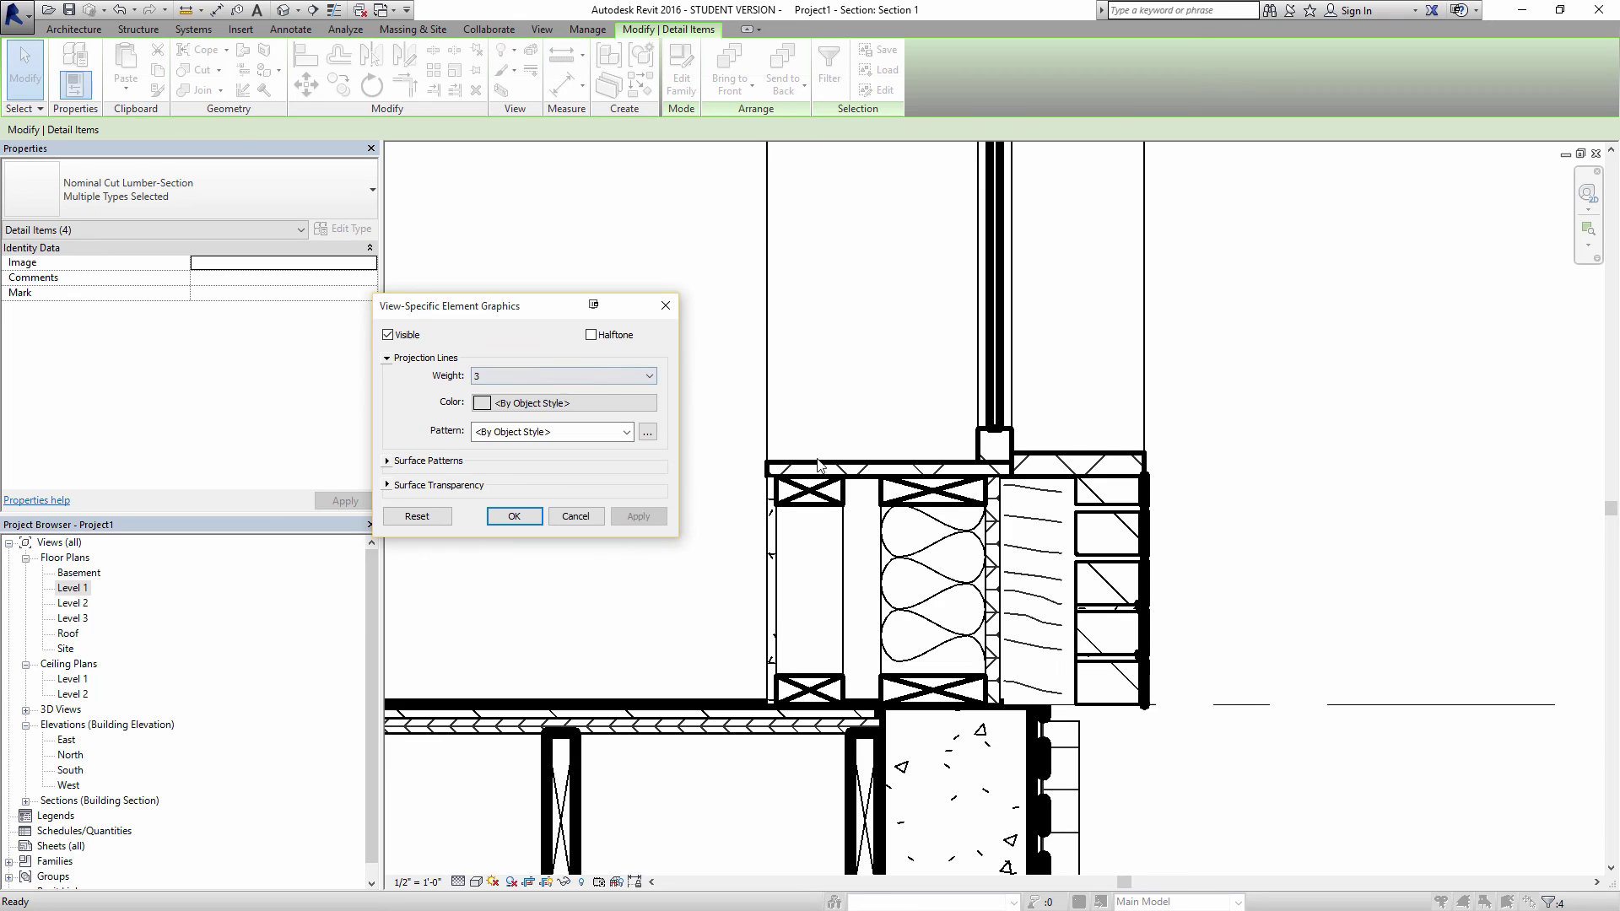
click(543, 375)
click(513, 415)
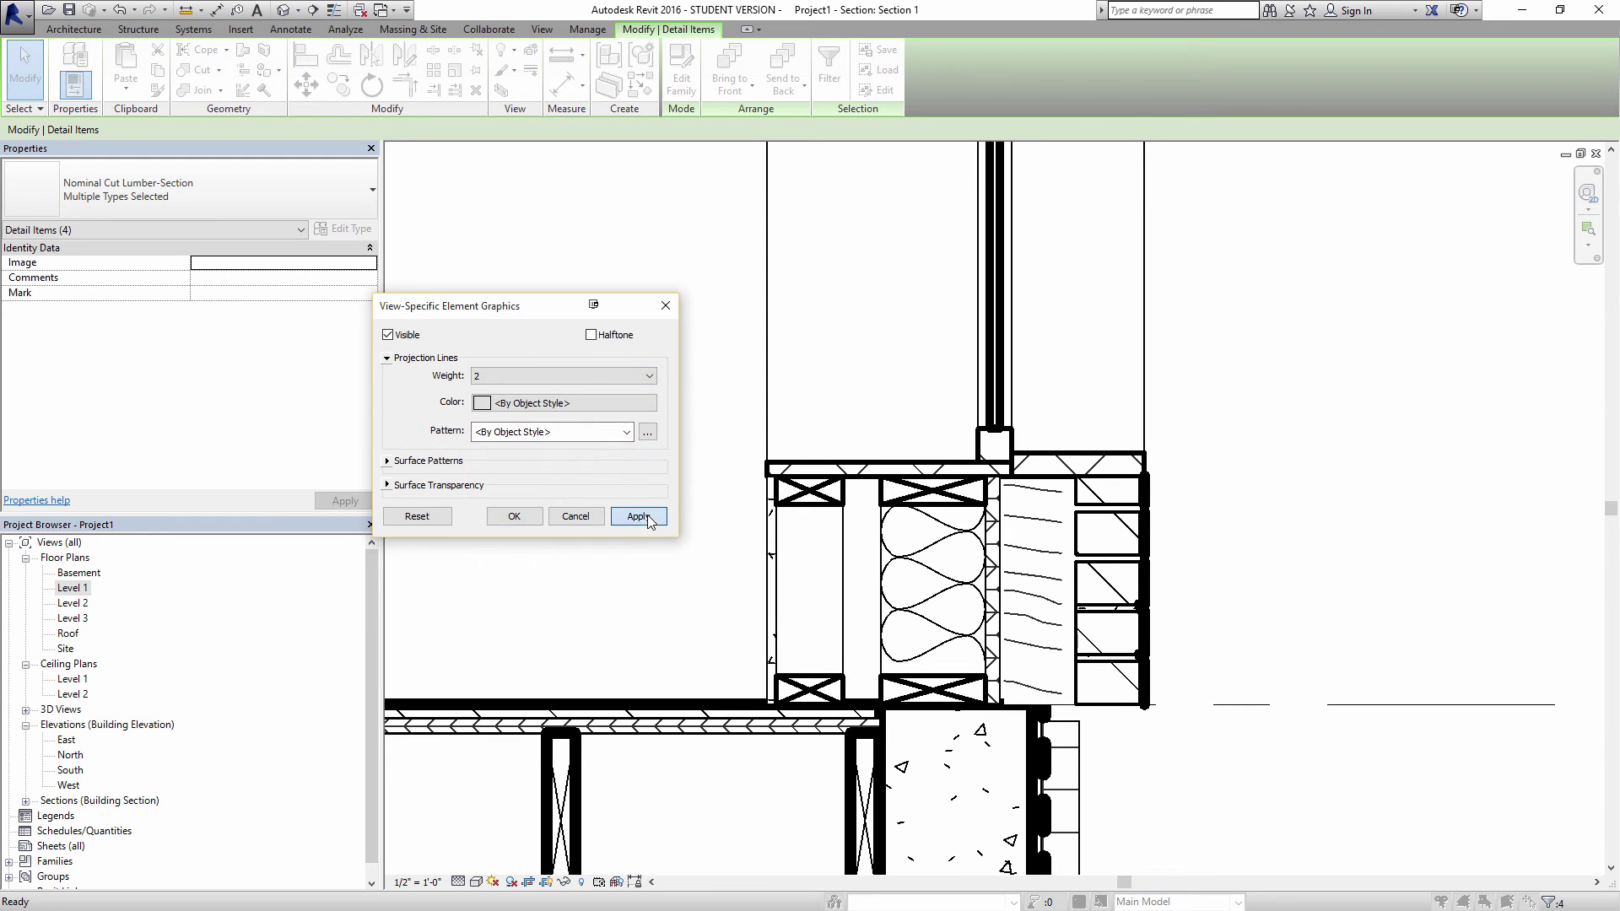
click(639, 516)
click(514, 516)
click(625, 448)
scroll(703, 538, down, 2)
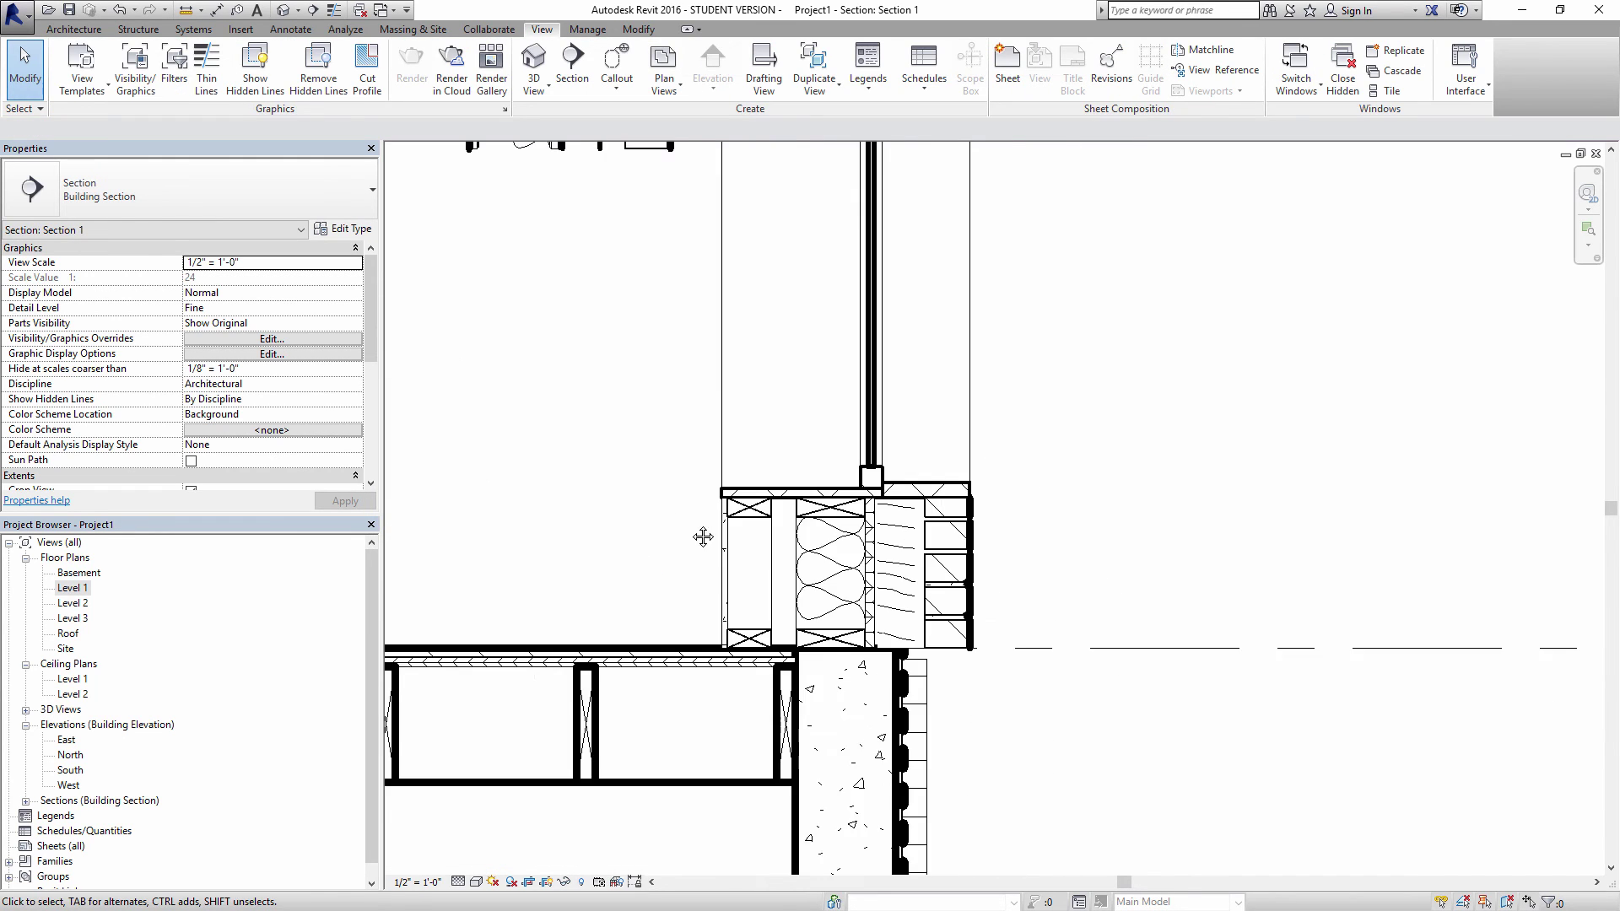
middle_drag(703, 538, 945, 588)
scroll(1095, 674, down, 2)
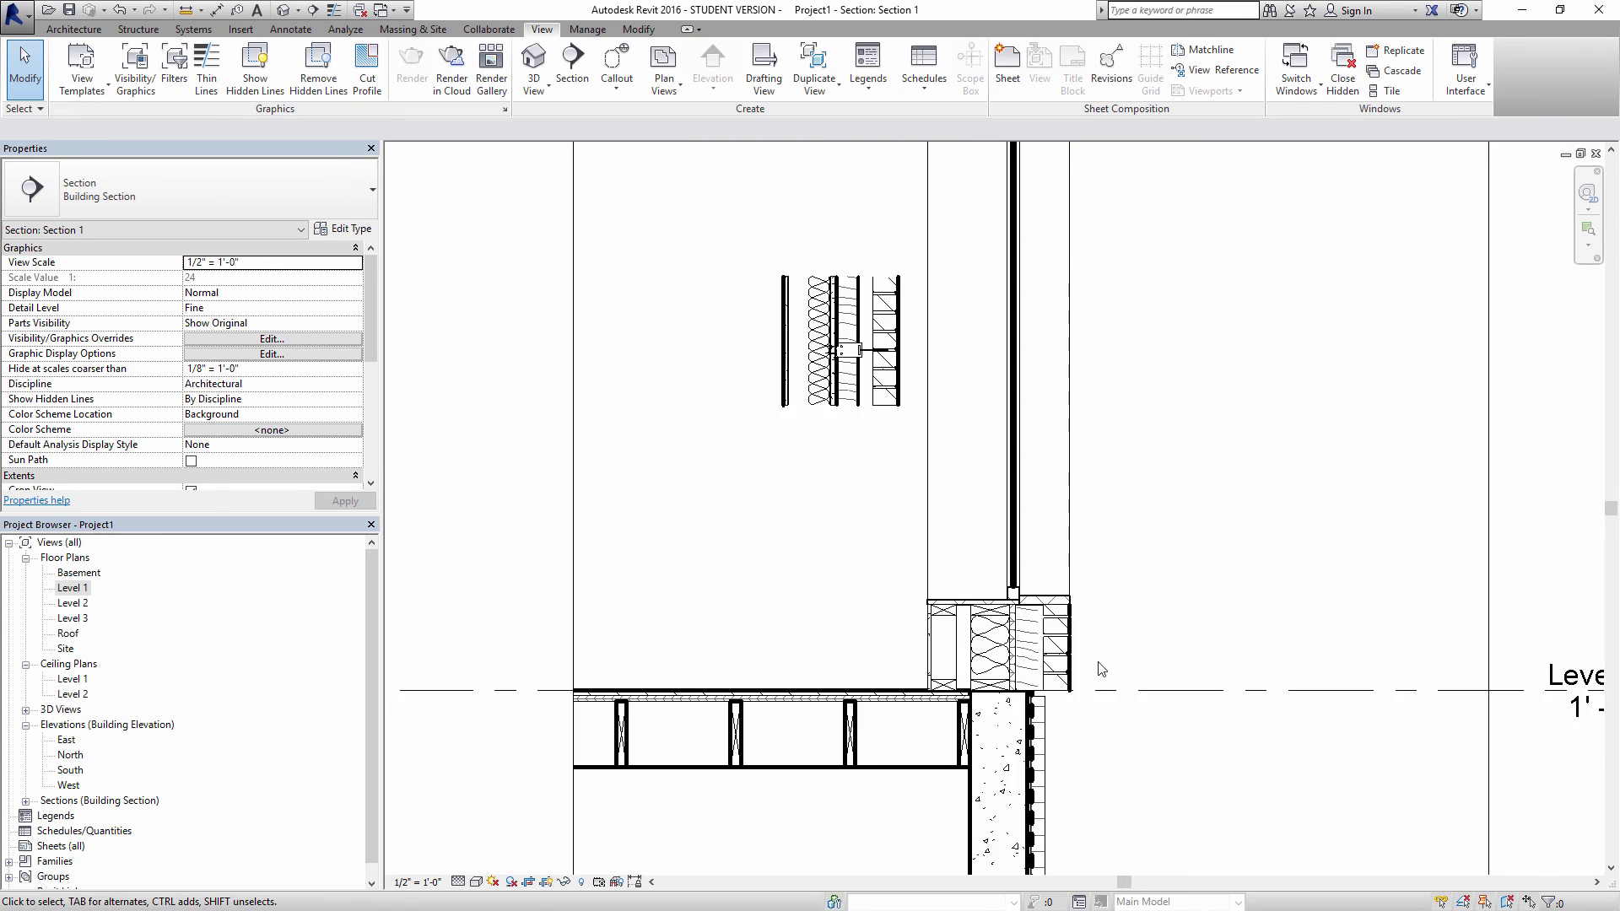
middle_drag(1122, 657, 872, 608)
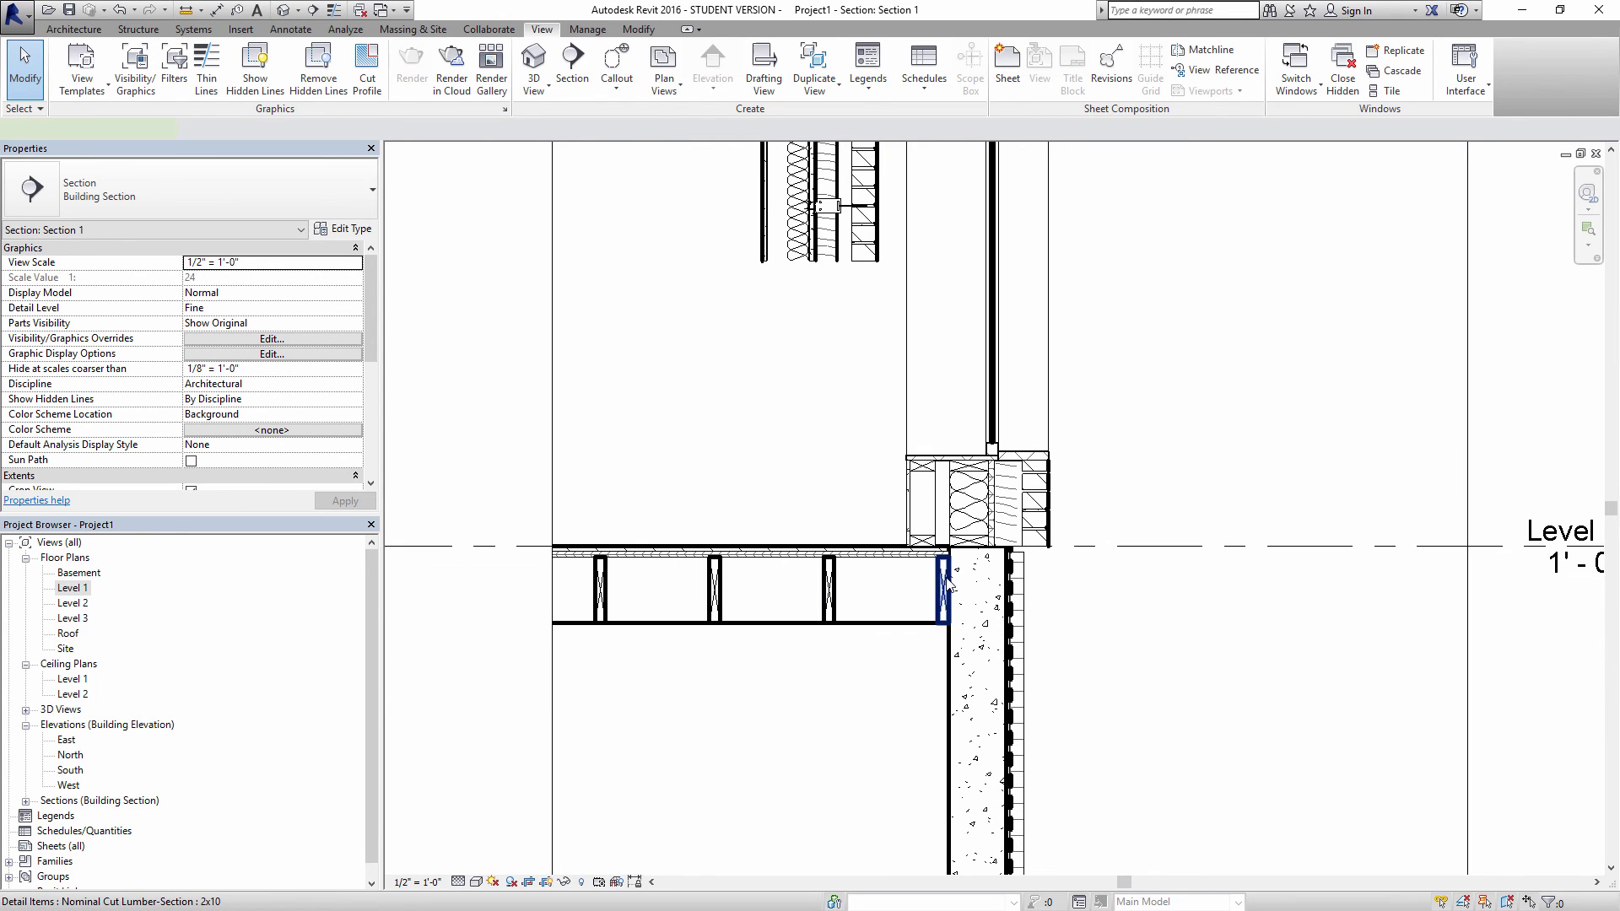
click(944, 586)
ctrl+click(829, 591)
ctrl+click(715, 590)
ctrl+click(602, 588)
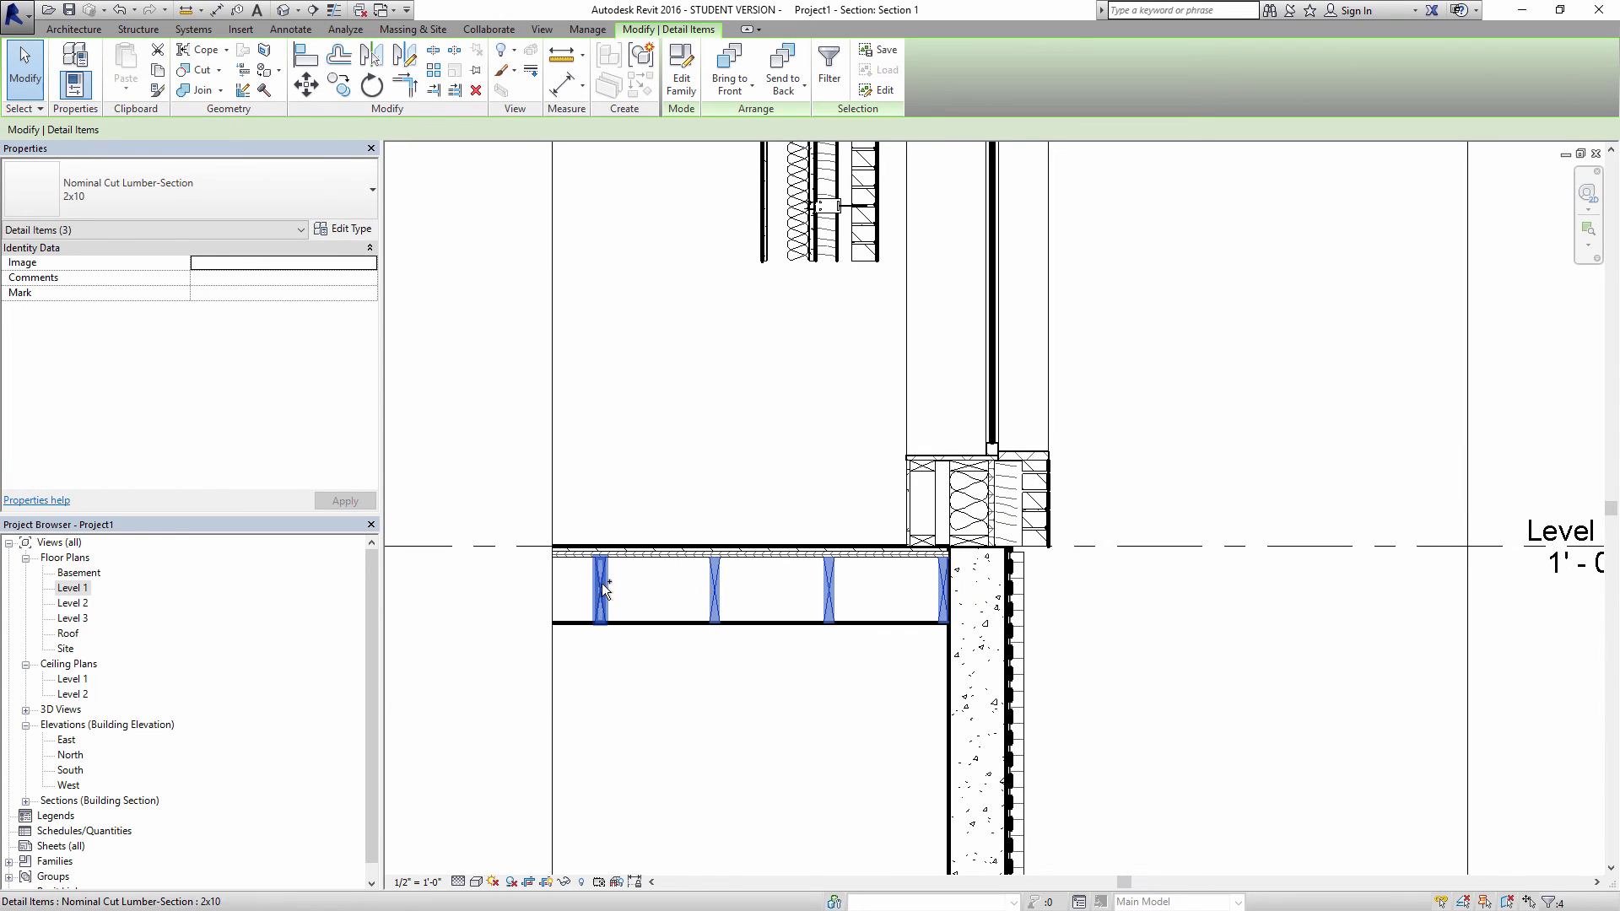
right_click(604, 588)
mouse_move(711, 311)
click(848, 312)
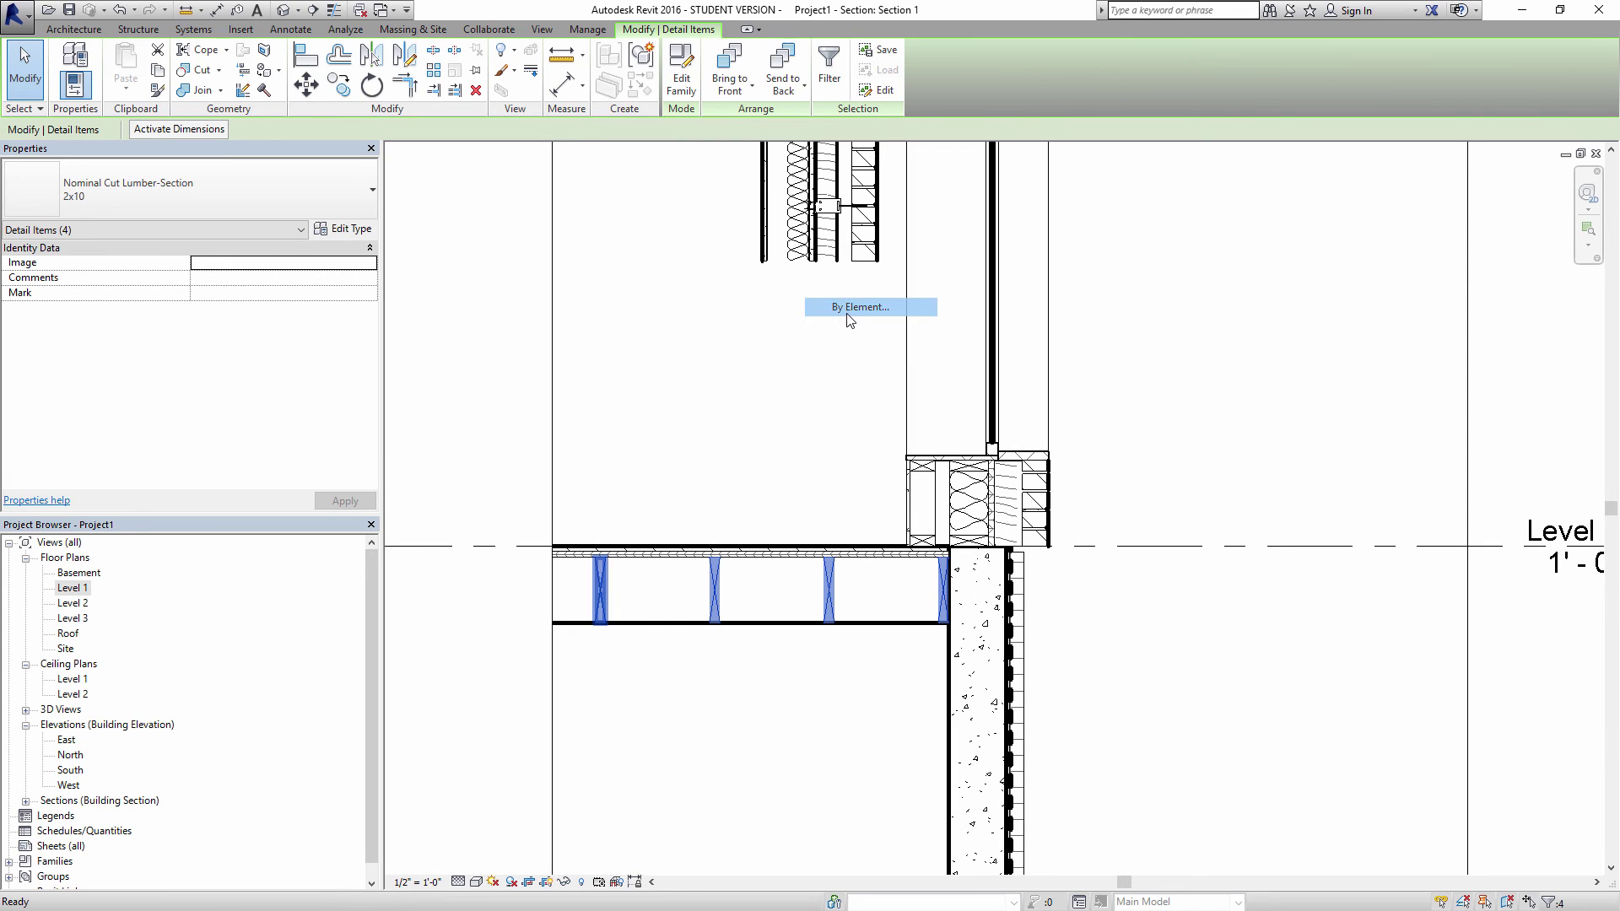
click(432, 359)
click(507, 377)
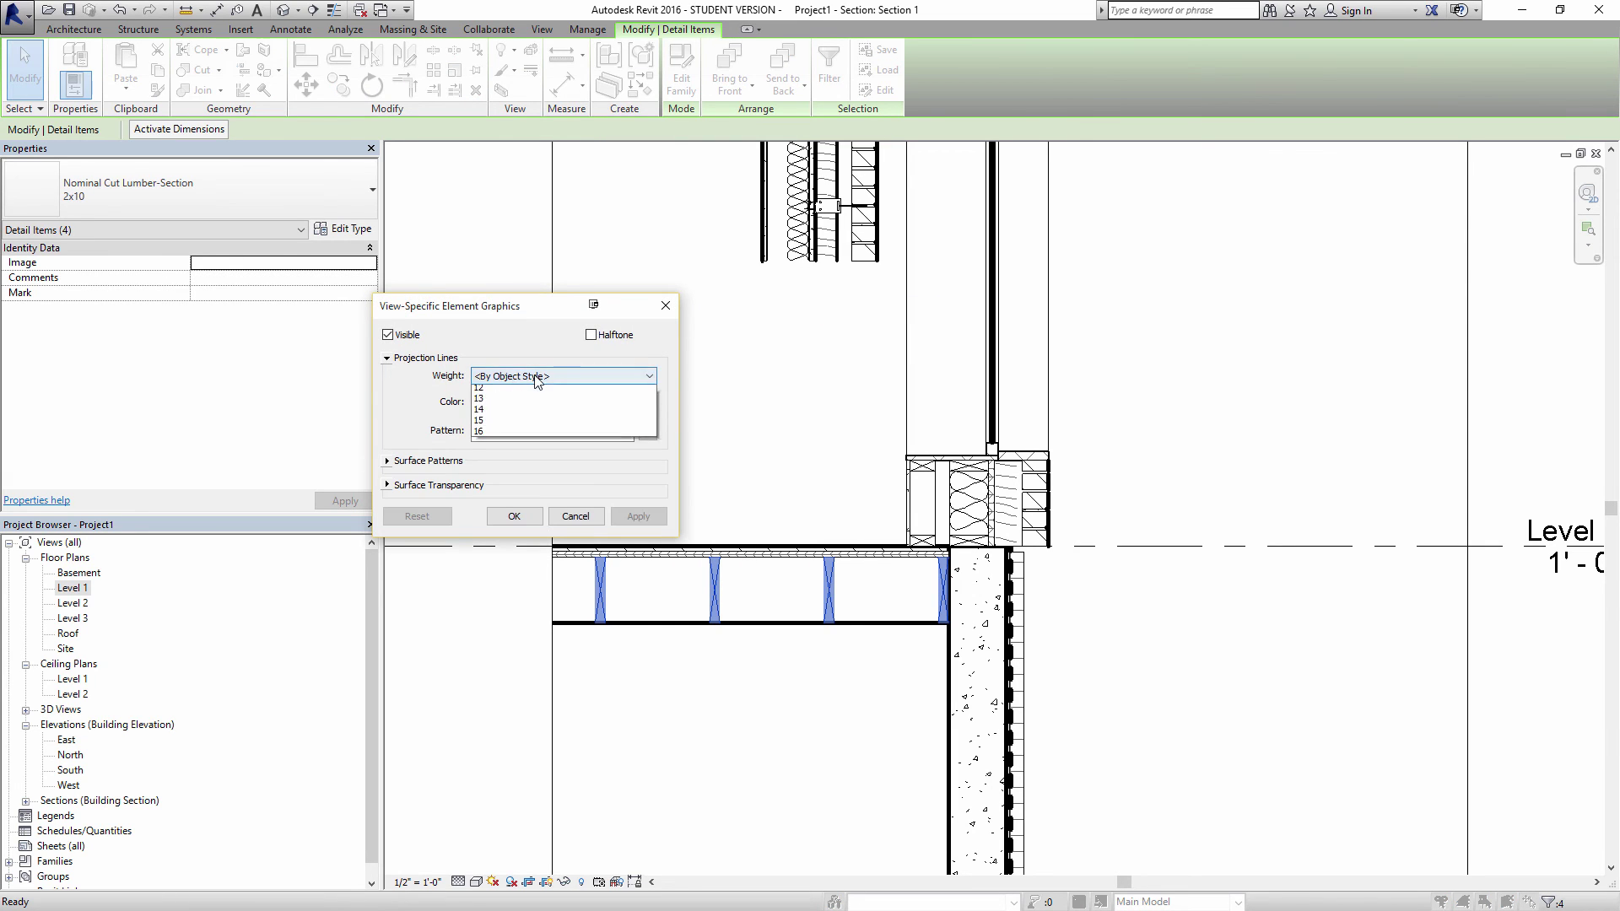
click(506, 390)
click(531, 511)
click(736, 474)
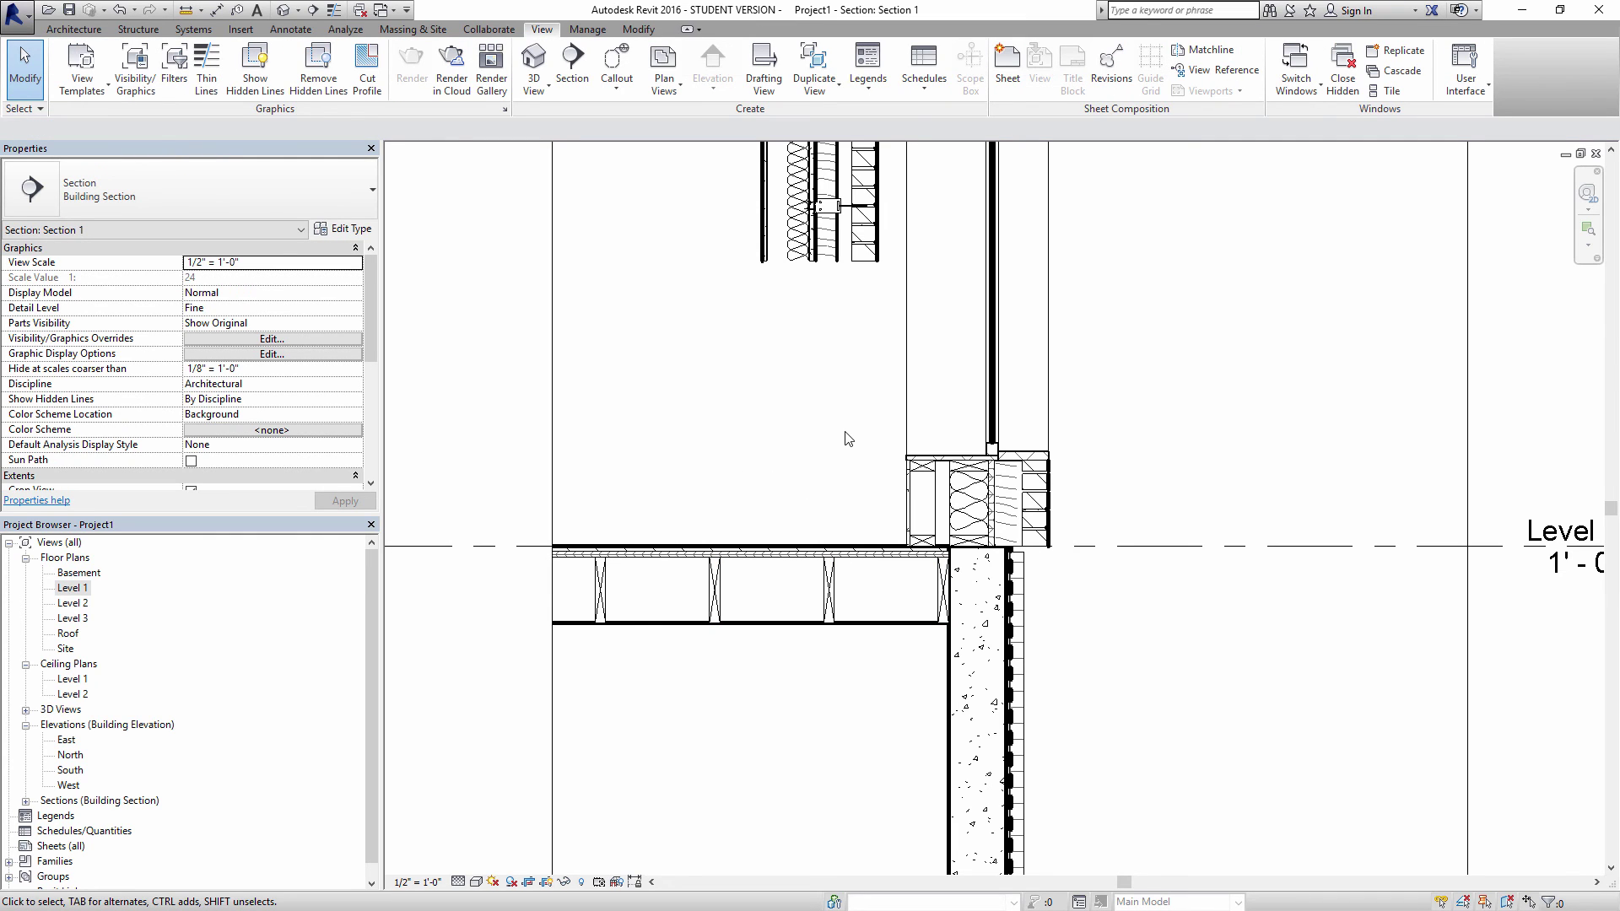
scroll(844, 431, down, 2)
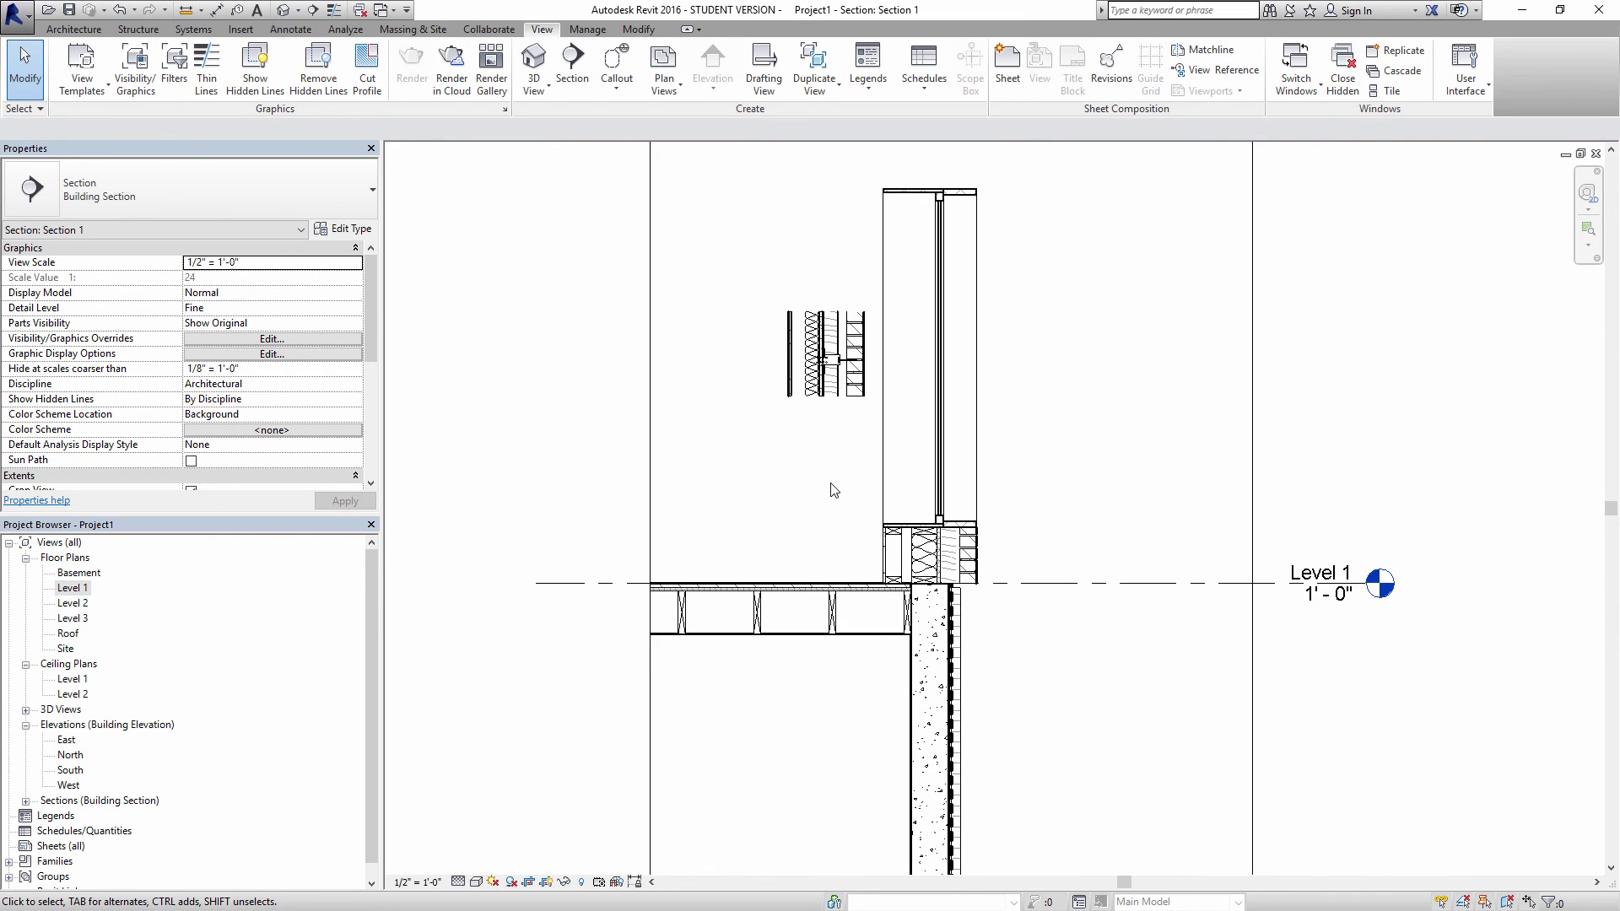
middle_drag(1050, 688, 1030, 451)
scroll(994, 659, down, 2)
middle_drag(989, 646, 997, 462)
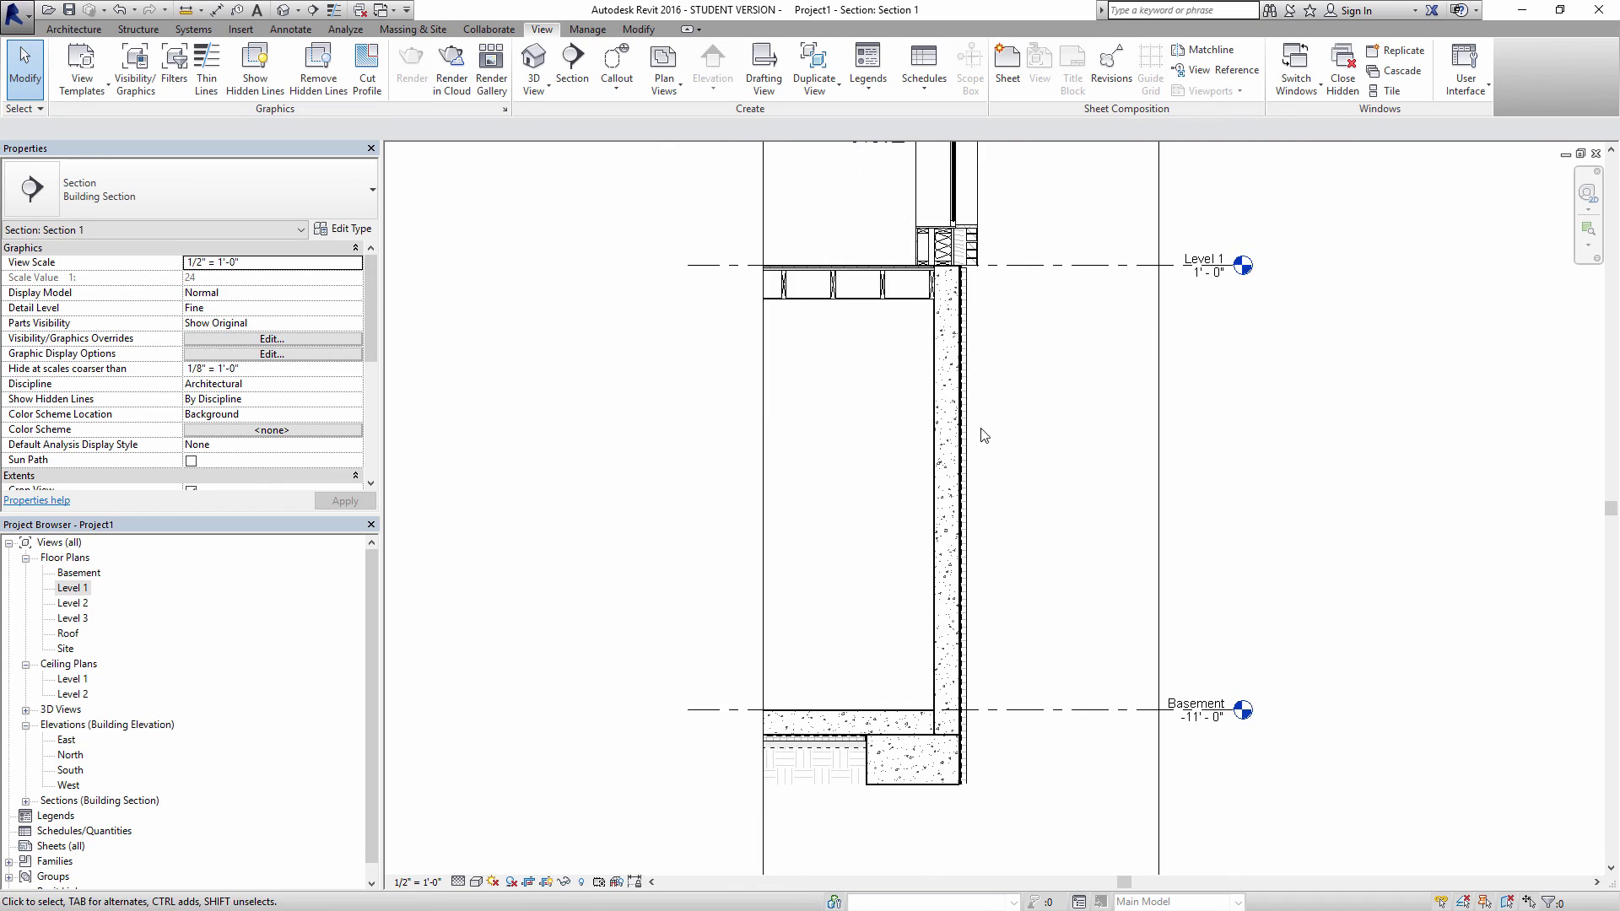
middle_drag(1009, 524, 963, 623)
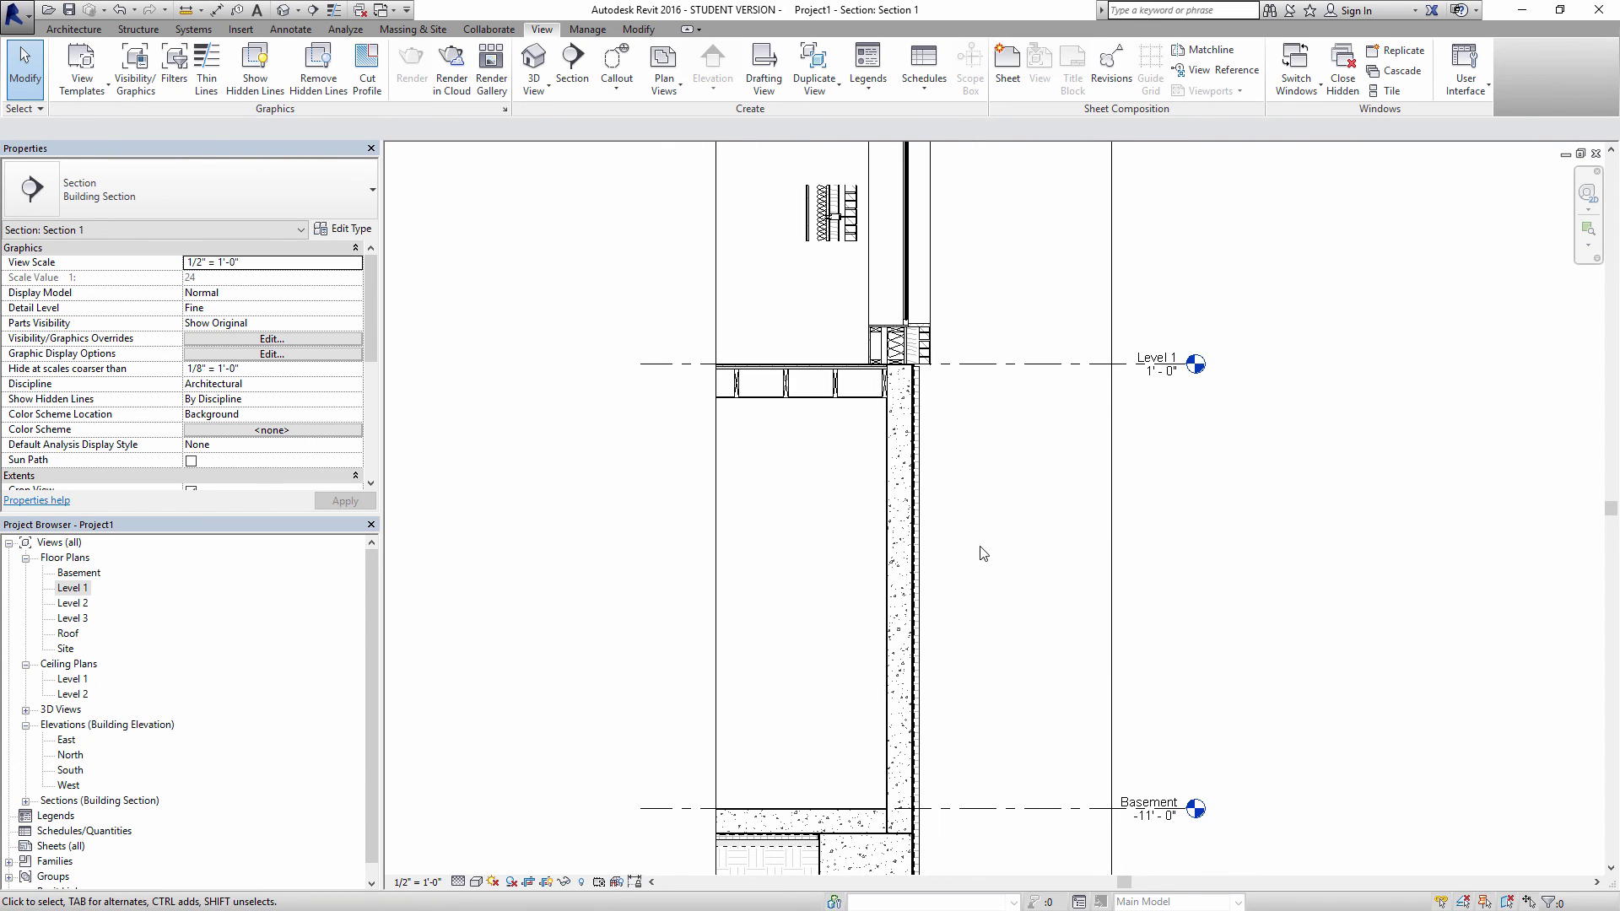
middle_drag(906, 303, 896, 379)
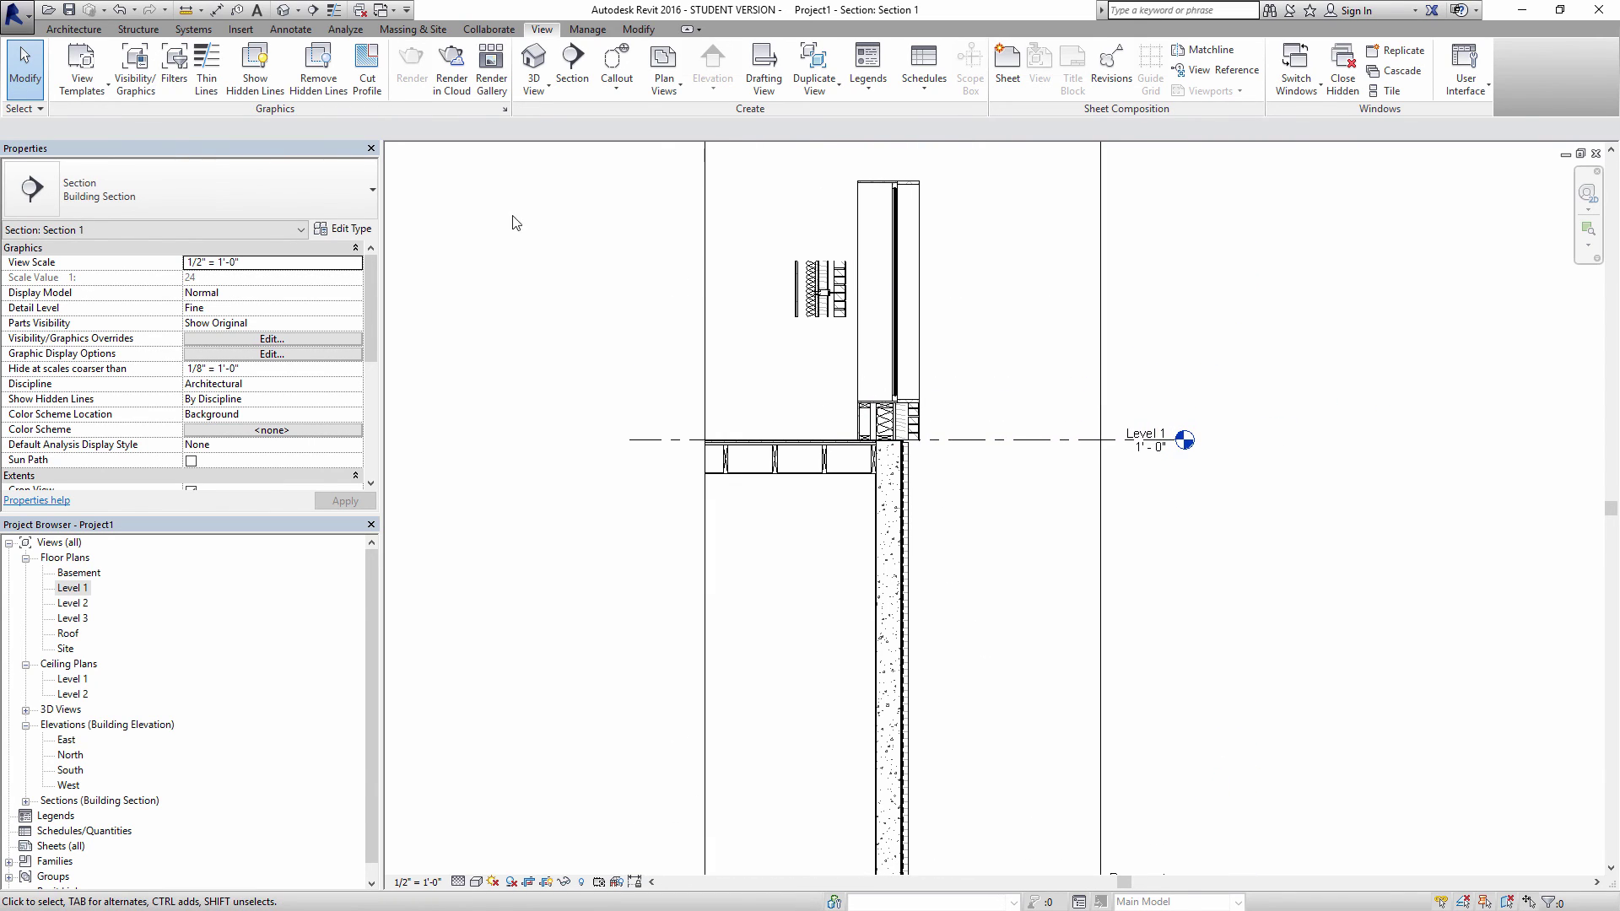
click(296, 29)
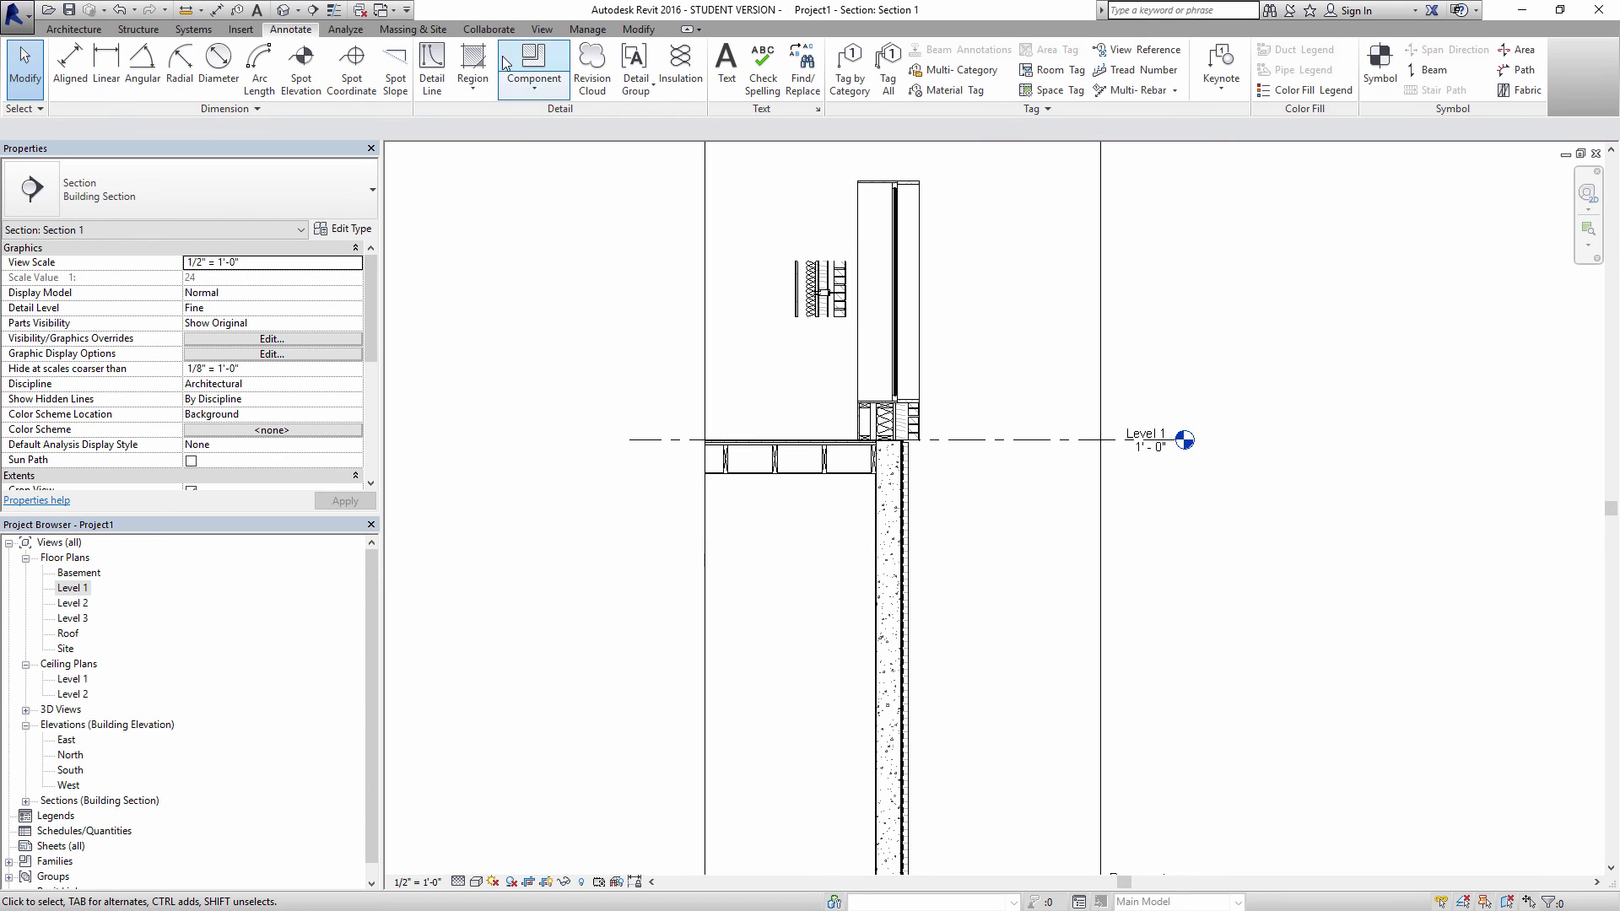
click(922, 529)
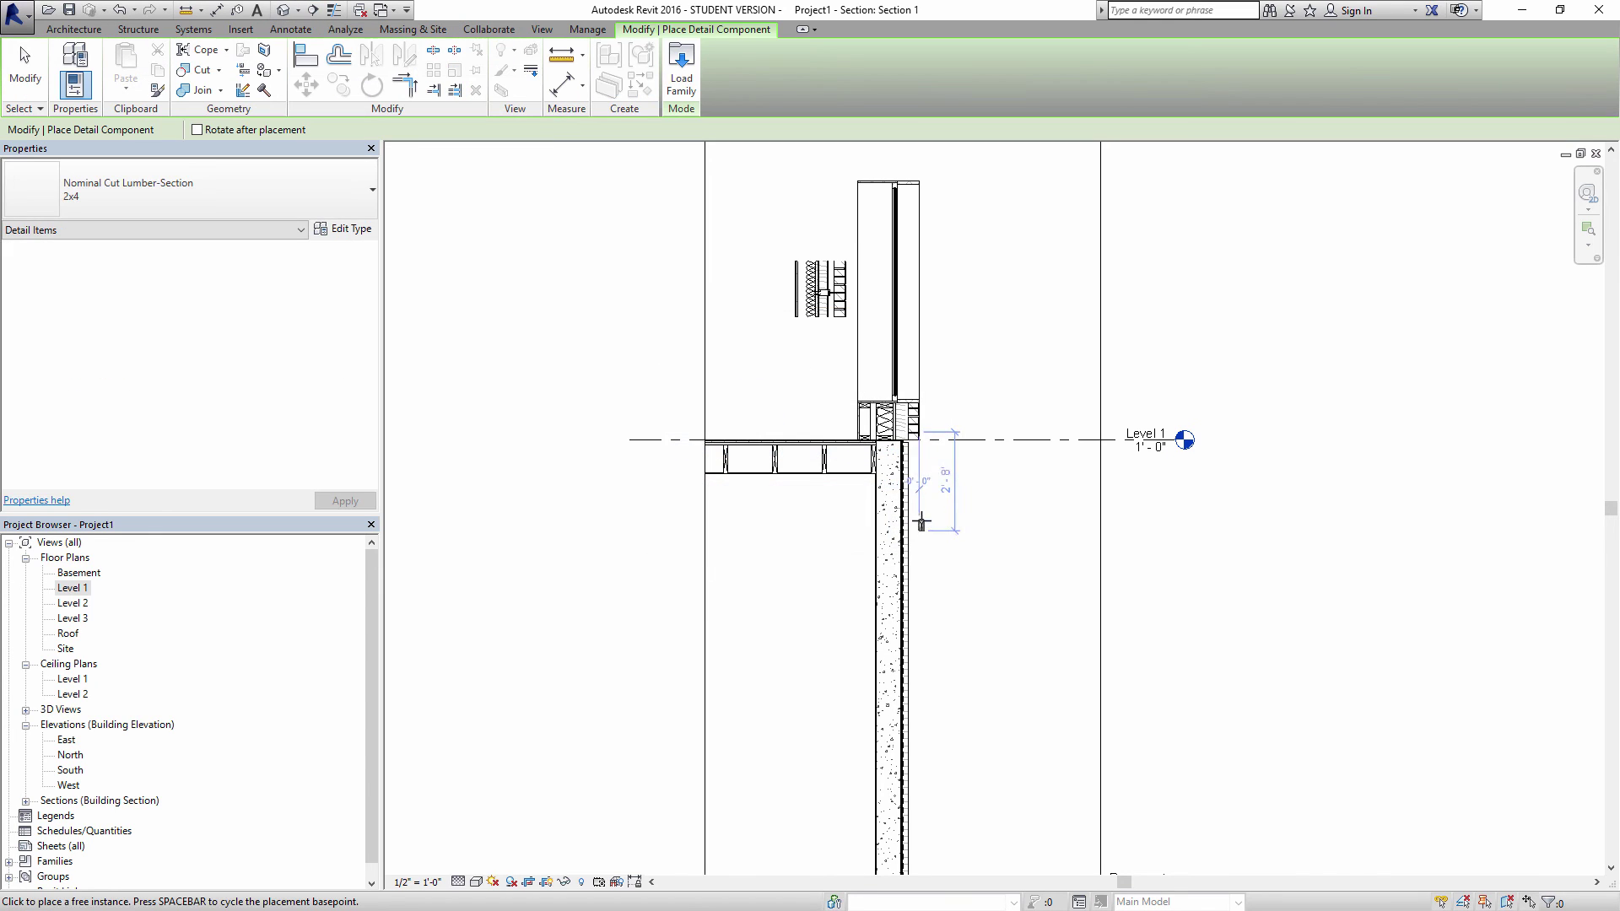
middle_drag(995, 373, 971, 477)
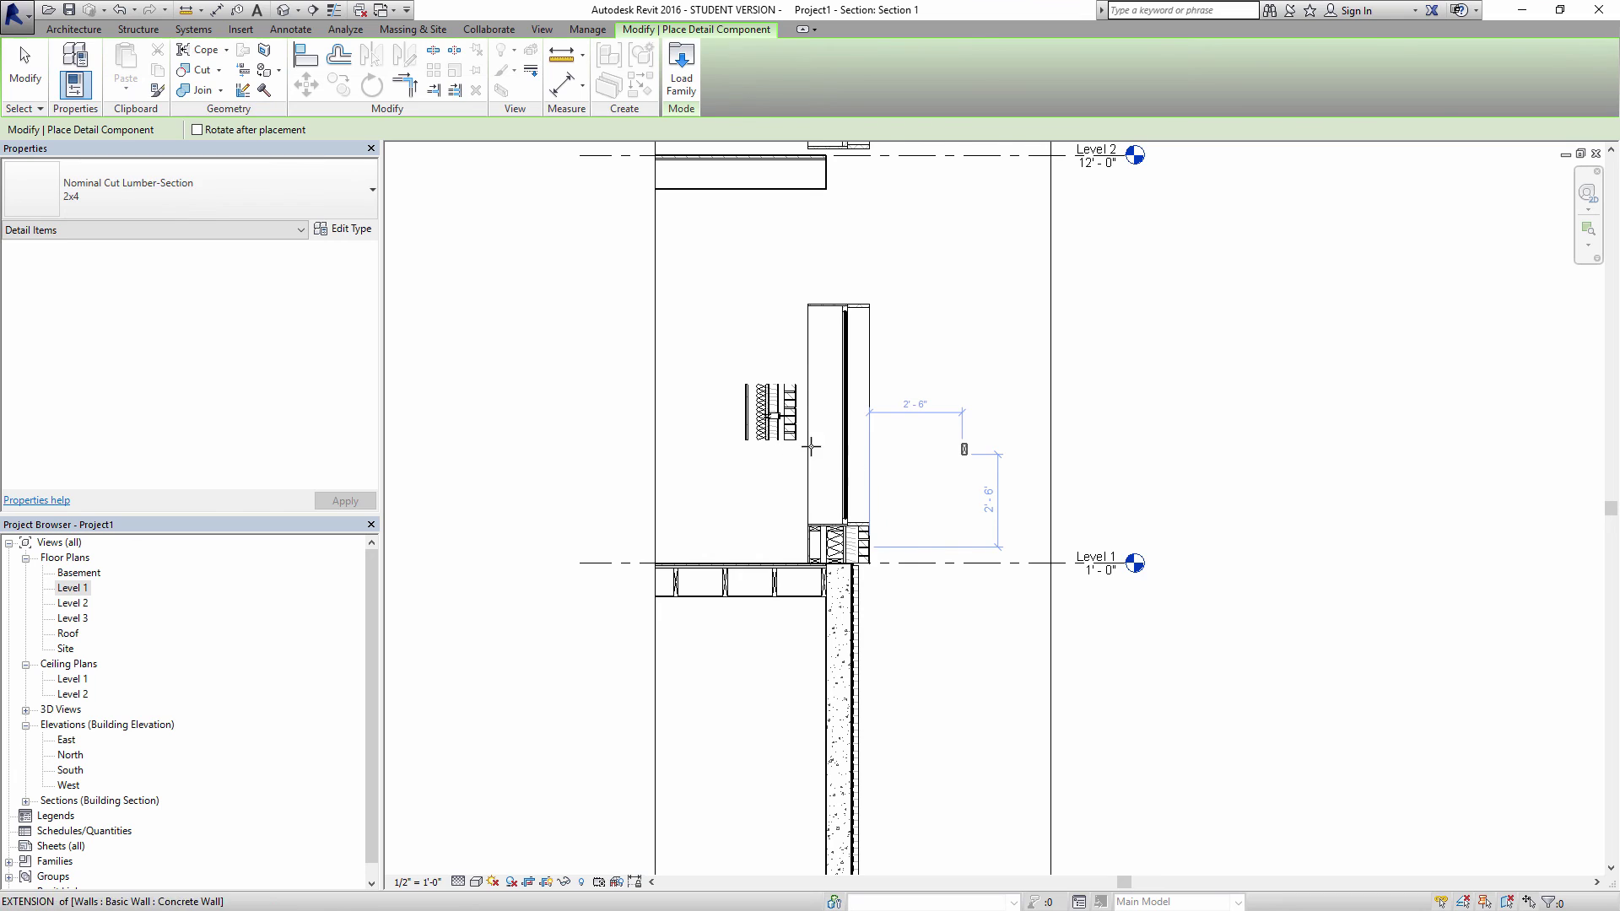
key(Escape)
scroll(832, 379, up, 3)
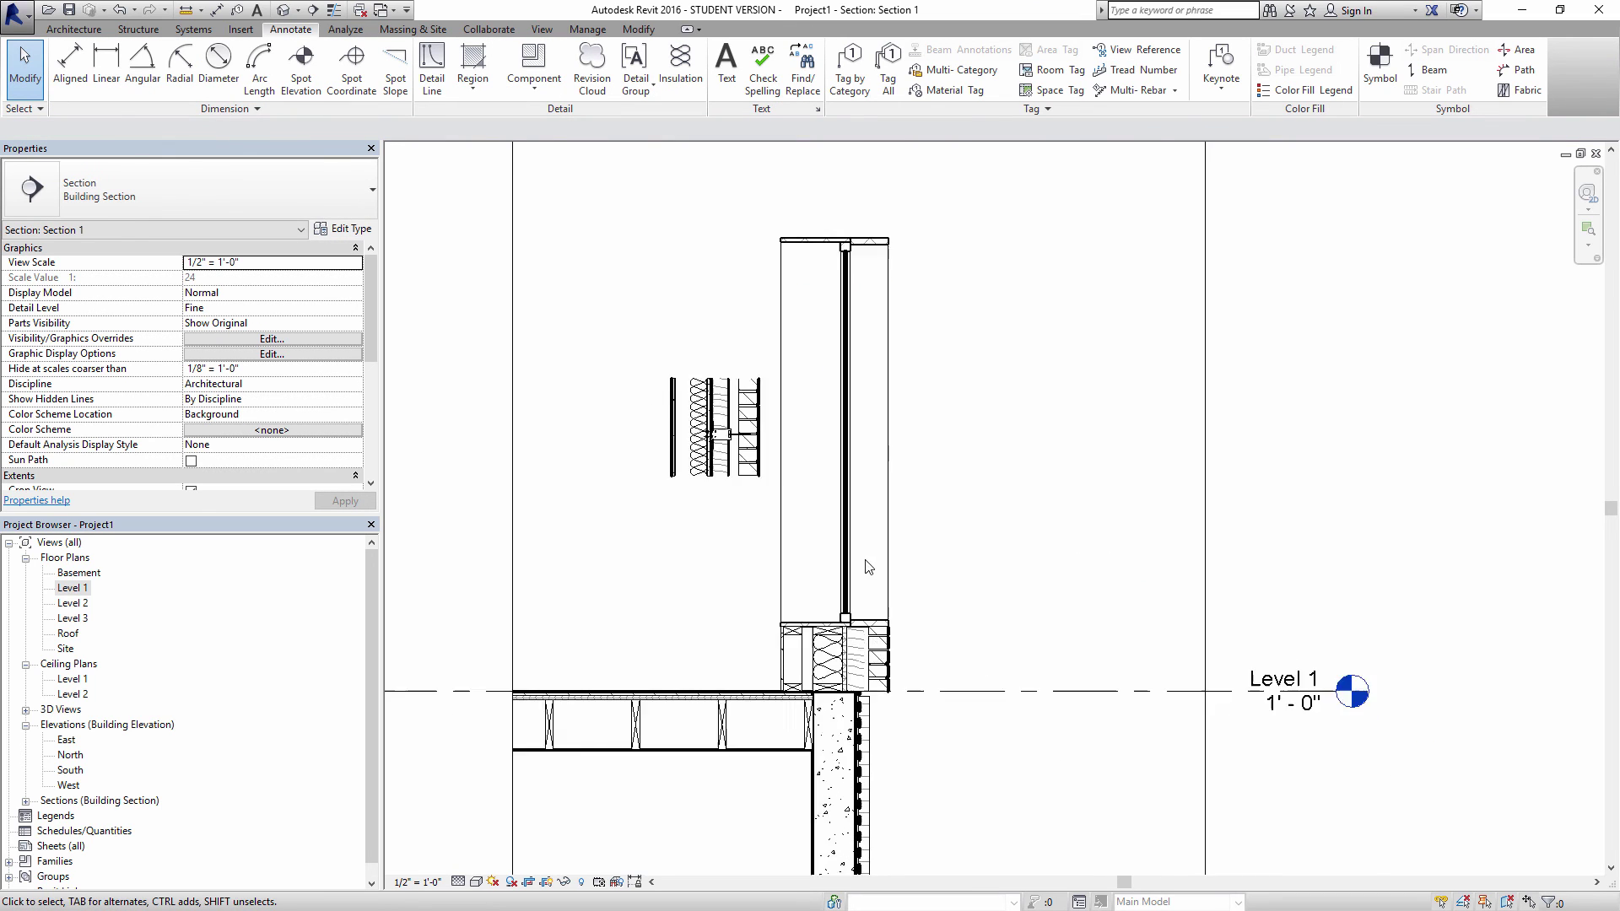
scroll(844, 582, up, 3)
- Copy the Level 1 lumber, insulation and brick layers up onto the window head below Level 2
drag(701, 422, 1059, 660)
click(338, 85)
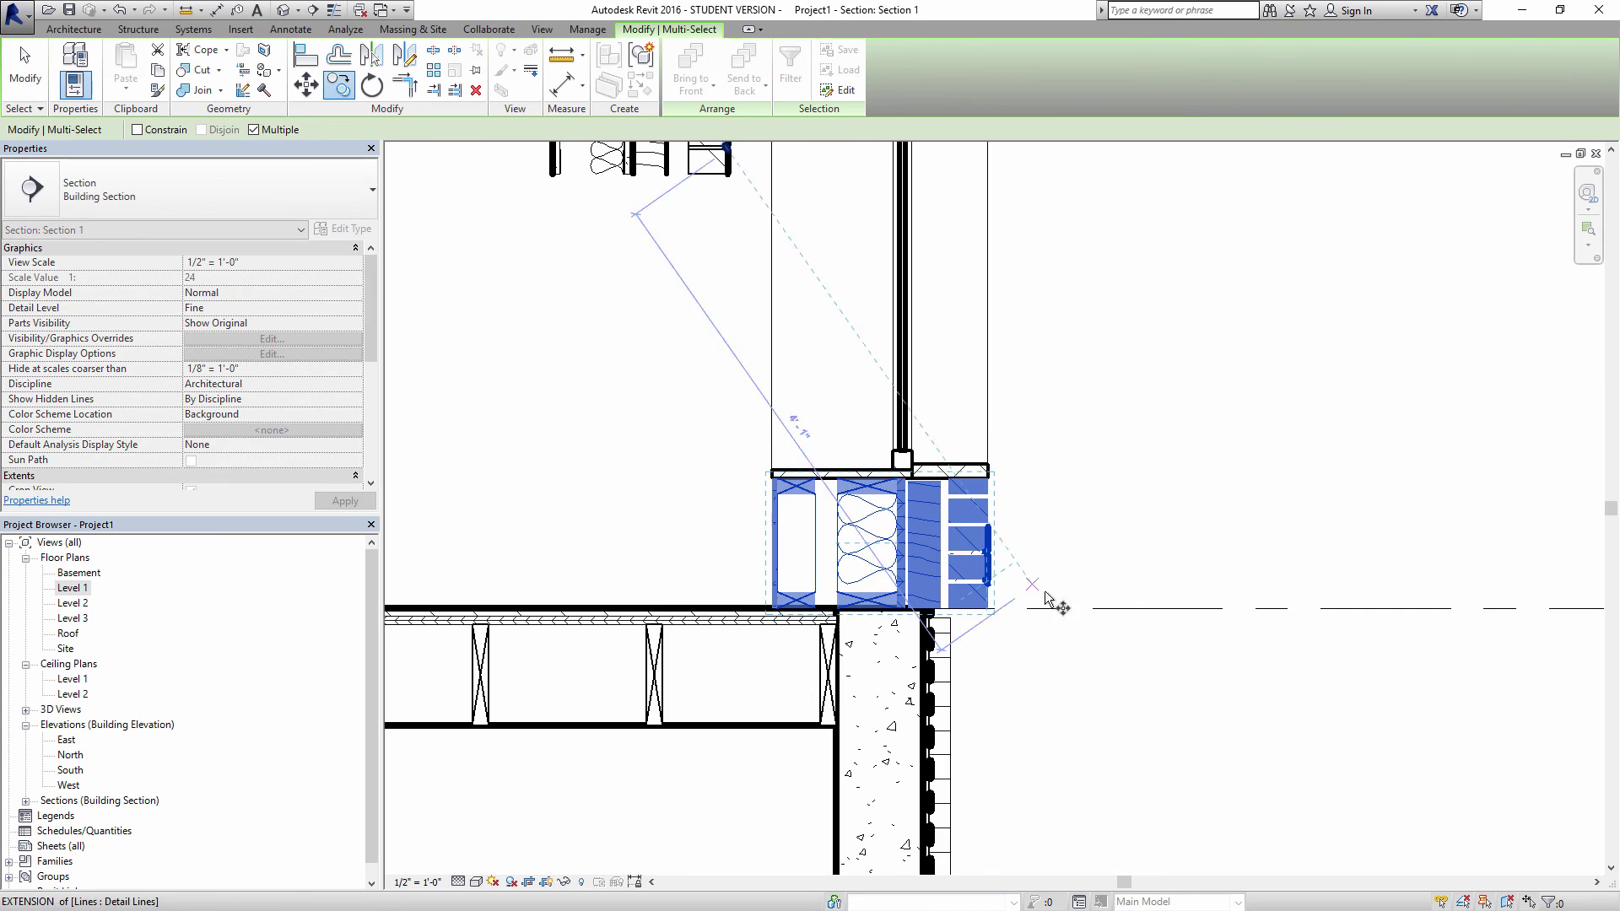
click(1045, 607)
scroll(1072, 426, down, 4)
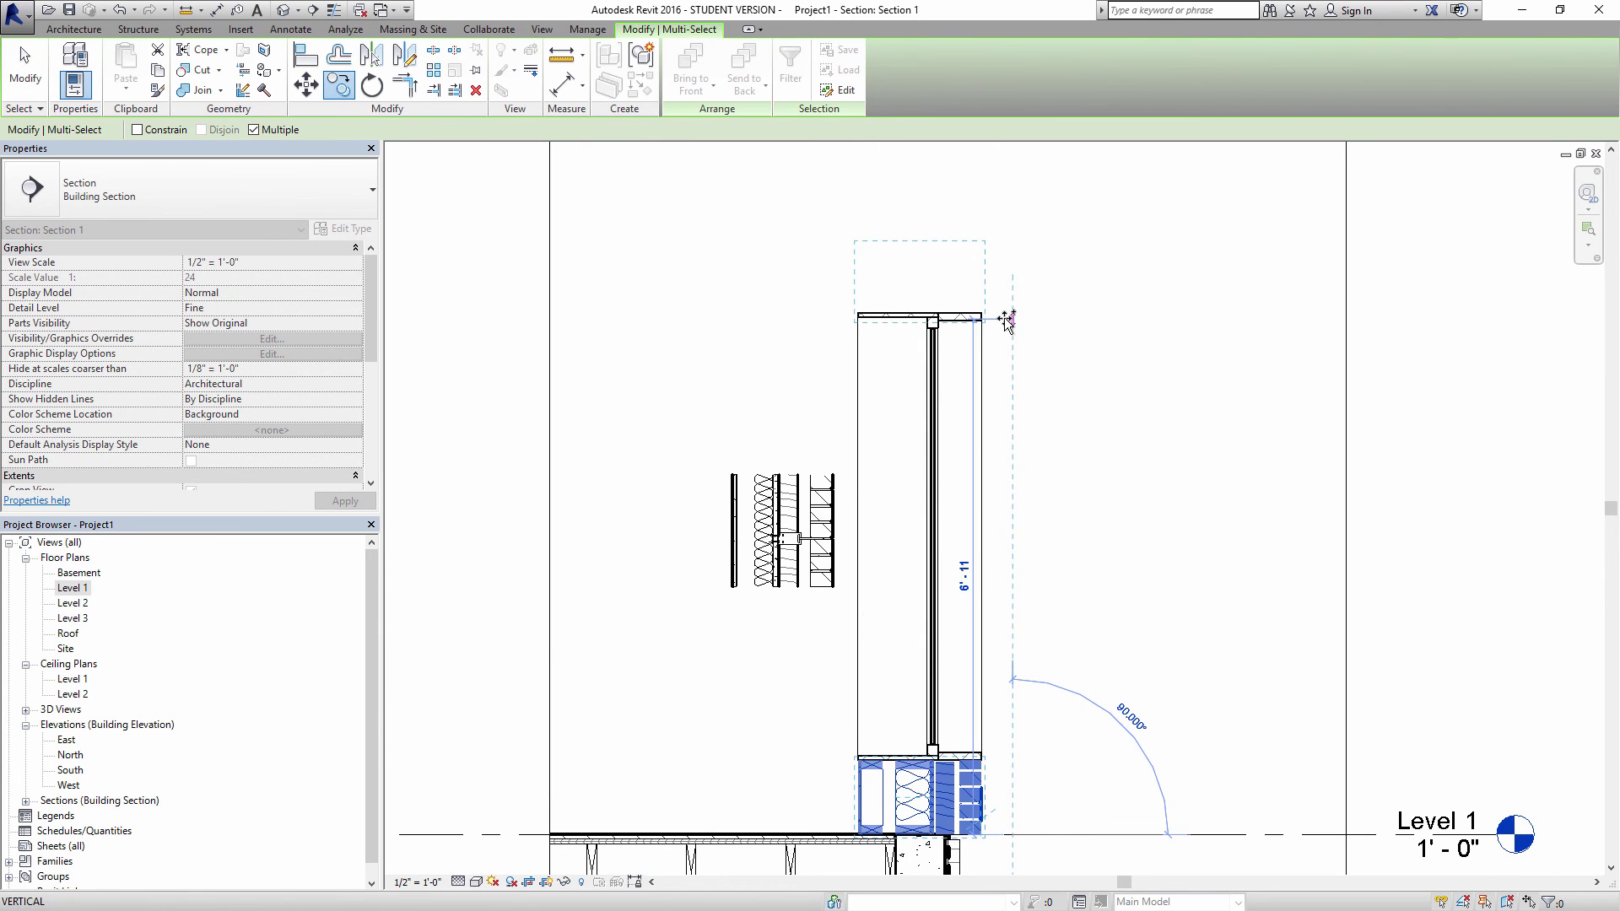
click(1003, 314)
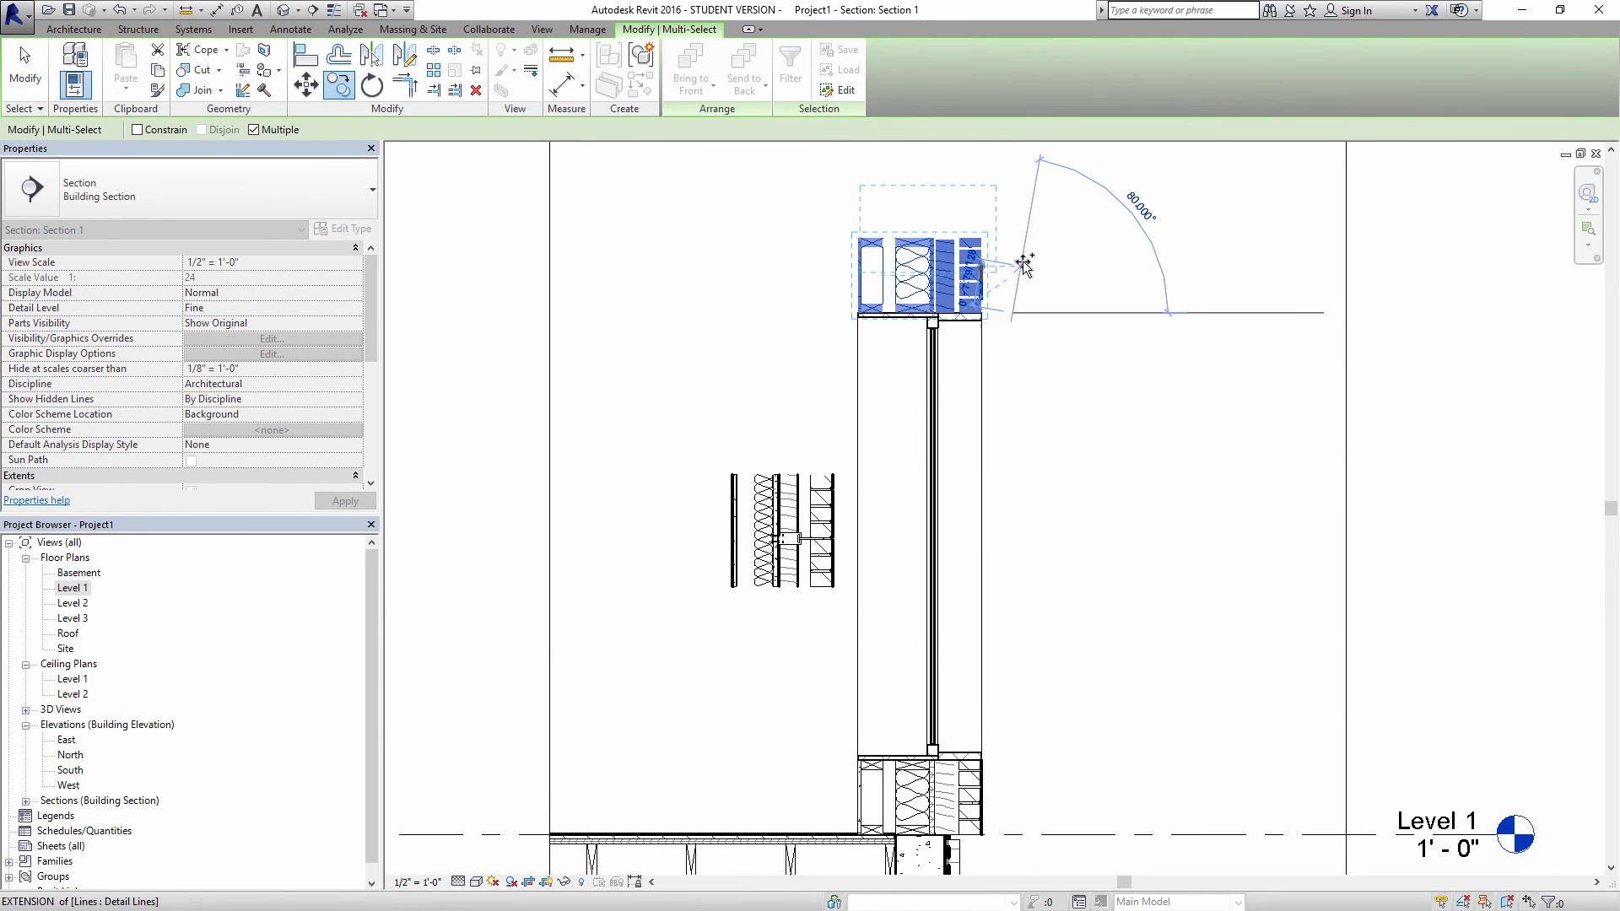
key(Escape)
key(Escape)
scroll(1029, 228, down, 1)
middle_drag(1009, 161, 989, 390)
scroll(926, 535, up, 3)
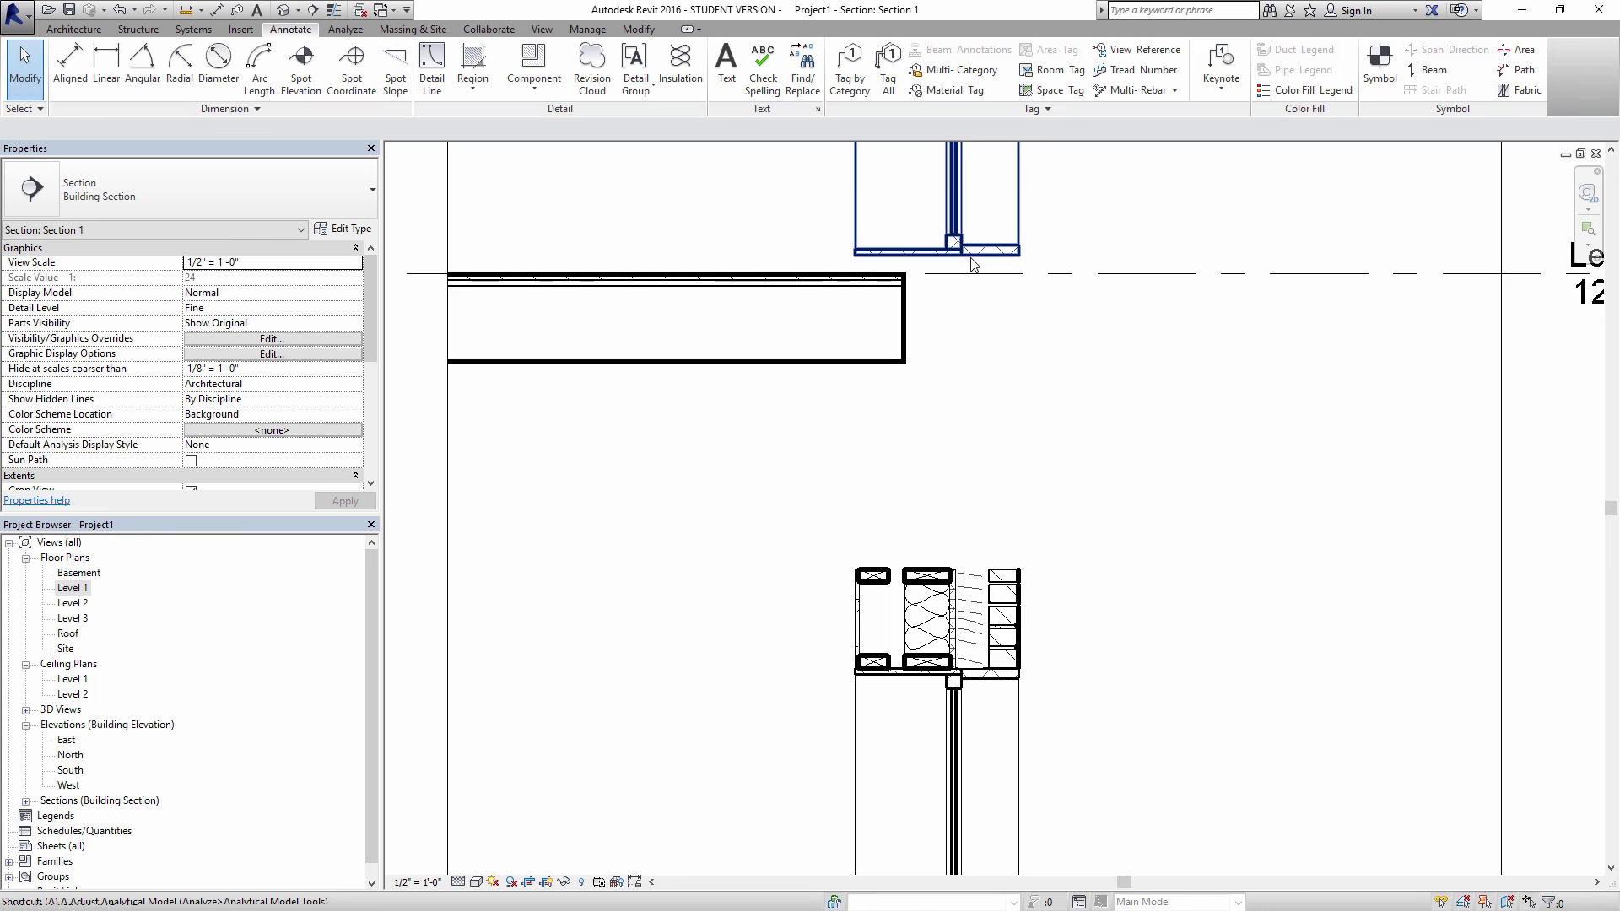
- Align the top 2x6 lumber to the floor's bottom edge, undoing an initial misaligned 2x4
key(l)
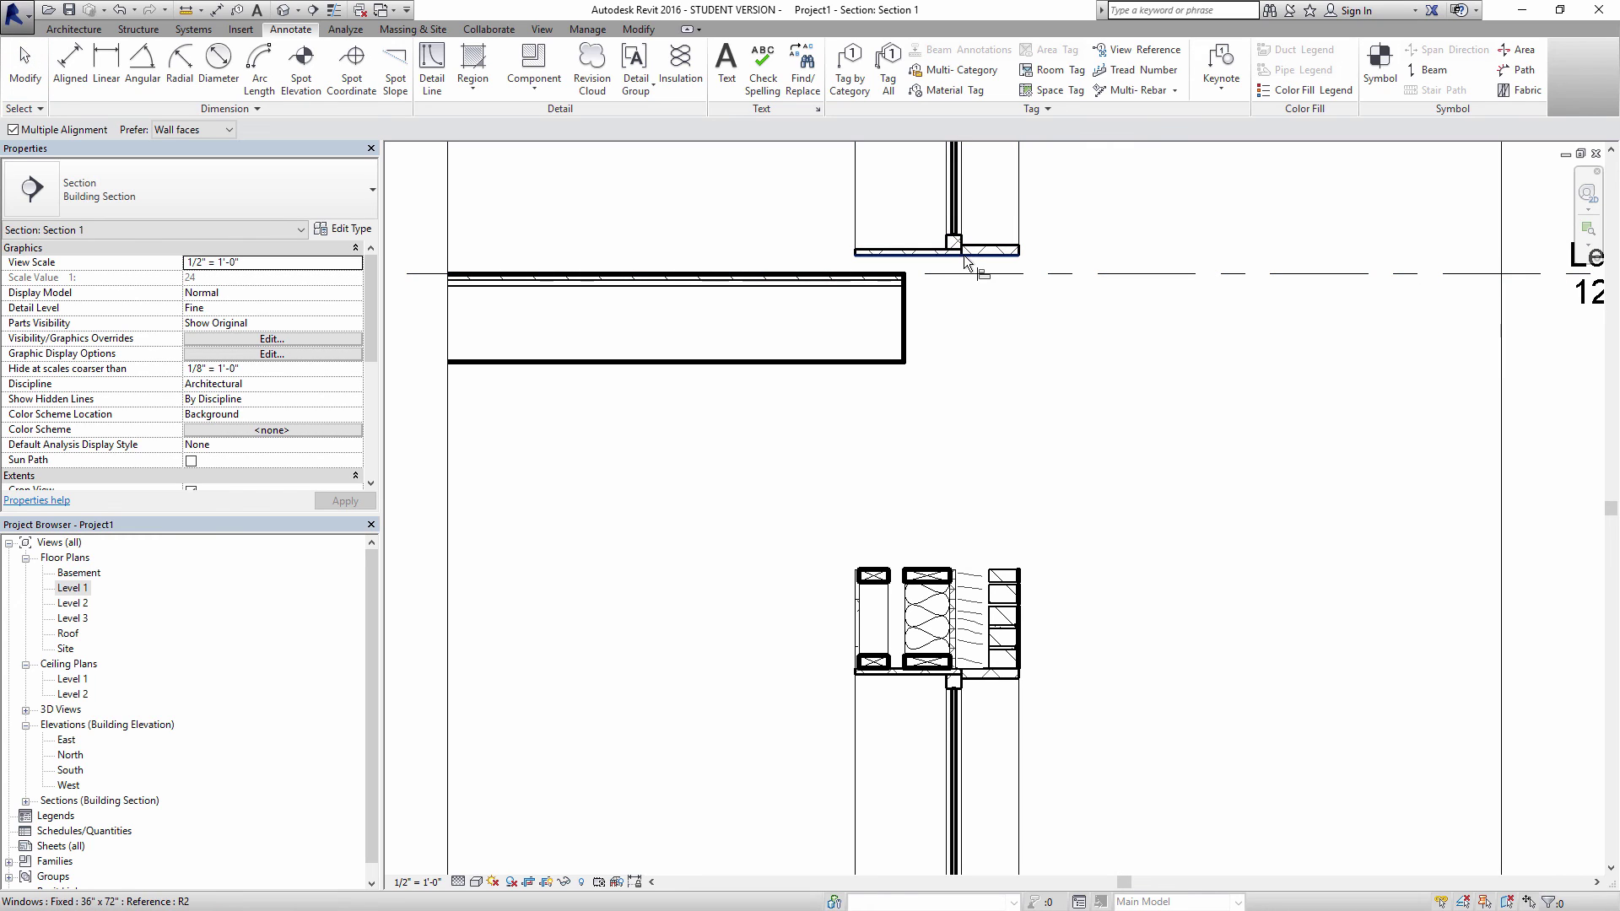
click(876, 578)
key(ctrl+z)
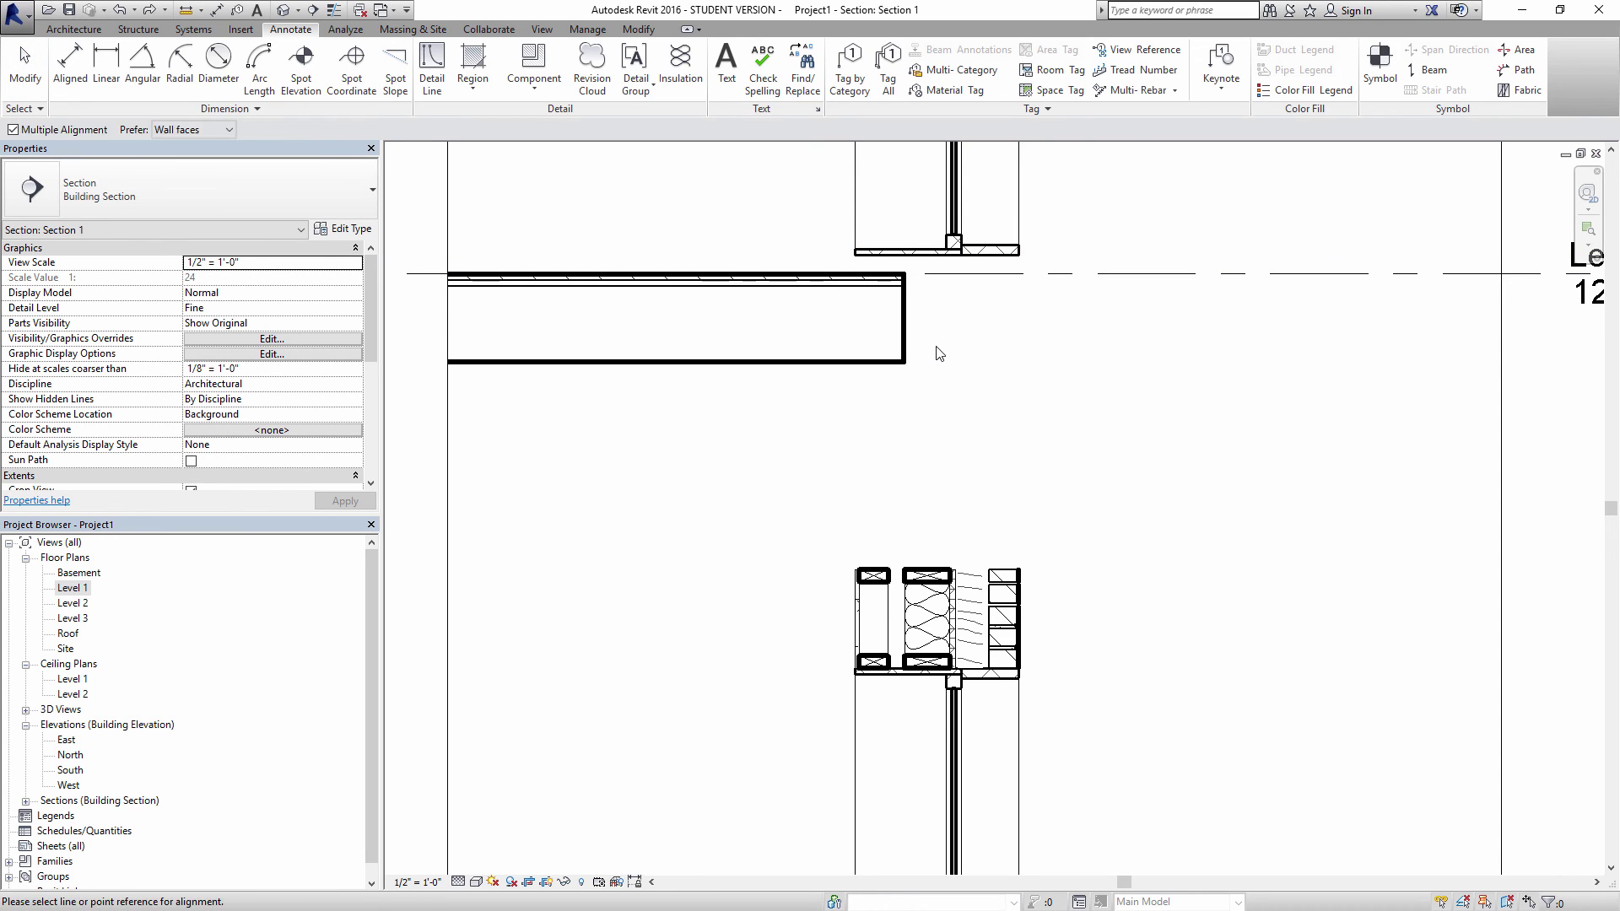
key(Escape)
key(a)
key(l)
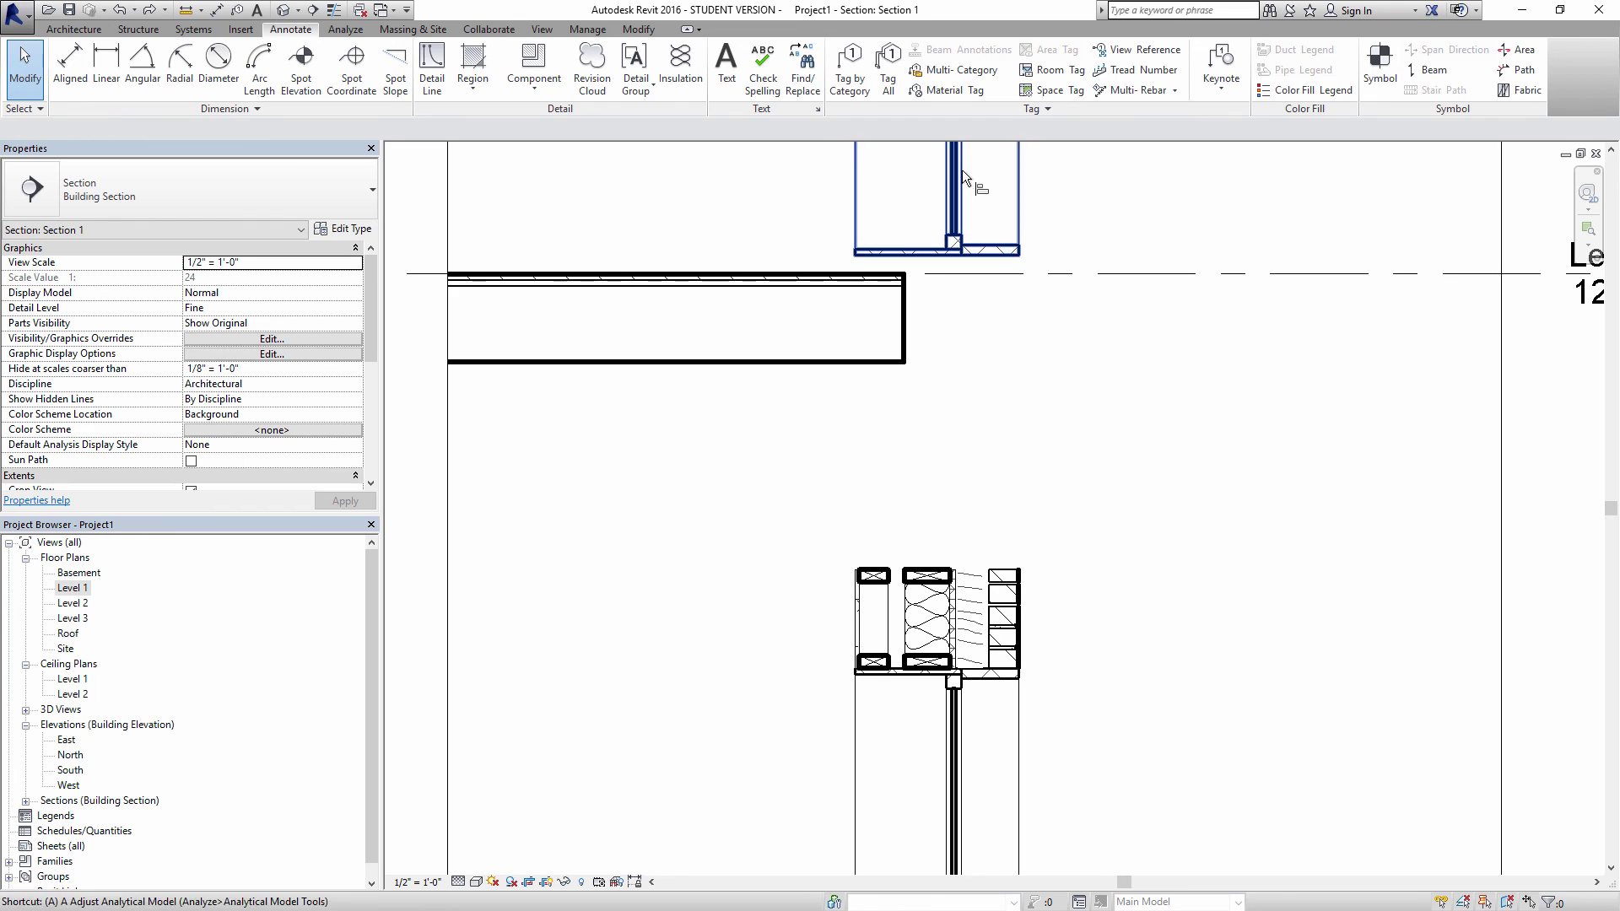
click(980, 255)
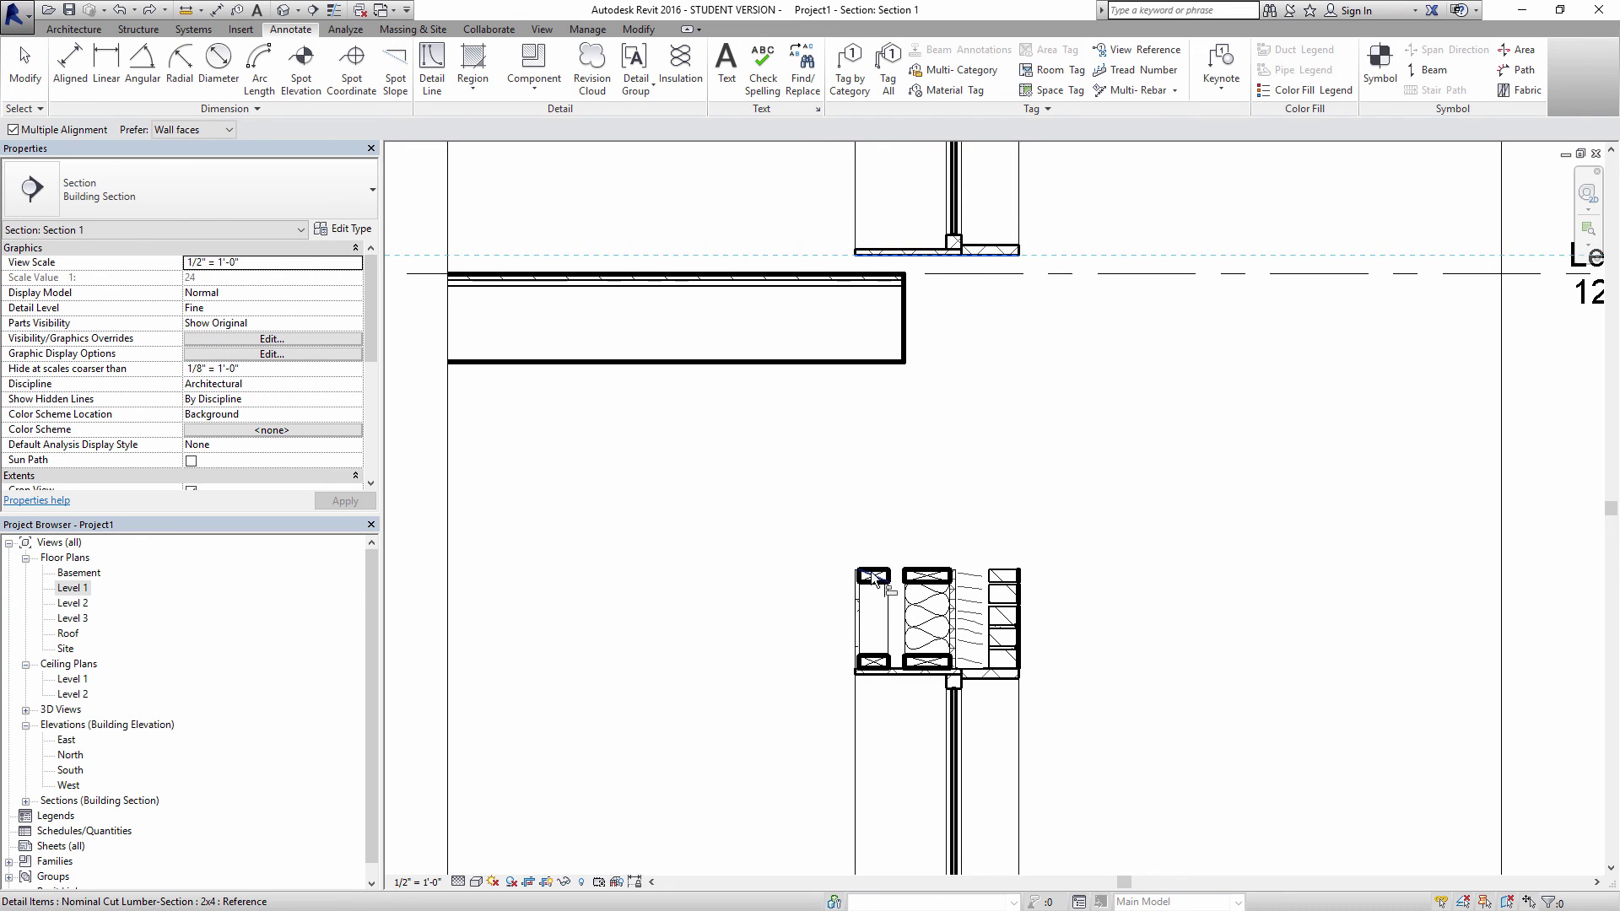
scroll(875, 578, up, 2)
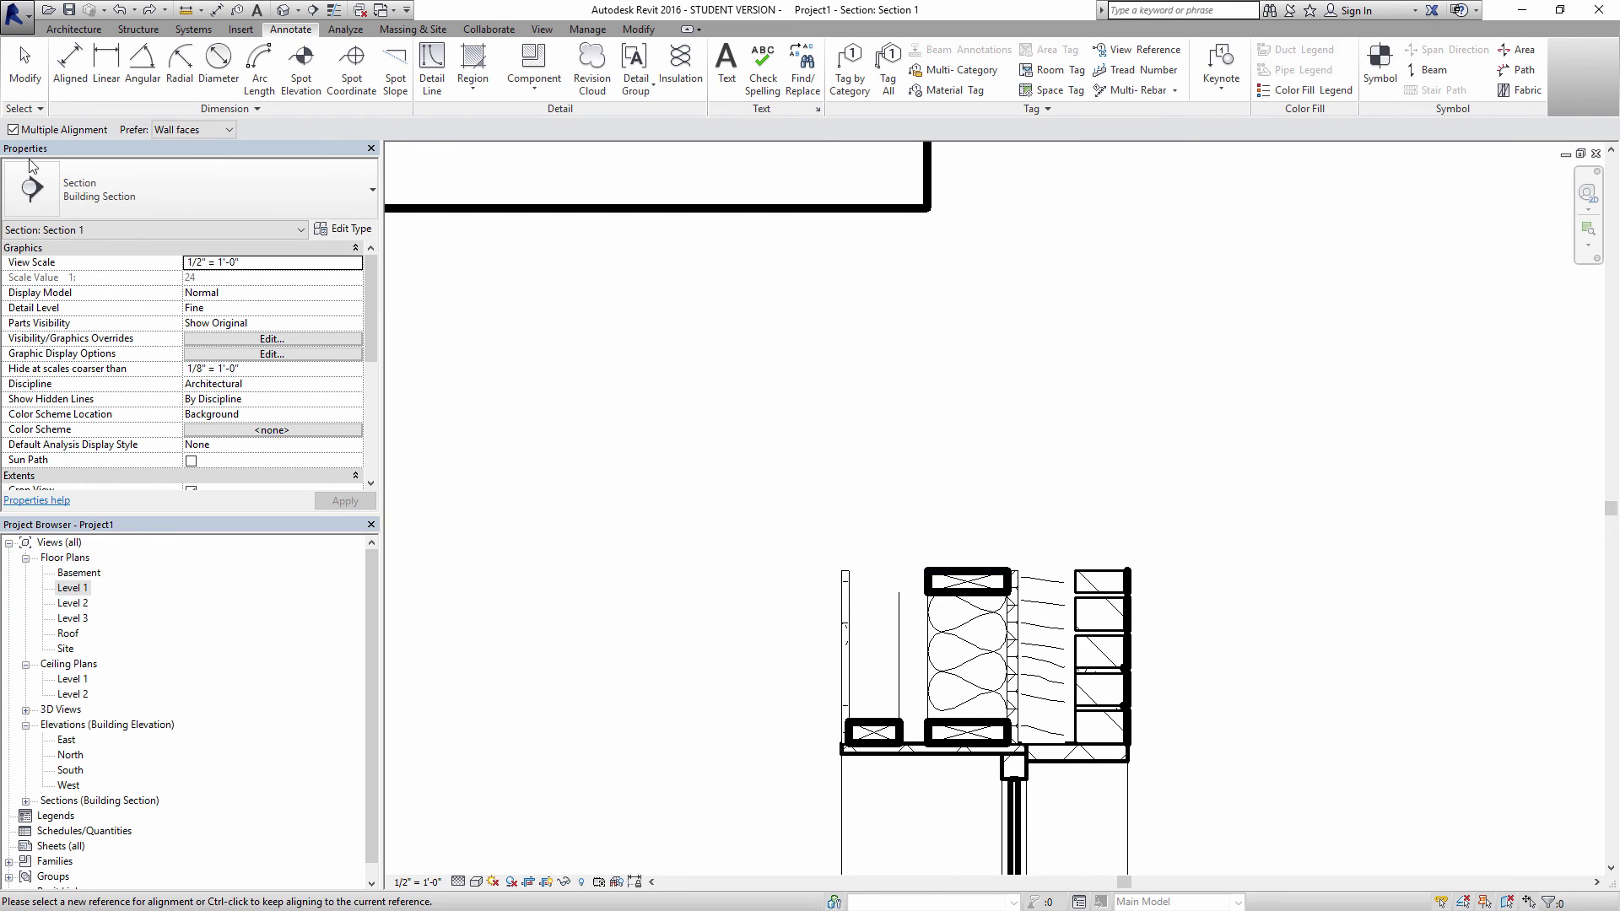
click(966, 577)
- Align the vertical stud line and insulation end up to the upper sill framing
click(1013, 577)
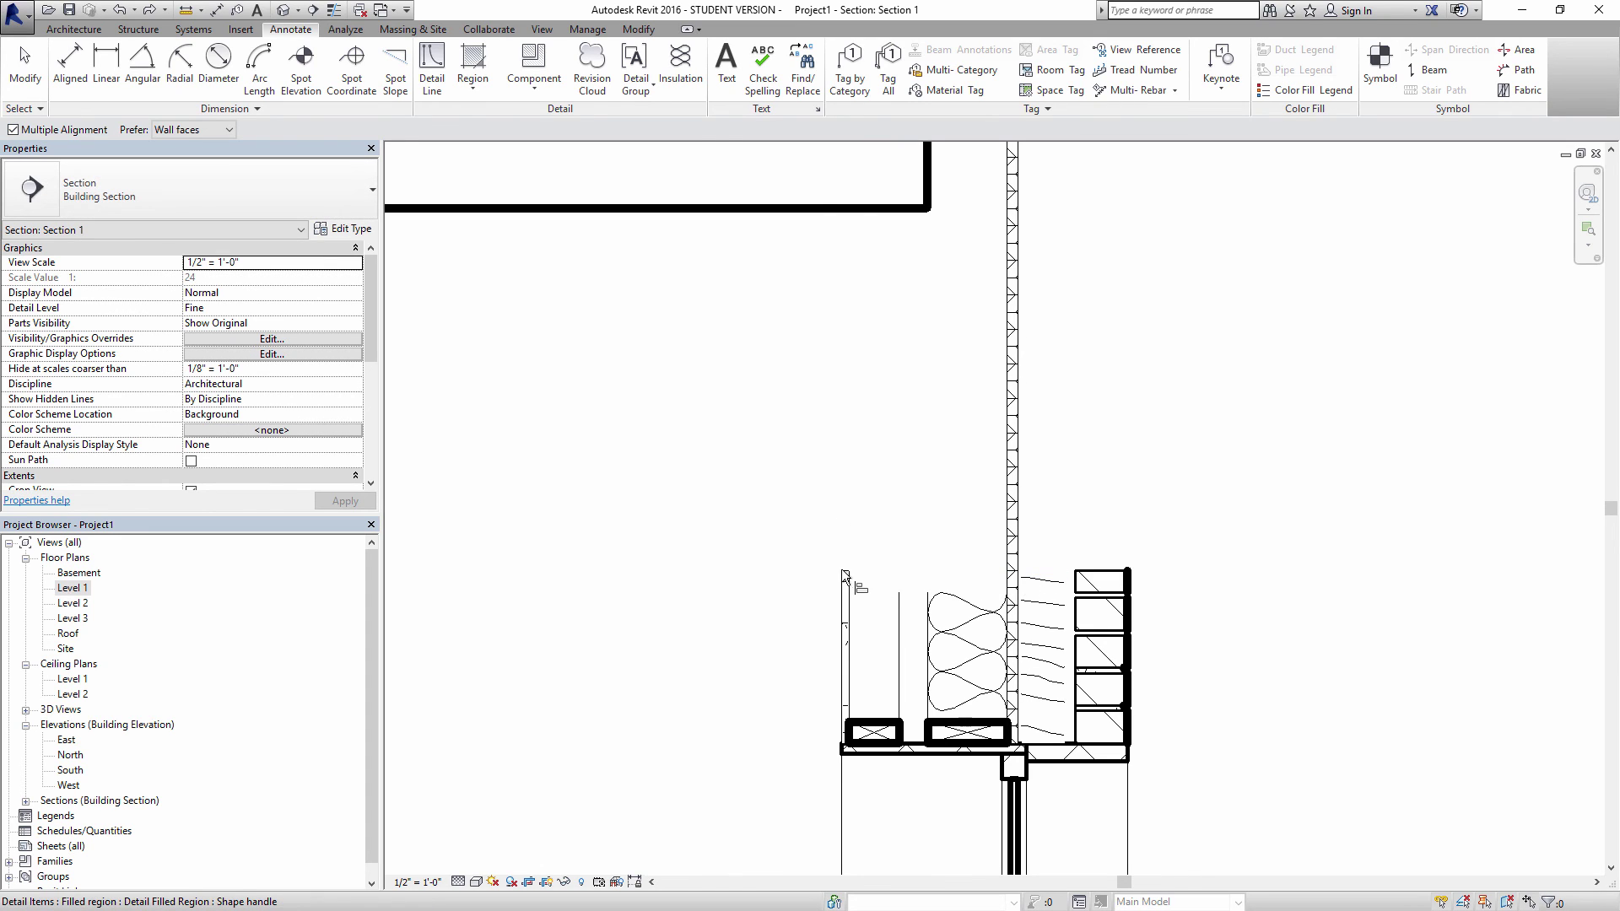
click(845, 574)
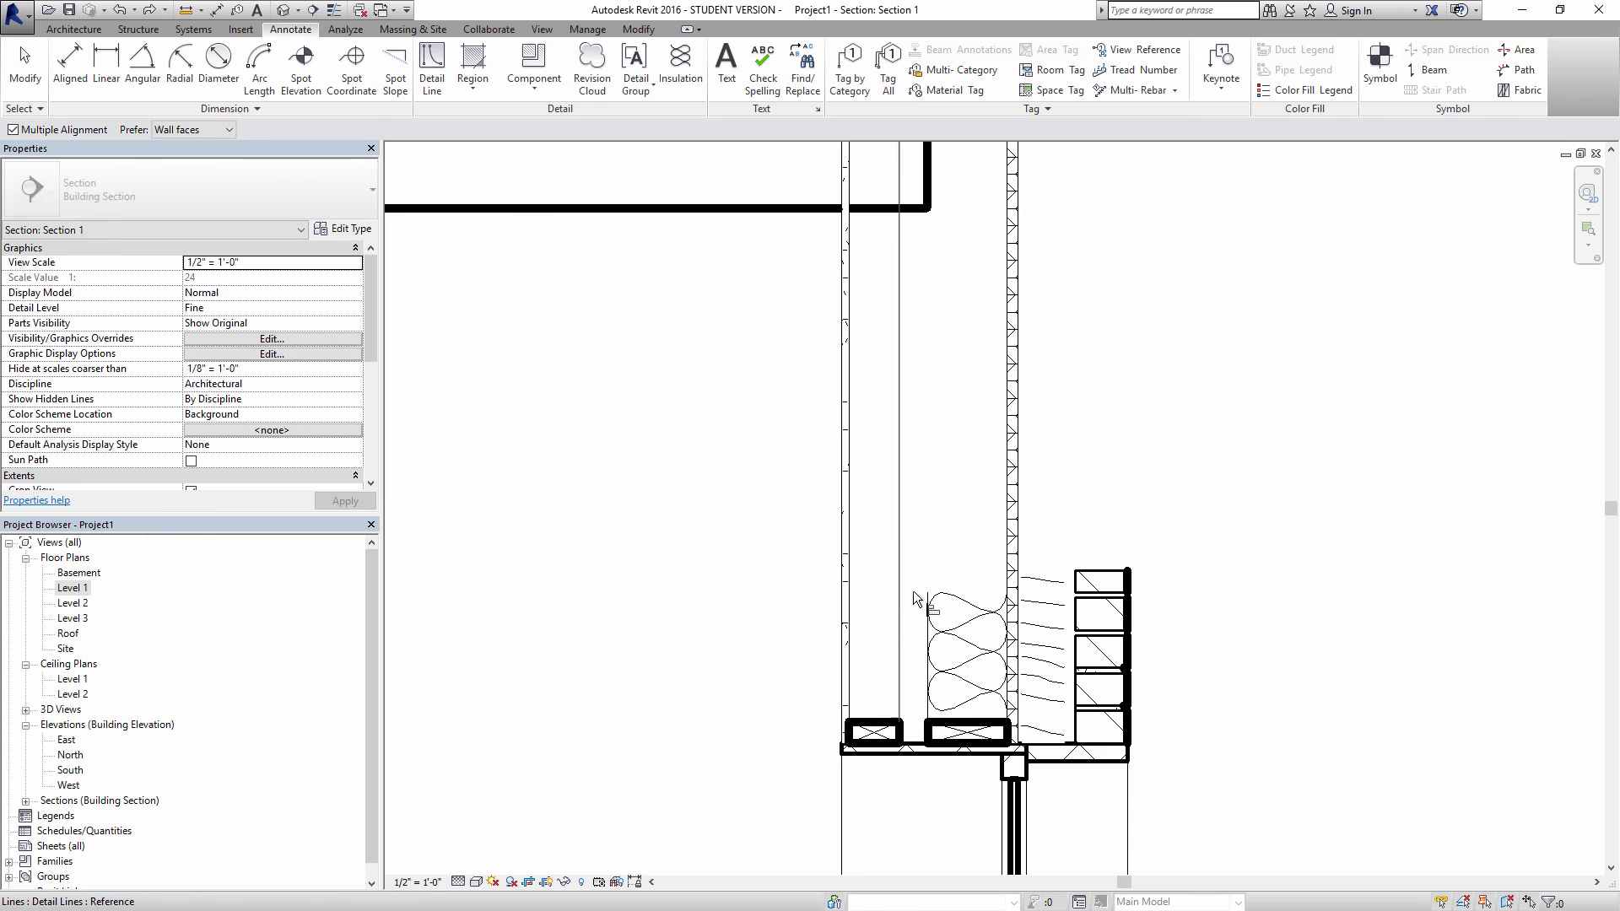
click(972, 596)
scroll(975, 590, down, 3)
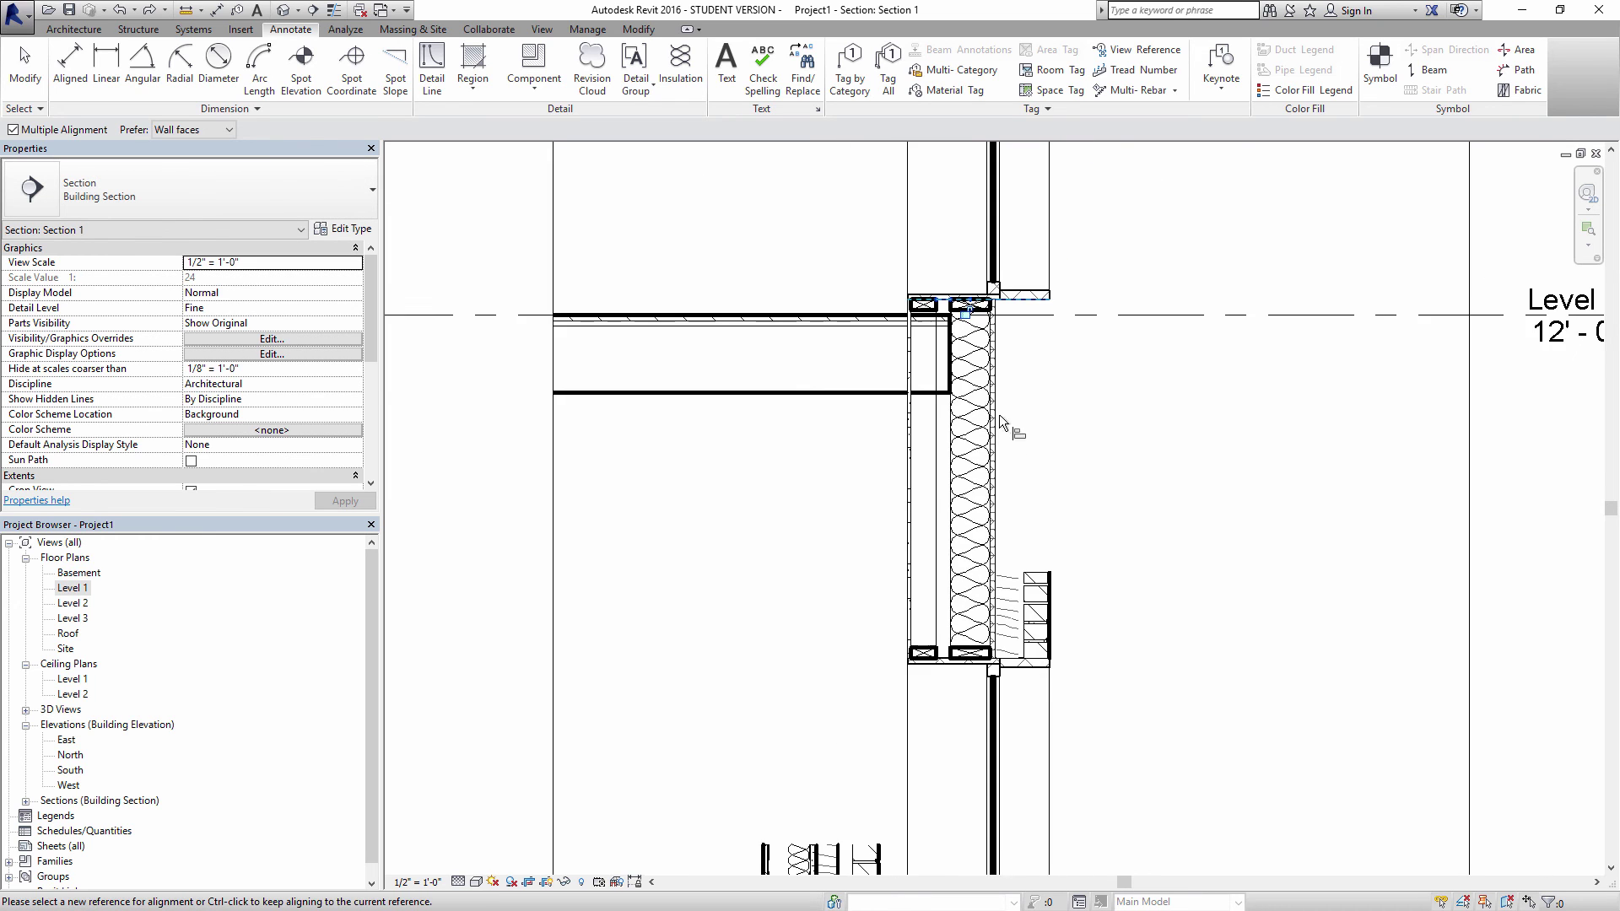
middle_drag(1021, 329, 984, 469)
scroll(986, 467, up, 2)
key(Escape)
- Align the top brick filled region up to the window's edge
click(1005, 847)
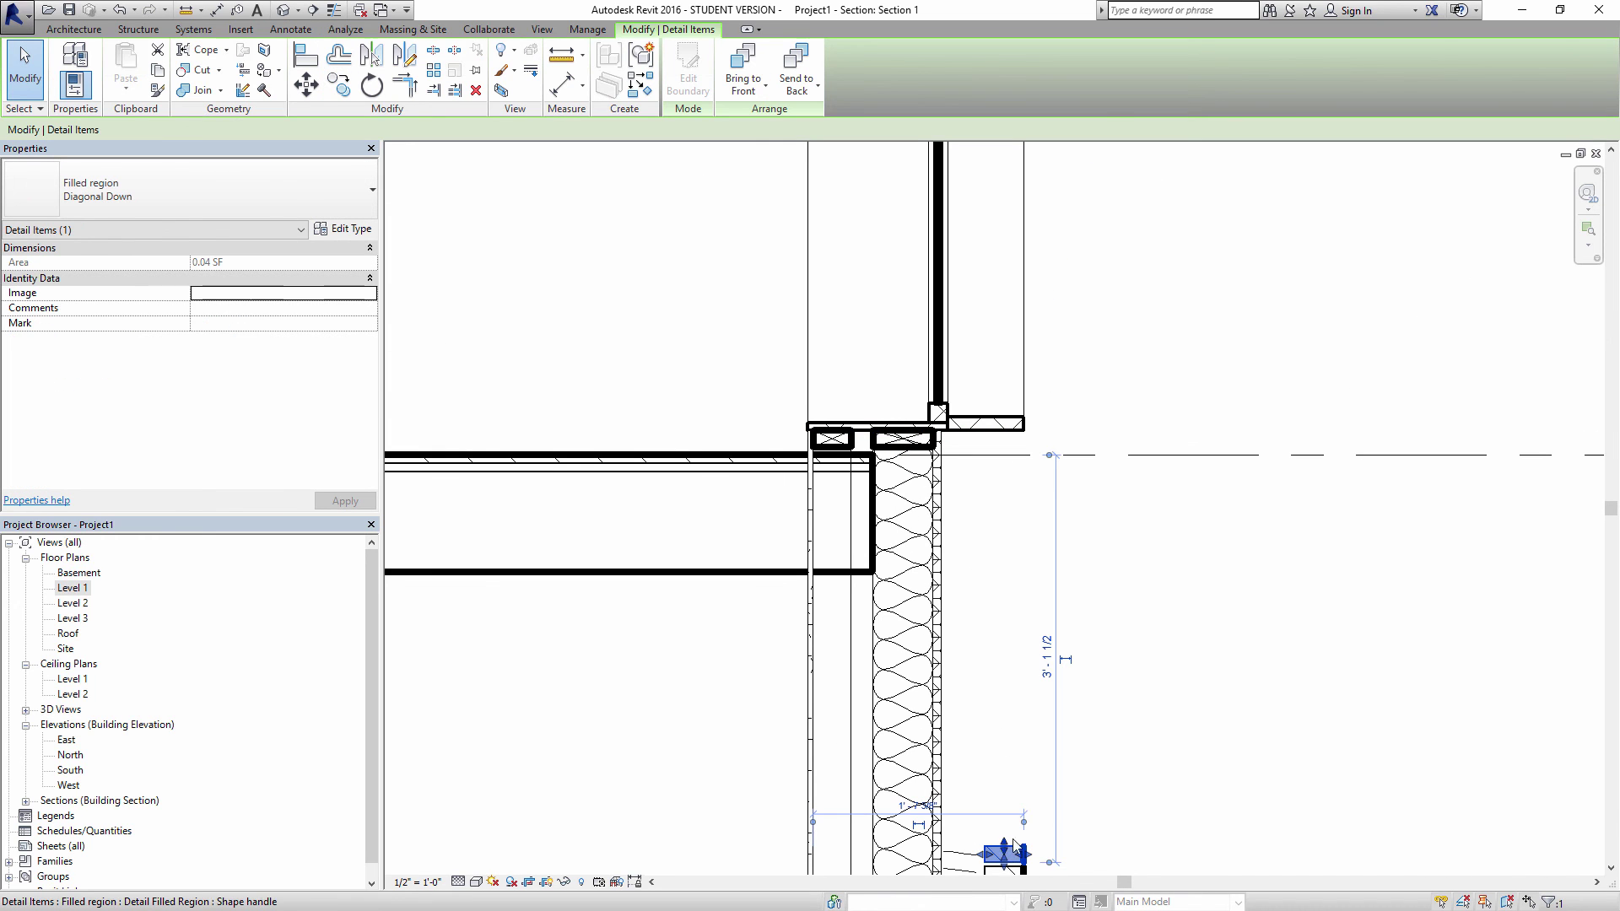
middle_drag(1078, 785, 1061, 523)
scroll(1056, 516, down, 1)
key(Escape)
drag(1011, 530, 990, 605)
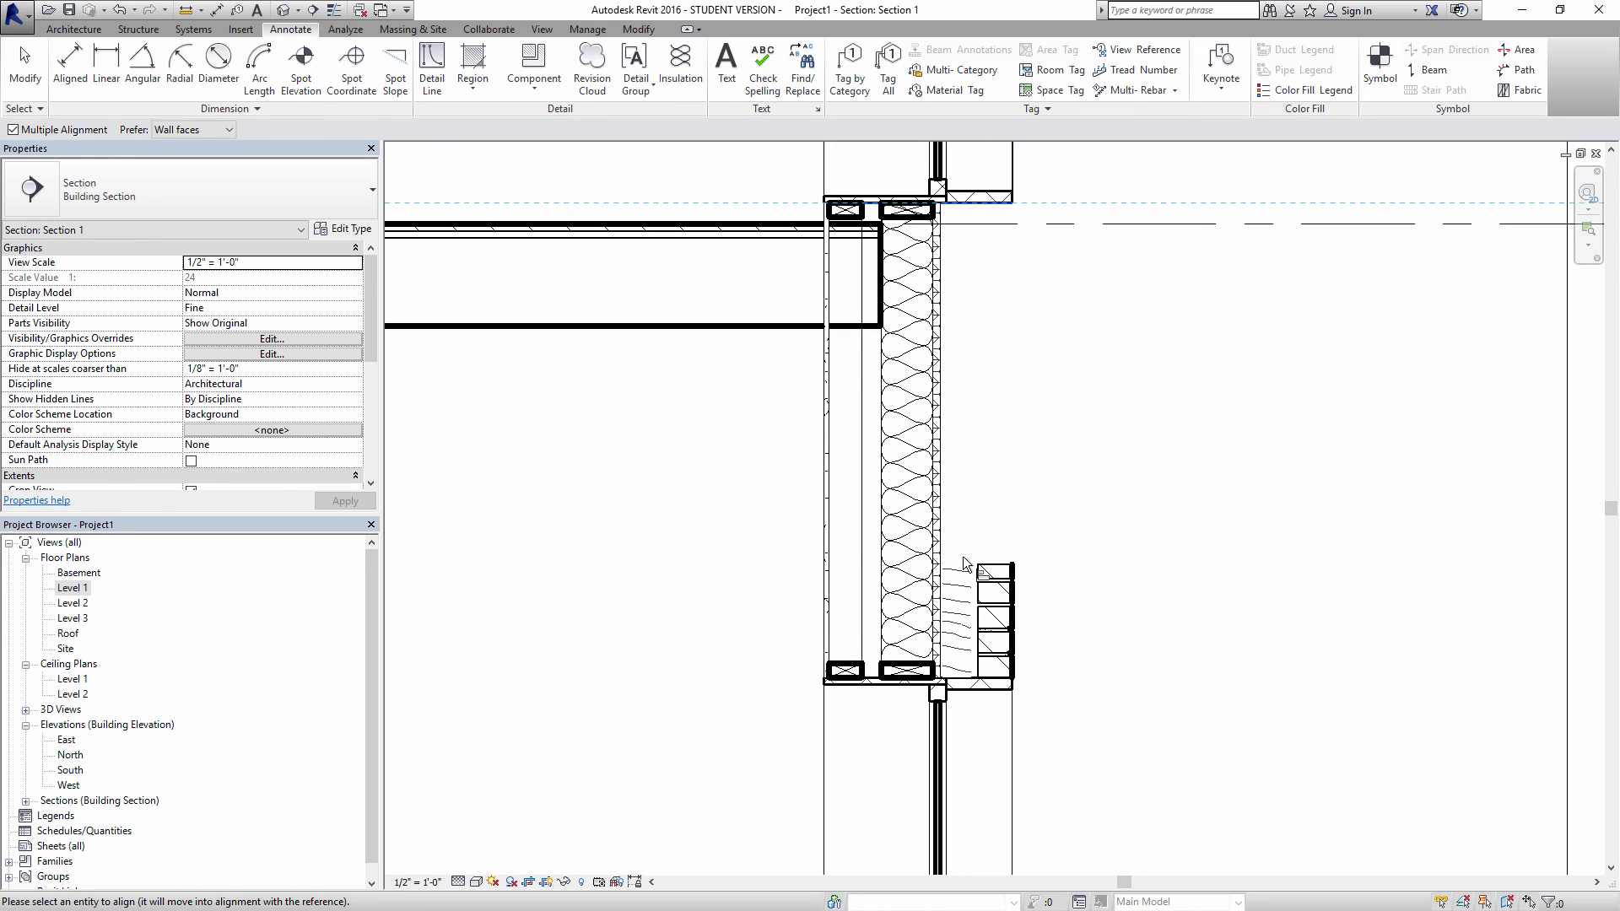
click(962, 566)
- Delete the topmost hatched brick filled region
key(Escape)
key(Escape)
click(996, 565)
scroll(997, 554, up, 2)
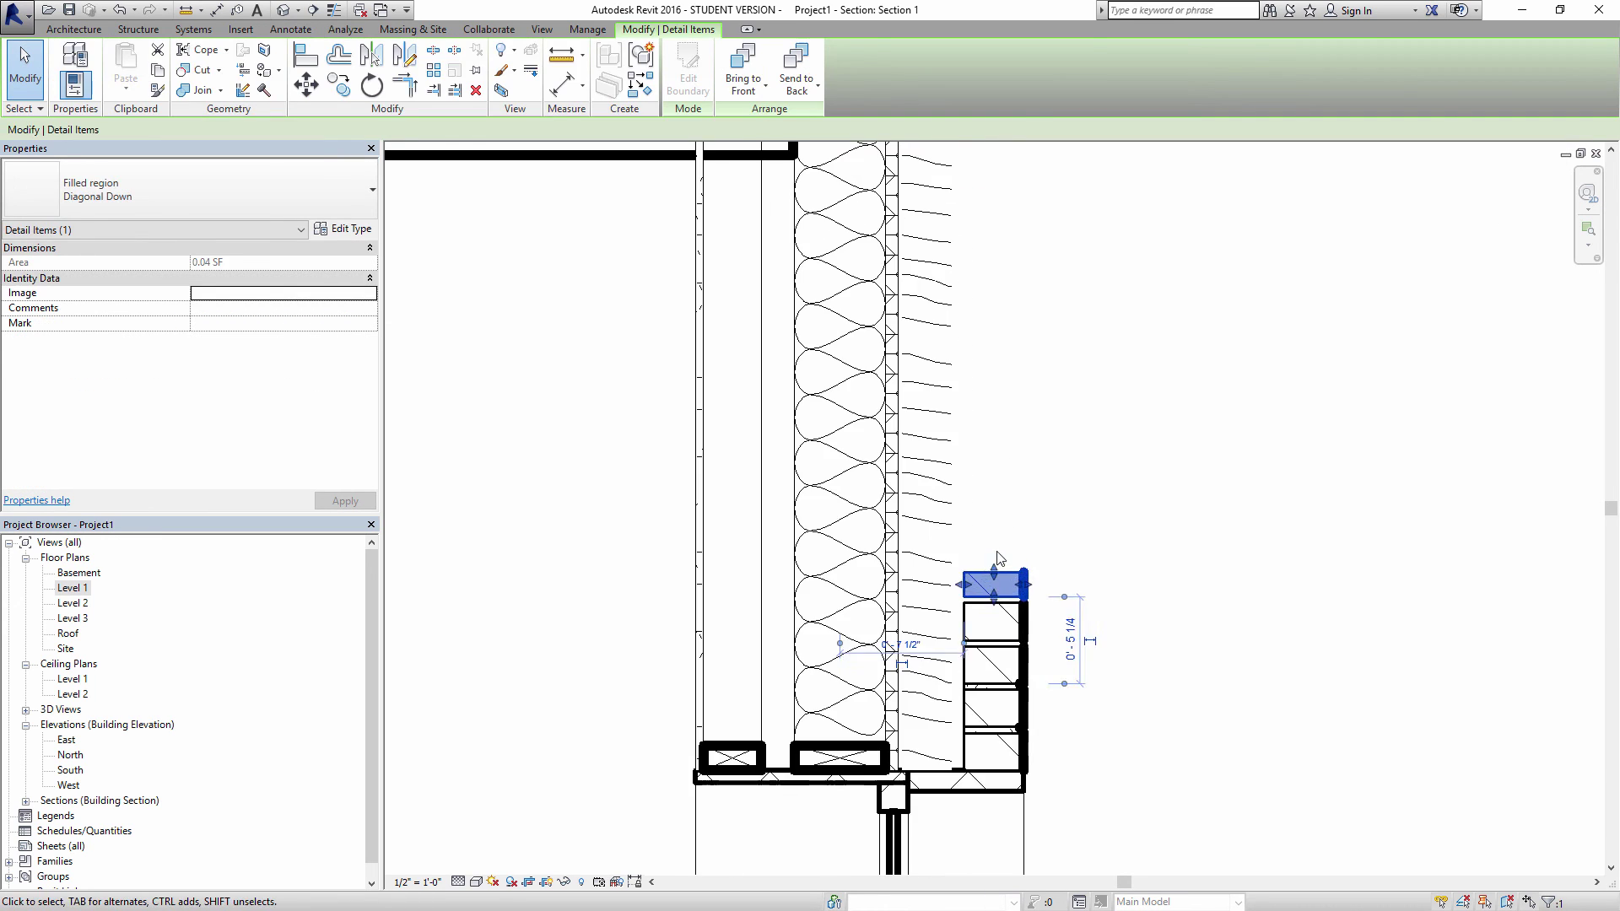
key(Escape)
click(1009, 592)
key(Delete)
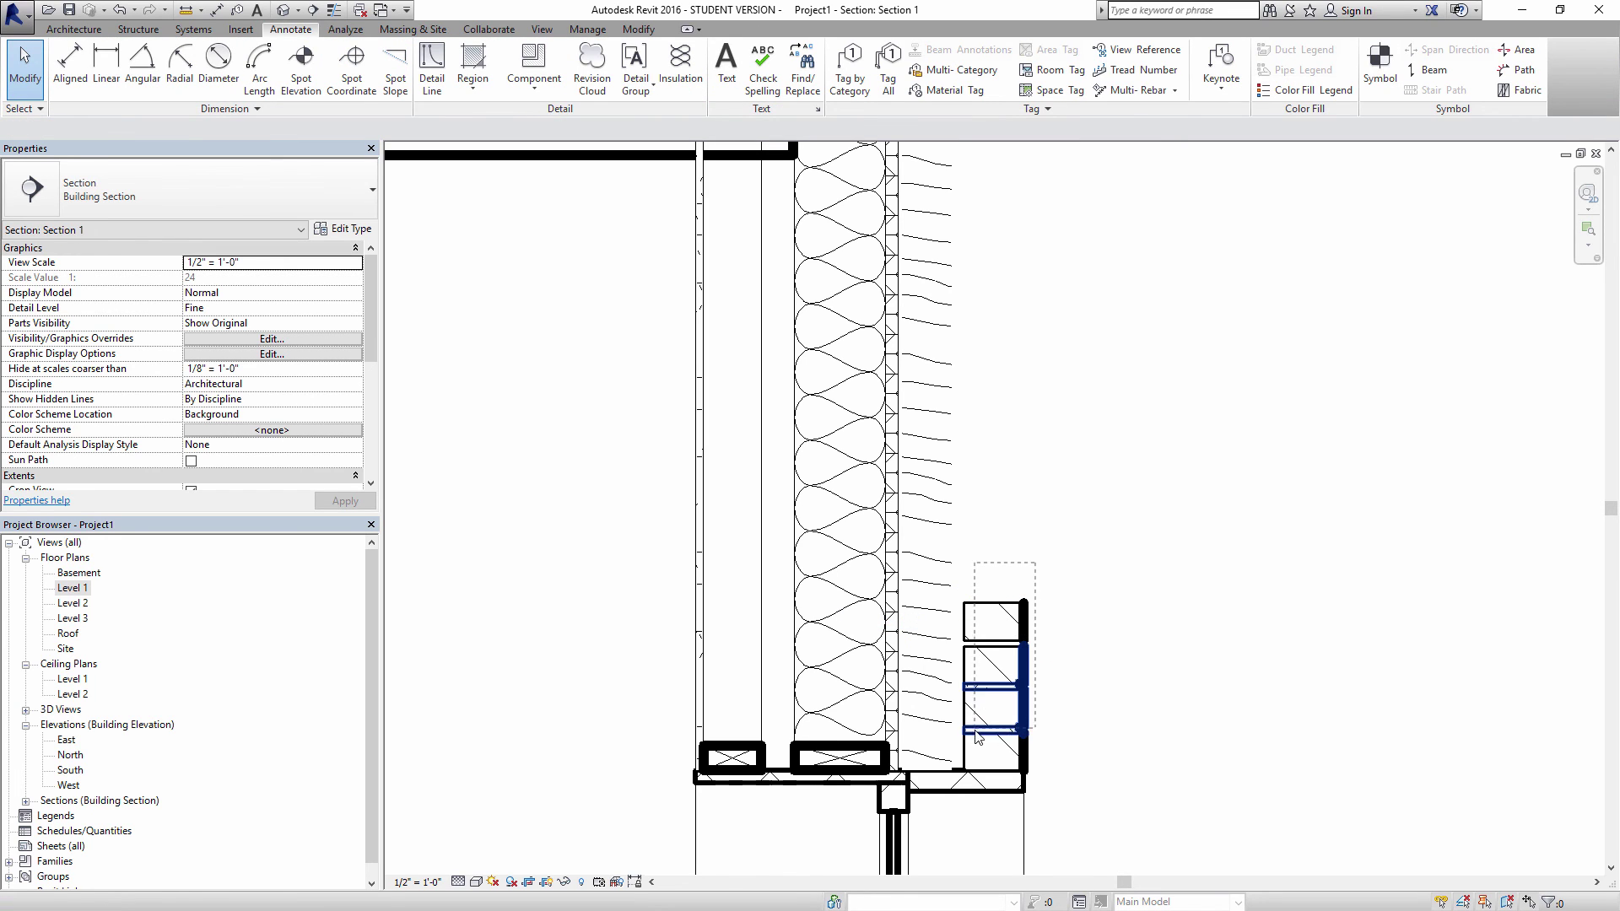
- Copy the four remaining brick regions from their bottom midpoint, stacking two copies above
drag(983, 753, 982, 755)
click(338, 84)
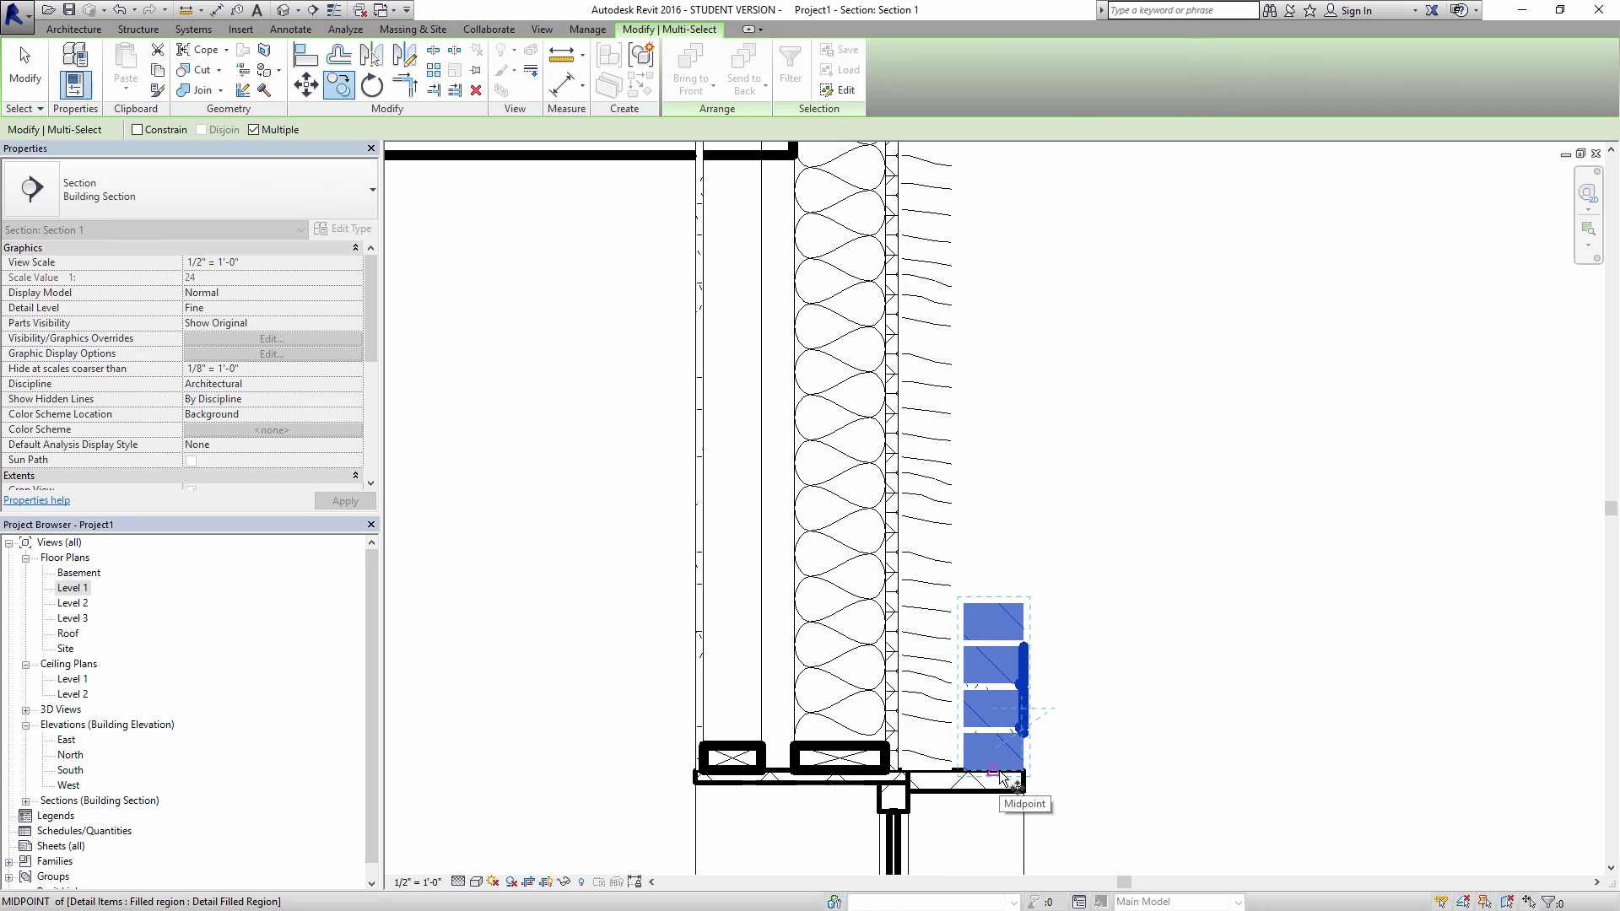
key(Escape)
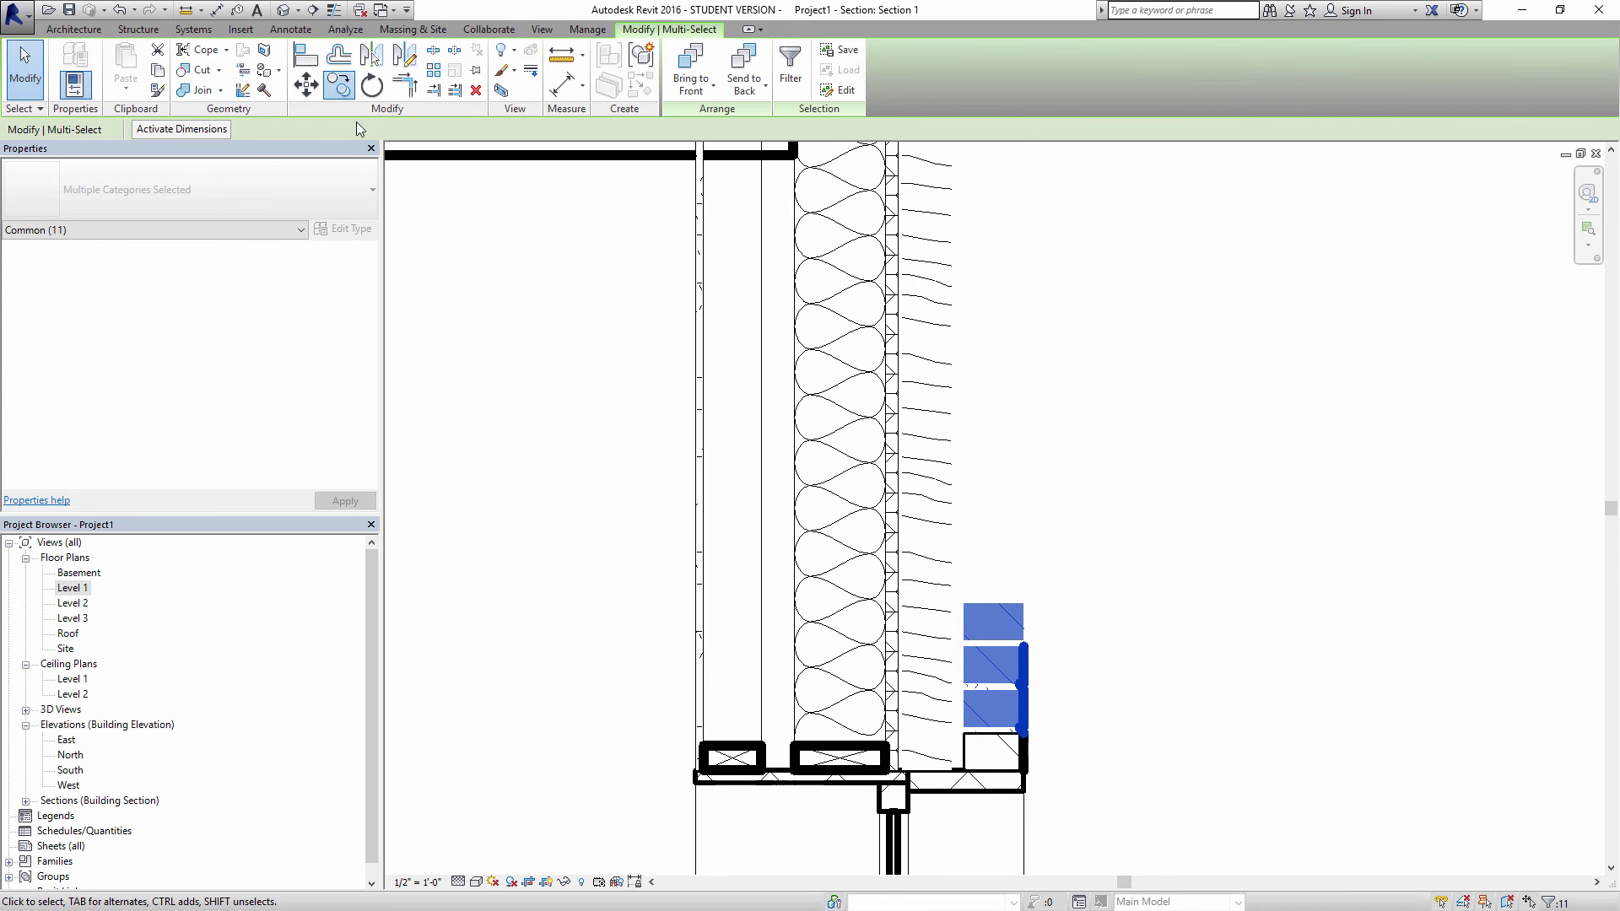
key(c)
key(o)
click(994, 733)
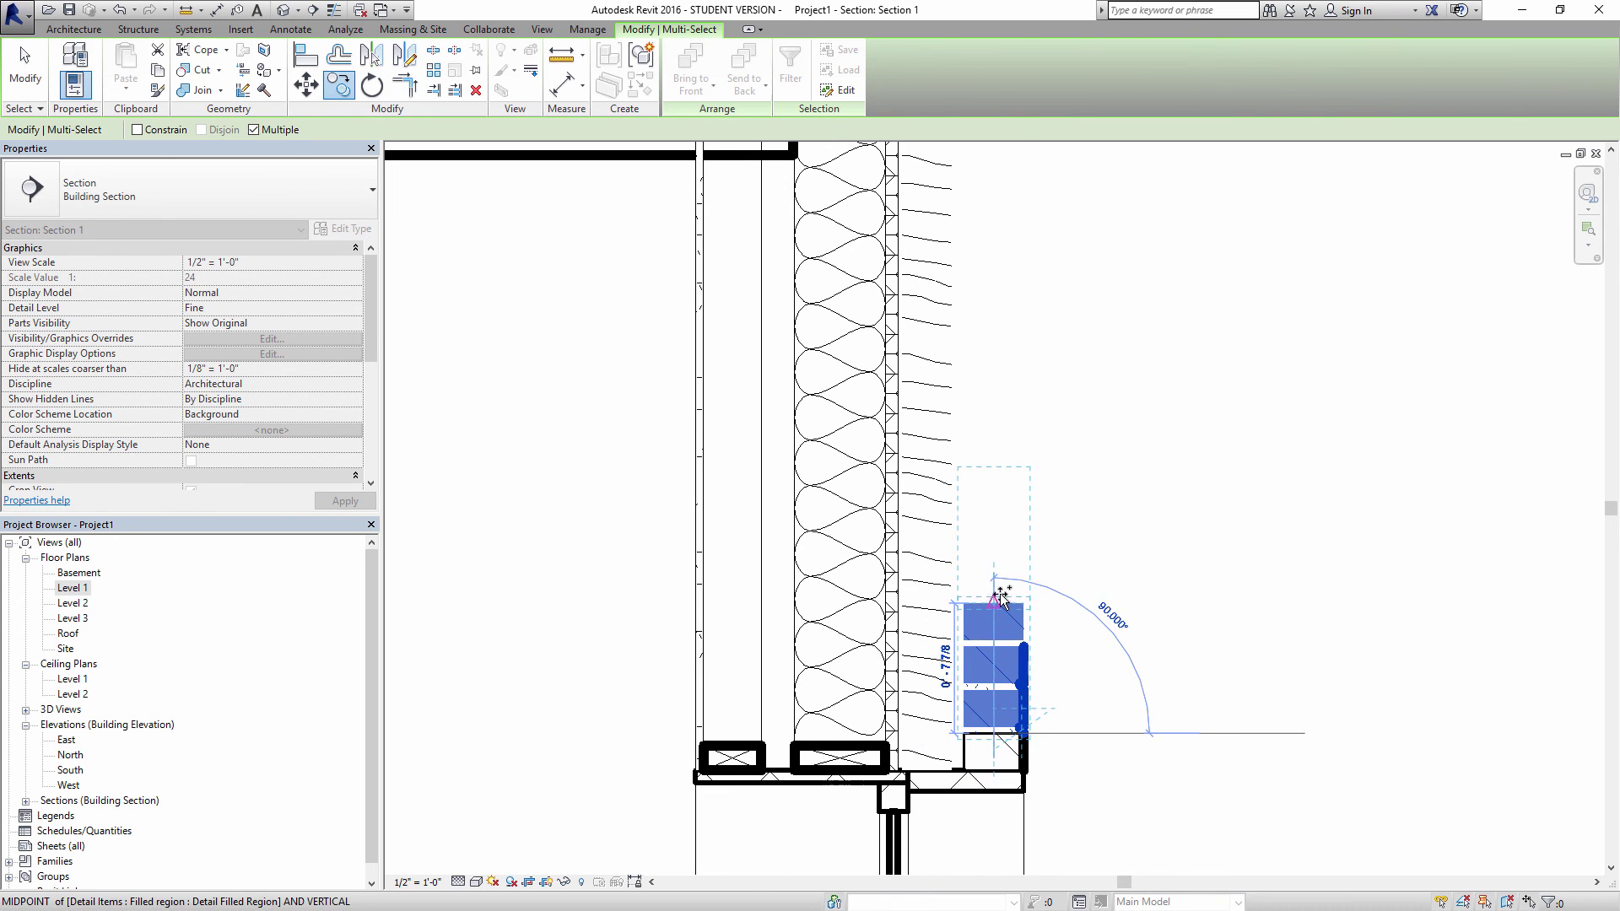
click(996, 602)
click(996, 473)
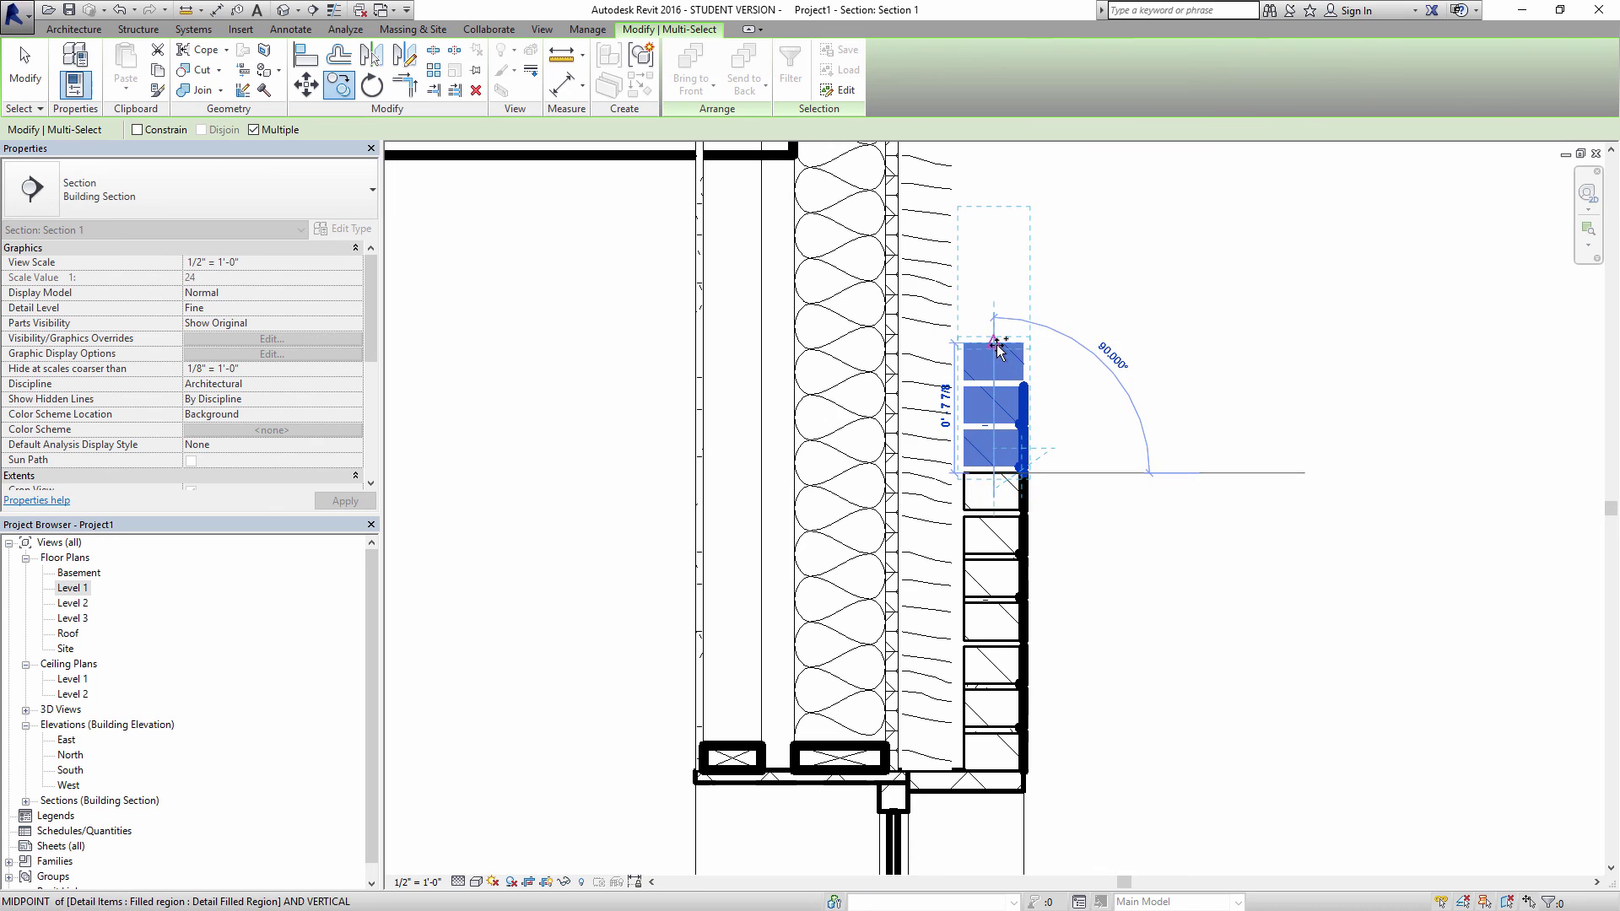
- Stack further brick region copies up the wall to just under the sill
click(996, 344)
middle_drag(1000, 285, 990, 566)
click(981, 492)
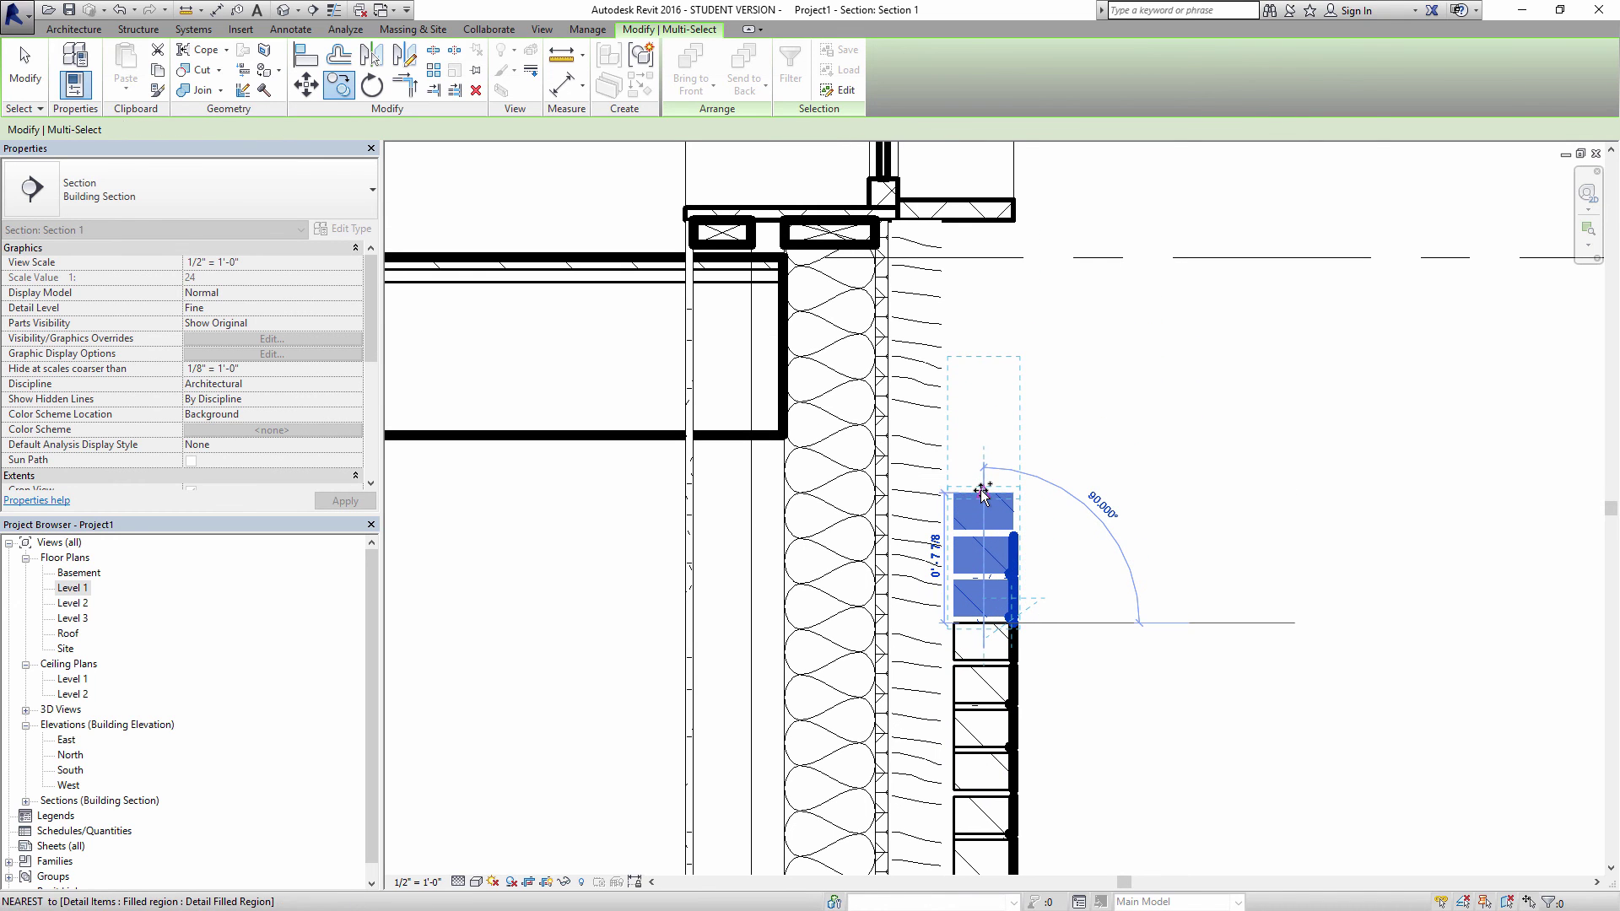
click(984, 362)
middle_drag(1034, 411, 1030, 566)
key(Escape)
key(Escape)
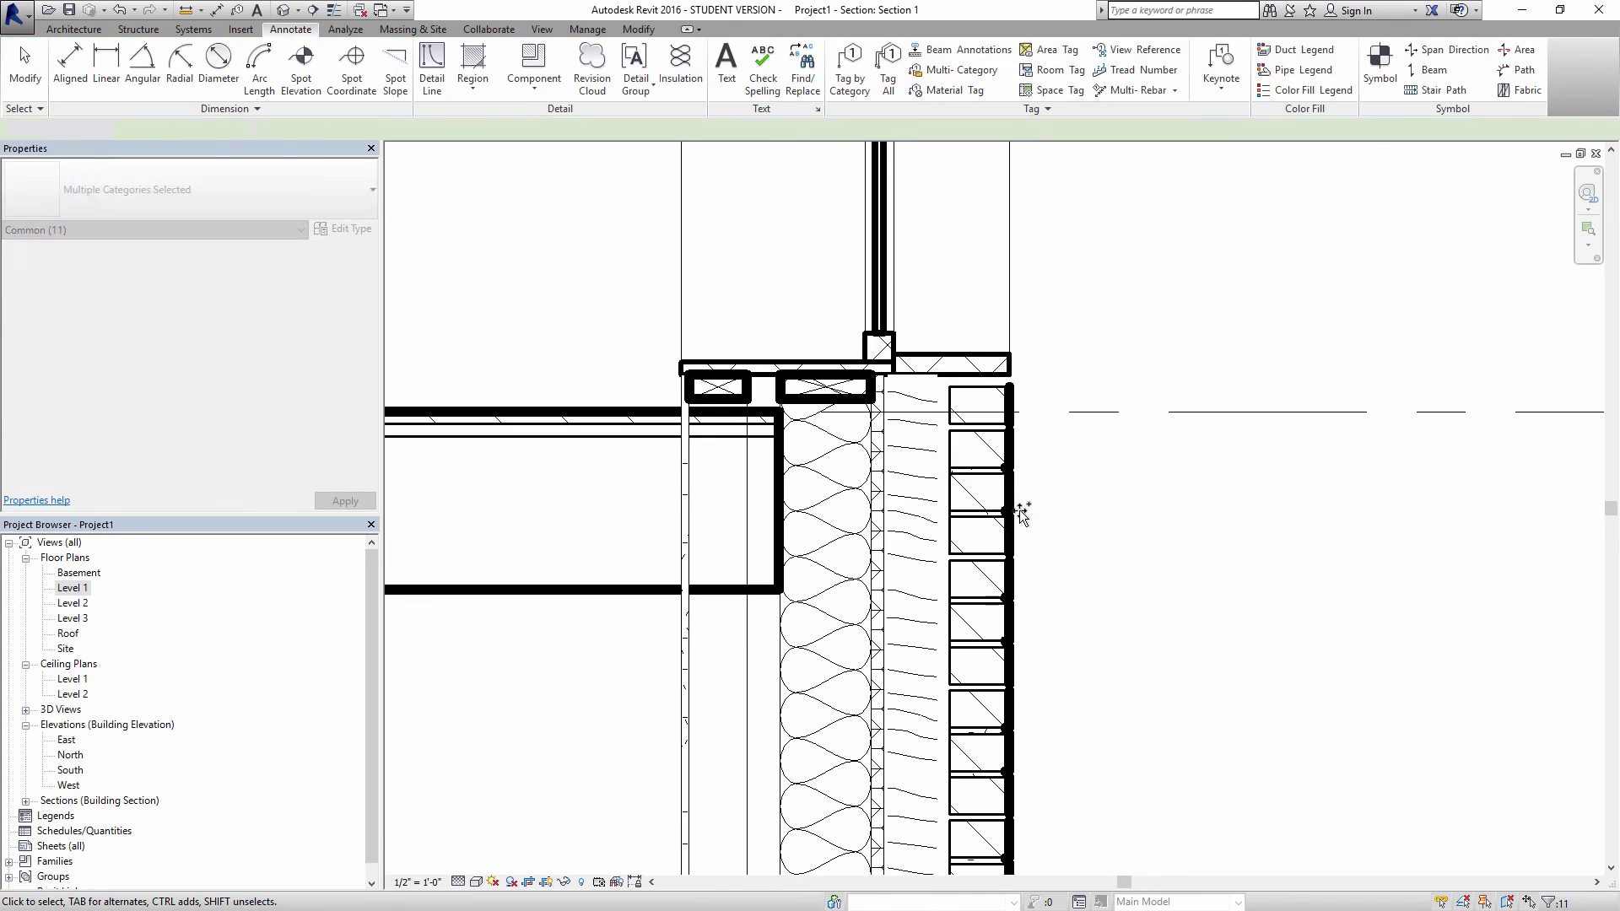
key(Escape)
scroll(1022, 513, down, 5)
- Frame the wall from Level 1 to Level 2 and bring up the View ribbon tools
scroll(1027, 395, up, 2)
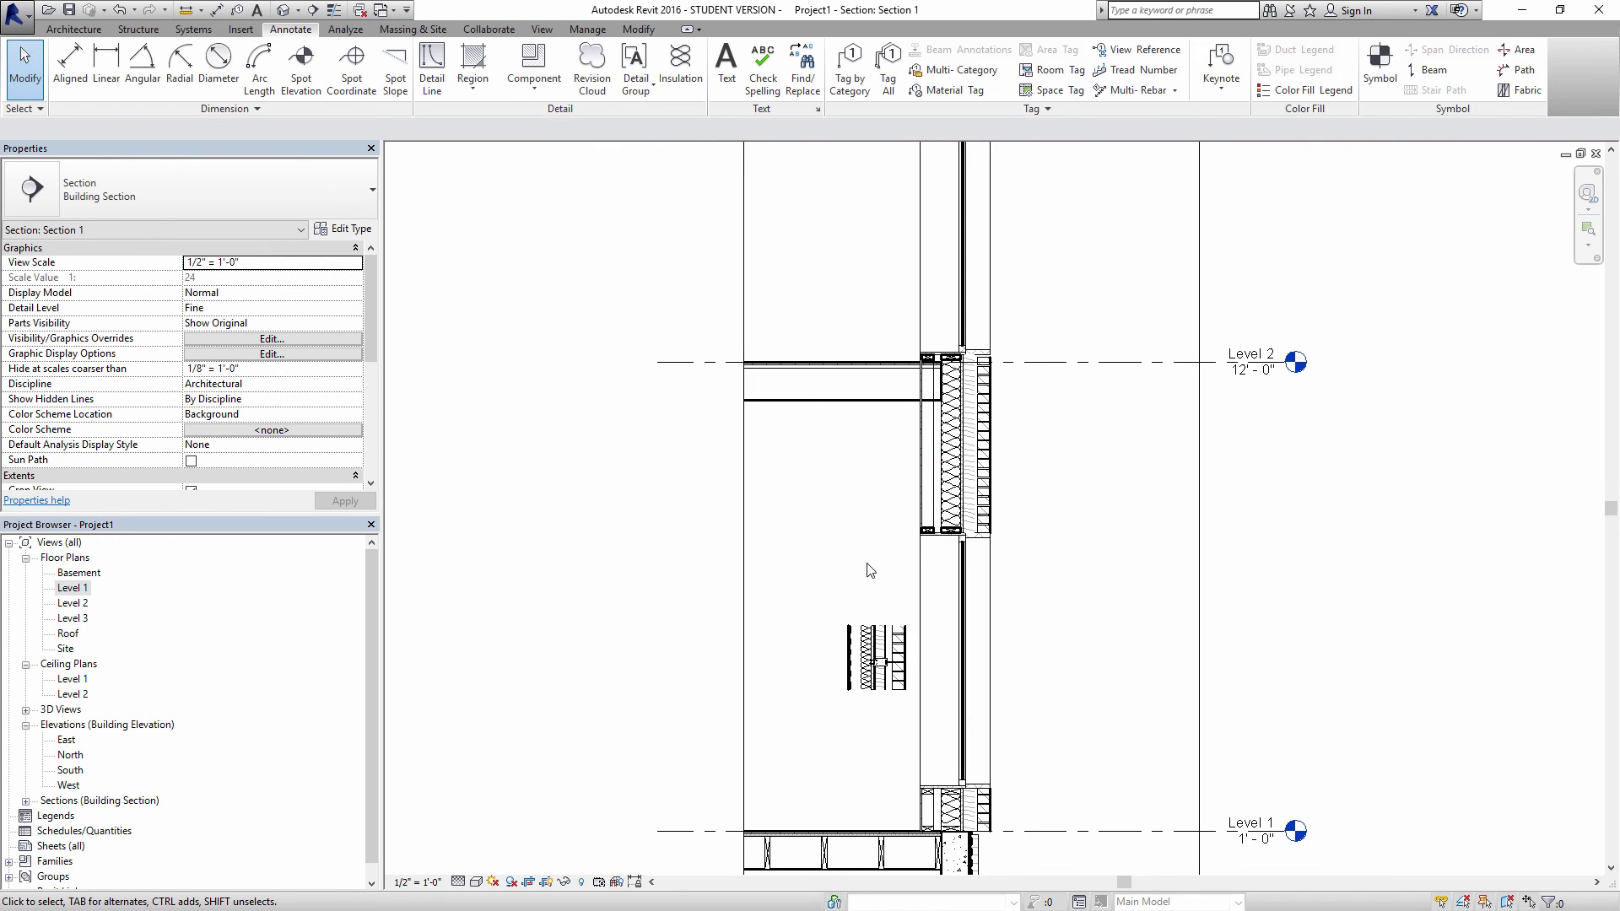
scroll(922, 557, down, 3)
middle_drag(1005, 545, 998, 451)
scroll(981, 564, up, 4)
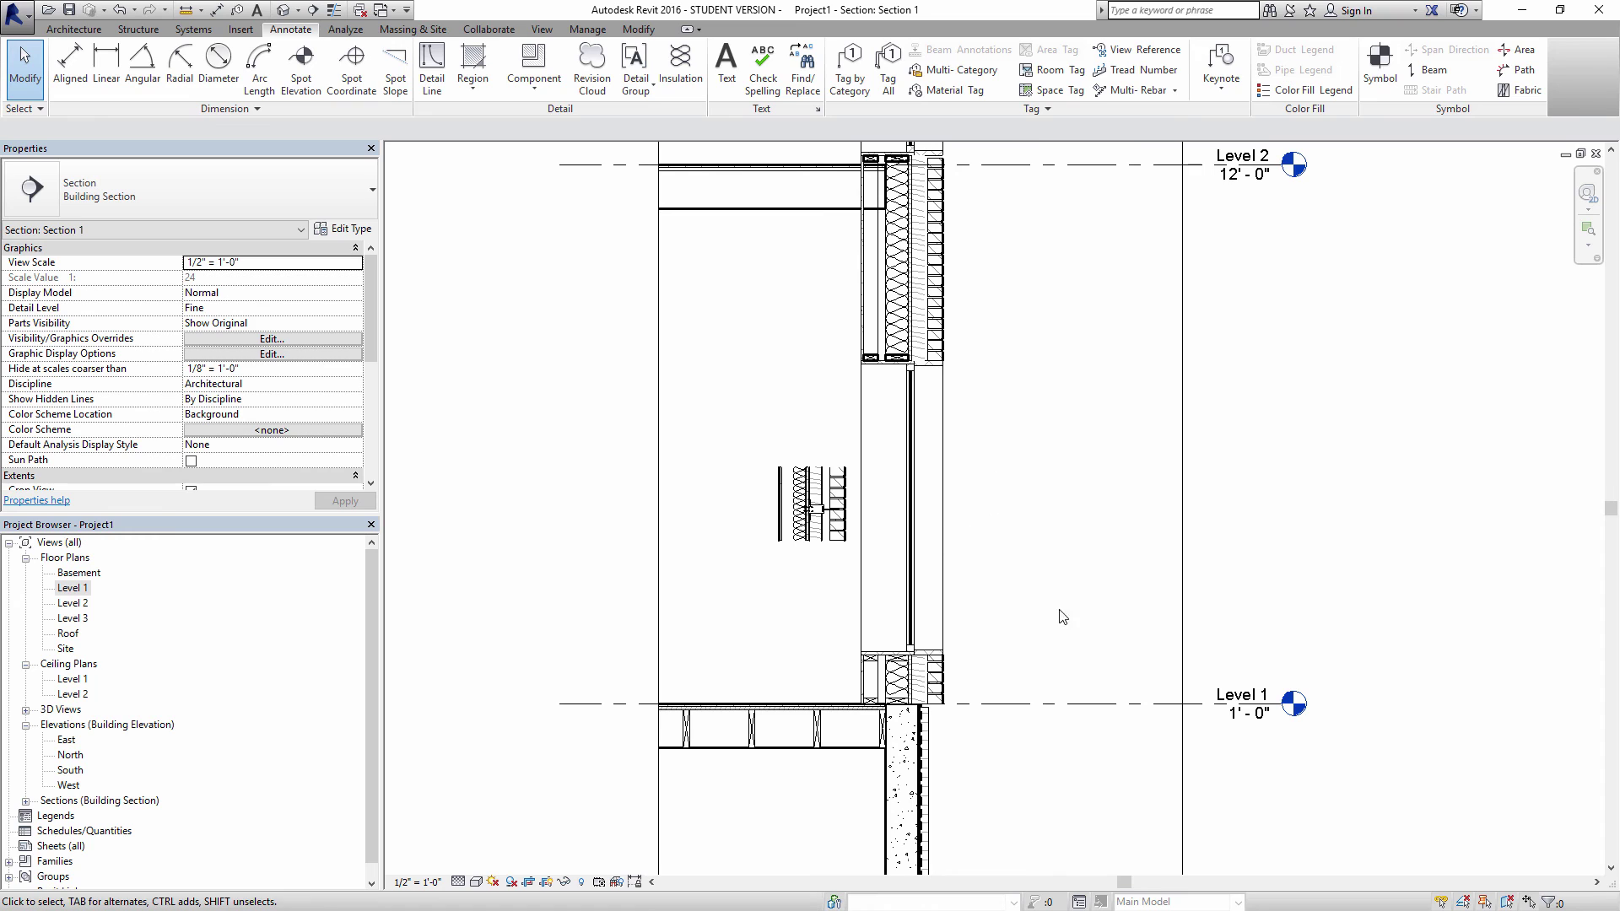
click(542, 30)
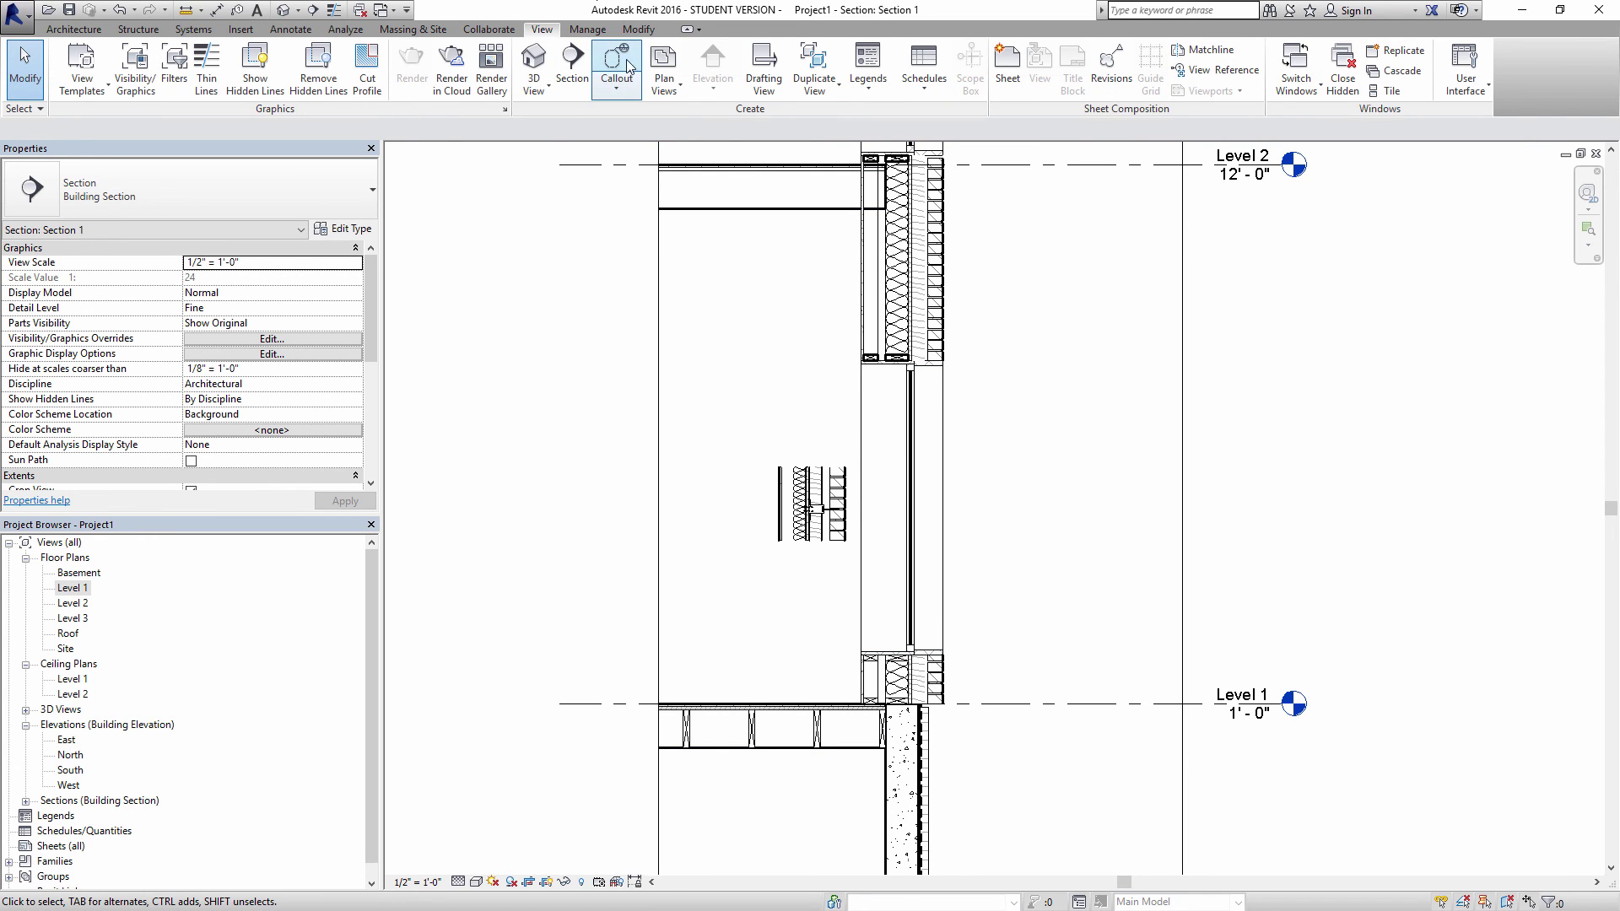
- Create a callout around the Level 1 wall base at 1 1/2" = 1'-0", then return to Section 1
click(617, 61)
click(828, 626)
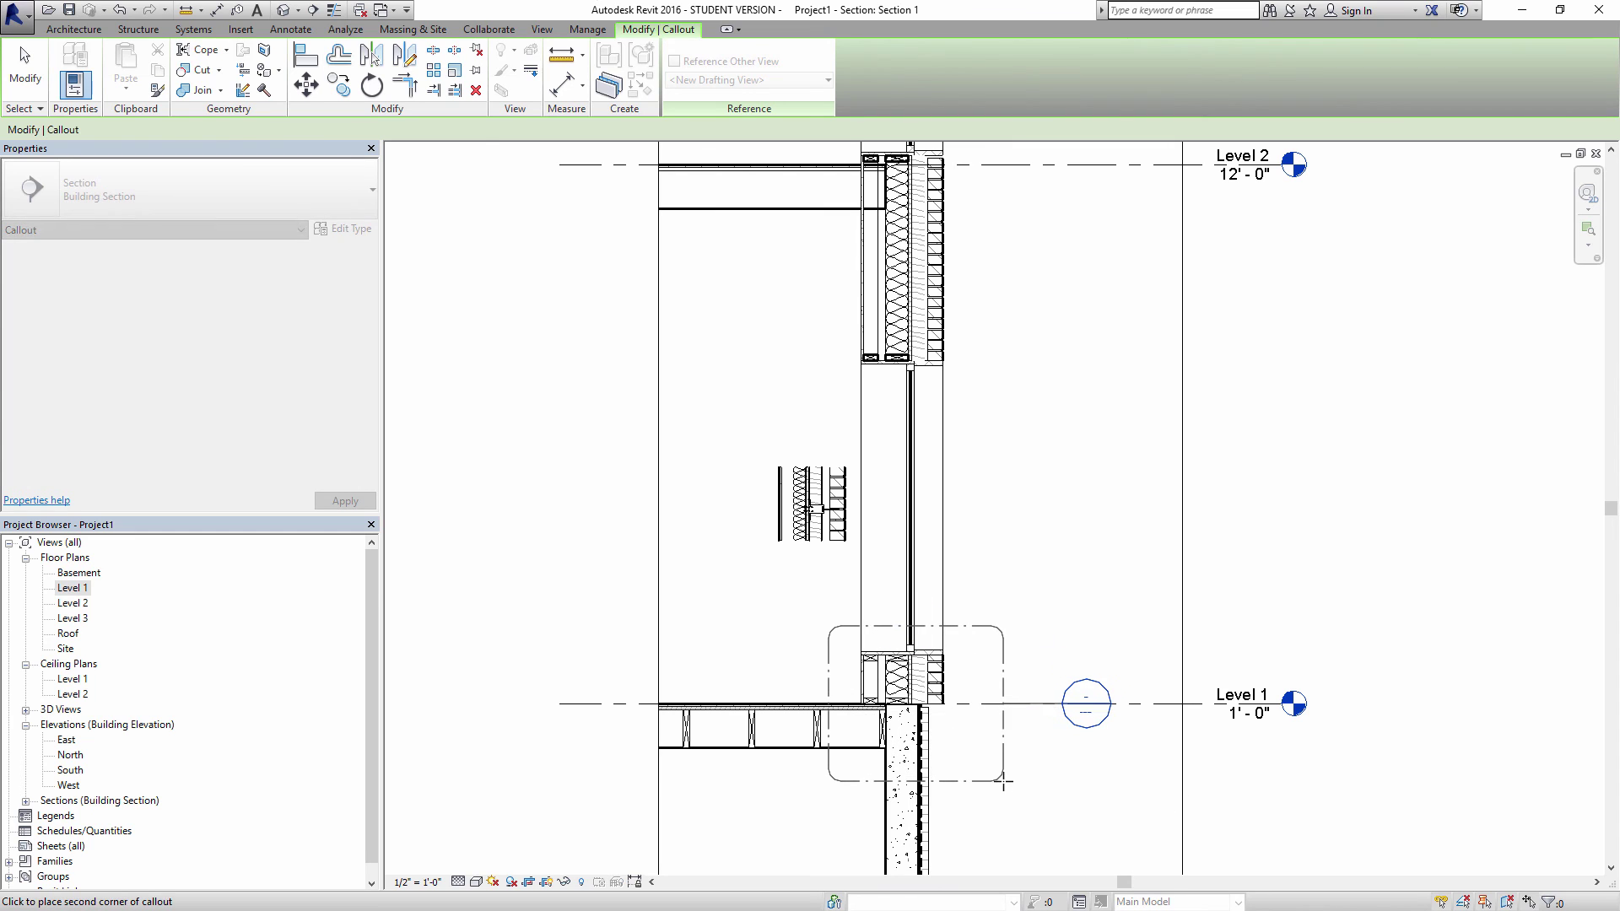
click(1003, 774)
double_click(1089, 695)
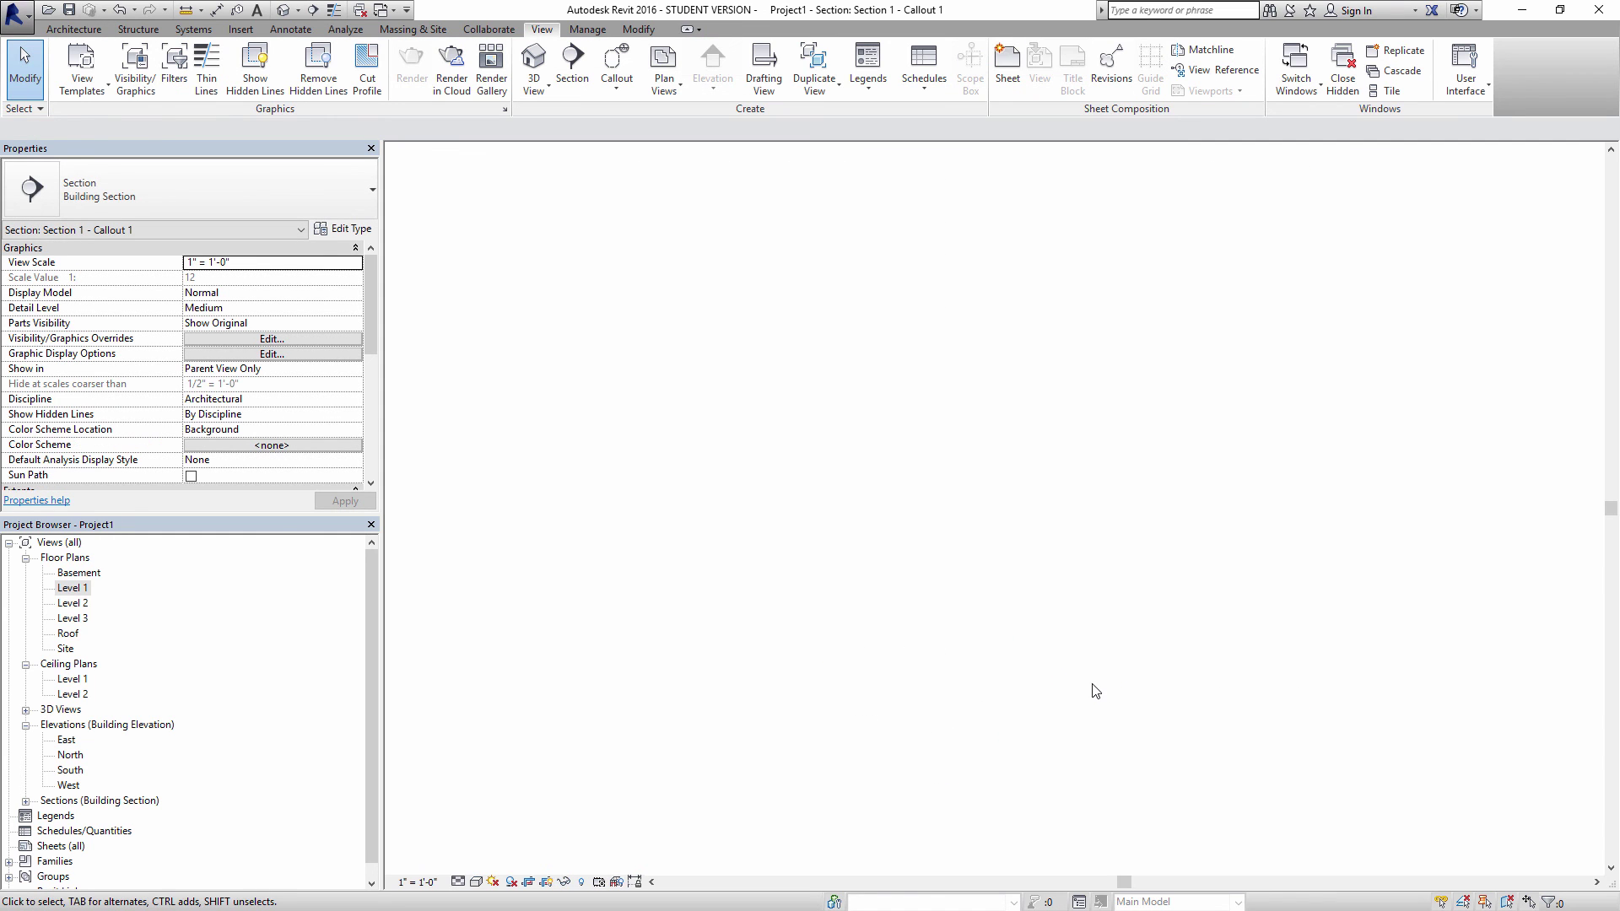
click(474, 884)
click(439, 423)
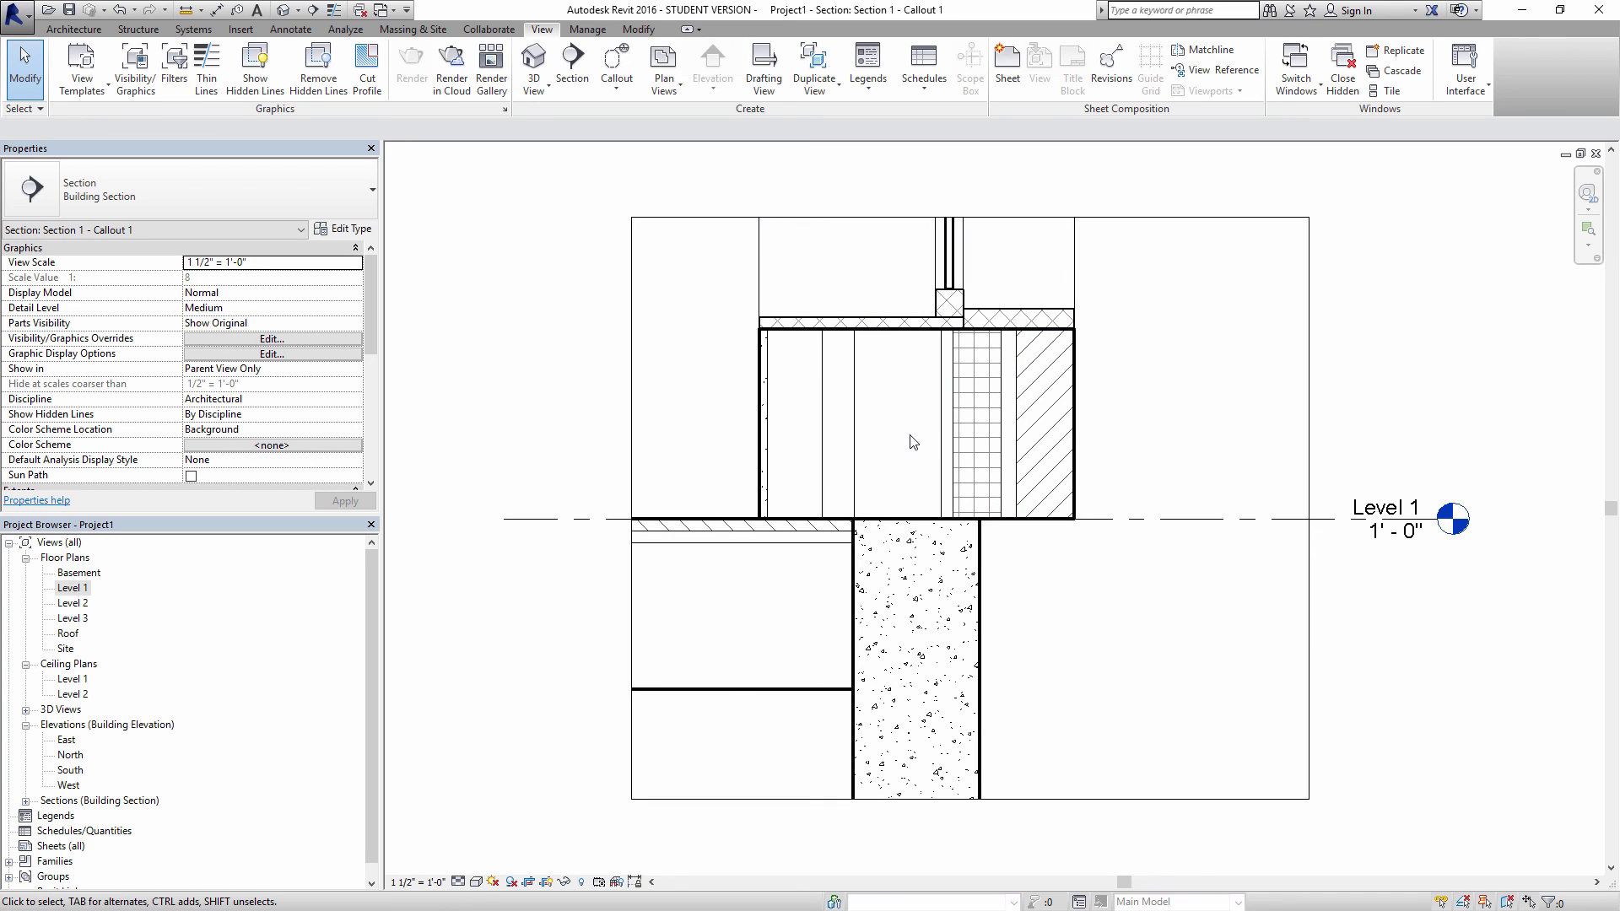
scroll(971, 419, down, 1)
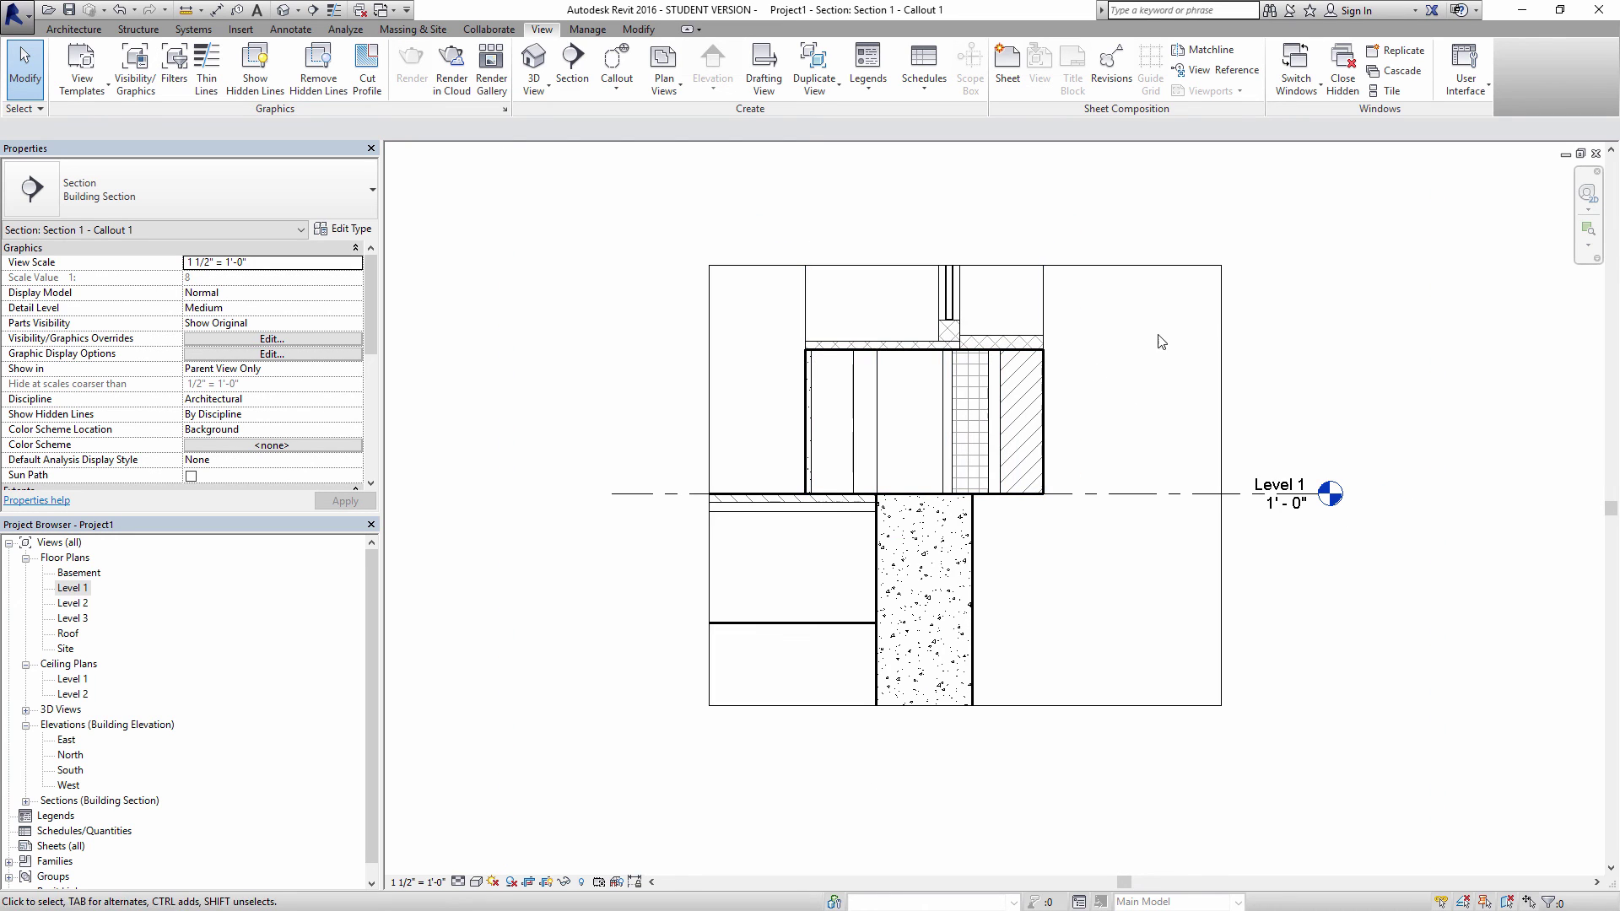
click(1596, 155)
scroll(1014, 473, down, 3)
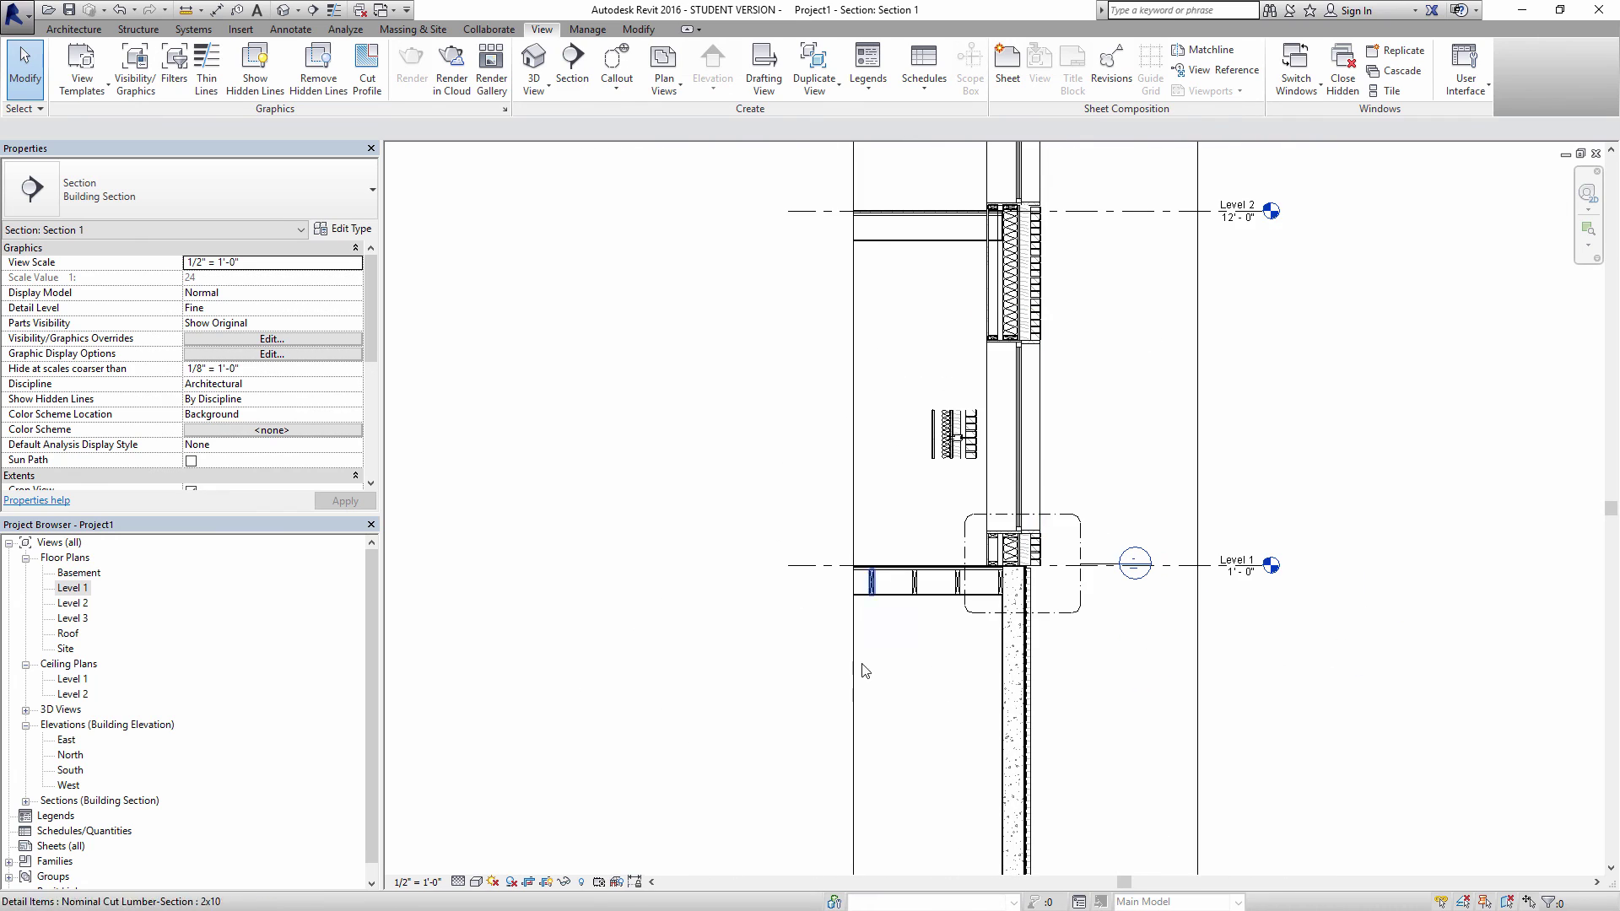
middle_drag(1116, 461, 1117, 247)
middle_drag(1078, 583, 1060, 697)
middle_drag(1022, 368, 1009, 481)
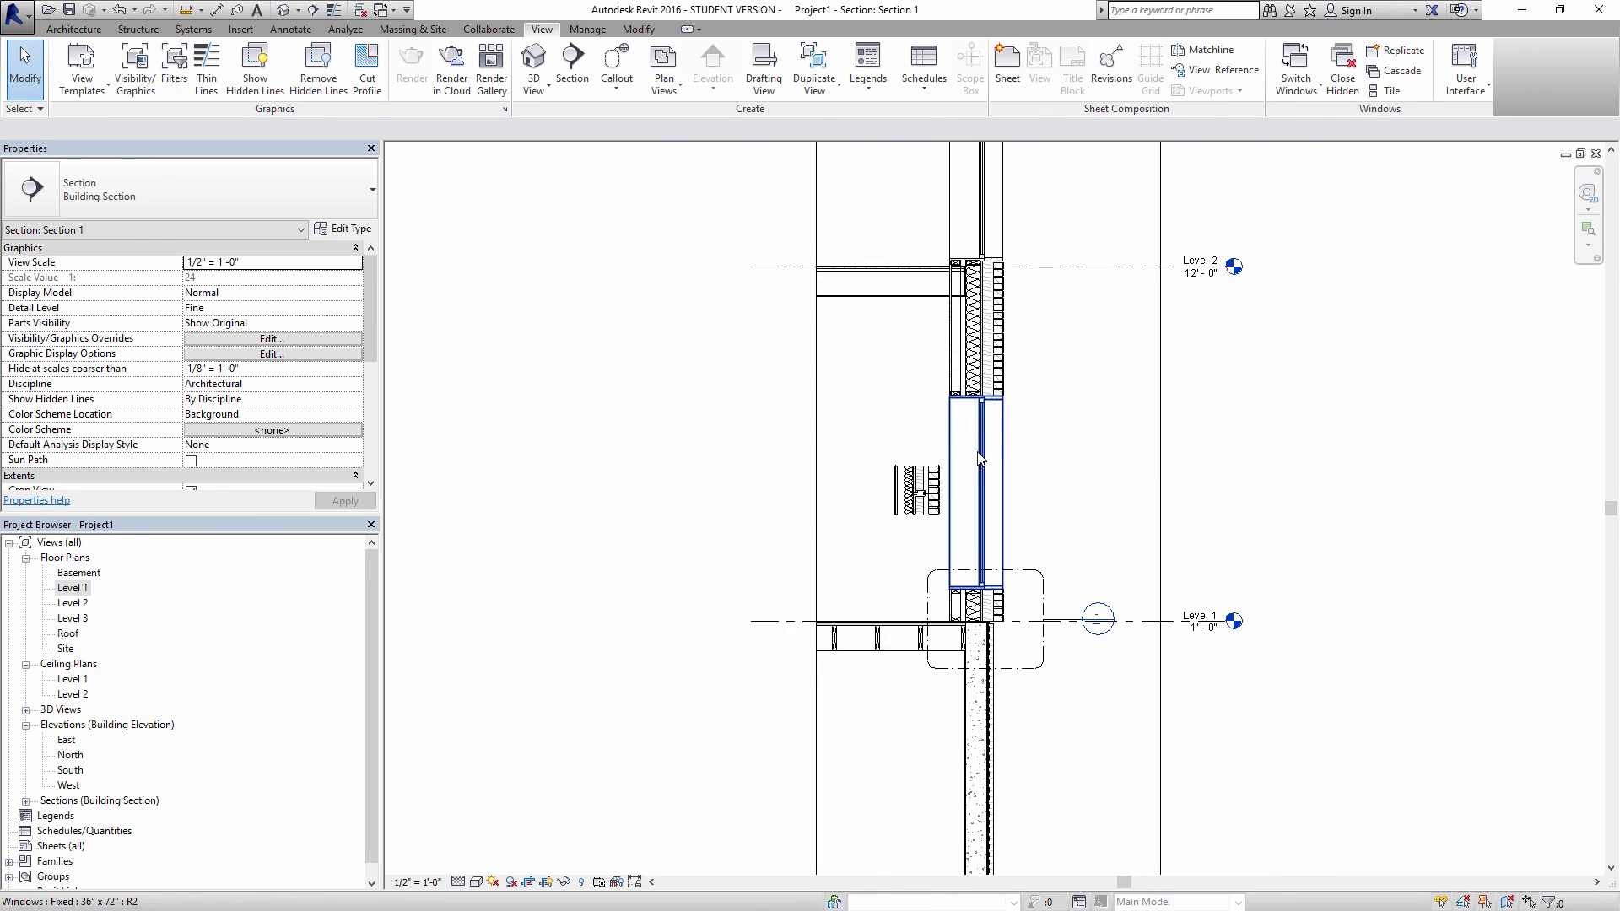